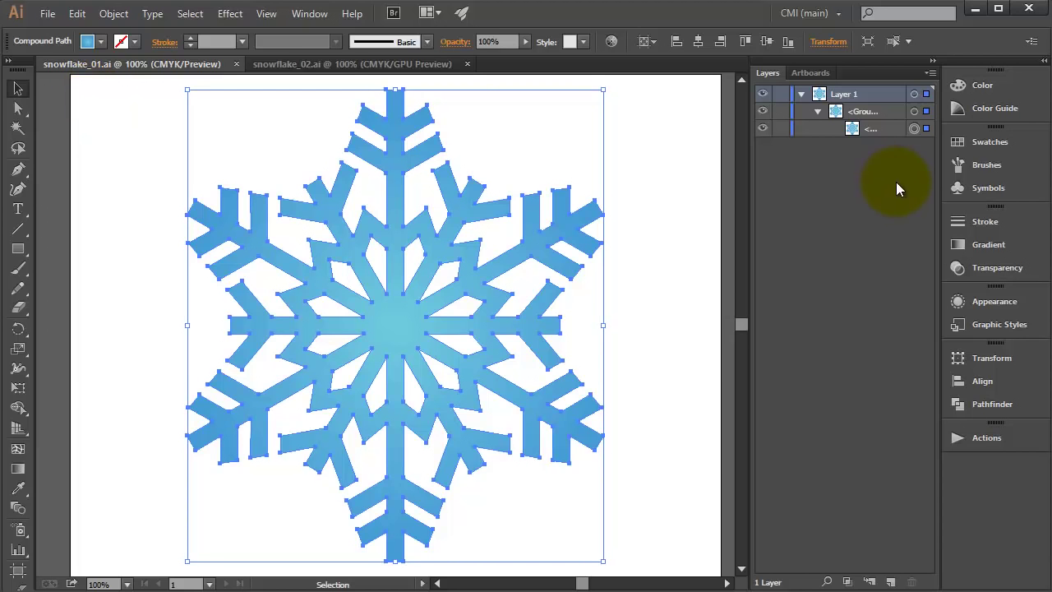
Select the first snowflake path, then switch to snowflake_02.ai and select its compound path
{"action": "left_click", "coordinate": [871, 129]}
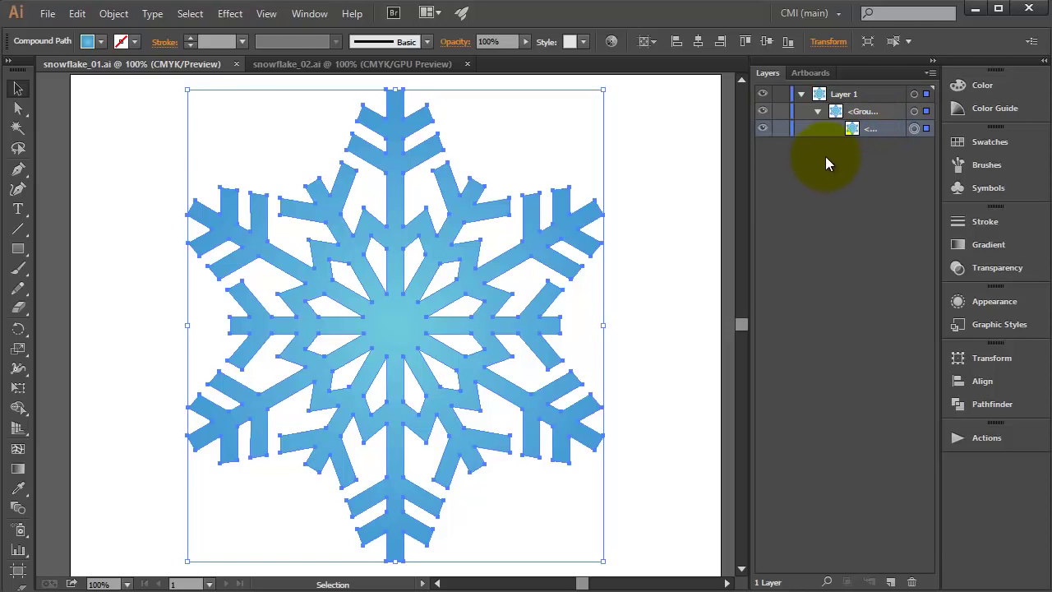
{"action": "left_click", "coordinate": [350, 65]}
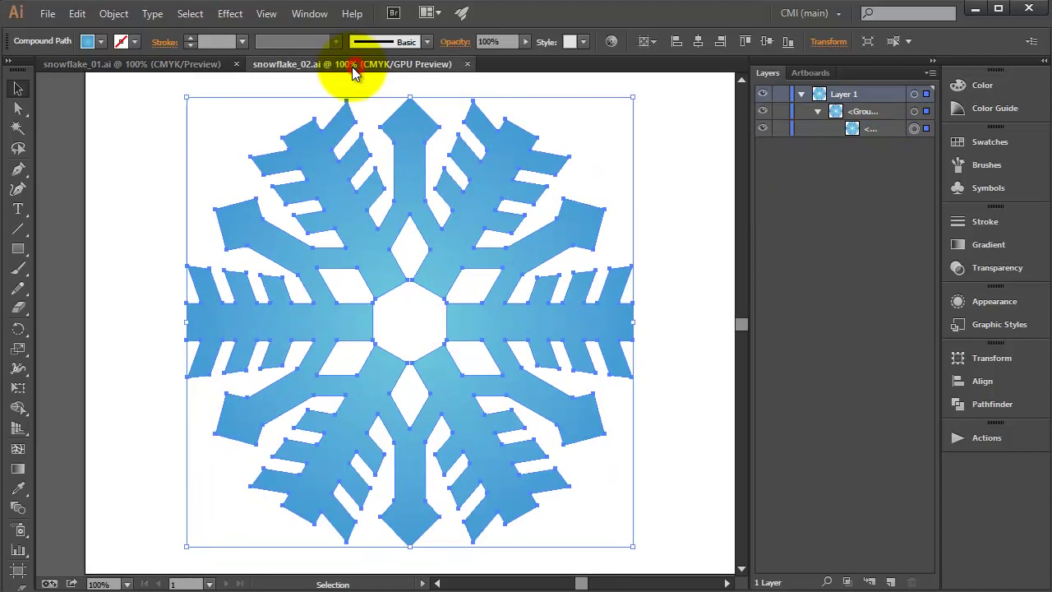
{"action": "left_click", "coordinate": [872, 127]}
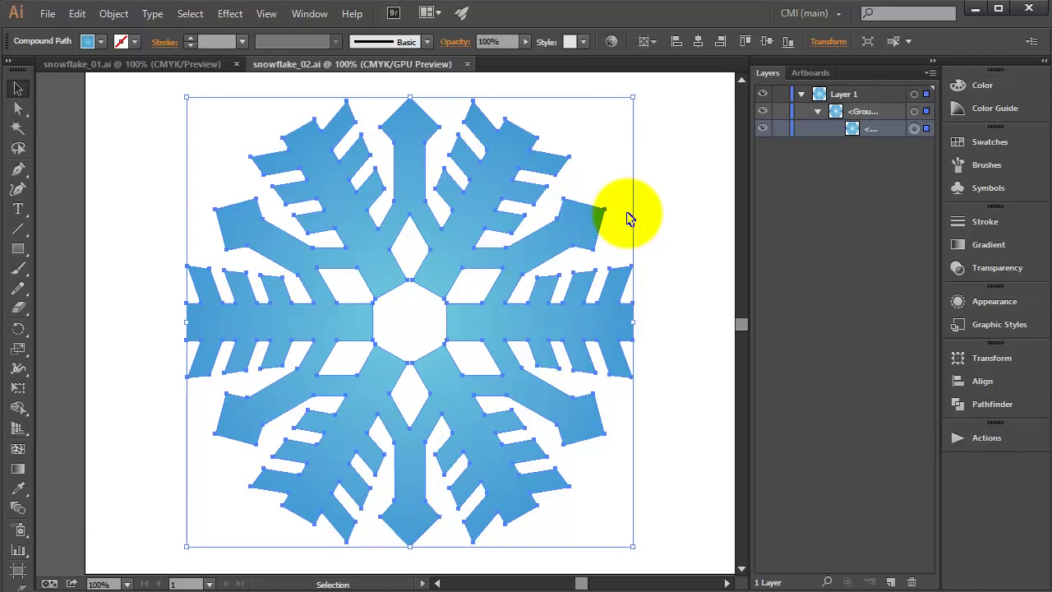
Save snowflake_02.ai over the existing file in Illustrator 8 format
{"action": "left_click", "coordinate": [47, 17]}
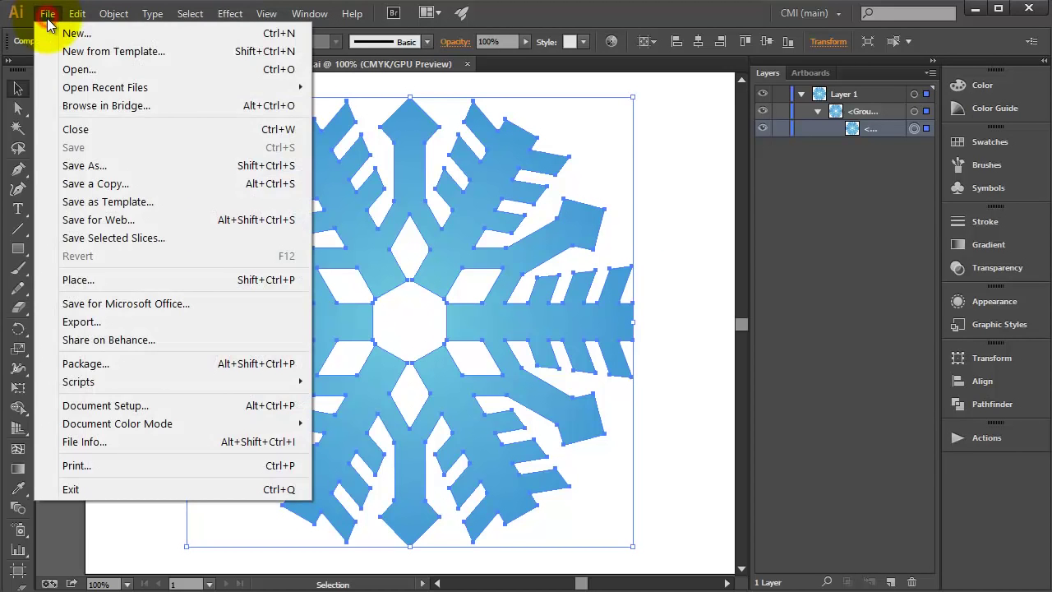
{"action": "left_click", "coordinate": [103, 167]}
{"action": "double_click", "coordinate": [349, 220]}
{"action": "left_click", "coordinate": [626, 418]}
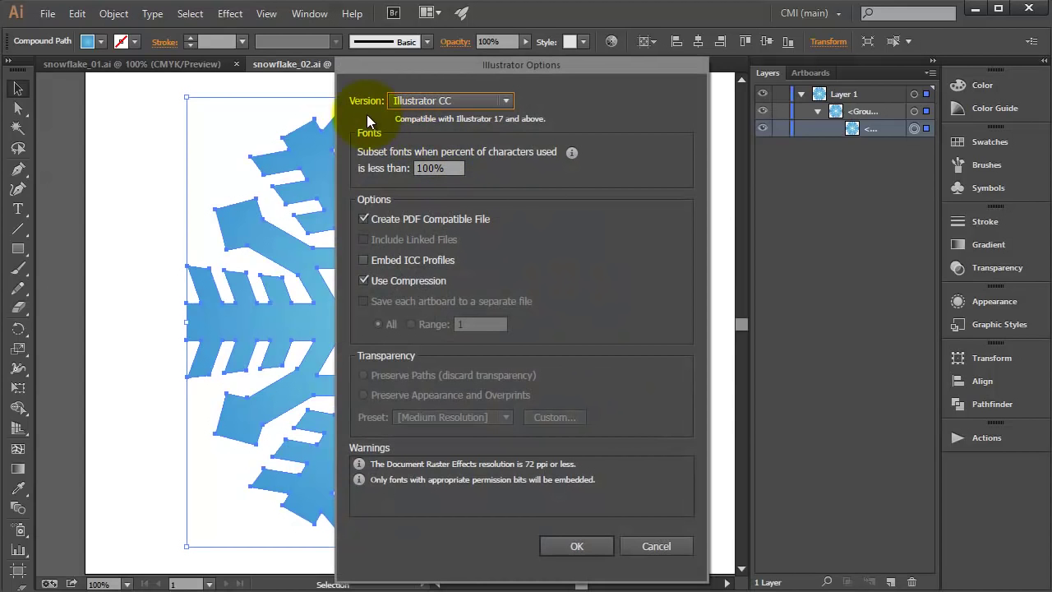
{"action": "left_click", "coordinate": [466, 102]}
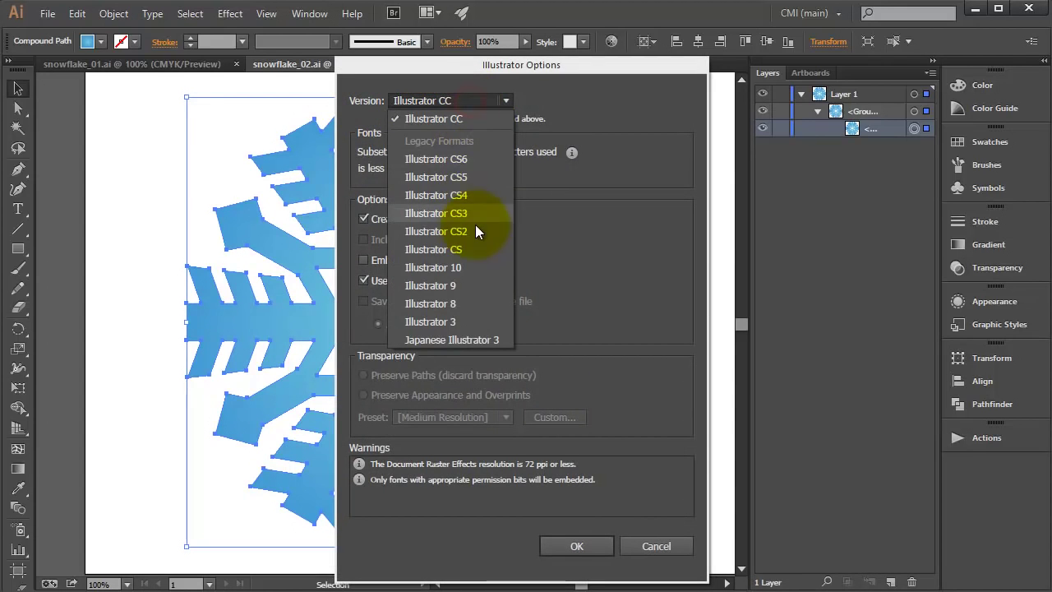
{"action": "left_click", "coordinate": [436, 302]}
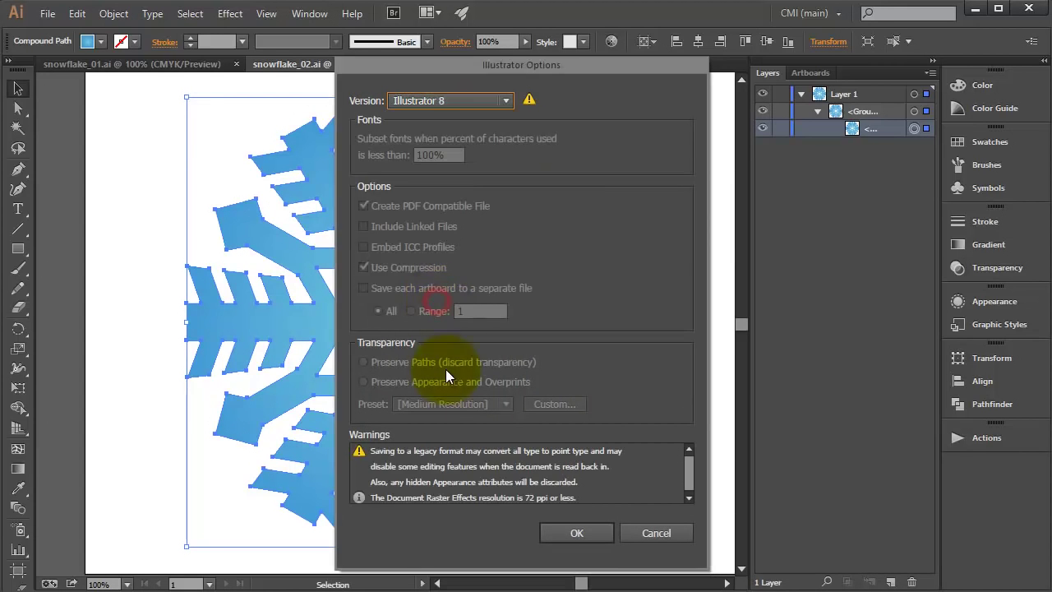
{"action": "left_click", "coordinate": [580, 543]}
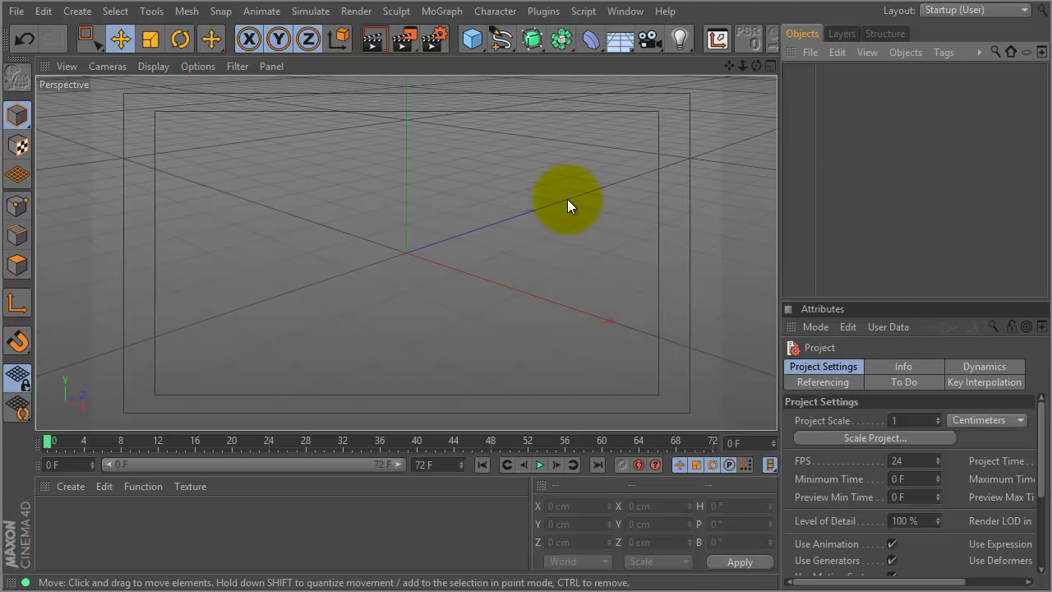
Review the HDTV 1080 24 render output: 1920×1080, frames 0–72
{"action": "left_click", "coordinate": [436, 41]}
{"action": "left_click_drag", "start_coordinate": [466, 67], "coordinate": [493, 84]}
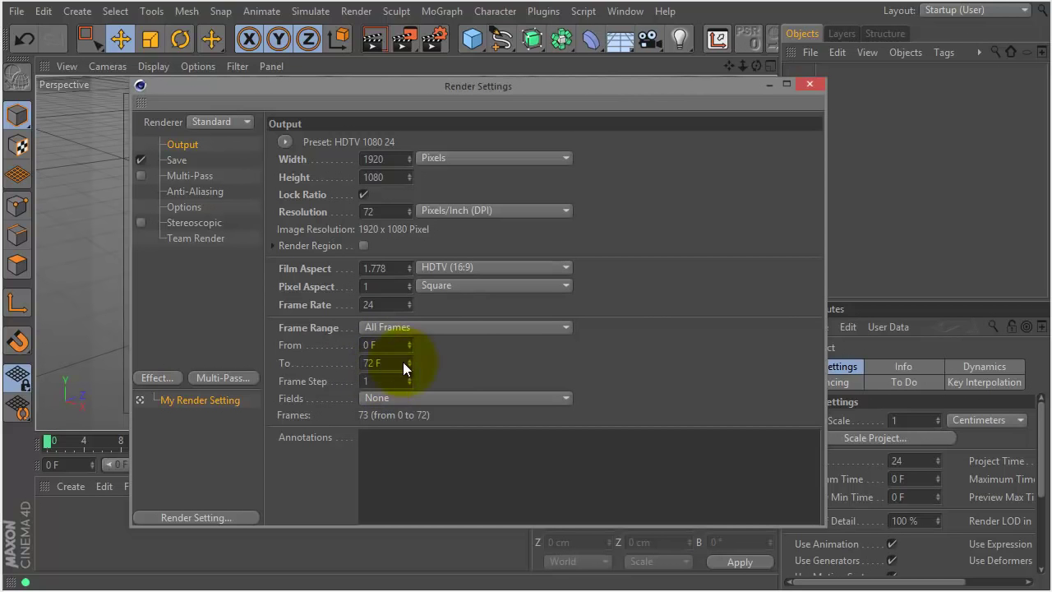
{"action": "left_click", "coordinate": [809, 84]}
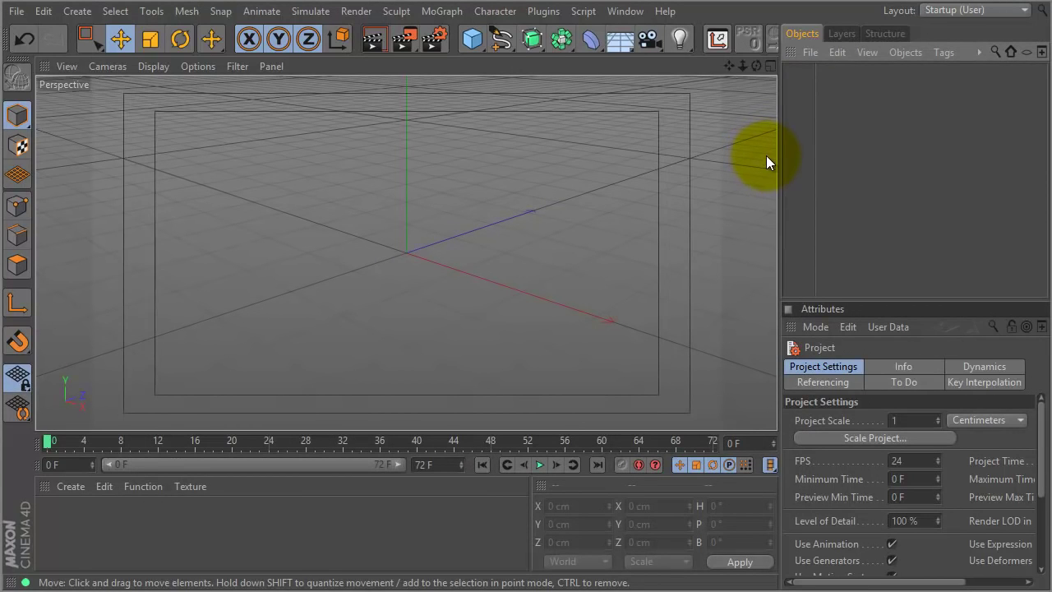
{"action": "left_click", "coordinate": [809, 52]}
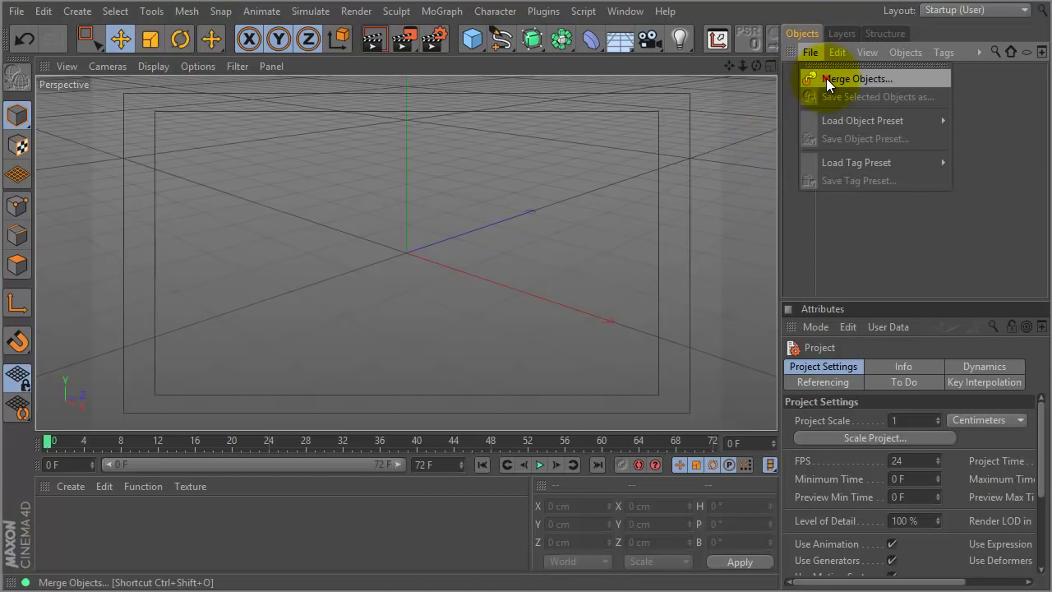
Merge snowflake_01.ai into the scene as a spline at import scale 1
{"action": "left_click", "coordinate": [825, 79]}
{"action": "left_click", "coordinate": [254, 111]}
{"action": "left_click", "coordinate": [652, 499]}
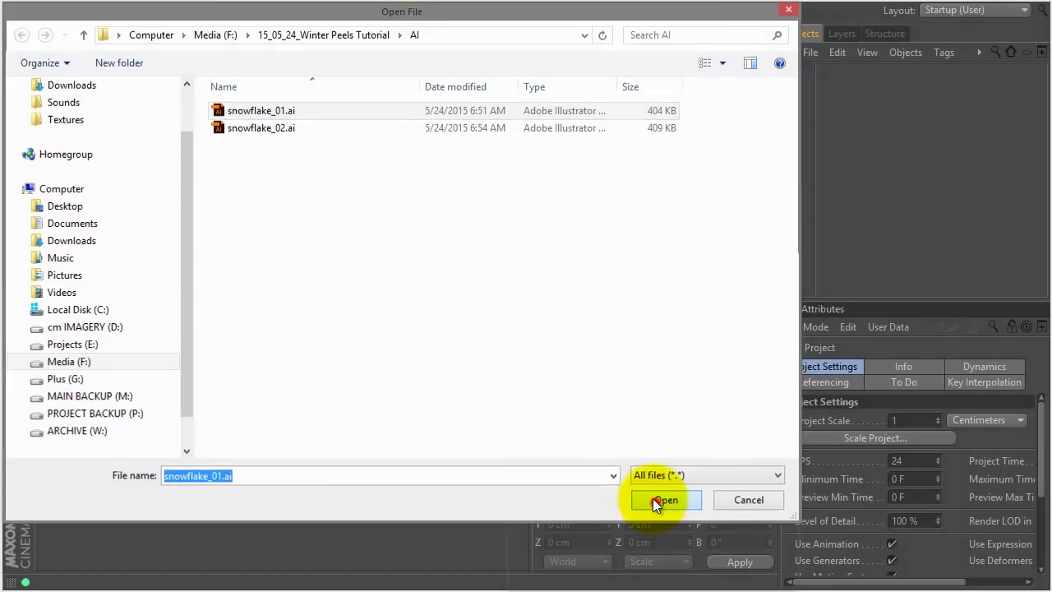
{"action": "left_click_drag", "start_coordinate": [697, 326], "coordinate": [542, 144]}
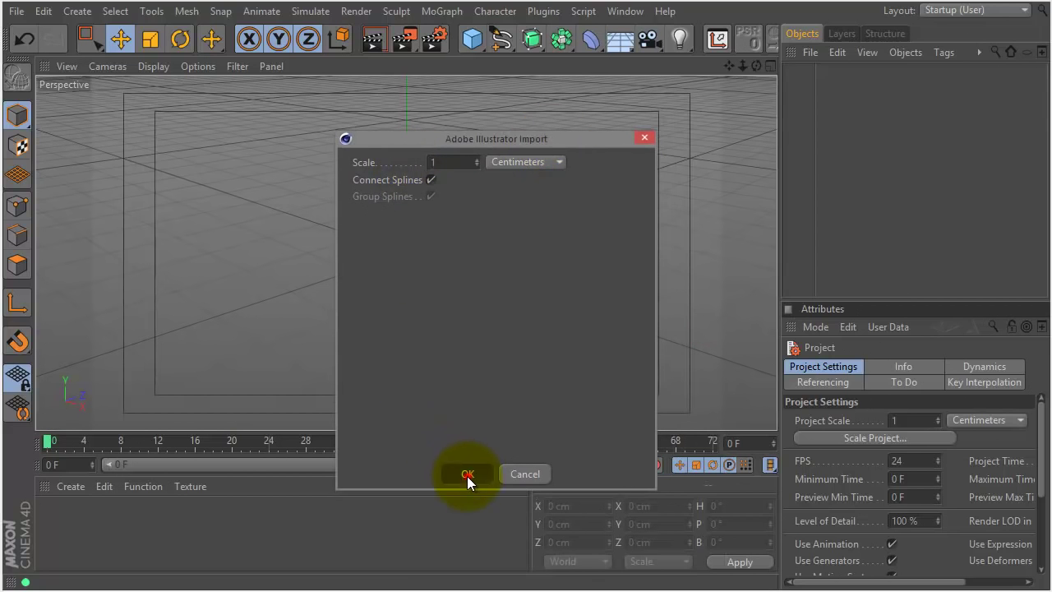
{"action": "left_click", "coordinate": [465, 474]}
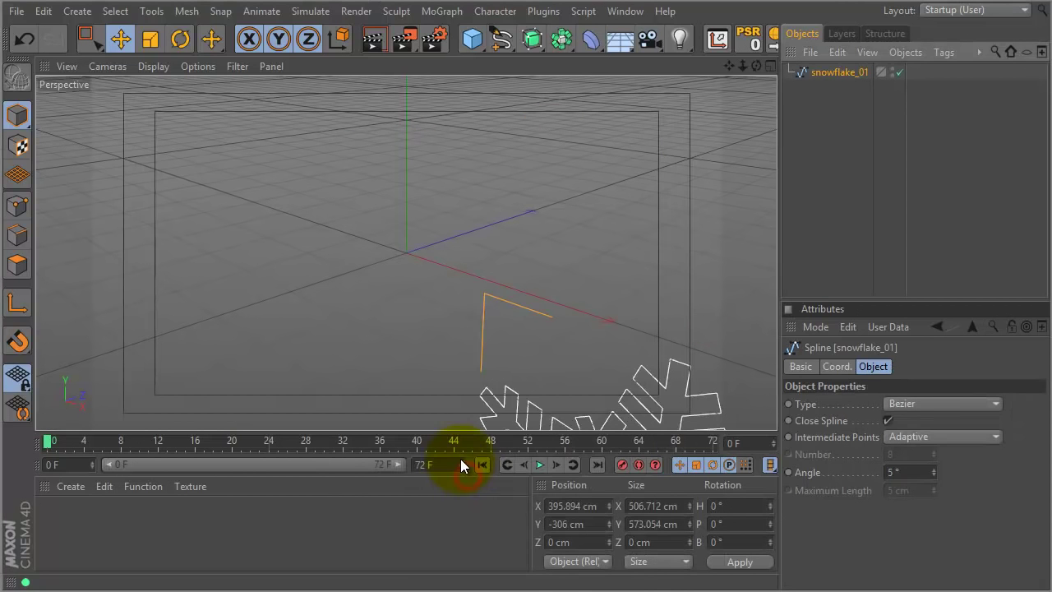
Set the snowflake spline's P.X and P.Y to 0 cm
{"action": "left_click", "coordinate": [833, 364]}
{"action": "left_click", "coordinate": [859, 404]}
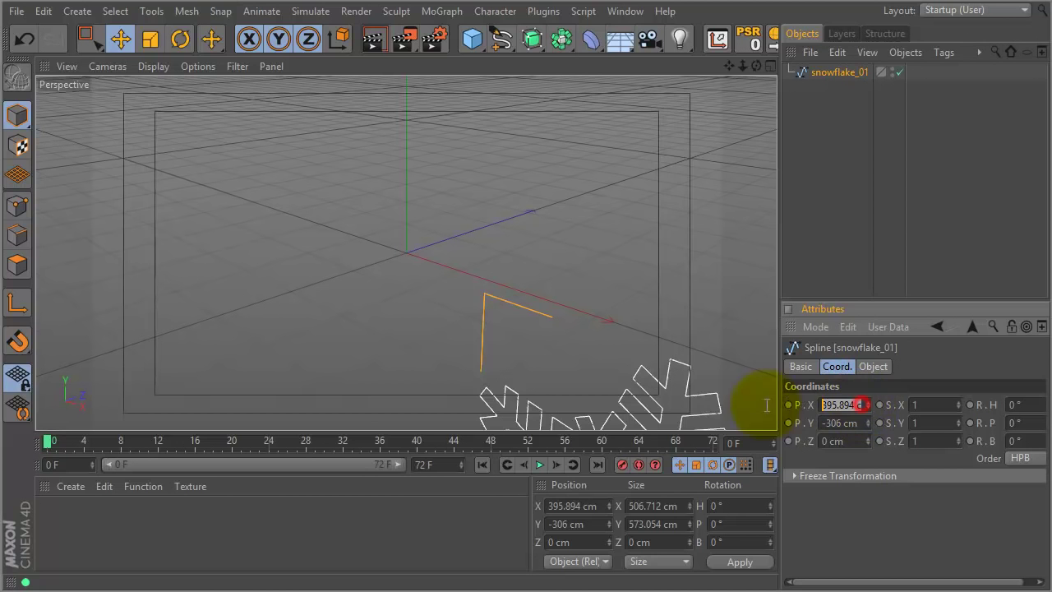
{"action": "type", "text": "0m"}
{"action": "left_click", "coordinate": [856, 423]}
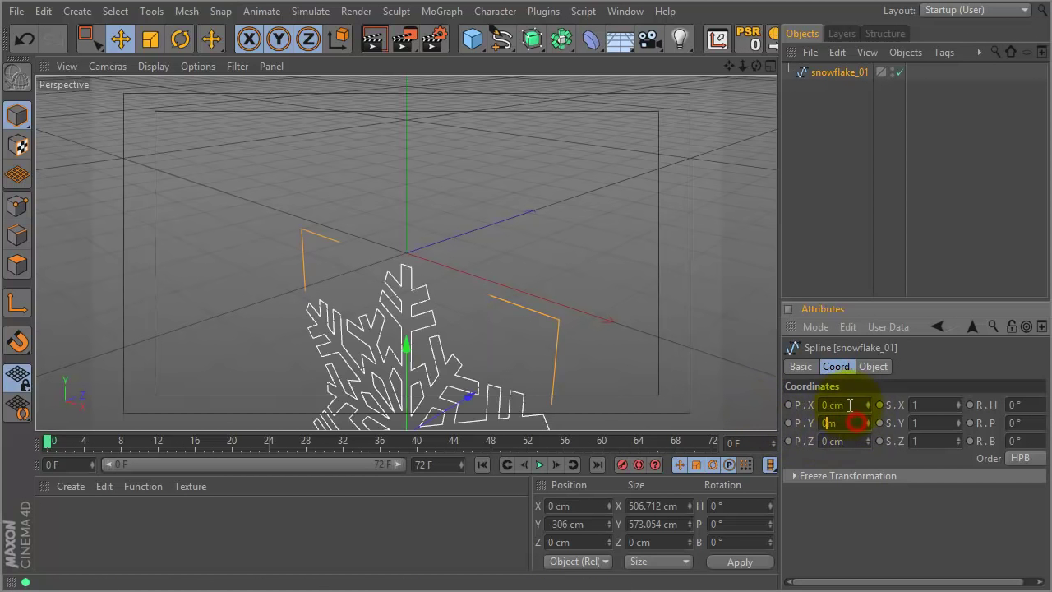
{"action": "type", "text": "0"}
{"action": "left_click", "coordinate": [833, 273]}
{"action": "right_click_drag", "start_coordinate": [587, 291], "coordinate": [496, 324], "text": "alt"}
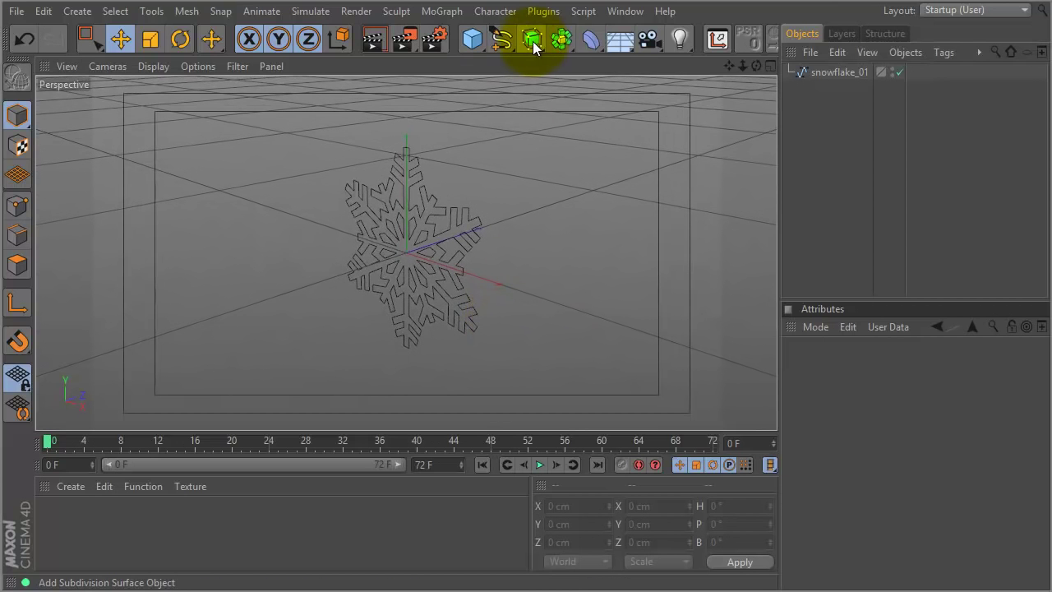
Extrude the snowflake_01 spline with a 3 cm Movement depth
{"action": "left_click_drag", "start_coordinate": [532, 42], "coordinate": [701, 64]}
{"action": "left_click_drag", "start_coordinate": [826, 84], "coordinate": [817, 72]}
{"action": "left_click", "coordinate": [821, 73]}
{"action": "left_click", "coordinate": [872, 366]}
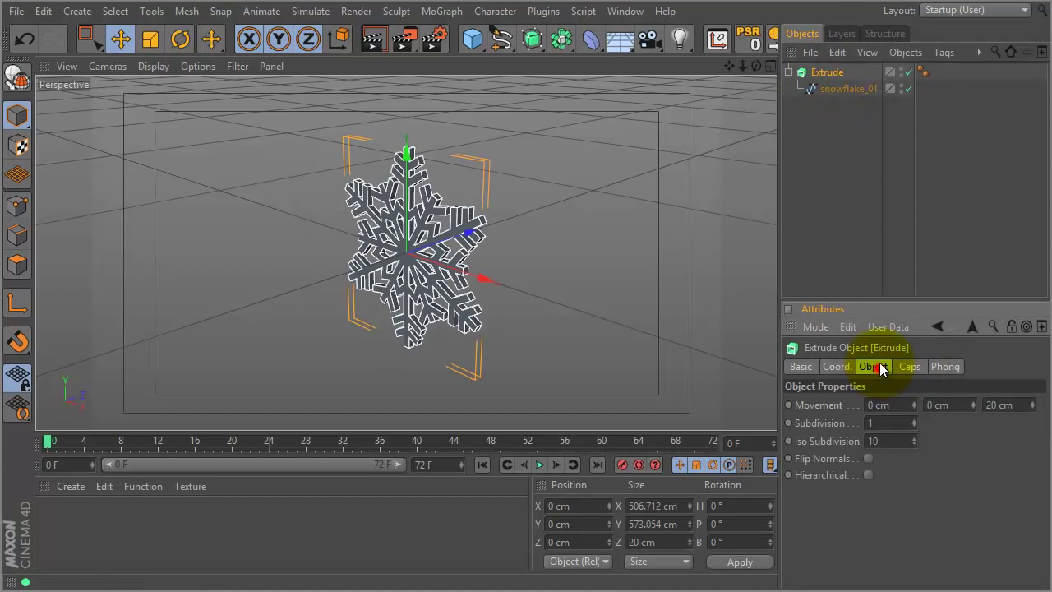
{"action": "left_click", "coordinate": [1019, 404]}
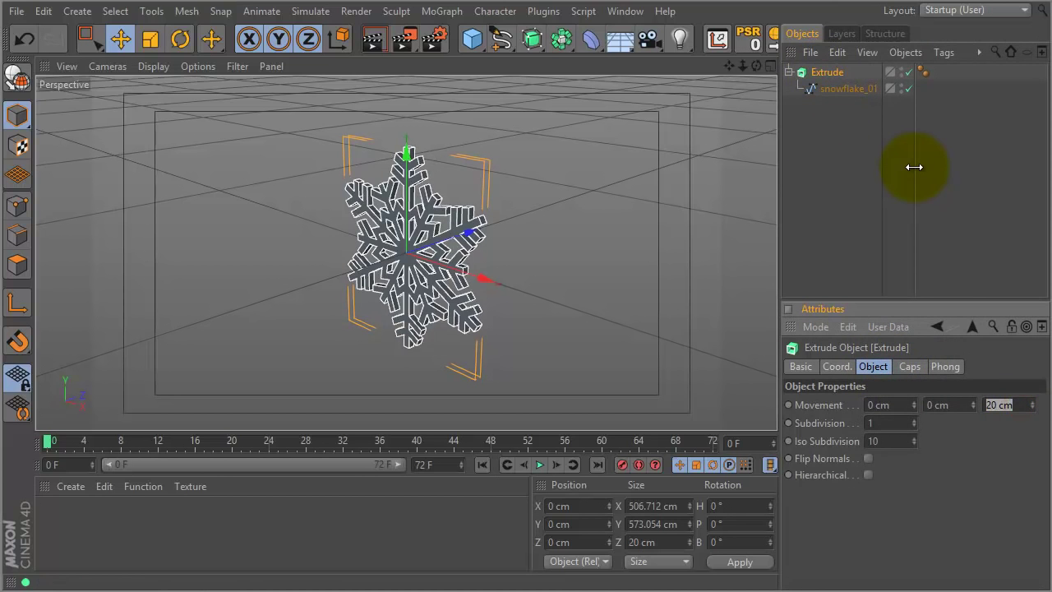
{"action": "type", "text": "3"}
{"action": "key", "text": "Return"}
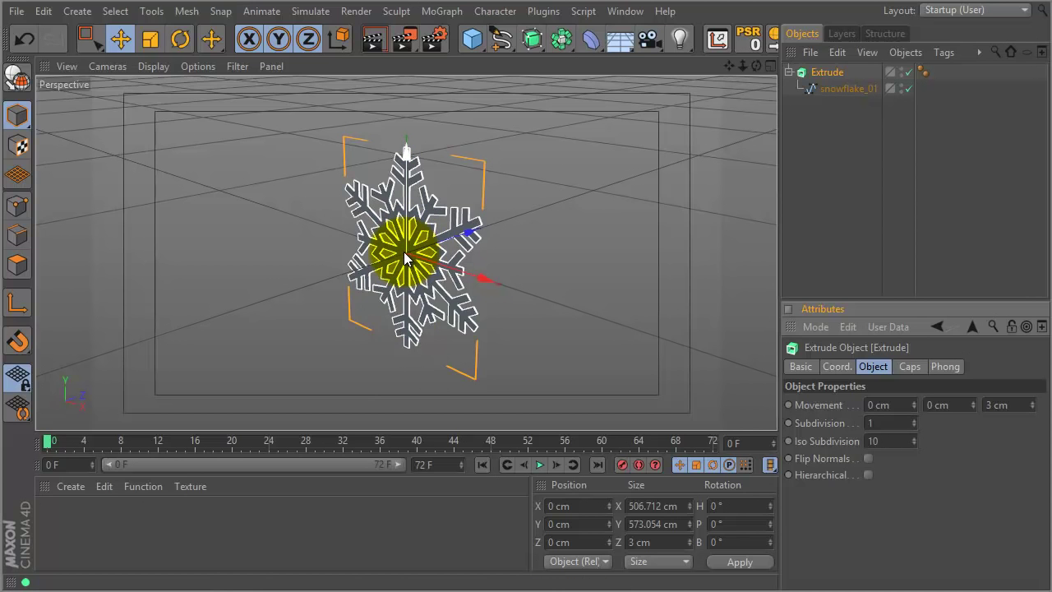
In Axis mode, move the Extrude's pivot to the snowflake's bottom tip
{"action": "left_click", "coordinate": [15, 302]}
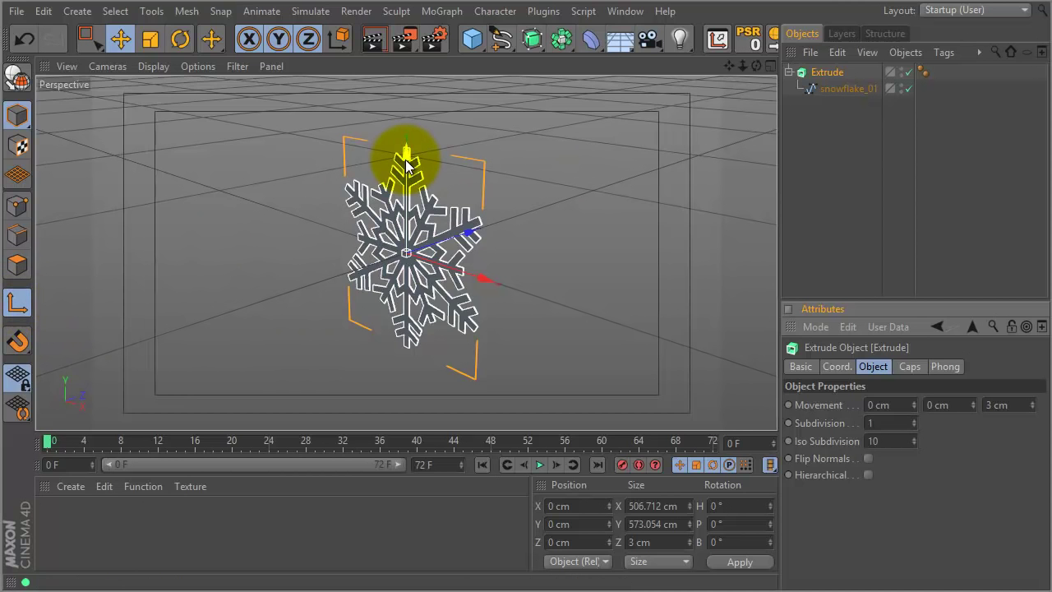
{"action": "left_click_drag", "start_coordinate": [403, 164], "coordinate": [412, 273]}
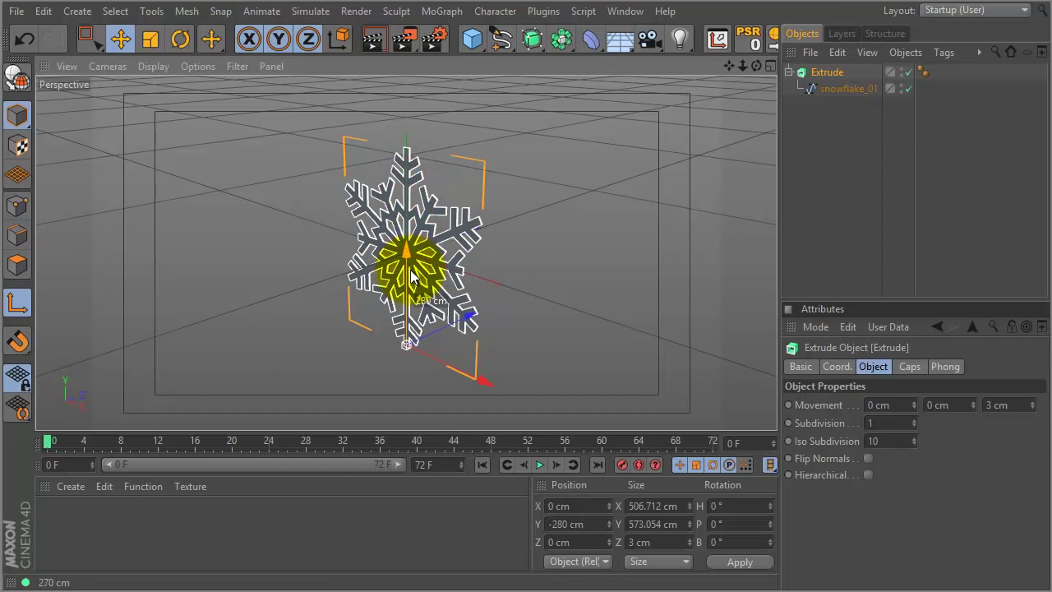
{"action": "right_click_drag", "start_coordinate": [489, 323], "coordinate": [803, 141], "text": "alt"}
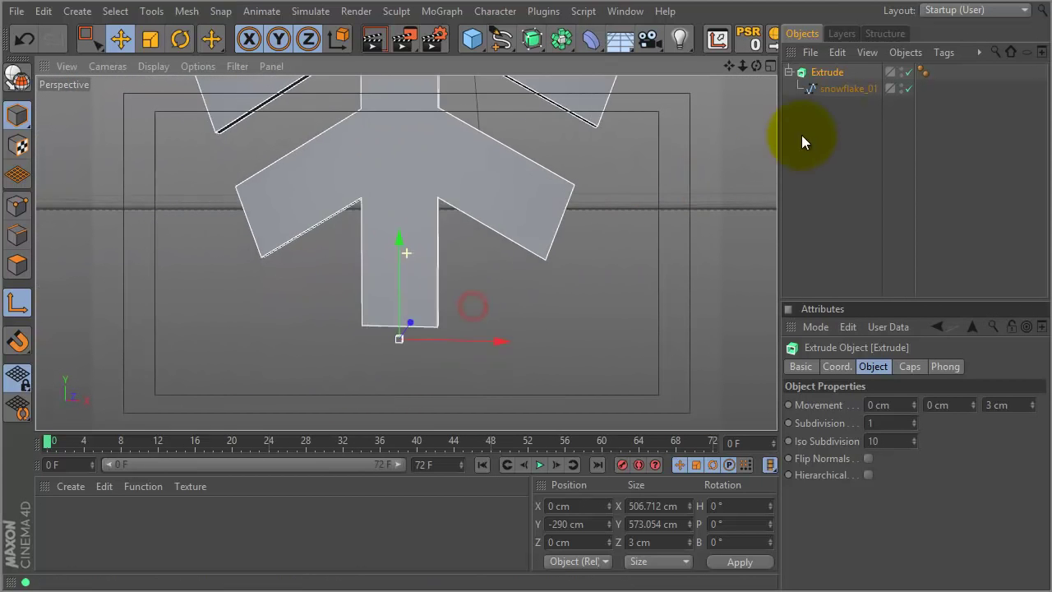
{"action": "right_click_drag", "start_coordinate": [535, 251], "coordinate": [583, 218], "text": "alt"}
{"action": "left_click_drag", "start_coordinate": [435, 265], "coordinate": [437, 253]}
{"action": "right_click_drag", "start_coordinate": [489, 217], "coordinate": [533, 234], "text": "alt"}
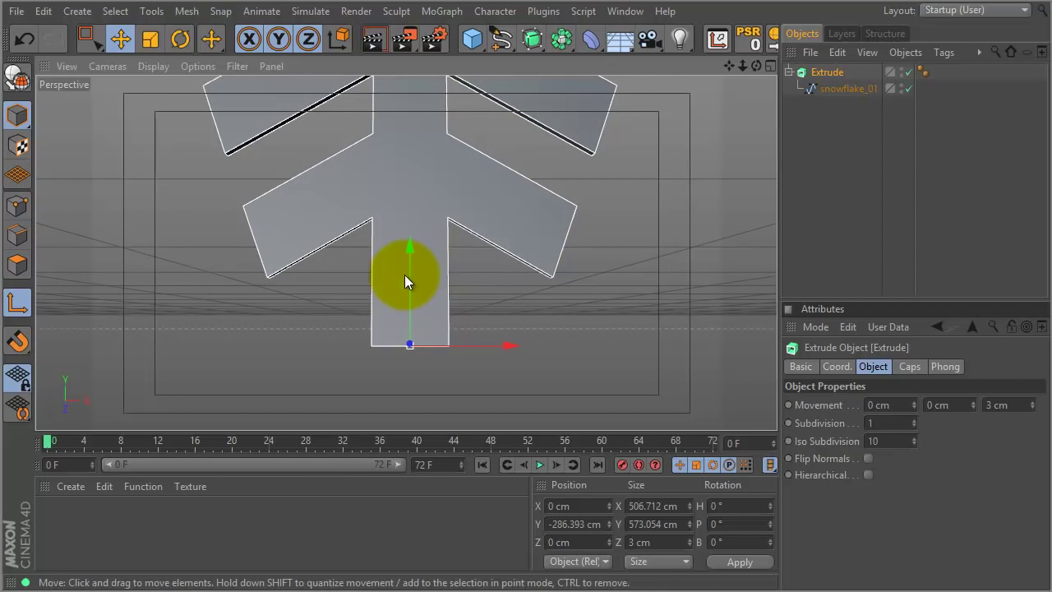
{"action": "left_click_drag", "start_coordinate": [409, 275], "coordinate": [408, 272]}
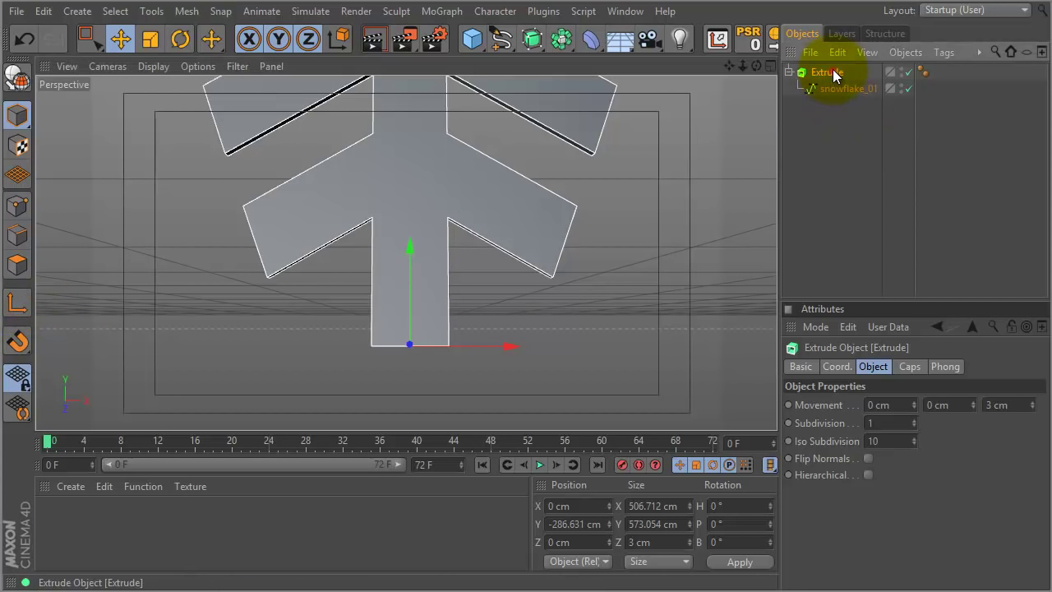
Set the Extrude's Y position to 0 and zoom out to frame the snowflake
{"action": "left_click", "coordinate": [835, 367]}
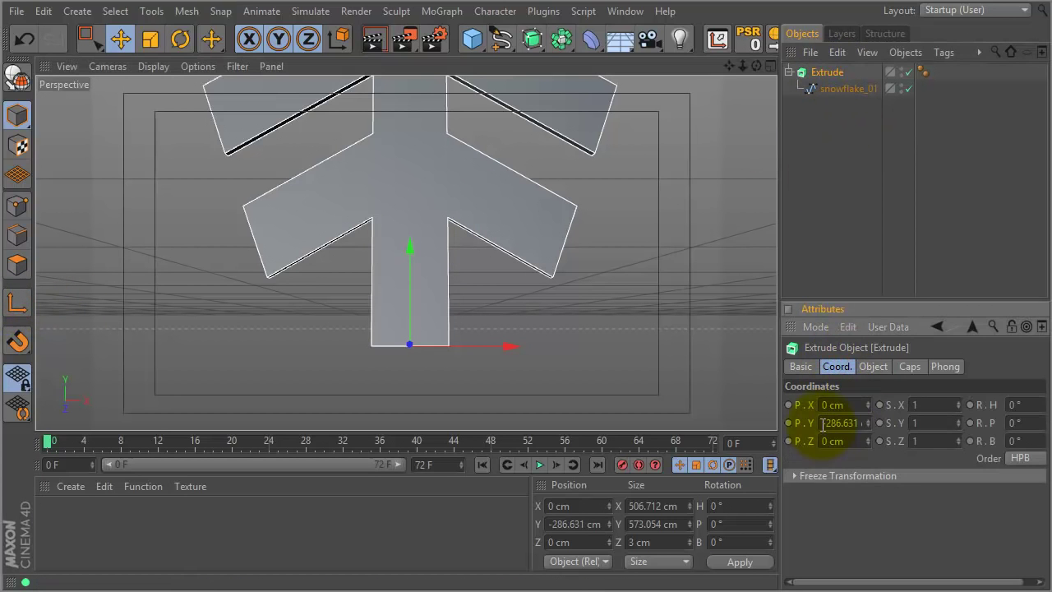
{"action": "type", "text": "0"}
{"action": "key", "text": "Return"}
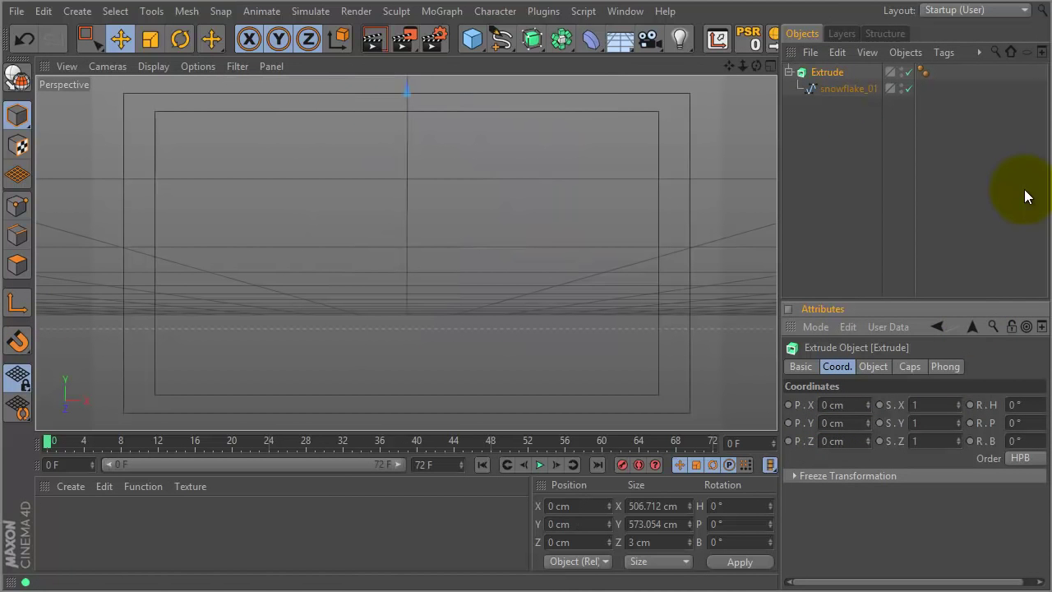
{"action": "right_click_drag", "start_coordinate": [540, 211], "coordinate": [370, 255], "text": "alt"}
{"action": "right_click_drag", "start_coordinate": [487, 187], "coordinate": [623, 298], "text": "alt"}
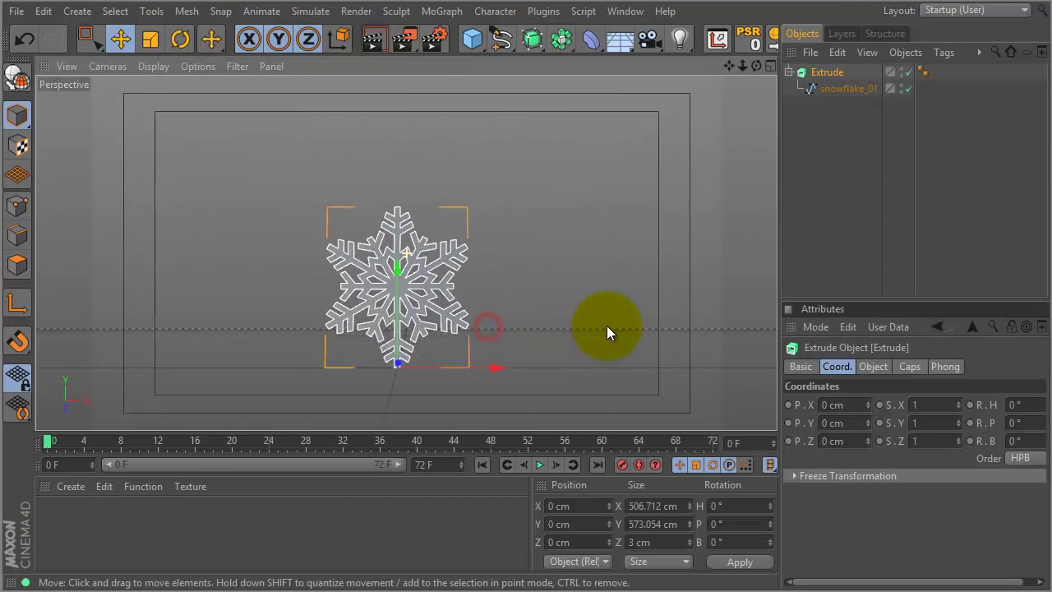
{"action": "left_click_drag", "start_coordinate": [622, 300], "coordinate": [494, 256], "text": "alt"}
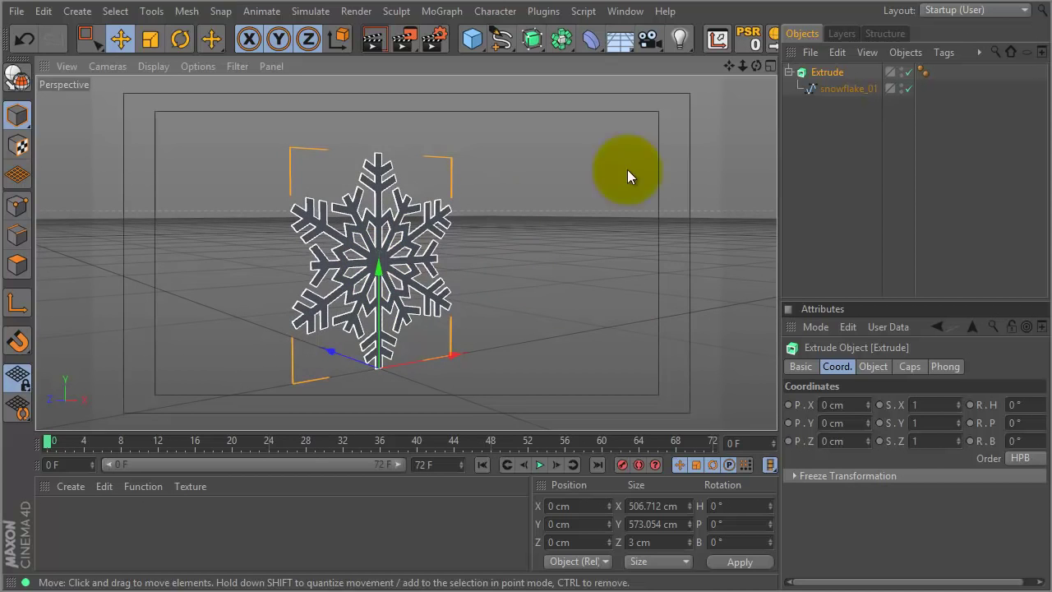
Group Extrude and spline with Alt+G and name the null snowflake_01
{"action": "left_click_drag", "start_coordinate": [850, 119], "coordinate": [812, 70]}
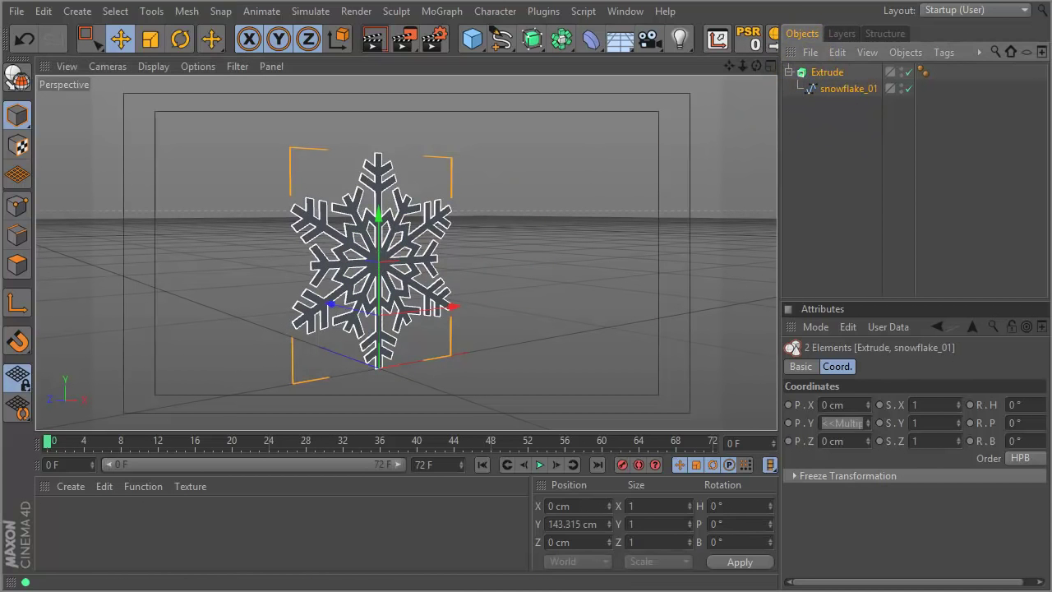
{"action": "key", "text": "alt+g"}
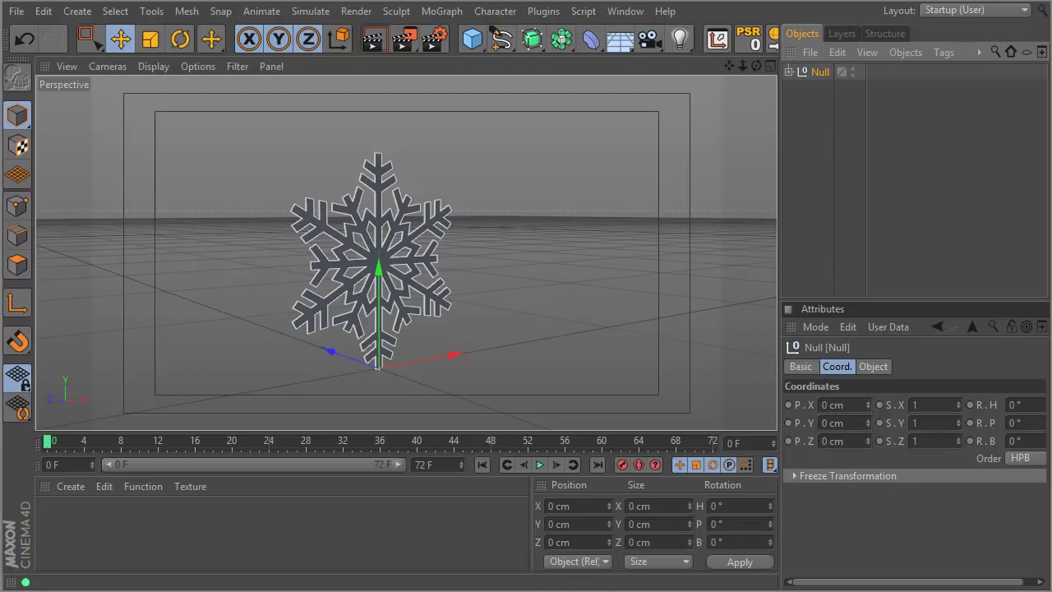
{"action": "double_click", "coordinate": [819, 72]}
{"action": "type", "text": "s"}
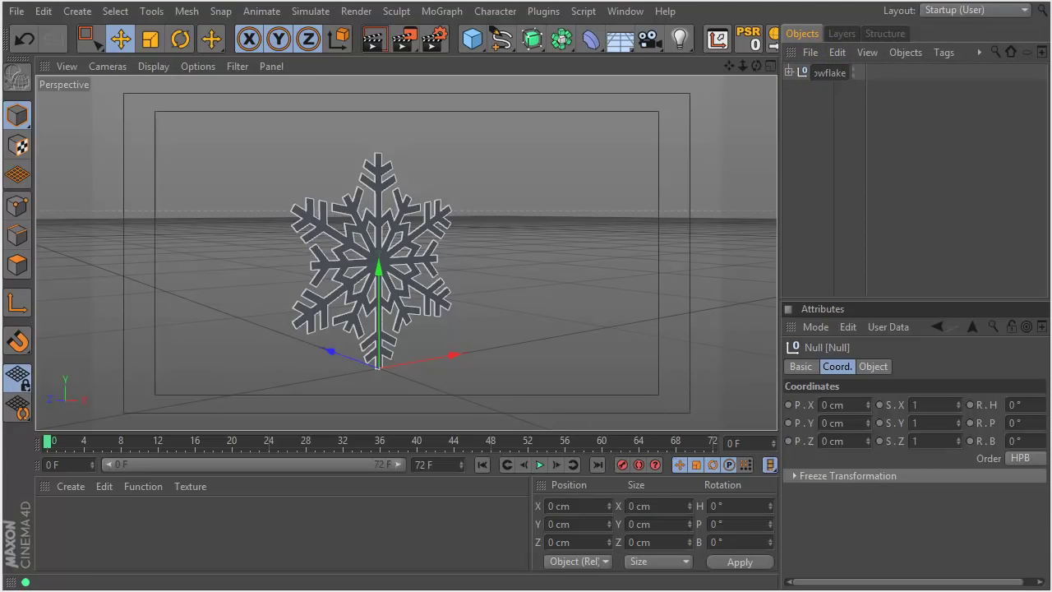
{"action": "type", "text": "nowflake_01"}
{"action": "key", "text": "Return"}
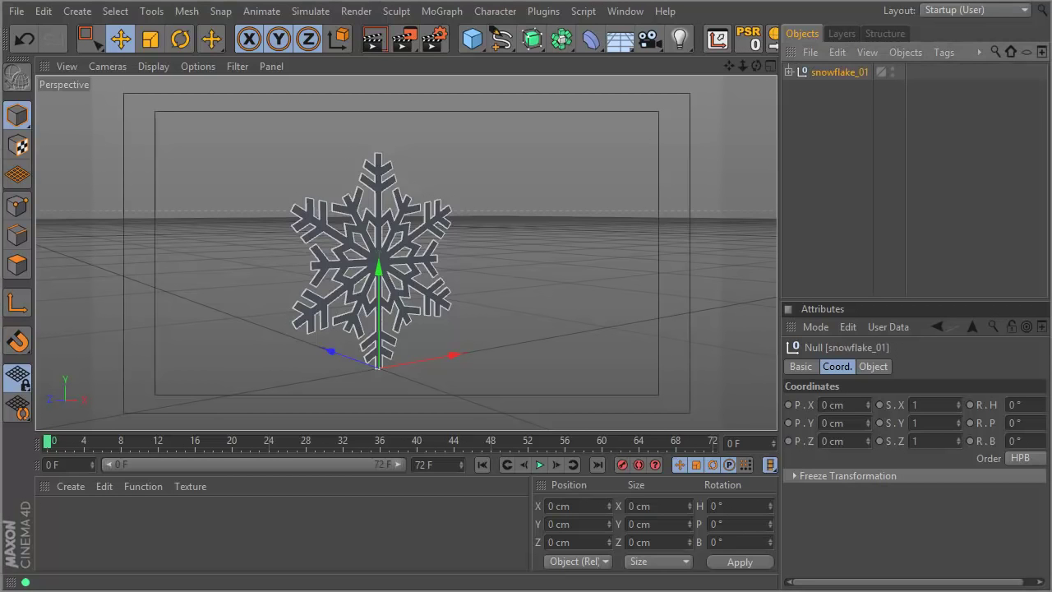
{"action": "left_click", "coordinate": [788, 72]}
{"action": "left_click", "coordinate": [587, 43]}
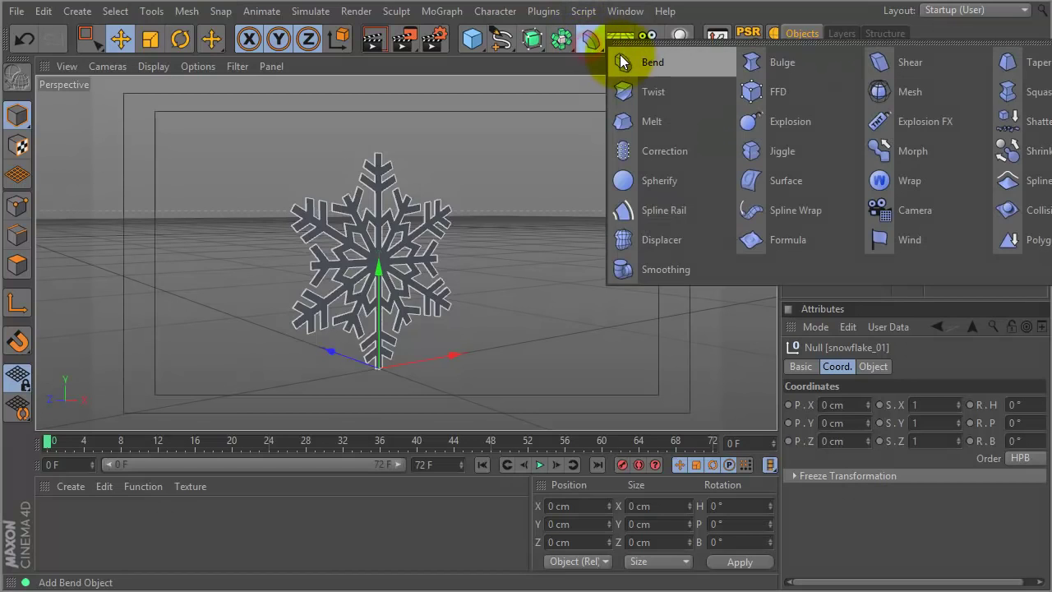
Add a Bend deformer inside snowflake_01, fit it to the parent, and set Strength to 33°
{"action": "left_click", "coordinate": [627, 57]}
{"action": "left_click_drag", "start_coordinate": [822, 74], "coordinate": [819, 89]}
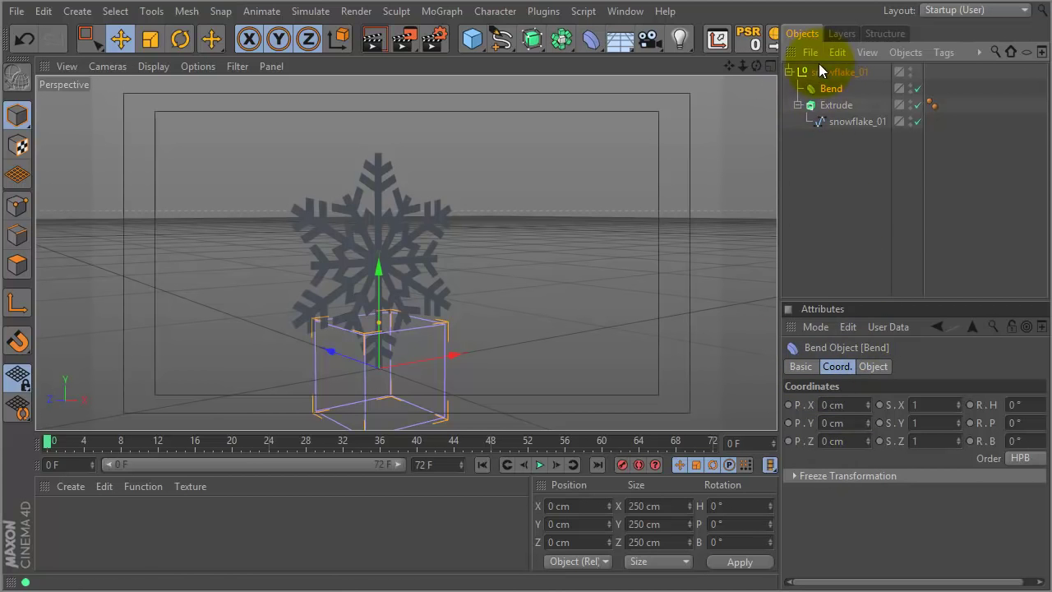
{"action": "left_click", "coordinate": [872, 366]}
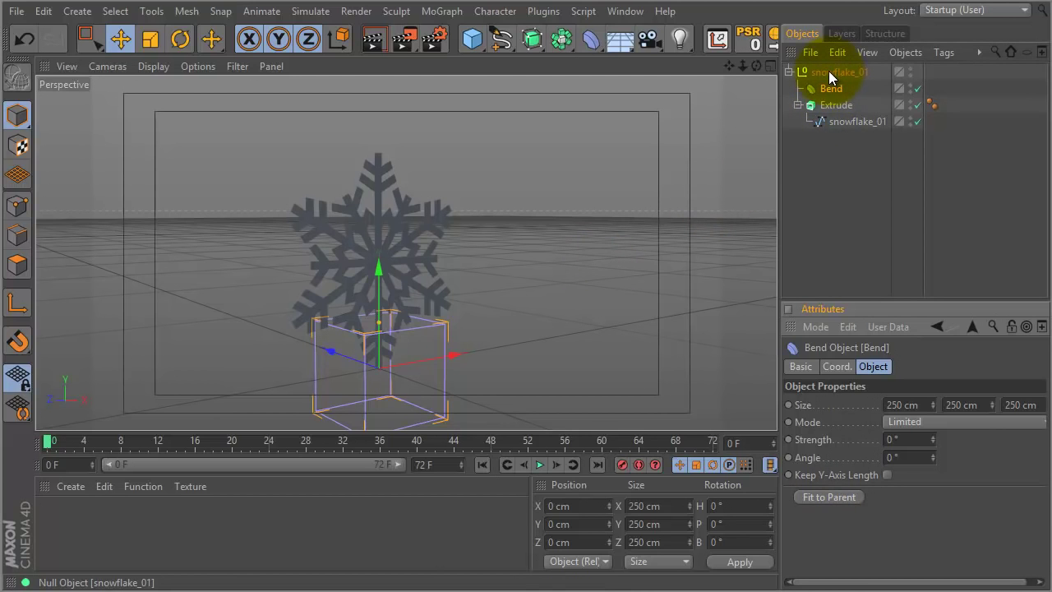
{"action": "mouse_move", "coordinate": [832, 92]}
{"action": "left_mouse_down"}
{"action": "mouse_move", "coordinate": [834, 120]}
{"action": "mouse_move", "coordinate": [840, 87]}
{"action": "mouse_move", "coordinate": [829, 82]}
{"action": "left_mouse_up"}
{"action": "left_click", "coordinate": [822, 497]}
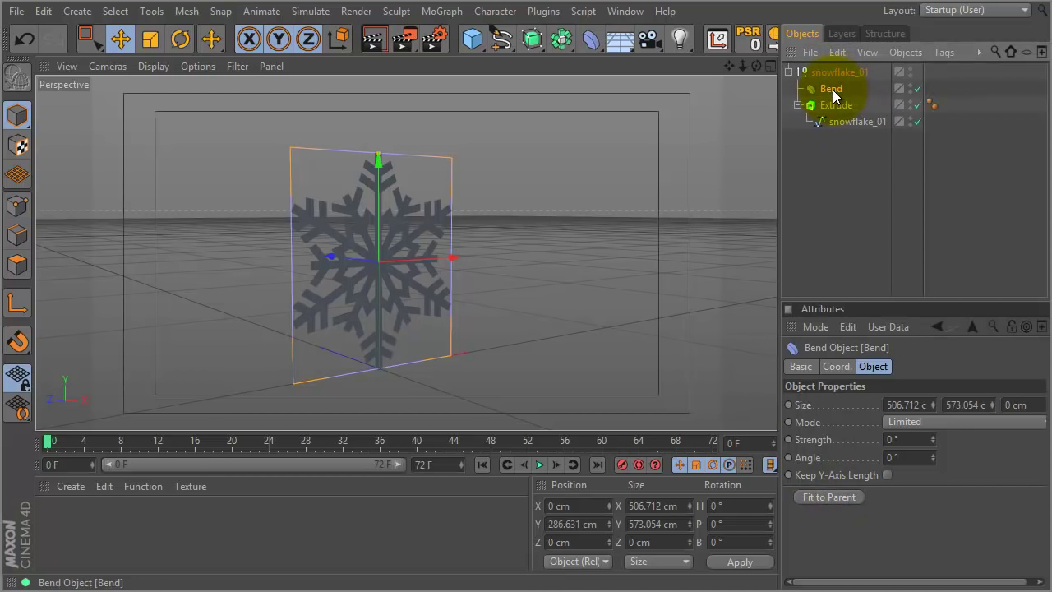
{"action": "left_click_drag", "start_coordinate": [934, 442], "coordinate": [917, 387]}
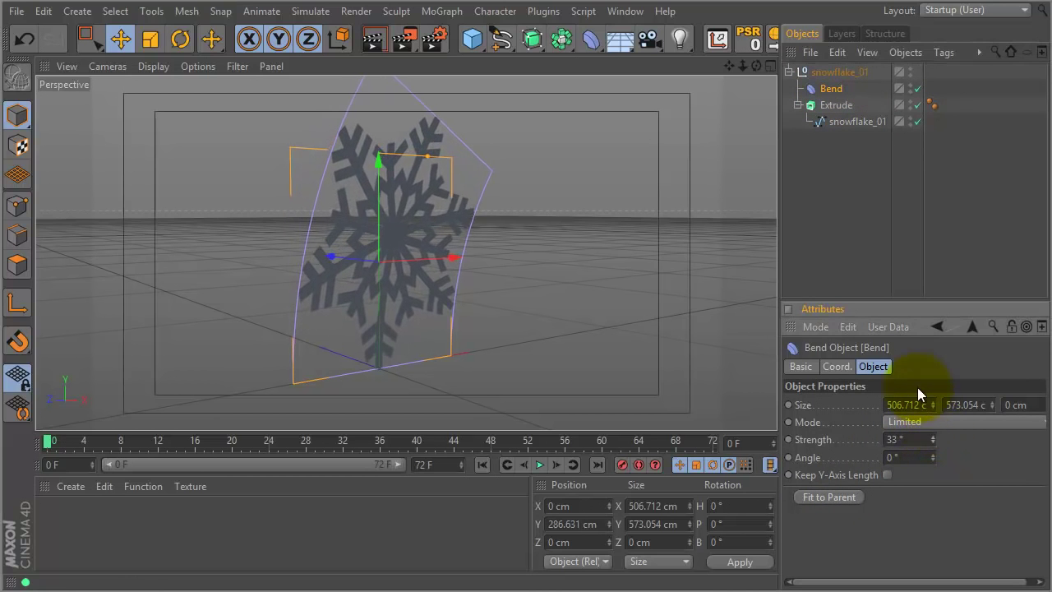
{"action": "mouse_move", "coordinate": [566, 268]}
{"action": "left_mouse_down", "text": "alt"}
{"action": "mouse_move", "coordinate": [678, 292]}
{"action": "mouse_move", "coordinate": [573, 263]}
{"action": "left_mouse_up", "text": "alt"}
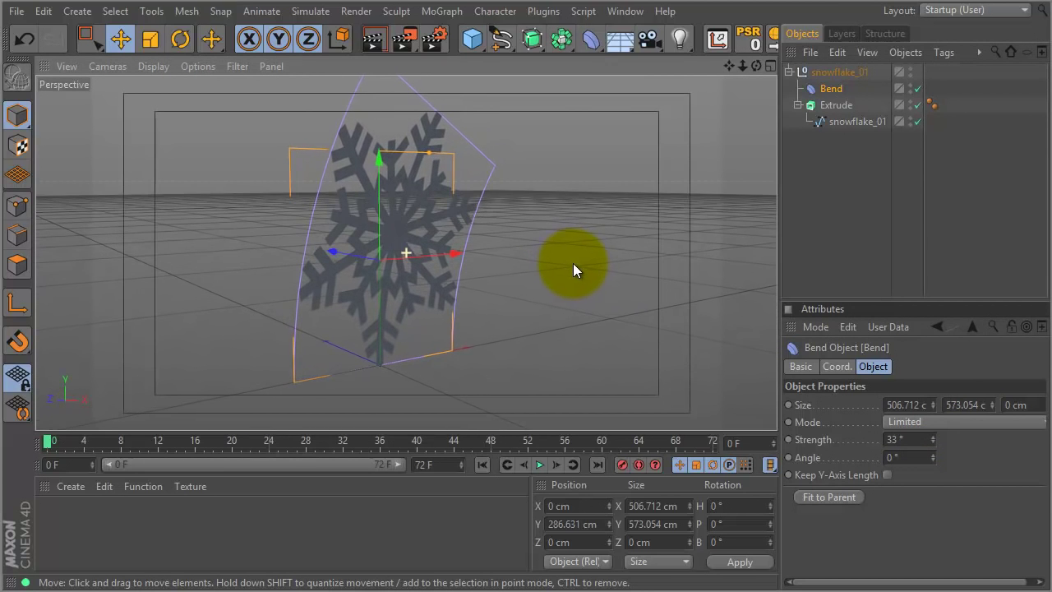
Rotate the Bend, refit it to the snowflake, and place it directly under snowflake_01
{"action": "left_click", "coordinate": [181, 39]}
{"action": "left_click_drag", "start_coordinate": [404, 271], "coordinate": [222, 271]}
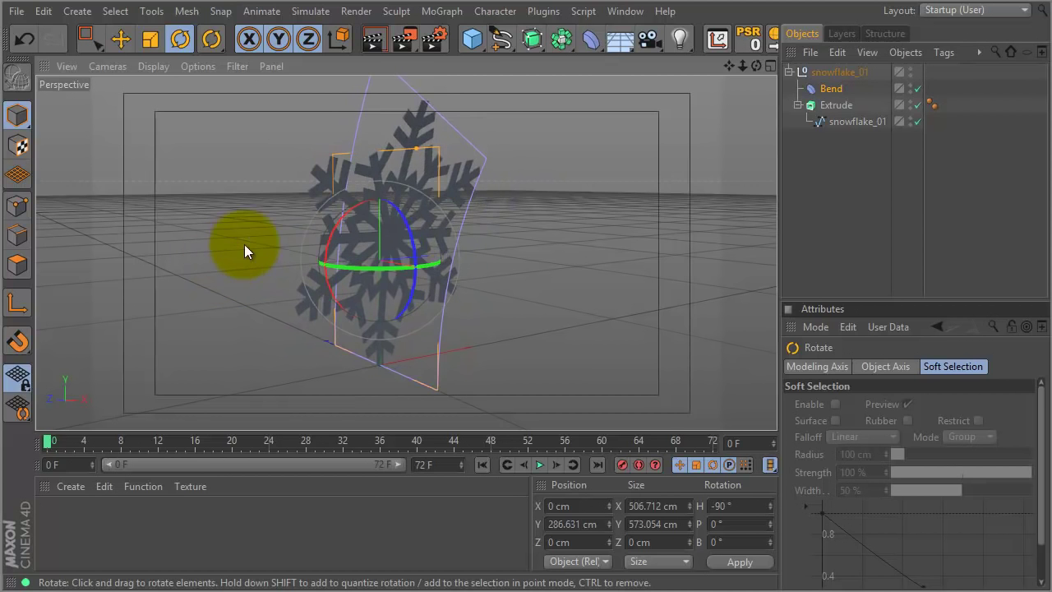
{"action": "left_click_drag", "start_coordinate": [660, 239], "coordinate": [613, 223], "text": "alt"}
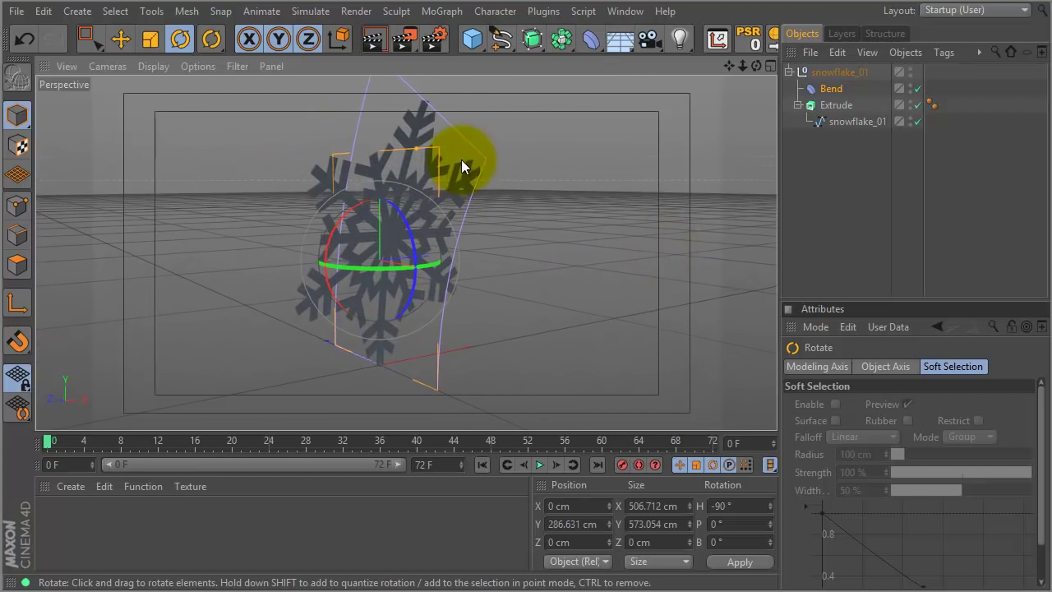
{"action": "left_click_drag", "start_coordinate": [830, 89], "coordinate": [835, 123]}
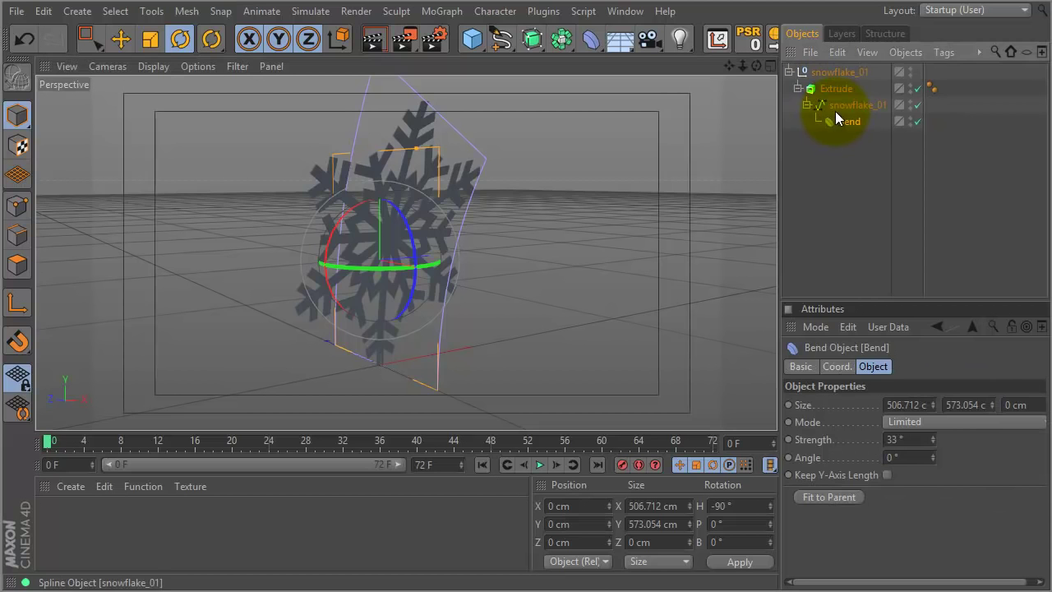
{"action": "left_click", "coordinate": [830, 496]}
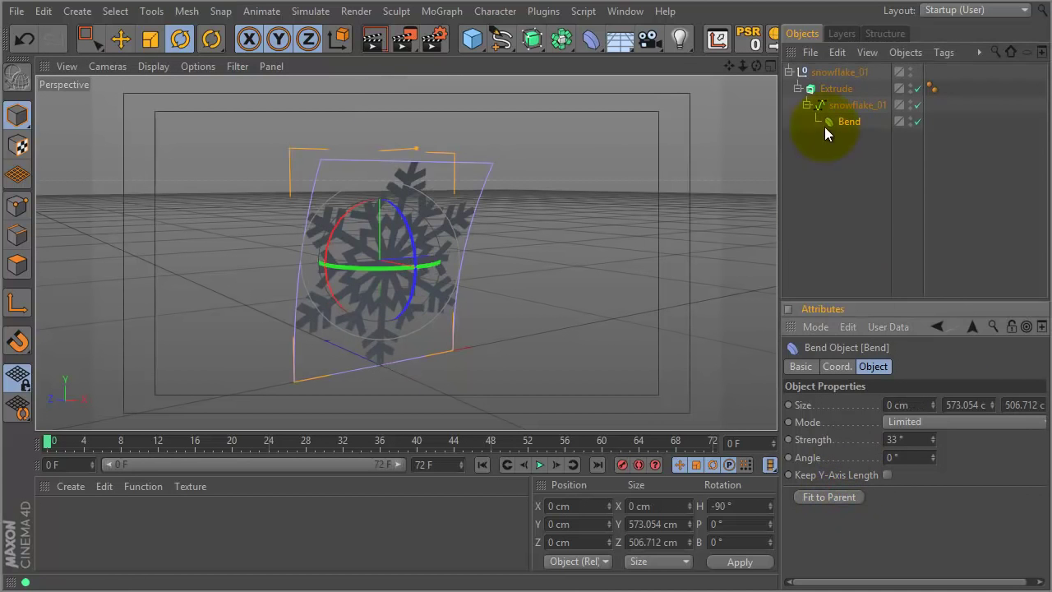
{"action": "left_click_drag", "start_coordinate": [853, 123], "coordinate": [829, 80]}
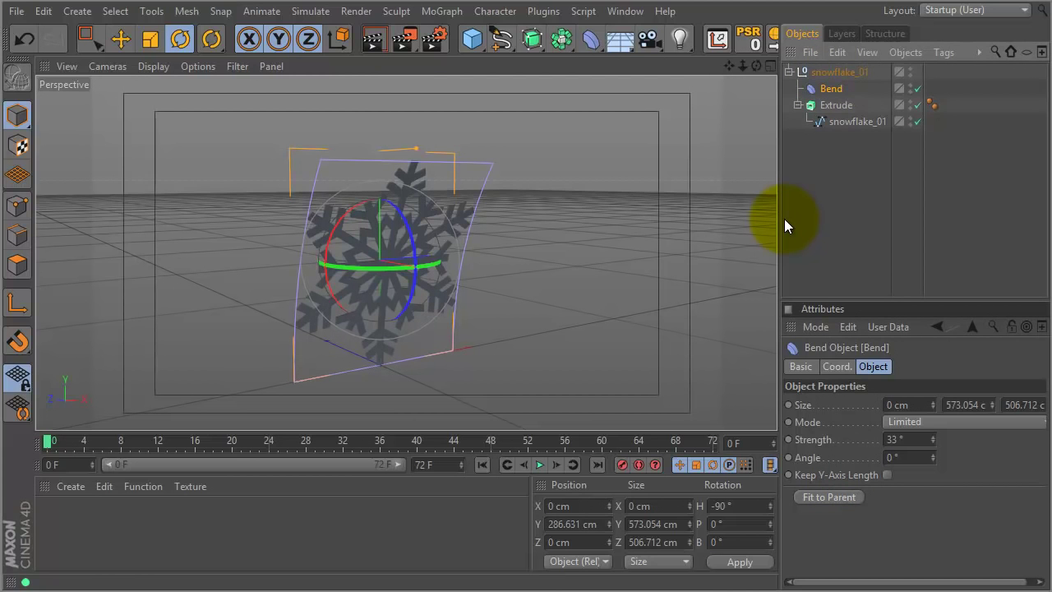
Rotate the snowflake_01 group by -90°
{"action": "double_click", "coordinate": [839, 72]}
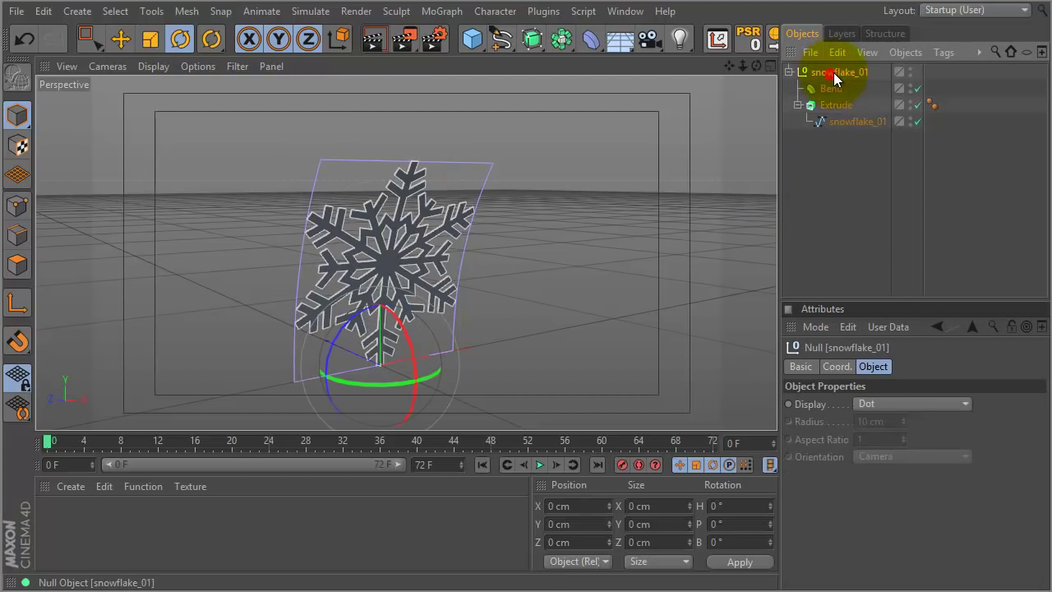
{"action": "left_click", "coordinate": [864, 196]}
{"action": "left_click_drag", "start_coordinate": [410, 355], "coordinate": [360, 290]}
{"action": "left_click_drag", "start_coordinate": [653, 291], "coordinate": [517, 286], "text": "alt"}
{"action": "right_click_drag", "start_coordinate": [509, 321], "coordinate": [605, 263], "text": "alt"}
{"action": "left_click_drag", "start_coordinate": [605, 263], "coordinate": [629, 215], "text": "alt"}
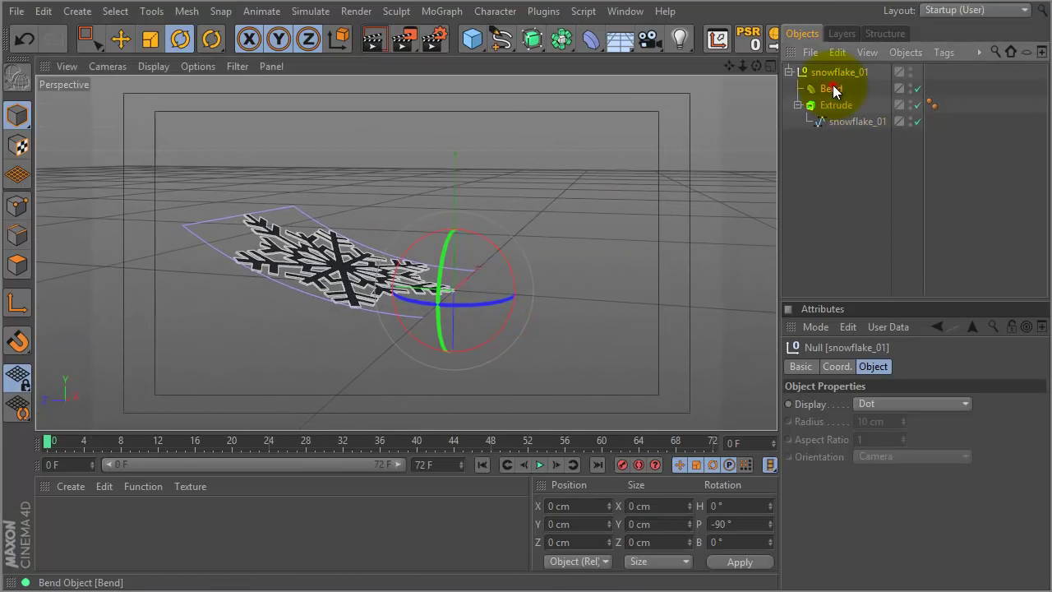
Set the Bend deformer's Strength to 90°
{"action": "left_click", "coordinate": [863, 88]}
{"action": "left_click_drag", "start_coordinate": [932, 444], "coordinate": [927, 373]}
{"action": "left_click_drag", "start_coordinate": [914, 440], "coordinate": [863, 446]}
{"action": "type", "text": "90"}
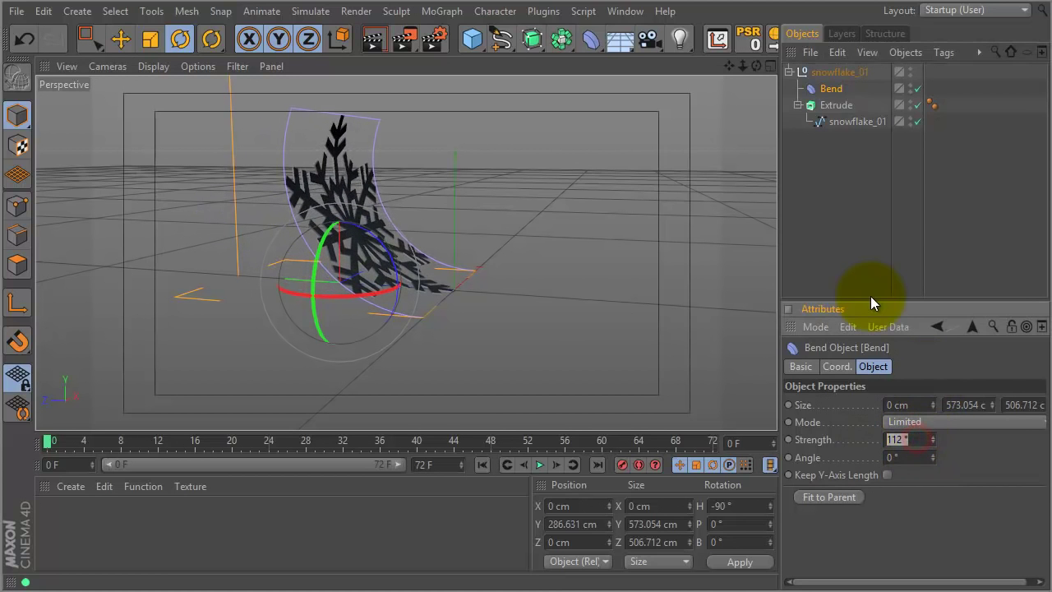
{"action": "key", "text": "Return"}
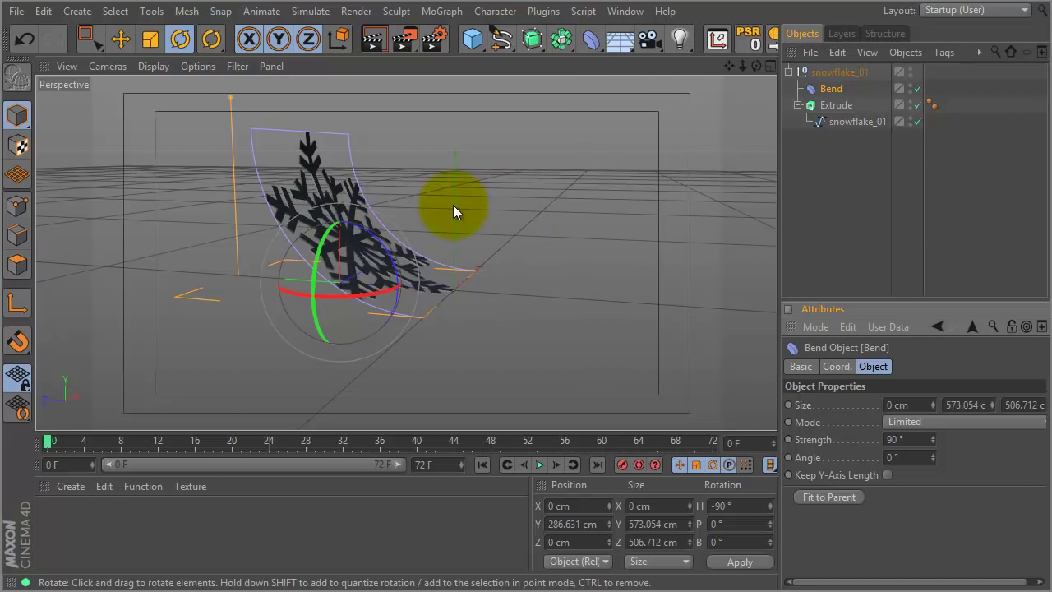
{"action": "left_click_drag", "start_coordinate": [777, 189], "coordinate": [715, 201]}
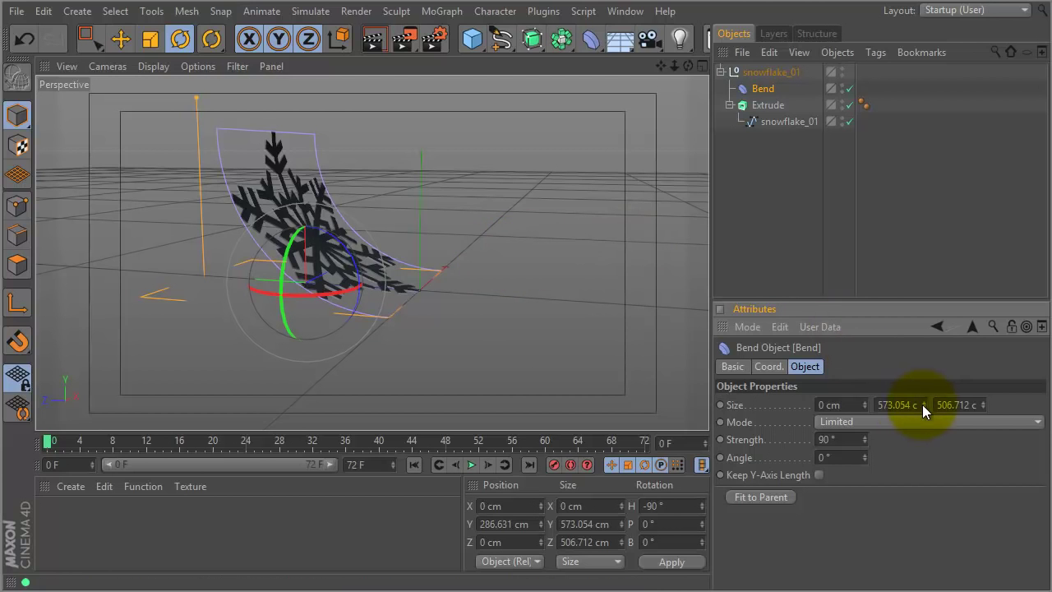
Shrink the Bend's Size Y to about 73 cm
{"action": "left_click_drag", "start_coordinate": [924, 404], "coordinate": [914, 540]}
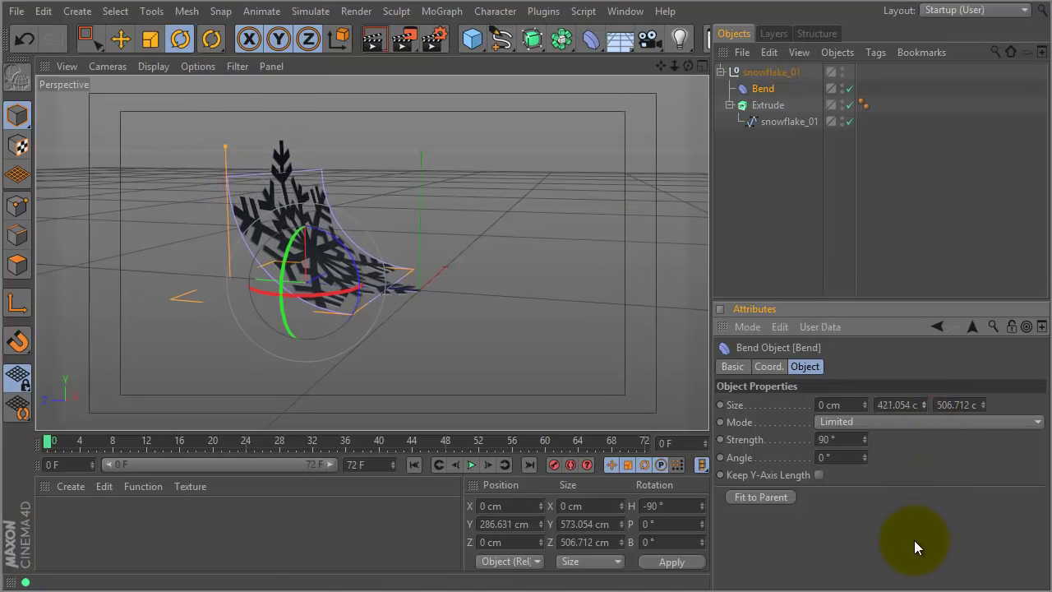
{"action": "mouse_move", "coordinate": [924, 402]}
{"action": "left_mouse_down"}
{"action": "mouse_move", "coordinate": [913, 531]}
{"action": "mouse_move", "coordinate": [899, 564]}
{"action": "left_mouse_up"}
{"action": "left_click_drag", "start_coordinate": [923, 402], "coordinate": [917, 486]}
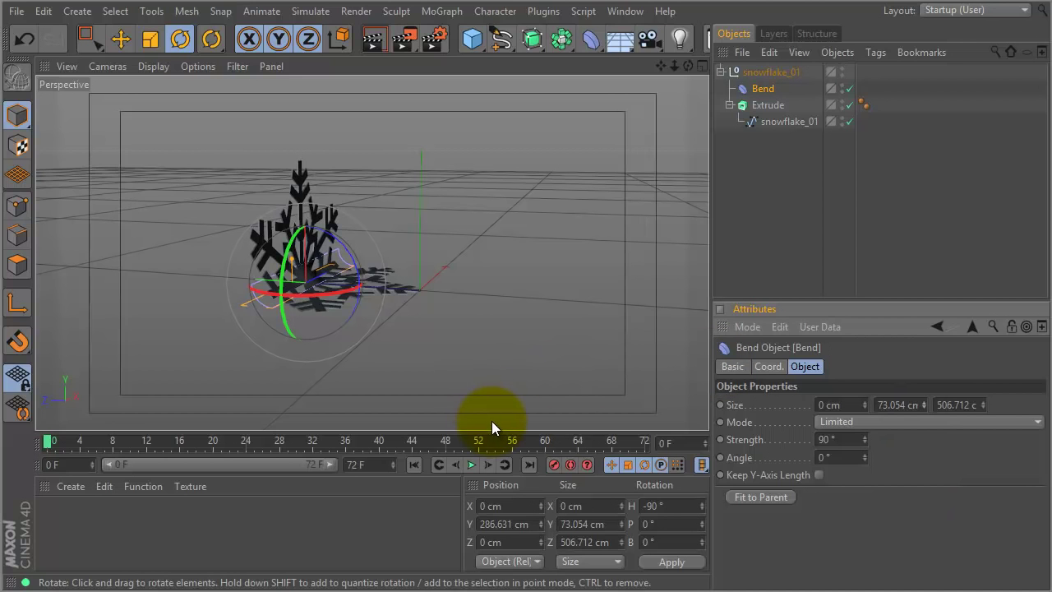
At frame 32, lower the Bend to Y 72.663 cm so the snowflake stands upright, and key its Size
{"action": "left_click", "coordinate": [312, 441]}
{"action": "right_click_drag", "start_coordinate": [333, 278], "coordinate": [542, 278], "text": "alt"}
{"action": "left_click", "coordinate": [119, 41]}
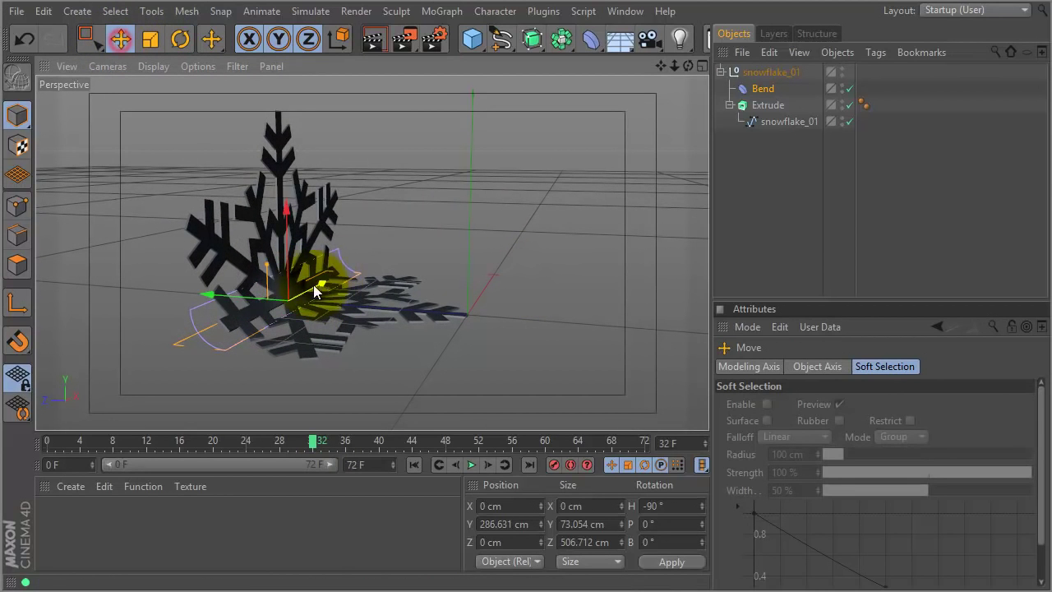
{"action": "left_click_drag", "start_coordinate": [206, 292], "coordinate": [330, 313]}
{"action": "left_click_drag", "start_coordinate": [518, 284], "coordinate": [526, 307], "text": "alt"}
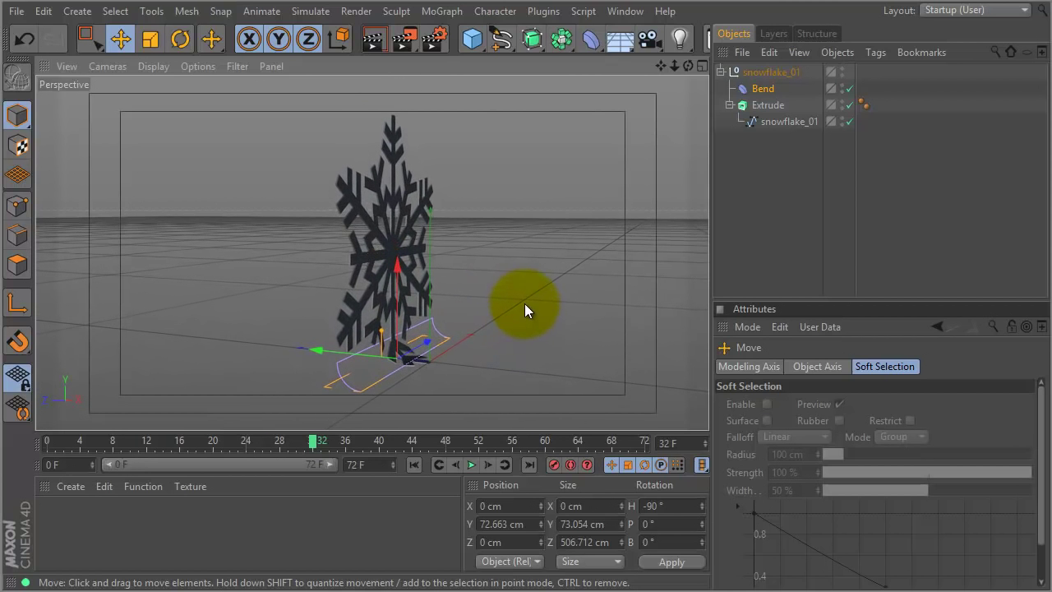
{"action": "left_click", "coordinate": [761, 89]}
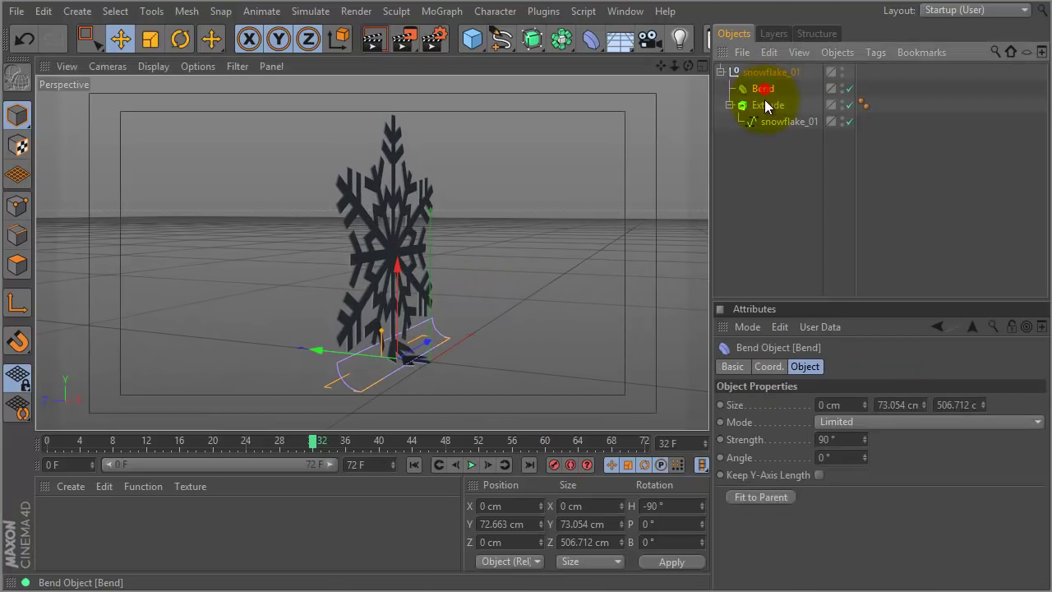
{"action": "left_click", "coordinate": [720, 404], "text": "ctrl"}
{"action": "left_click", "coordinate": [764, 366]}
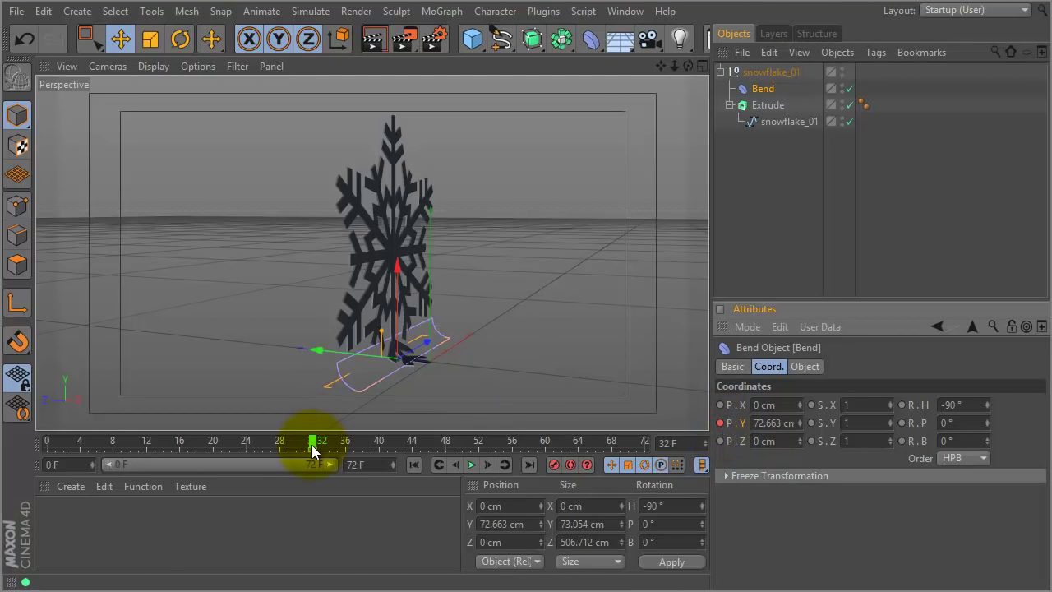
Back at the timeline start, raise the Bend so the snowflake lies flat
{"action": "left_click_drag", "start_coordinate": [313, 441], "coordinate": [281, 443]}
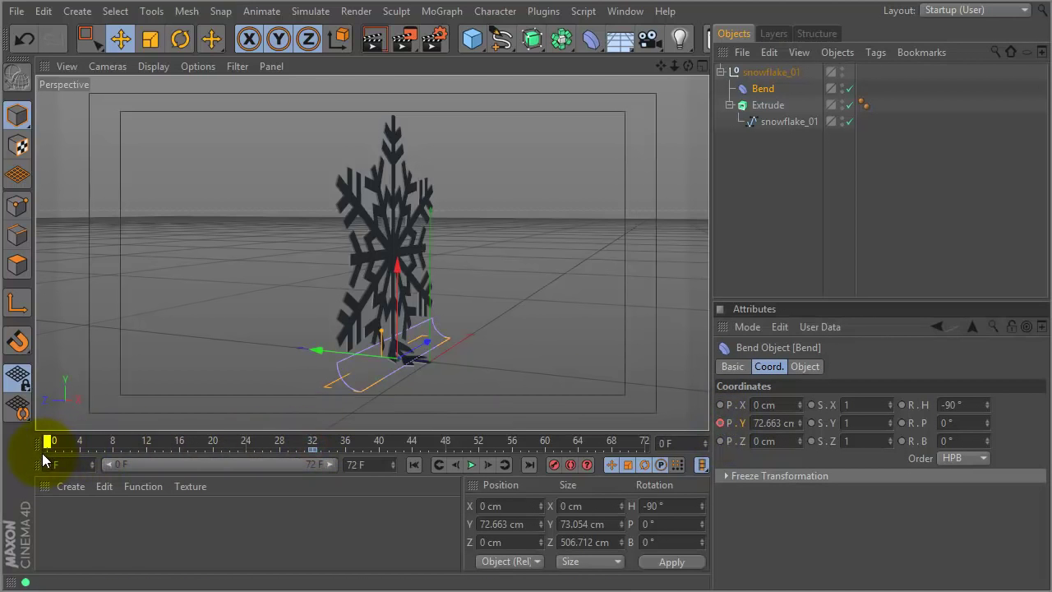
{"action": "left_click_drag", "start_coordinate": [315, 351], "coordinate": [170, 327]}
{"action": "left_click_drag", "start_coordinate": [199, 323], "coordinate": [124, 319]}
{"action": "middle_click_drag", "start_coordinate": [440, 263], "coordinate": [540, 216], "text": "alt"}
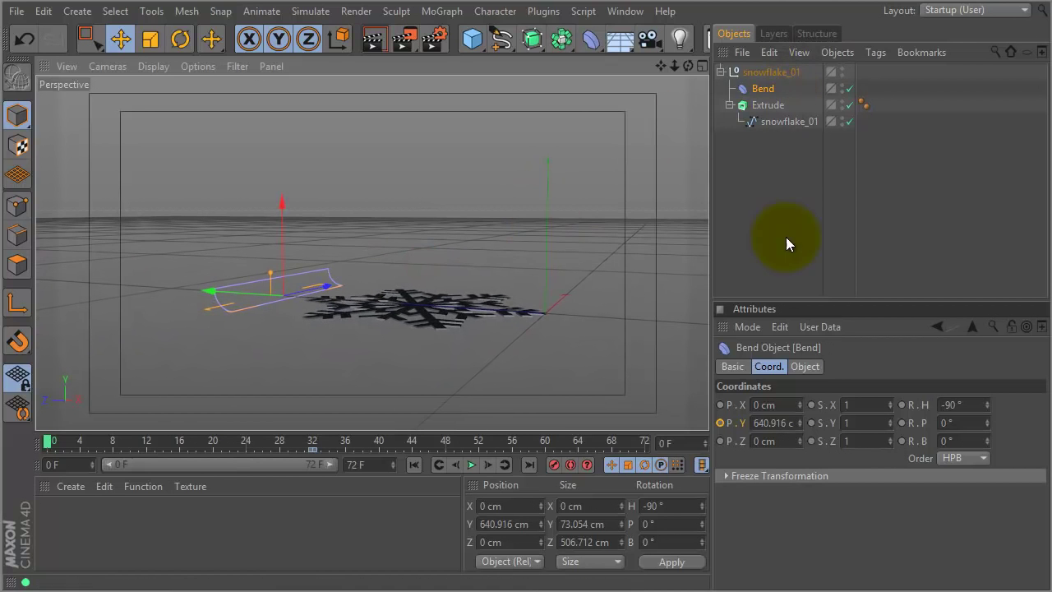
Raise Size Y to about 390 cm and keyframe the Bend's Size and P.Y at frame 0
{"action": "left_click", "coordinate": [803, 370]}
{"action": "left_click_drag", "start_coordinate": [924, 406], "coordinate": [900, 248]}
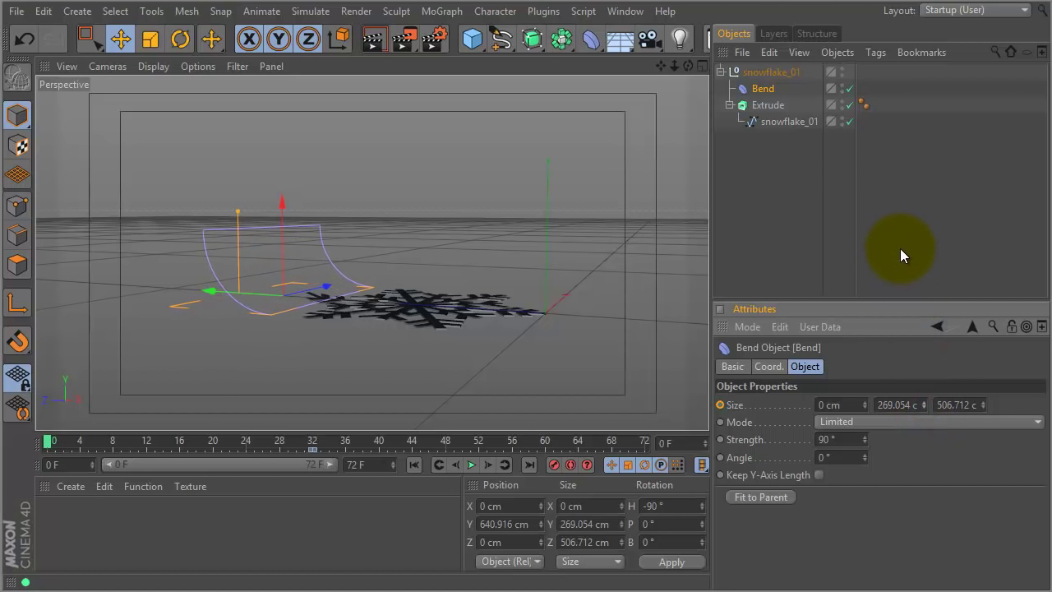
{"action": "left_click_drag", "start_coordinate": [920, 408], "coordinate": [915, 302]}
{"action": "left_click_drag", "start_coordinate": [212, 291], "coordinate": [160, 293]}
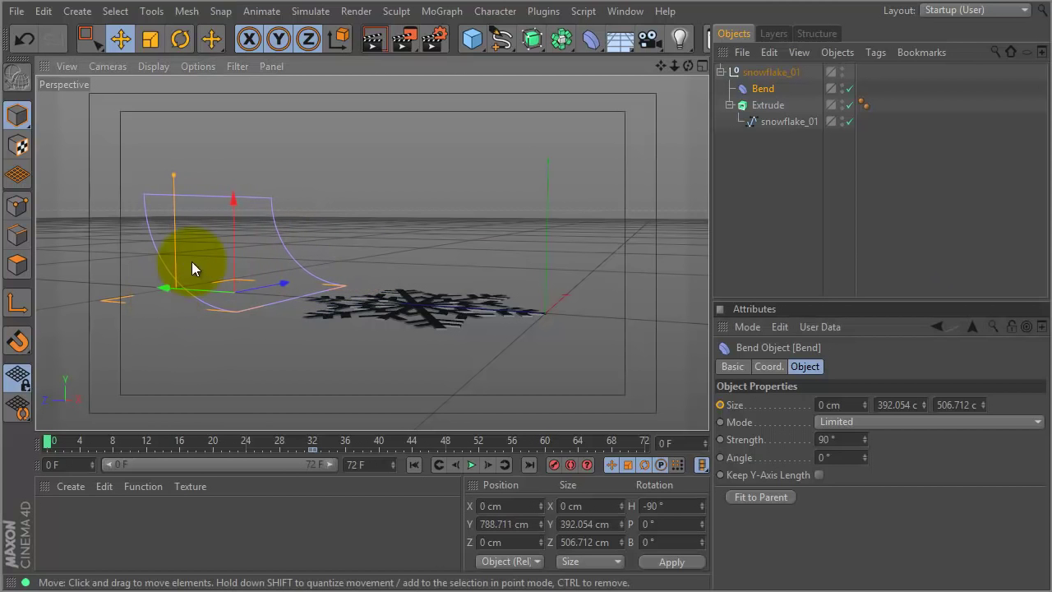
{"action": "left_click_drag", "start_coordinate": [419, 251], "coordinate": [156, 244], "text": "alt"}
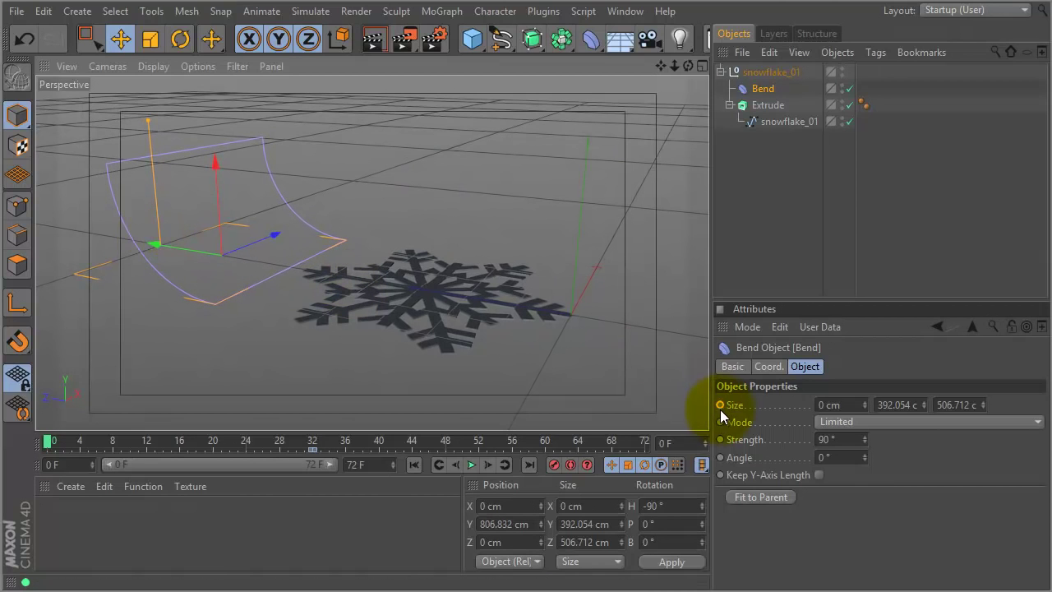
{"action": "left_click", "coordinate": [720, 405]}
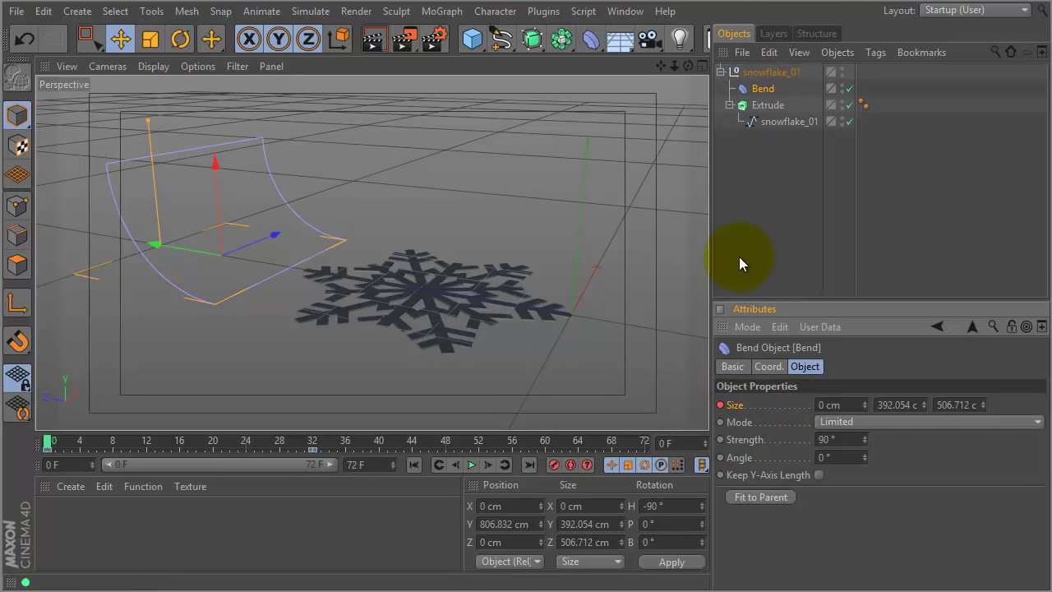
{"action": "left_click", "coordinate": [770, 367]}
{"action": "left_click", "coordinate": [720, 422]}
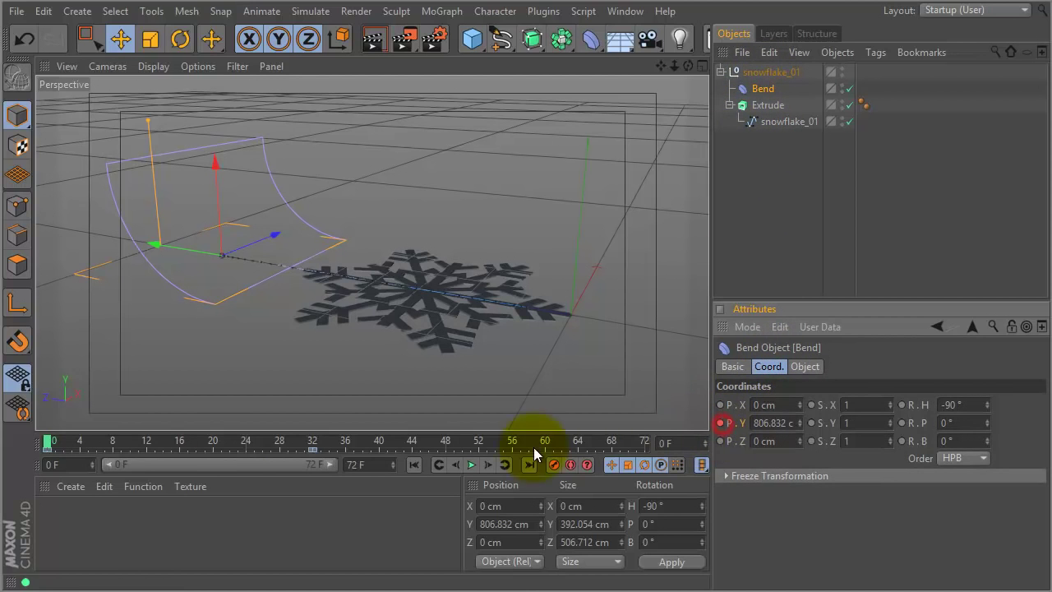
{"action": "left_click_drag", "start_coordinate": [48, 444], "coordinate": [337, 439]}
In the Animation layout, show the Bend's Size . Y curve in F-Curve Mode
{"action": "key", "text": "shift+F12"}
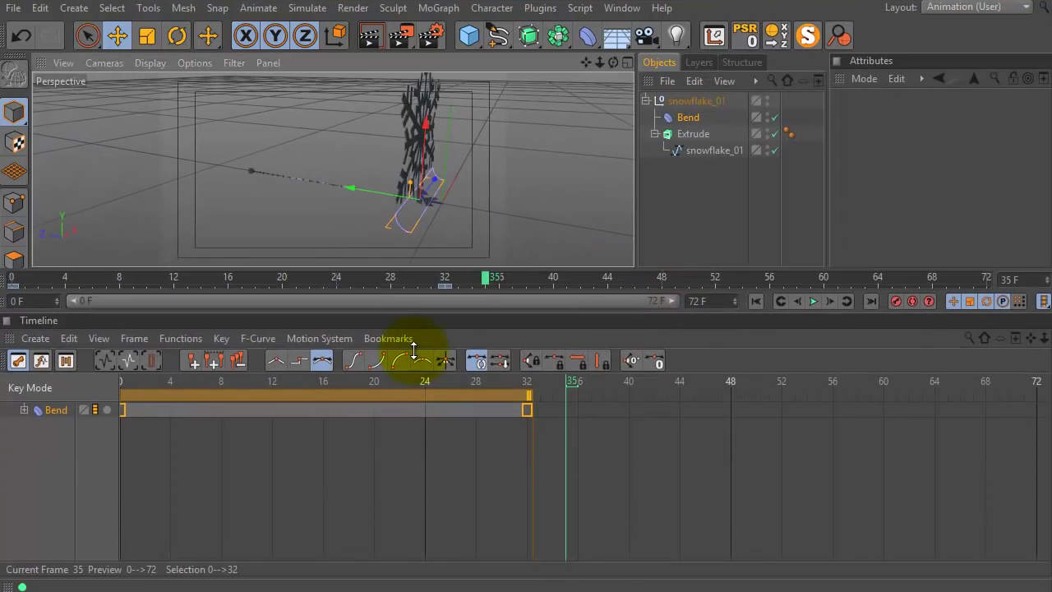
{"action": "left_click", "coordinate": [24, 409]}
{"action": "left_click", "coordinate": [34, 439]}
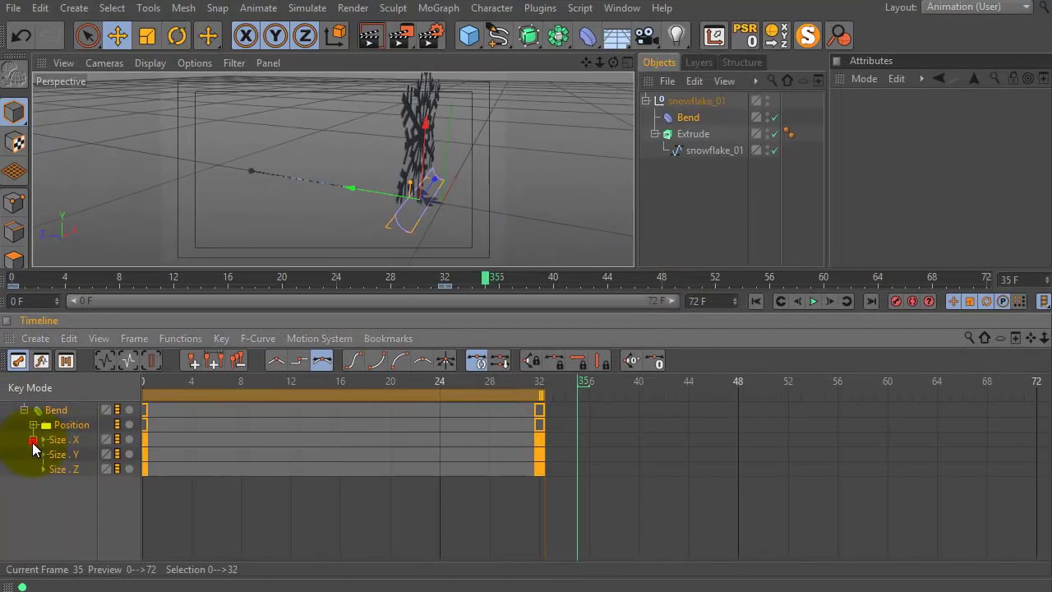
{"action": "left_click", "coordinate": [43, 454]}
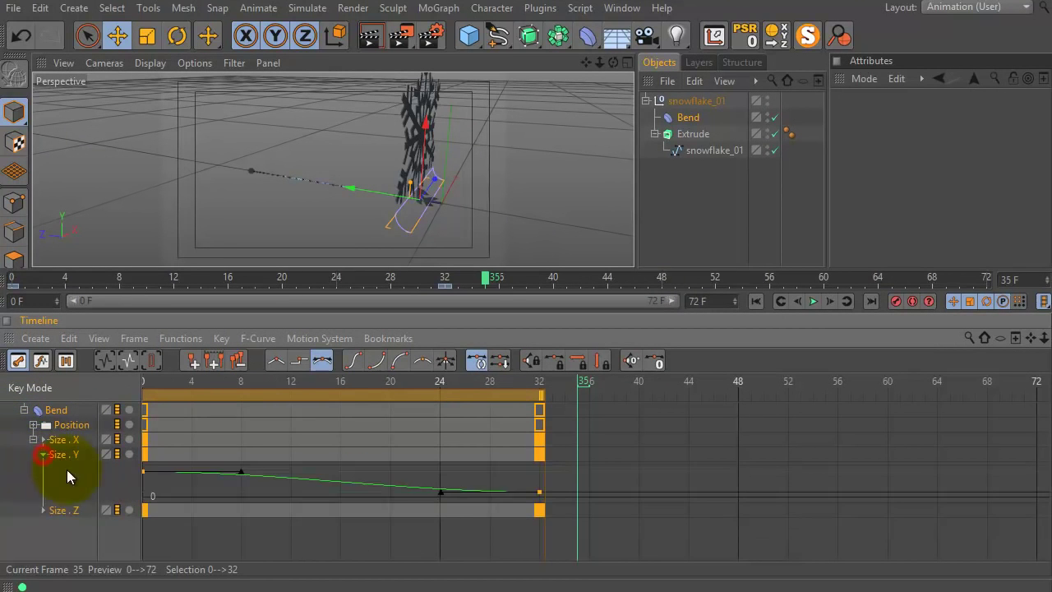
{"action": "key", "text": "Tab"}
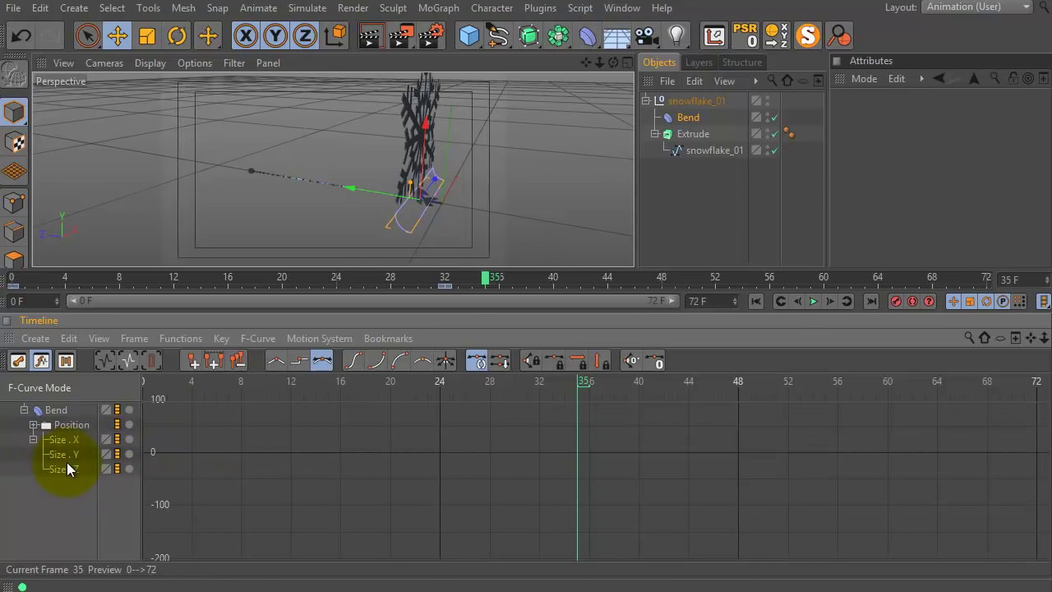
{"action": "left_click", "coordinate": [68, 457]}
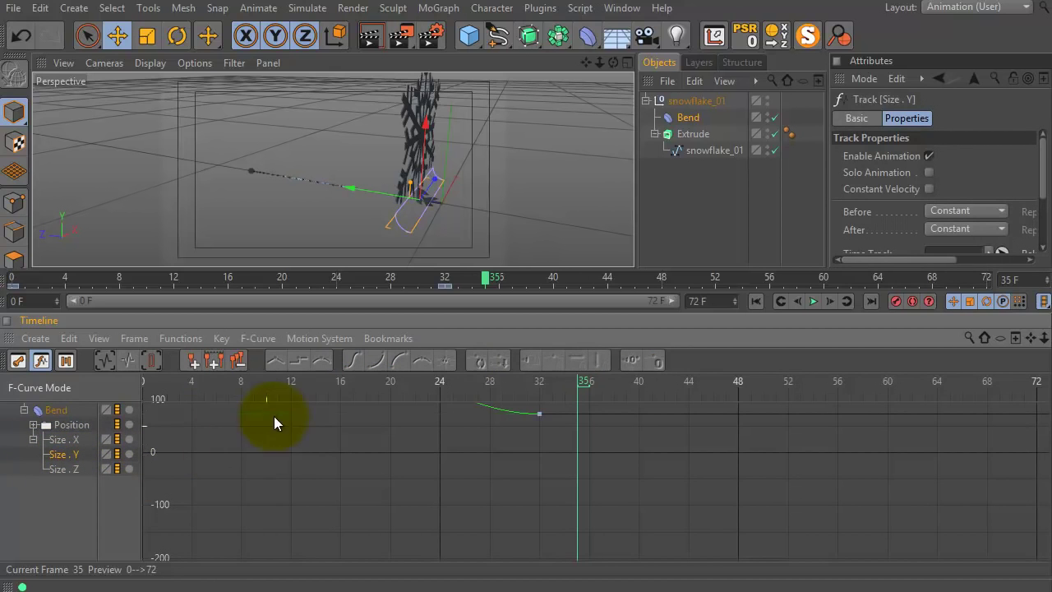
{"action": "left_click", "coordinate": [106, 360]}
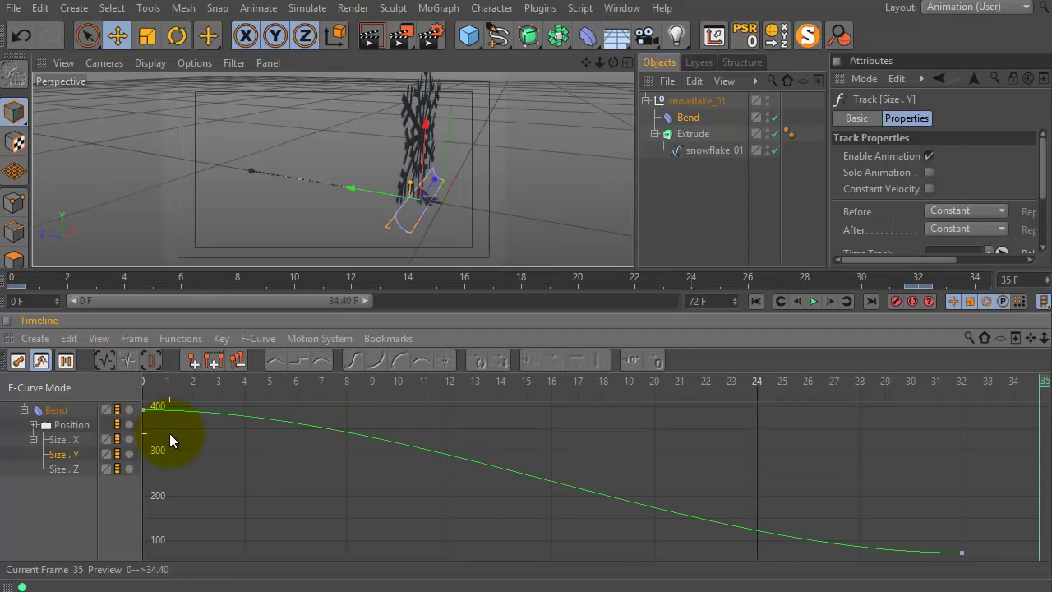
Adjust the Size . Y key tangents at frames 0 and 32
{"action": "left_click_drag", "start_coordinate": [168, 434], "coordinate": [217, 394]}
{"action": "left_click_drag", "start_coordinate": [348, 411], "coordinate": [400, 471]}
{"action": "left_click", "coordinate": [107, 360]}
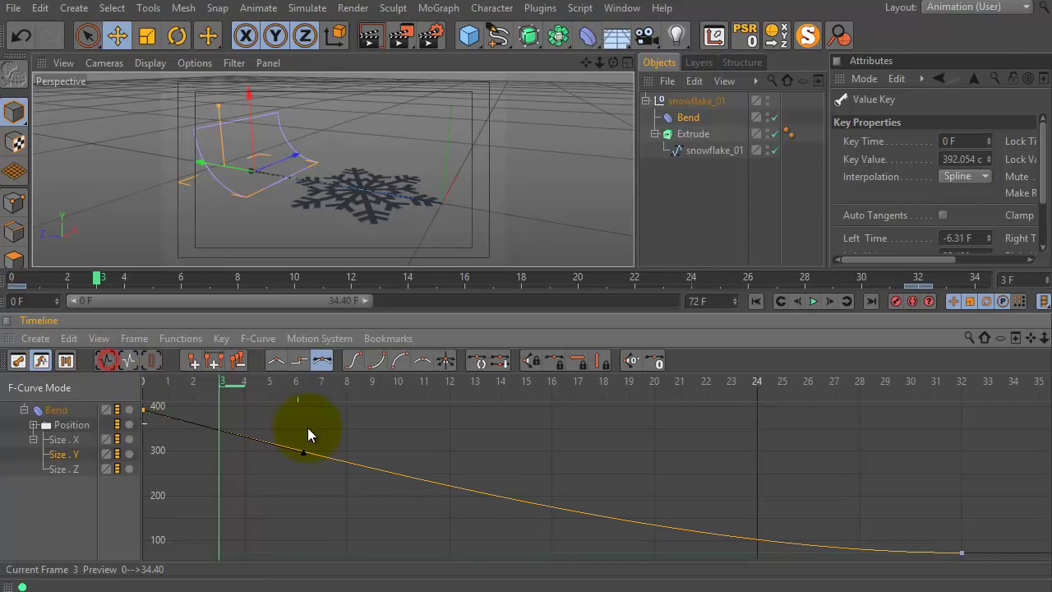
{"action": "left_click", "coordinate": [305, 452]}
{"action": "left_click_drag", "start_coordinate": [305, 452], "coordinate": [305, 452]}
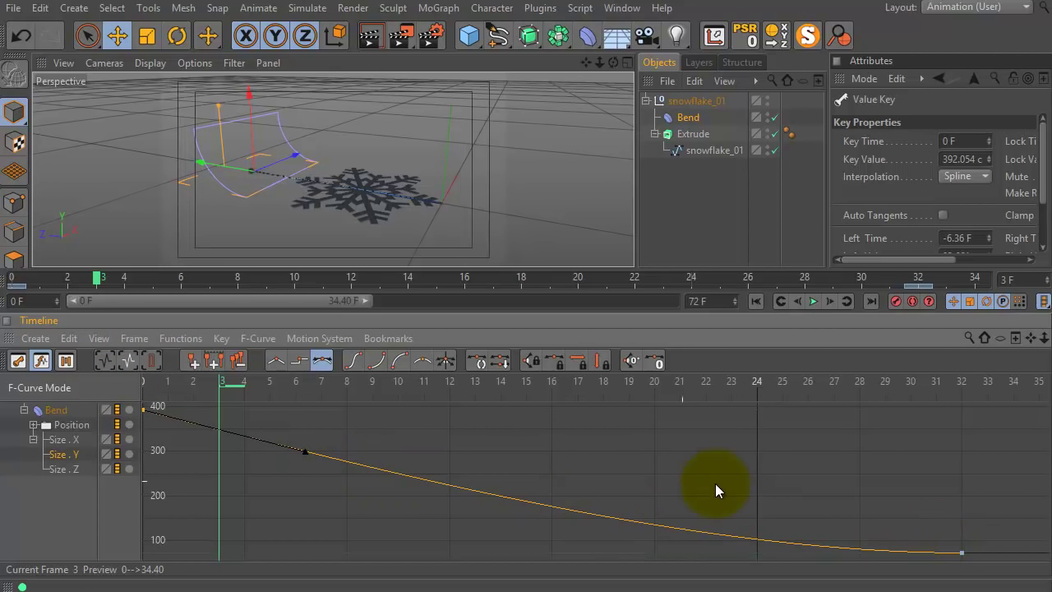
{"action": "left_click", "coordinate": [955, 540]}
{"action": "left_click_drag", "start_coordinate": [766, 553], "coordinate": [688, 504]}
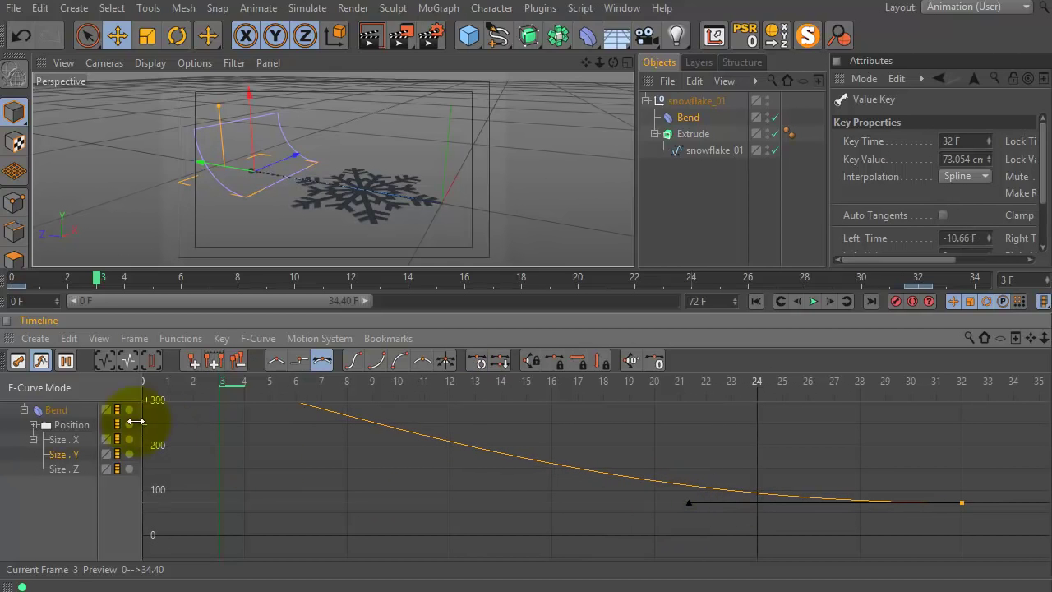
Reshape the Position . Y curve's tangents to ease into frame 32, with Left Value 0
{"action": "left_click", "coordinate": [32, 424]}
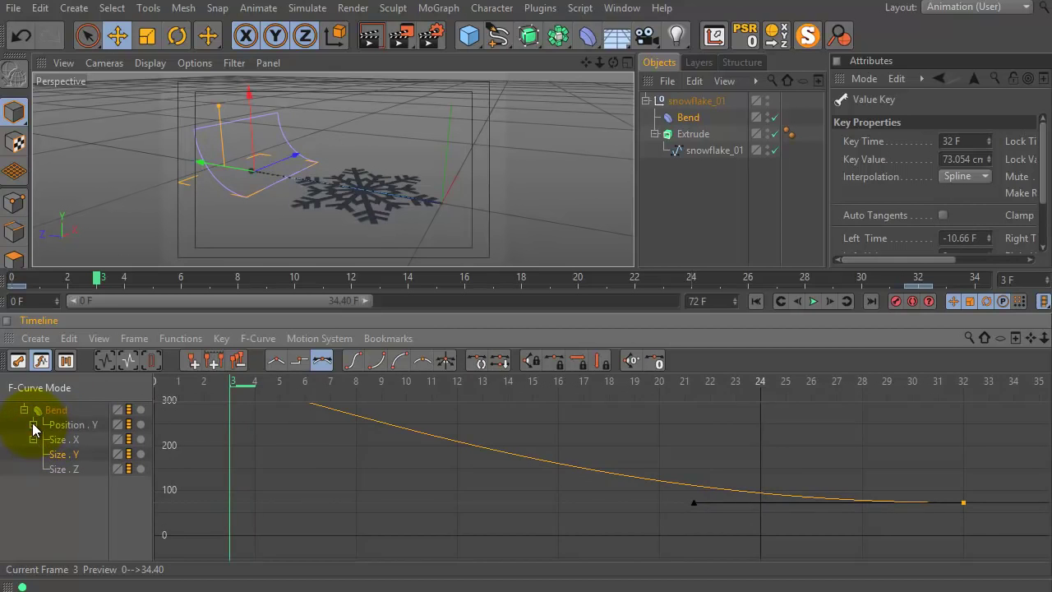
{"action": "left_click", "coordinate": [72, 424]}
{"action": "left_click", "coordinate": [105, 362]}
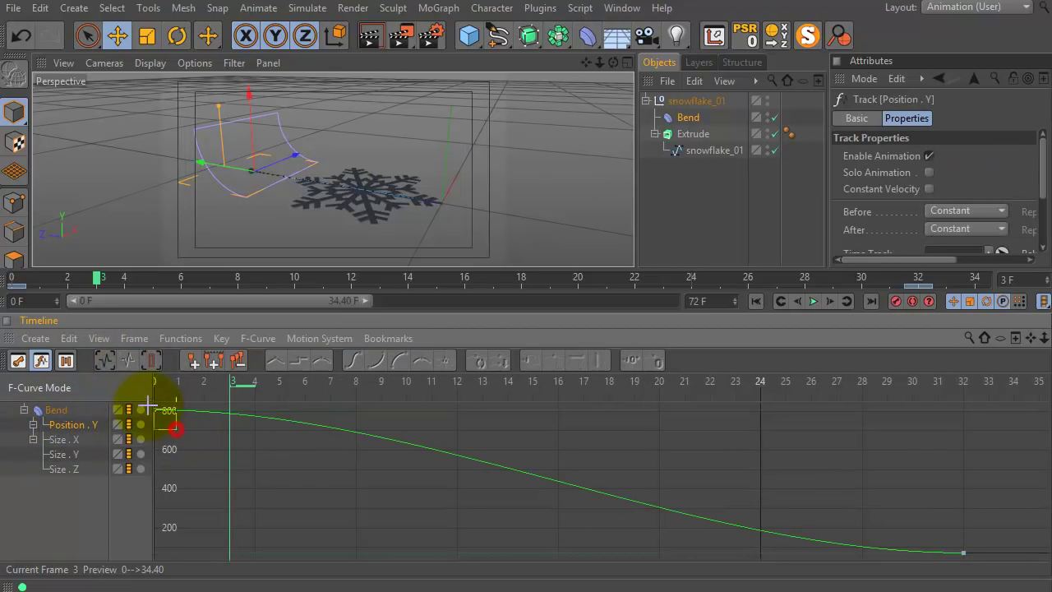
{"action": "left_click", "coordinate": [155, 411]}
{"action": "left_click_drag", "start_coordinate": [354, 412], "coordinate": [346, 461]}
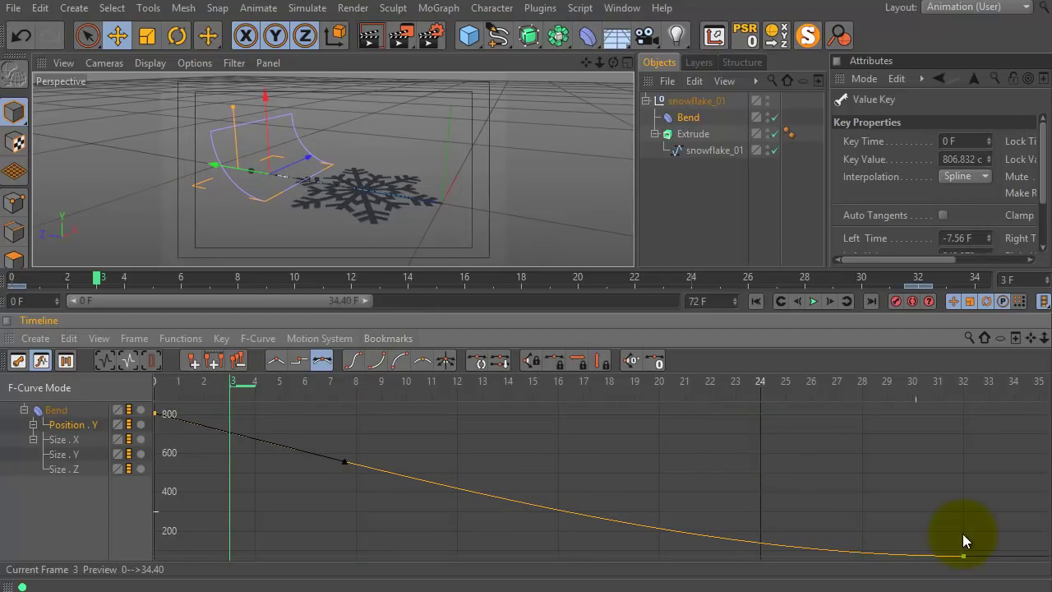
{"action": "left_click_drag", "start_coordinate": [982, 567], "coordinate": [764, 559]}
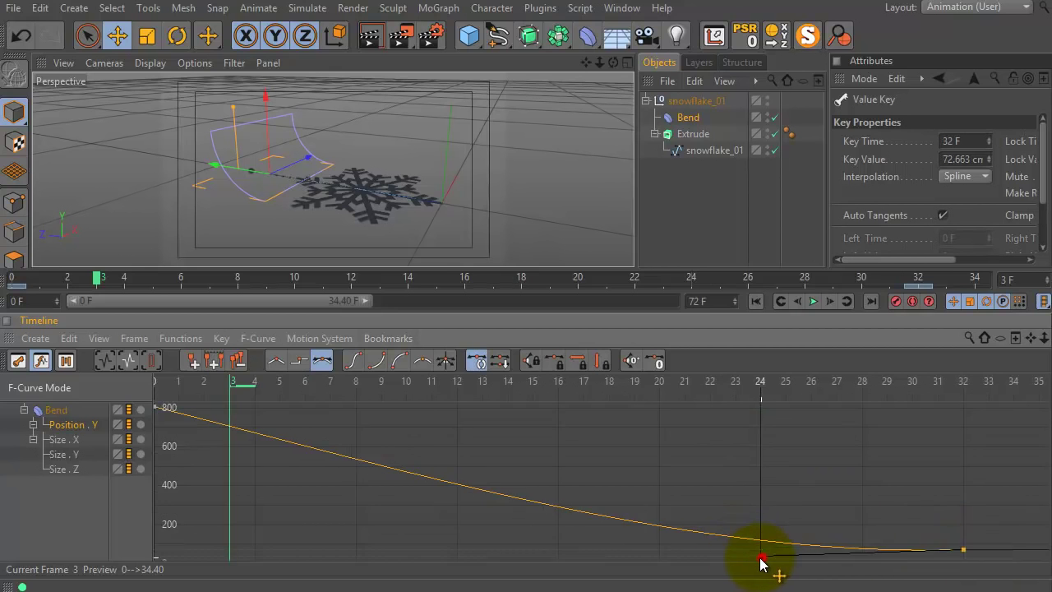
{"action": "left_click_drag", "start_coordinate": [735, 519], "coordinate": [703, 467]}
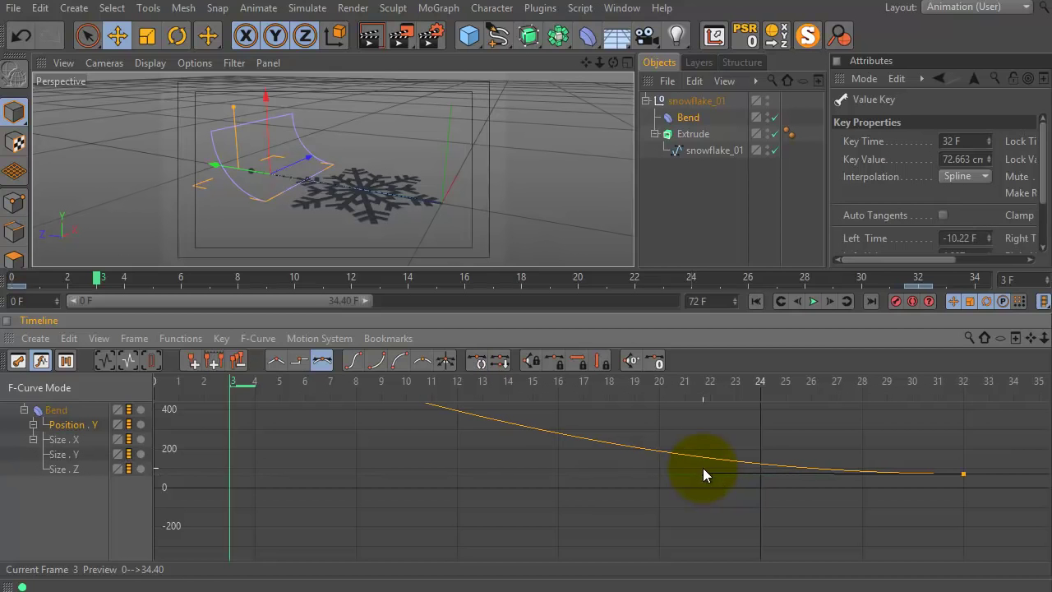
{"action": "scroll", "coordinate": [1037, 165], "scroll_direction": "down", "scroll_amount": 3}
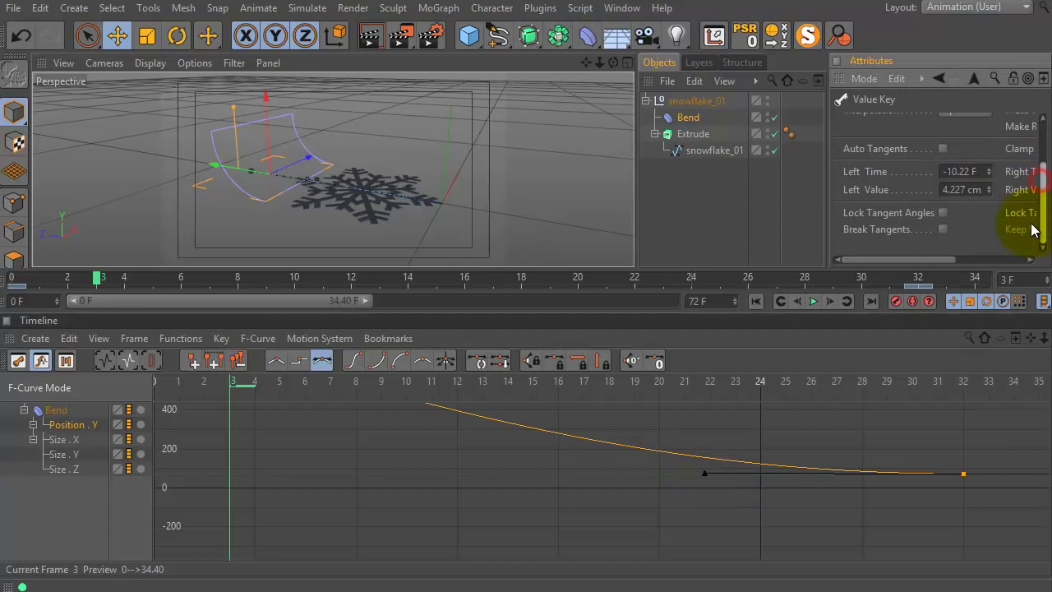
{"action": "left_click_drag", "start_coordinate": [946, 189], "coordinate": [1005, 187]}
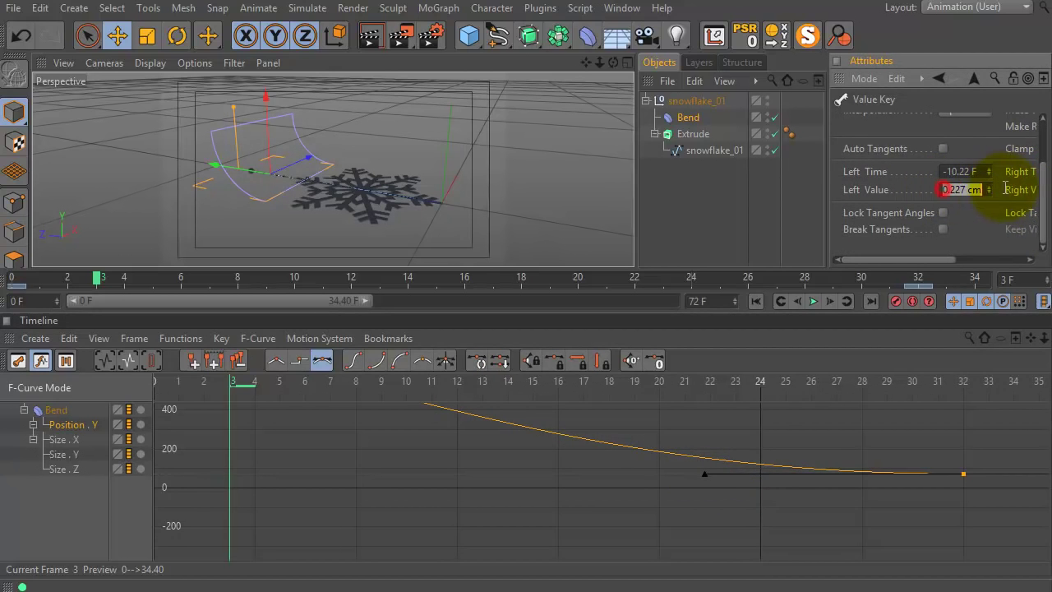
{"action": "type", "text": "0"}
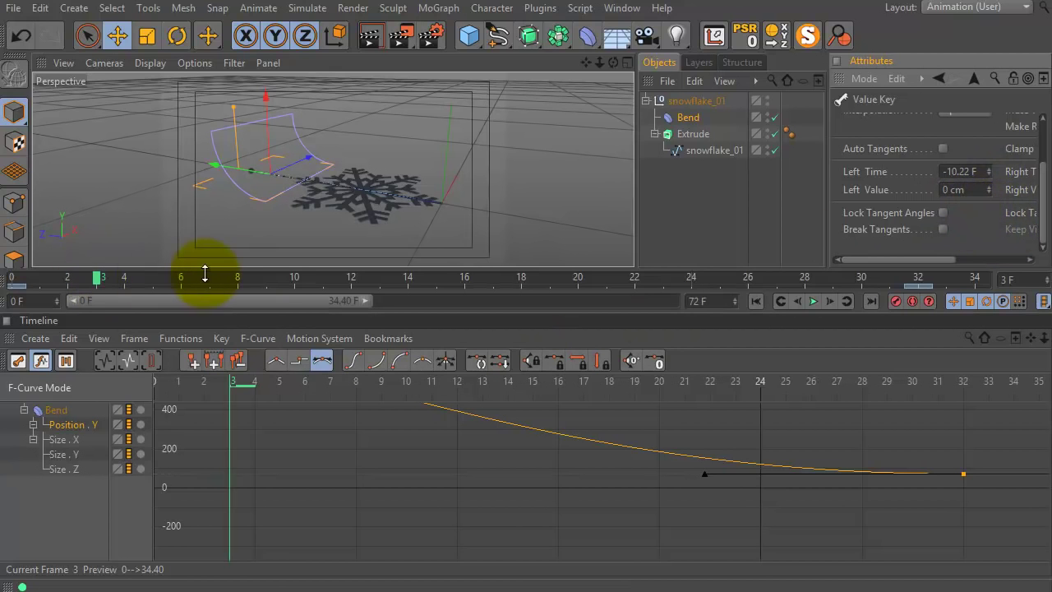
Play back the bend animation and check the snowflake curling between frames 16 and 26
{"action": "key", "text": "F8"}
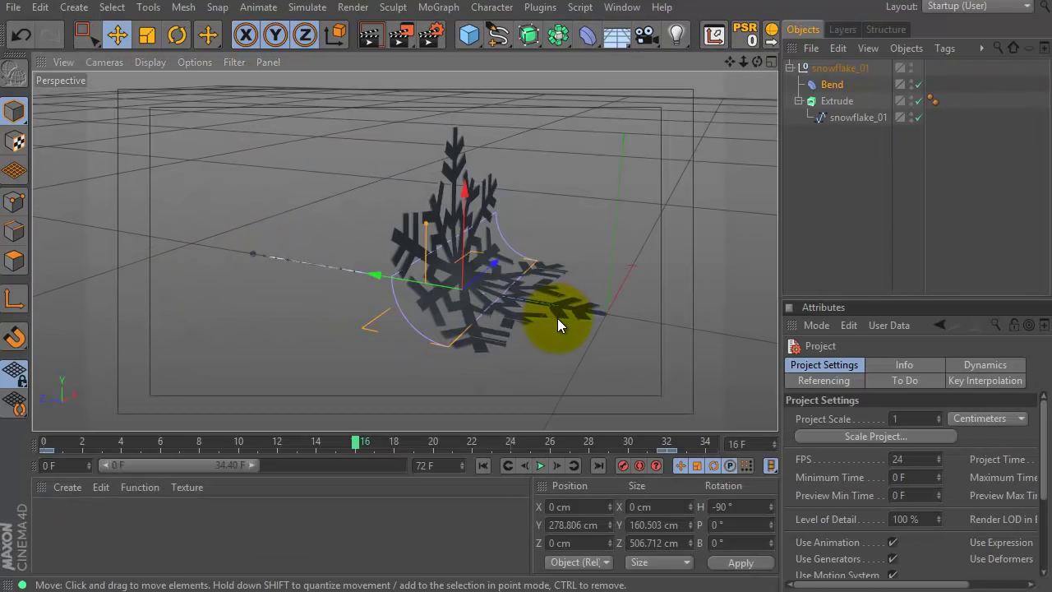
{"action": "left_click_drag", "start_coordinate": [557, 318], "coordinate": [565, 233], "text": "alt"}
{"action": "left_click_drag", "start_coordinate": [357, 448], "coordinate": [600, 223]}
{"action": "mouse_move", "coordinate": [608, 283]}
{"action": "left_mouse_down", "text": "alt"}
{"action": "mouse_move", "coordinate": [639, 269]}
{"action": "mouse_move", "coordinate": [643, 250]}
{"action": "mouse_move", "coordinate": [562, 335]}
{"action": "mouse_move", "coordinate": [566, 294]}
{"action": "mouse_move", "coordinate": [634, 322]}
{"action": "mouse_move", "coordinate": [628, 283]}
{"action": "left_mouse_up", "text": "alt"}
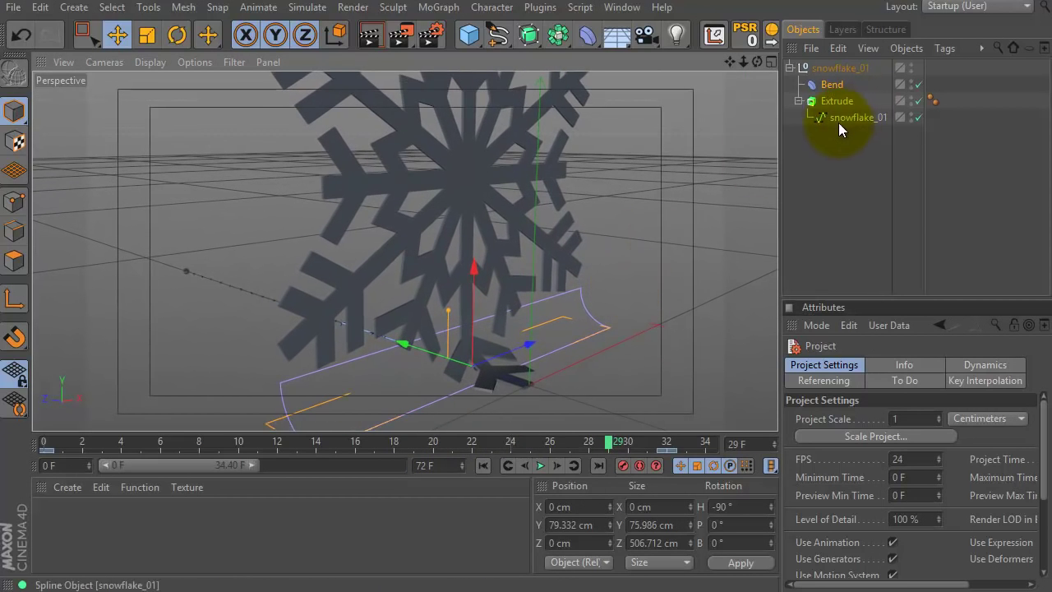
Try Natural intermediate points on the snowflake_01 spline, then revert it to Adaptive
{"action": "left_click", "coordinate": [842, 118]}
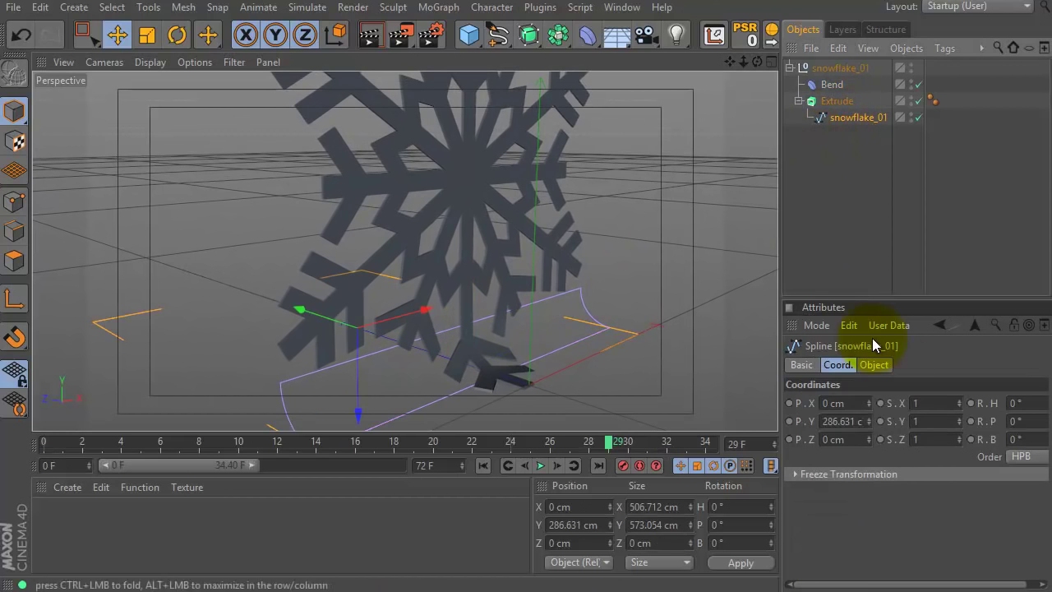
{"action": "left_click", "coordinate": [874, 364]}
{"action": "left_click", "coordinate": [914, 436]}
{"action": "left_click", "coordinate": [913, 463]}
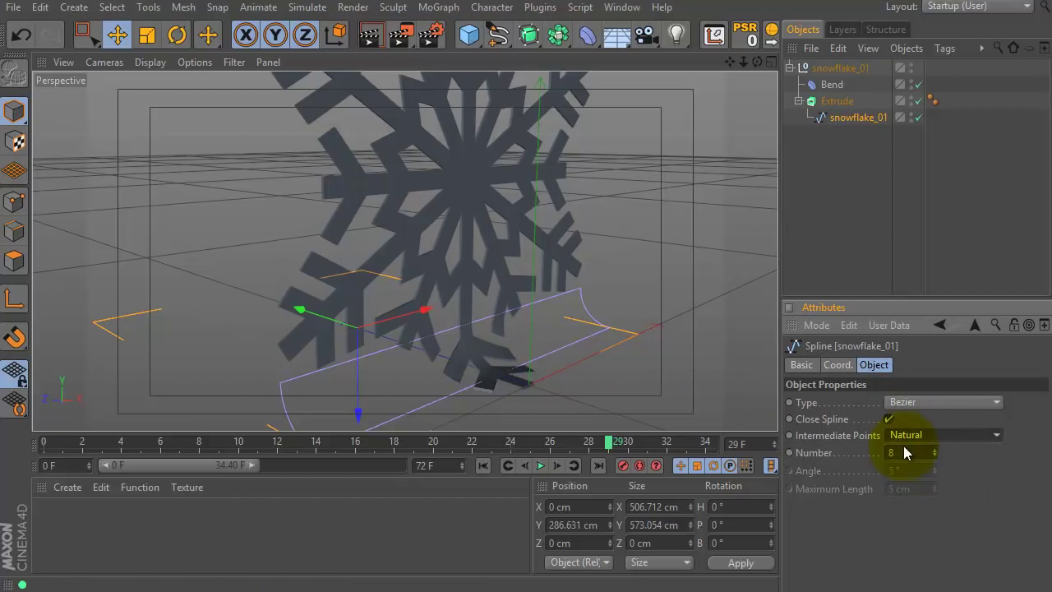
{"action": "mouse_move", "coordinate": [935, 448]}
{"action": "left_mouse_down"}
{"action": "mouse_move", "coordinate": [939, 409]}
{"action": "mouse_move", "coordinate": [932, 446]}
{"action": "left_mouse_up"}
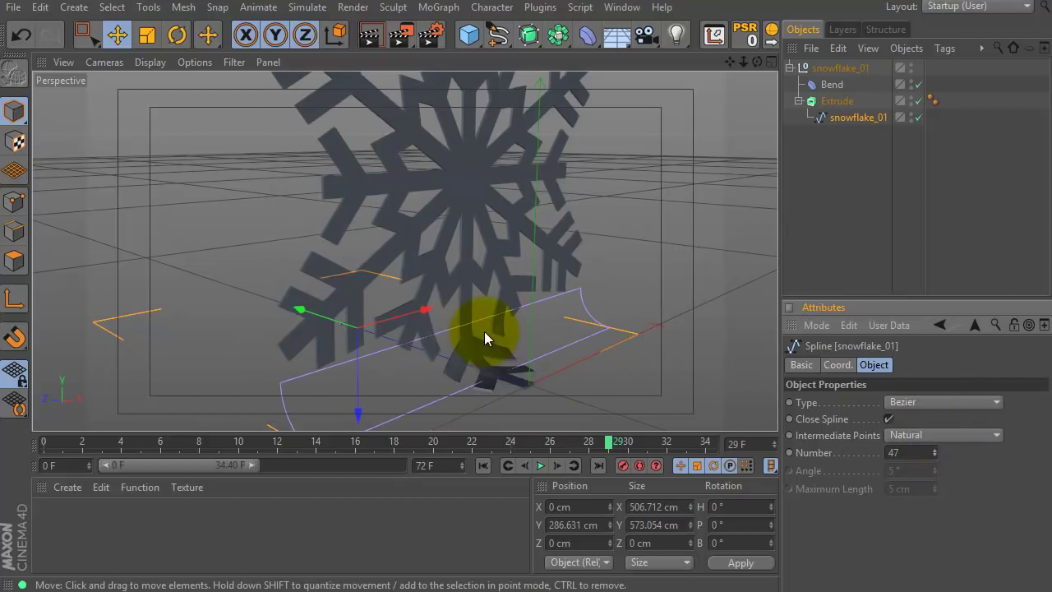
{"action": "left_click_drag", "start_coordinate": [555, 366], "coordinate": [474, 285], "text": "alt"}
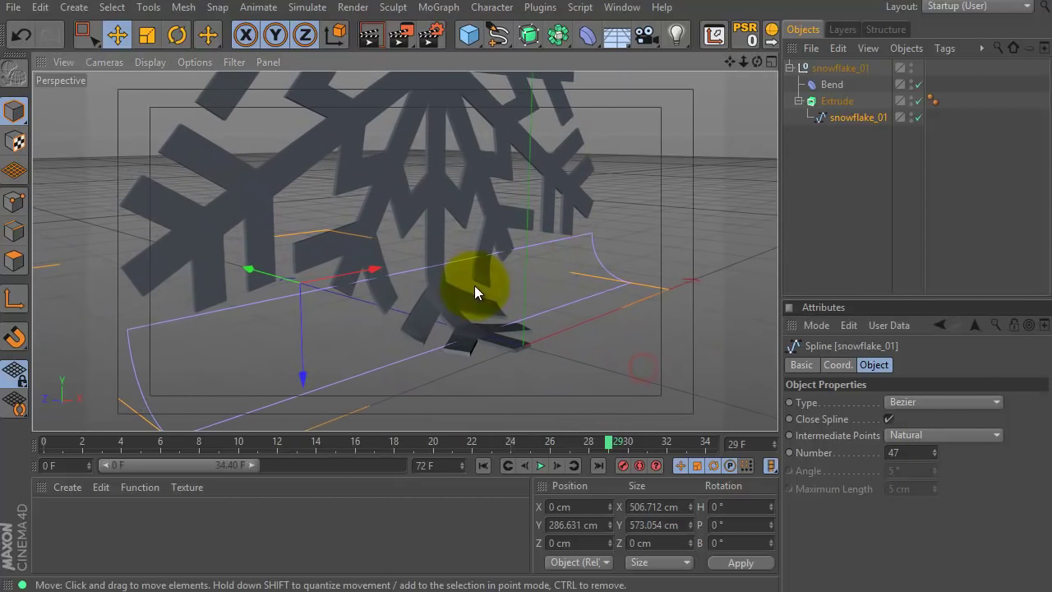
{"action": "left_click", "coordinate": [924, 437]}
{"action": "left_click", "coordinate": [910, 508]}
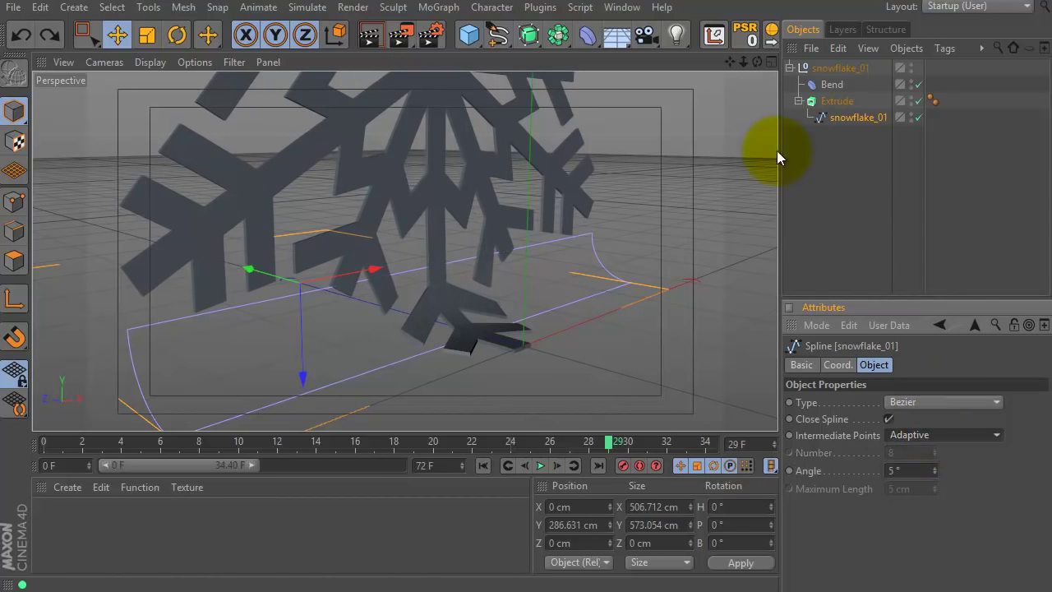
Set the Extrude caps to Quadrangles laid out on a Regular Grid
{"action": "left_click", "coordinate": [831, 101]}
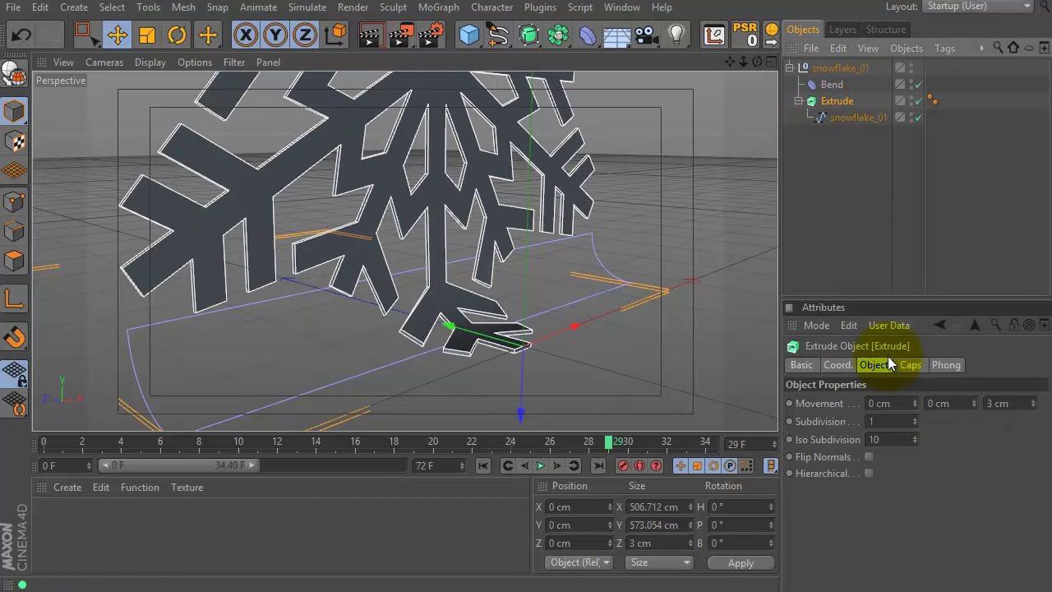
{"action": "left_click", "coordinate": [907, 370]}
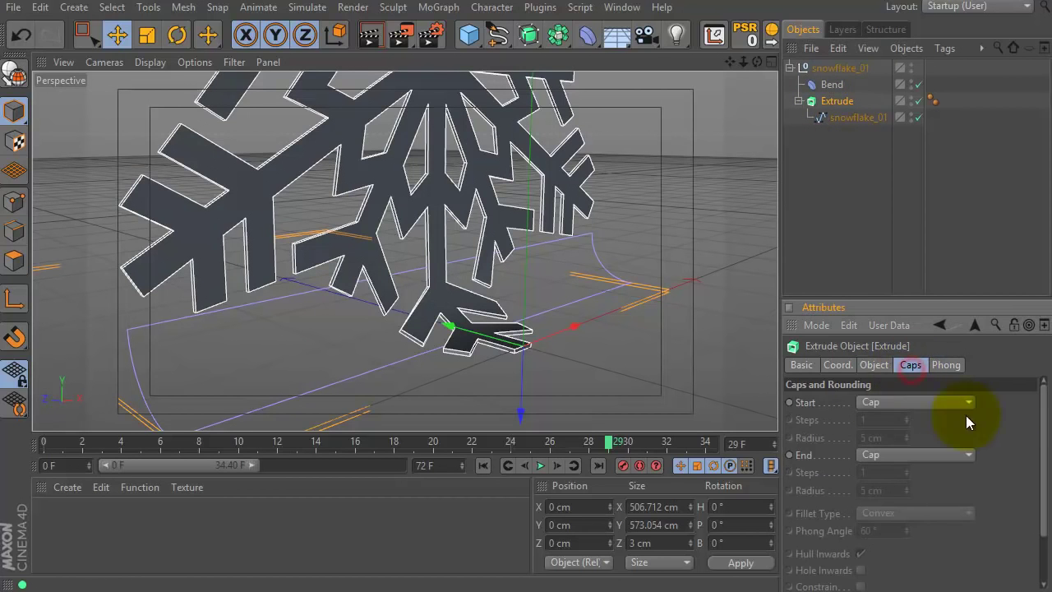
{"action": "left_click_drag", "start_coordinate": [1042, 422], "coordinate": [1045, 497]}
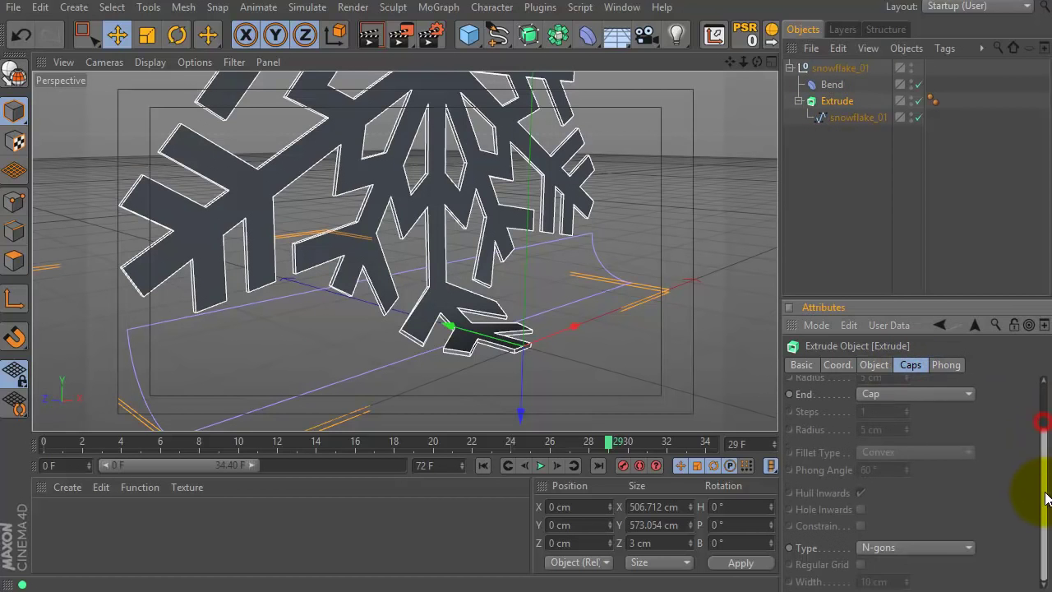
{"action": "left_click", "coordinate": [885, 548]}
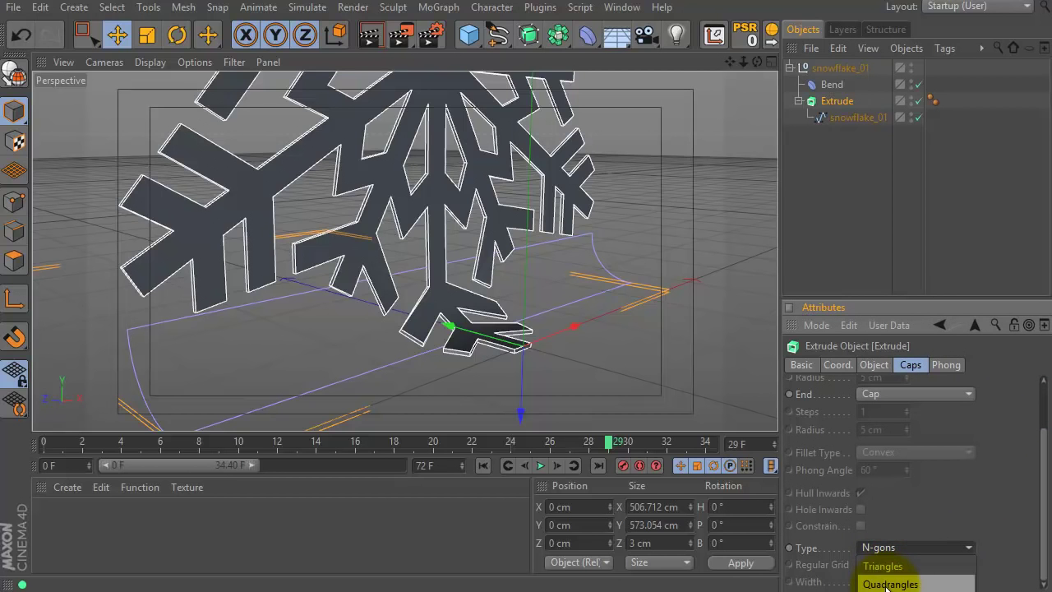
{"action": "left_click", "coordinate": [887, 585]}
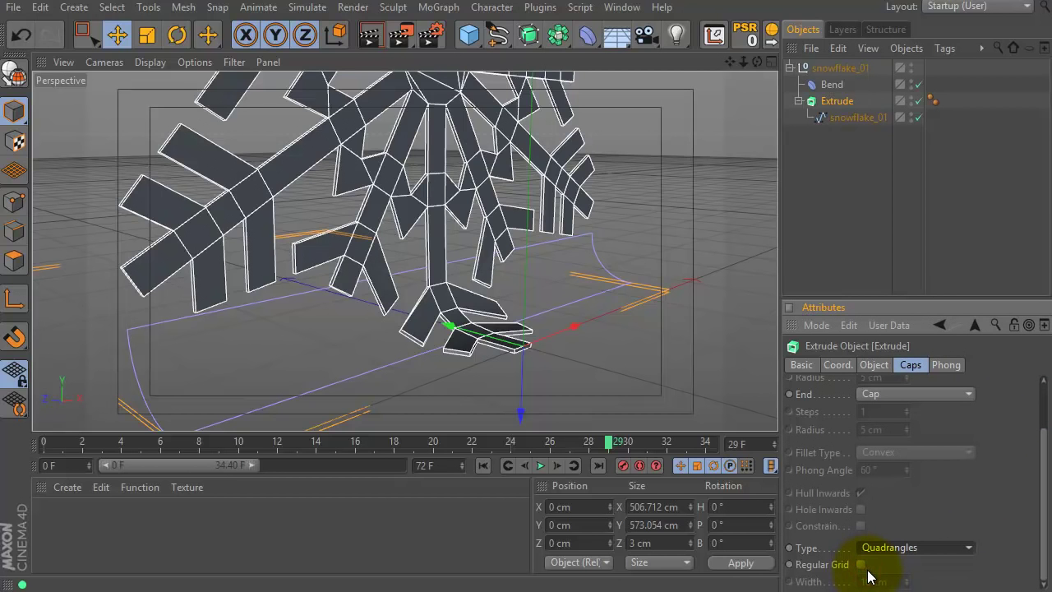
{"action": "left_click", "coordinate": [861, 564]}
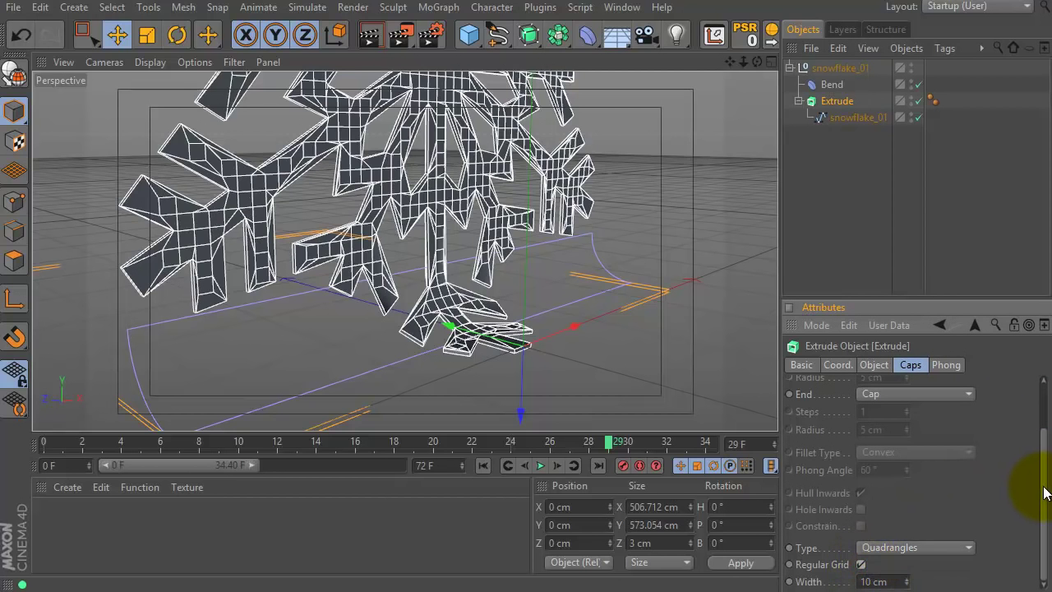
Step the cap grid width down from 9 cm to 6 cm and render a preview
{"action": "left_click", "coordinate": [907, 585]}
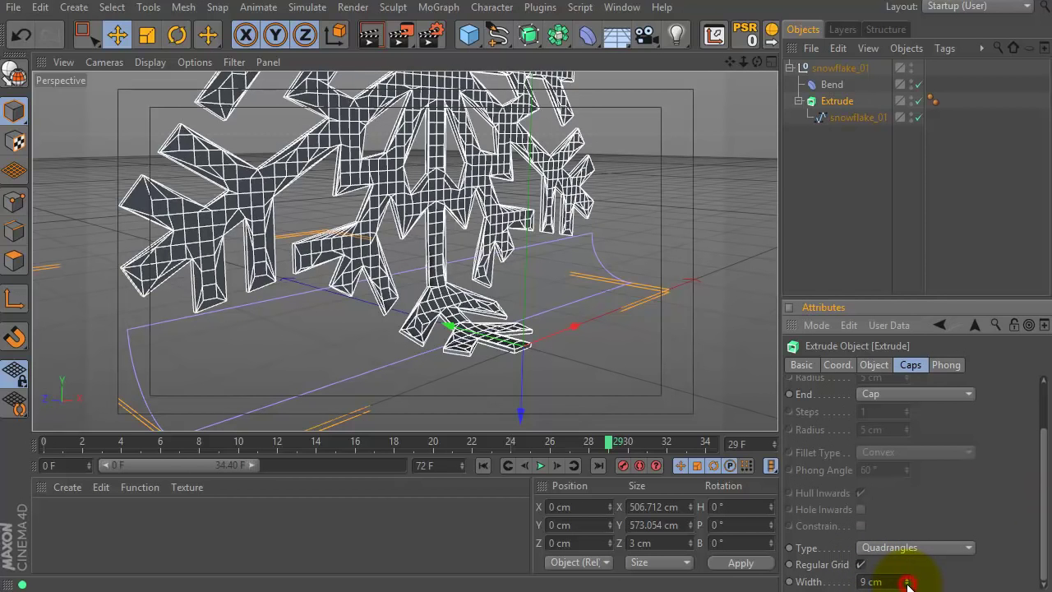
{"action": "left_click", "coordinate": [908, 584]}
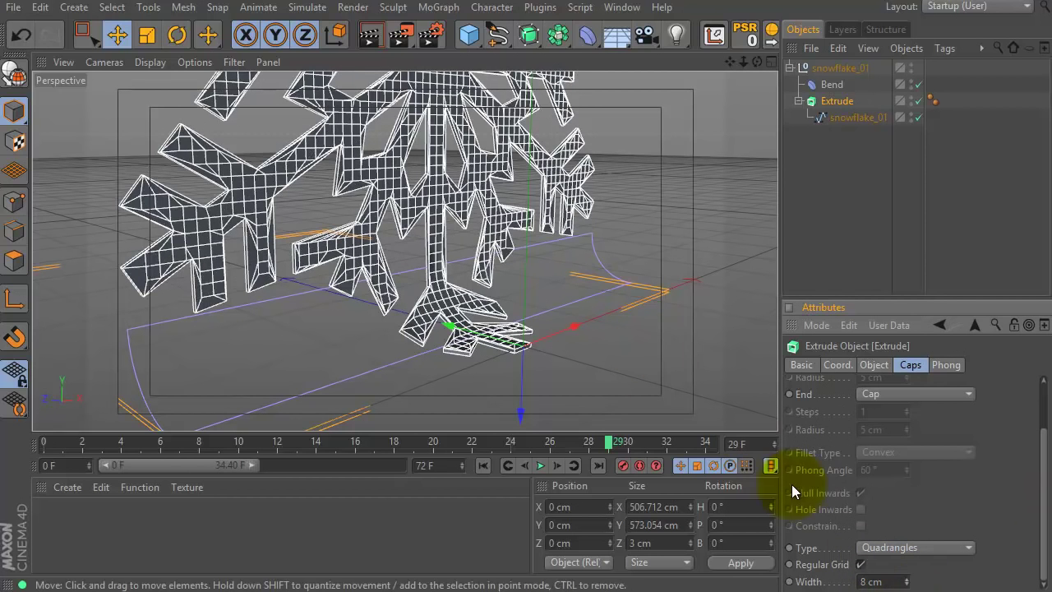
{"action": "left_click", "coordinate": [908, 584]}
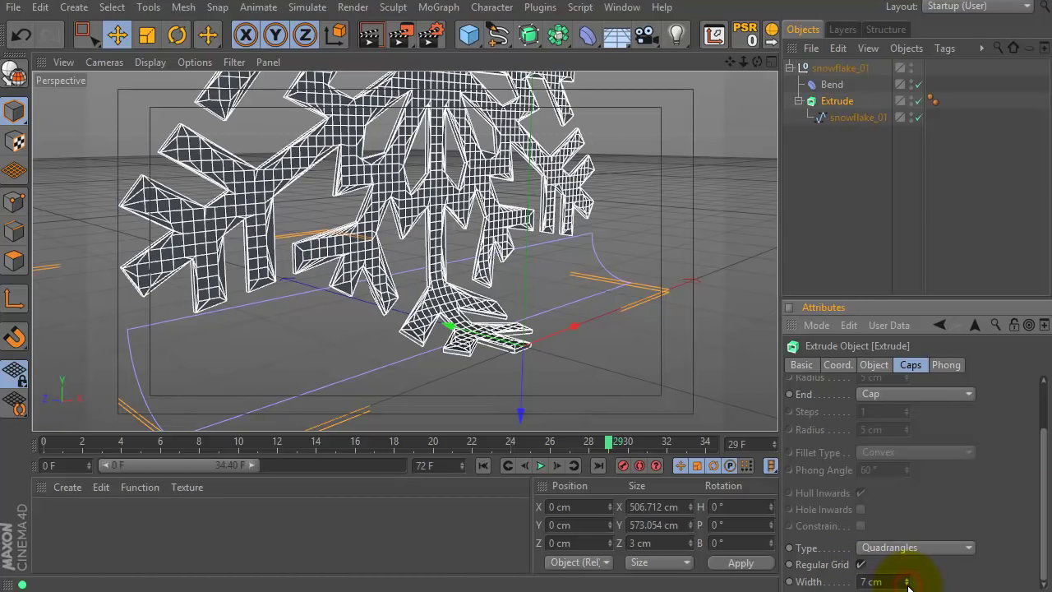
{"action": "left_click", "coordinate": [908, 585]}
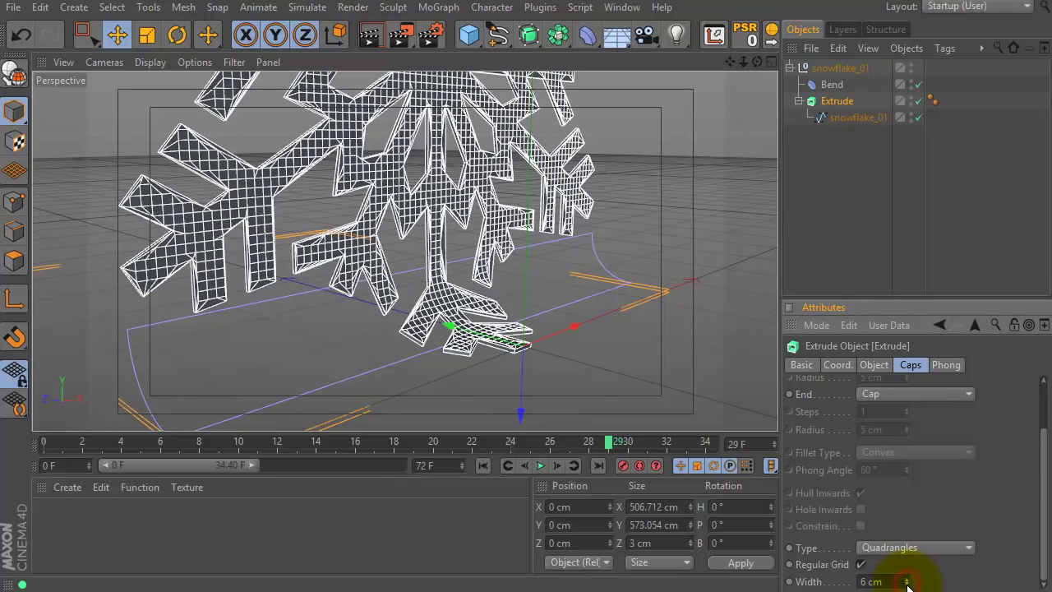
{"action": "key", "text": "ctrl+r"}
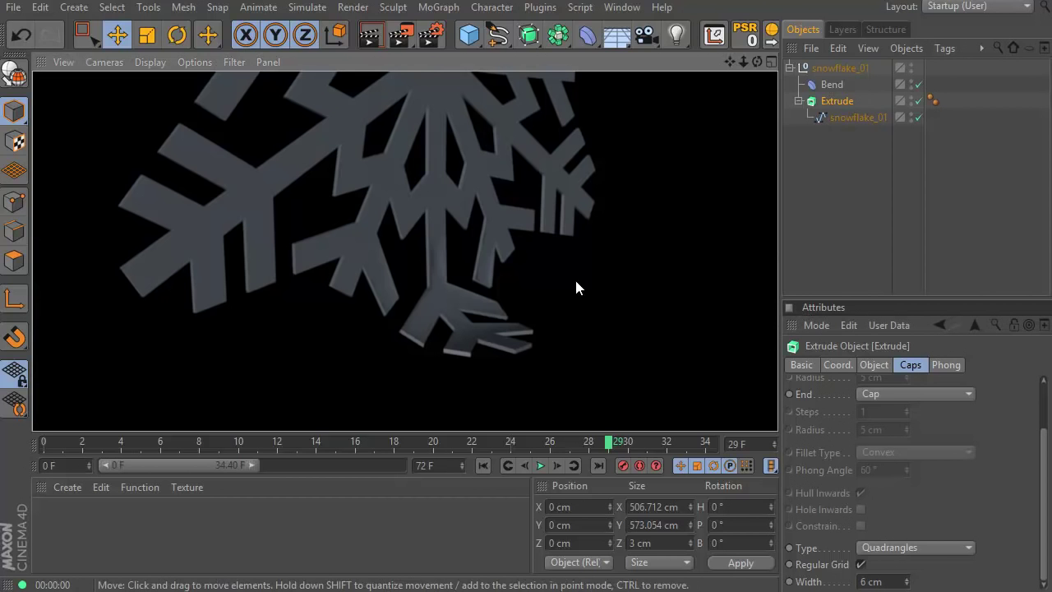
Test-render cap grid widths down to 3 cm, then settle the width back near 7 cm
{"action": "left_click", "coordinate": [907, 585]}
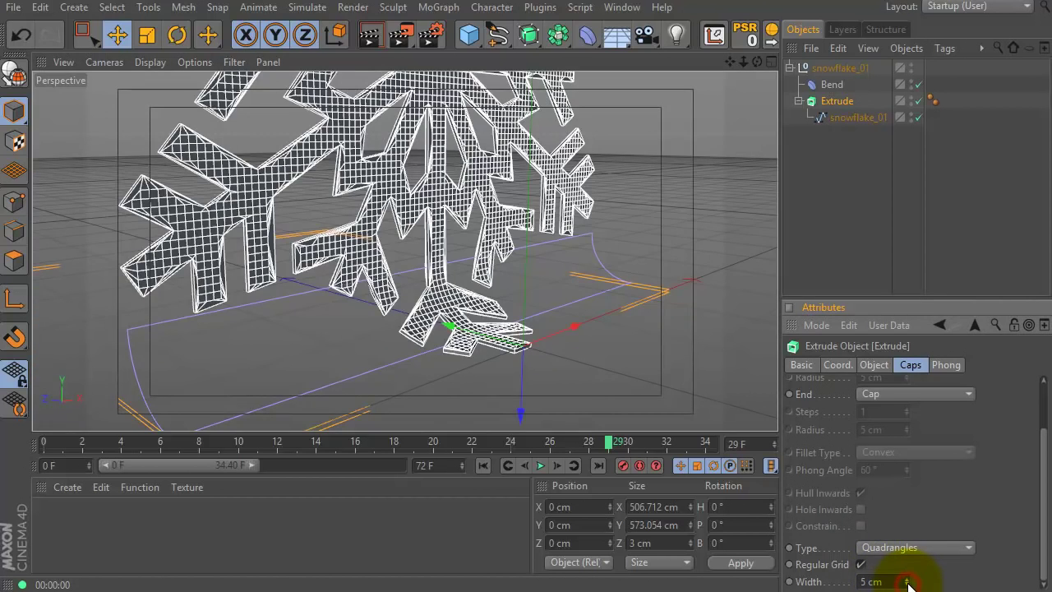
{"action": "left_click", "coordinate": [908, 585]}
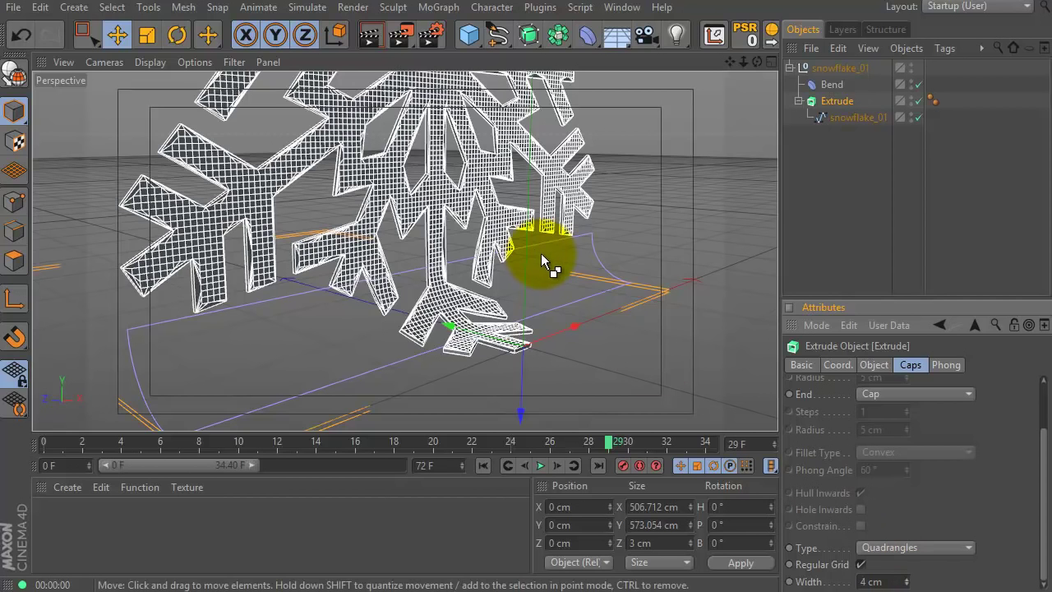
{"action": "key", "text": "ctrl+r"}
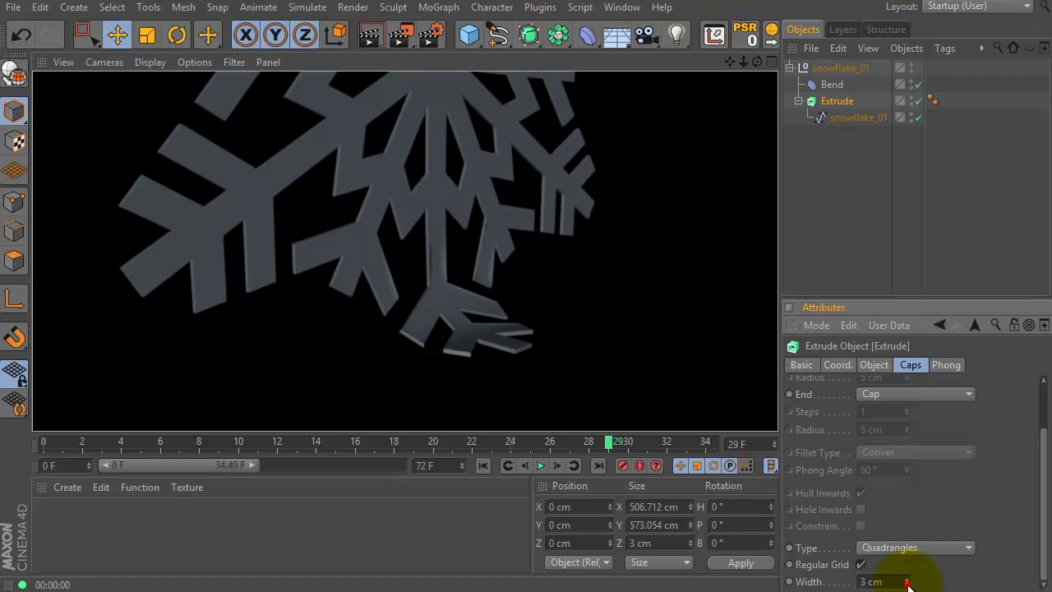
{"action": "left_click", "coordinate": [907, 585]}
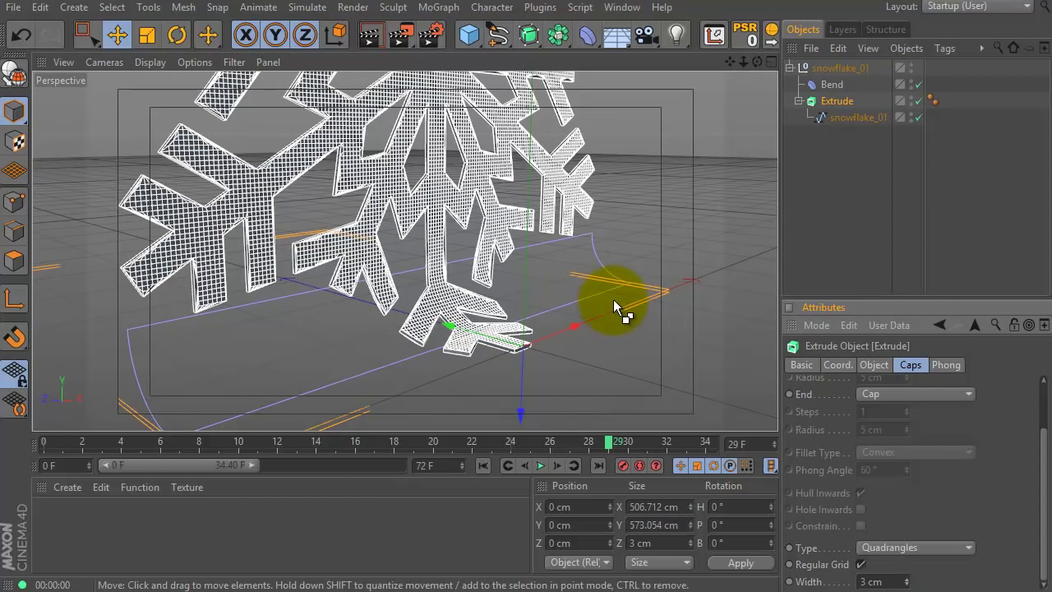
{"action": "key", "text": "ctrl+r"}
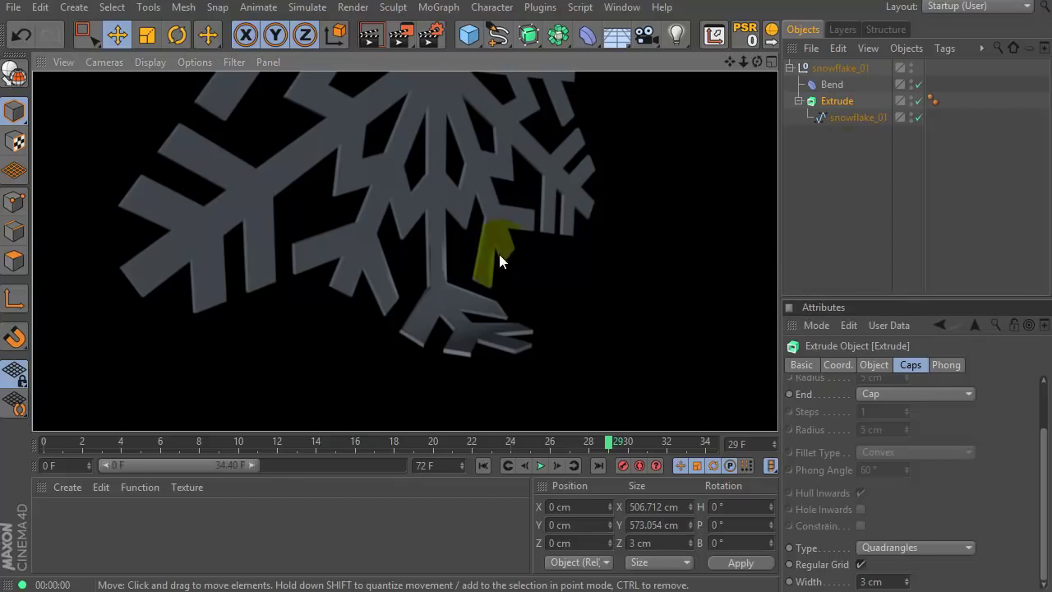
{"action": "left_click_drag", "start_coordinate": [536, 274], "coordinate": [645, 248], "text": "alt"}
{"action": "left_click", "coordinate": [914, 581]}
{"action": "left_click_drag", "start_coordinate": [911, 584], "coordinate": [908, 580]}
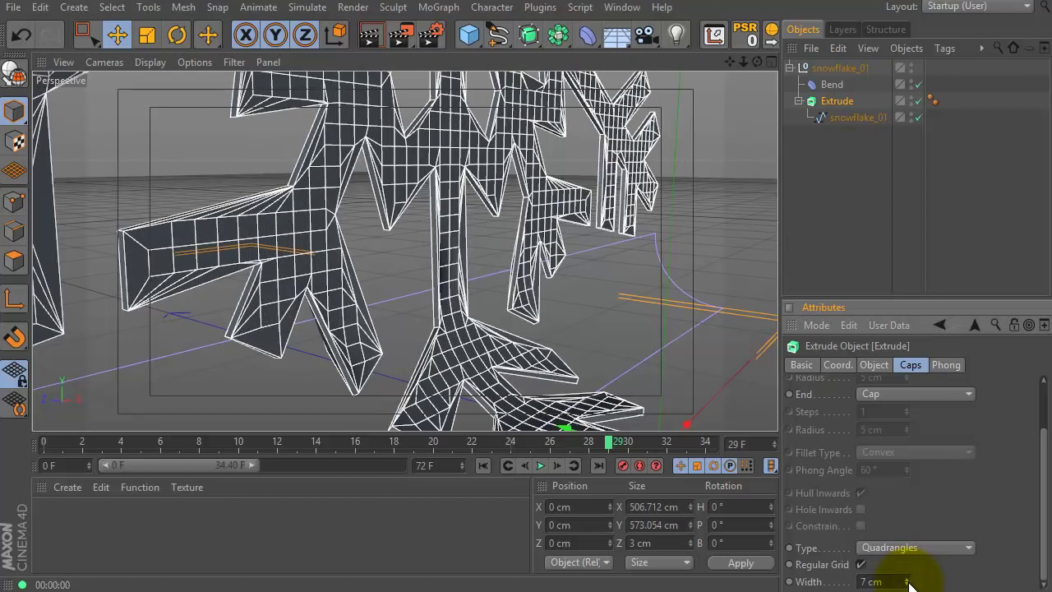
{"action": "left_click", "coordinate": [908, 584]}
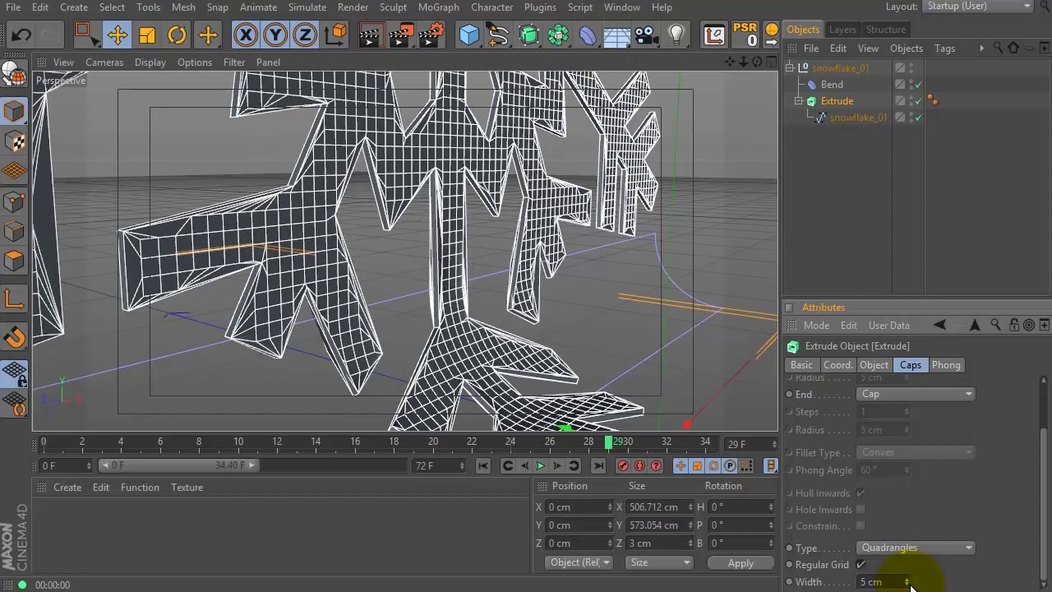
Set snowflake_01 to Natural intermediate points with Number 15, preview-render, then deselect all
{"action": "left_click", "coordinate": [839, 116]}
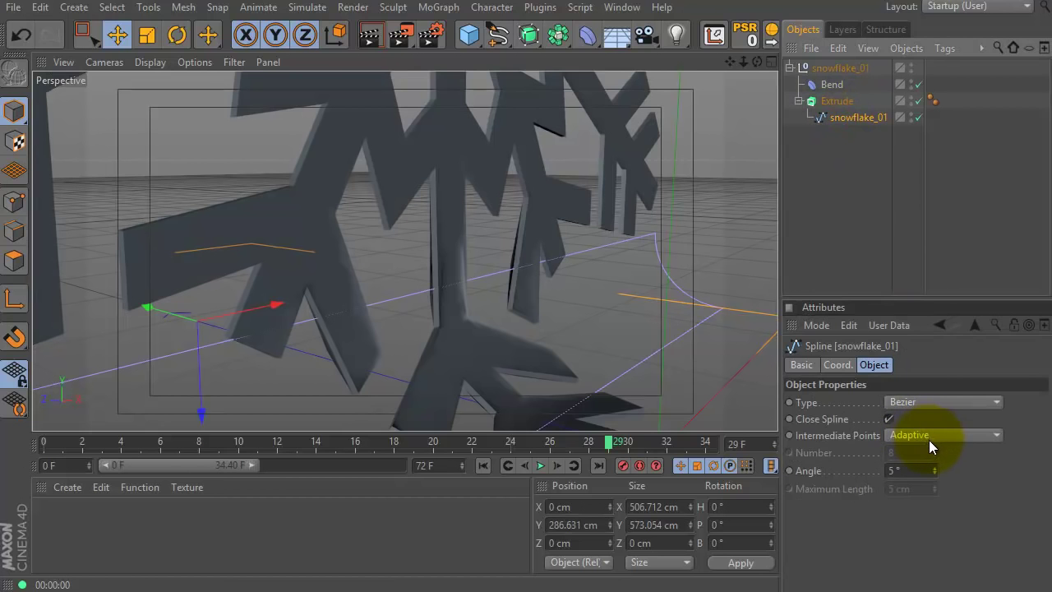
{"action": "left_click", "coordinate": [928, 437]}
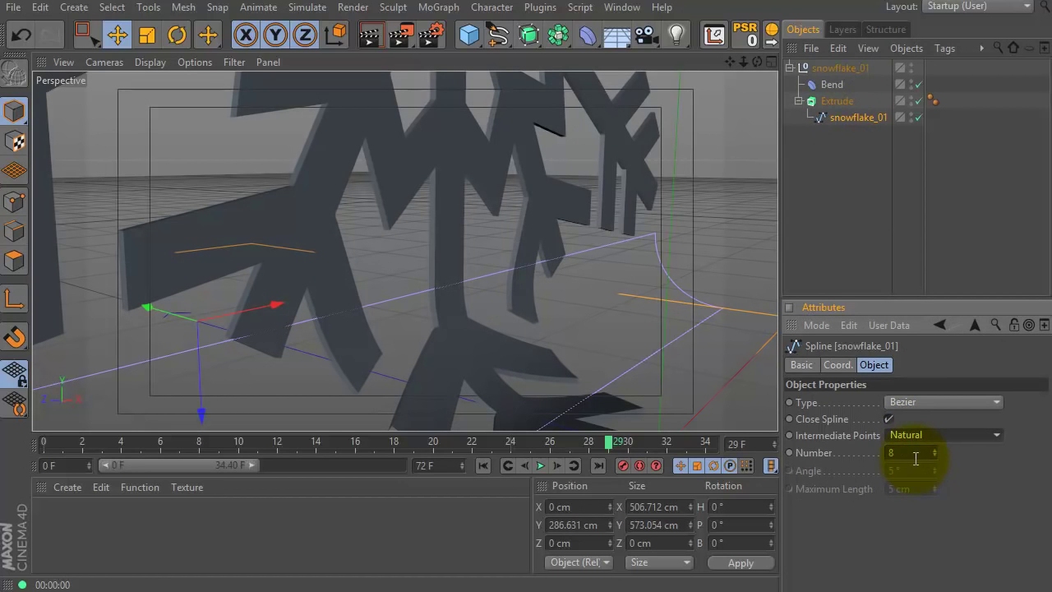
{"action": "left_click", "coordinate": [936, 451]}
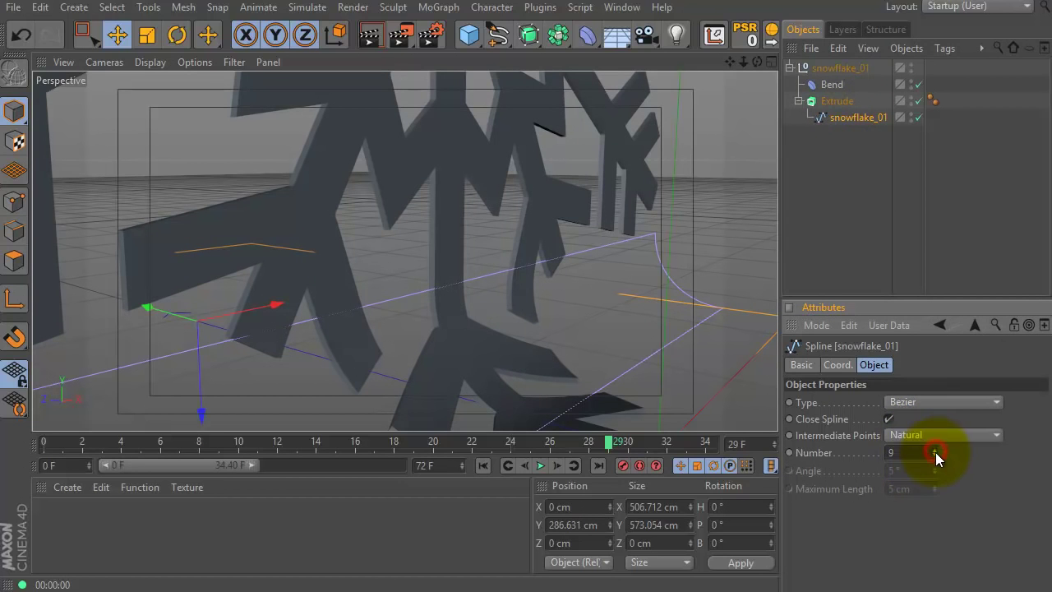
{"action": "left_click", "coordinate": [935, 451]}
{"action": "left_click", "coordinate": [935, 450]}
{"action": "left_click", "coordinate": [935, 449]}
{"action": "left_click", "coordinate": [934, 450]}
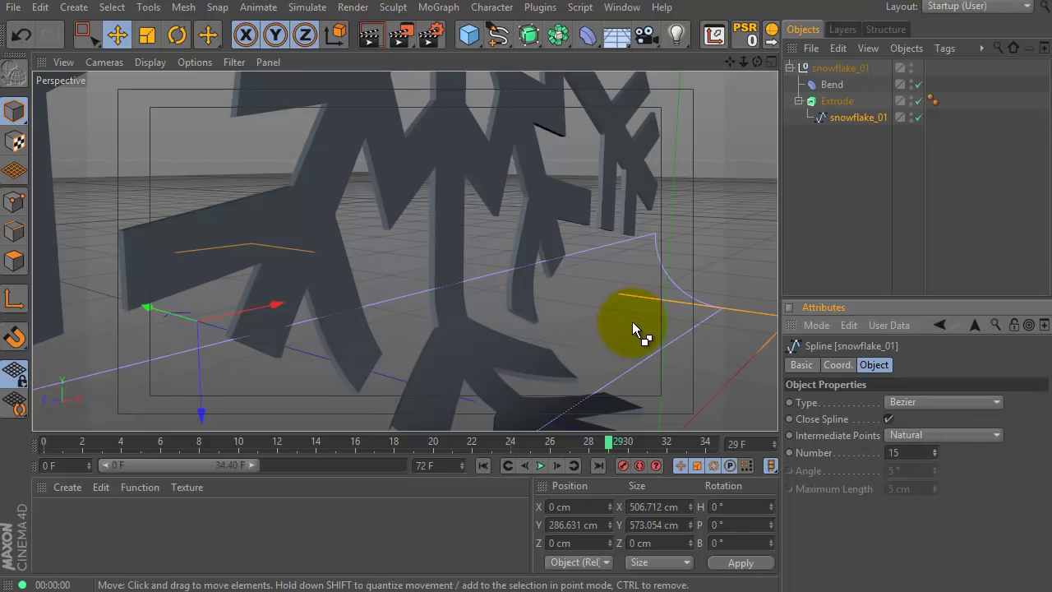
{"action": "key", "text": "ctrl+r"}
{"action": "left_click_drag", "start_coordinate": [655, 294], "coordinate": [576, 284]}
{"action": "left_click", "coordinate": [786, 159]}
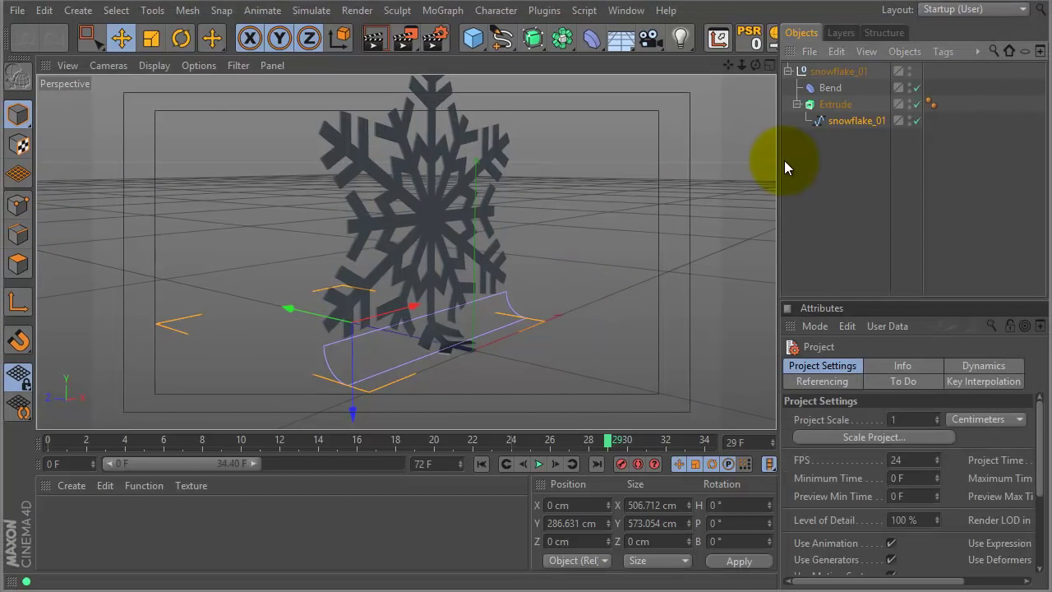
Choose the Linear spline type in Right view and enable Workplane and Grid Point snapping
{"action": "left_click", "coordinate": [499, 41]}
{"action": "left_click", "coordinate": [551, 90]}
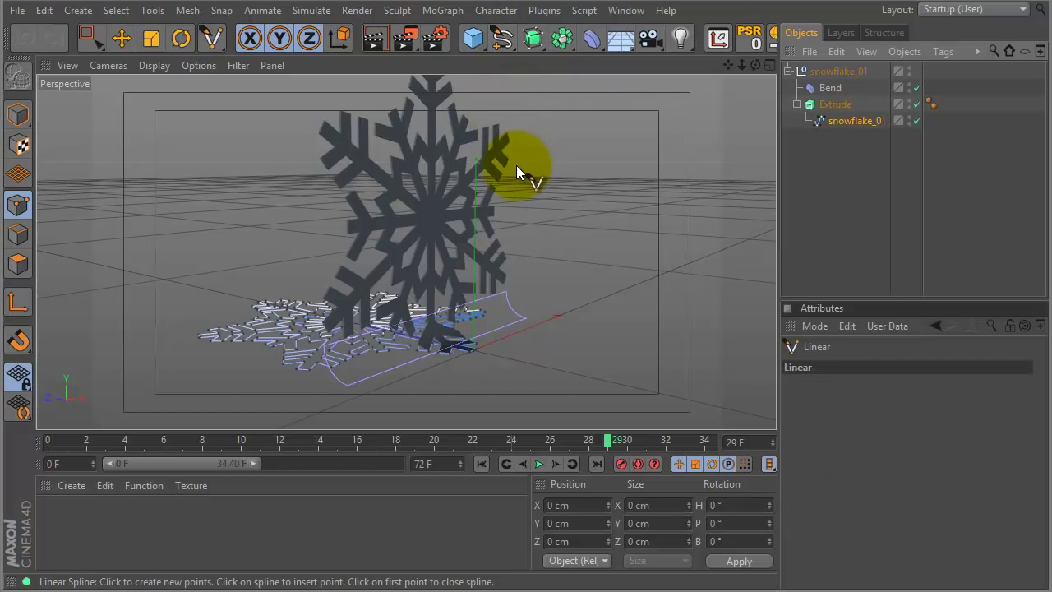
{"action": "key", "text": "F3"}
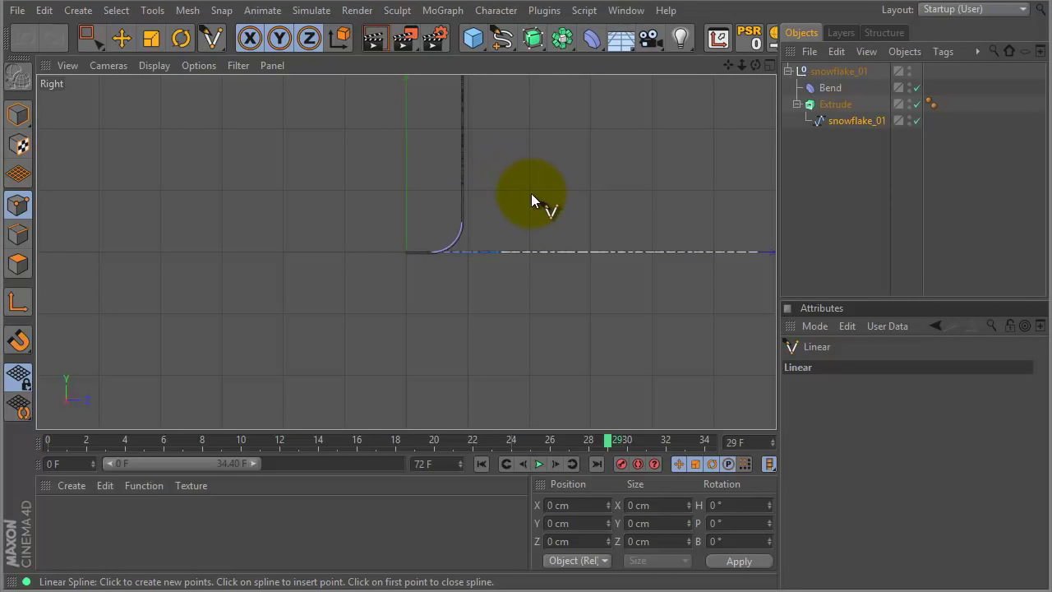
{"action": "right_click_drag", "start_coordinate": [687, 211], "coordinate": [510, 251], "text": "alt"}
{"action": "left_click_drag", "start_coordinate": [18, 339], "coordinate": [88, 246]}
{"action": "left_click", "coordinate": [89, 254]}
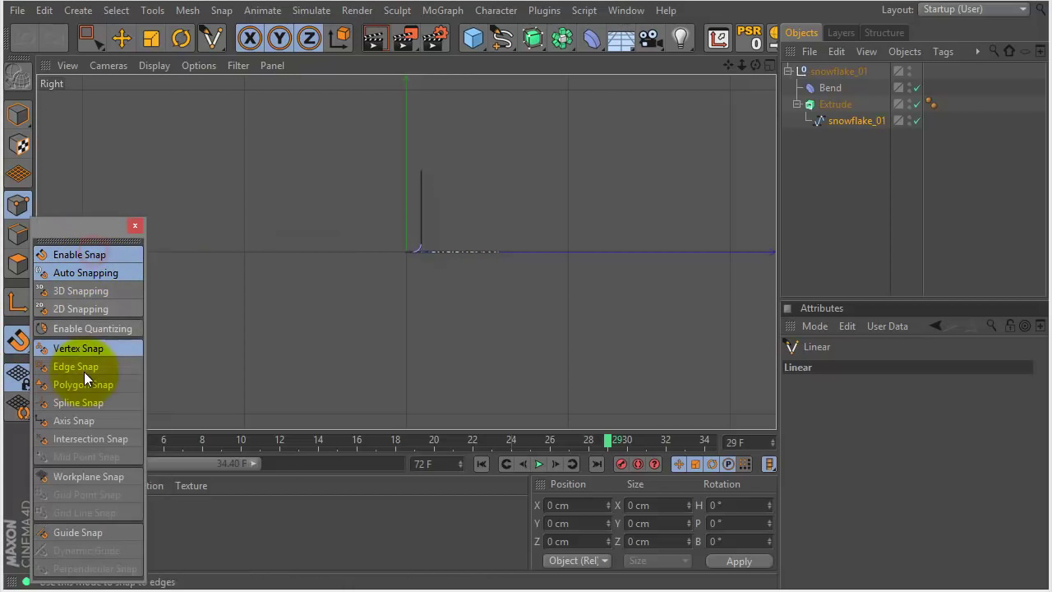
{"action": "left_click", "coordinate": [78, 477]}
{"action": "left_click", "coordinate": [80, 494]}
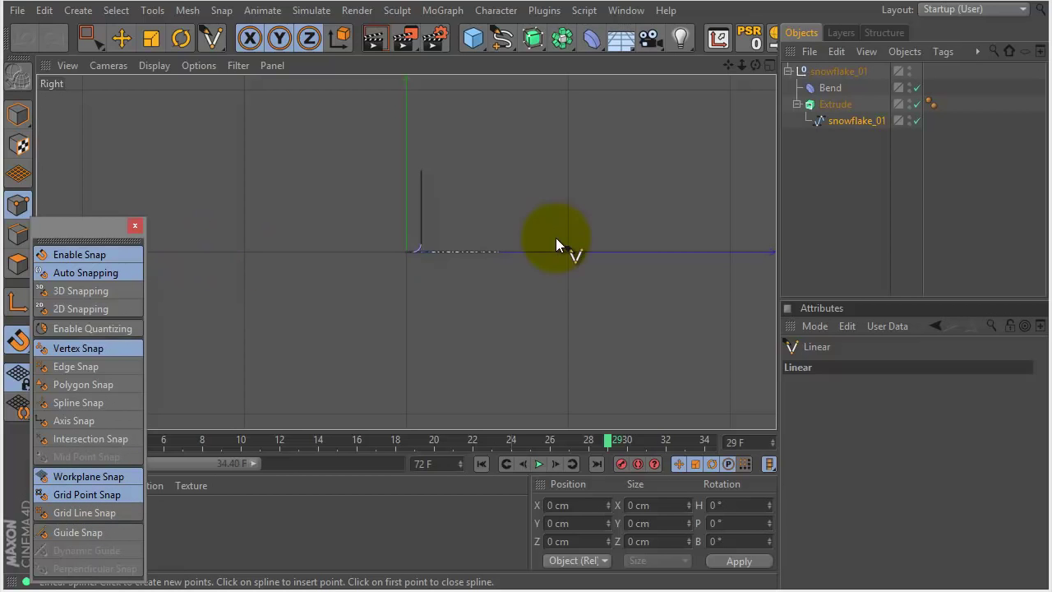
Draw an L-shaped spline to Z 2000 cm, then up to Y 3000 cm, and disable snapping
{"action": "left_click", "coordinate": [195, 252]}
{"action": "left_click", "coordinate": [728, 251]}
{"action": "right_click_drag", "start_coordinate": [681, 287], "coordinate": [619, 284], "text": "alt"}
{"action": "middle_click_drag", "start_coordinate": [595, 287], "coordinate": [600, 353], "text": "alt"}
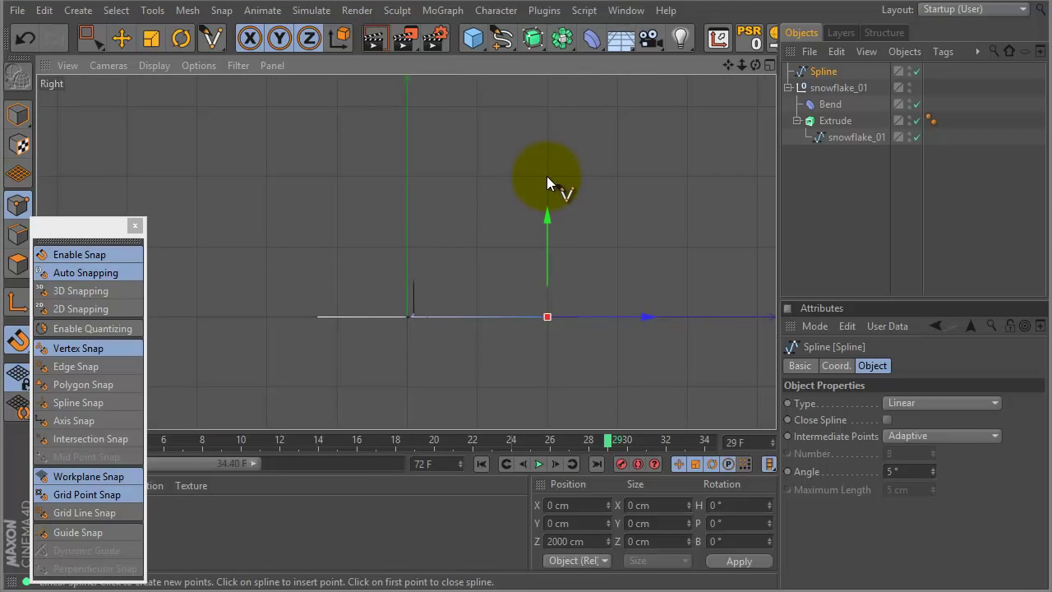
{"action": "left_click", "coordinate": [547, 106]}
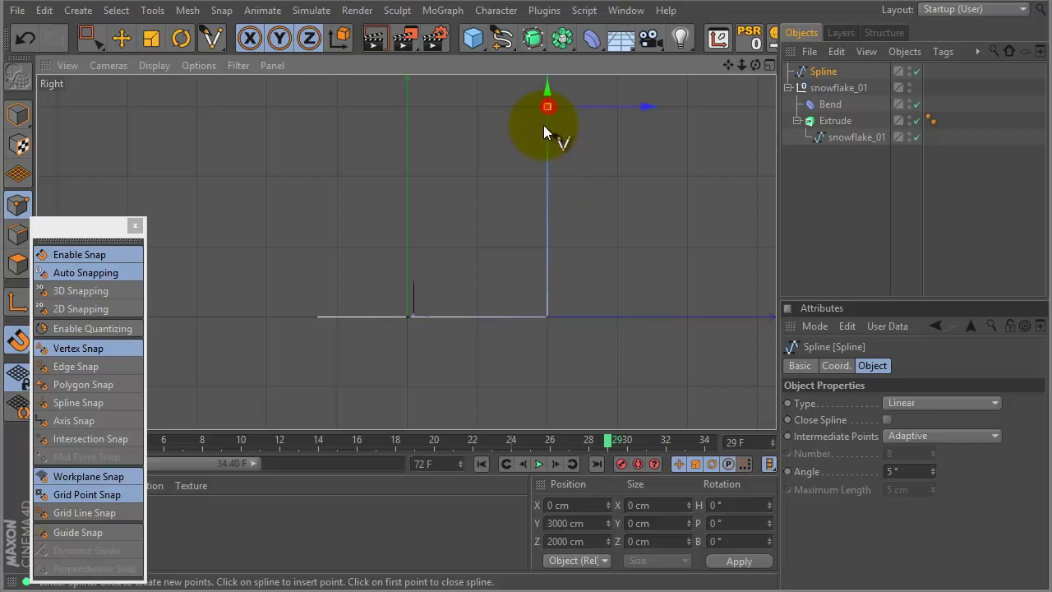
{"action": "left_click", "coordinate": [134, 225]}
{"action": "left_click_drag", "start_coordinate": [23, 349], "coordinate": [78, 264]}
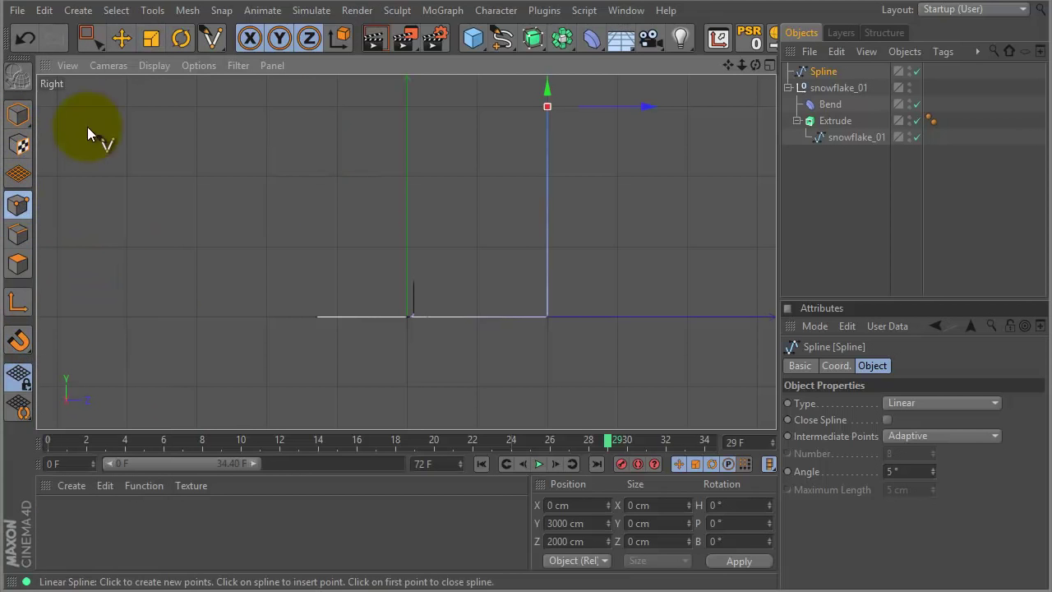
Chamfer the spline's bottom corner point with an 800 cm radius, then return to perspective view
{"action": "left_click", "coordinate": [93, 39]}
{"action": "left_click_drag", "start_coordinate": [531, 298], "coordinate": [562, 333]}
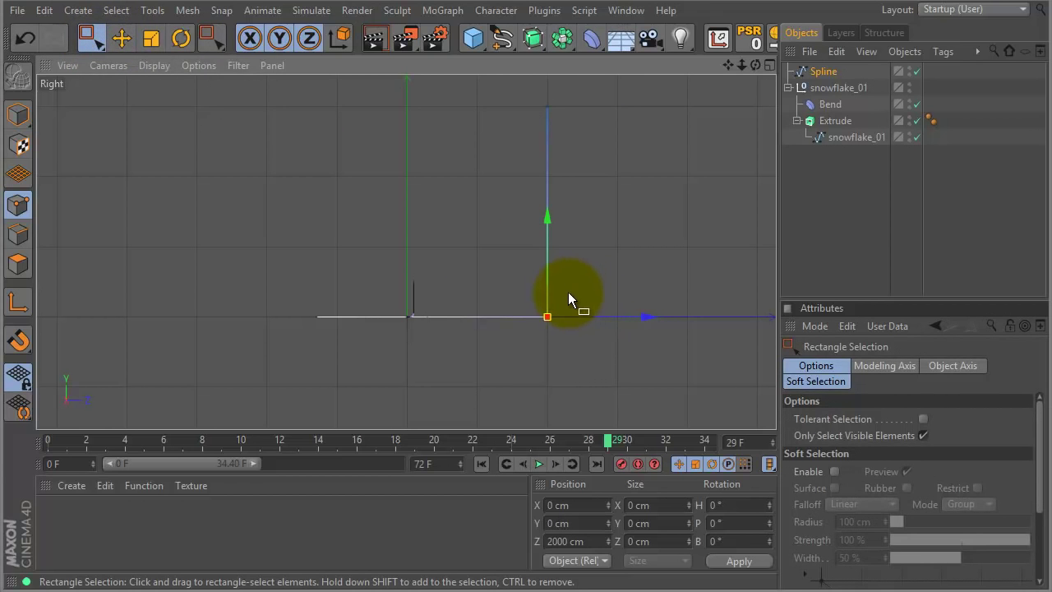
{"action": "right_click", "coordinate": [579, 82]}
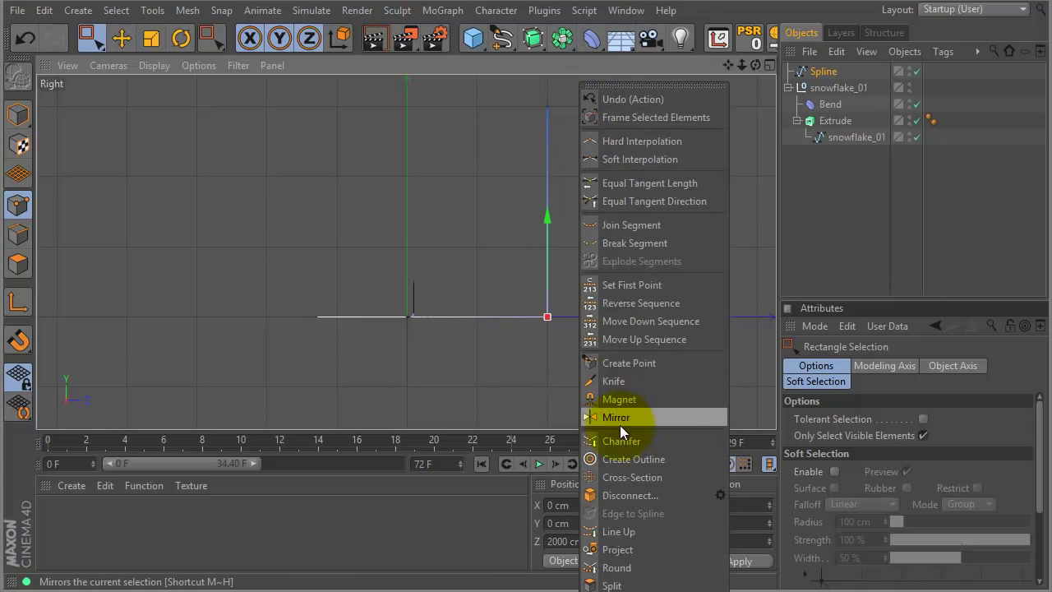
{"action": "left_click", "coordinate": [646, 442]}
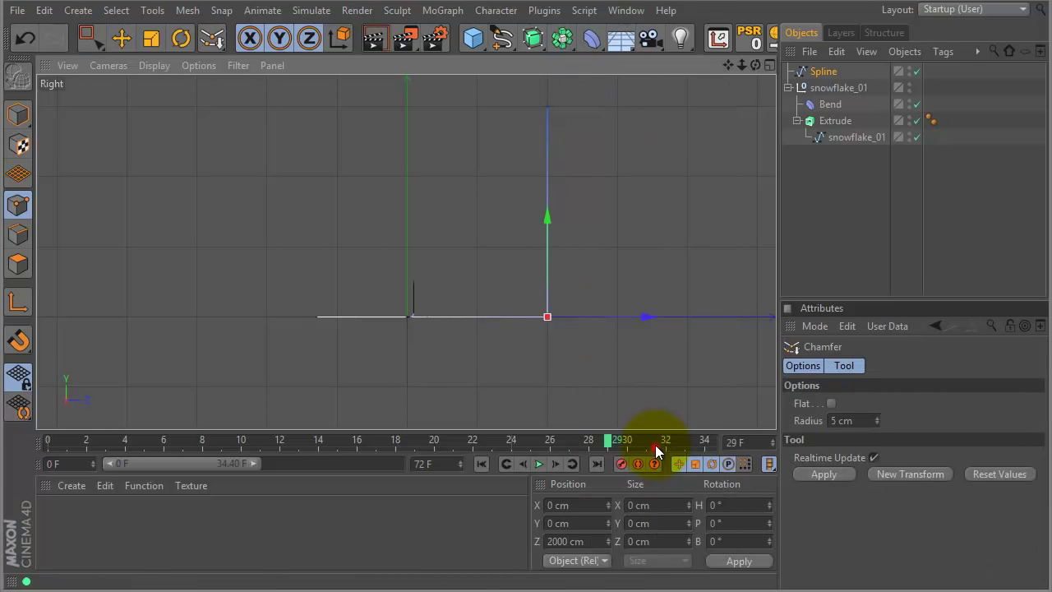
{"action": "double_click", "coordinate": [844, 420]}
{"action": "left_click", "coordinate": [843, 420]}
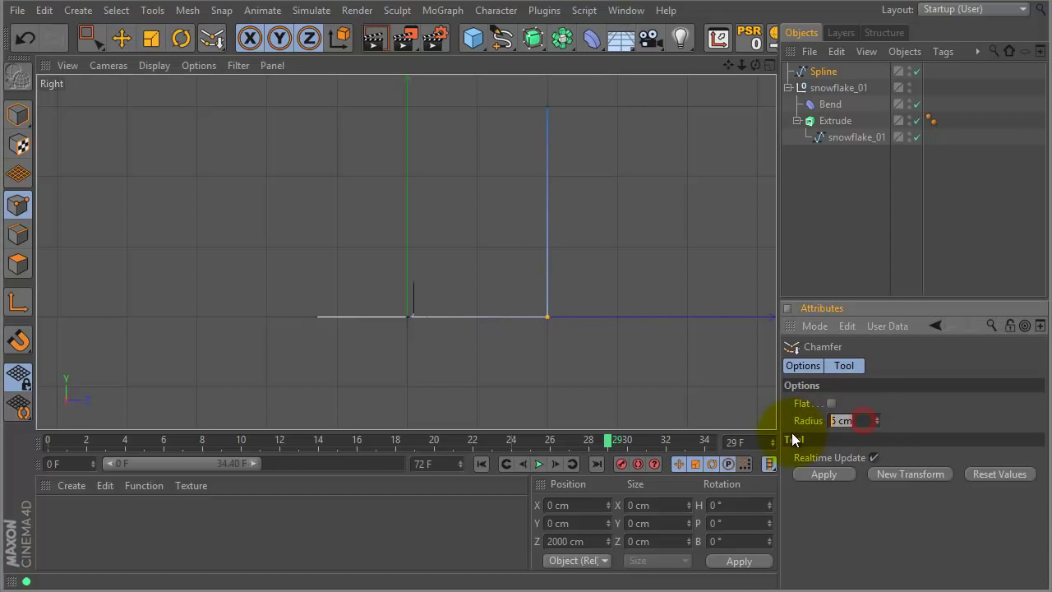
{"action": "type", "text": "800"}
{"action": "left_click", "coordinate": [823, 475]}
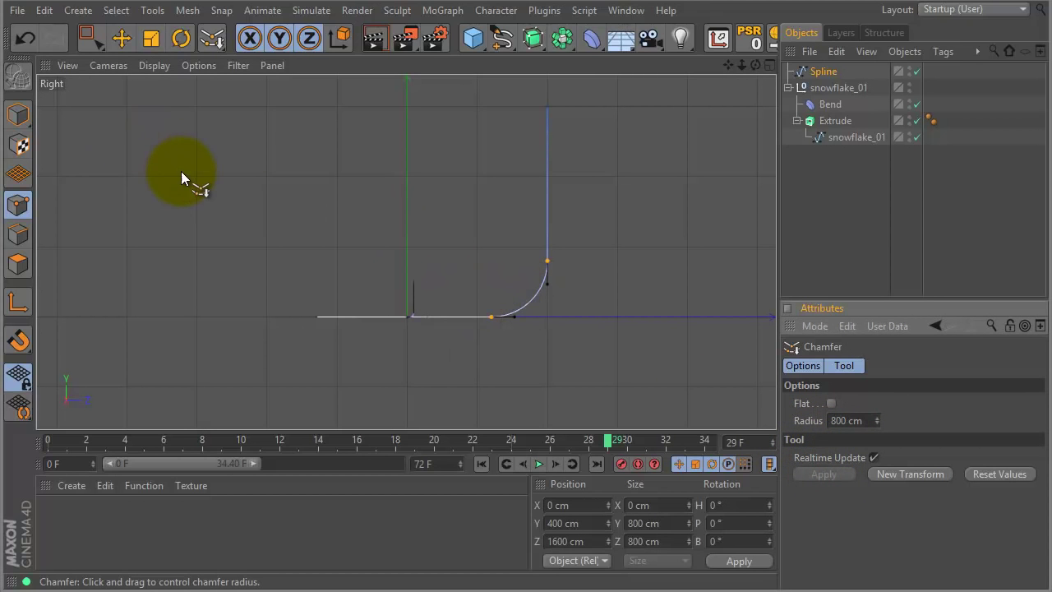
{"action": "key", "text": "F1"}
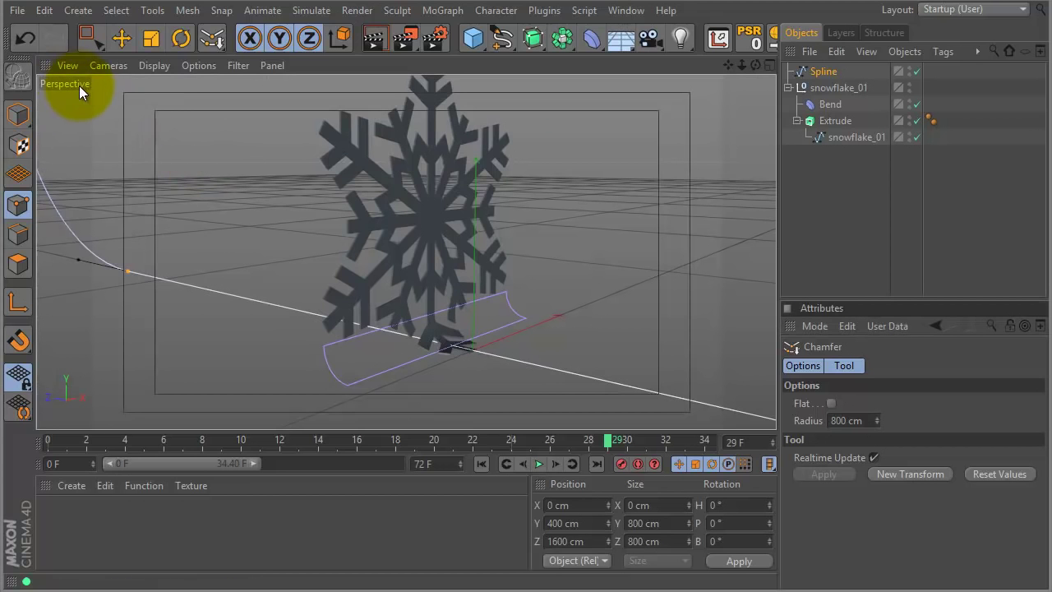
Experiment with moving the whole spline and one of its points, undoing the first attempts
{"action": "left_click", "coordinate": [122, 38]}
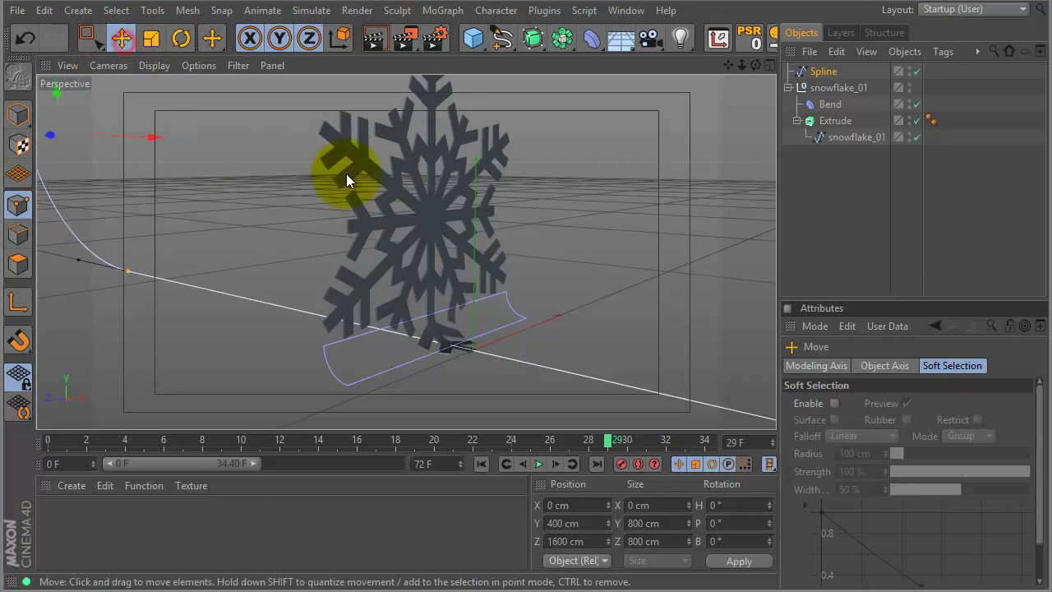
{"action": "left_click", "coordinate": [18, 115]}
{"action": "scroll", "coordinate": [606, 306], "scroll_direction": "down", "scroll_amount": 5}
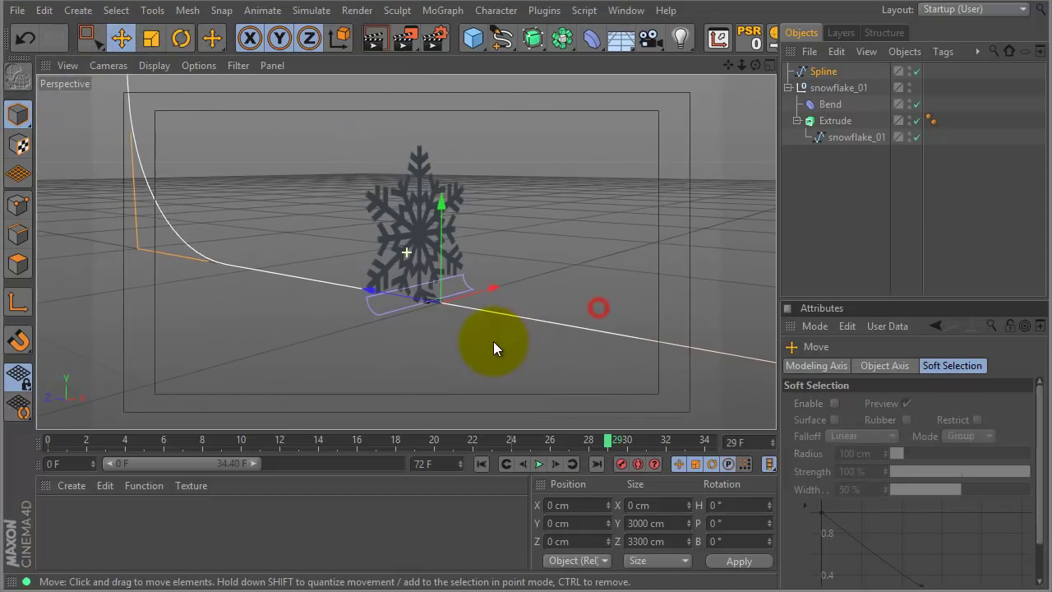
{"action": "scroll", "coordinate": [488, 287], "scroll_direction": "down", "scroll_amount": 4}
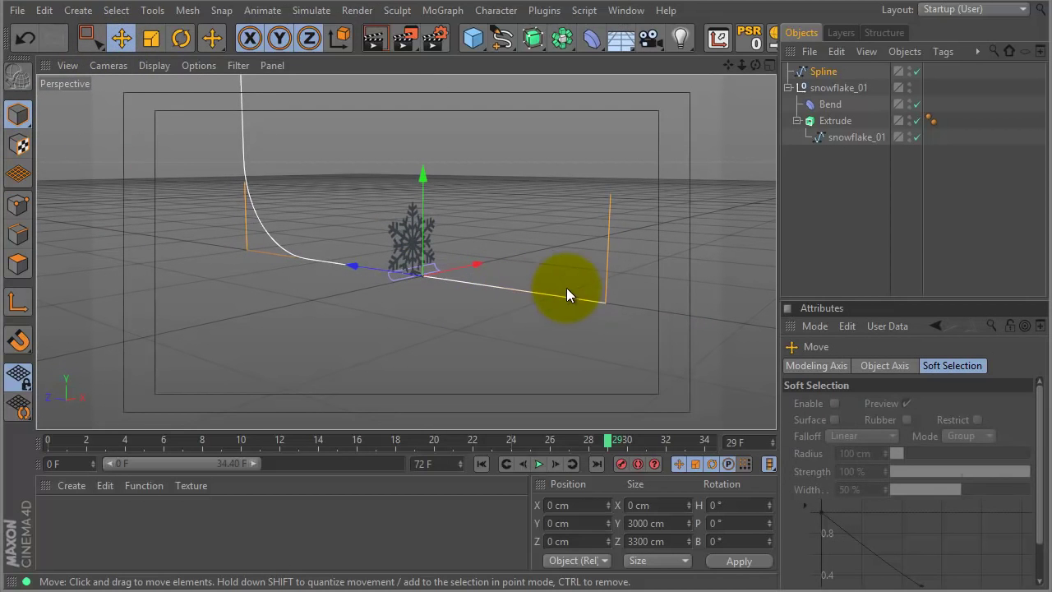
{"action": "left_click_drag", "start_coordinate": [576, 266], "coordinate": [612, 296]}
{"action": "key", "text": "ctrl+z"}
{"action": "left_click", "coordinate": [18, 204]}
{"action": "key", "text": "ctrl+z"}
{"action": "left_click", "coordinate": [93, 39]}
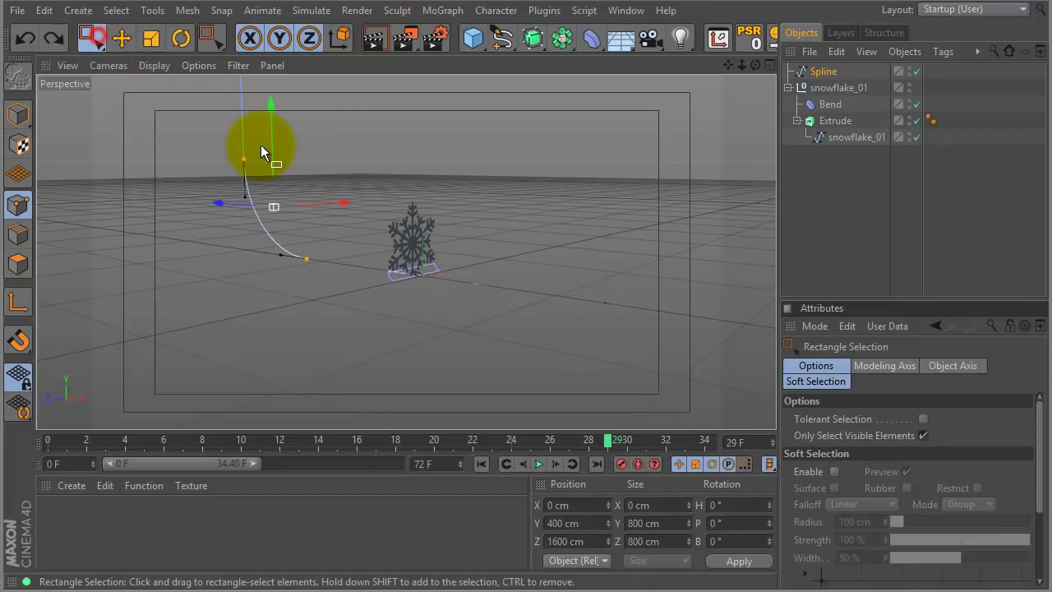
{"action": "left_click", "coordinate": [589, 286], "text": "ctrl"}
{"action": "left_click_drag", "start_coordinate": [516, 285], "coordinate": [653, 315]}
Select the curved section's points in side view and move them about 820 cm back
{"action": "key", "text": "F2"}
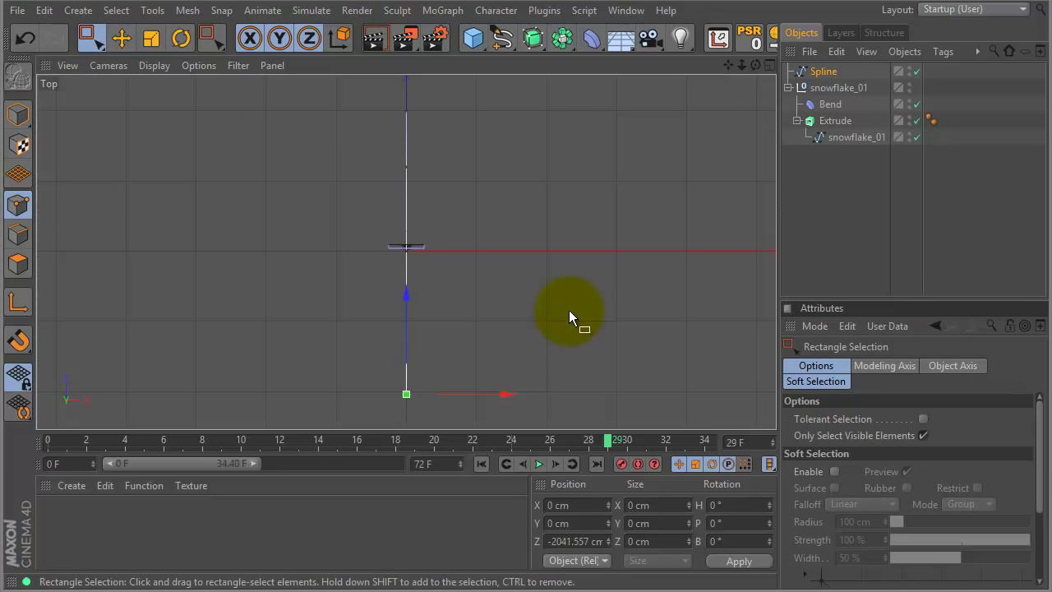
{"action": "key", "text": "F3"}
{"action": "left_click_drag", "start_coordinate": [457, 99], "coordinate": [615, 347]}
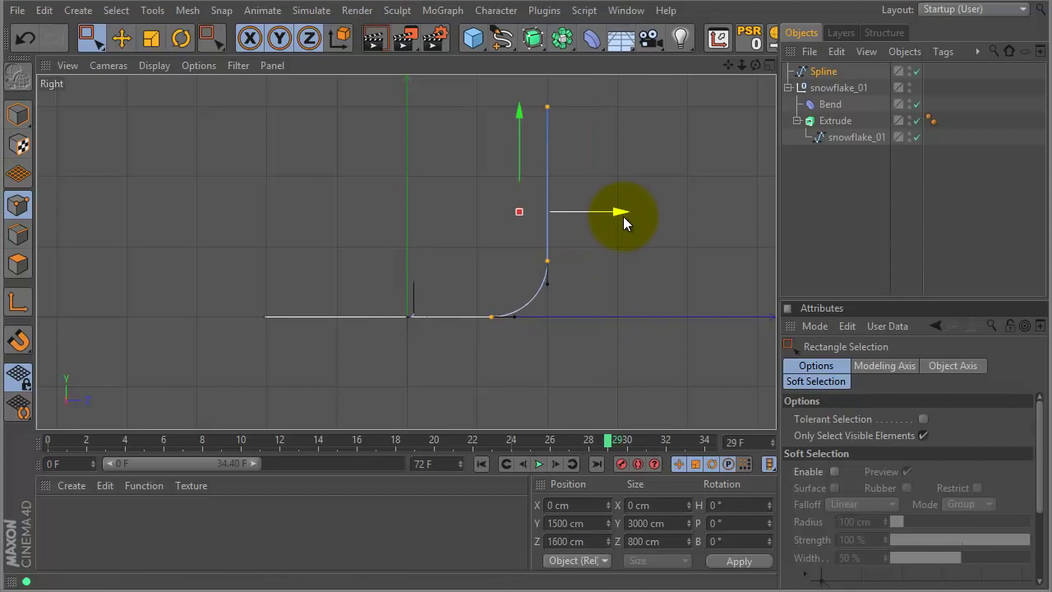
{"action": "left_click_drag", "start_coordinate": [619, 213], "coordinate": [675, 216]}
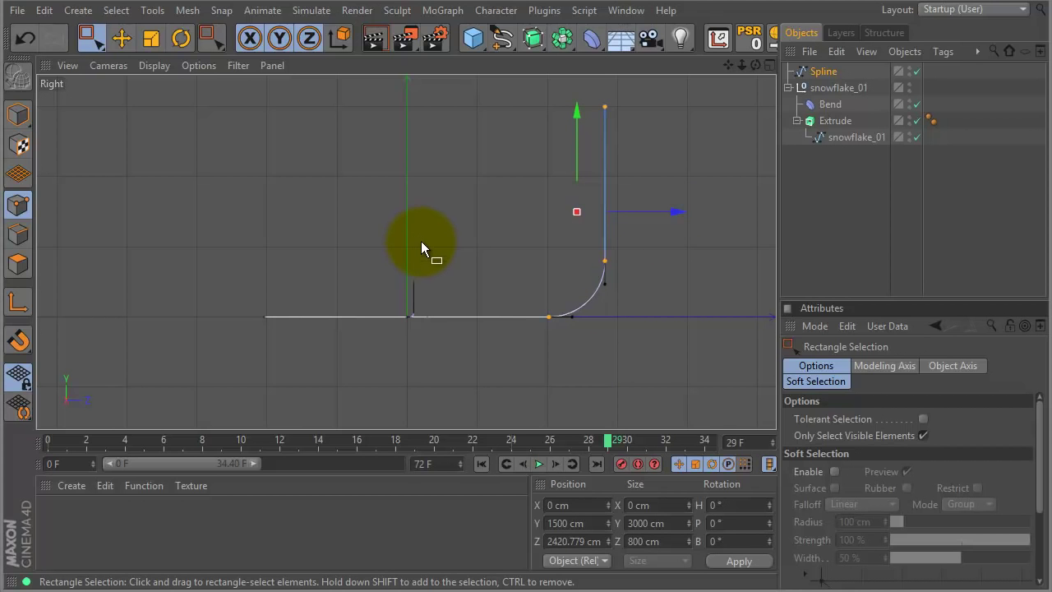
{"action": "key", "text": "F1"}
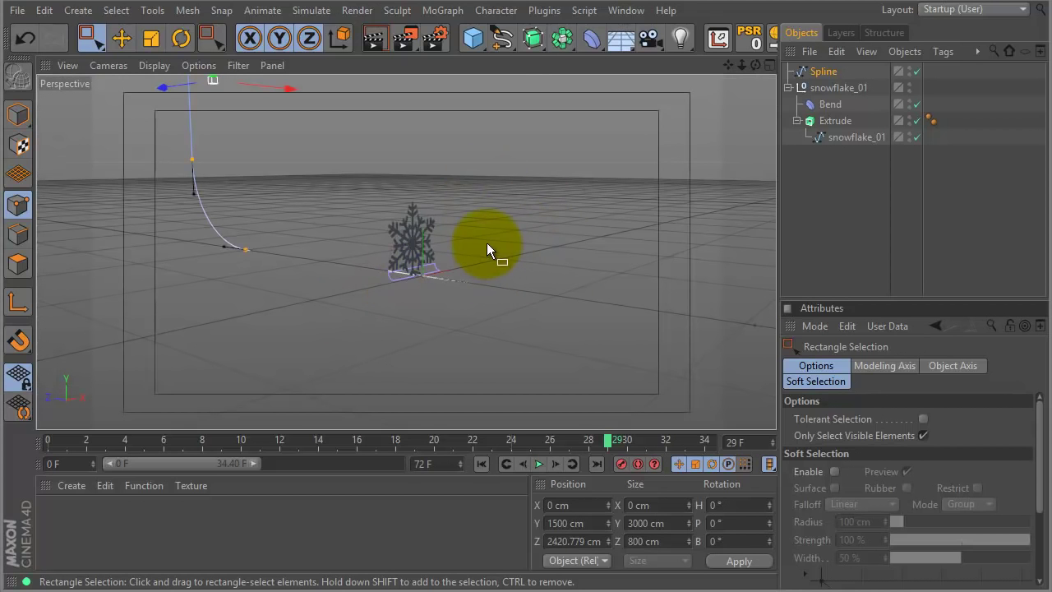
{"action": "left_click_drag", "start_coordinate": [531, 227], "coordinate": [694, 120], "text": "alt"}
Add an Extrude object and place the Spline inside it
{"action": "left_click", "coordinate": [818, 72]}
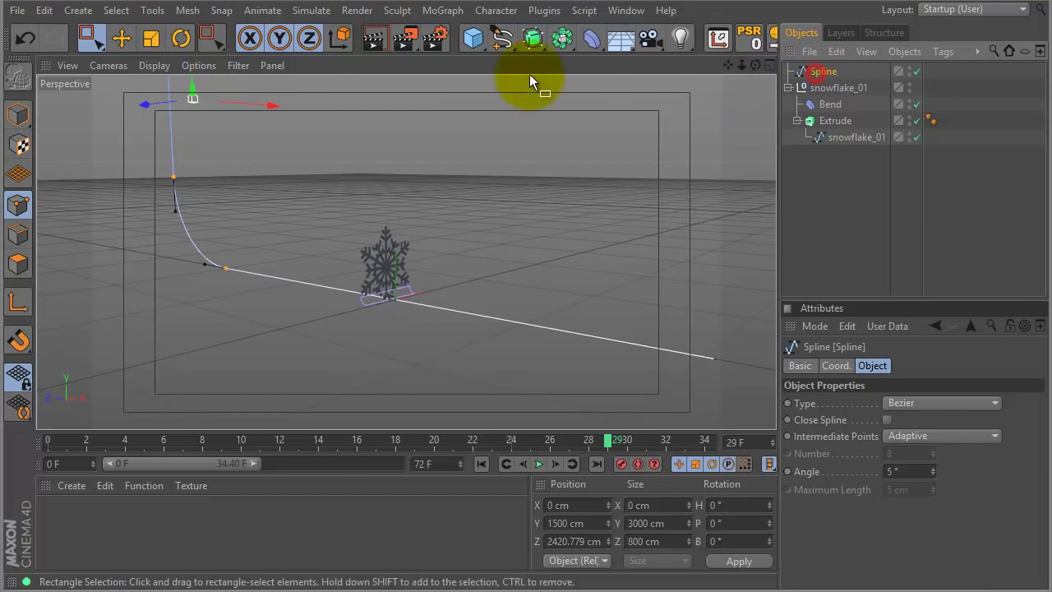
{"action": "left_click_drag", "start_coordinate": [535, 39], "coordinate": [699, 57]}
{"action": "left_click_drag", "start_coordinate": [822, 85], "coordinate": [815, 74]}
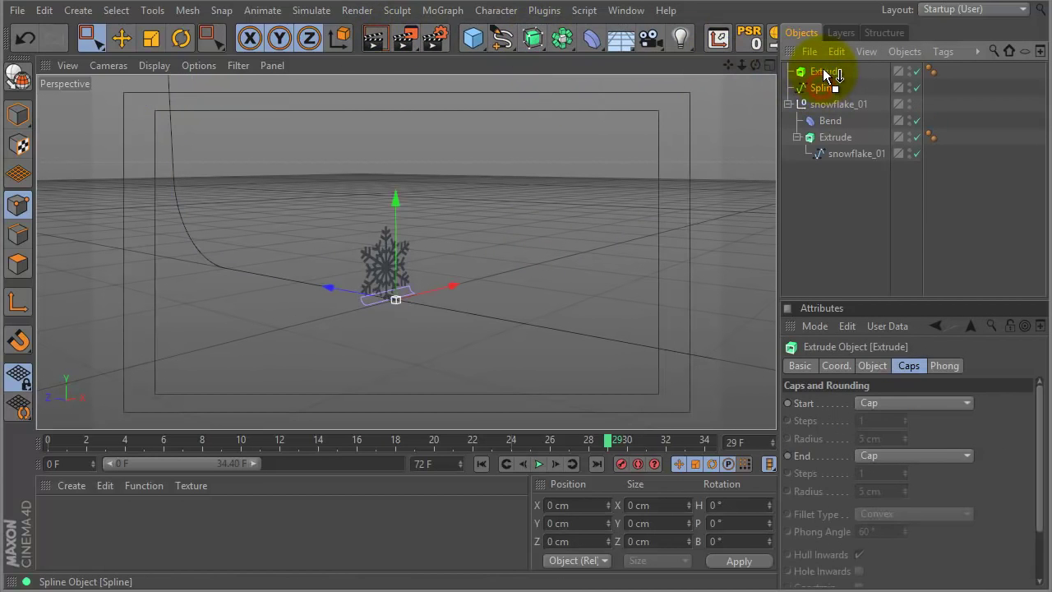
{"action": "left_click", "coordinate": [828, 72]}
Rename the Extrude to floor and set its Movement Z to 0
{"action": "double_click", "coordinate": [829, 72]}
{"action": "type", "text": "floor"}
{"action": "key", "text": "Return"}
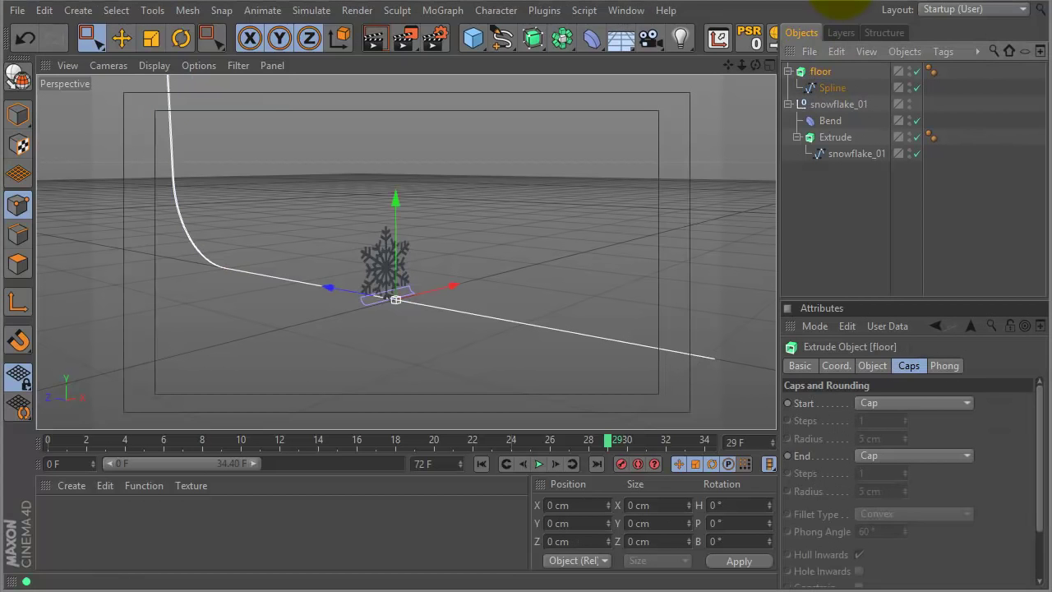
{"action": "left_click", "coordinate": [822, 71]}
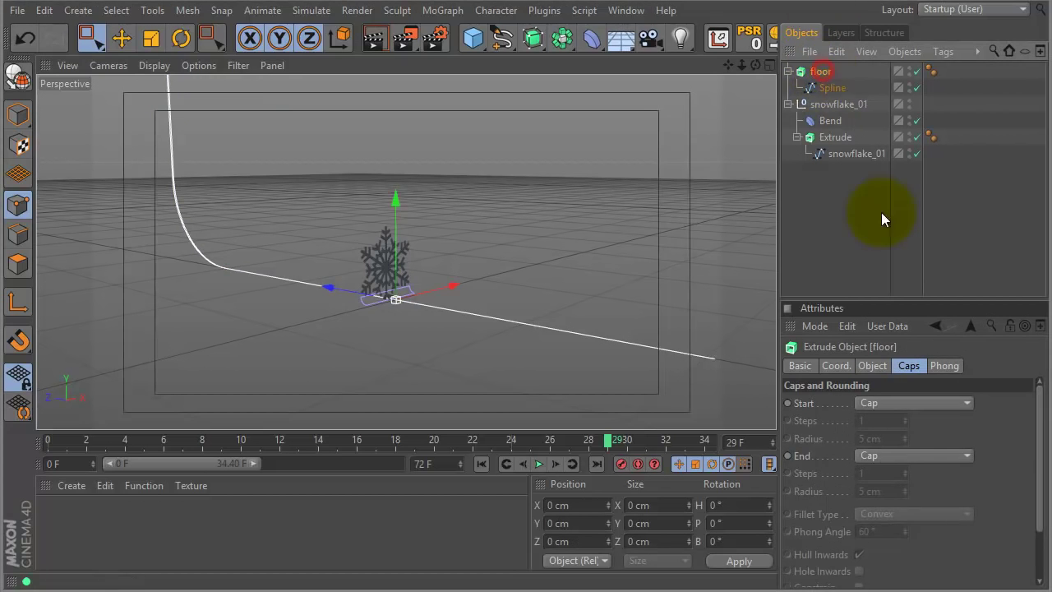
{"action": "left_click", "coordinate": [873, 366]}
{"action": "left_click_drag", "start_coordinate": [1031, 403], "coordinate": [1045, 159]}
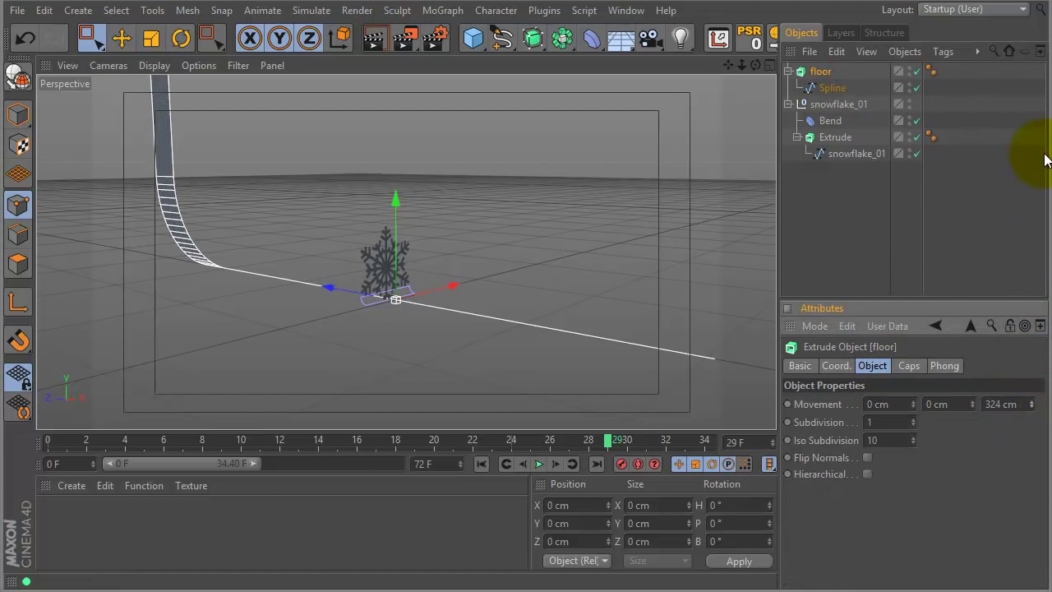
{"action": "left_click", "coordinate": [1023, 403]}
{"action": "type", "text": "0"}
{"action": "left_click_drag", "start_coordinate": [972, 404], "coordinate": [977, 305]}
{"action": "key", "text": "ctrl+z"}
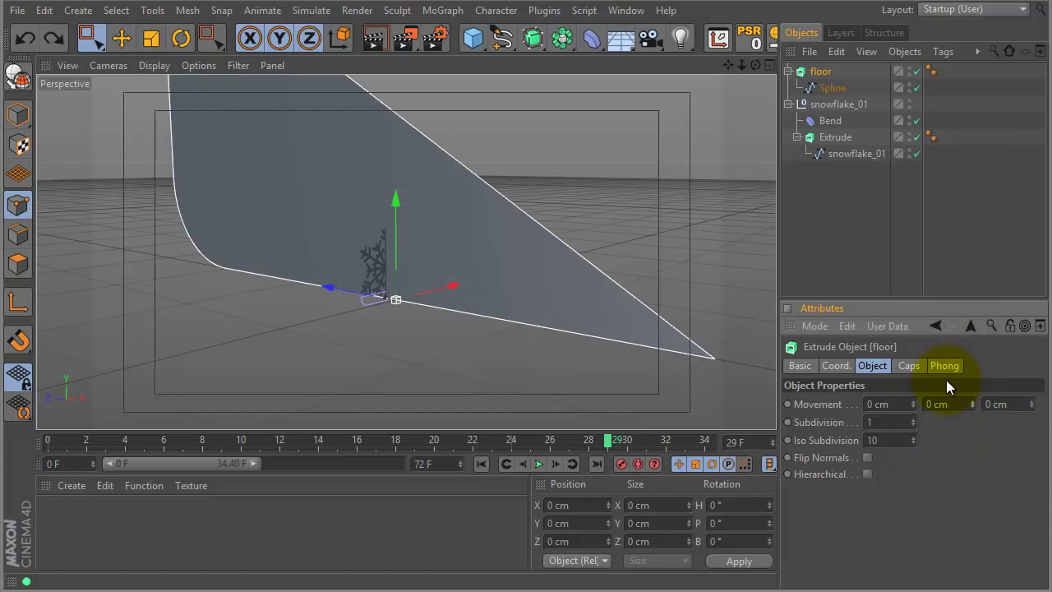
Raise the floor's Movement X to 12578 cm and shift the floor left along X
{"action": "left_click_drag", "start_coordinate": [914, 402], "coordinate": [922, 256]}
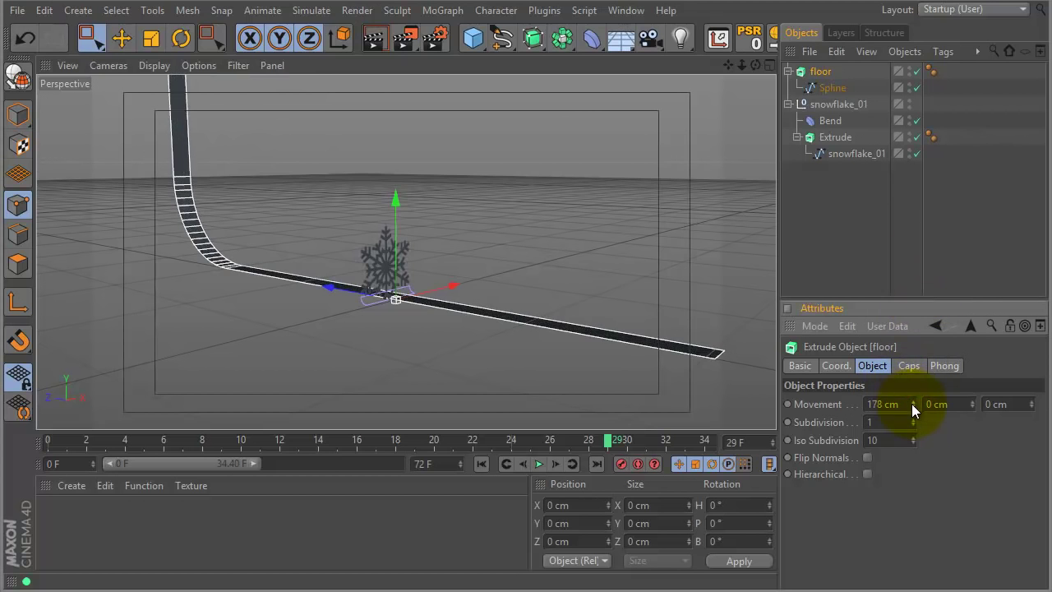
{"action": "left_click_drag", "start_coordinate": [912, 403], "coordinate": [916, 264]}
{"action": "left_click_drag", "start_coordinate": [914, 402], "coordinate": [916, 338]}
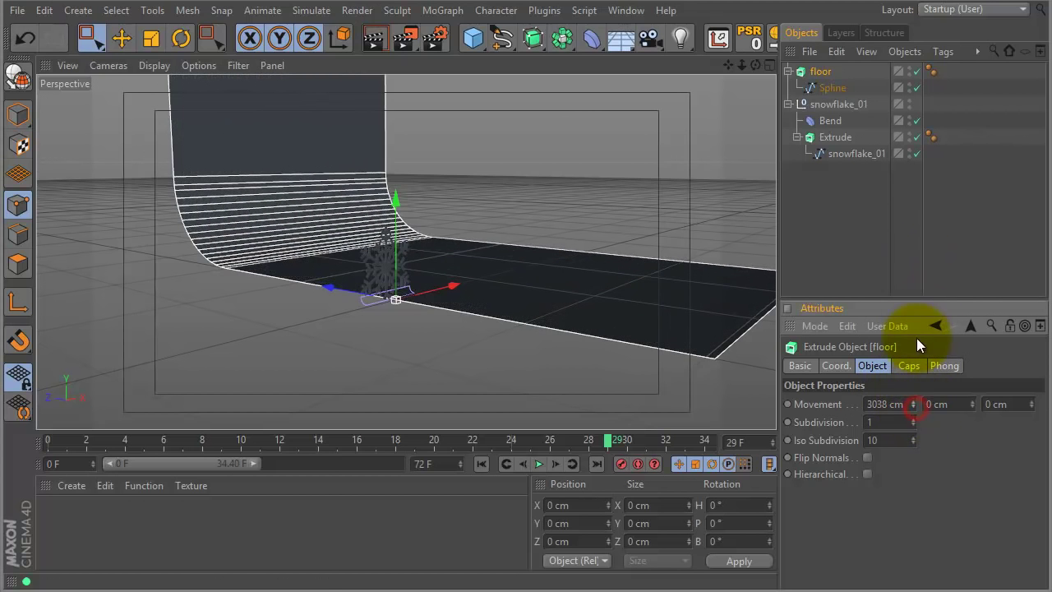
{"action": "left_click_drag", "start_coordinate": [914, 407], "coordinate": [915, 322]}
{"action": "left_click_drag", "start_coordinate": [910, 404], "coordinate": [916, 325]}
{"action": "left_click_drag", "start_coordinate": [912, 406], "coordinate": [930, 268]}
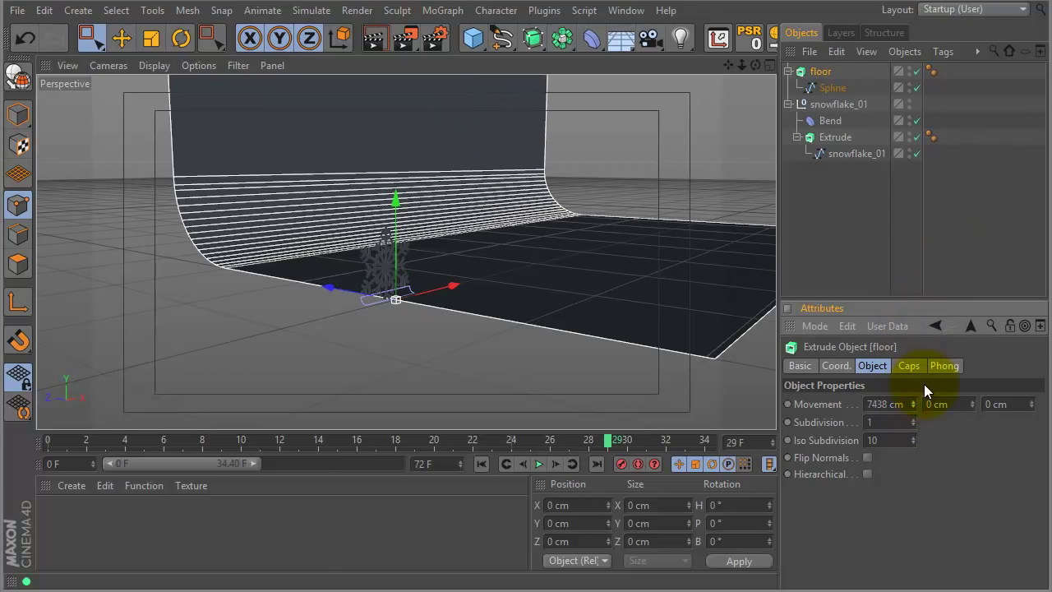
{"action": "left_click_drag", "start_coordinate": [913, 406], "coordinate": [919, 366]}
{"action": "left_click_drag", "start_coordinate": [912, 404], "coordinate": [927, 258]}
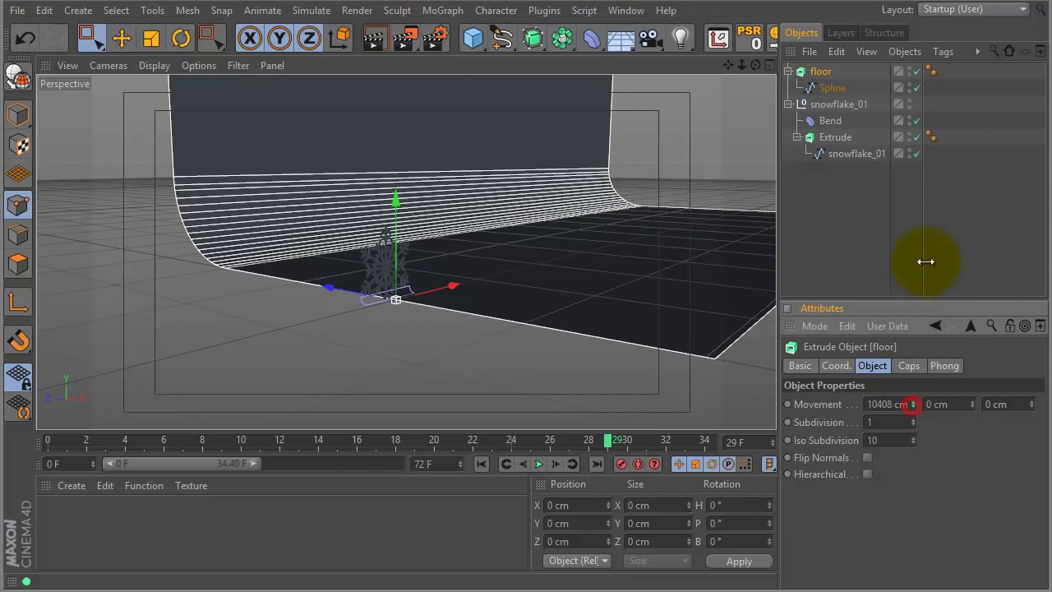
{"action": "left_click_drag", "start_coordinate": [914, 394], "coordinate": [914, 340]}
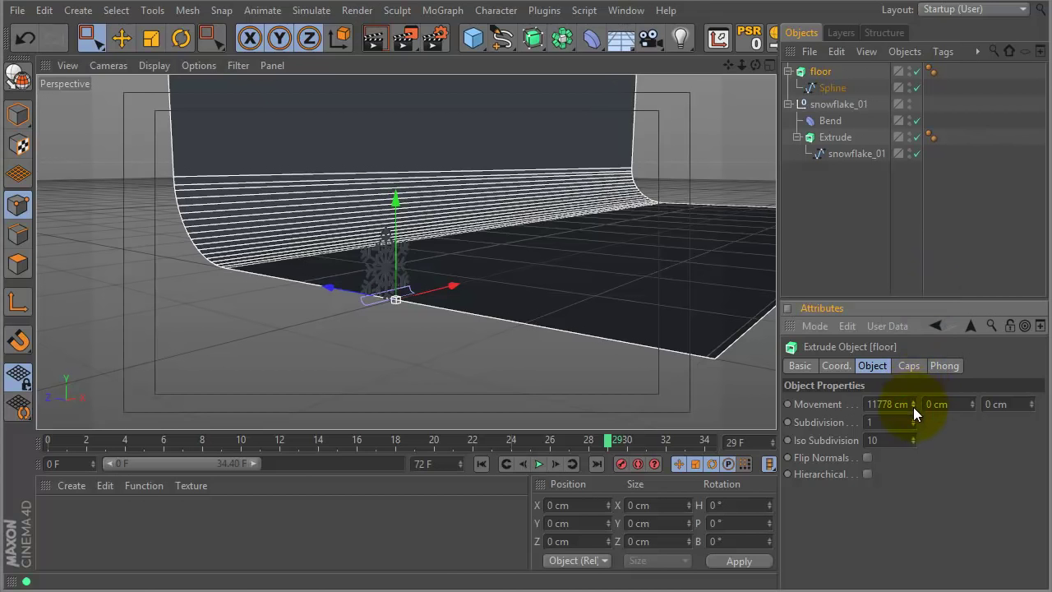
{"action": "left_click_drag", "start_coordinate": [913, 407], "coordinate": [780, 295]}
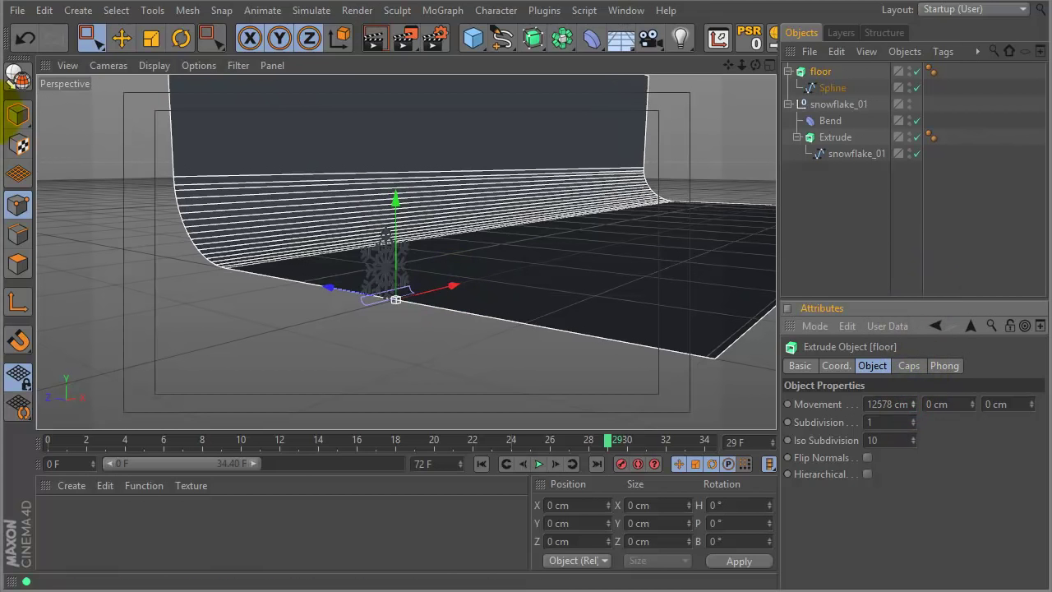
{"action": "left_click", "coordinate": [18, 114]}
{"action": "left_click_drag", "start_coordinate": [457, 288], "coordinate": [174, 499]}
Narrow the floor's X extrusion to 11459 cm
{"action": "left_click_drag", "start_coordinate": [474, 305], "coordinate": [610, 301], "text": "alt"}
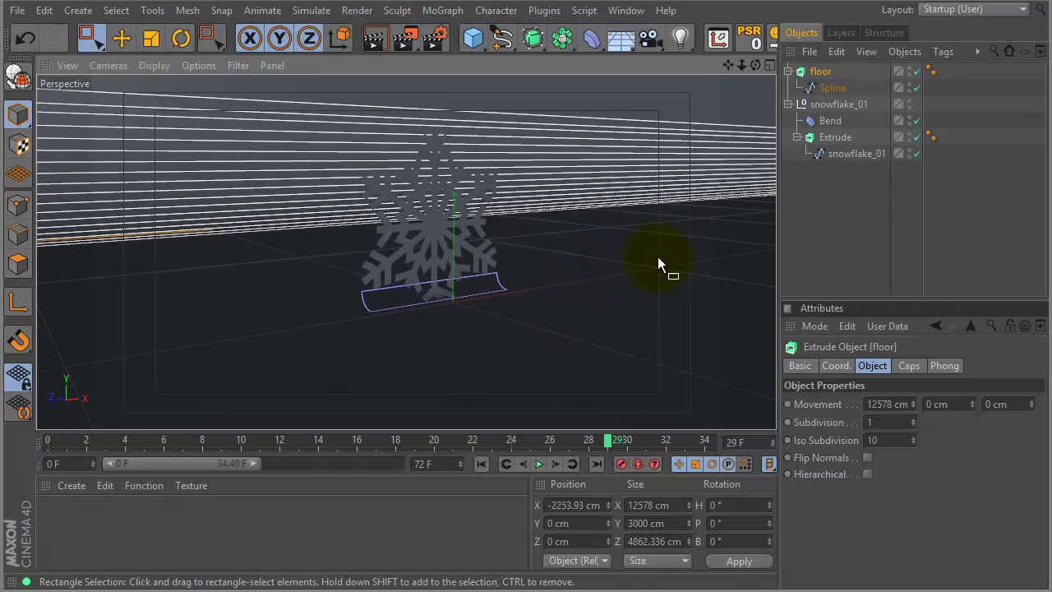
{"action": "mouse_move", "coordinate": [914, 402]}
{"action": "left_mouse_down"}
{"action": "mouse_move", "coordinate": [893, 563]}
{"action": "mouse_move", "coordinate": [914, 397]}
{"action": "left_mouse_up"}
{"action": "left_click_drag", "start_coordinate": [904, 507], "coordinate": [905, 431]}
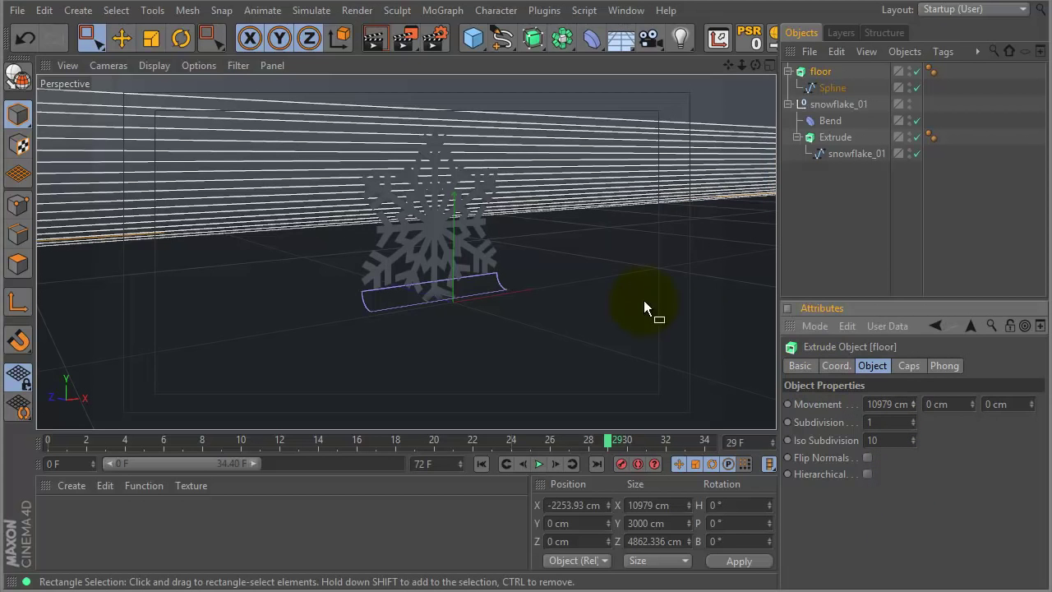
Scrub the bend animation from frame 21 back to frame 1
{"action": "mouse_move", "coordinate": [592, 284]}
{"action": "left_mouse_down", "text": "alt"}
{"action": "mouse_move", "coordinate": [630, 291]}
{"action": "mouse_move", "coordinate": [626, 273]}
{"action": "mouse_move", "coordinate": [593, 308]}
{"action": "mouse_move", "coordinate": [583, 291]}
{"action": "left_mouse_up", "text": "alt"}
{"action": "left_click", "coordinate": [801, 199]}
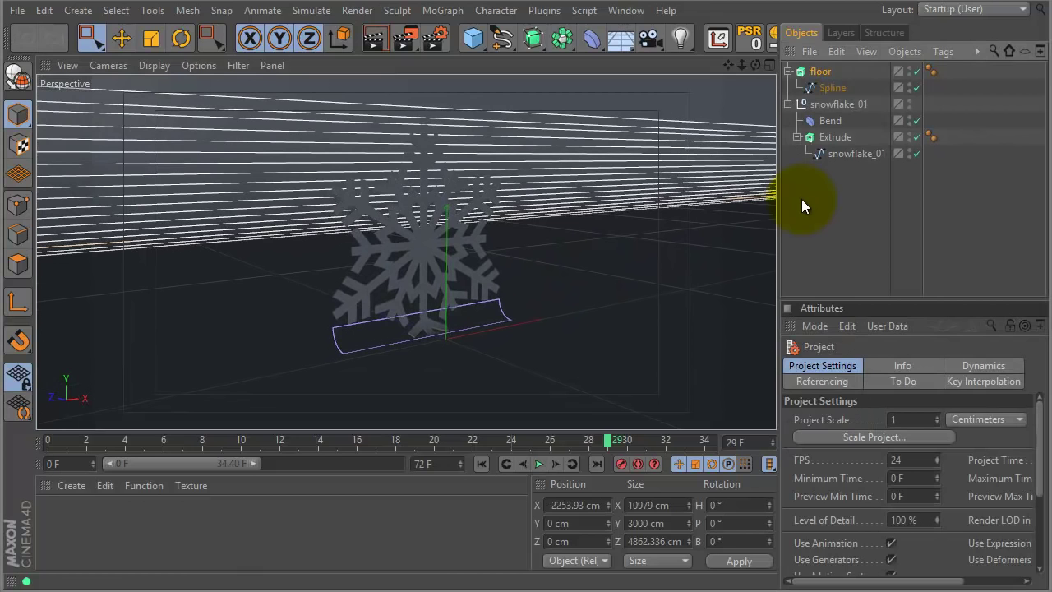
{"action": "left_click_drag", "start_coordinate": [220, 441], "coordinate": [449, 423]}
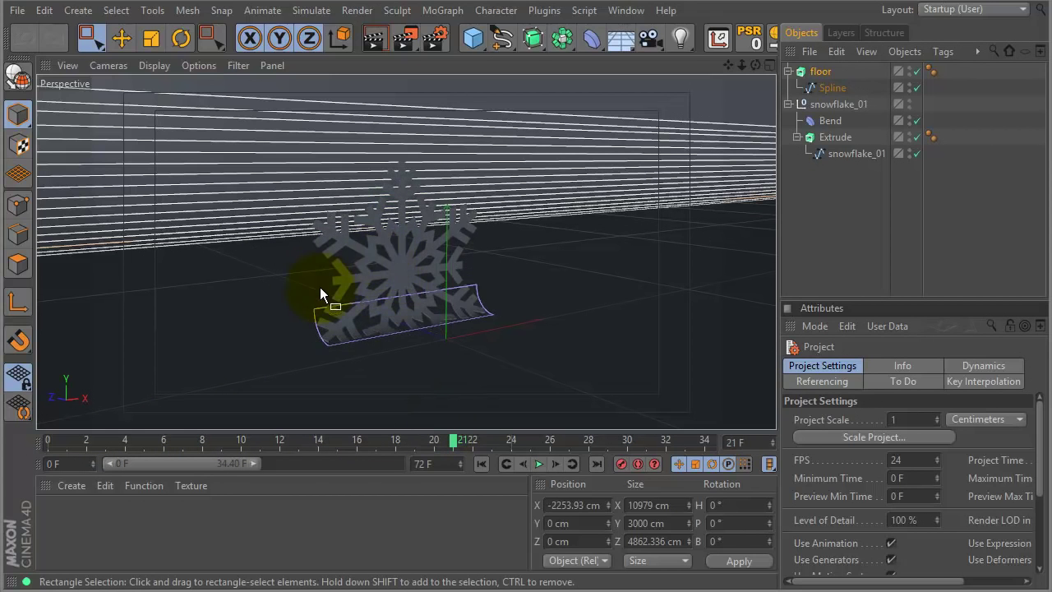
{"action": "left_click_drag", "start_coordinate": [264, 440], "coordinate": [69, 440]}
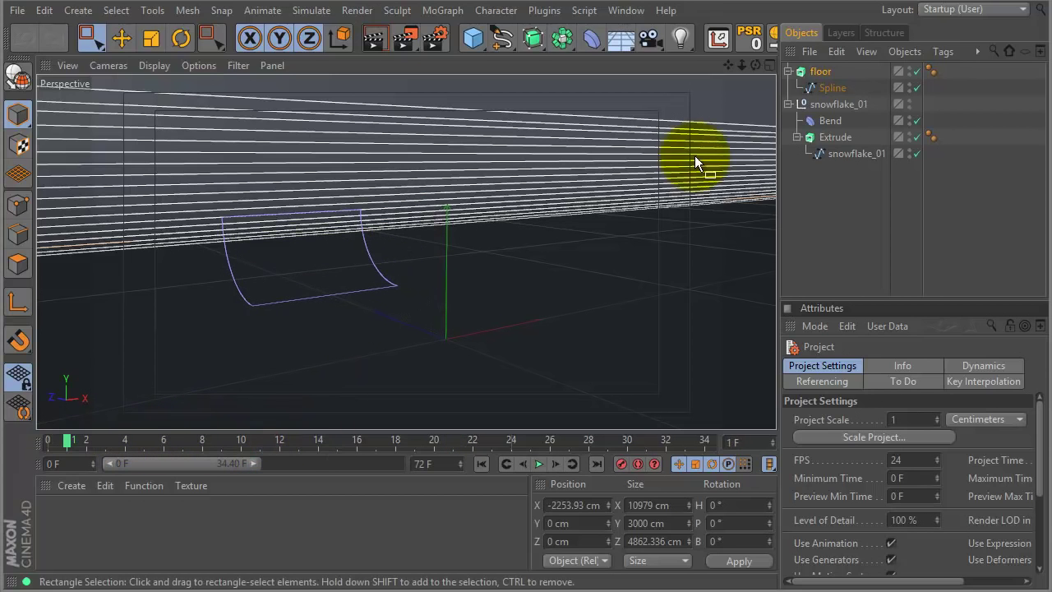
Return to frame 0 and rename the snowflake_01 group to snowflake_01_a
{"action": "left_click", "coordinate": [787, 104]}
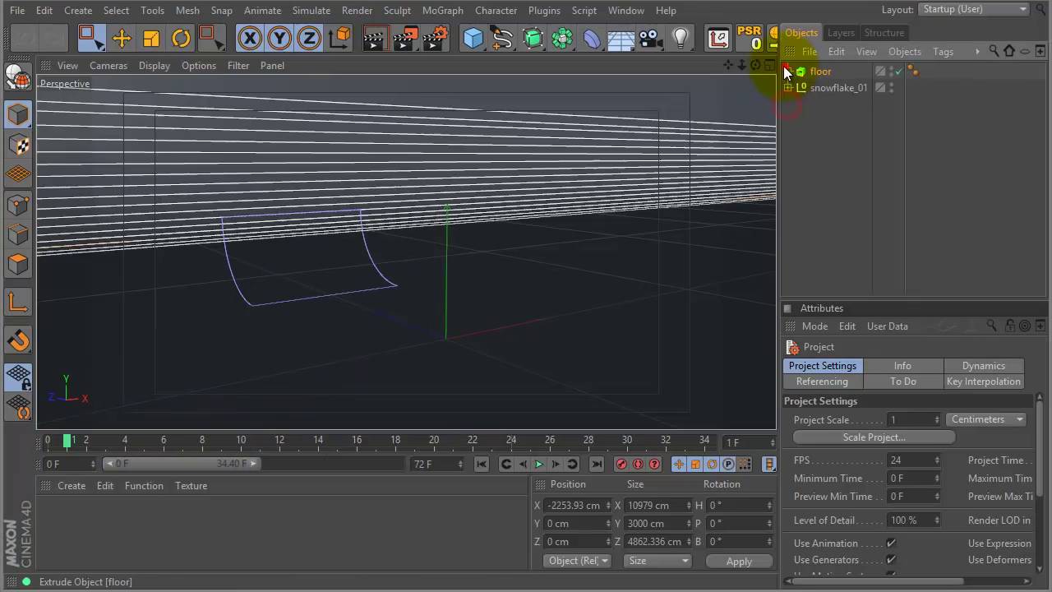
{"action": "left_click", "coordinate": [822, 87]}
{"action": "left_click_drag", "start_coordinate": [87, 436], "coordinate": [47, 440]}
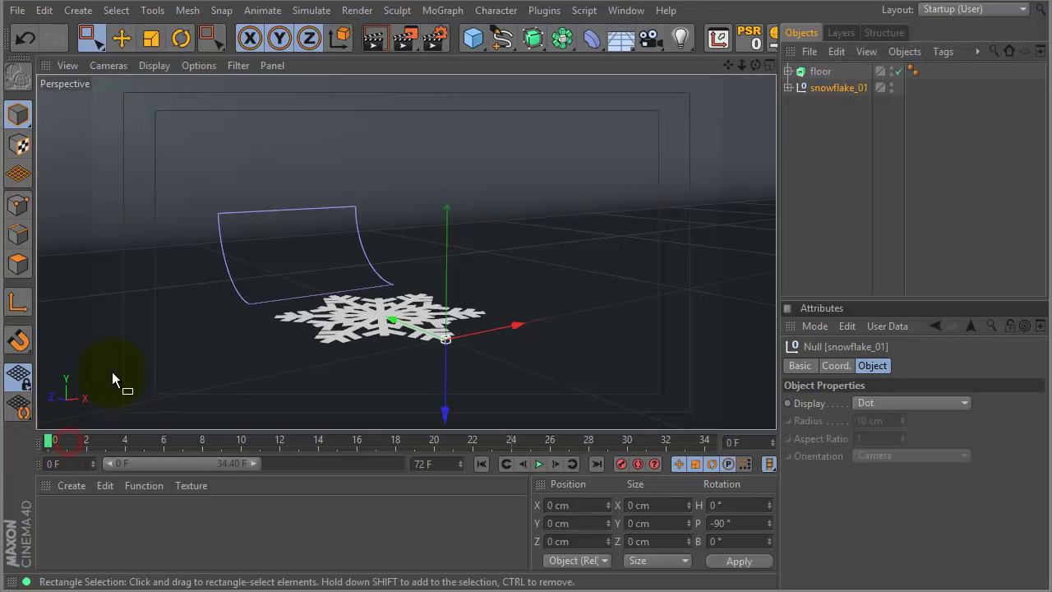
{"action": "left_click", "coordinate": [848, 86]}
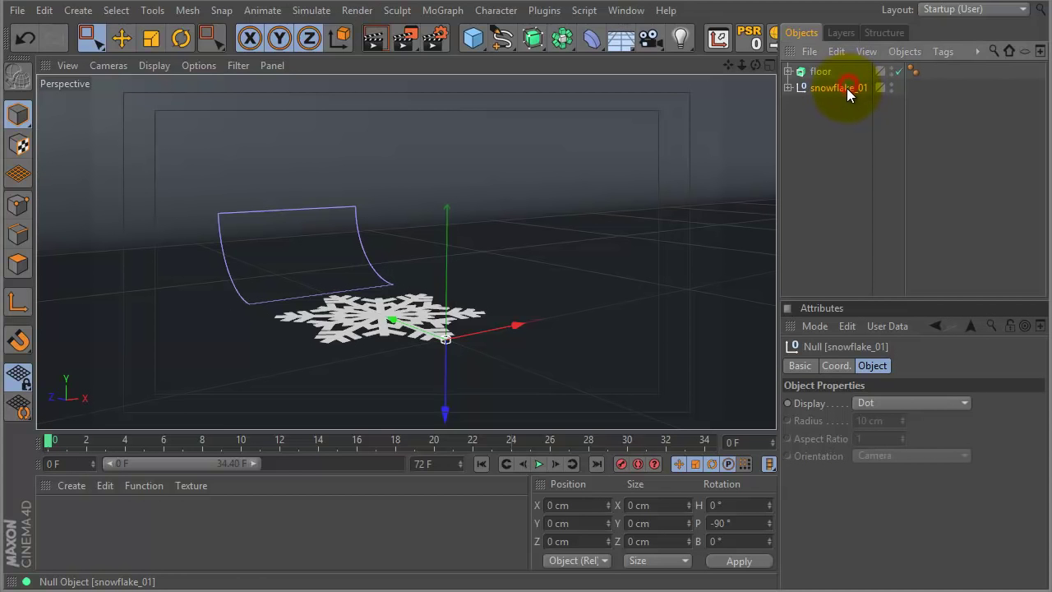
{"action": "double_click", "coordinate": [869, 87]}
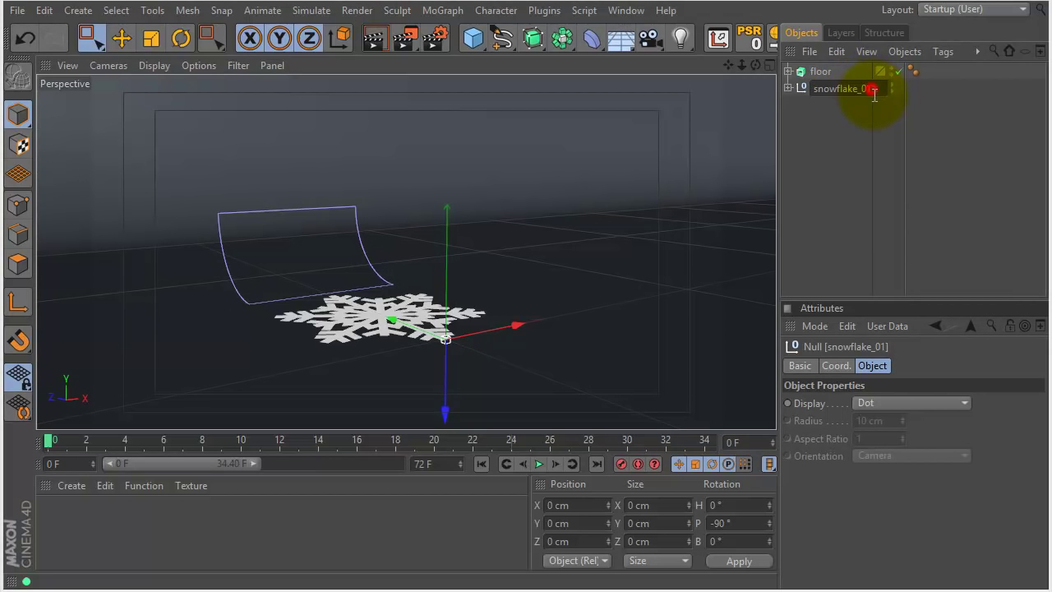
{"action": "left_click", "coordinate": [904, 124]}
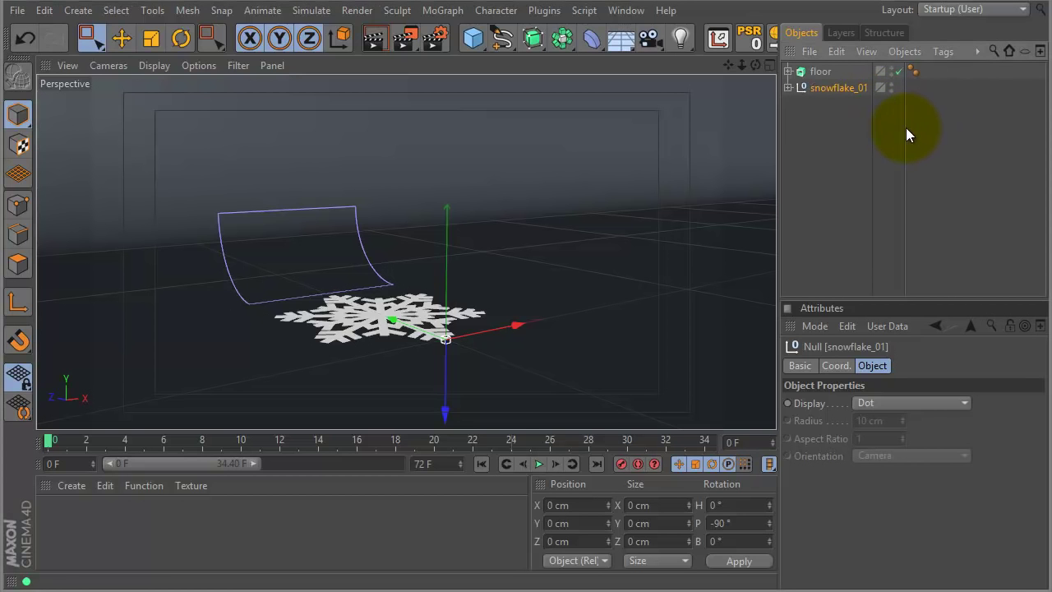
{"action": "left_click_drag", "start_coordinate": [905, 129], "coordinate": [1000, 129]}
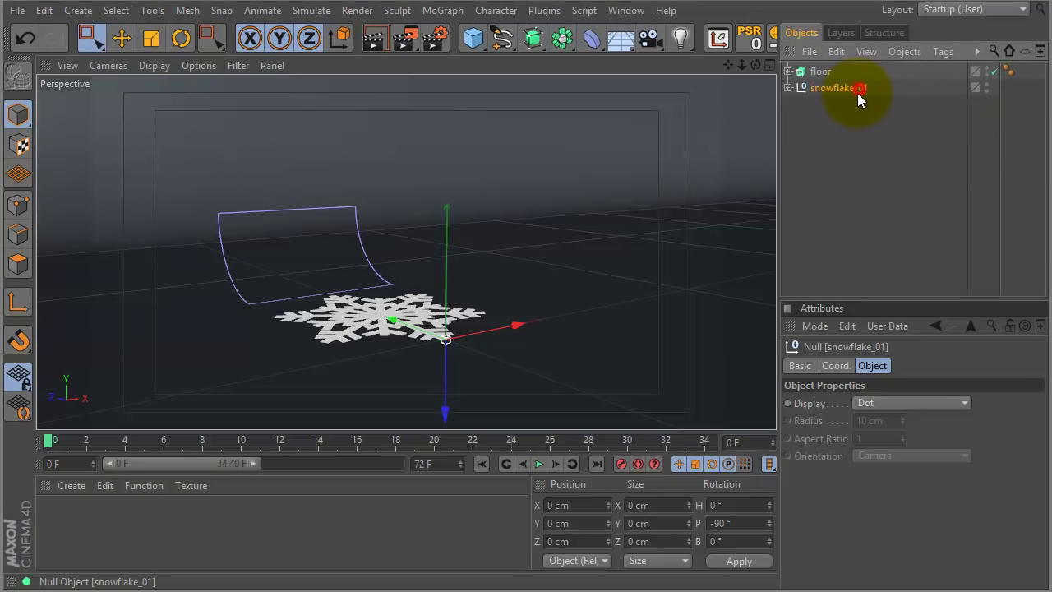
{"action": "double_click", "coordinate": [873, 88]}
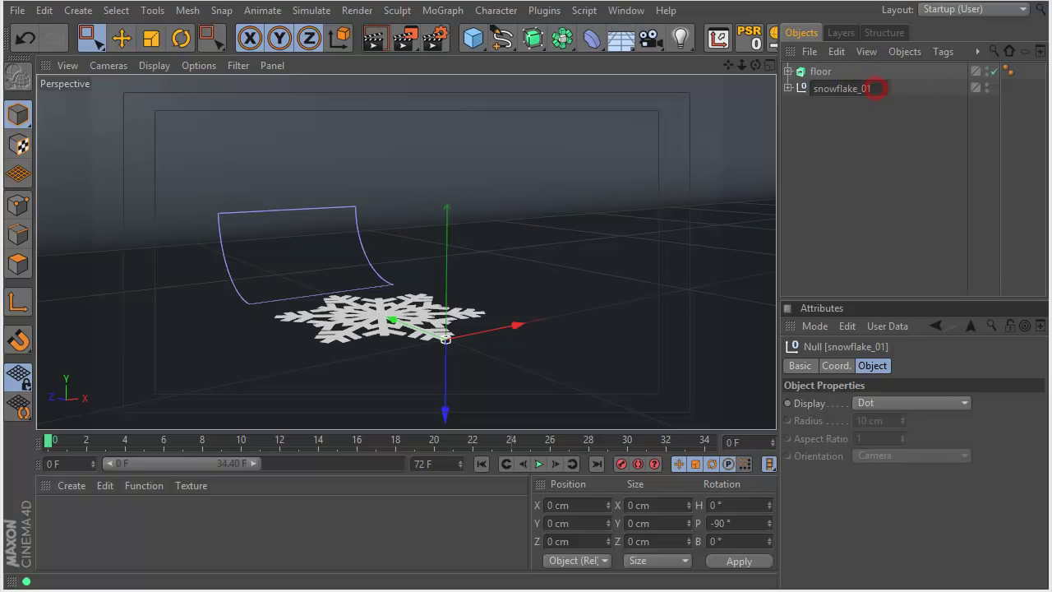
{"action": "type", "text": "_a"}
{"action": "key", "text": "Return"}
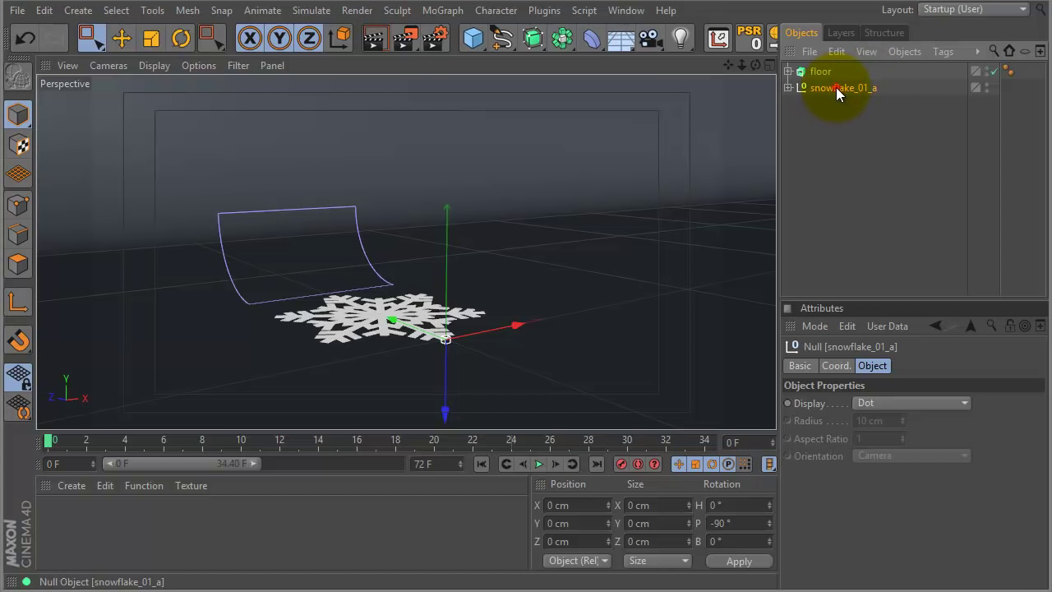
Ctrl-drag a duplicate of the group, rename it snowflake_01_b, and expand it
{"action": "left_click_drag", "start_coordinate": [836, 87], "coordinate": [834, 111], "text": "ctrl"}
{"action": "double_click", "coordinate": [873, 105]}
{"action": "key", "text": "End"}
{"action": "key", "text": "BackSpace"}
{"action": "key", "text": "BackSpace"}
{"action": "key", "text": "BackSpace"}
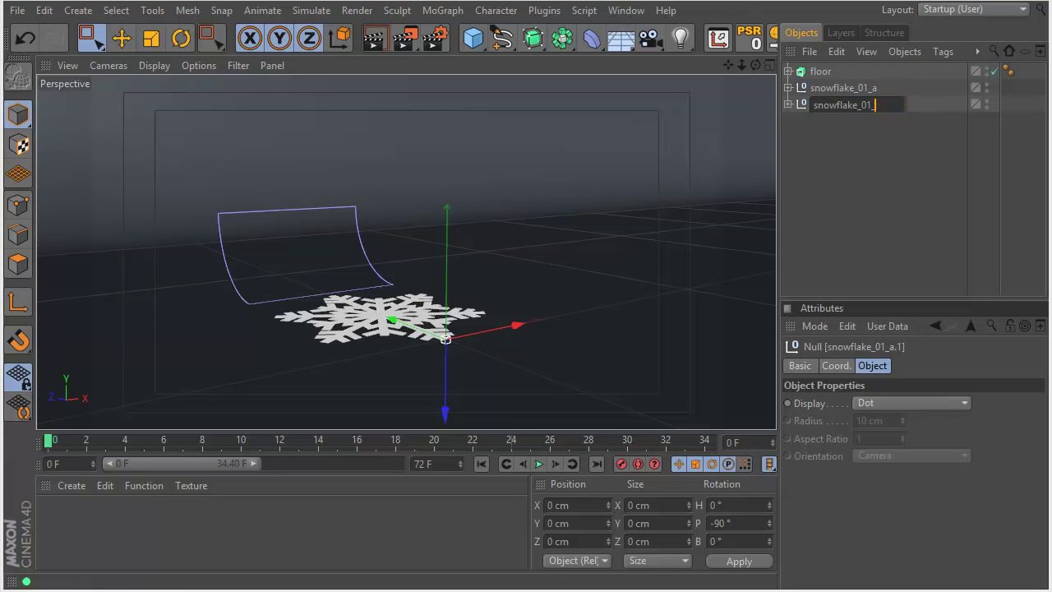
{"action": "type", "text": "b"}
{"action": "key", "text": "Return"}
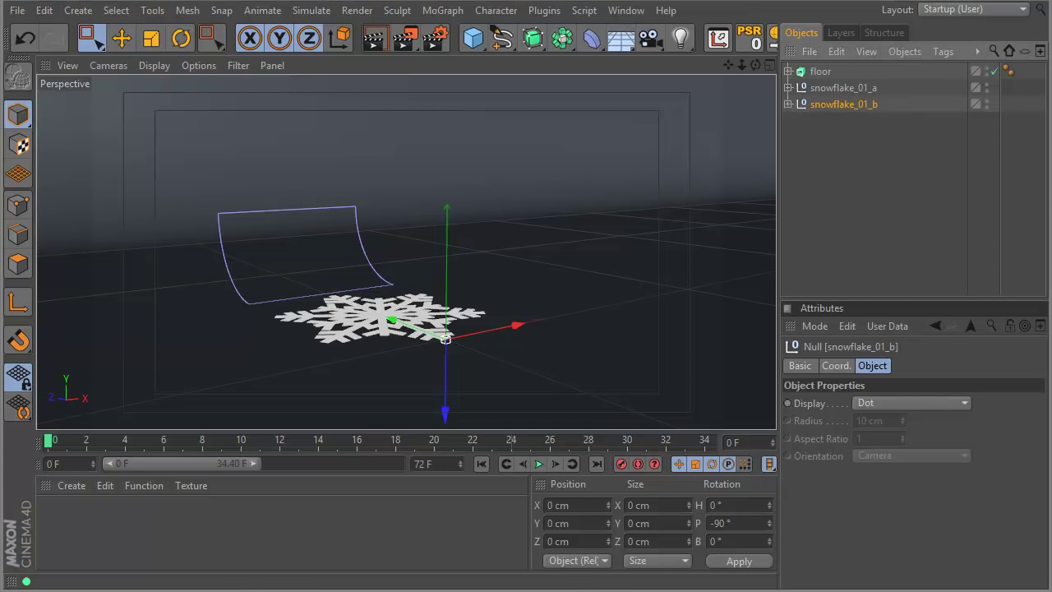
{"action": "left_click", "coordinate": [787, 104]}
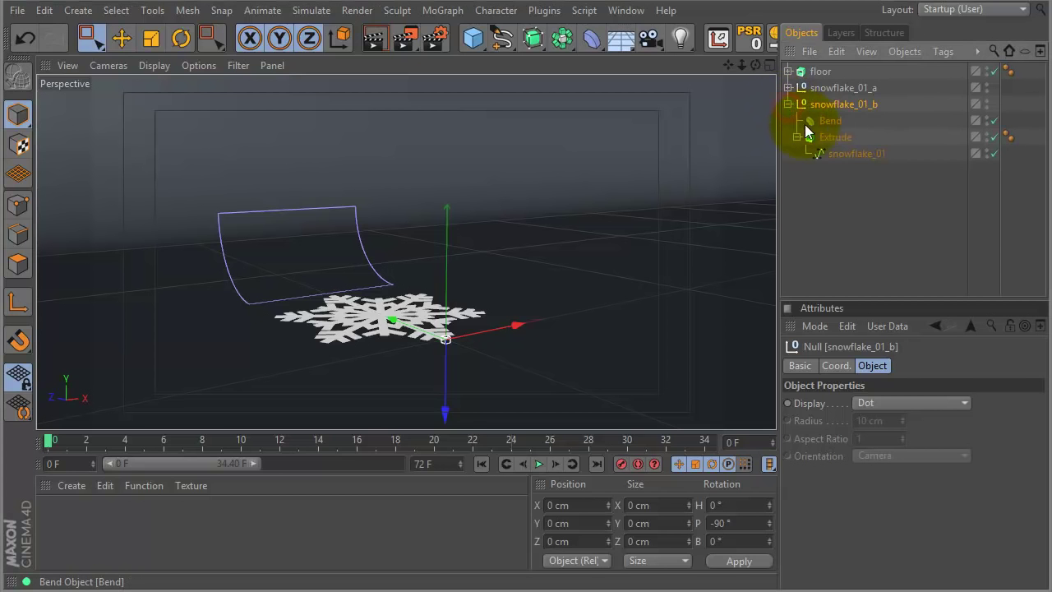
Delete snowflake_01_b's Bend deformer and set its Extrude caps to N-gons
{"action": "left_click", "coordinate": [829, 123]}
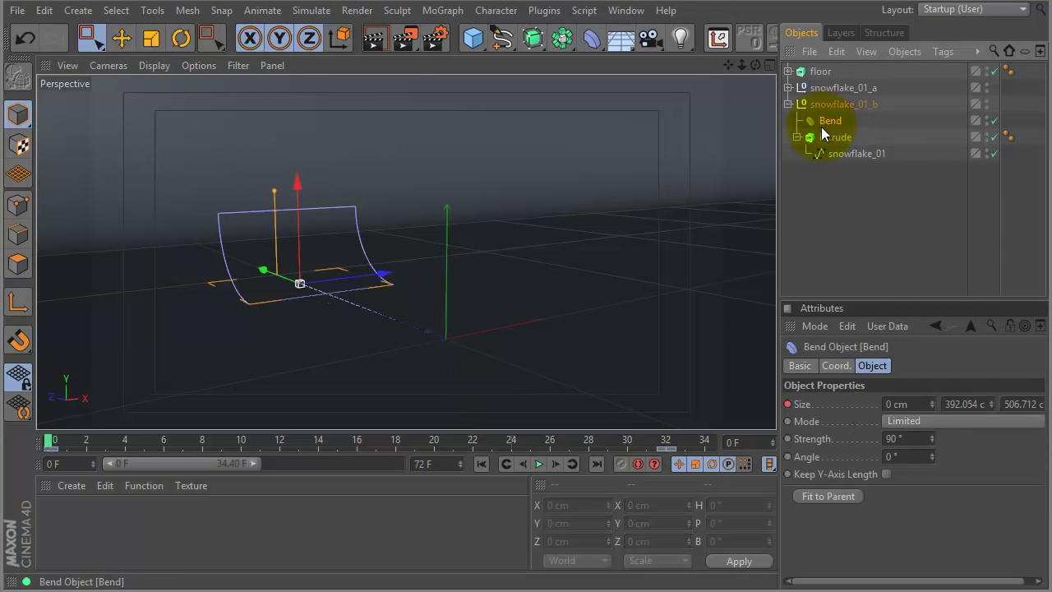
{"action": "key", "text": "Delete"}
{"action": "left_click", "coordinate": [829, 122]}
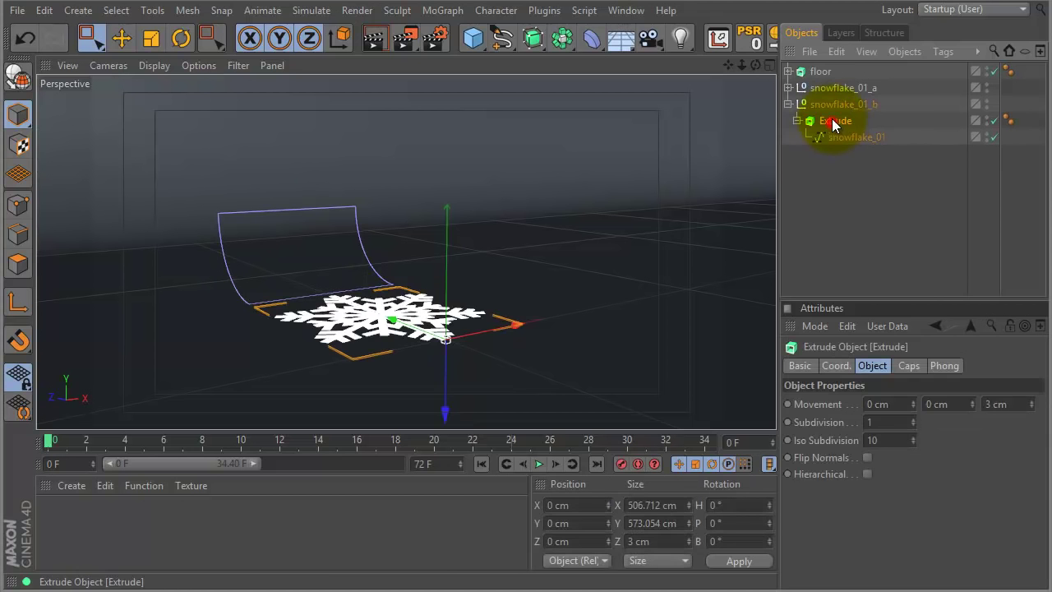
{"action": "left_click", "coordinate": [912, 367]}
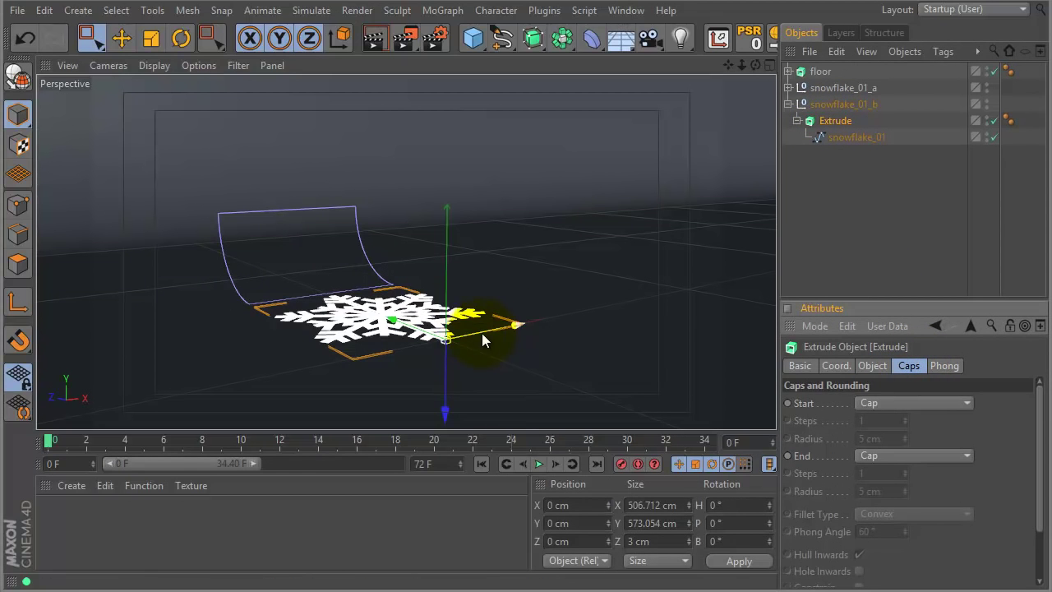
{"action": "left_click_drag", "start_coordinate": [1039, 414], "coordinate": [1040, 505]}
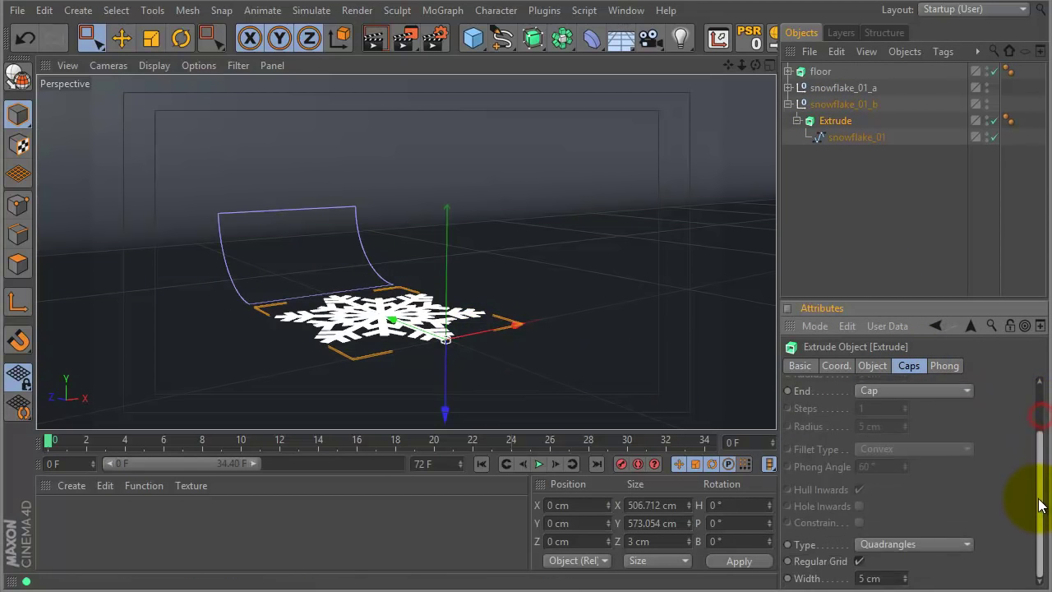
{"action": "left_click", "coordinate": [884, 544]}
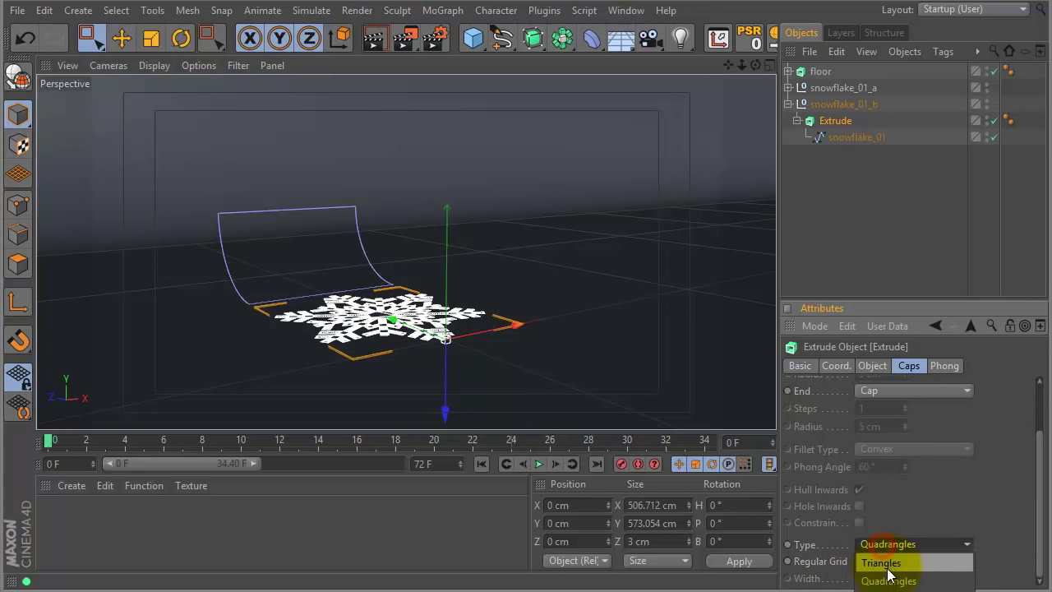
{"action": "left_click", "coordinate": [914, 588]}
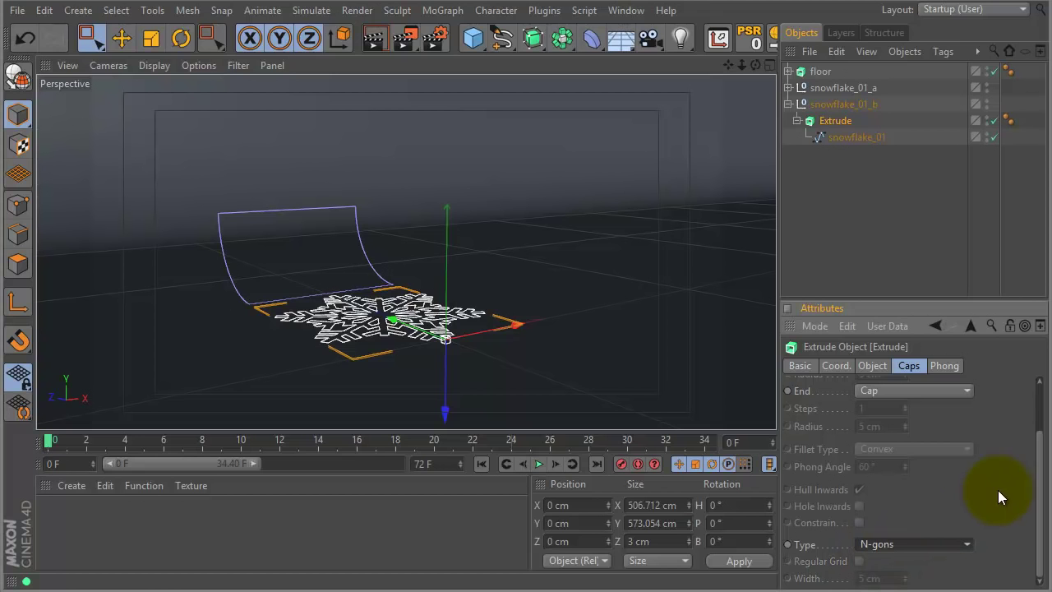
Set the copy's snowflake_01 spline intermediate points to Adaptive
{"action": "left_click", "coordinate": [834, 138]}
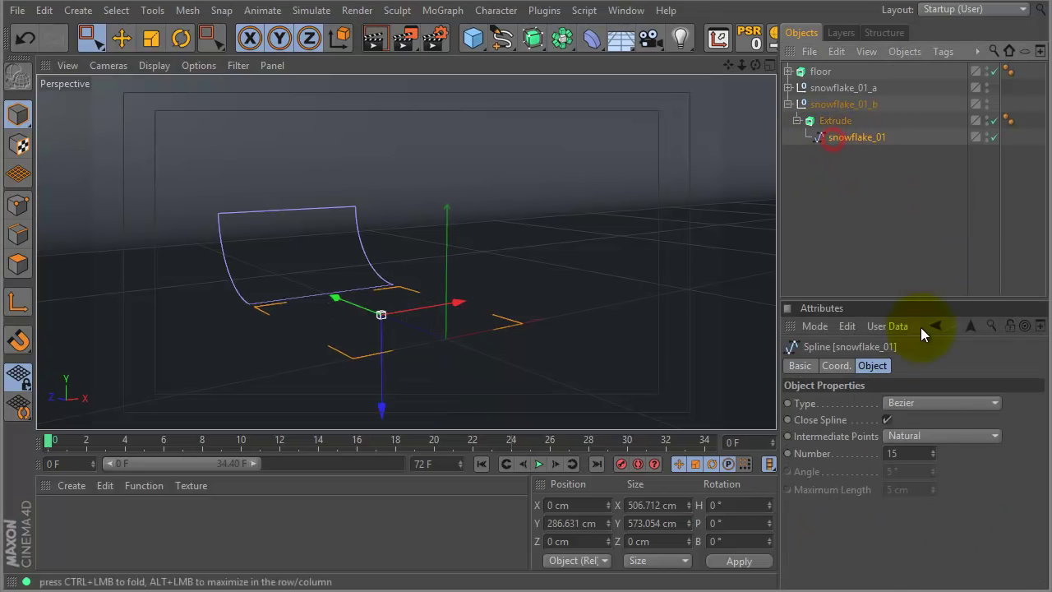
{"action": "left_click", "coordinate": [904, 436]}
{"action": "left_click", "coordinate": [908, 506]}
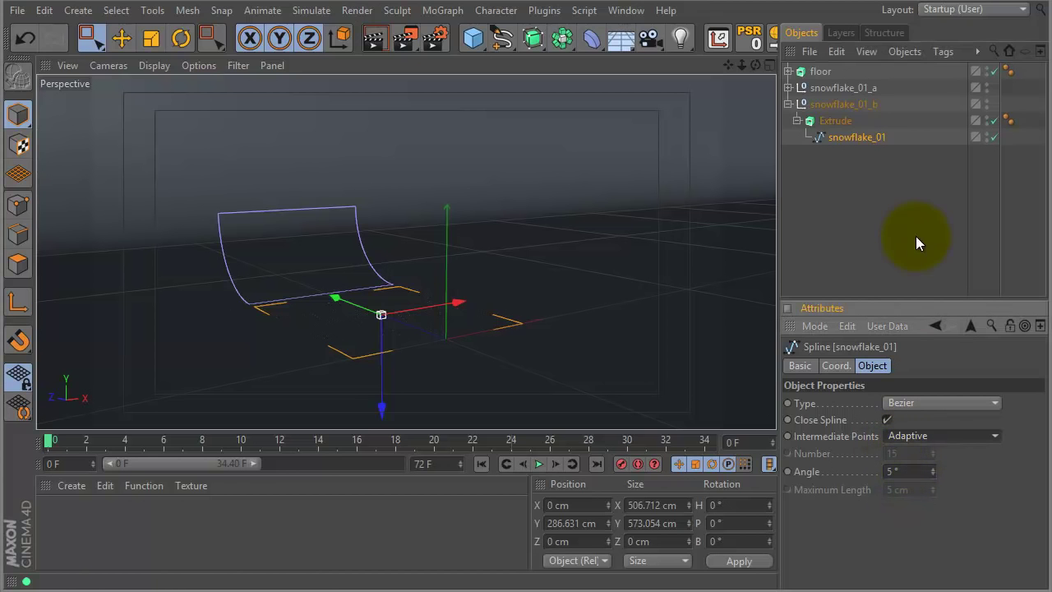
{"action": "left_click", "coordinate": [788, 104]}
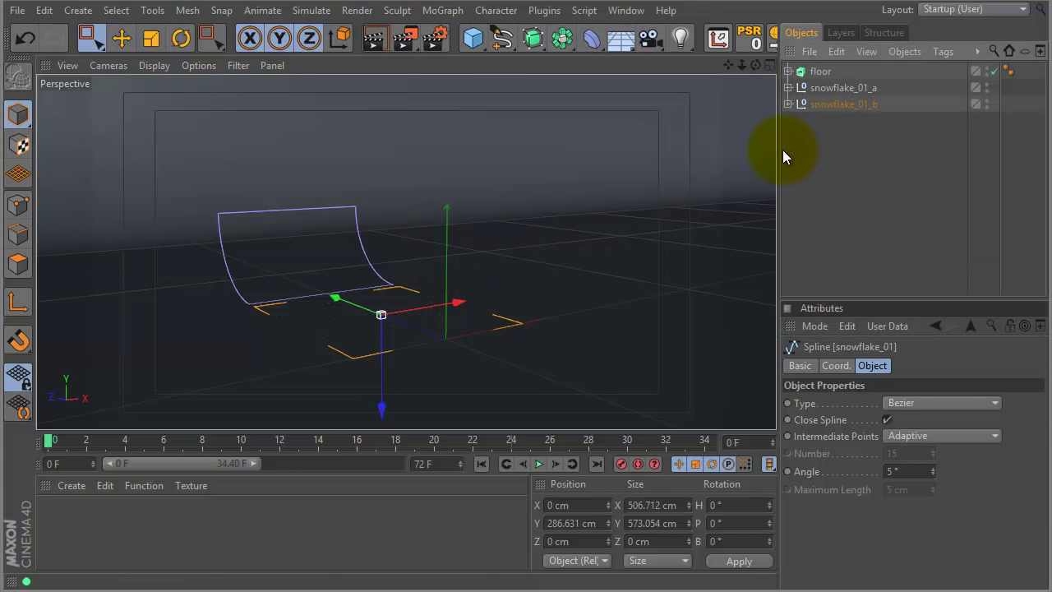
Make snowflake_01_b's Extrude 64 cm deep, shift it to Z −28.834 cm, and list it above snowflake_01_a
{"action": "left_click", "coordinate": [788, 105]}
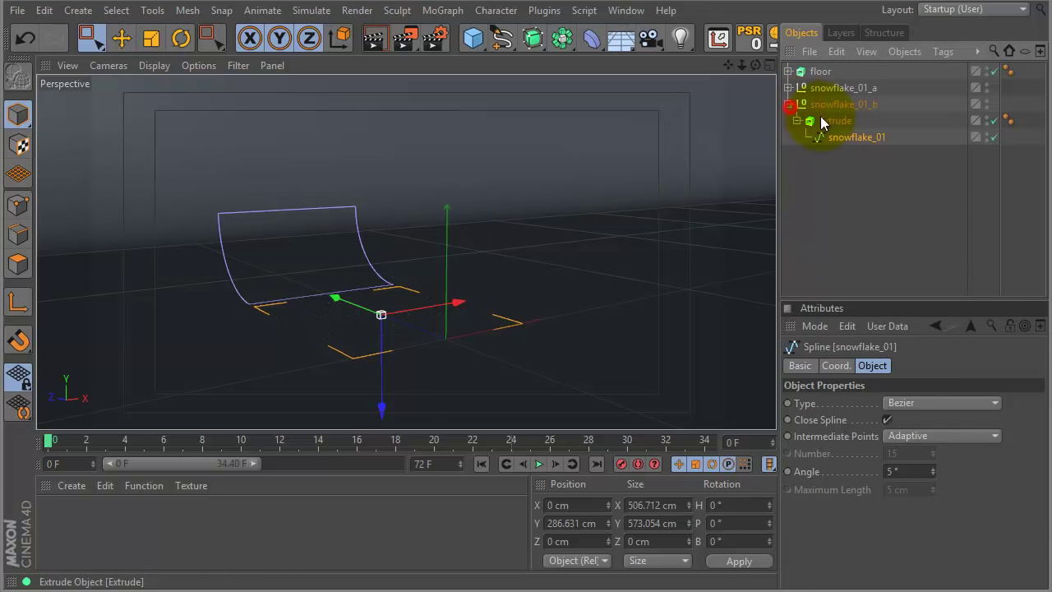
{"action": "left_click", "coordinate": [835, 121]}
{"action": "left_click", "coordinate": [873, 365]}
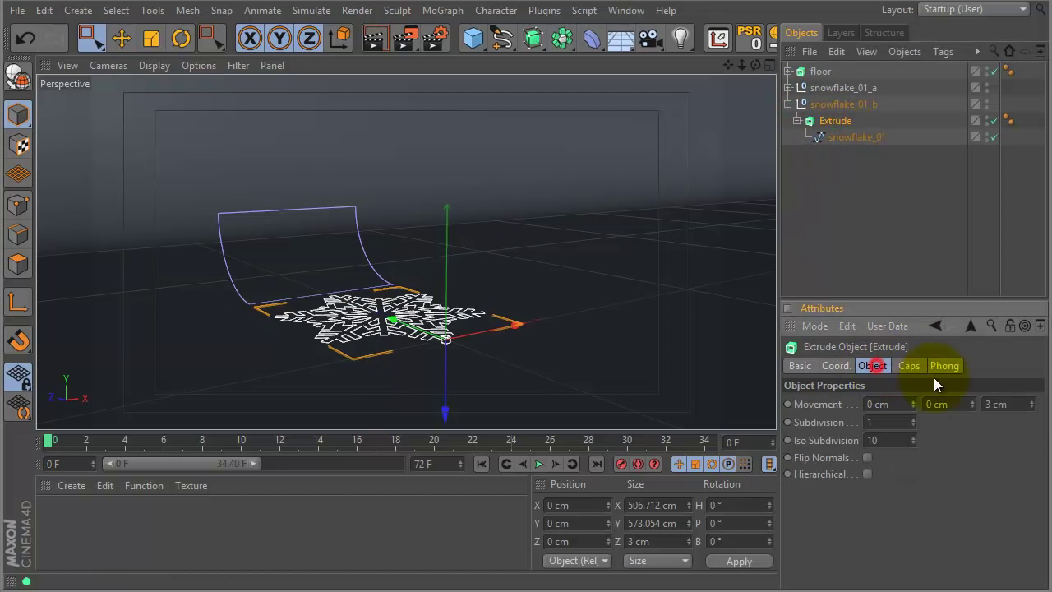
{"action": "left_click_drag", "start_coordinate": [1032, 404], "coordinate": [1033, 353]}
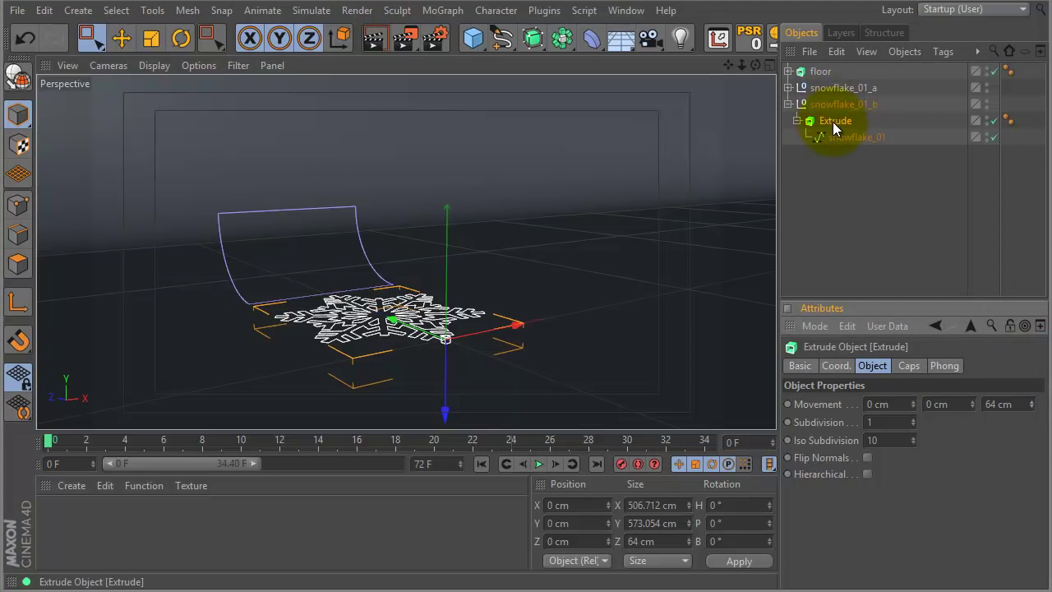
{"action": "left_click_drag", "start_coordinate": [444, 415], "coordinate": [446, 417]}
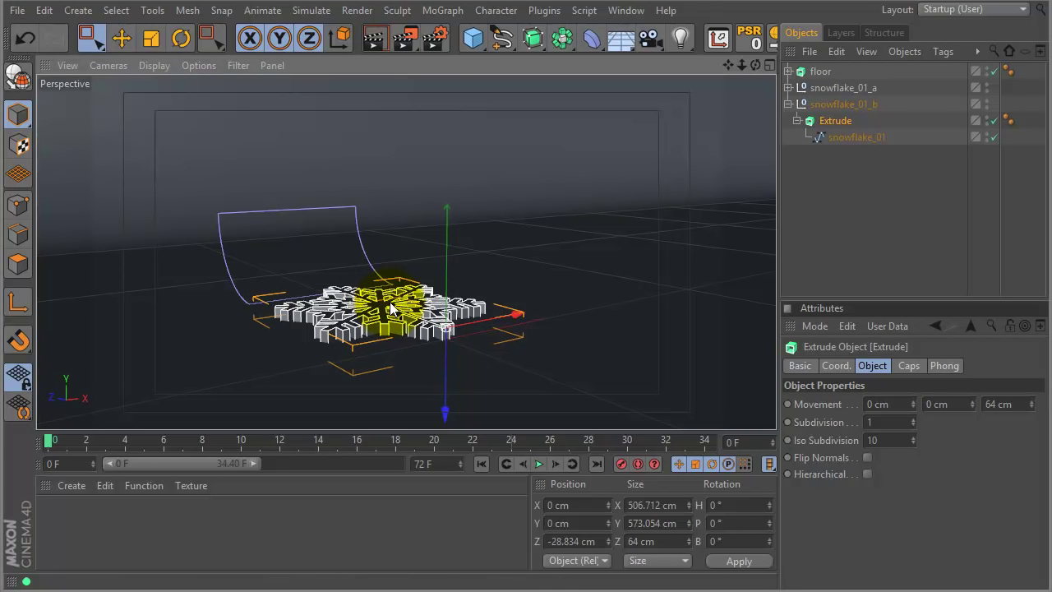
{"action": "left_click", "coordinate": [788, 104]}
{"action": "left_click_drag", "start_coordinate": [824, 104], "coordinate": [821, 79]}
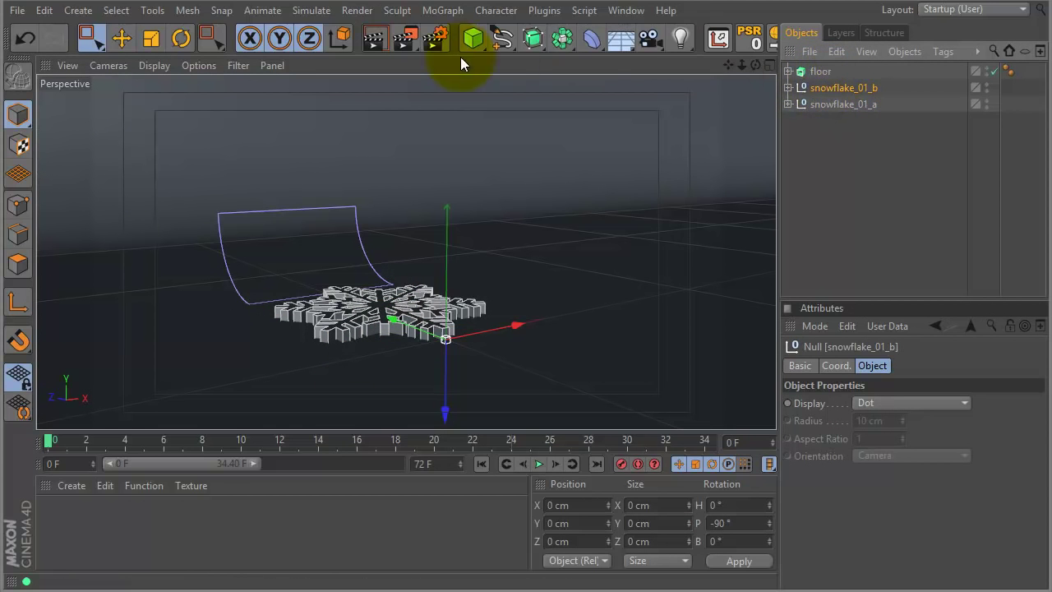
Add a Boole object and place the floor inside it above snowflake_01_b
{"action": "left_click", "coordinate": [573, 41]}
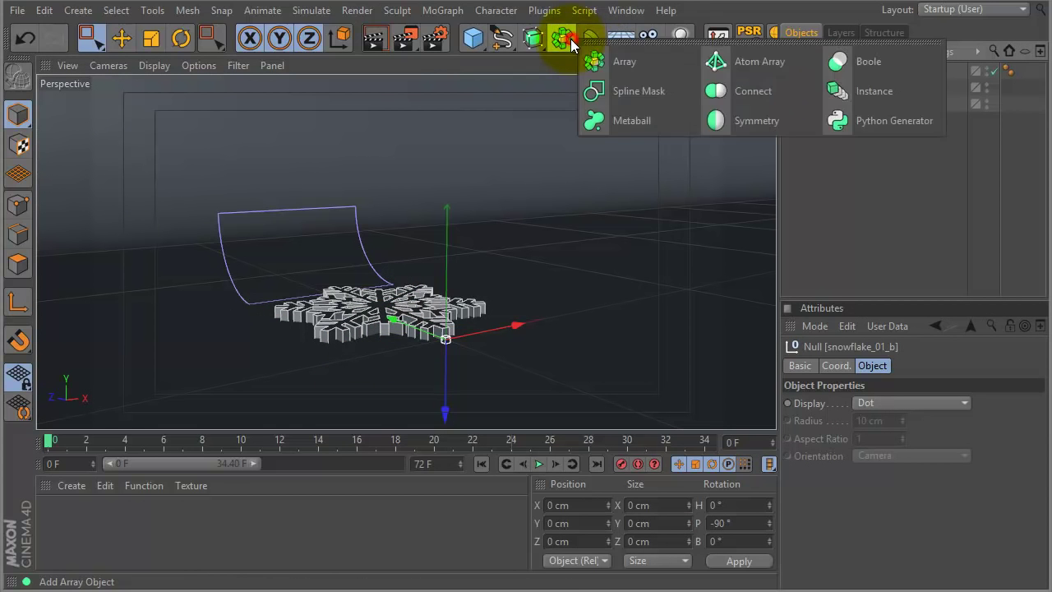
{"action": "left_click", "coordinate": [834, 56]}
{"action": "mouse_move", "coordinate": [817, 87]}
{"action": "left_mouse_down"}
{"action": "mouse_move", "coordinate": [822, 72]}
{"action": "mouse_move", "coordinate": [821, 84]}
{"action": "left_mouse_up"}
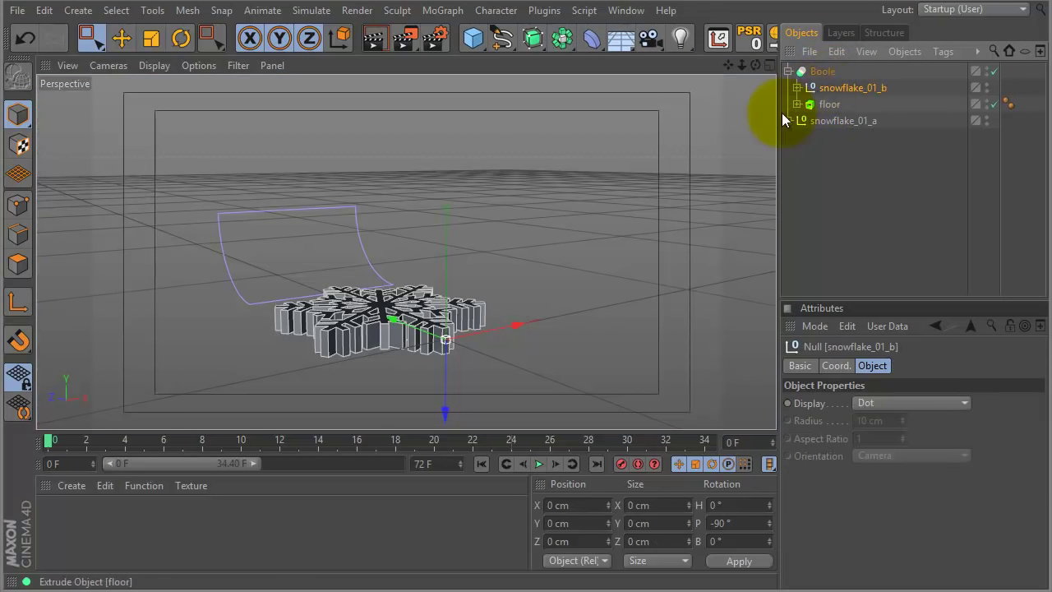
{"action": "left_click", "coordinate": [822, 72]}
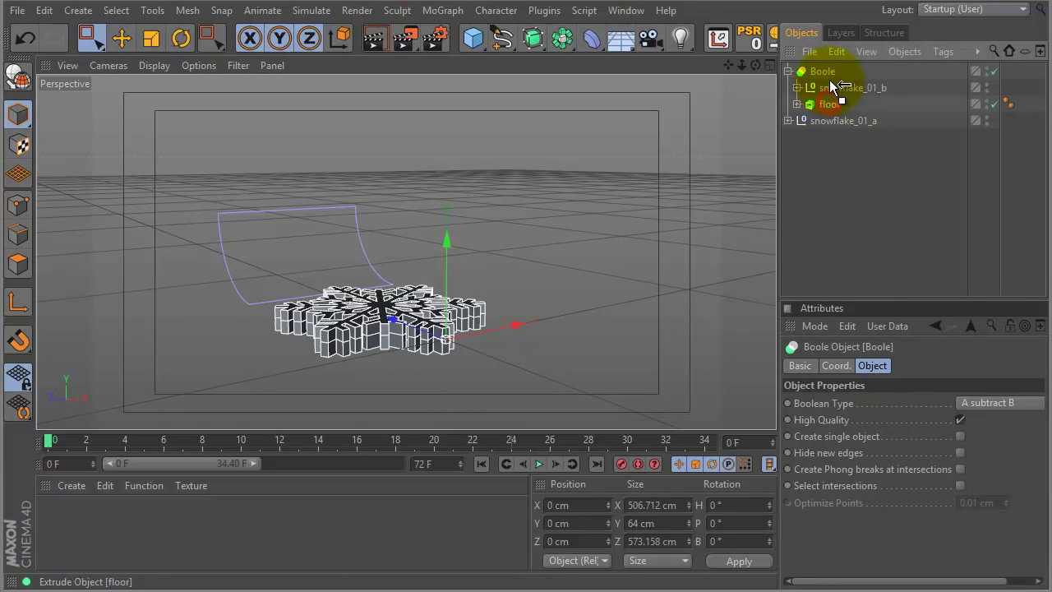
{"action": "left_click_drag", "start_coordinate": [829, 79], "coordinate": [825, 75]}
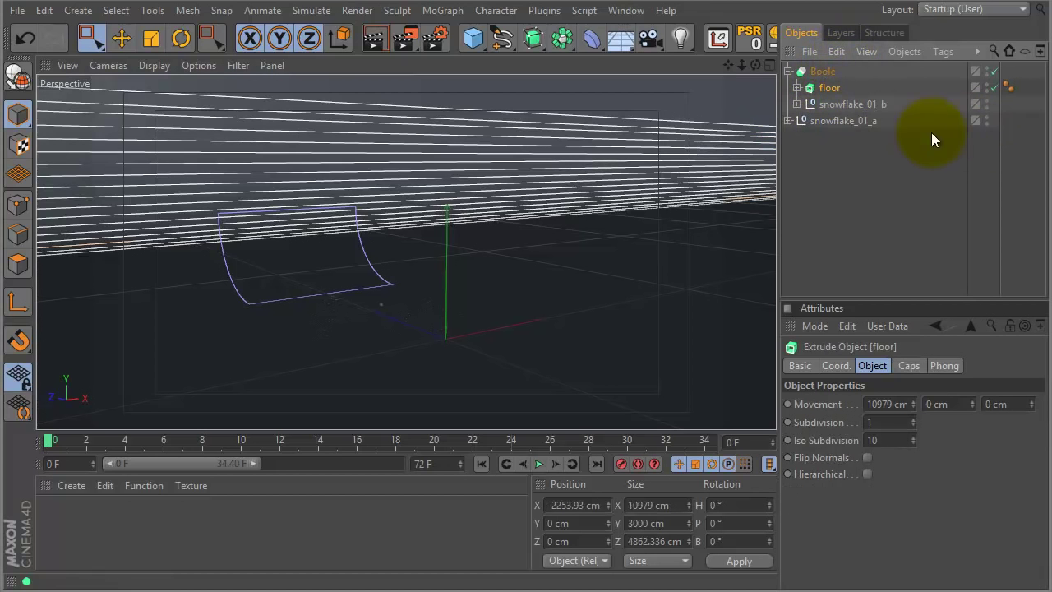
Hide snowflake_01_a in the viewport and orbit down to check the snowflake cut in the floor
{"action": "left_click", "coordinate": [986, 121]}
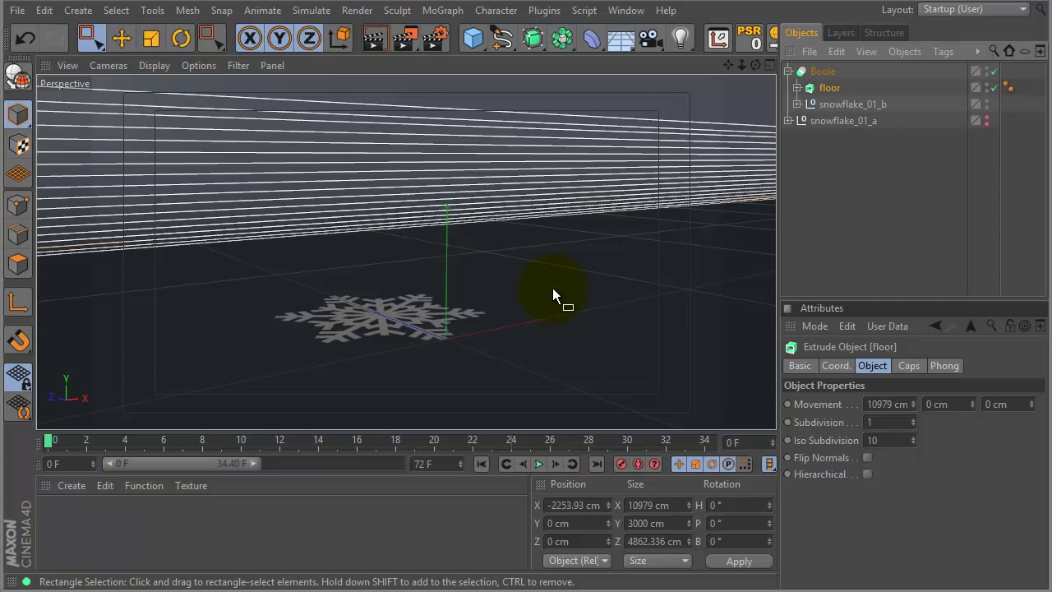
{"action": "left_click_drag", "start_coordinate": [576, 275], "coordinate": [531, 218], "text": "alt"}
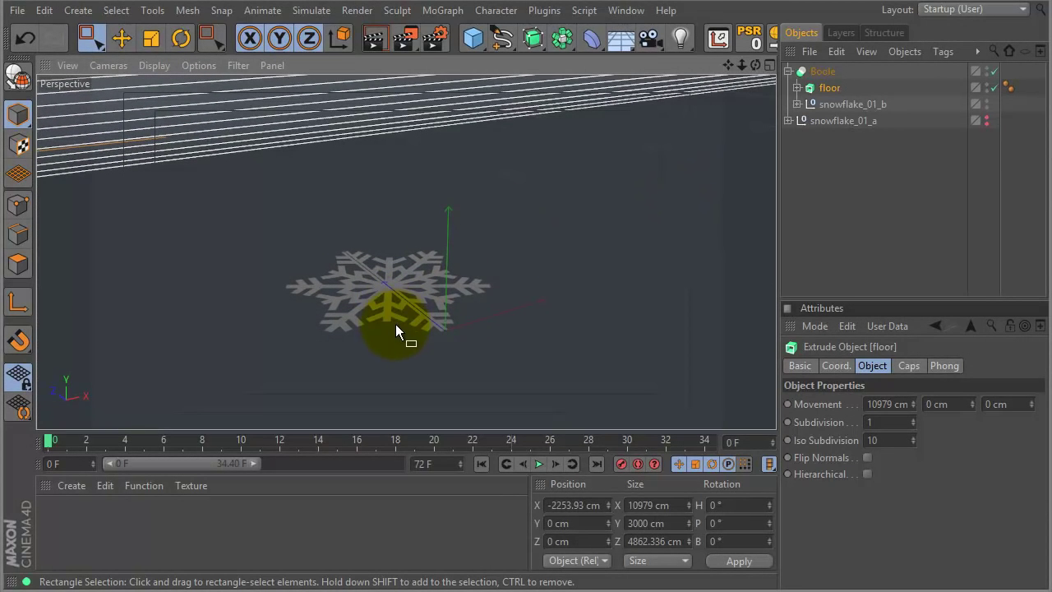
{"action": "left_click", "coordinate": [983, 122]}
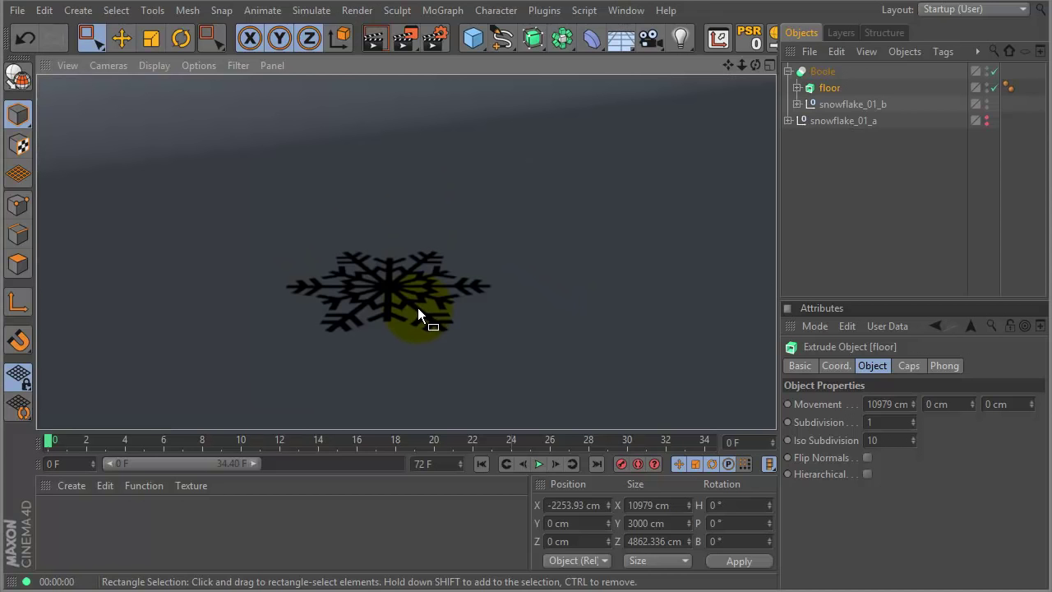
{"action": "left_click", "coordinate": [986, 123]}
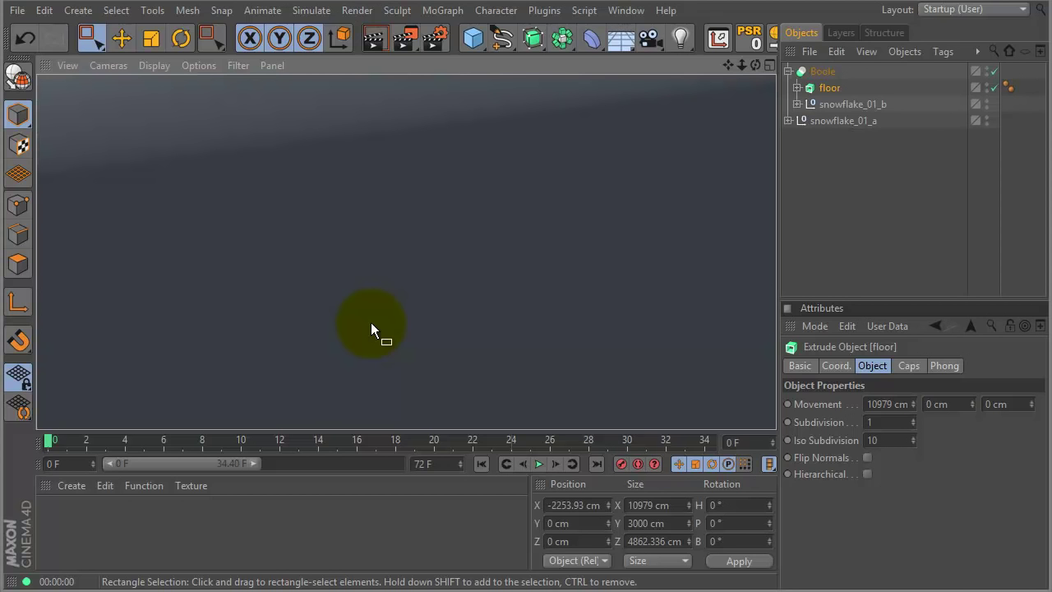
{"action": "key", "text": "ctrl+d"}
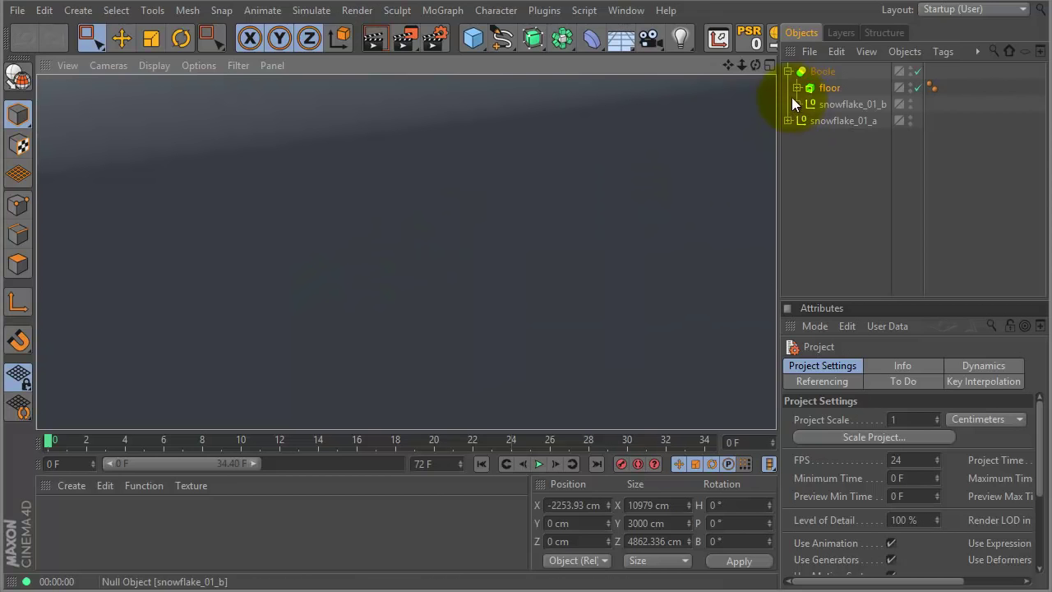
Duplicate snowflake_01_a with copy and paste
{"action": "left_click", "coordinate": [788, 71]}
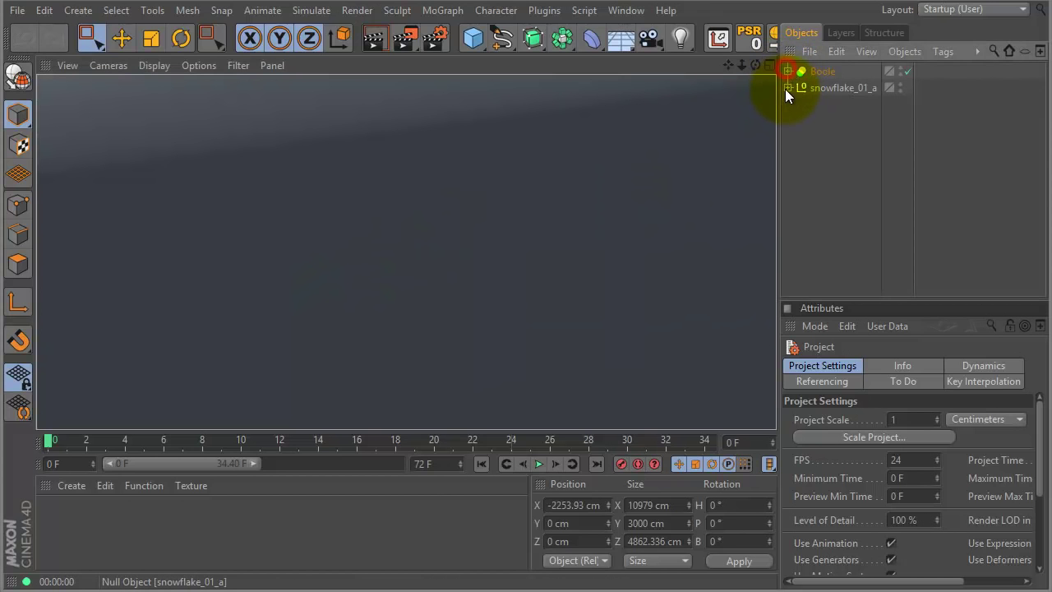
{"action": "left_click", "coordinate": [830, 88]}
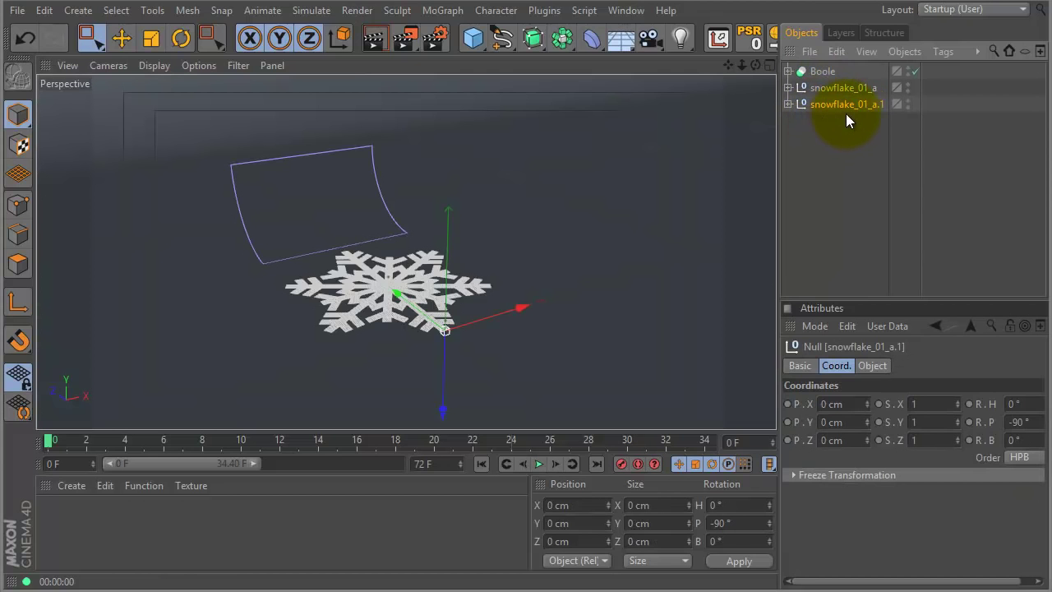
{"action": "key", "text": "ctrl+c"}
{"action": "key", "text": "ctrl+v"}
Rename the duplicate to snowflake_02_b
{"action": "double_click", "coordinate": [847, 105]}
{"action": "key", "text": "End"}
{"action": "key", "text": "BackSpace"}
{"action": "key", "text": "BackSpace"}
{"action": "key", "text": "BackSpace"}
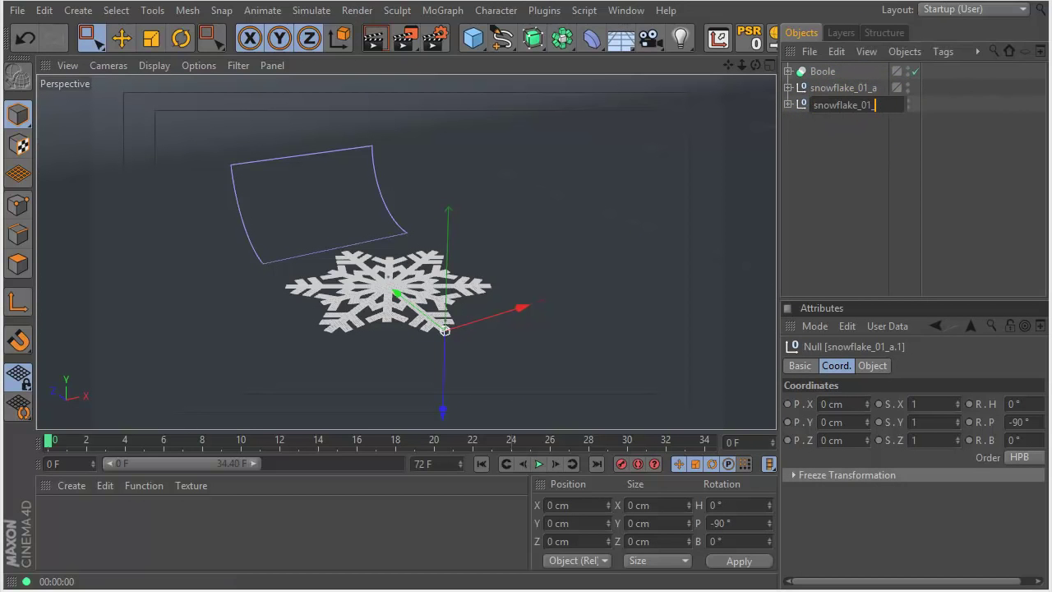
{"action": "key", "text": "BackSpace"}
{"action": "key", "text": "BackSpace"}
{"action": "type", "text": "2_b"}
{"action": "key", "text": "Return"}
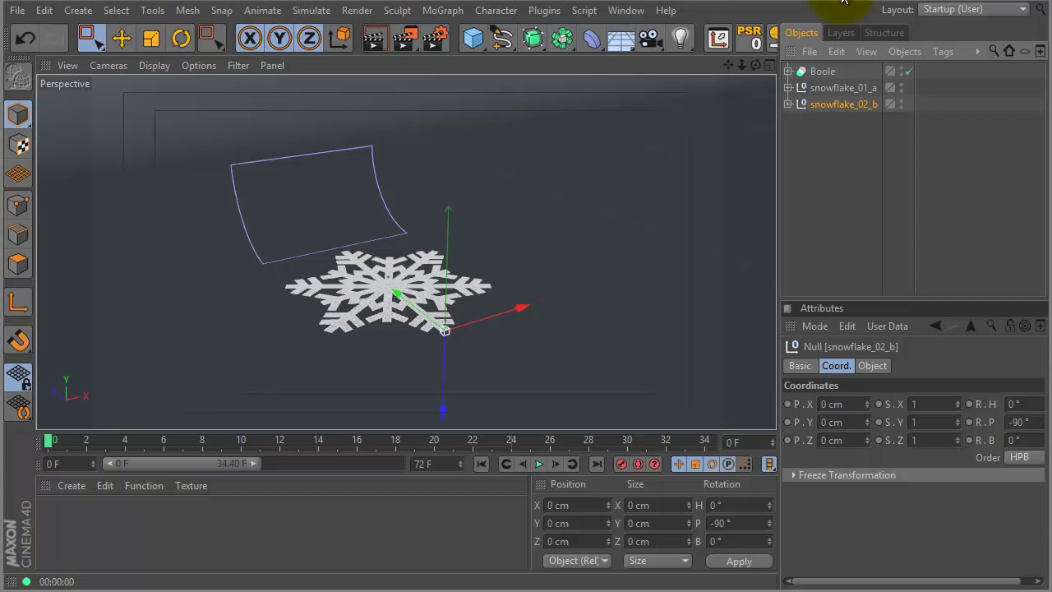
Merge snowflake_02.ai into the scene using the default Illustrator import settings
{"action": "left_click", "coordinate": [808, 51]}
{"action": "left_click", "coordinate": [826, 77]}
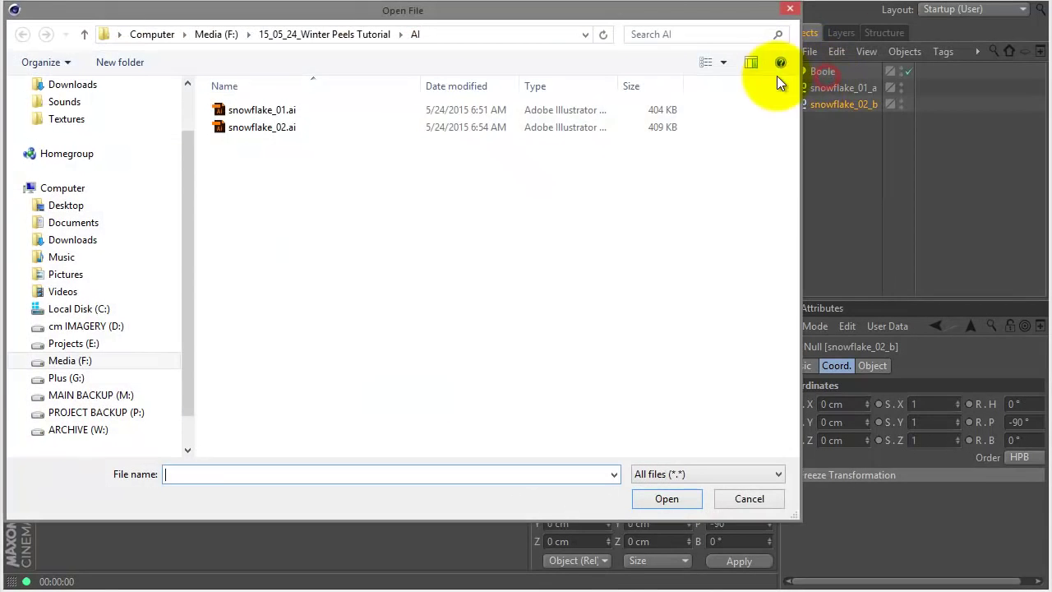
{"action": "double_click", "coordinate": [255, 130]}
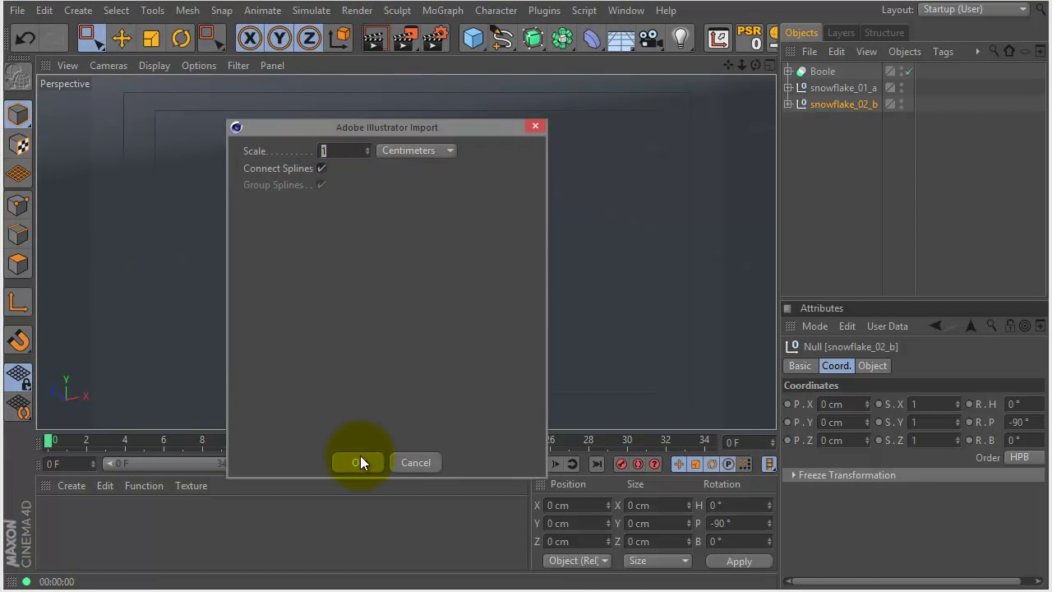
{"action": "left_click", "coordinate": [360, 462]}
{"action": "left_click", "coordinate": [789, 121]}
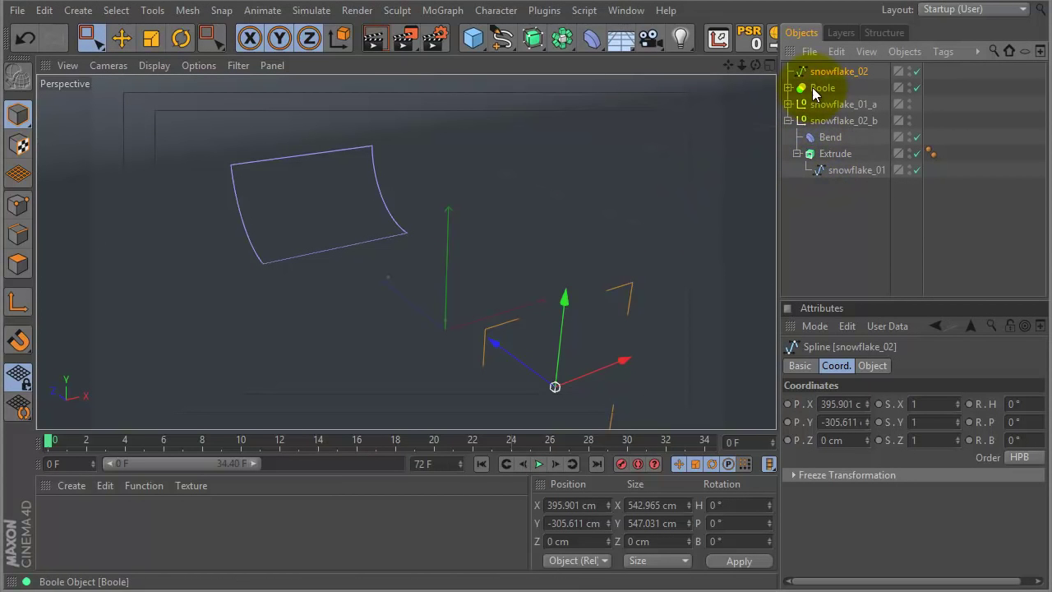
Move the snowflake_02 spline under snowflake_02_b's Extrude and centre its axis to the parent
{"action": "left_click_drag", "start_coordinate": [830, 71], "coordinate": [844, 173]}
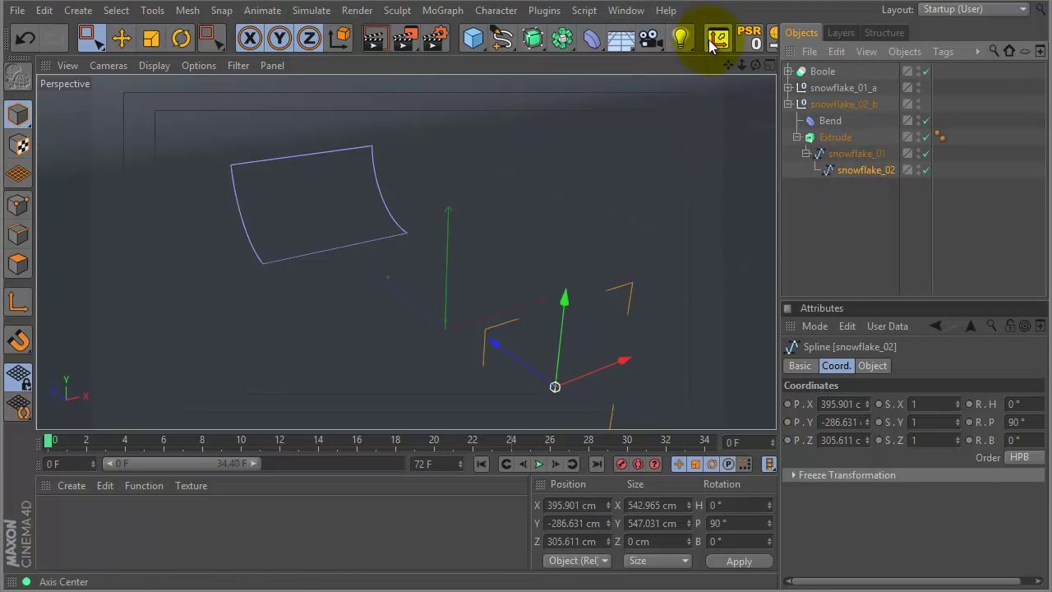
{"action": "left_click", "coordinate": [150, 13]}
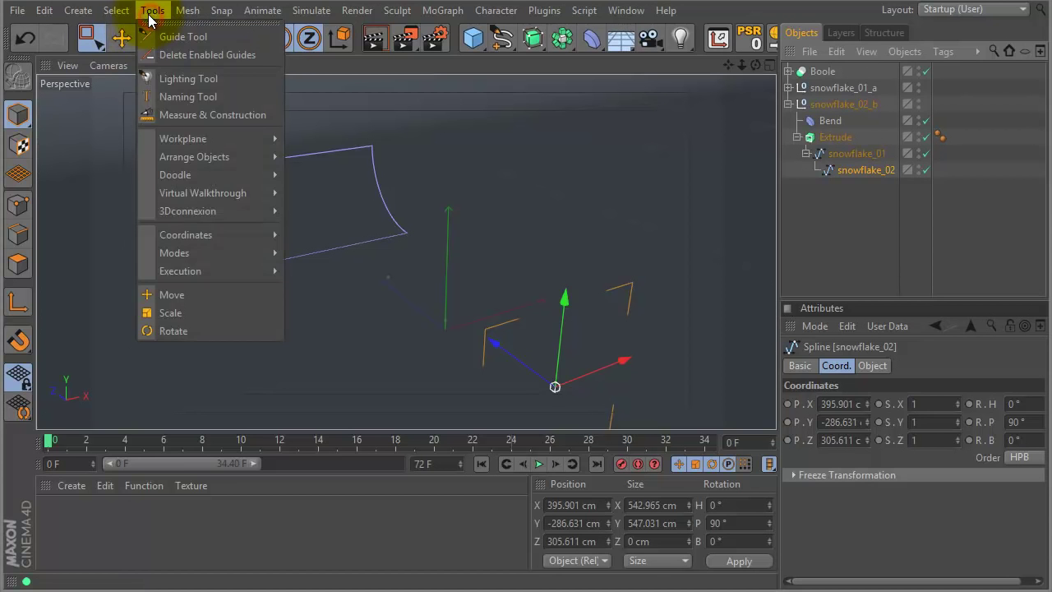
{"action": "mouse_move", "coordinate": [189, 11]}
{"action": "mouse_move", "coordinate": [207, 175]}
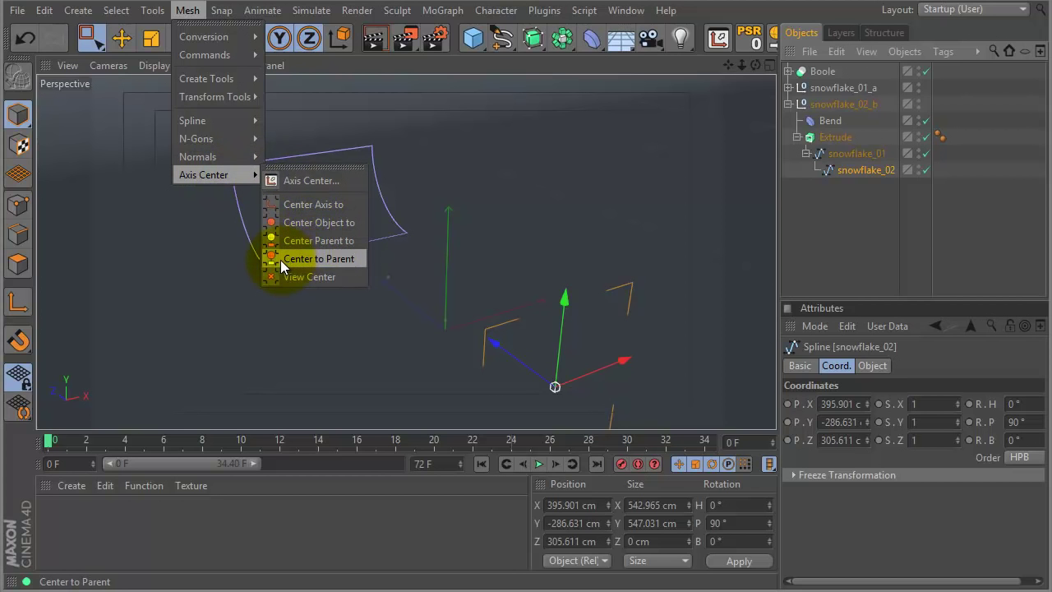
{"action": "left_click", "coordinate": [311, 259]}
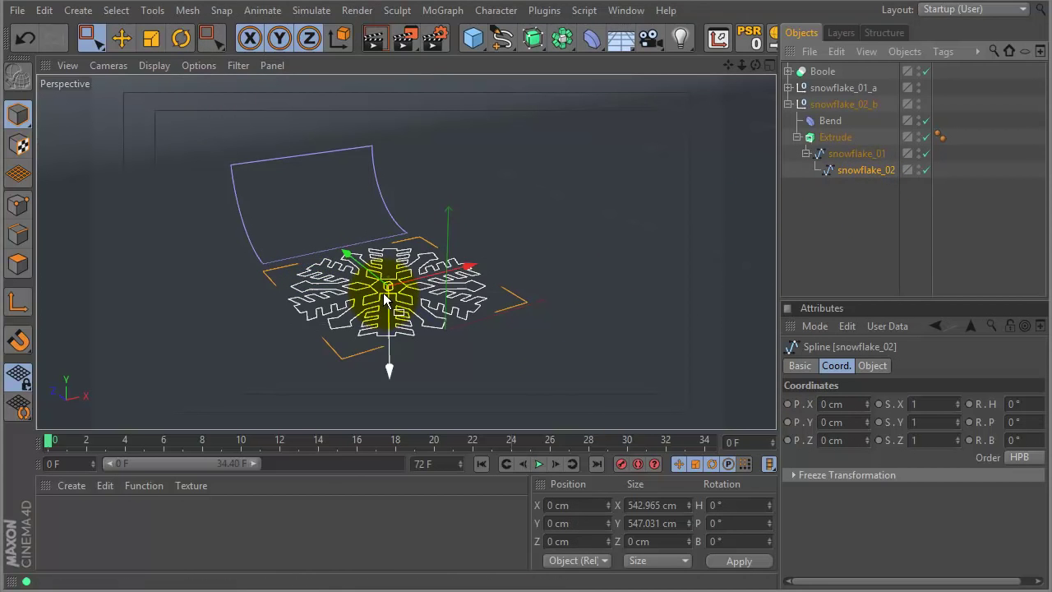
{"action": "left_click_drag", "start_coordinate": [855, 172], "coordinate": [837, 149]}
Delete the old snowflake_01 spline, preview the bend at frame 10, and select snowflake_02_b
{"action": "left_click", "coordinate": [848, 170]}
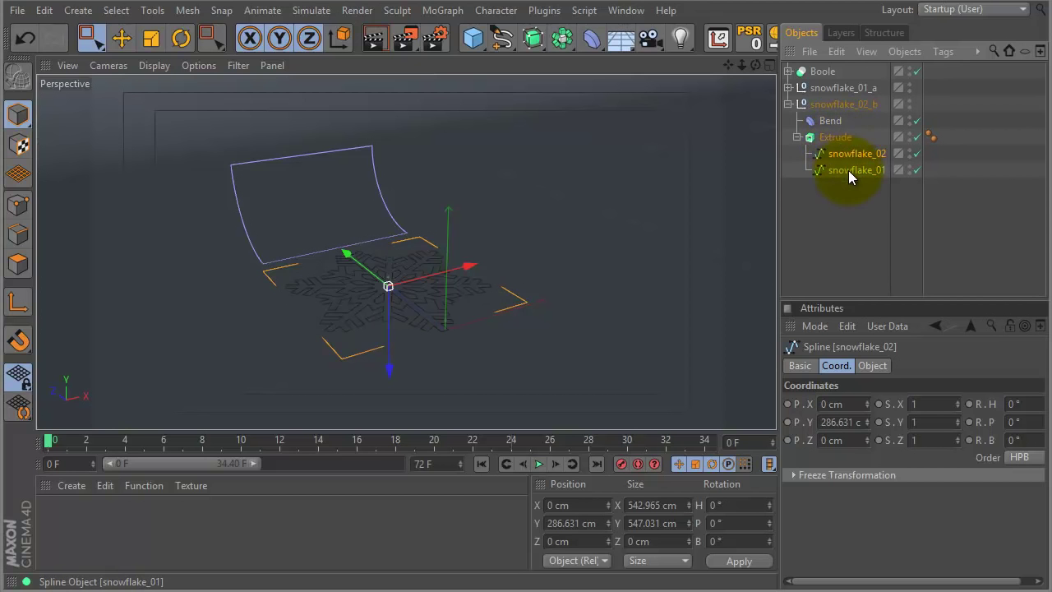
{"action": "key", "text": "Delete"}
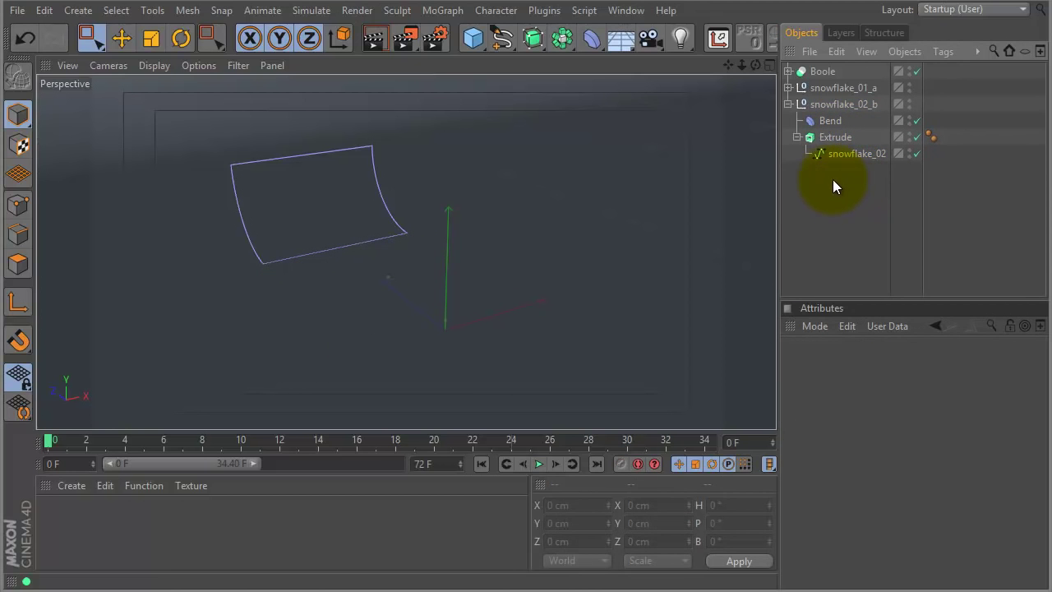
{"action": "mouse_move", "coordinate": [54, 443]}
{"action": "left_mouse_down"}
{"action": "mouse_move", "coordinate": [318, 428]}
{"action": "mouse_move", "coordinate": [556, 388]}
{"action": "mouse_move", "coordinate": [150, 420]}
{"action": "mouse_move", "coordinate": [45, 445]}
{"action": "left_mouse_up"}
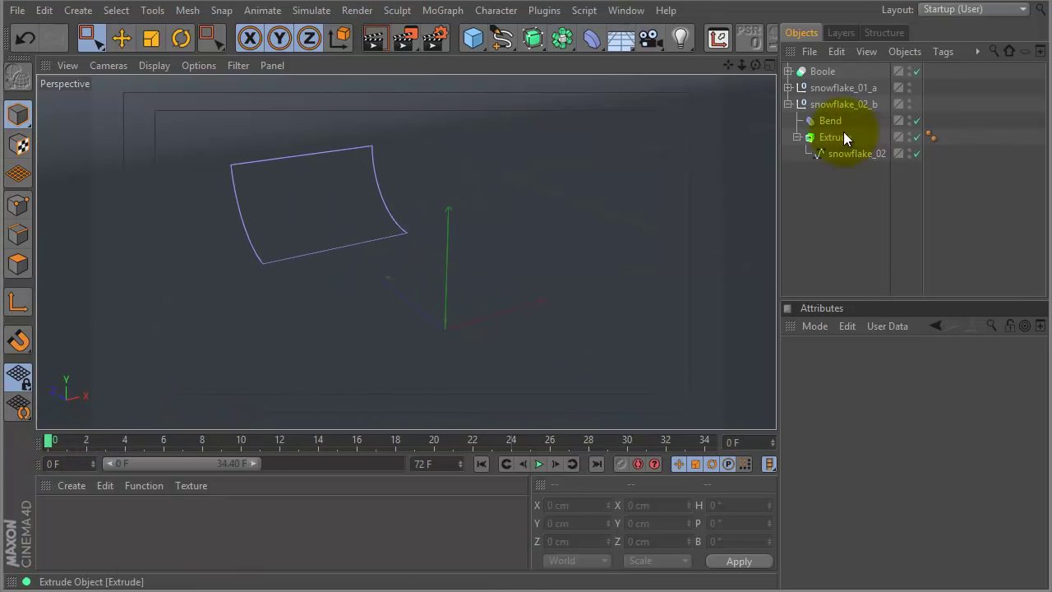
{"action": "left_click", "coordinate": [787, 103]}
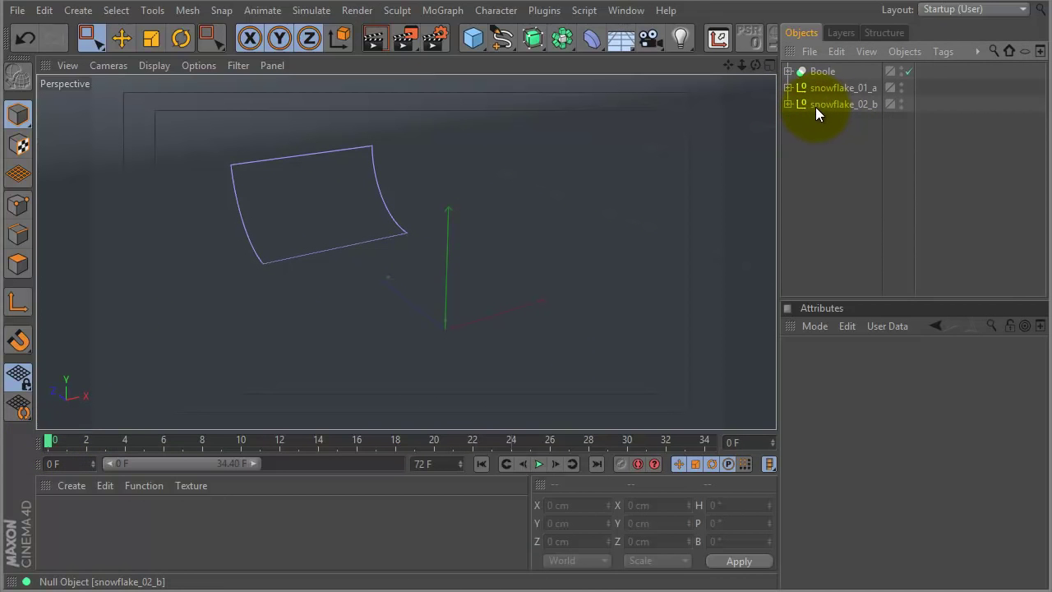
{"action": "left_click", "coordinate": [831, 103]}
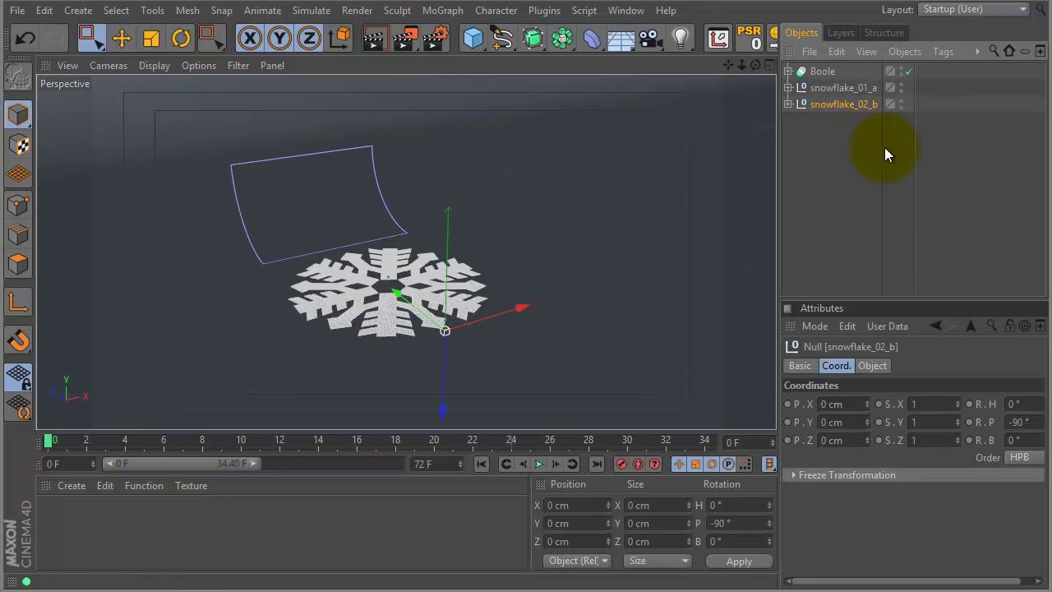
Switch to the Move tool and a zoomed-in Top view
{"action": "left_click_drag", "start_coordinate": [914, 144], "coordinate": [952, 144]}
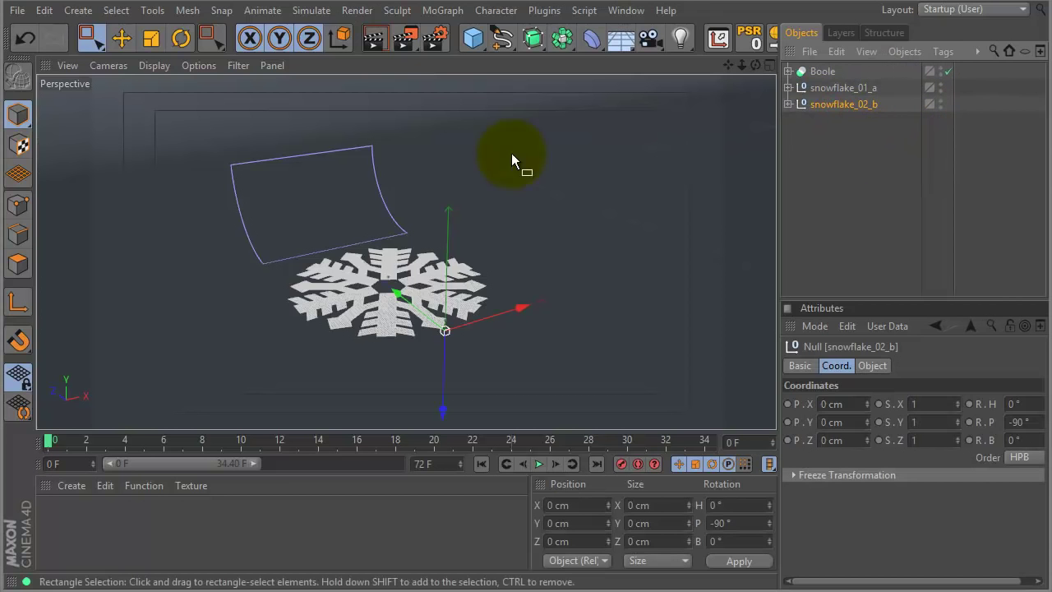
{"action": "left_click", "coordinate": [122, 39]}
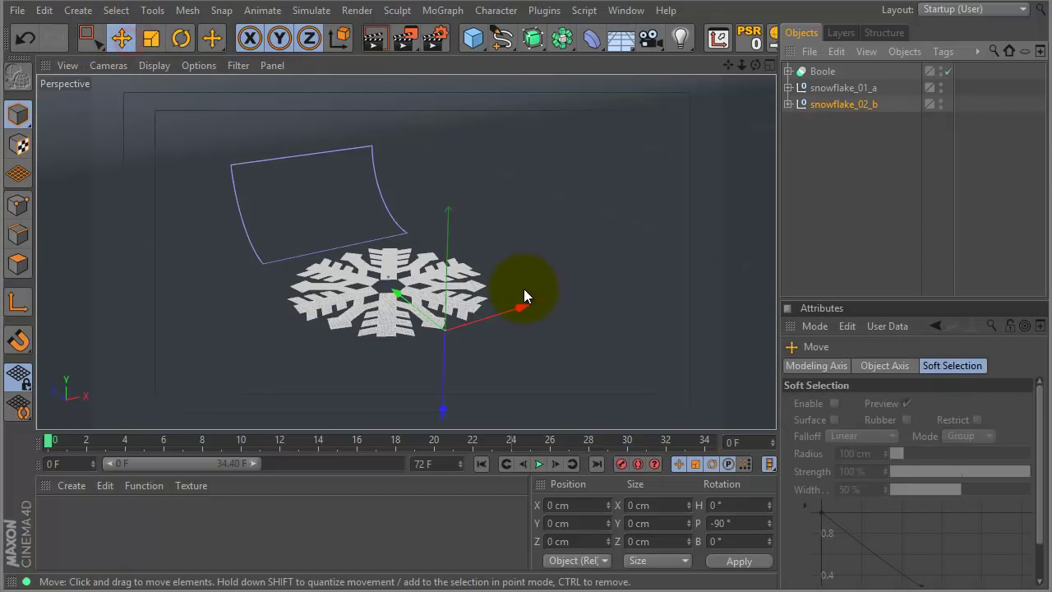
{"action": "middle_click", "coordinate": [575, 256]}
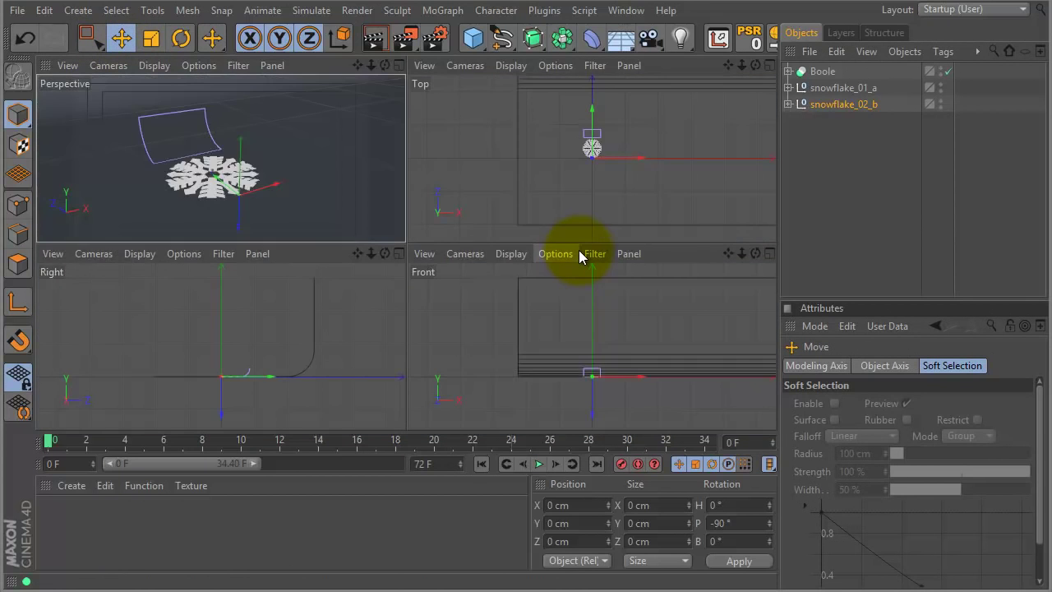
{"action": "middle_click", "coordinate": [577, 252]}
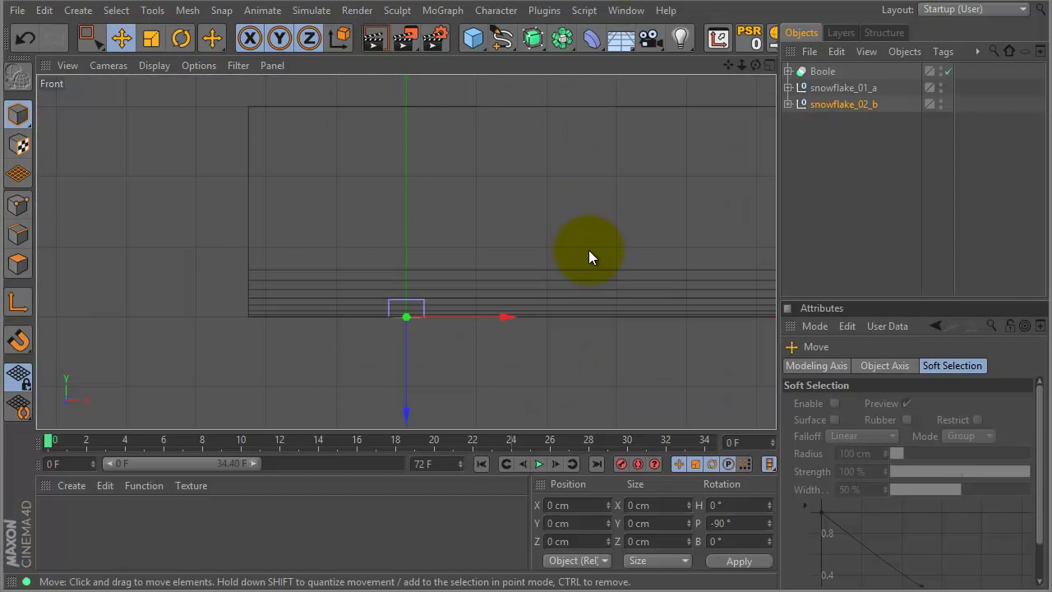
{"action": "key", "text": "F3"}
{"action": "key", "text": "F2"}
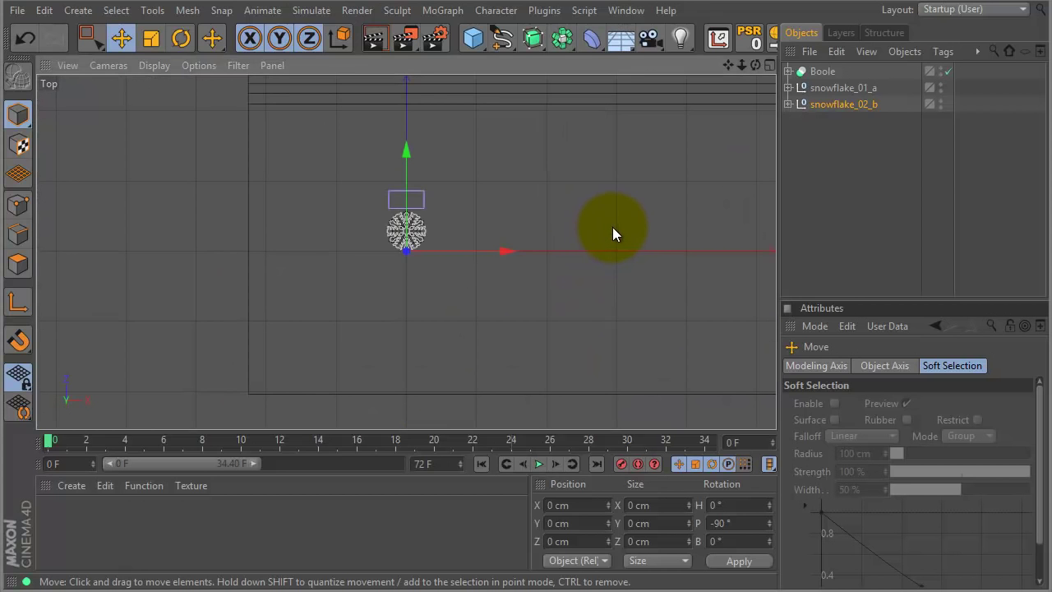
{"action": "scroll", "coordinate": [551, 266], "scroll_direction": "up", "scroll_amount": 5}
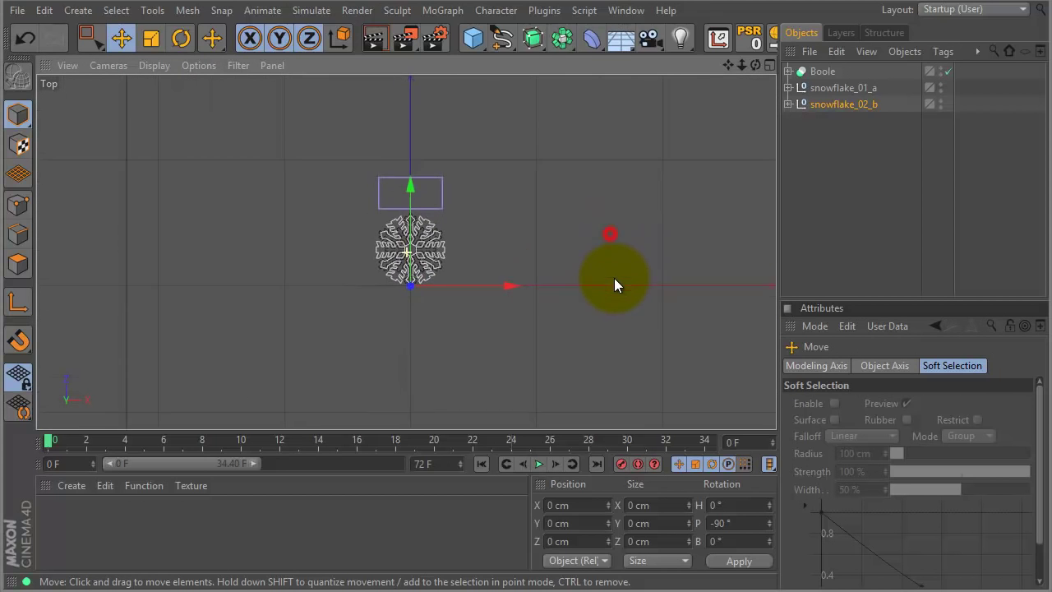
{"action": "scroll", "coordinate": [625, 309], "scroll_direction": "up", "scroll_amount": 1}
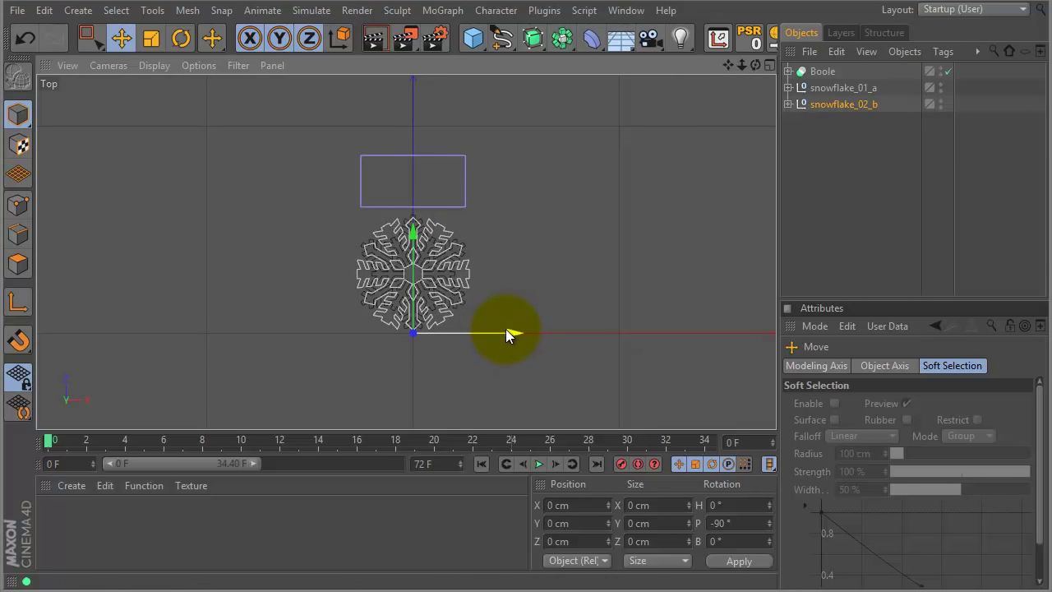
Drag snowflake_02_b to X 800 cm and Z 400 cm
{"action": "left_click_drag", "start_coordinate": [511, 331], "coordinate": [672, 319]}
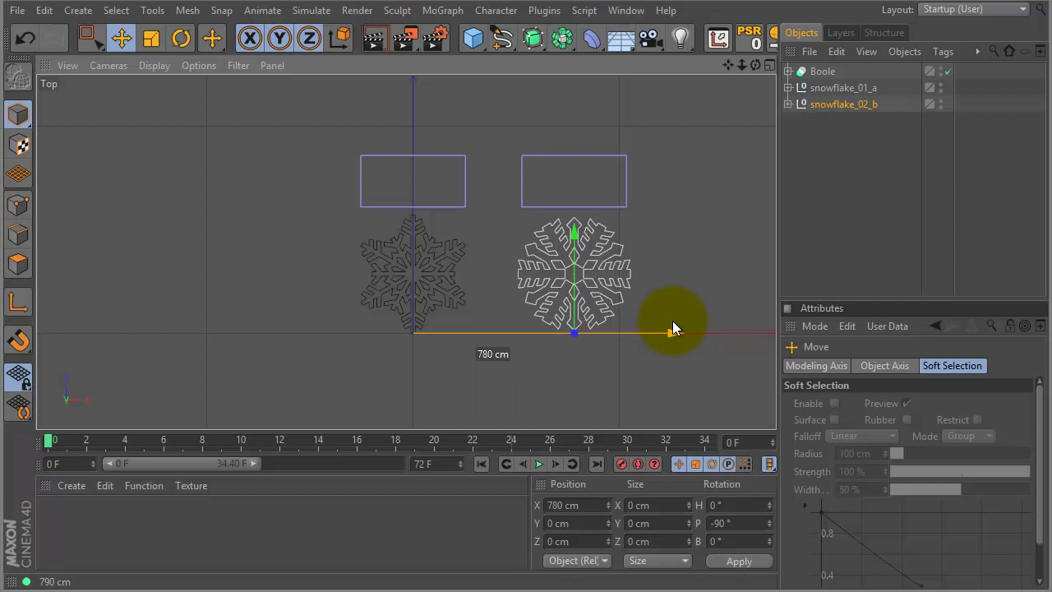
{"action": "left_click_drag", "start_coordinate": [672, 320], "coordinate": [675, 319]}
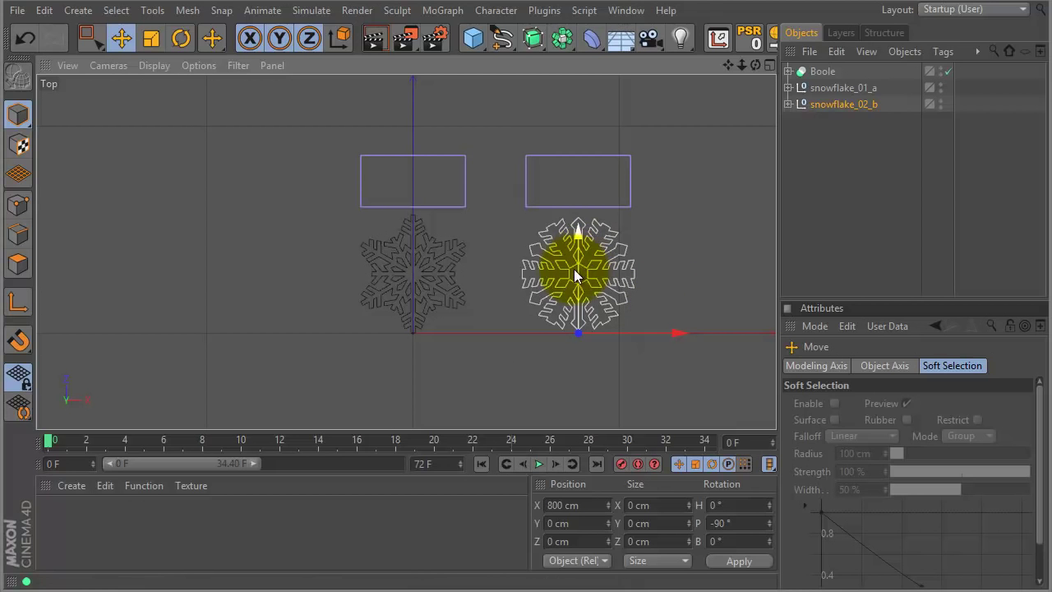
{"action": "left_click_drag", "start_coordinate": [576, 275], "coordinate": [571, 191]}
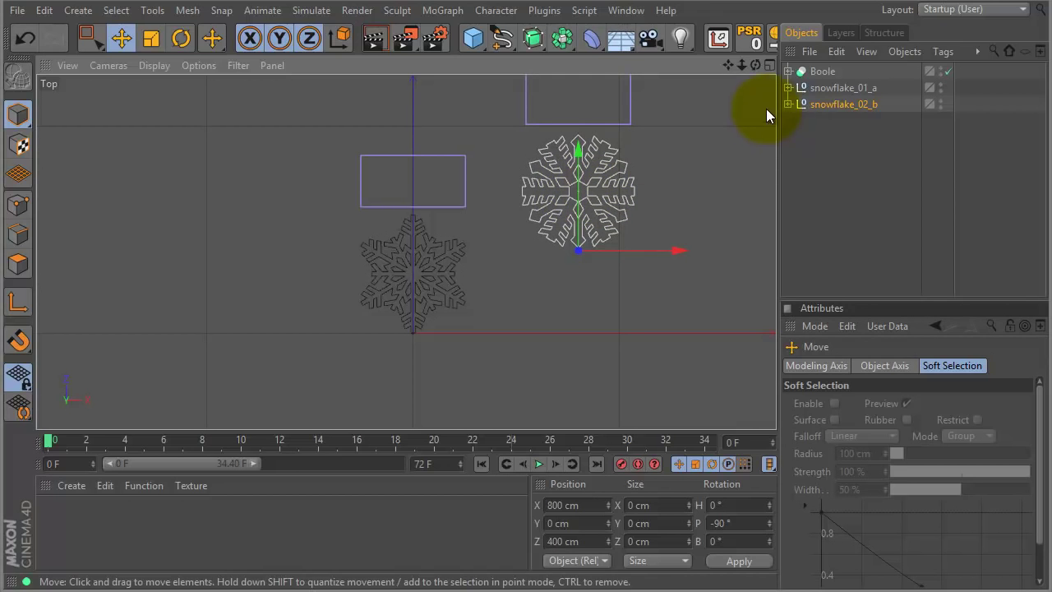
{"action": "left_click", "coordinate": [788, 105]}
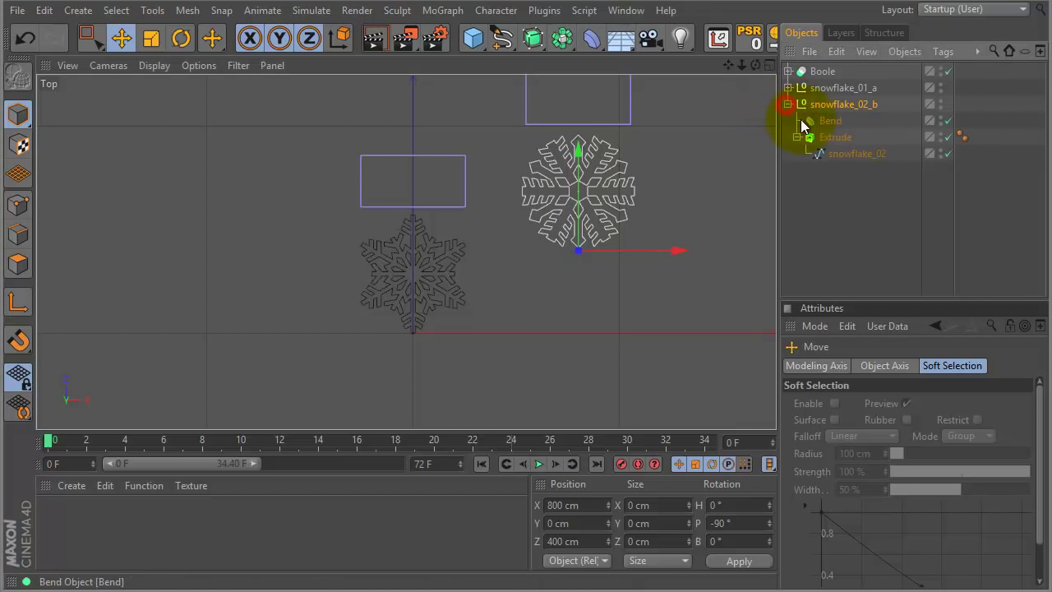
Select the snowflake_02_b group and enter a scale of 0.75 in its Coord. settings
{"action": "left_click", "coordinate": [842, 158]}
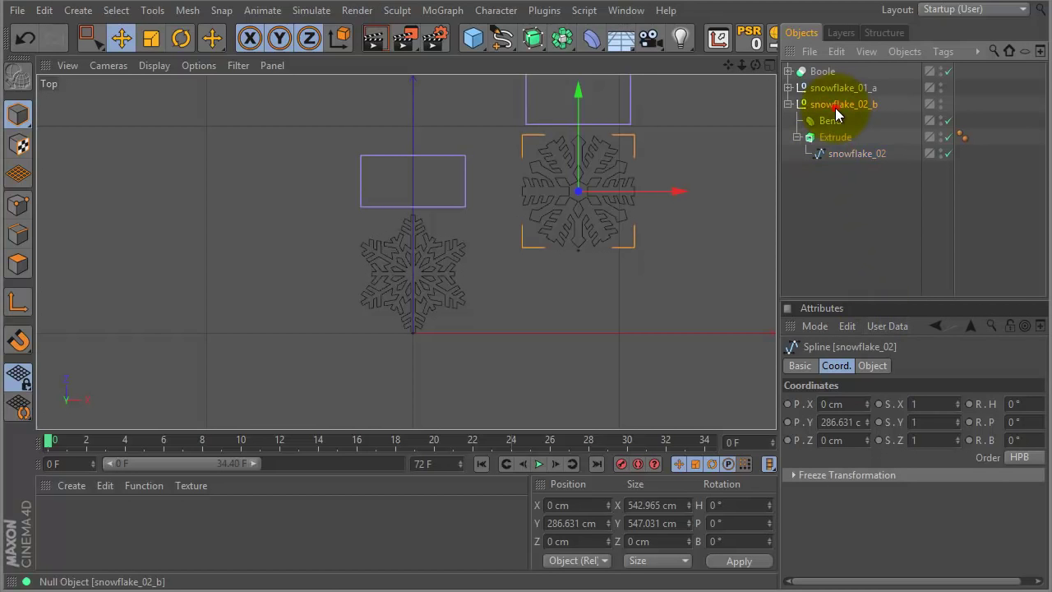
{"action": "left_click", "coordinate": [835, 106]}
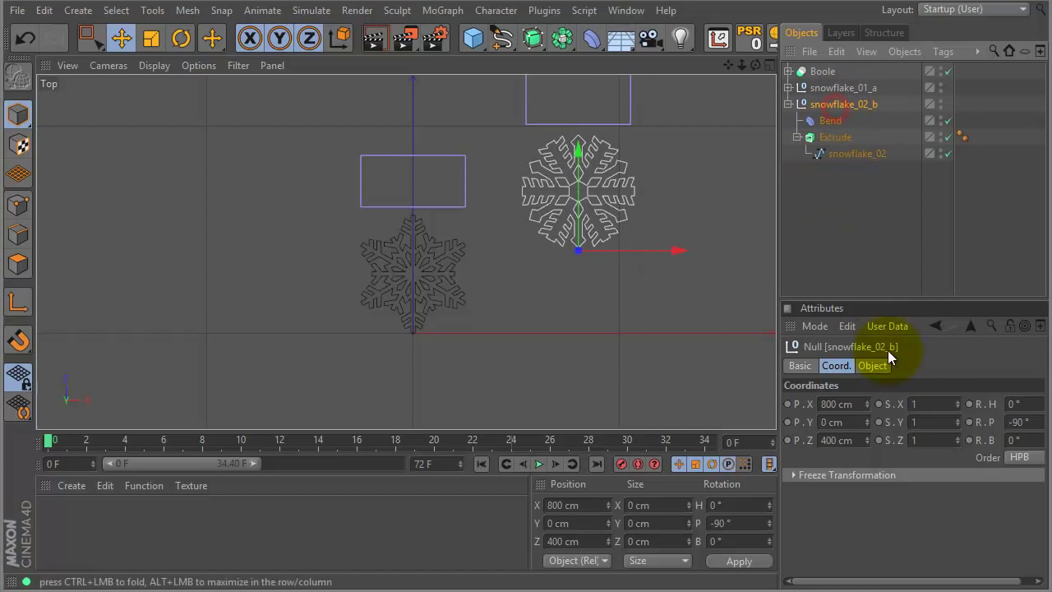
{"action": "left_click", "coordinate": [930, 404]}
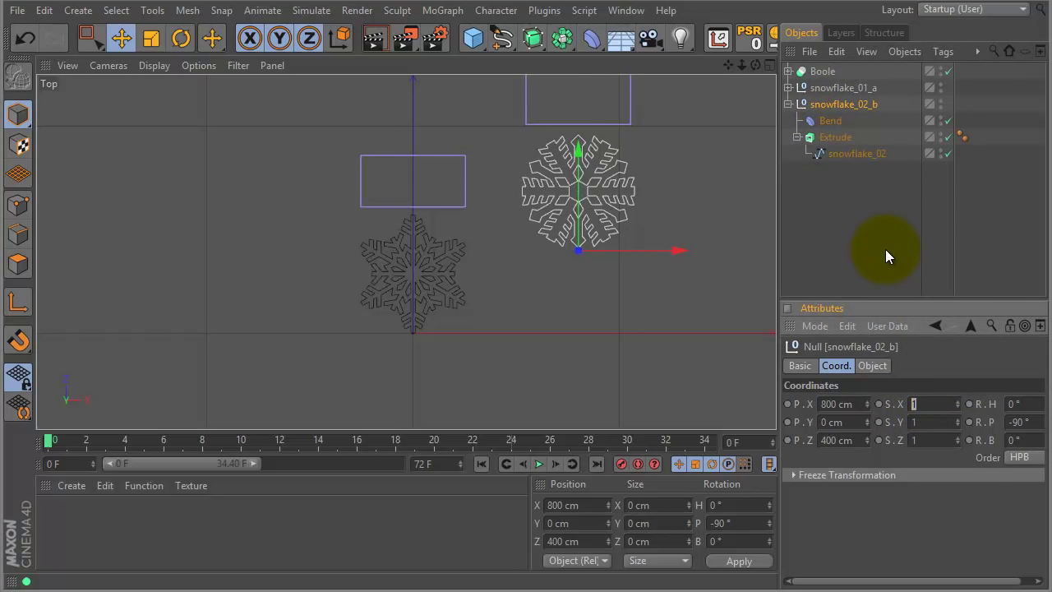
{"action": "type", "text": ".75"}
{"action": "key", "text": "Tab"}
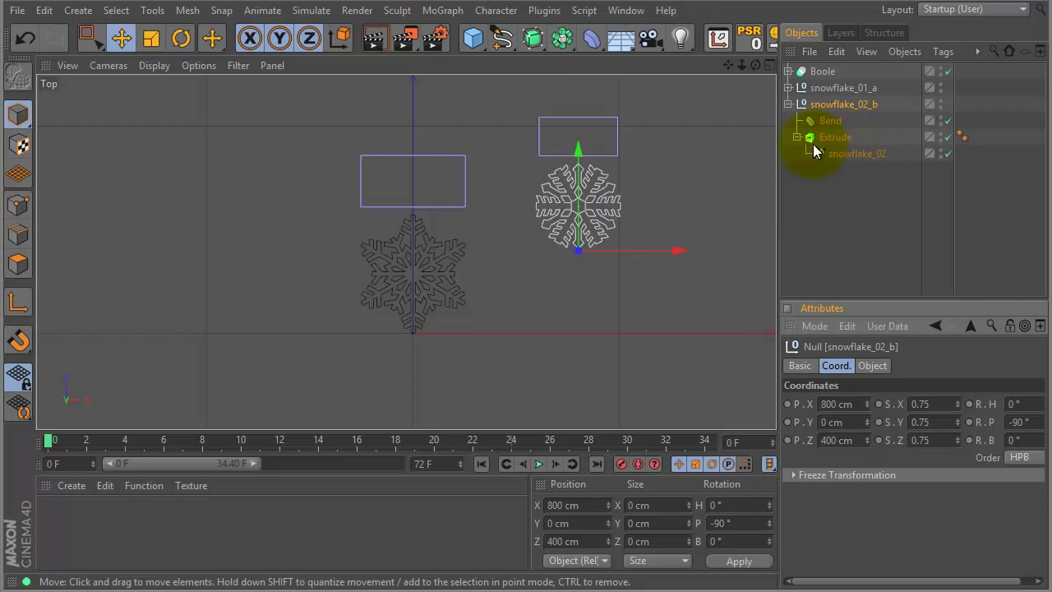
Rename snowflake_02_b to snowflake_02_a
{"action": "left_click", "coordinate": [789, 105]}
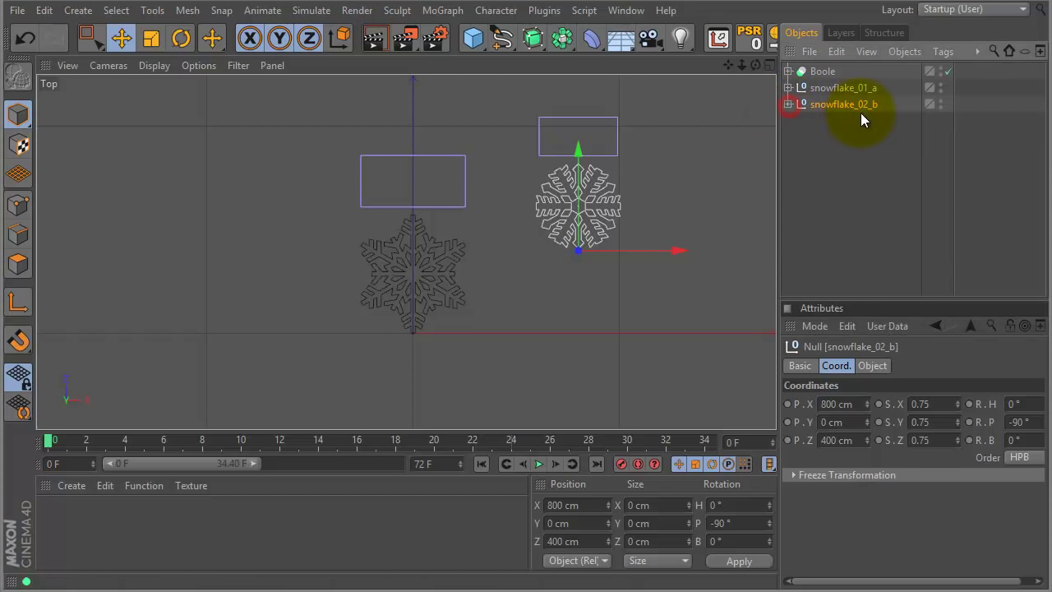
{"action": "double_click", "coordinate": [864, 102]}
{"action": "left_click", "coordinate": [886, 105]}
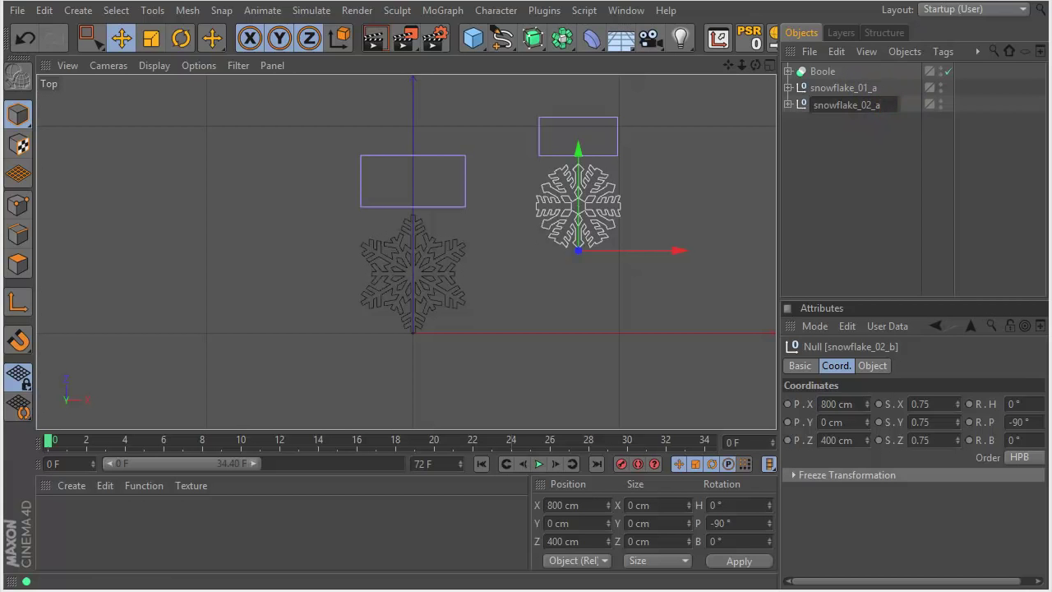
{"action": "key", "text": "Return"}
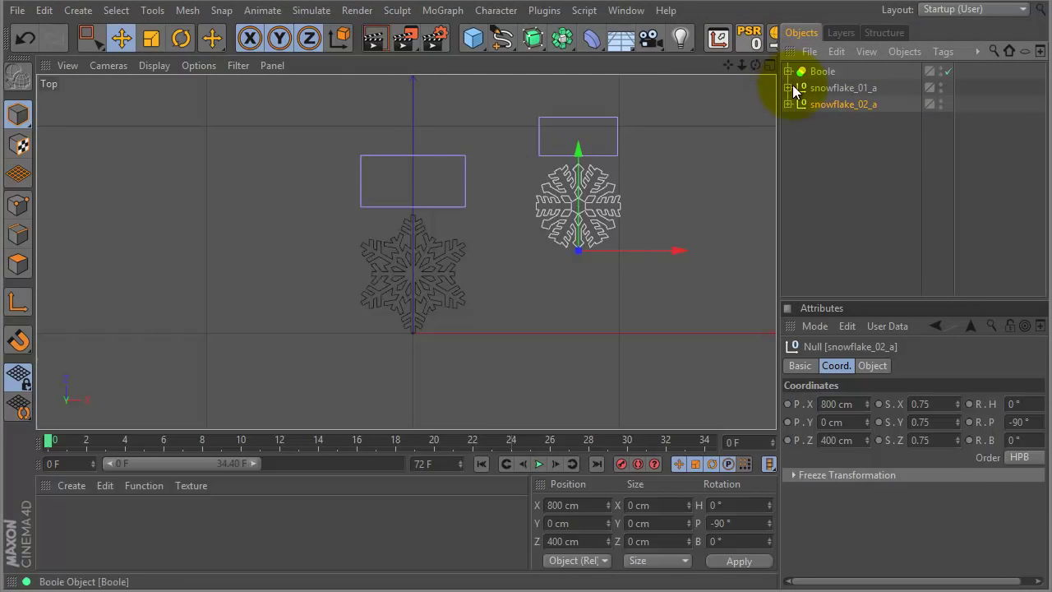
Duplicate snowflake_02_a and name the copy snowflake_03_a
{"action": "left_click_drag", "start_coordinate": [838, 105], "coordinate": [831, 128]}
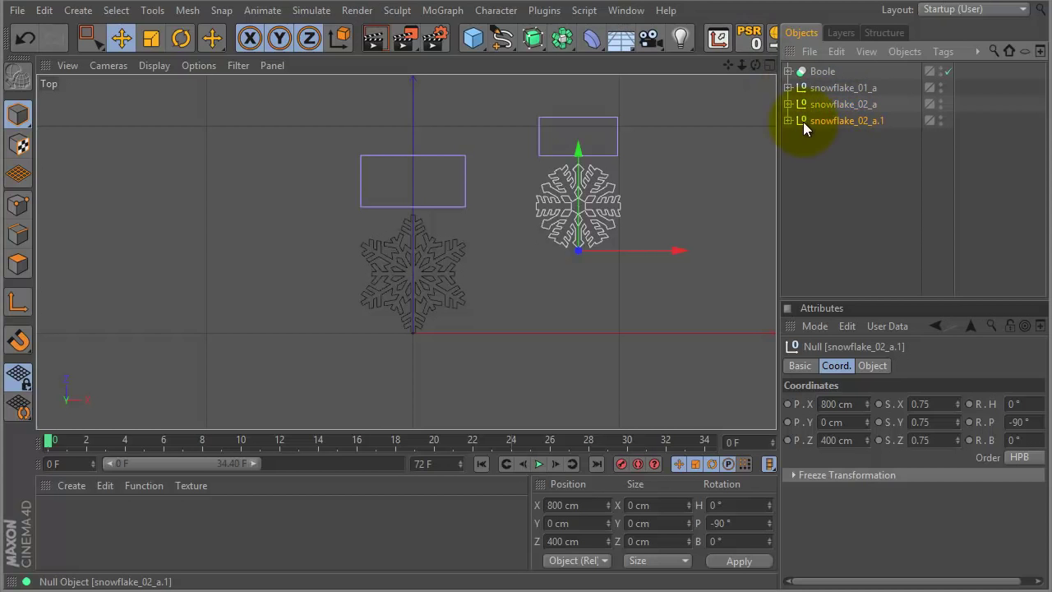
{"action": "double_click", "coordinate": [852, 121]}
{"action": "left_click_drag", "start_coordinate": [899, 123], "coordinate": [872, 124]}
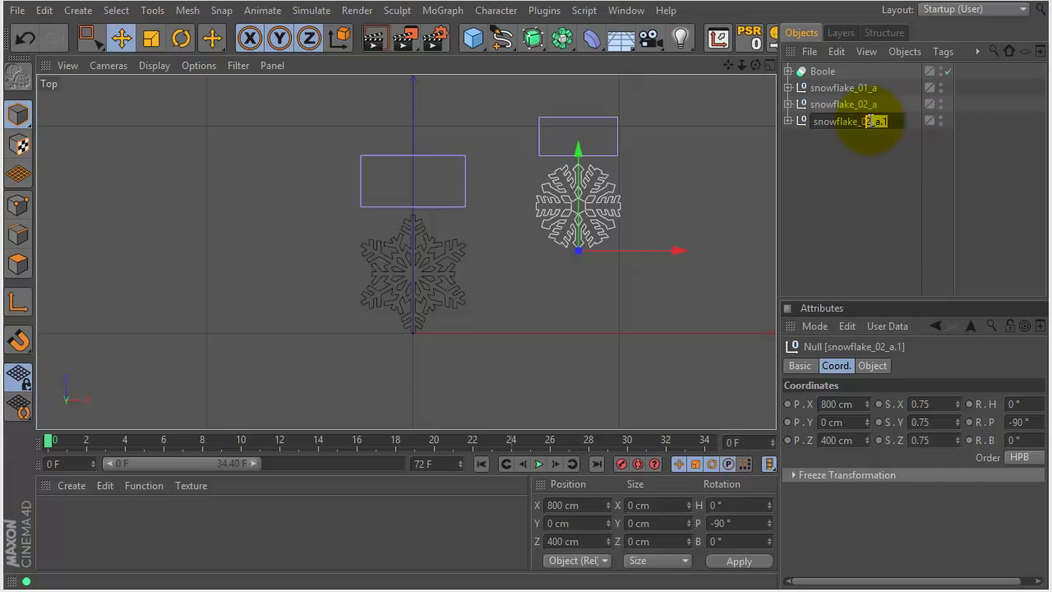
{"action": "type", "text": "3"}
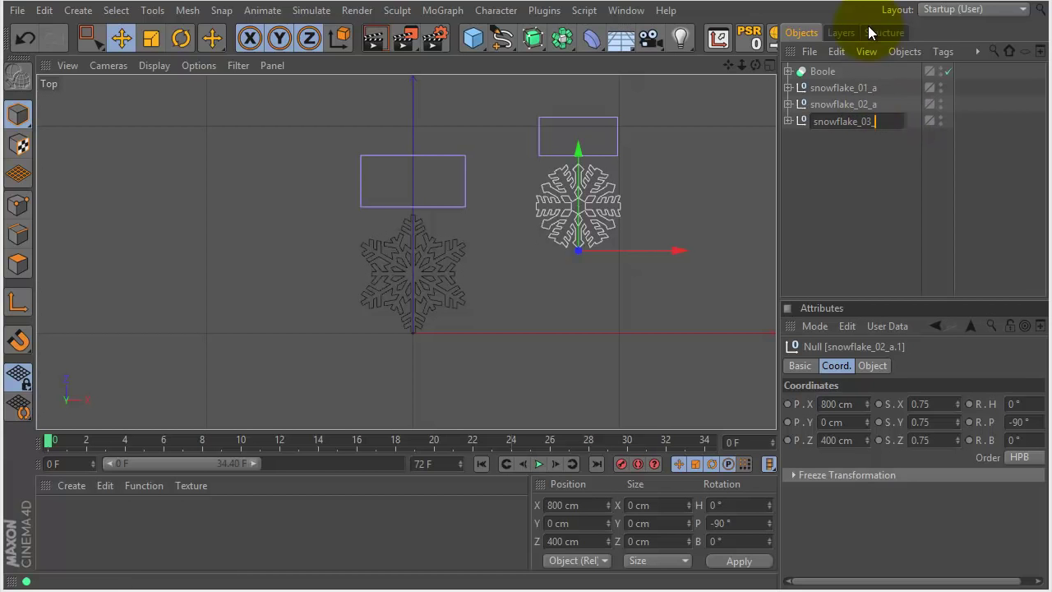
{"action": "type", "text": "_a"}
{"action": "key", "text": "Return"}
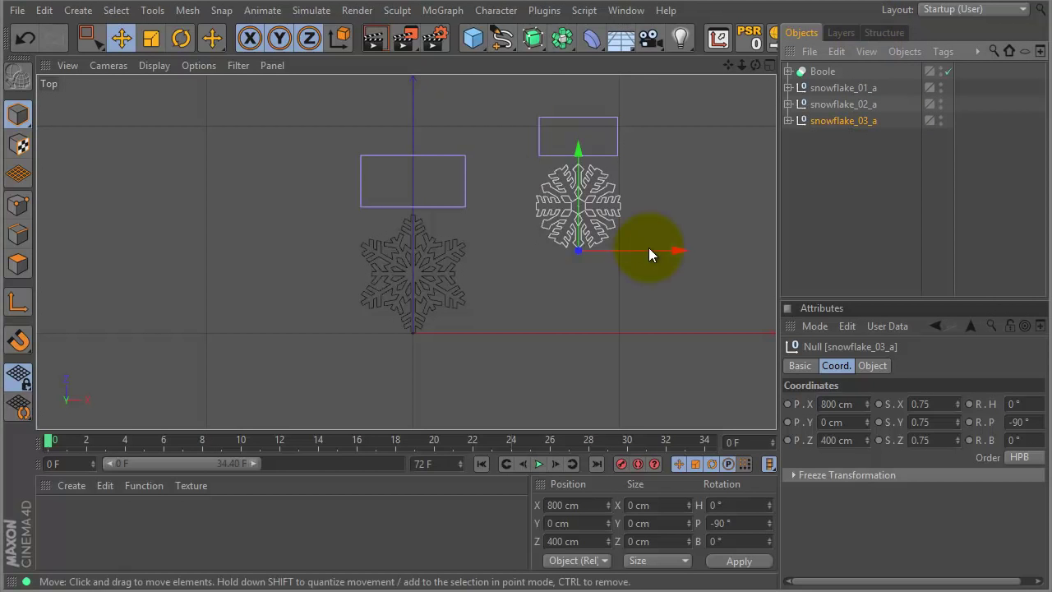
Position snowflake_03_a at X −800 cm
{"action": "left_click_drag", "start_coordinate": [679, 248], "coordinate": [349, 235]}
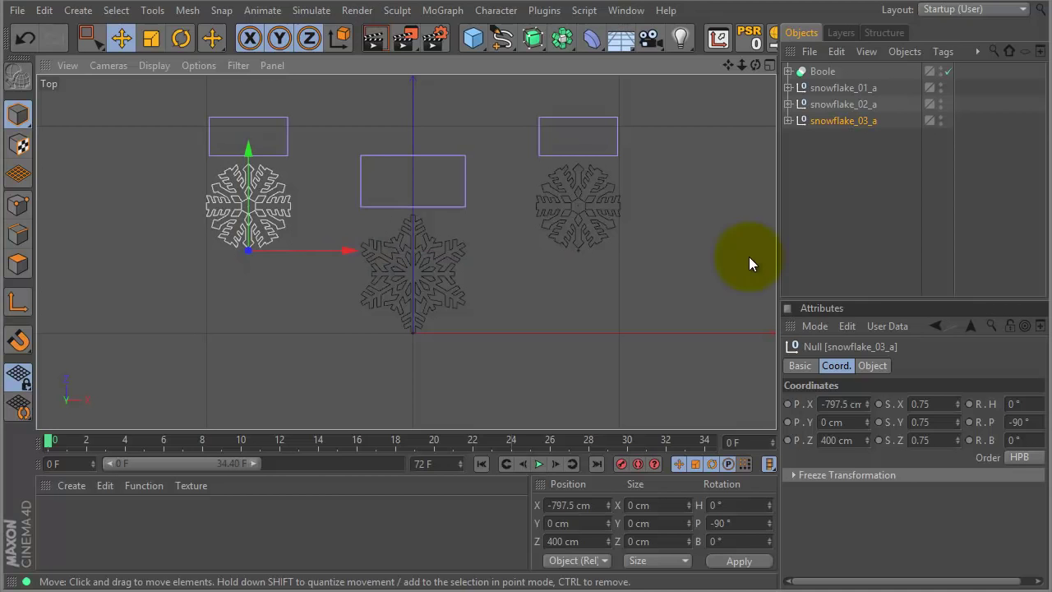
{"action": "left_click", "coordinate": [823, 404]}
{"action": "type", "text": "-800"}
{"action": "key", "text": "Return"}
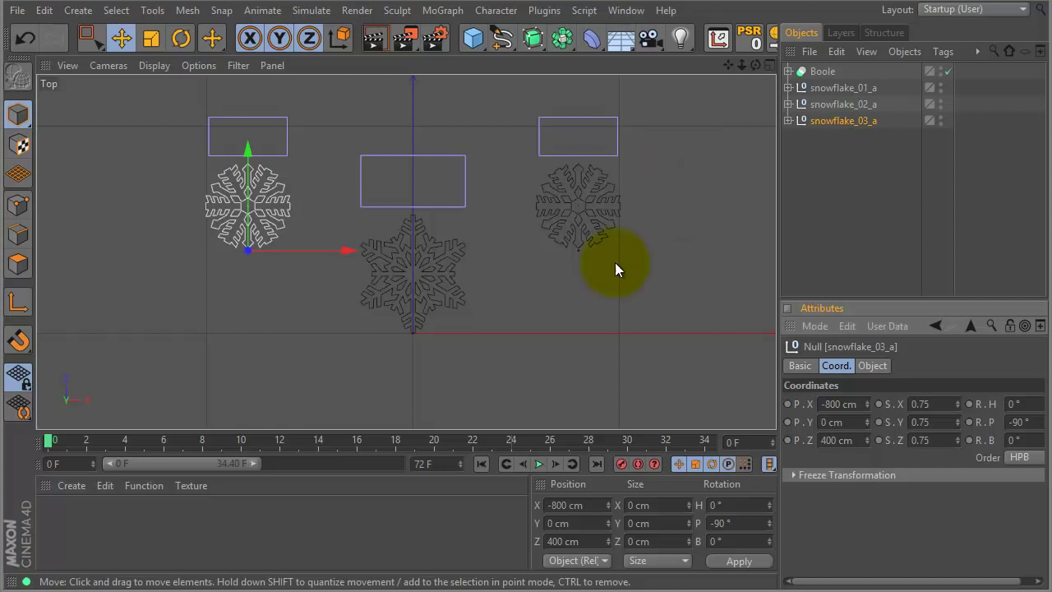
Select snowflake_03_a's Bend deformer and extend the timeline range to 55 frames
{"action": "left_click", "coordinate": [838, 87], "text": "ctrl"}
{"action": "left_click", "coordinate": [832, 105], "text": "ctrl"}
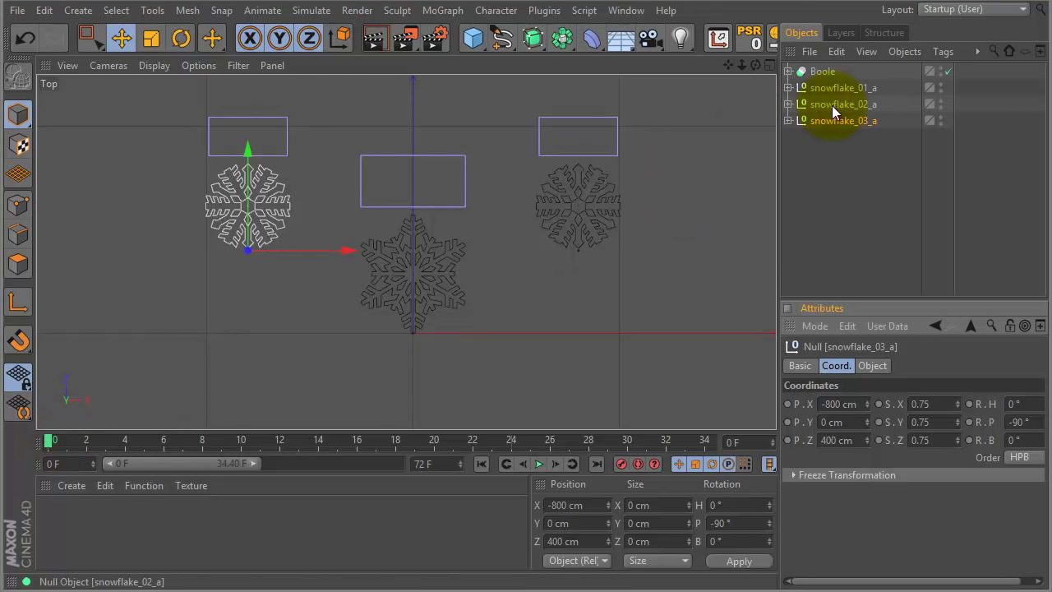
{"action": "left_click_drag", "start_coordinate": [838, 151], "coordinate": [861, 104]}
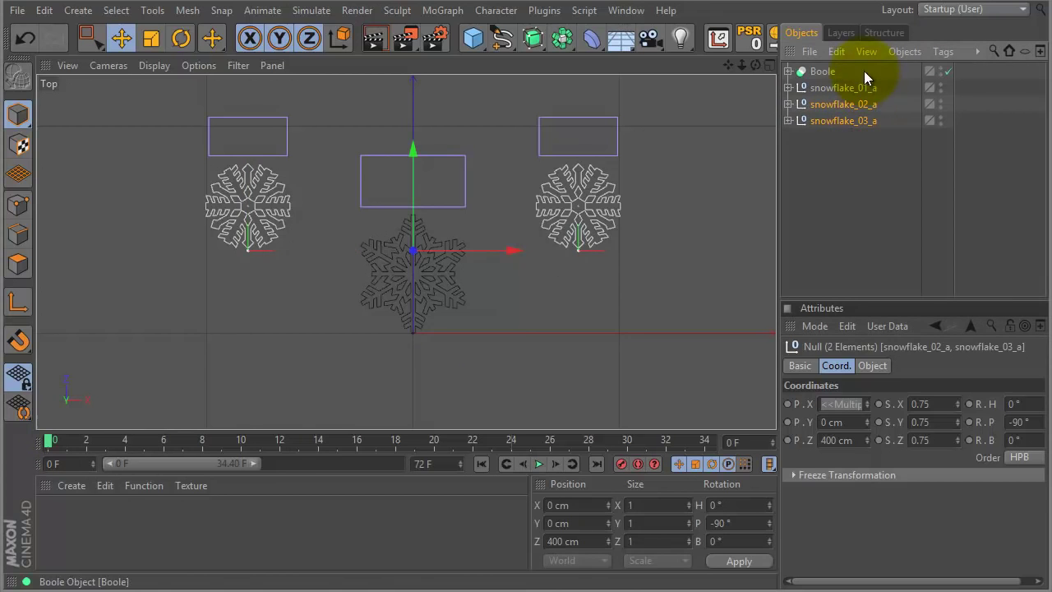
{"action": "left_click", "coordinate": [847, 172]}
{"action": "left_click", "coordinate": [788, 120]}
{"action": "left_click", "coordinate": [829, 137]}
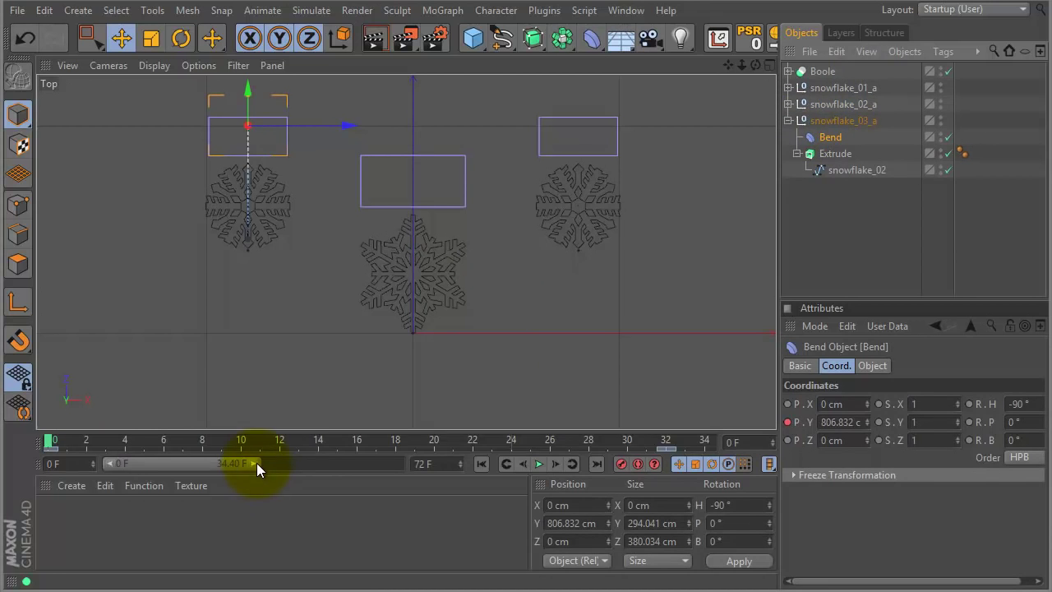
{"action": "left_click_drag", "start_coordinate": [257, 463], "coordinate": [332, 465]}
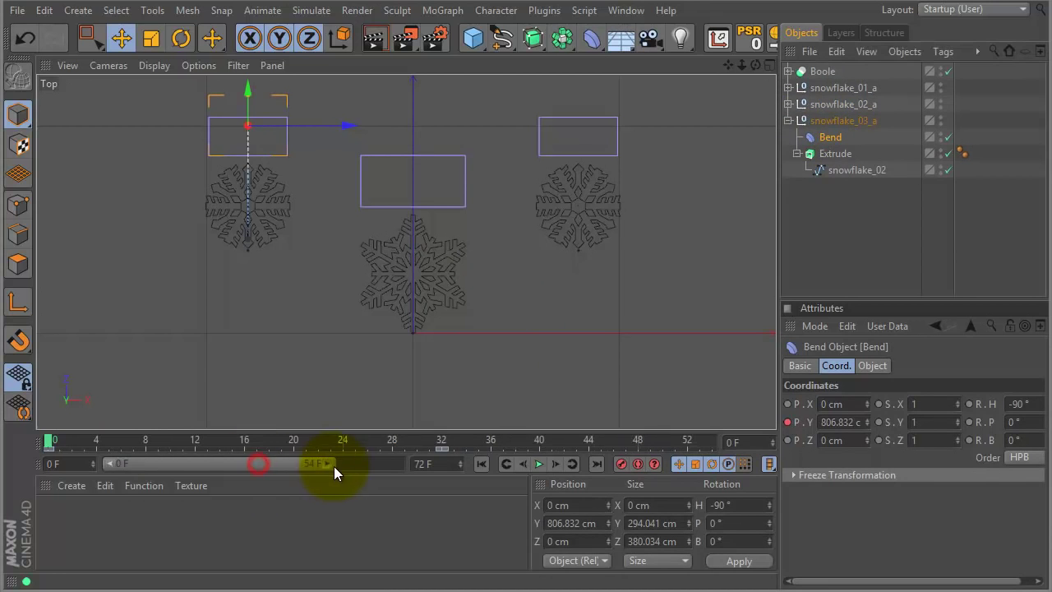
Shift the Bend keyframes to frames 12 and 44 and preview the delayed curl
{"action": "left_click", "coordinate": [436, 450]}
{"action": "left_click_drag", "start_coordinate": [463, 448], "coordinate": [437, 448]}
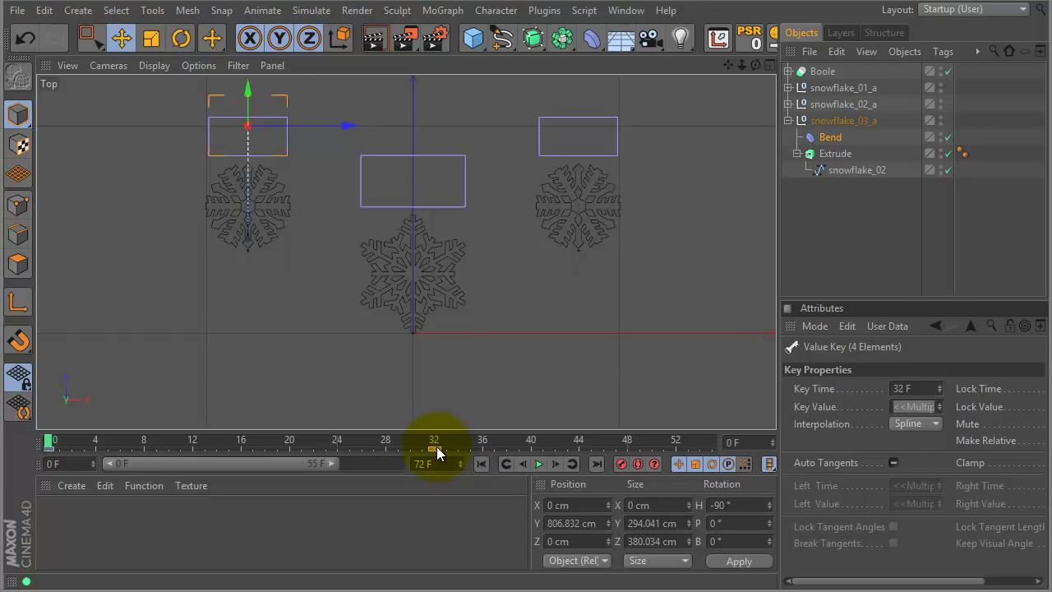
{"action": "mouse_move", "coordinate": [48, 441]}
{"action": "left_mouse_down"}
{"action": "mouse_move", "coordinate": [337, 436]}
{"action": "mouse_move", "coordinate": [128, 427]}
{"action": "mouse_move", "coordinate": [157, 433]}
{"action": "mouse_move", "coordinate": [432, 405]}
{"action": "mouse_move", "coordinate": [38, 434]}
{"action": "left_mouse_up"}
{"action": "left_click_drag", "start_coordinate": [434, 449], "coordinate": [577, 448]}
{"action": "left_click_drag", "start_coordinate": [50, 446], "coordinate": [188, 458]}
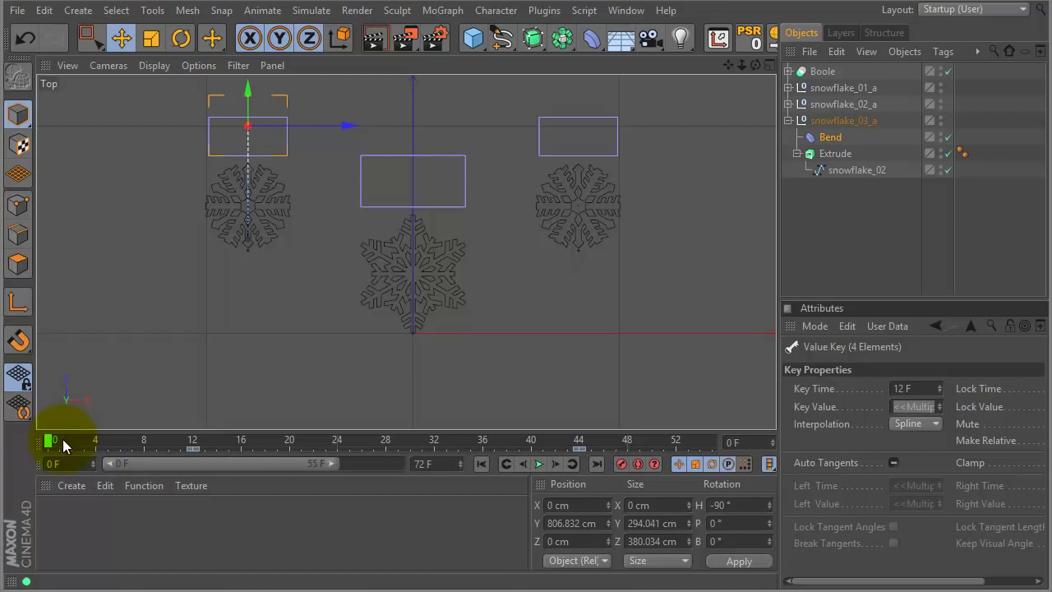
{"action": "mouse_move", "coordinate": [49, 440]}
{"action": "left_mouse_down"}
{"action": "mouse_move", "coordinate": [375, 439]}
{"action": "mouse_move", "coordinate": [482, 420]}
{"action": "mouse_move", "coordinate": [50, 440]}
{"action": "left_mouse_up"}
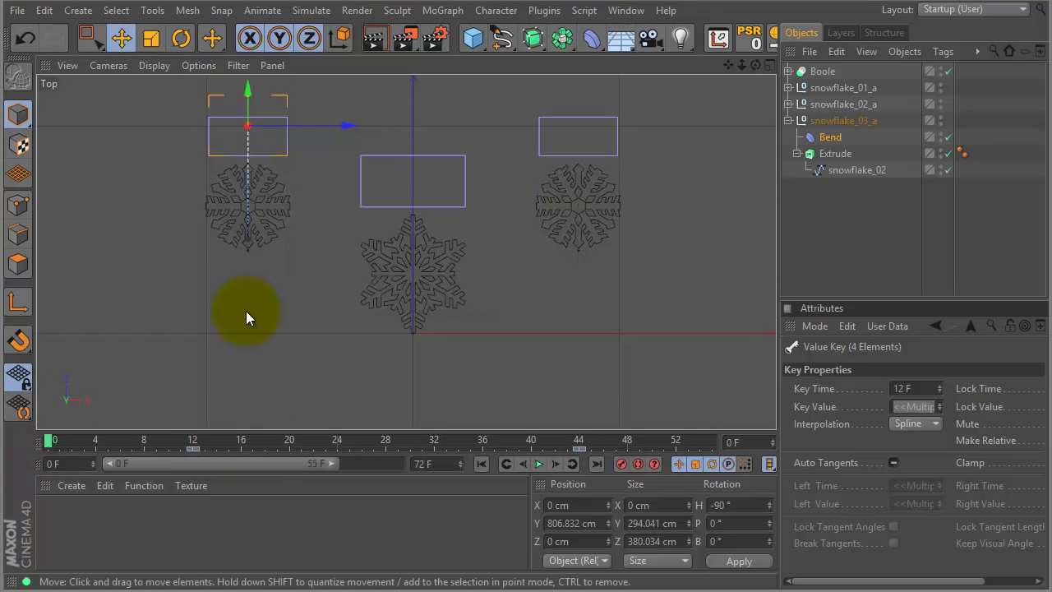
Move snowflake_02_a's Bend keys to frames 11 and 44 and preview
{"action": "left_click", "coordinate": [788, 103]}
{"action": "left_click", "coordinate": [829, 120]}
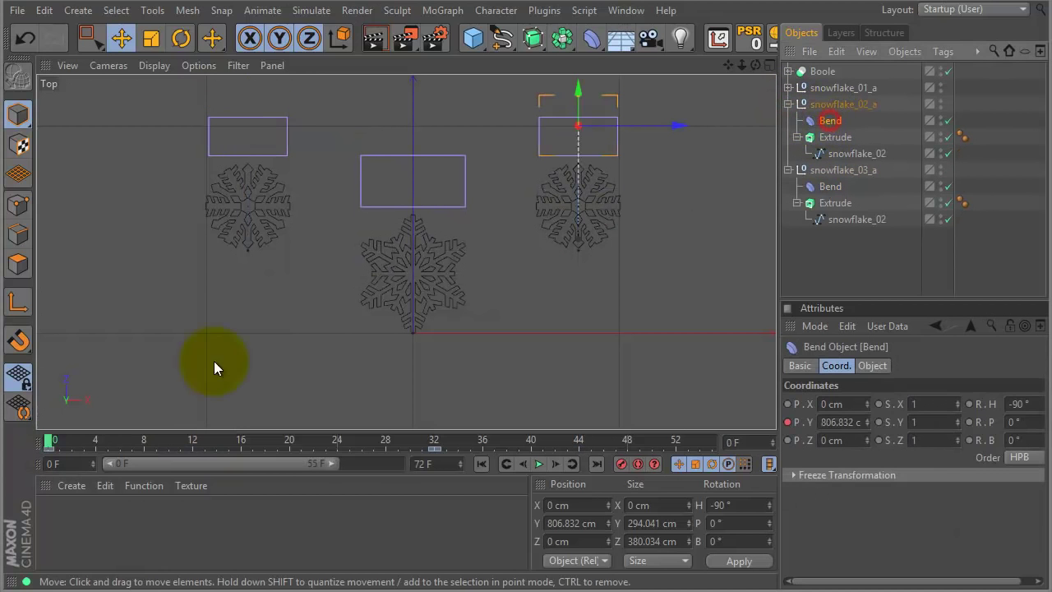
{"action": "left_click_drag", "start_coordinate": [52, 449], "coordinate": [187, 452]}
{"action": "left_click", "coordinate": [432, 449]}
{"action": "left_click_drag", "start_coordinate": [438, 448], "coordinate": [578, 447]}
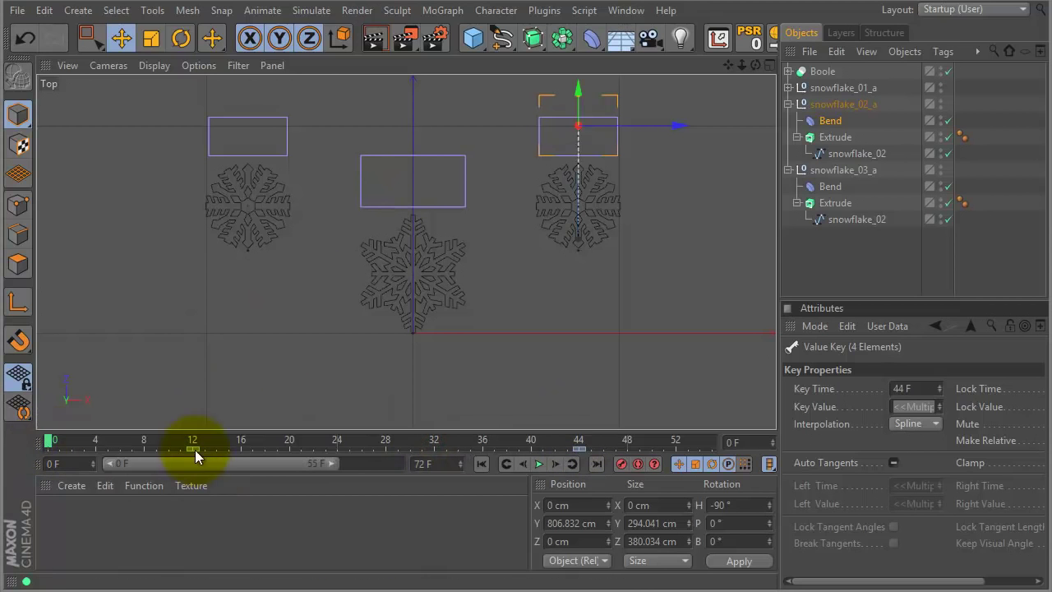
{"action": "left_click_drag", "start_coordinate": [49, 438], "coordinate": [144, 448]}
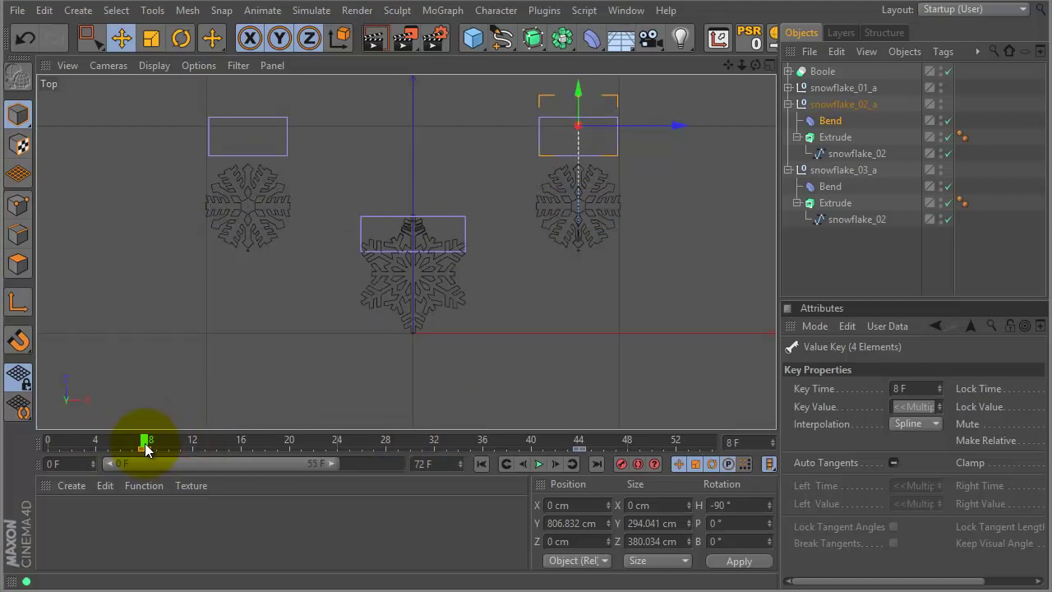
Shift snowflake_03_a's Bend keys to frames 8 and 42
{"action": "left_click", "coordinate": [827, 189]}
{"action": "left_click", "coordinate": [193, 450]}
{"action": "left_click_drag", "start_coordinate": [194, 454], "coordinate": [147, 399]}
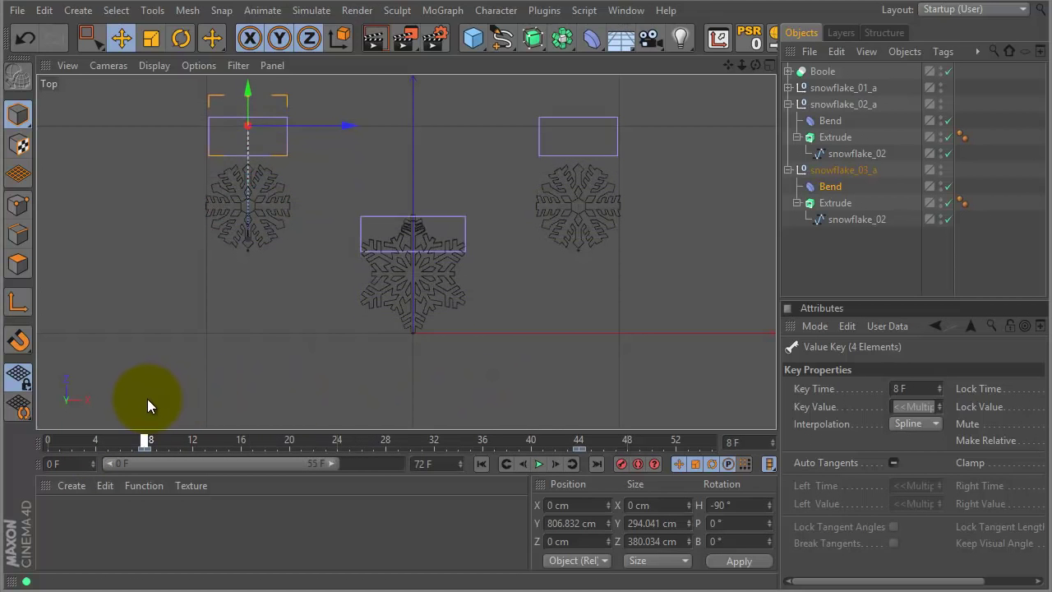
{"action": "left_click_drag", "start_coordinate": [580, 448], "coordinate": [533, 449]}
Move snowflake_02_a's later Bend key from frame 44 to 40 and scrub to preview
{"action": "left_click_drag", "start_coordinate": [841, 173], "coordinate": [834, 134]}
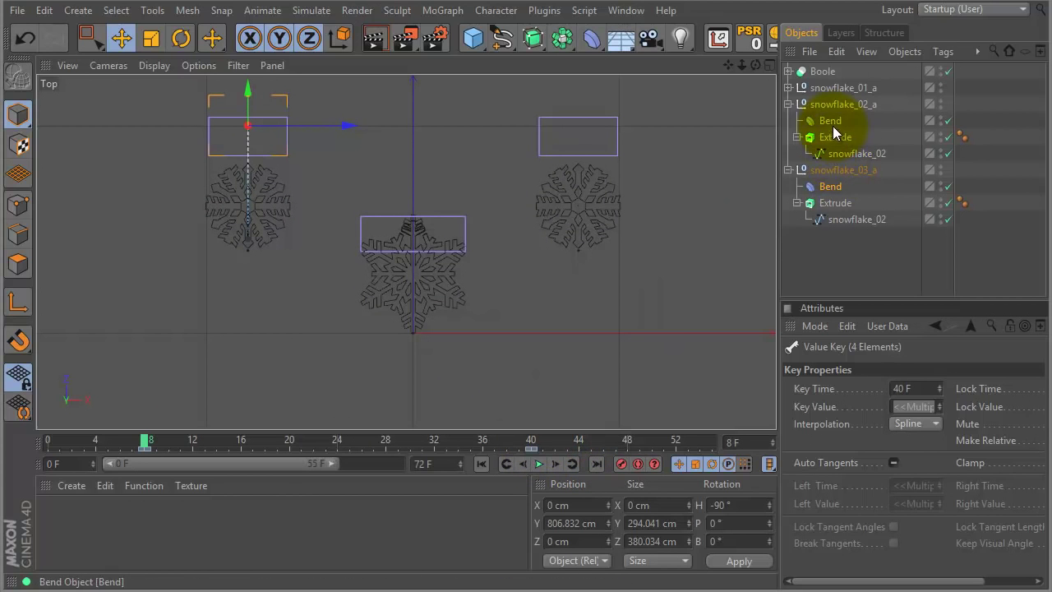
{"action": "left_click", "coordinate": [831, 123]}
{"action": "left_click_drag", "start_coordinate": [578, 447], "coordinate": [533, 455]}
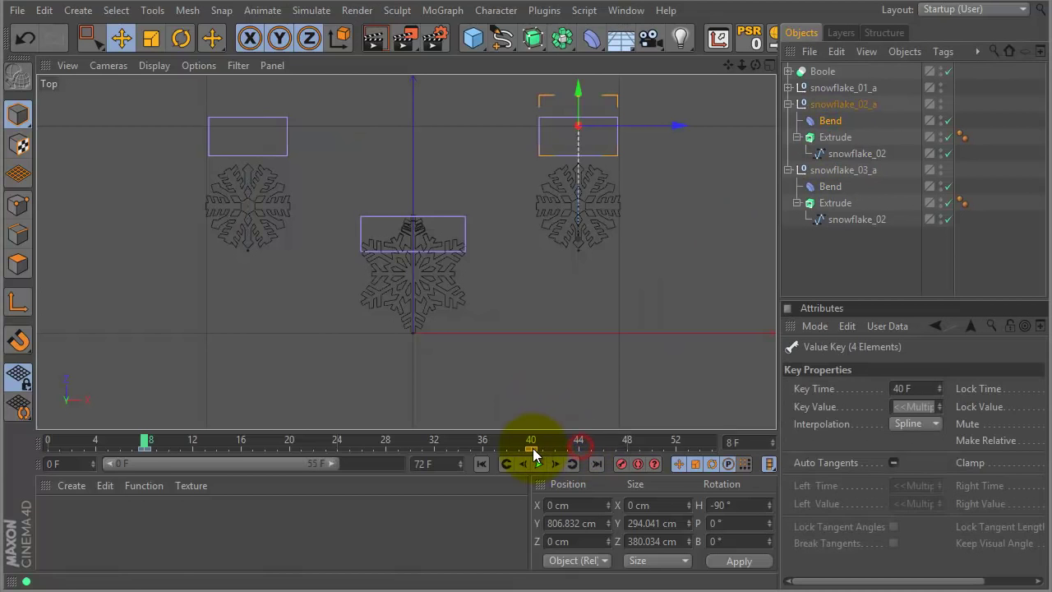
{"action": "left_click_drag", "start_coordinate": [147, 440], "coordinate": [514, 408]}
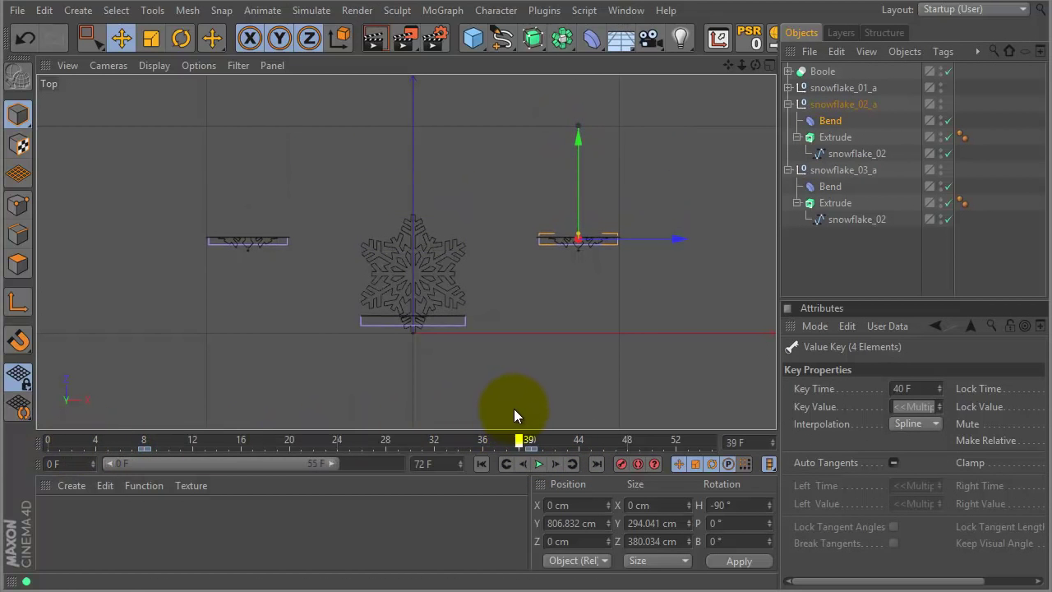
Switch to the perspective view and scrub the bend animation to around frame 43
{"action": "key", "text": "F1"}
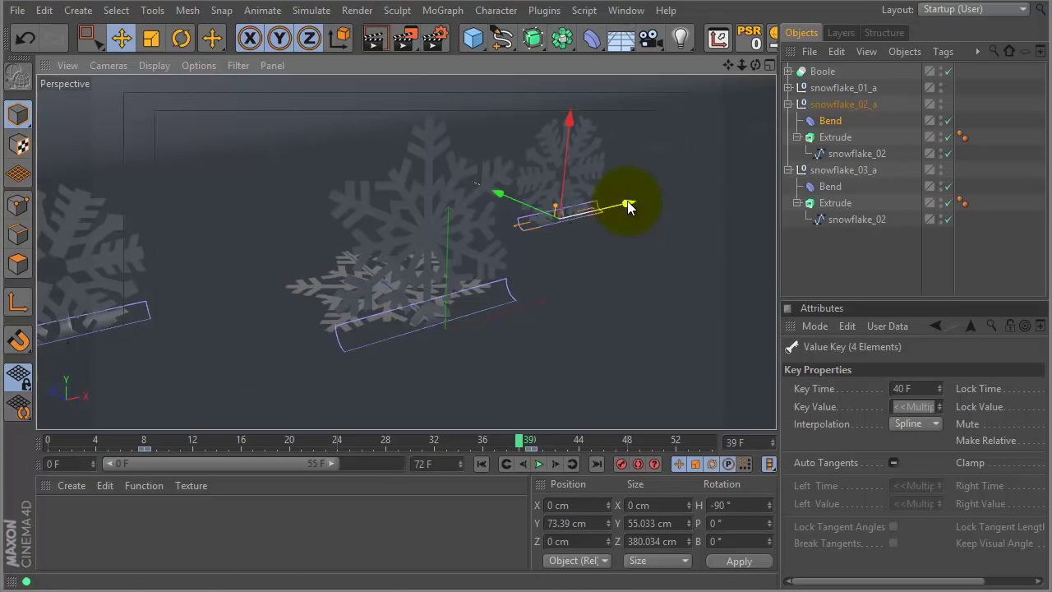
{"action": "right_click_drag", "start_coordinate": [580, 324], "coordinate": [460, 366], "text": "alt"}
{"action": "left_click_drag", "start_coordinate": [127, 445], "coordinate": [594, 392]}
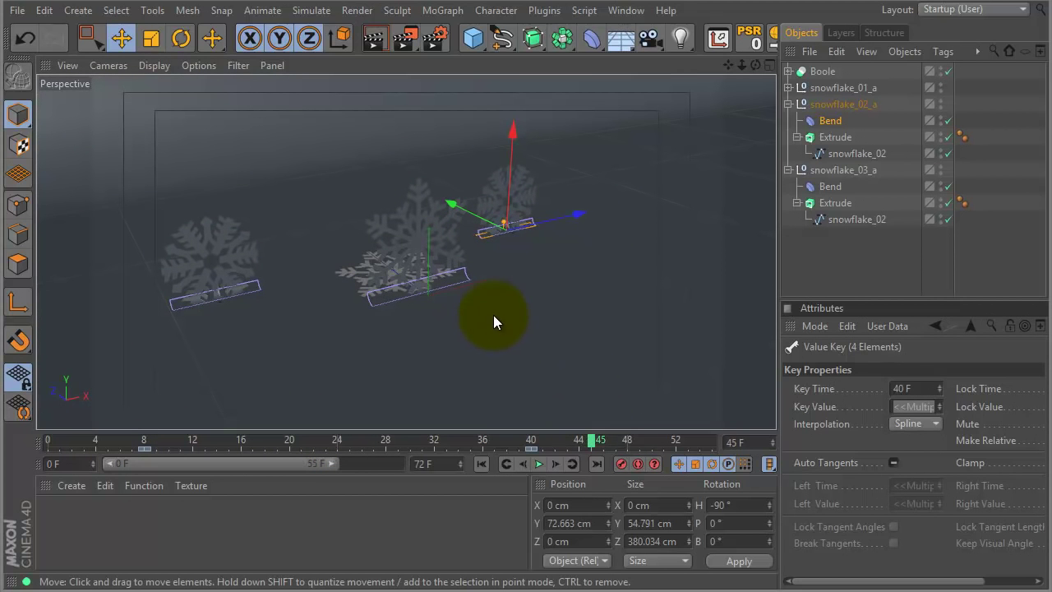
{"action": "left_click_drag", "start_coordinate": [515, 309], "coordinate": [616, 308], "text": "alt"}
Slide the floor inside the Boole left along X to -4551.571 cm
{"action": "left_click", "coordinate": [790, 71]}
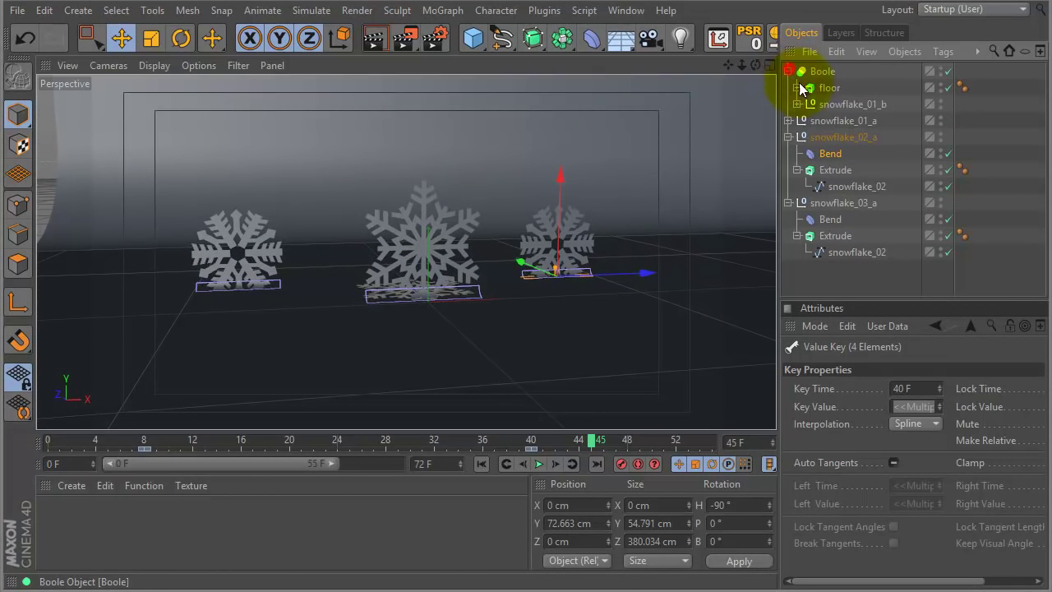
{"action": "left_click", "coordinate": [828, 88]}
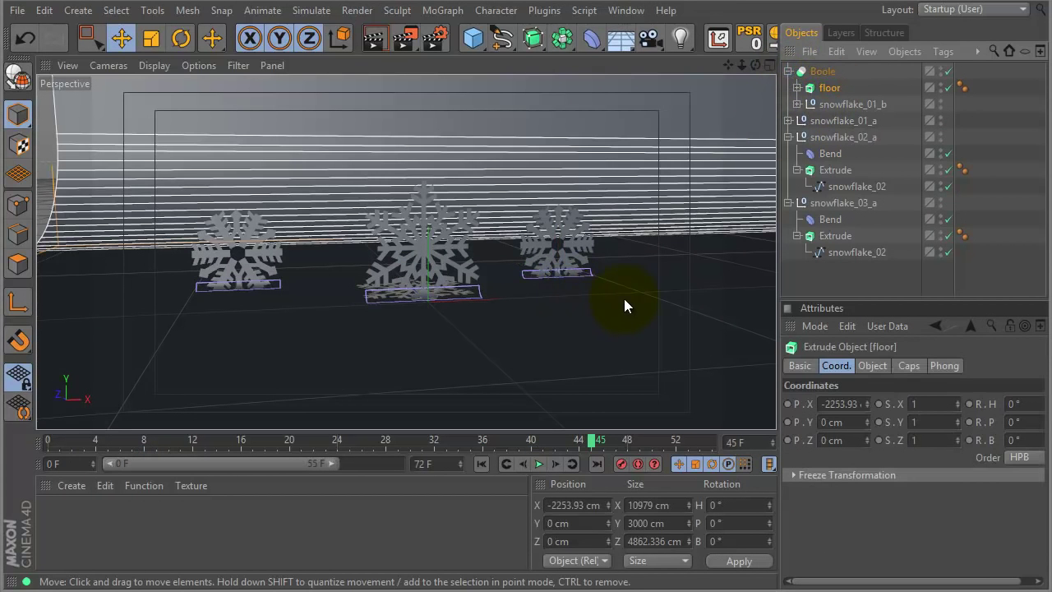
{"action": "right_click_drag", "start_coordinate": [620, 302], "coordinate": [477, 352], "text": "alt"}
{"action": "left_click_drag", "start_coordinate": [255, 283], "coordinate": [17, 311]}
{"action": "right_click_drag", "start_coordinate": [541, 187], "coordinate": [683, 181], "text": "alt"}
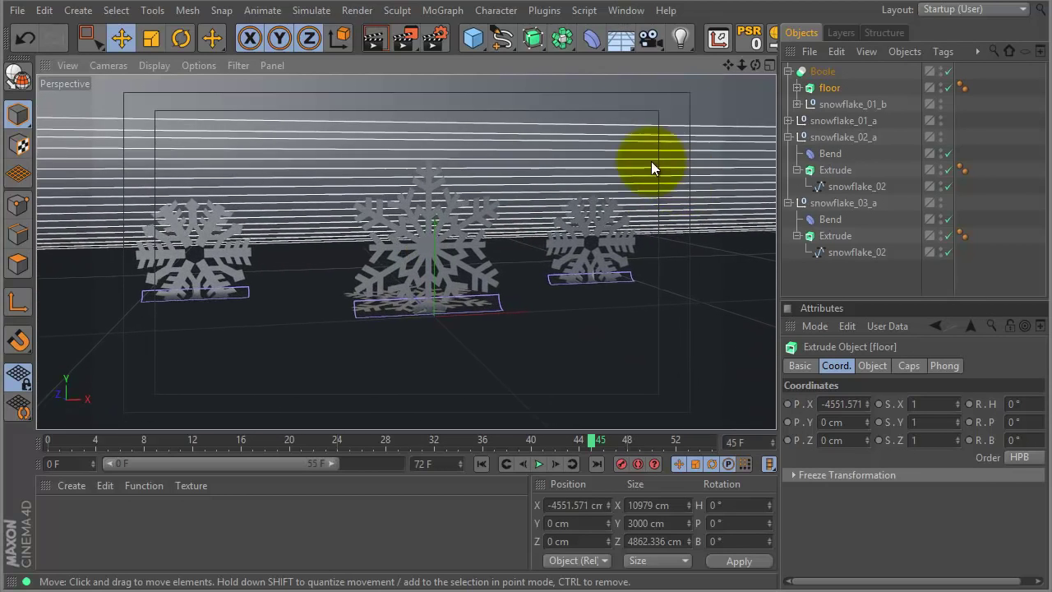
{"action": "left_click_drag", "start_coordinate": [651, 161], "coordinate": [619, 142], "text": "alt"}
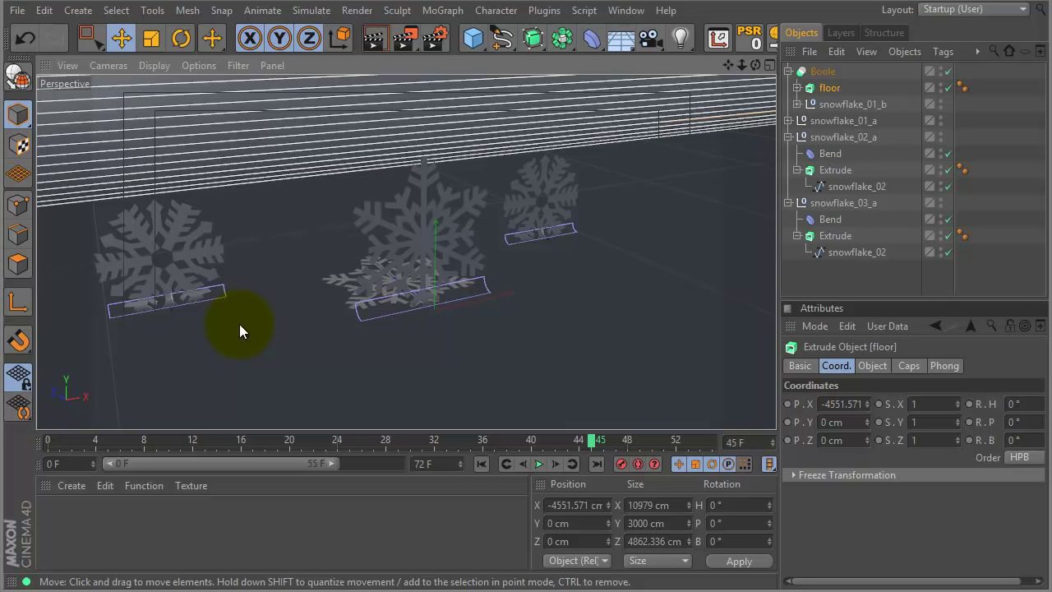
Duplicate snowflake_02_a, rename the copy snowflake_02_b, and place it inside the Boole
{"action": "left_click", "coordinate": [788, 137]}
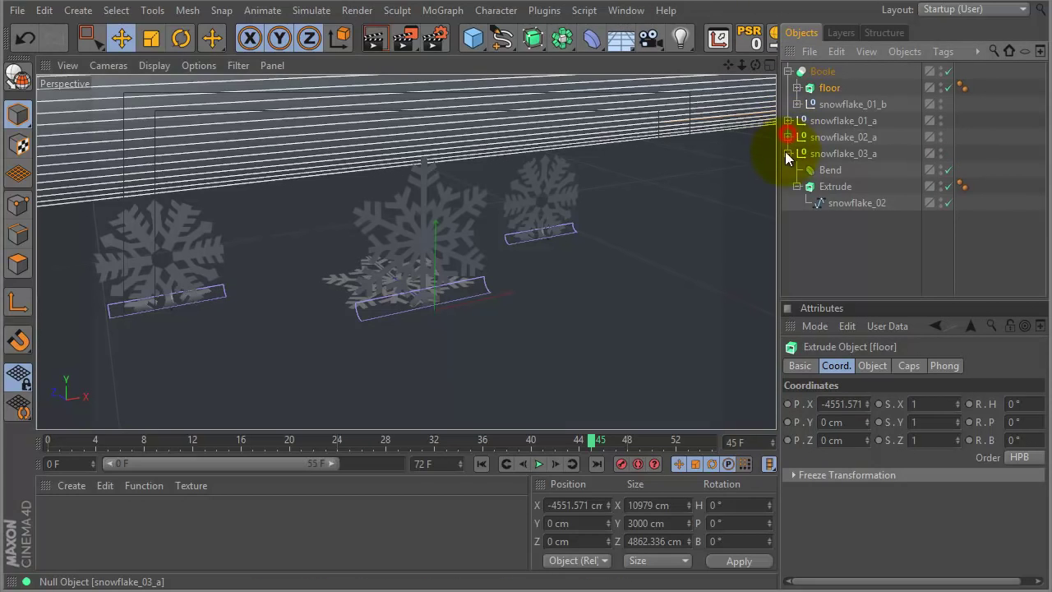
{"action": "left_click", "coordinate": [788, 153]}
{"action": "left_click_drag", "start_coordinate": [793, 116], "coordinate": [822, 165]}
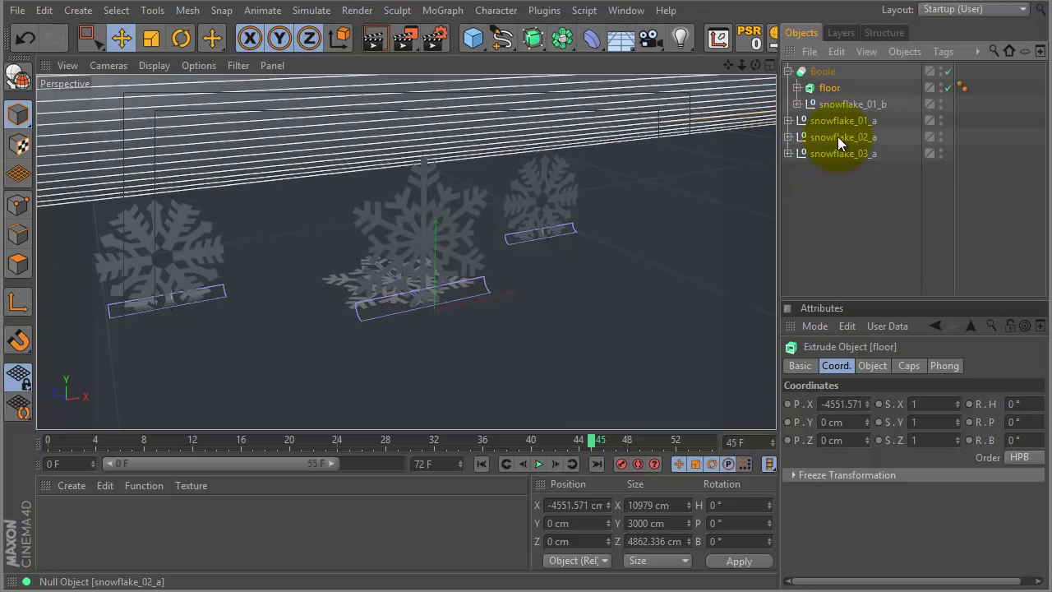
{"action": "left_click", "coordinate": [834, 138]}
{"action": "left_click_drag", "start_coordinate": [833, 138], "coordinate": [819, 201], "text": "ctrl"}
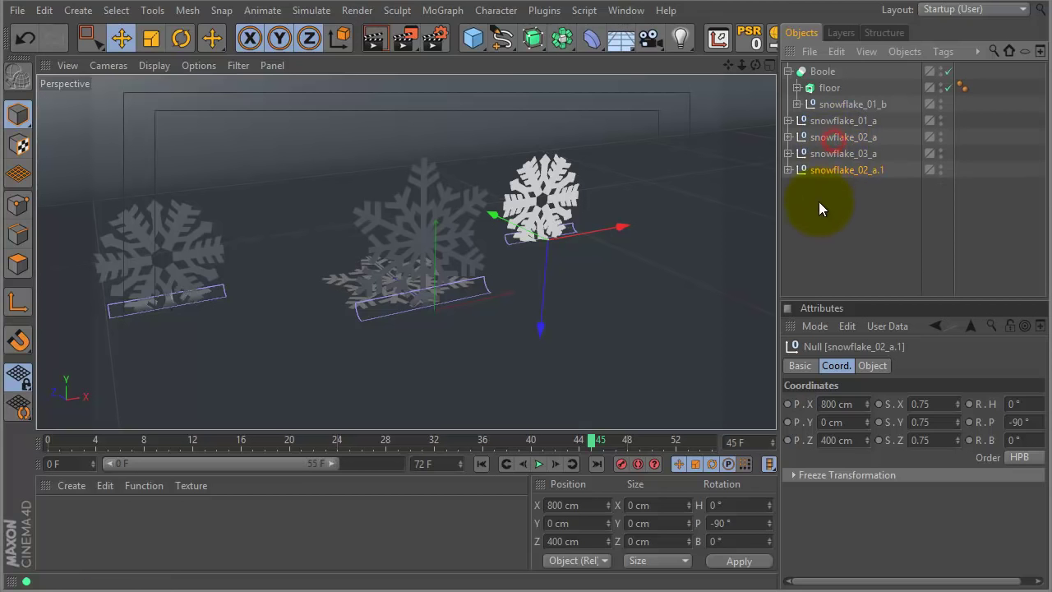
{"action": "double_click", "coordinate": [849, 171]}
{"action": "left_click_drag", "start_coordinate": [901, 171], "coordinate": [875, 171]}
{"action": "type", "text": "b"}
{"action": "key", "text": "Return"}
{"action": "left_click_drag", "start_coordinate": [822, 169], "coordinate": [821, 109]}
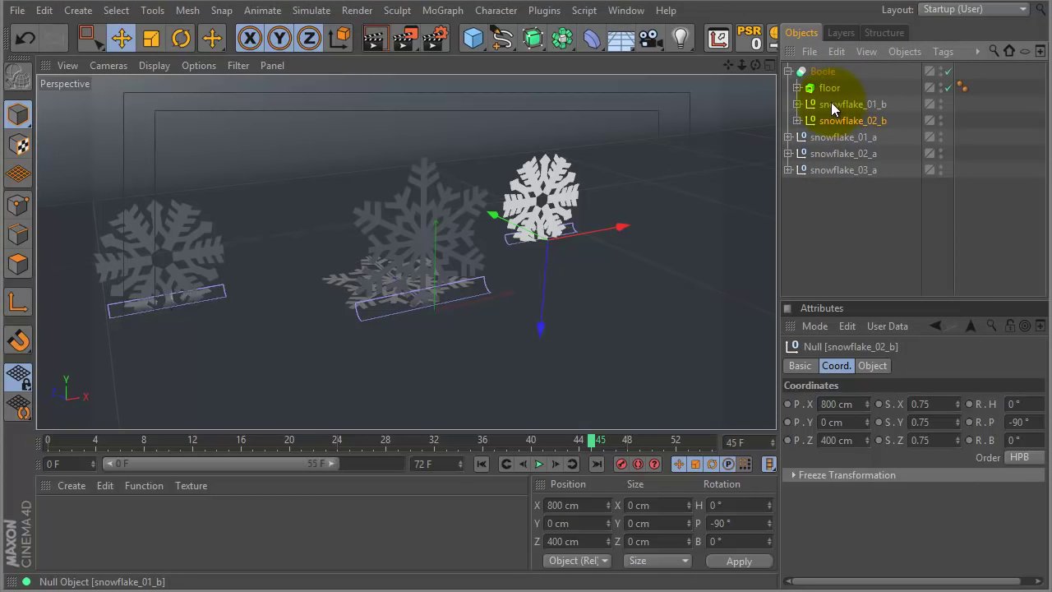
Duplicate snowflake_03_a as snowflake_03_b under snowflake_02_b in the Boole, then reset to frame 0
{"action": "left_click", "coordinate": [834, 172]}
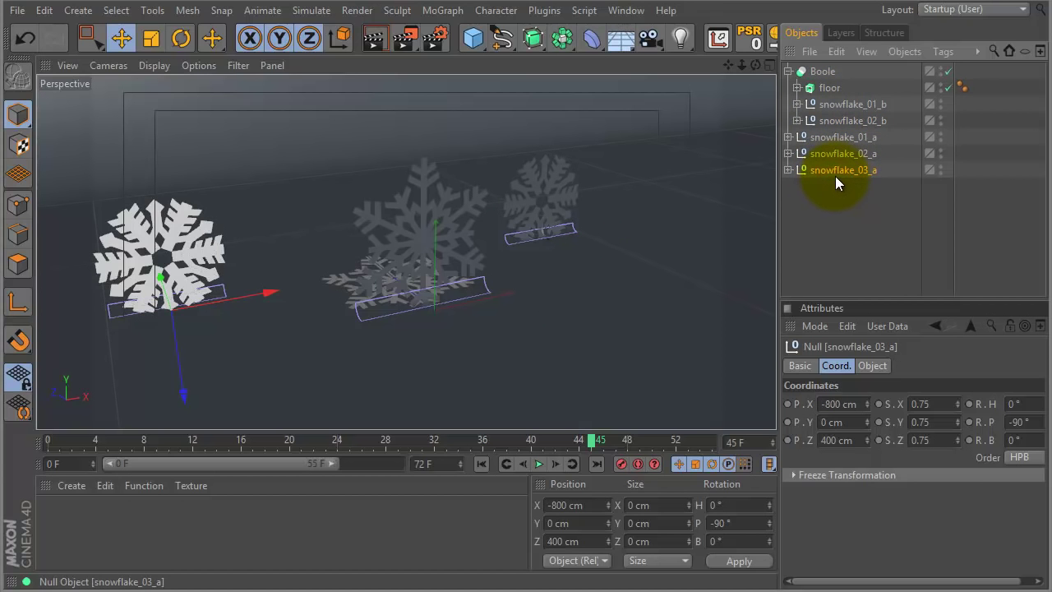
{"action": "left_click_drag", "start_coordinate": [831, 189], "coordinate": [831, 193], "text": "ctrl"}
{"action": "double_click", "coordinate": [844, 187]}
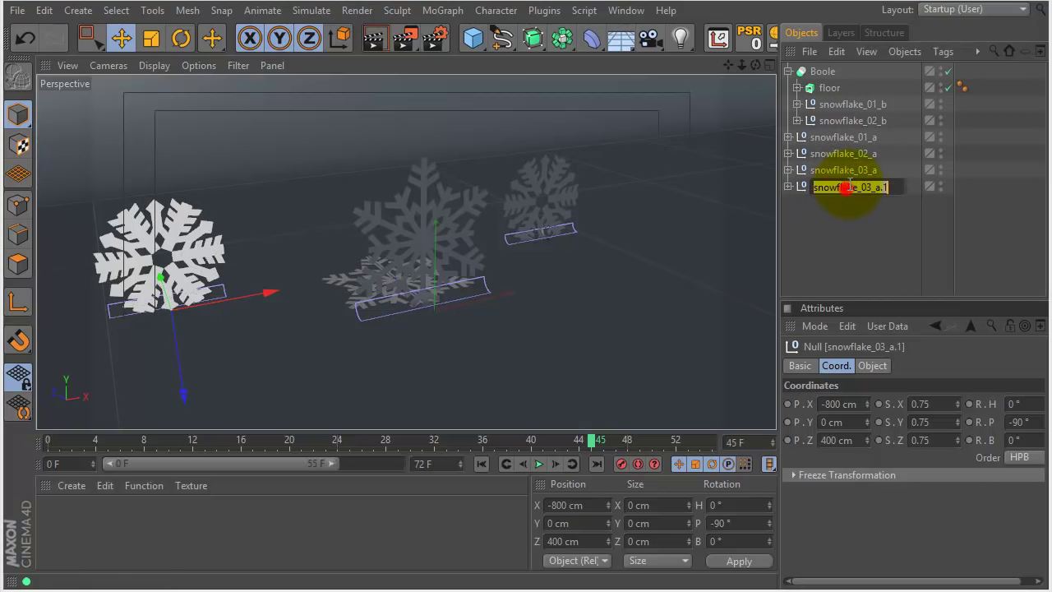
{"action": "type", "text": "b"}
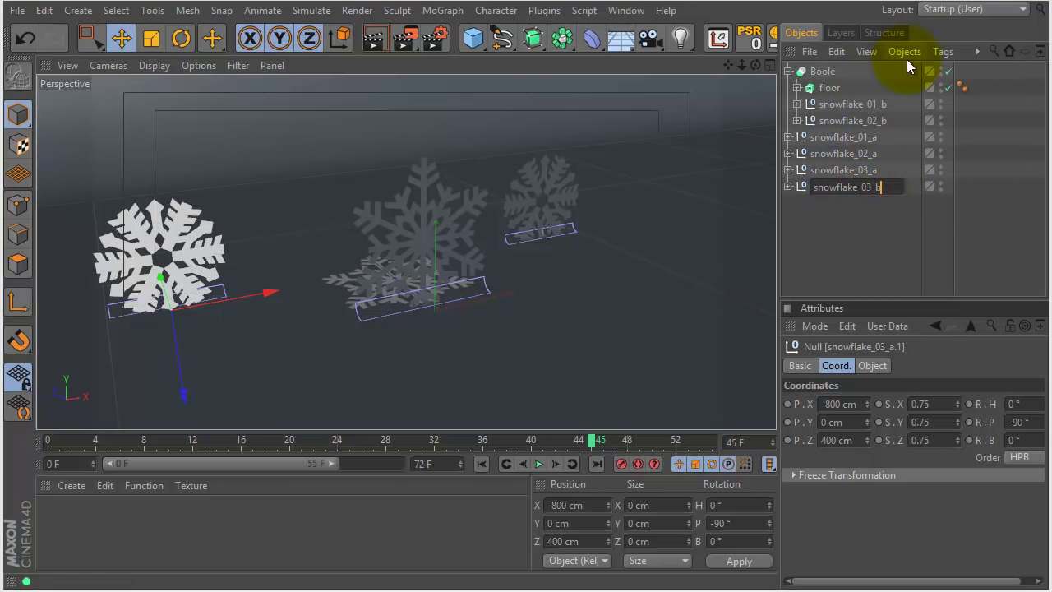
{"action": "key", "text": "Return"}
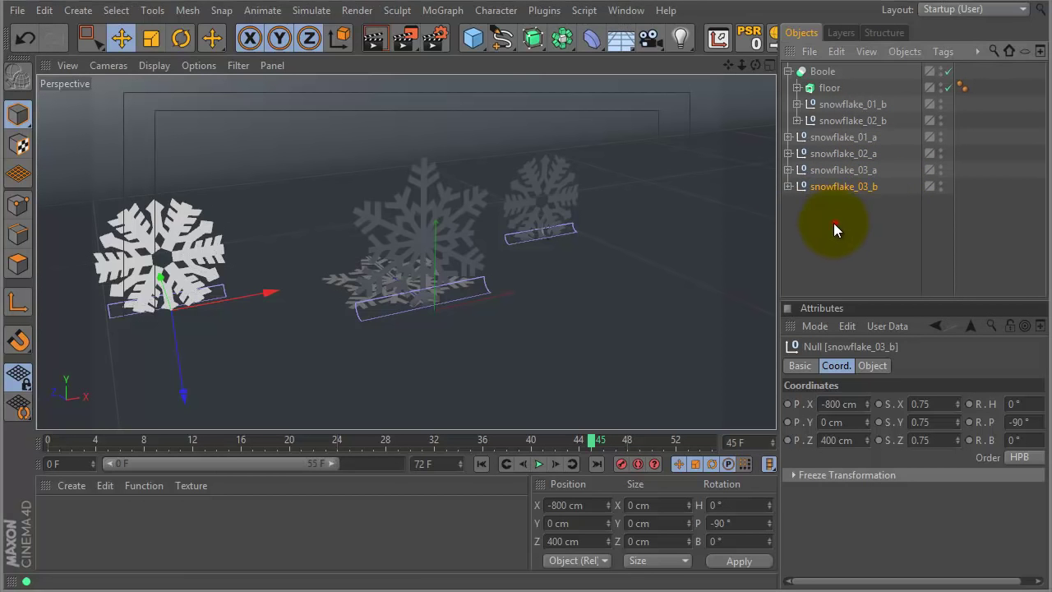
{"action": "left_click_drag", "start_coordinate": [799, 186], "coordinate": [832, 136]}
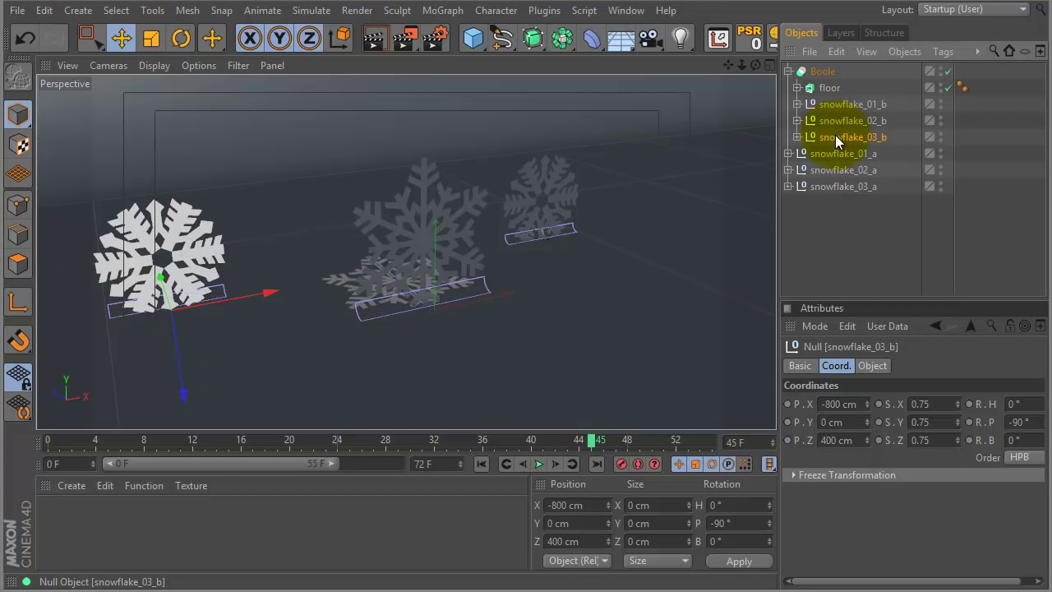
{"action": "left_click", "coordinate": [797, 137]}
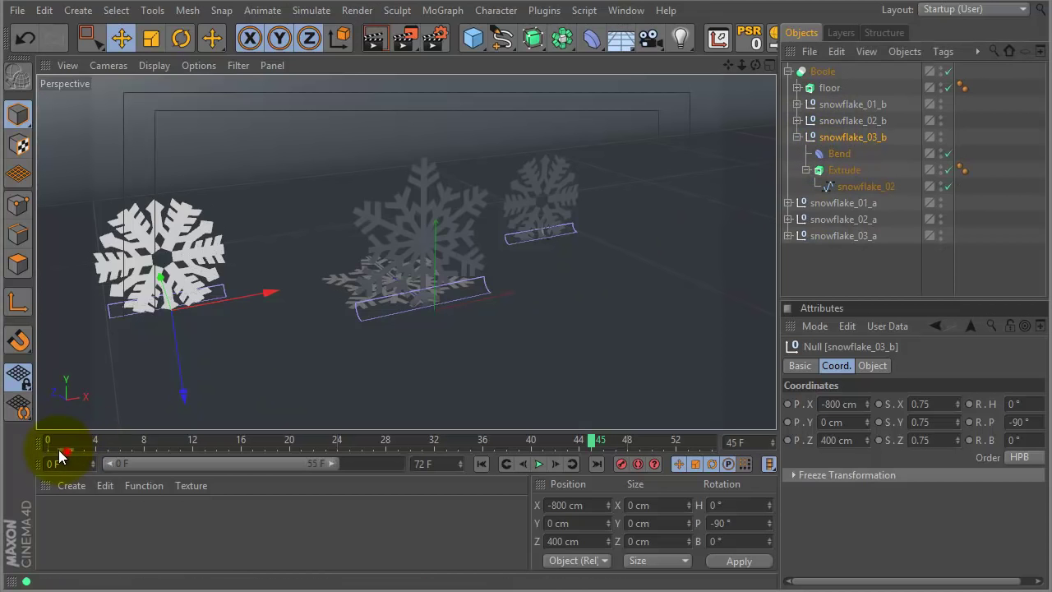
{"action": "left_click_drag", "start_coordinate": [60, 450], "coordinate": [20, 445]}
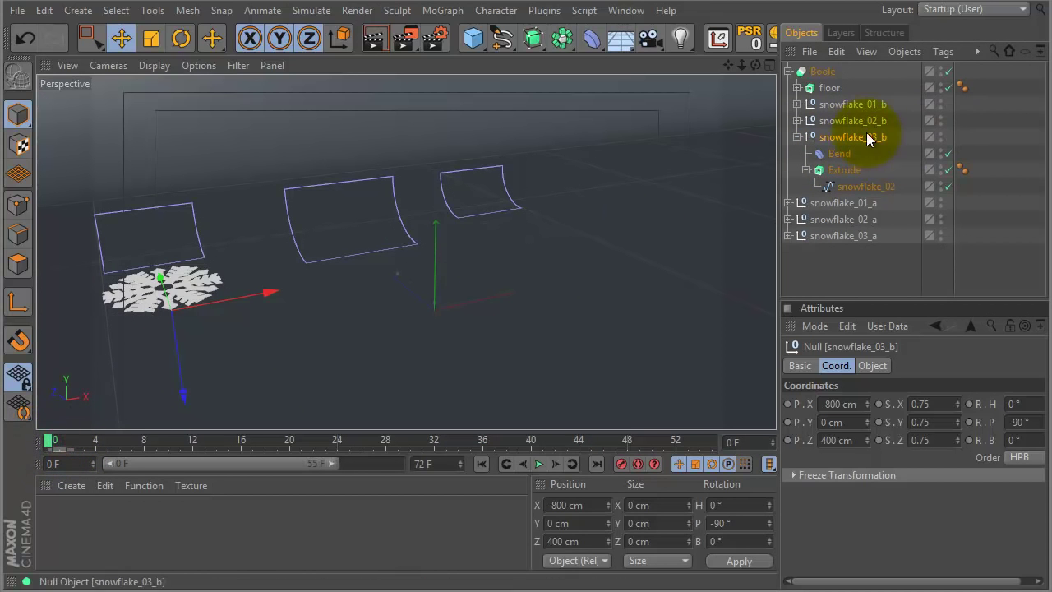
Disable the Boole and delete the Bend deformer from snowflake_03_b
{"action": "left_click", "coordinate": [830, 156]}
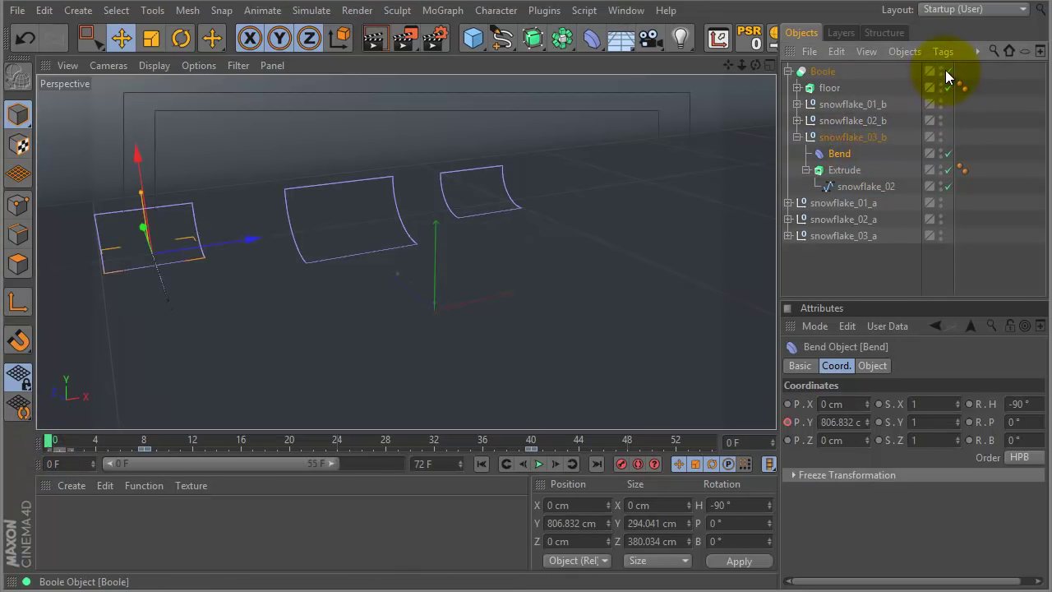
{"action": "left_click", "coordinate": [948, 71]}
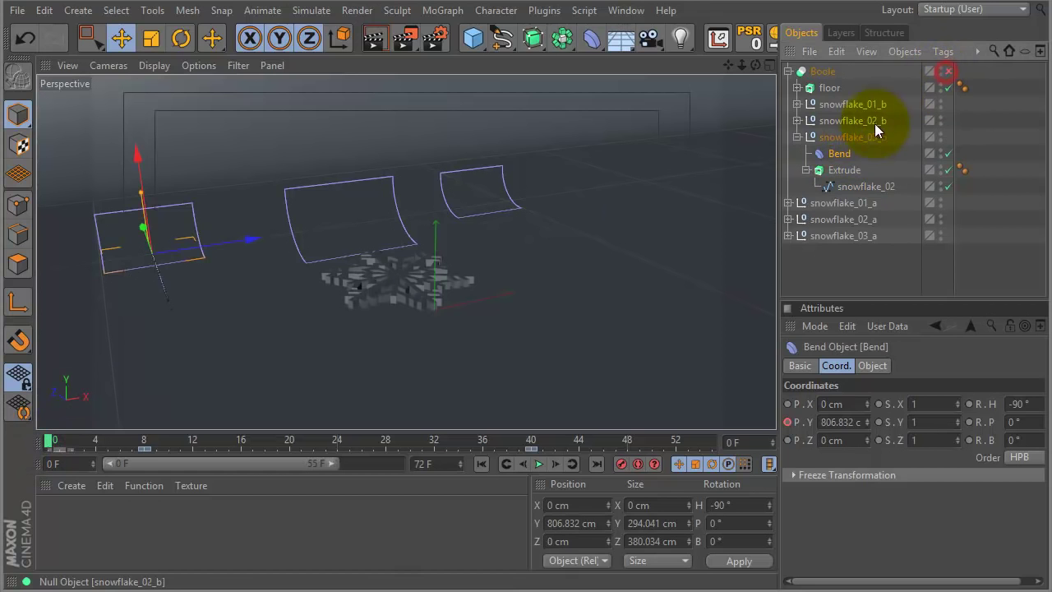
{"action": "key", "text": "Delete"}
Set snowflake_03_b's Extrude caps to N-gons and its Z movement depth to 54 cm
{"action": "left_click", "coordinate": [844, 153]}
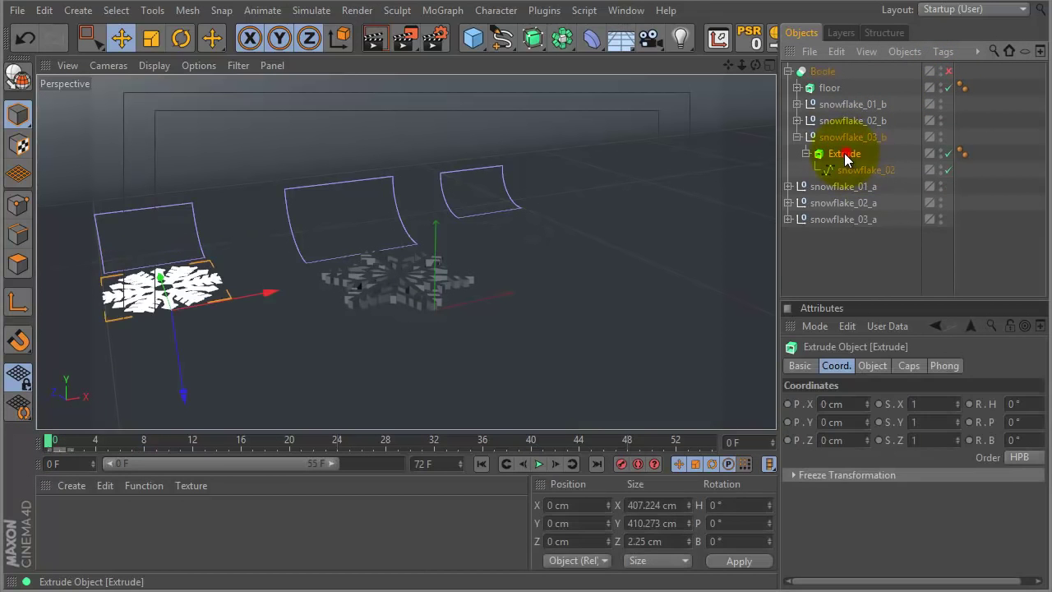
{"action": "left_click", "coordinate": [877, 364]}
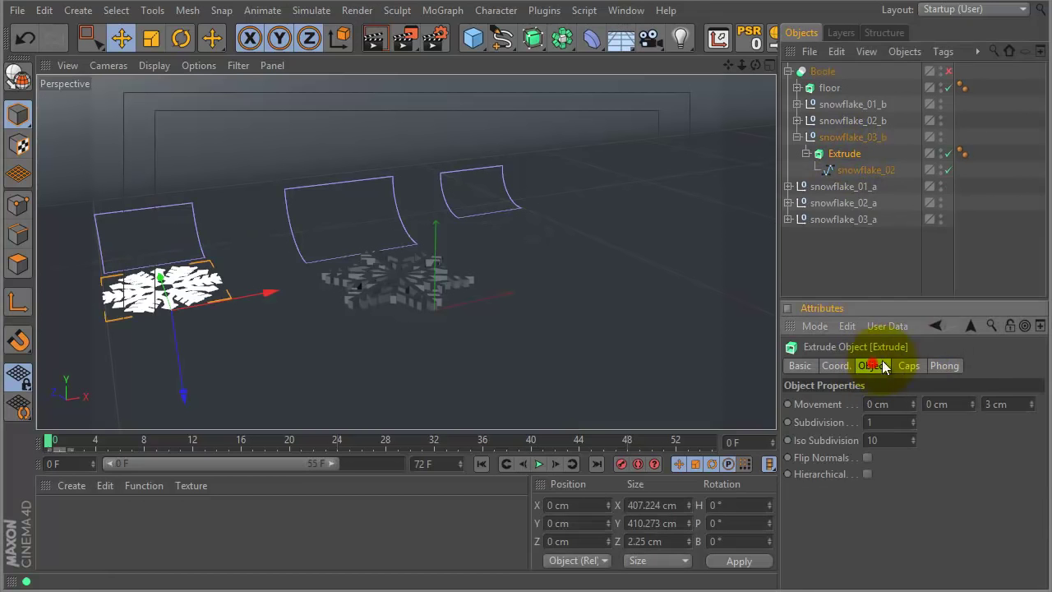
{"action": "left_click", "coordinate": [907, 364]}
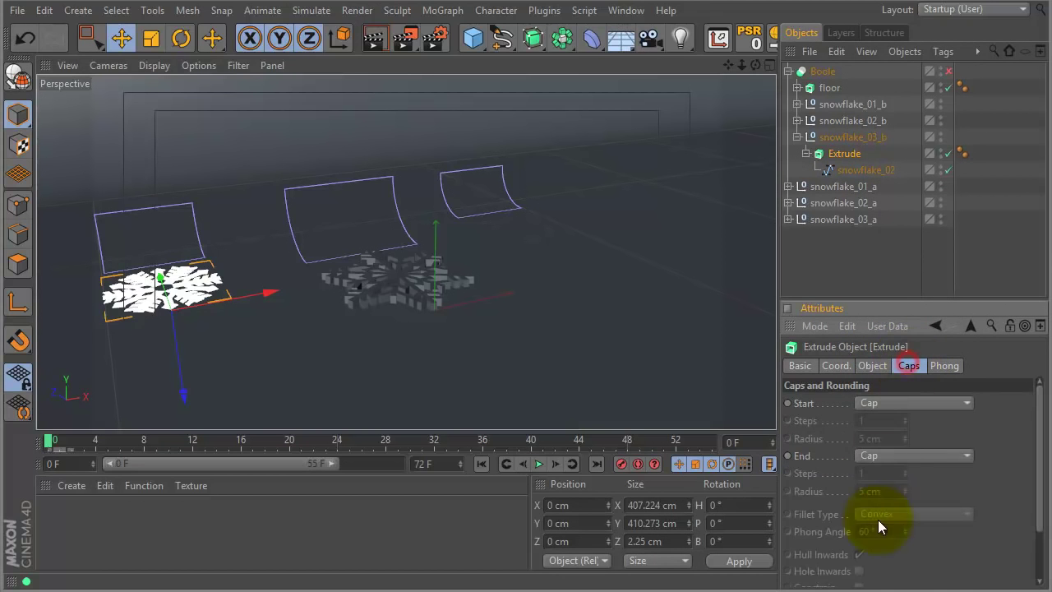
{"action": "left_click_drag", "start_coordinate": [1037, 458], "coordinate": [1037, 497]}
{"action": "left_click", "coordinate": [952, 544]}
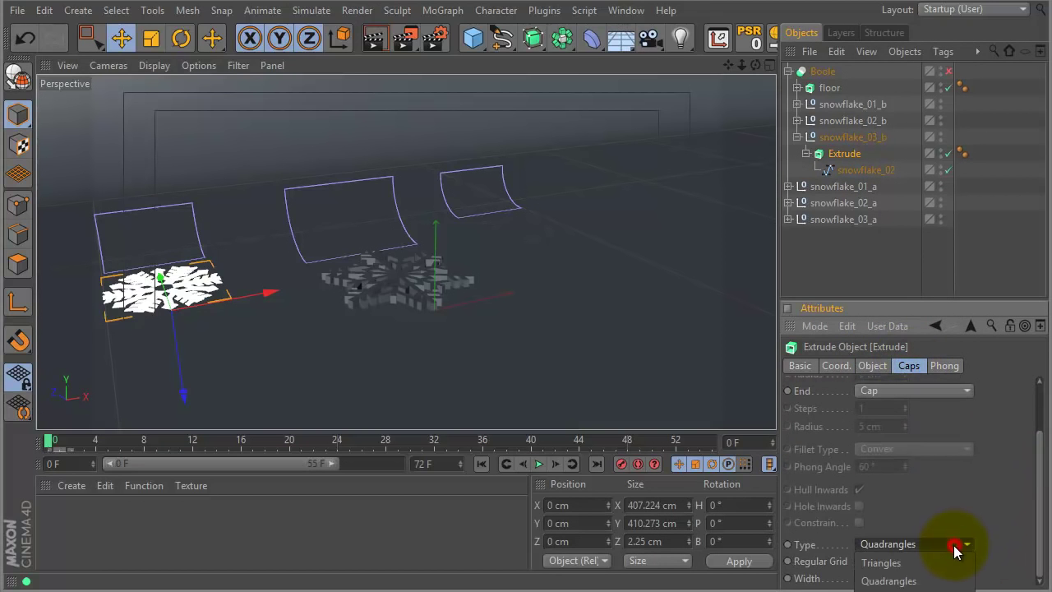
{"action": "left_click", "coordinate": [896, 585]}
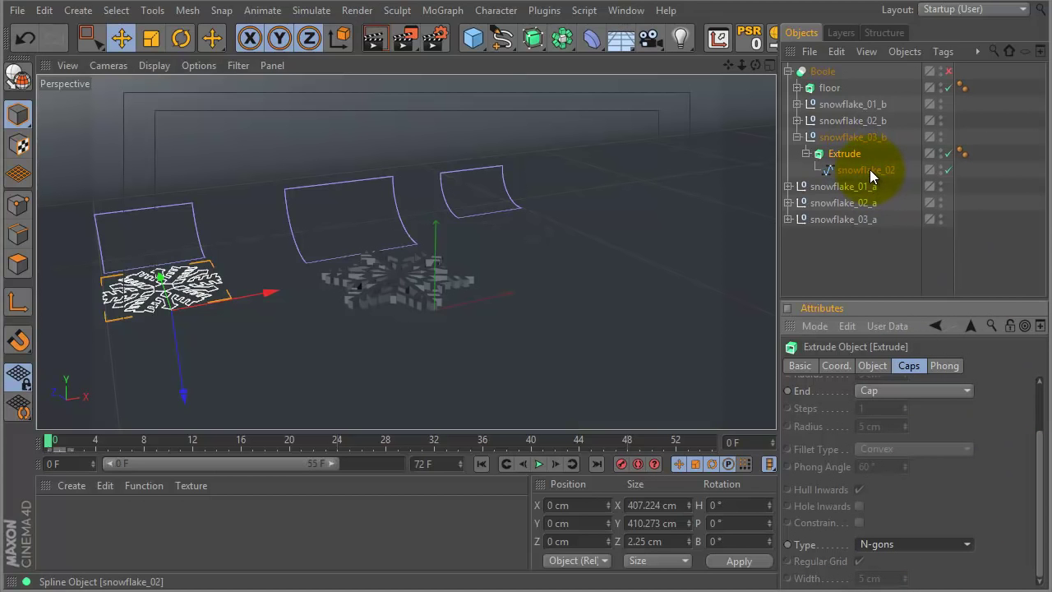
{"action": "left_click", "coordinate": [872, 365]}
{"action": "left_click_drag", "start_coordinate": [1031, 404], "coordinate": [918, 222]}
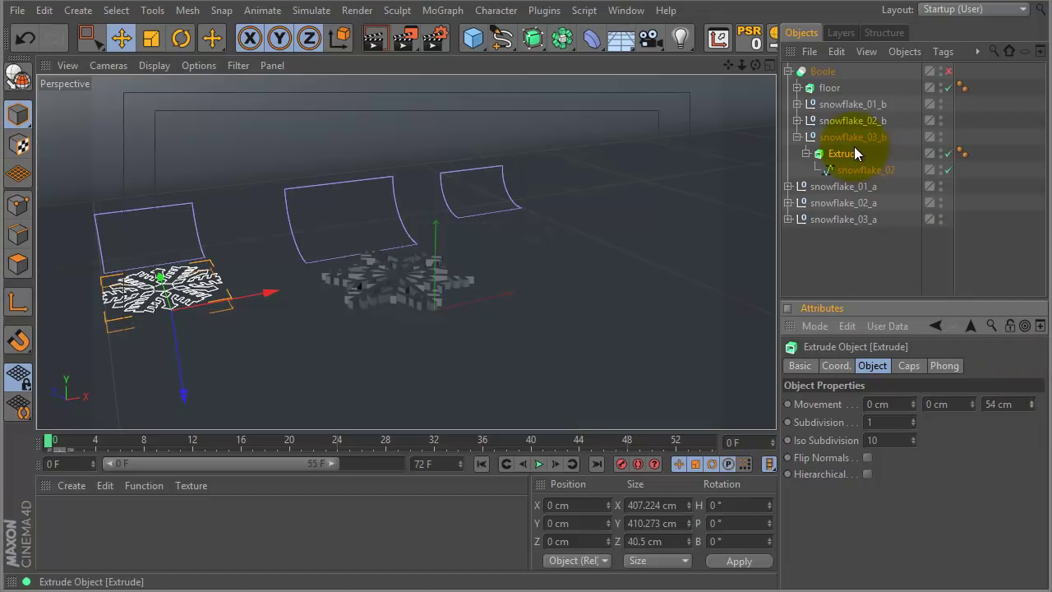
{"action": "left_click", "coordinate": [855, 171]}
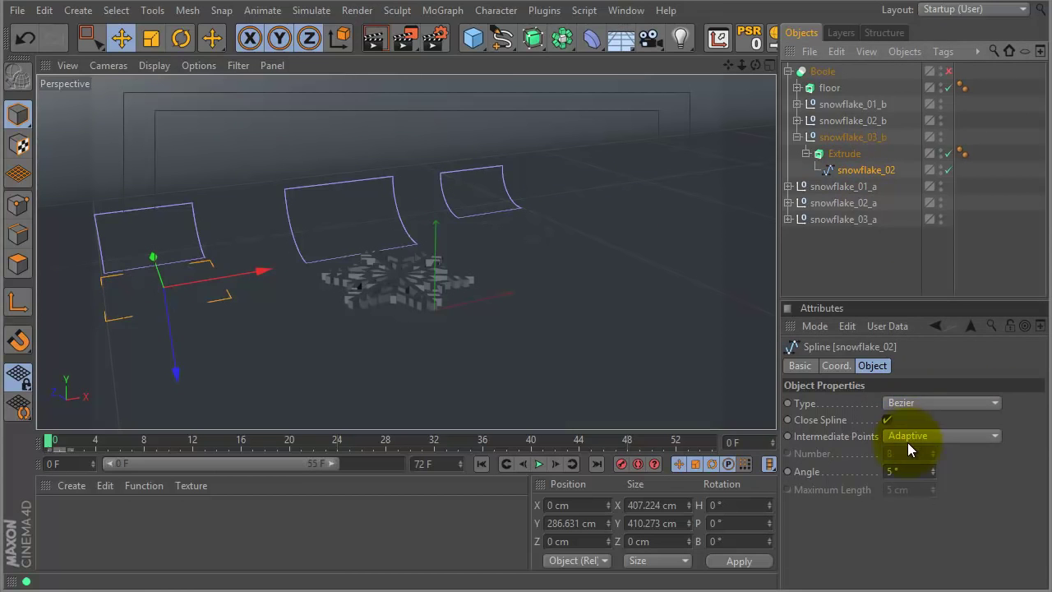
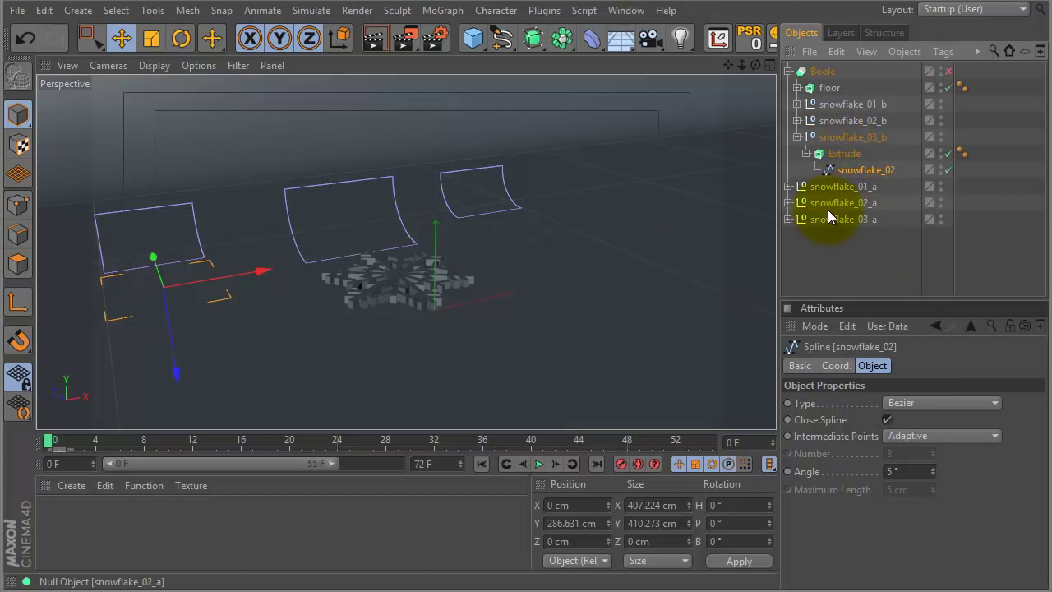
Move snowflake_03_b's extrusion to Z -33.046 cm and delete the Bend deformer under snowflake_02_b
{"action": "left_click", "coordinate": [839, 152]}
{"action": "left_click_drag", "start_coordinate": [188, 381], "coordinate": [187, 388]}
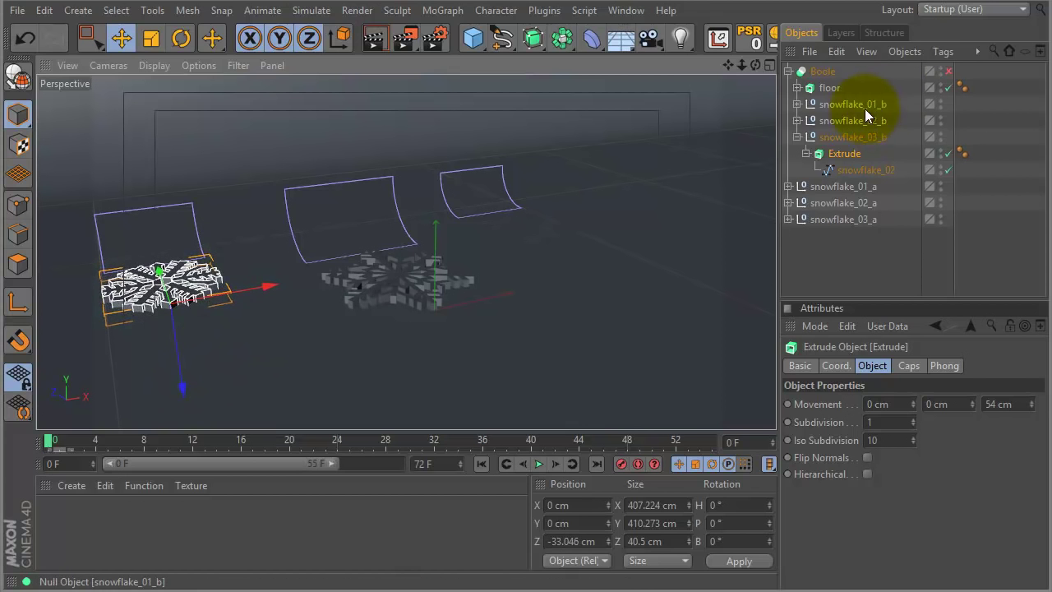
{"action": "left_click", "coordinate": [796, 120]}
{"action": "left_click", "coordinate": [839, 138]}
{"action": "key", "text": "Delete"}
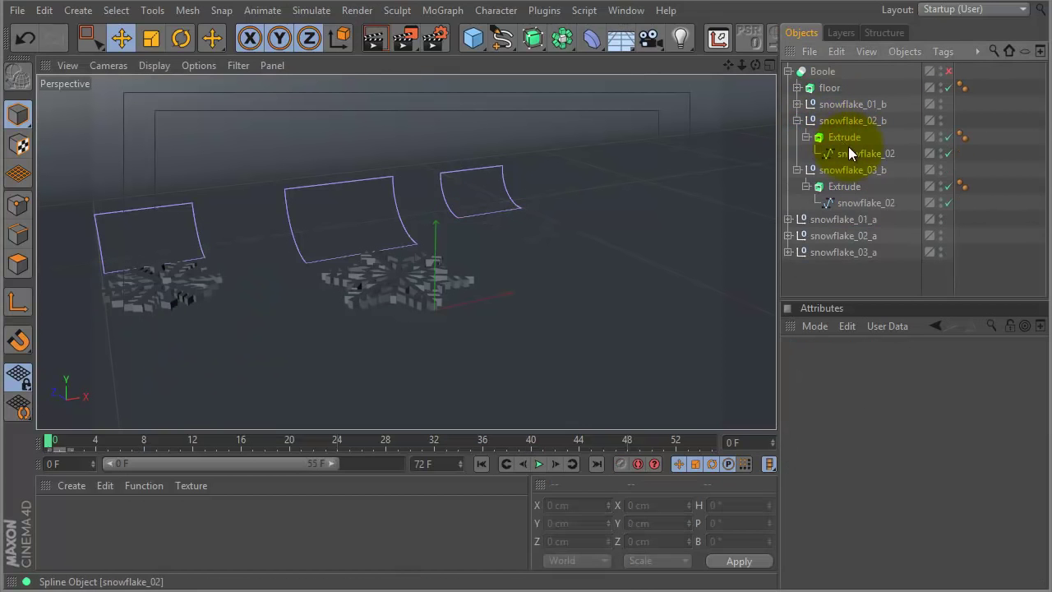
Give snowflake_02_b's Extrude N-gon caps and a 51 cm extrusion depth
{"action": "left_click", "coordinate": [847, 136]}
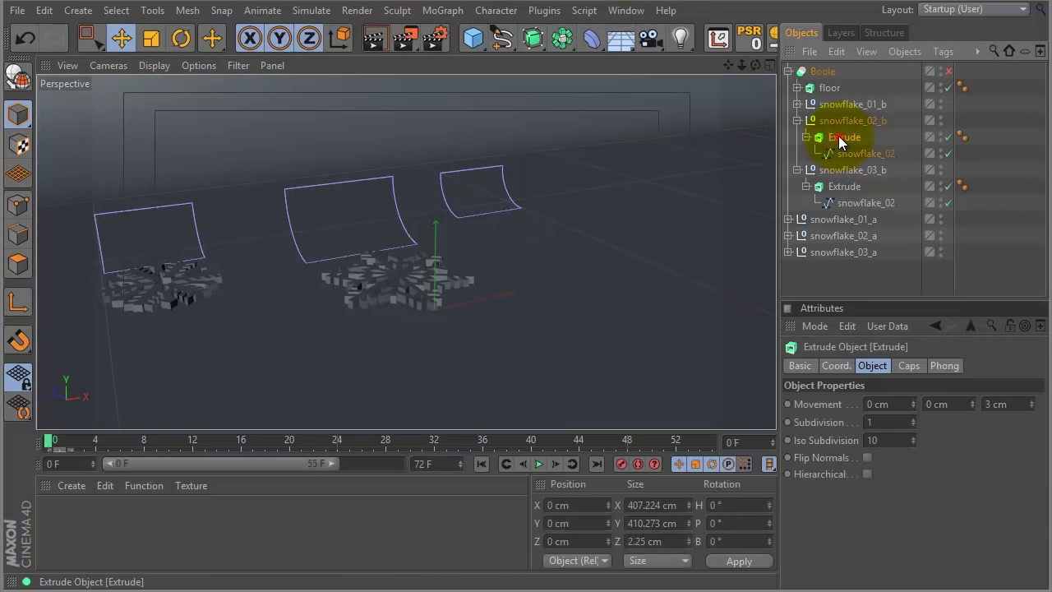
{"action": "left_click", "coordinate": [907, 366]}
{"action": "left_click_drag", "start_coordinate": [1036, 423], "coordinate": [1035, 458]}
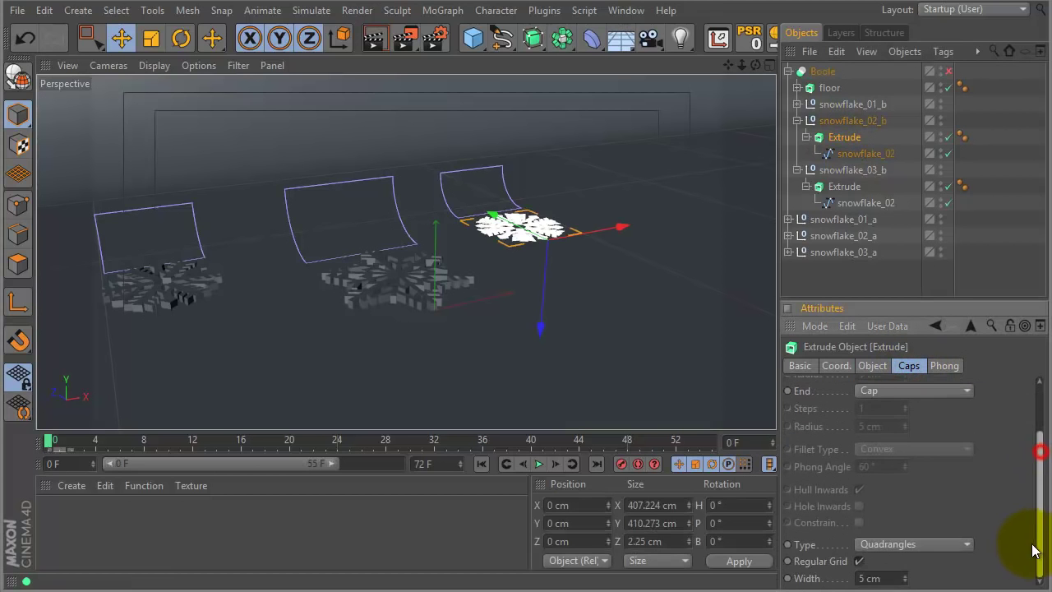
{"action": "left_click", "coordinate": [948, 545]}
{"action": "left_click", "coordinate": [937, 575]}
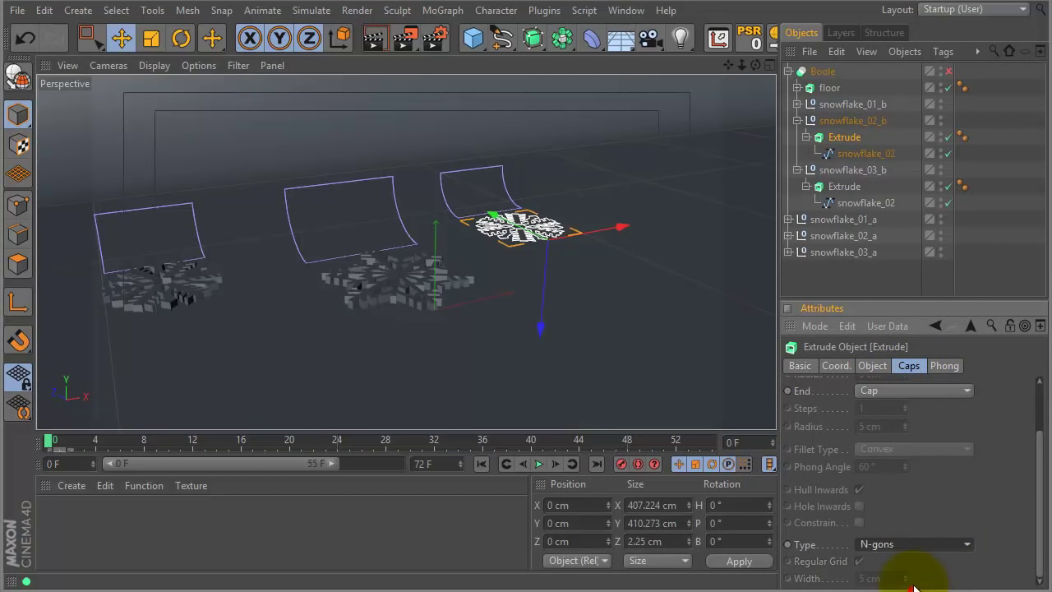
{"action": "left_click", "coordinate": [883, 370]}
{"action": "left_click_drag", "start_coordinate": [1032, 401], "coordinate": [1034, 365]}
Move the snowflake_02_b extrusion to Z -39.333 cm and collapse both snowflake groups
{"action": "left_click", "coordinate": [872, 154]}
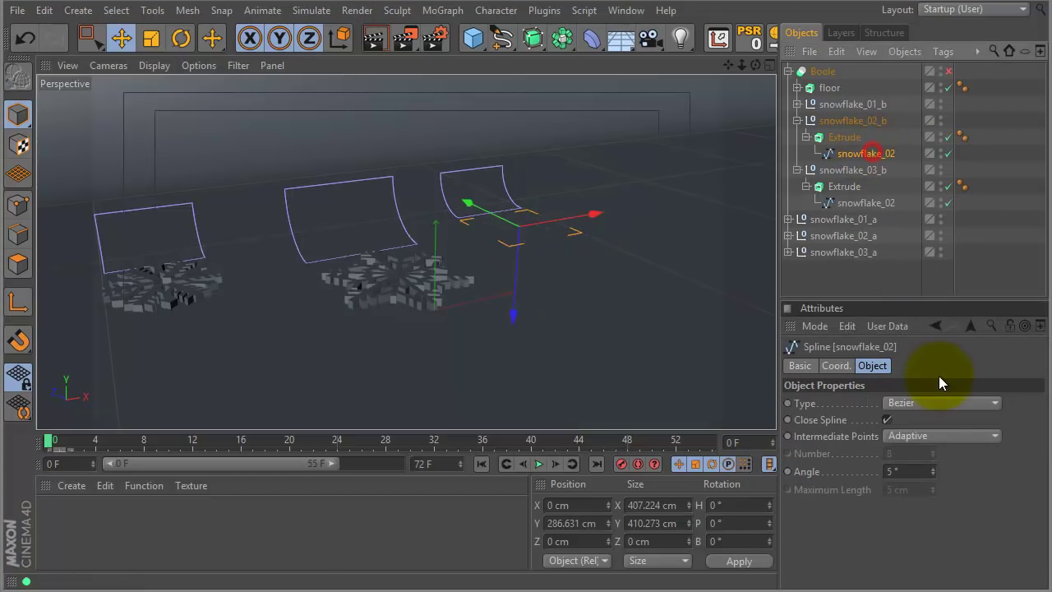
{"action": "left_click", "coordinate": [843, 138]}
{"action": "left_click_drag", "start_coordinate": [539, 328], "coordinate": [555, 308]}
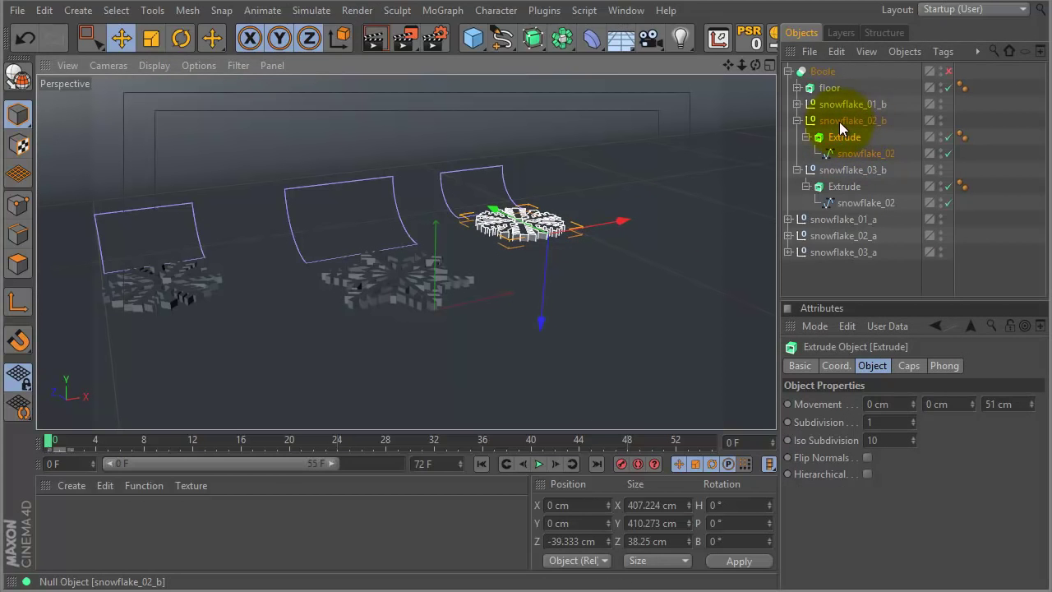
{"action": "left_click", "coordinate": [796, 120]}
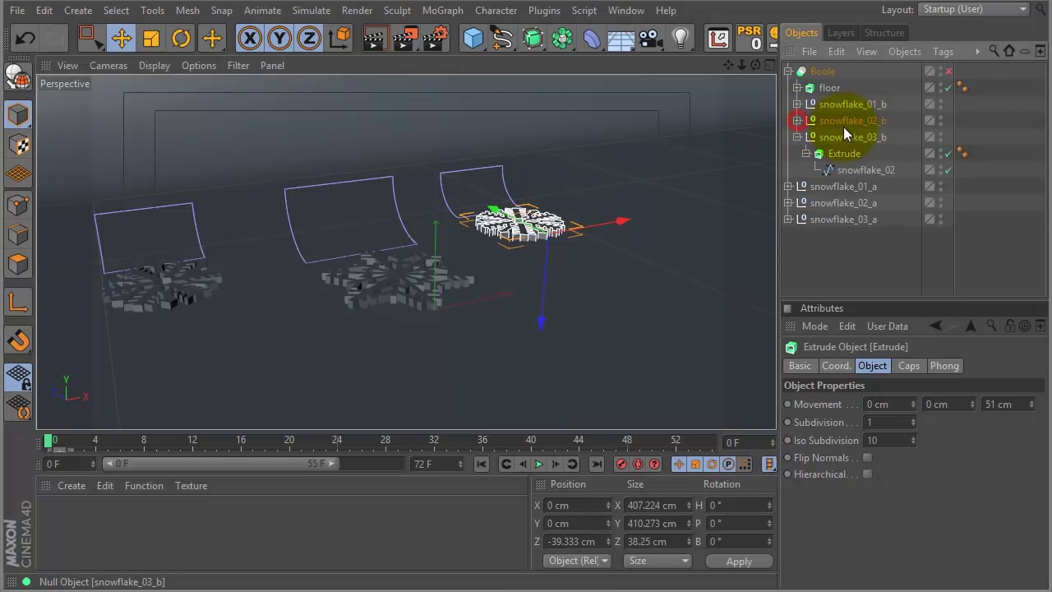
{"action": "left_click", "coordinate": [796, 136]}
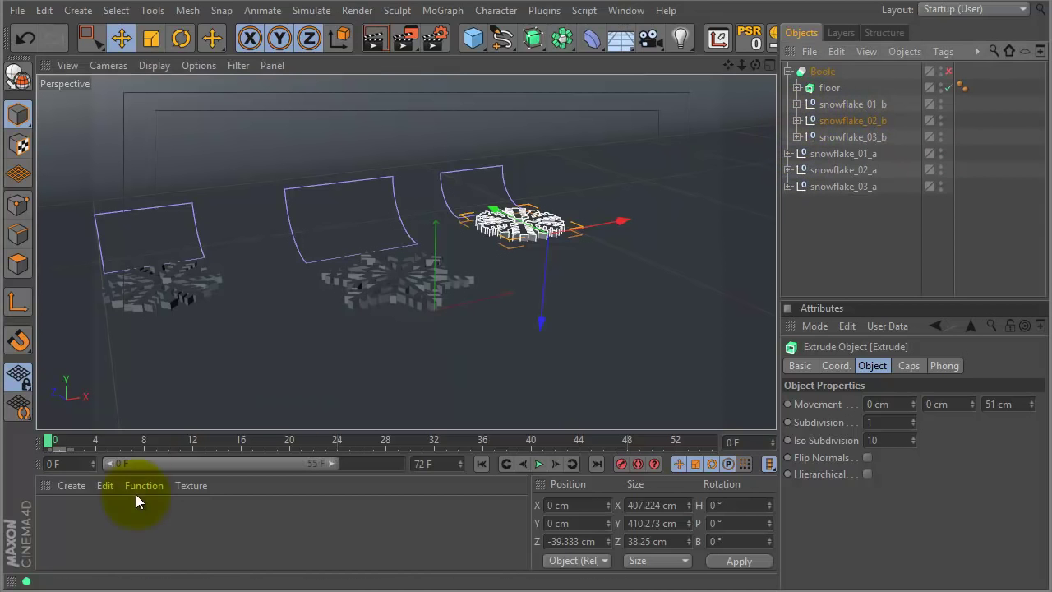
Re-enable the Boole cut and go to frame 35 for a lower view
{"action": "left_click", "coordinate": [948, 71]}
{"action": "left_click_drag", "start_coordinate": [56, 440], "coordinate": [472, 436]}
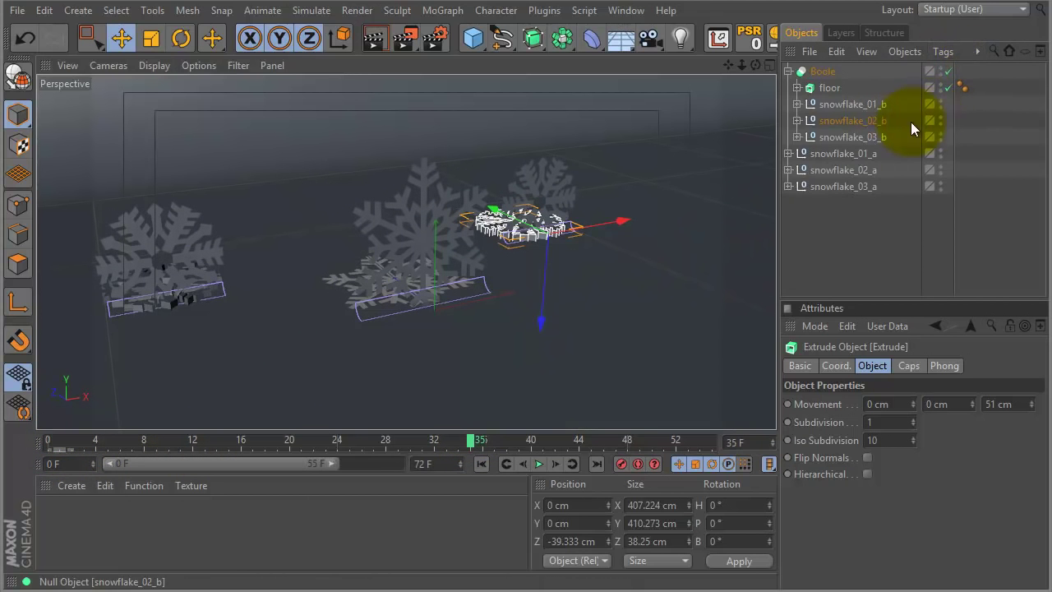
{"action": "left_click_drag", "start_coordinate": [553, 258], "coordinate": [452, 252], "text": "alt"}
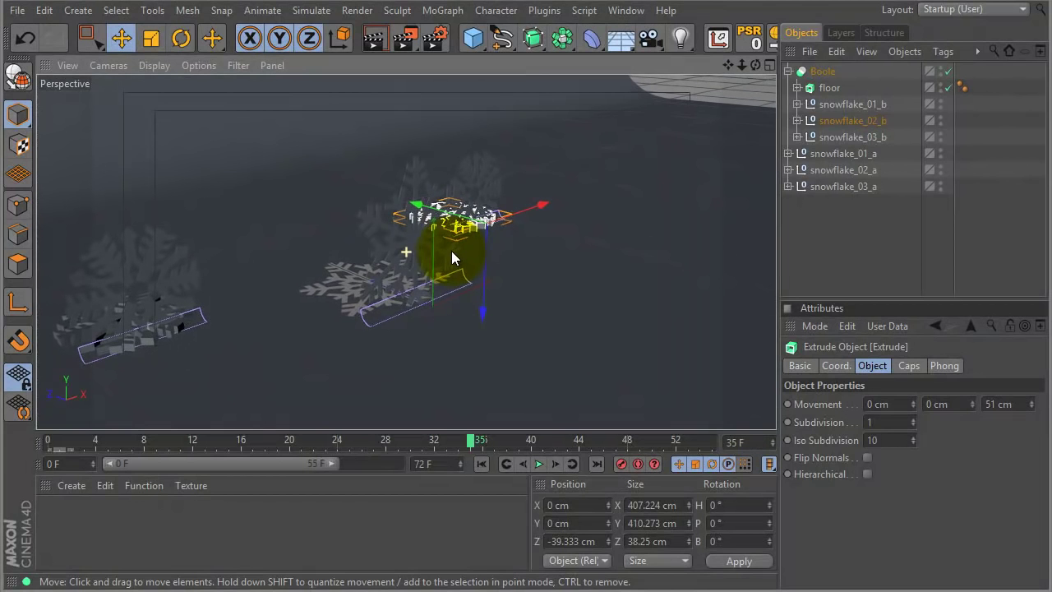
Group snowflake_01_b, snowflake_02_b and snowflake_03_b under a new null with Alt+G
{"action": "left_click", "coordinate": [846, 105]}
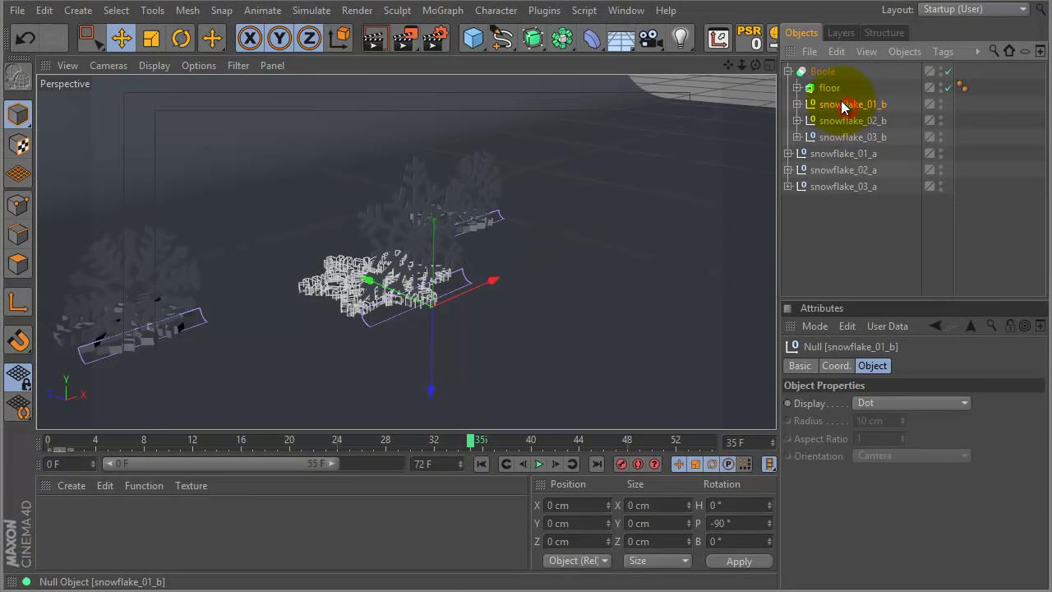
{"action": "left_click", "coordinate": [840, 137], "text": "shift"}
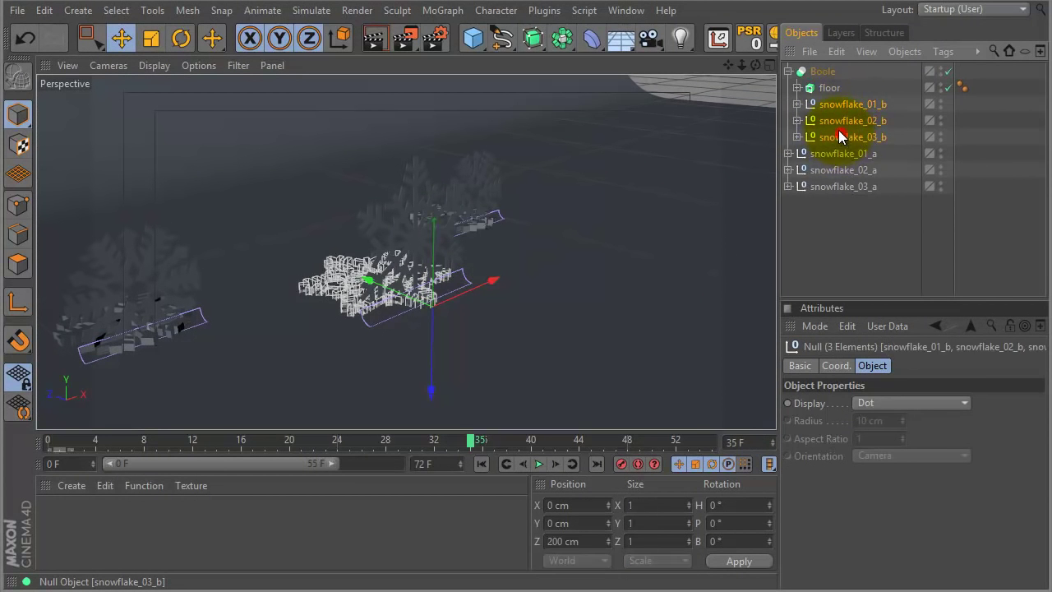
{"action": "key", "text": "alt+g"}
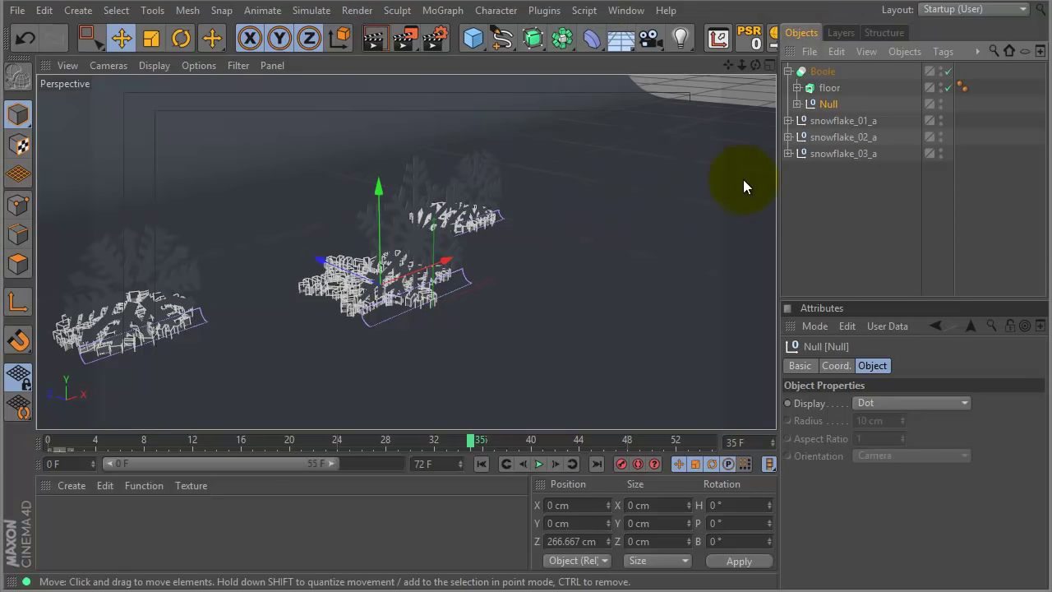
{"action": "left_click", "coordinate": [812, 203]}
{"action": "left_click_drag", "start_coordinate": [532, 260], "coordinate": [673, 213], "text": "alt"}
Rename the new null to 'snowflakes'
{"action": "left_click", "coordinate": [823, 101]}
{"action": "double_click", "coordinate": [826, 103]}
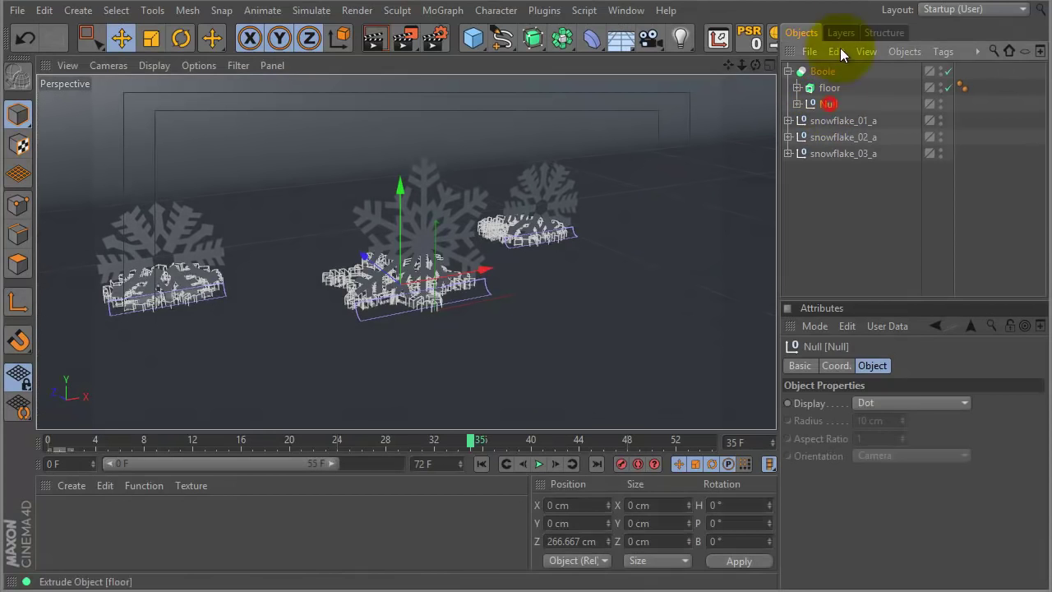
{"action": "type", "text": "snowflakes"}
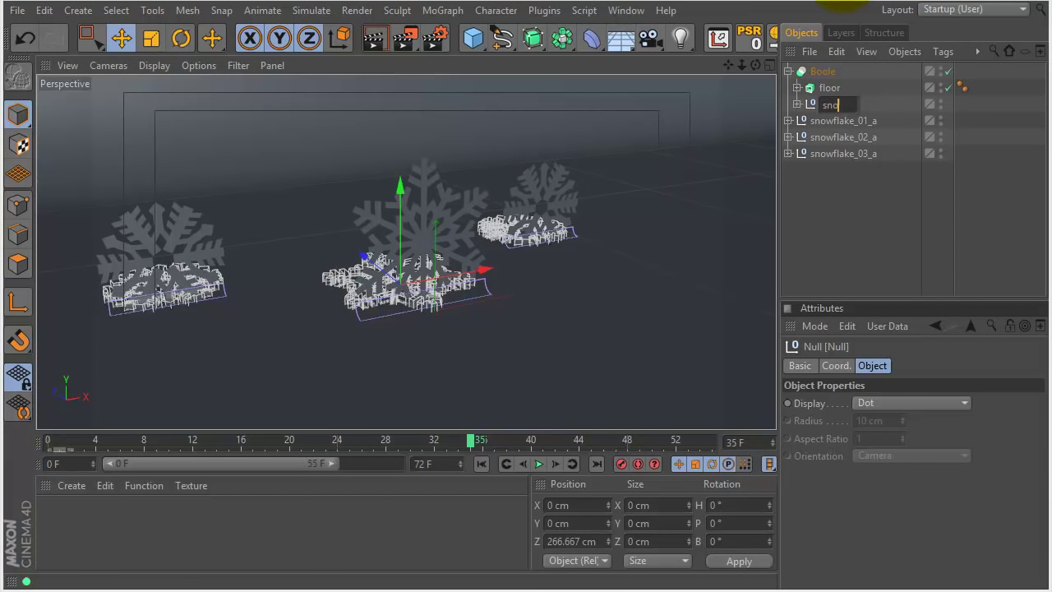
{"action": "key", "text": "Return"}
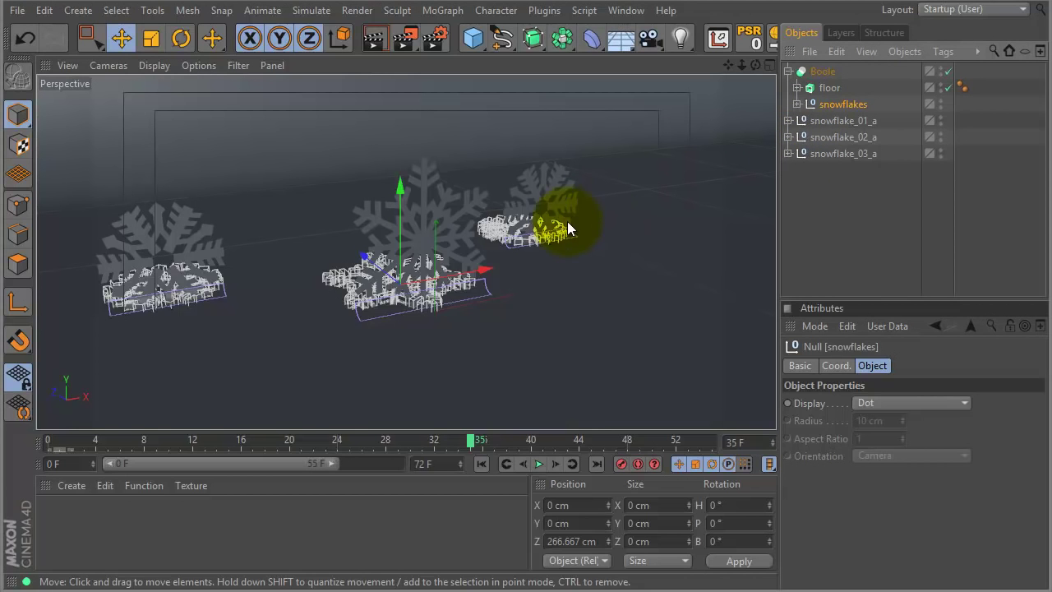
{"action": "left_click", "coordinate": [822, 238]}
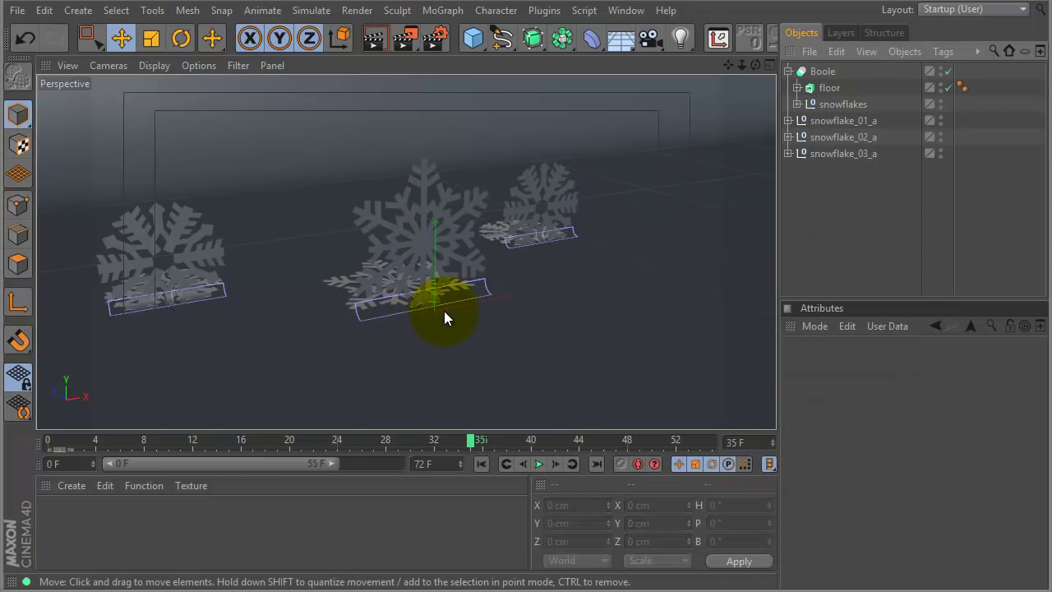
Check the snowflake_03_a and snowflake_01_a extrusion caps, keeping the type Quadrangles
{"action": "left_click", "coordinate": [787, 153]}
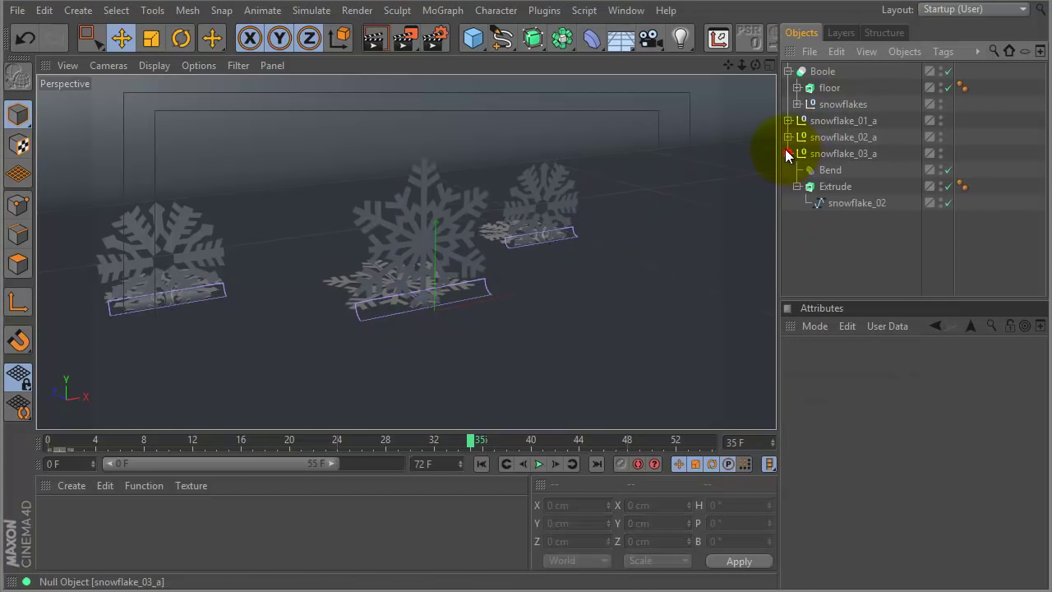
{"action": "left_click", "coordinate": [836, 201]}
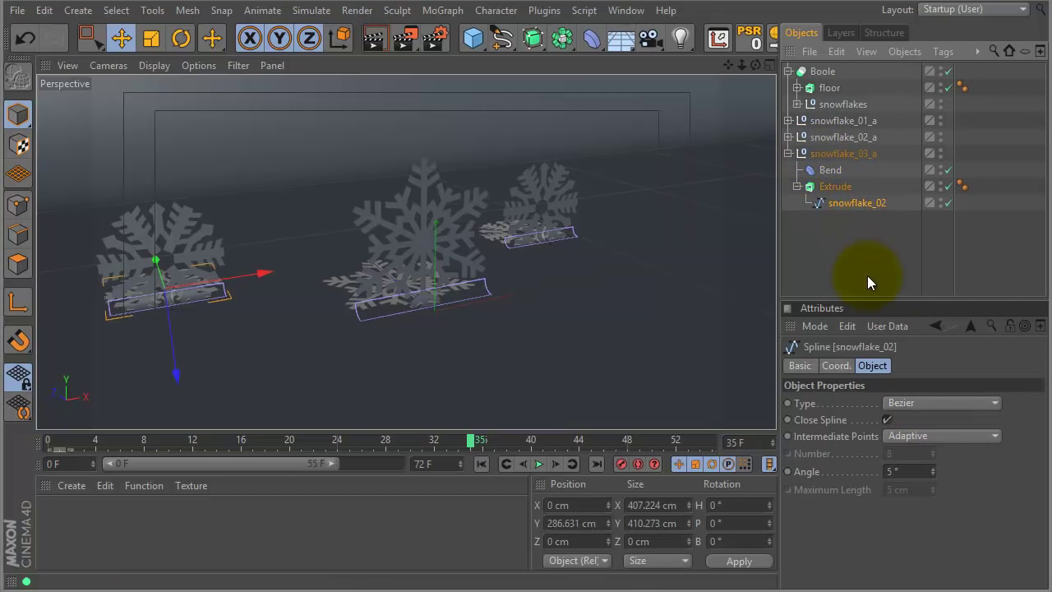
{"action": "left_click_drag", "start_coordinate": [321, 336], "coordinate": [344, 331], "text": "alt"}
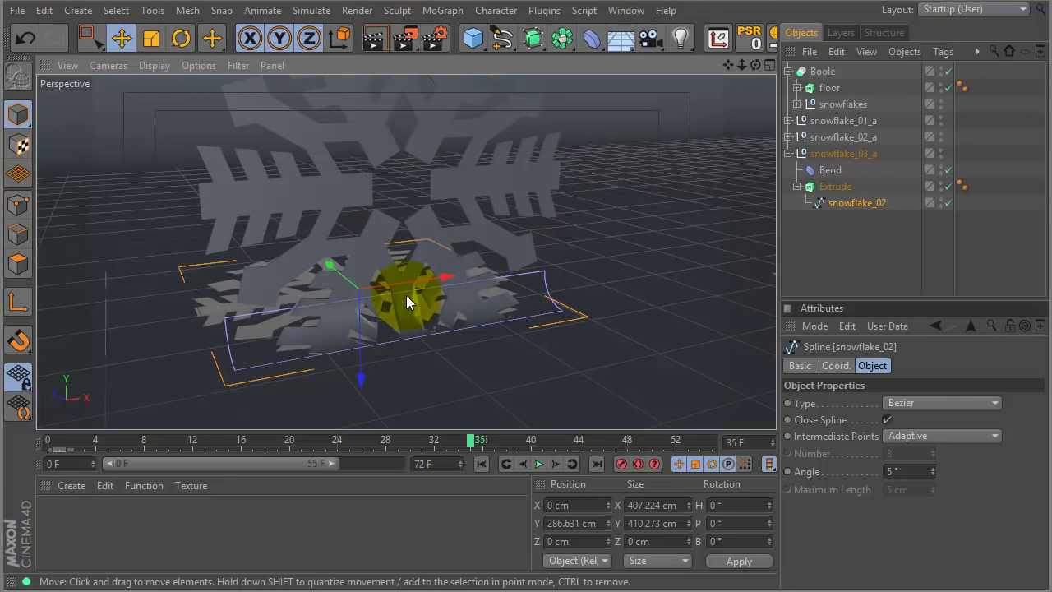
{"action": "left_click", "coordinate": [835, 187]}
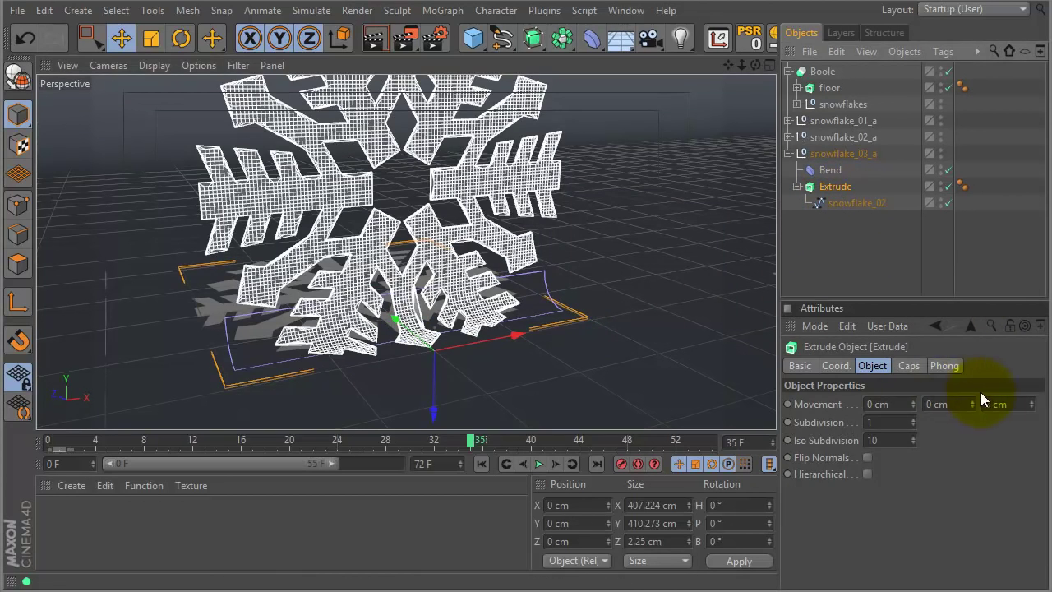
{"action": "left_click", "coordinate": [908, 366]}
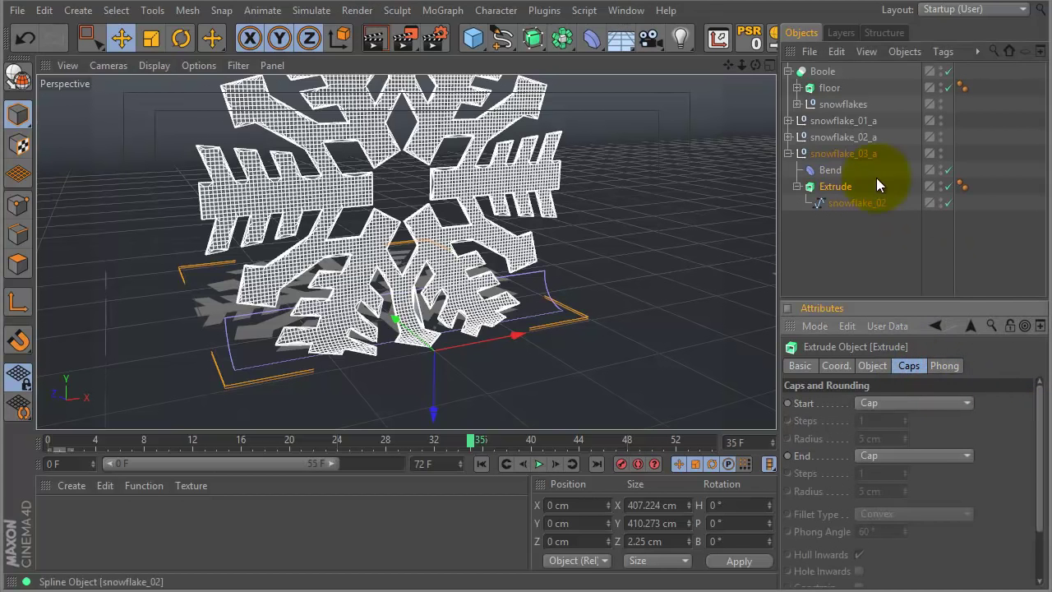
{"action": "left_click", "coordinate": [789, 120]}
{"action": "left_click", "coordinate": [830, 153]}
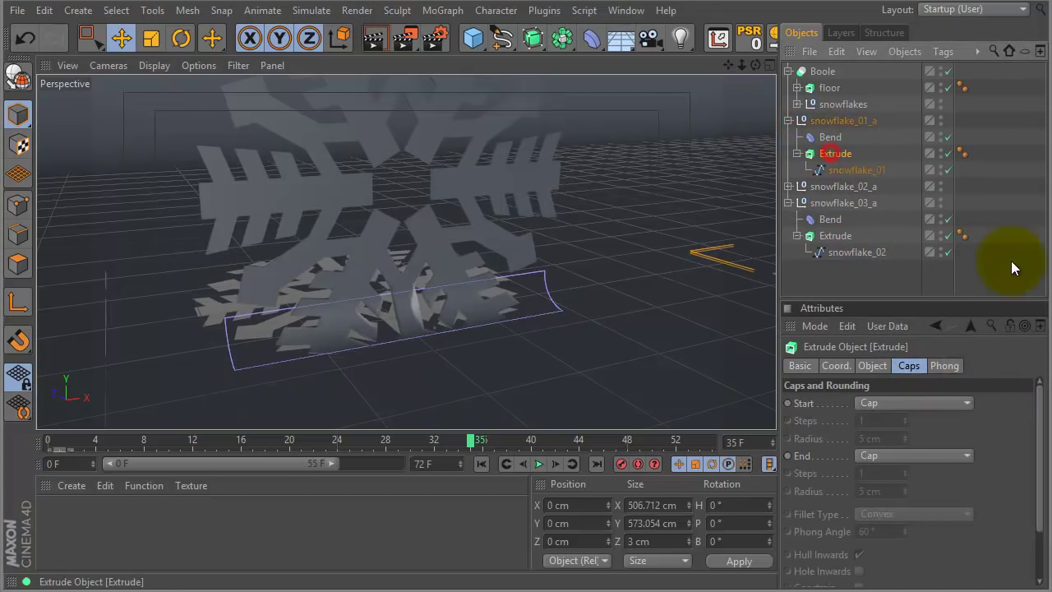
{"action": "left_click_drag", "start_coordinate": [1037, 429], "coordinate": [1041, 400]}
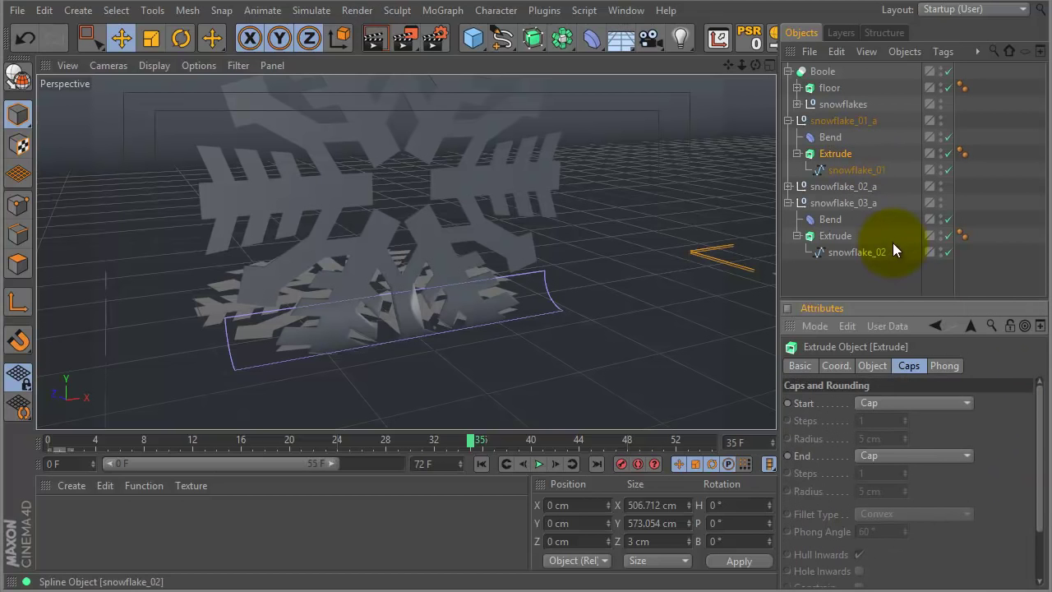
{"action": "left_click", "coordinate": [834, 235]}
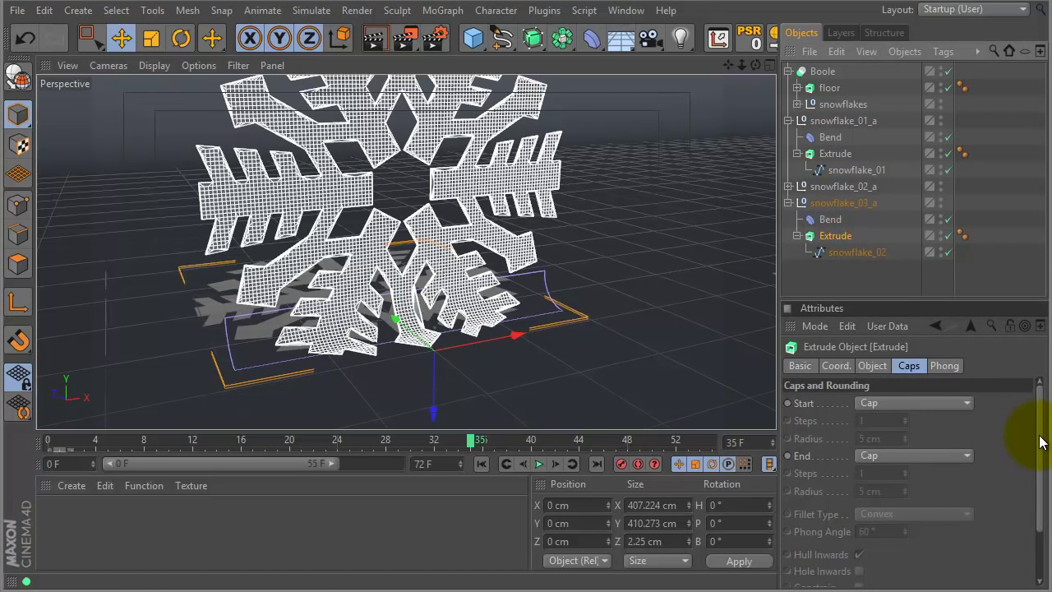
{"action": "left_click_drag", "start_coordinate": [1040, 442], "coordinate": [1038, 521]}
{"action": "left_click", "coordinate": [916, 544]}
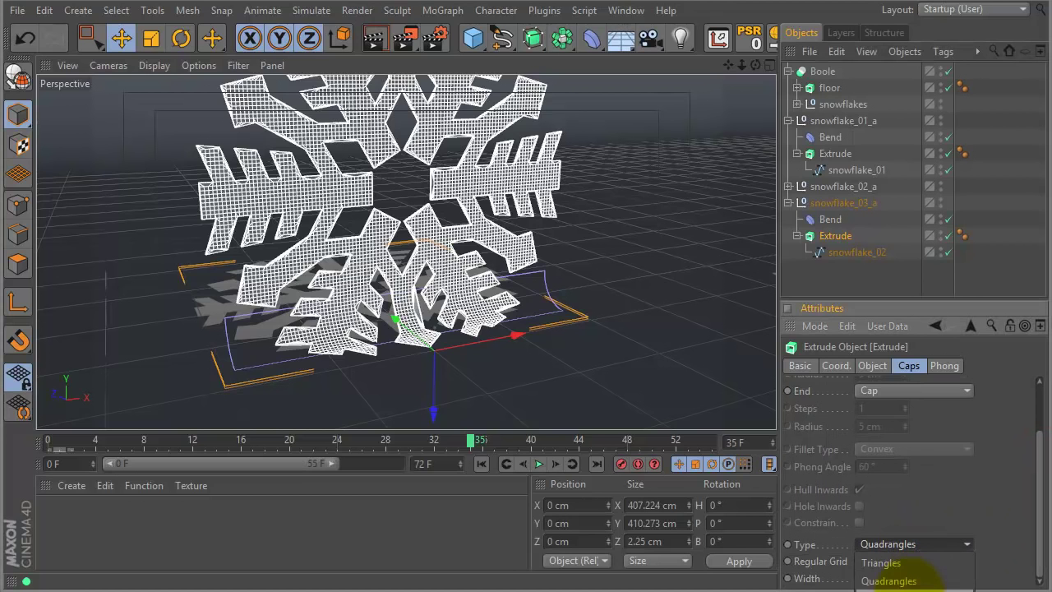
{"action": "left_click", "coordinate": [911, 581]}
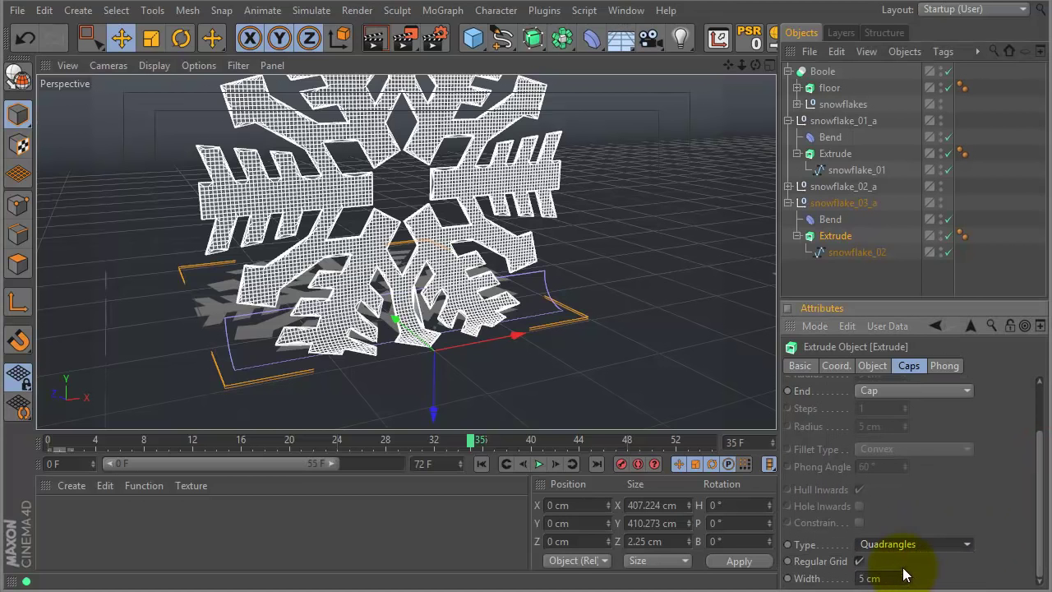
Set the snowflake_02 spline's intermediate points to Natural
{"action": "left_click", "coordinate": [846, 254]}
{"action": "left_click", "coordinate": [929, 436]}
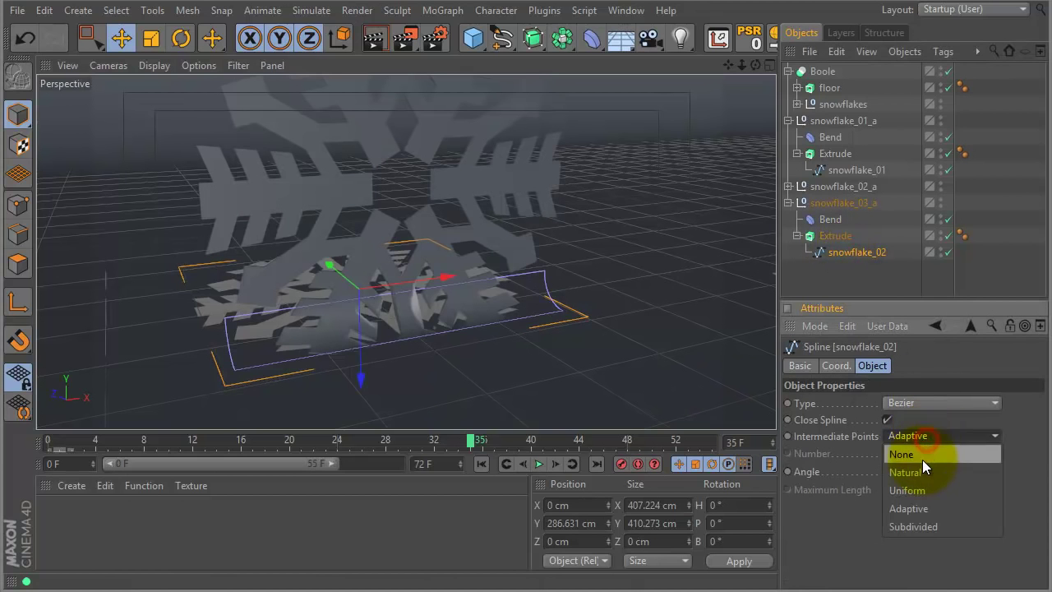
{"action": "left_click", "coordinate": [922, 472]}
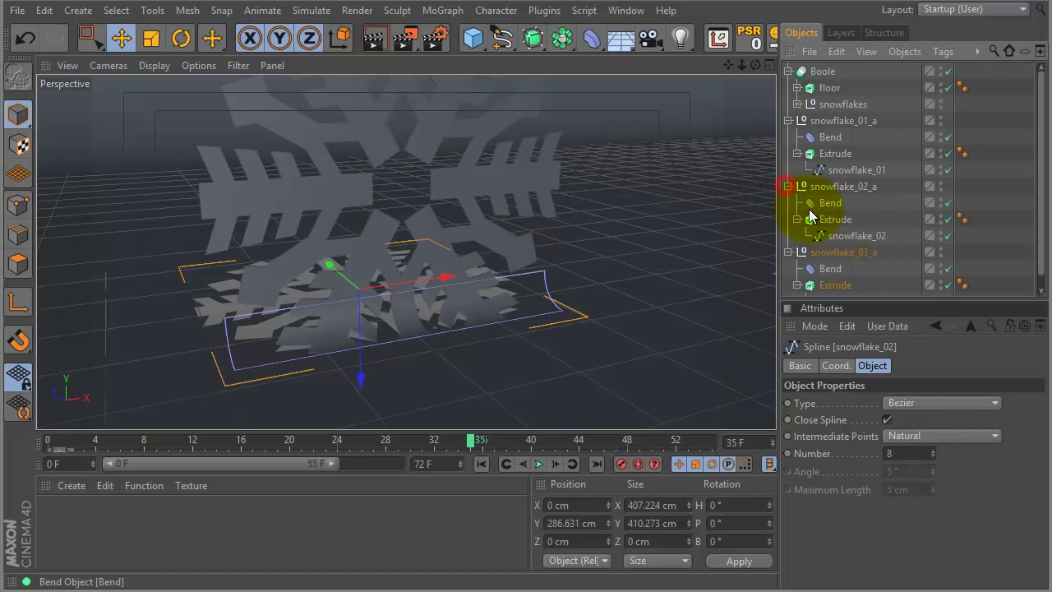
{"action": "left_click", "coordinate": [845, 237]}
{"action": "left_click", "coordinate": [934, 435]}
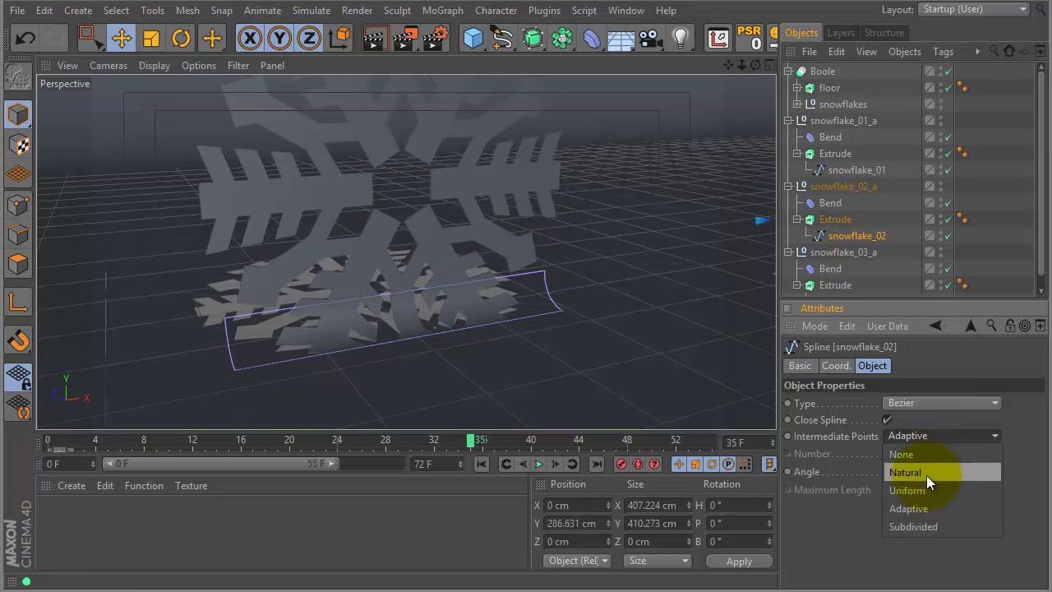
{"action": "left_click", "coordinate": [927, 474]}
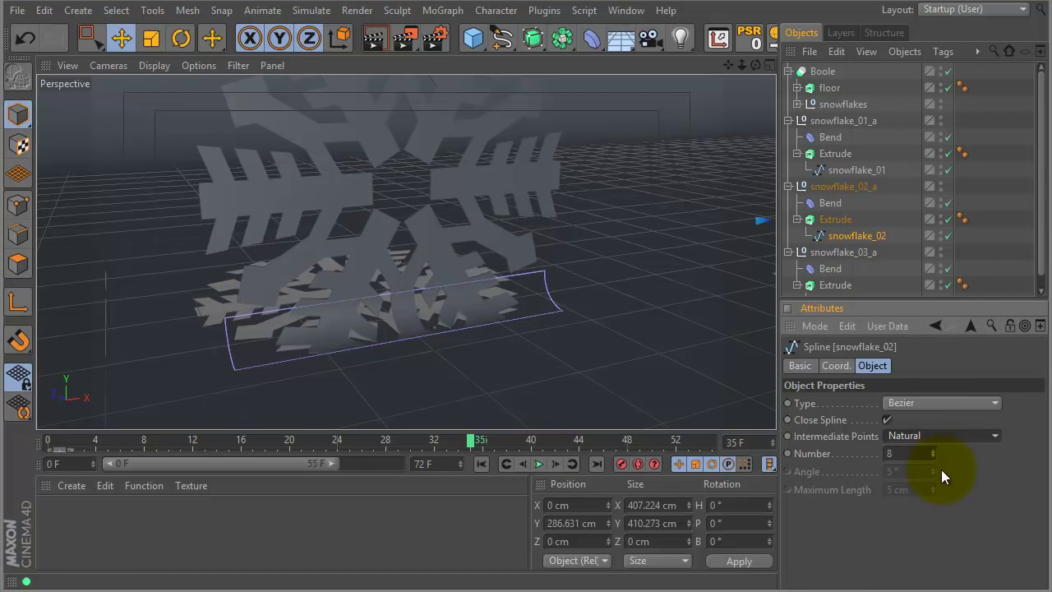
Confirm the snowflake_02 extrusion keeps Quadrangles as its cap type
{"action": "left_click", "coordinate": [847, 222]}
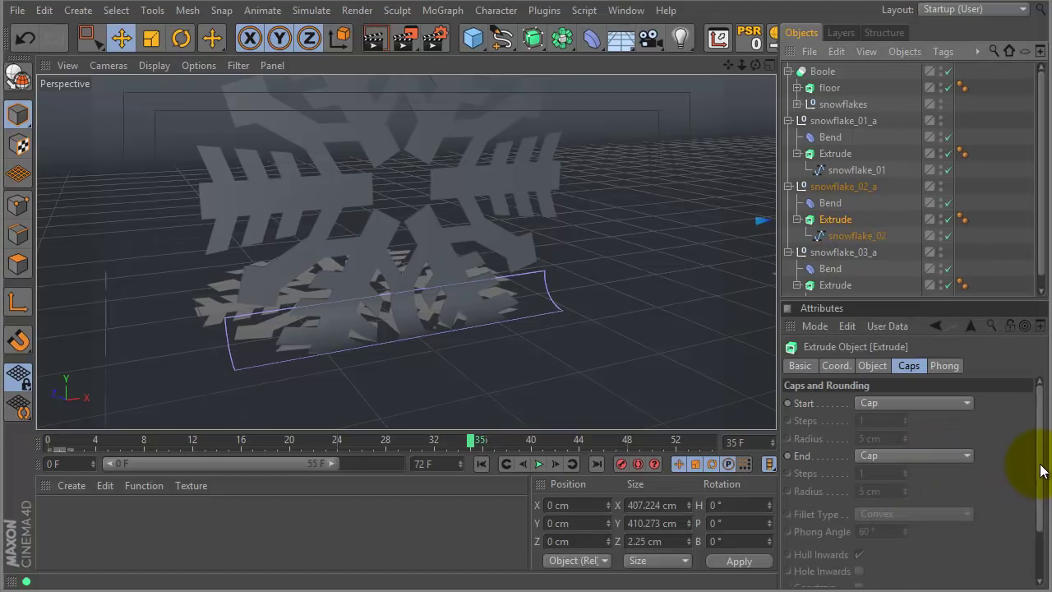
{"action": "left_click_drag", "start_coordinate": [1040, 470], "coordinate": [1040, 512]}
{"action": "left_click", "coordinate": [922, 545]}
{"action": "left_click", "coordinate": [895, 581]}
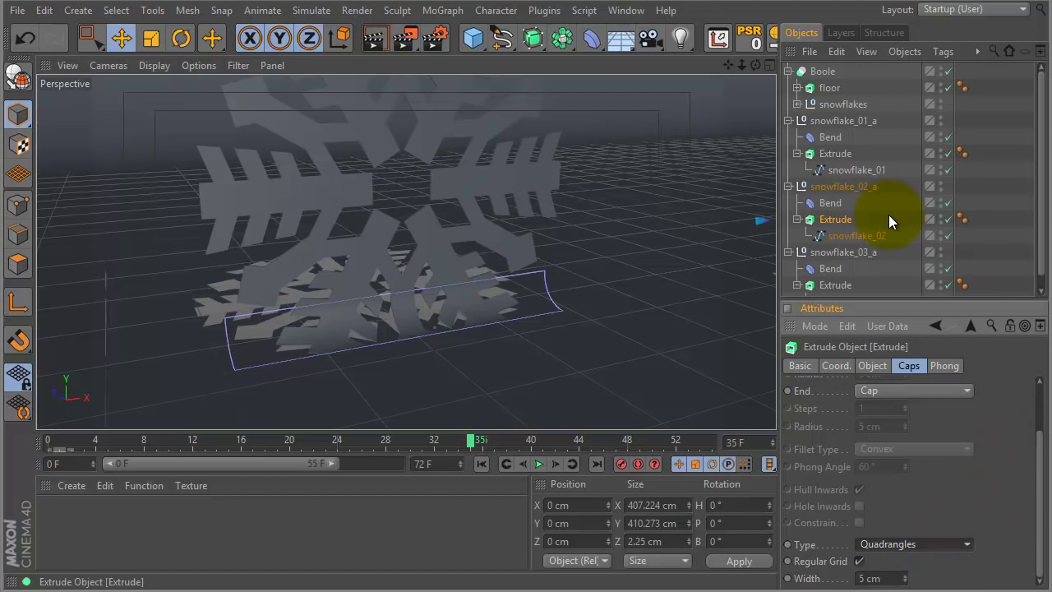
{"action": "left_click", "coordinate": [847, 235]}
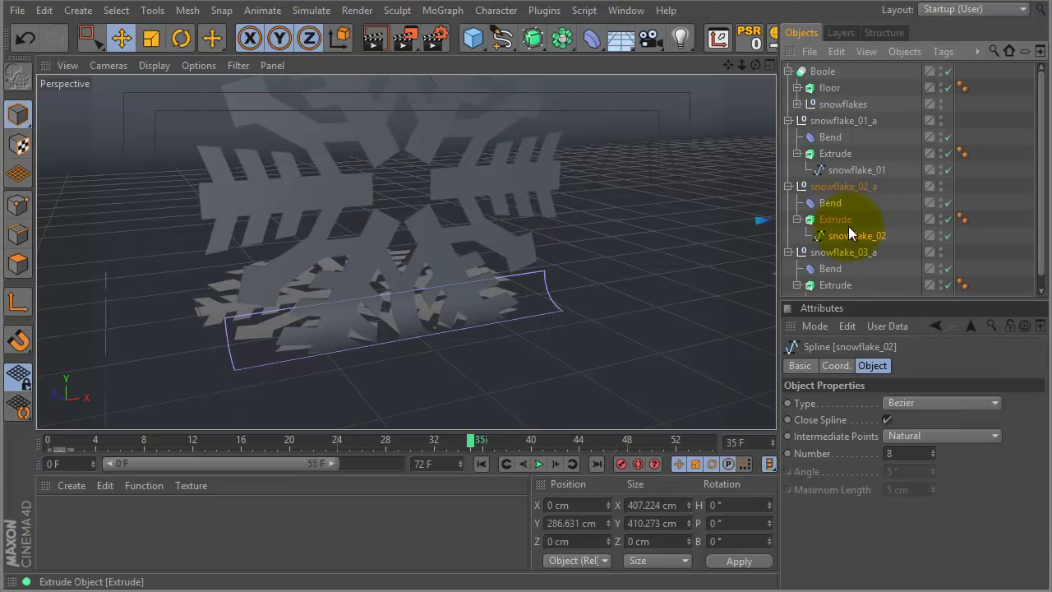
{"action": "left_click", "coordinate": [840, 221]}
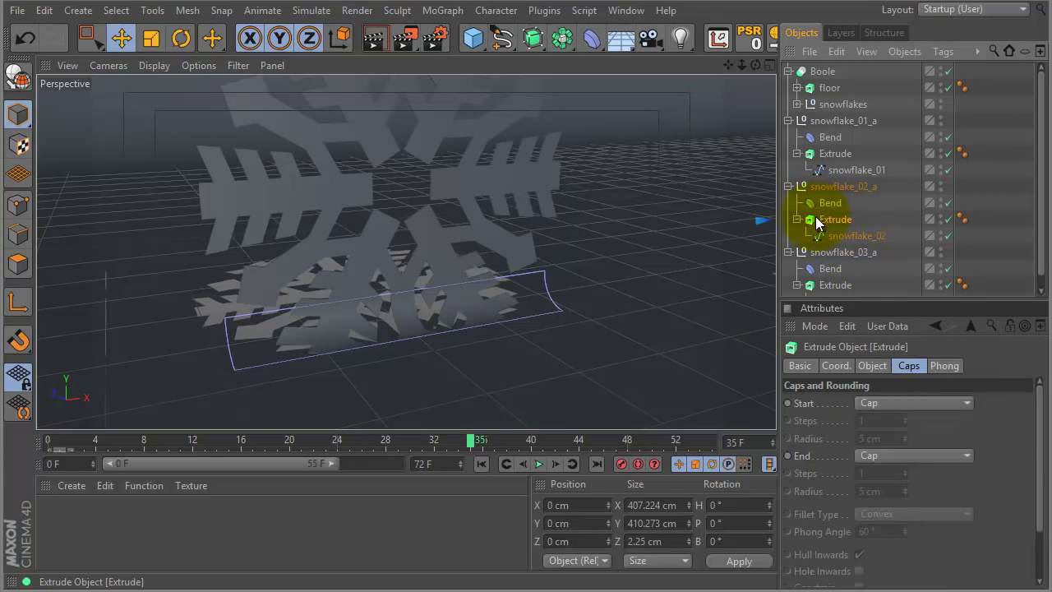
Select the third snowflake's extrusion and zoom out to see all snowflakes
{"action": "left_click", "coordinate": [834, 285]}
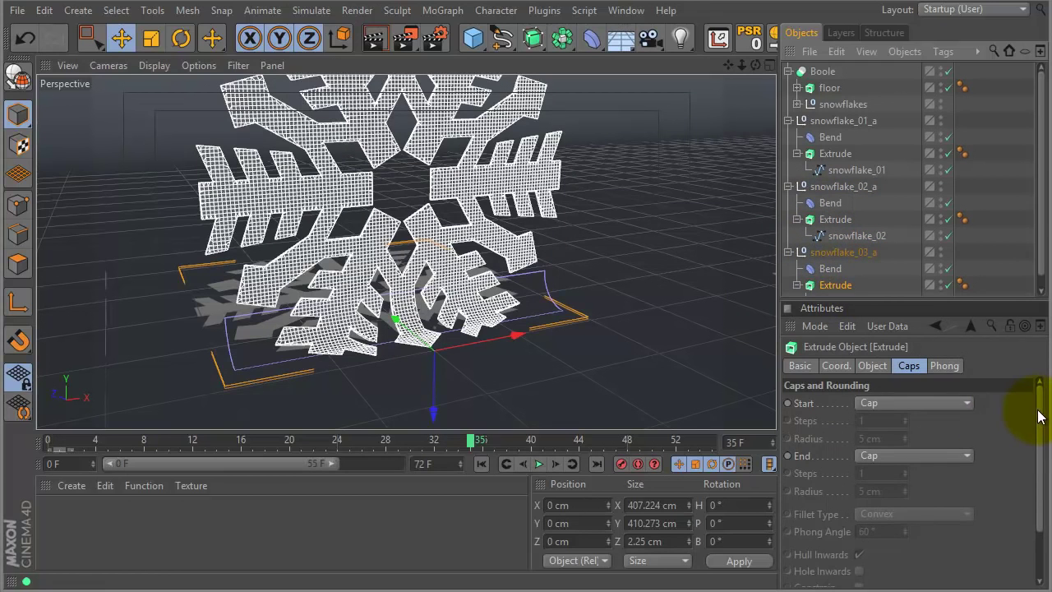
{"action": "left_click_drag", "start_coordinate": [1040, 416], "coordinate": [1036, 486]}
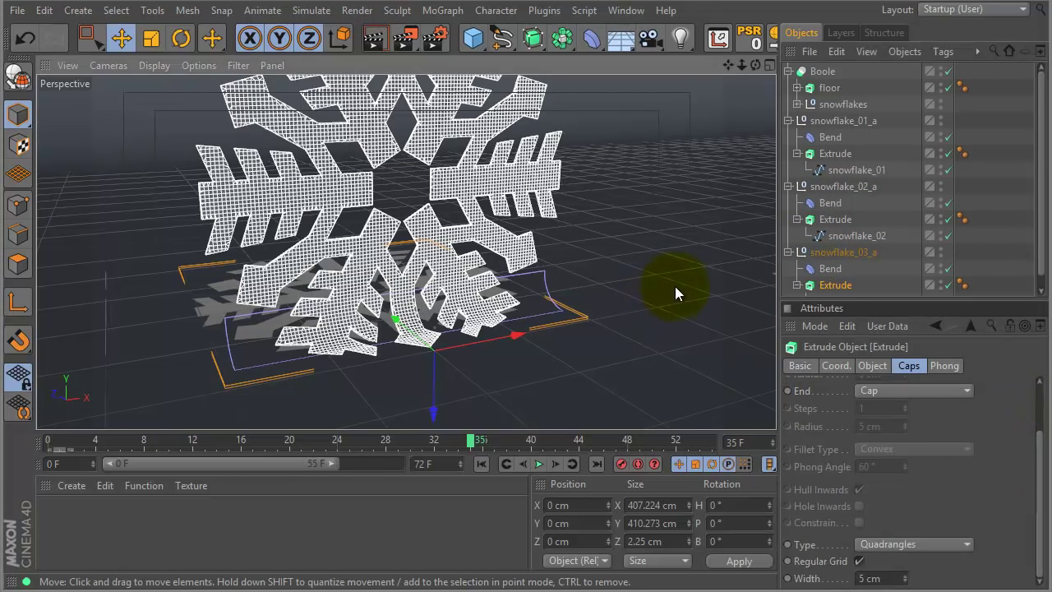
{"action": "scroll", "coordinate": [674, 286], "scroll_direction": "down", "scroll_amount": 5}
{"action": "middle_click_drag", "start_coordinate": [522, 353], "coordinate": [405, 342], "text": "alt"}
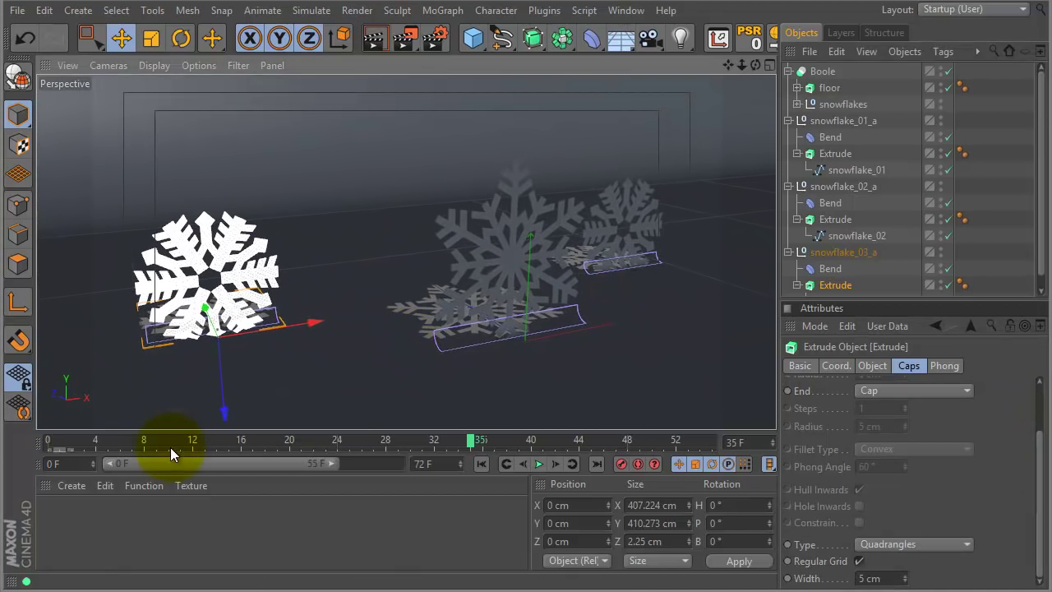
Scrub the animation, render a quick Ctrl+R preview, and collapse the Boole and snowflake groups
{"action": "mouse_move", "coordinate": [46, 441]}
{"action": "left_mouse_down"}
{"action": "mouse_move", "coordinate": [77, 450]}
{"action": "mouse_move", "coordinate": [301, 447]}
{"action": "mouse_move", "coordinate": [560, 397]}
{"action": "mouse_move", "coordinate": [278, 412]}
{"action": "mouse_move", "coordinate": [153, 434]}
{"action": "mouse_move", "coordinate": [299, 430]}
{"action": "mouse_move", "coordinate": [395, 409]}
{"action": "mouse_move", "coordinate": [35, 445]}
{"action": "left_mouse_up"}
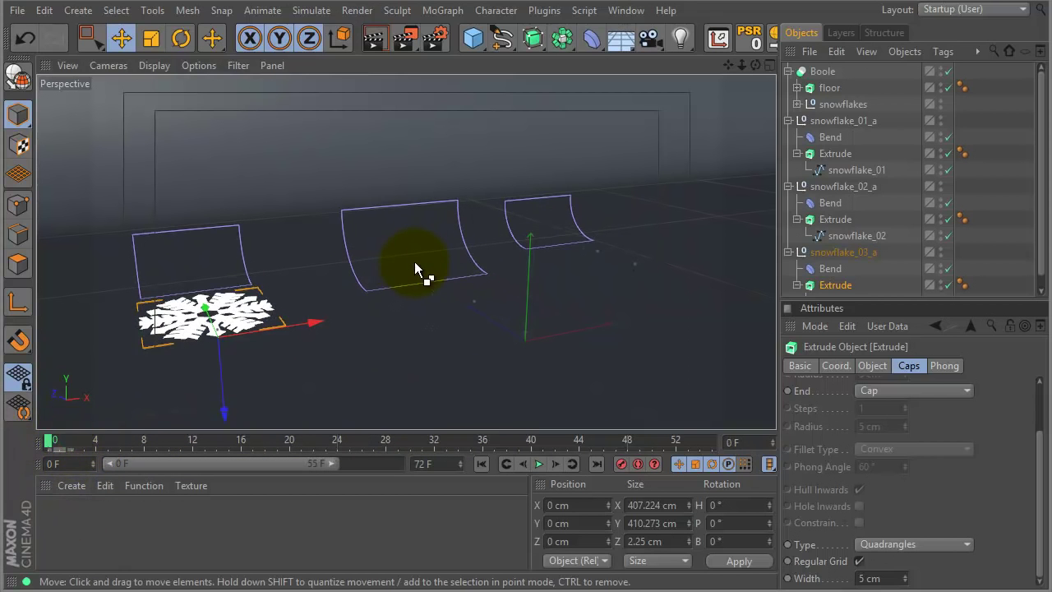
{"action": "key", "text": "ctrl+r"}
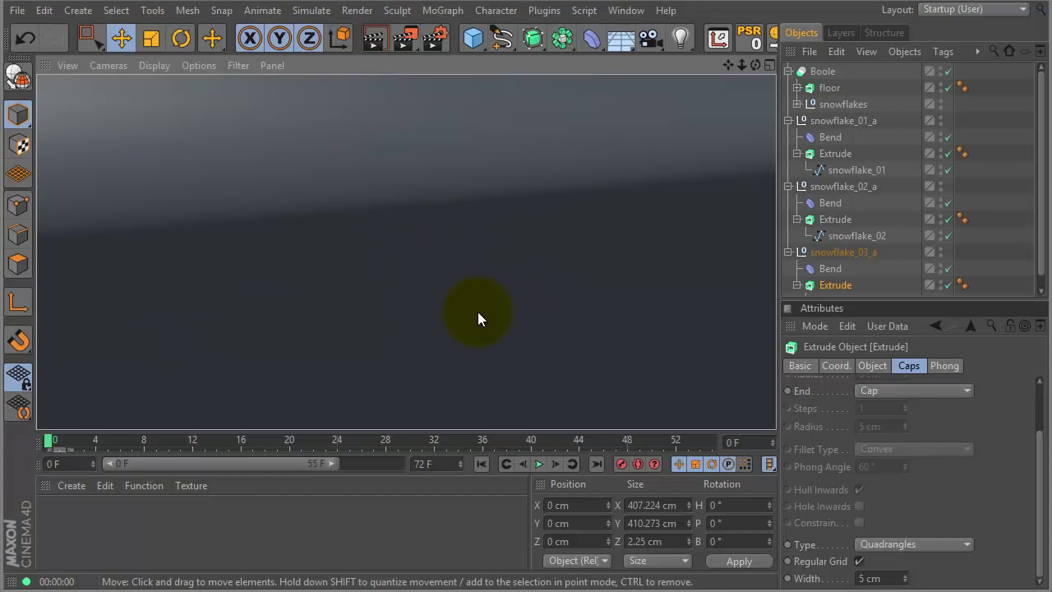
{"action": "left_click", "coordinate": [789, 72]}
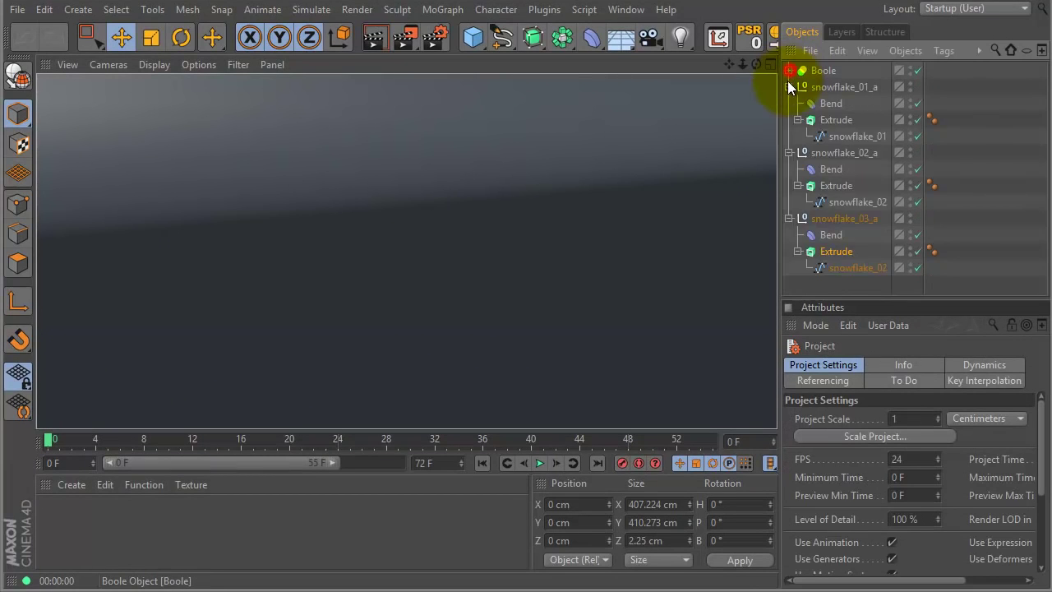
{"action": "left_click", "coordinate": [789, 87]}
{"action": "left_click", "coordinate": [788, 104]}
{"action": "left_click", "coordinate": [788, 120]}
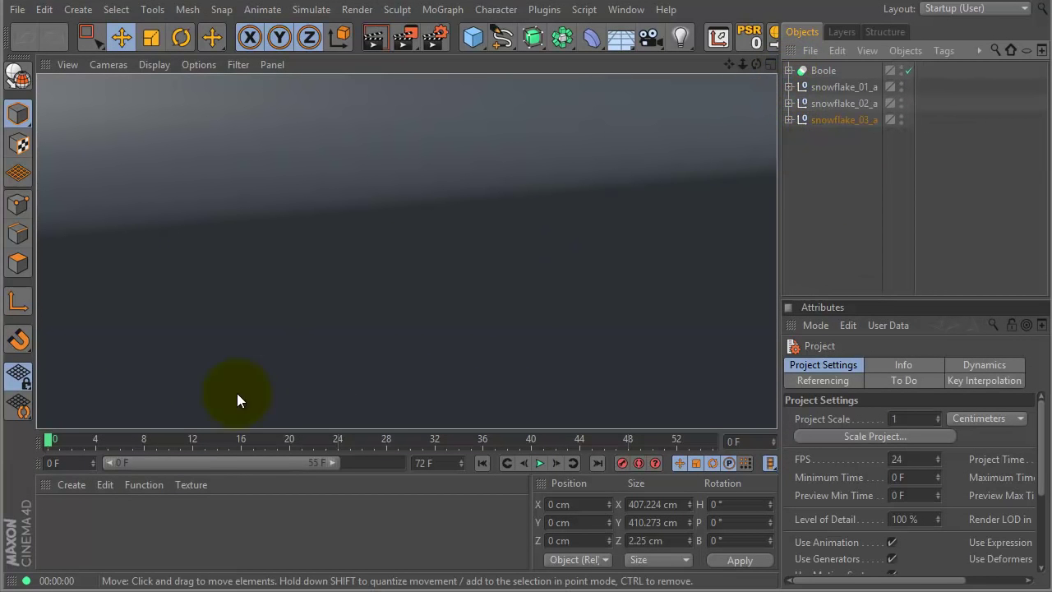
Go to frame 45, frame the three snowflakes in Front view, and expand Boole
{"action": "left_click_drag", "start_coordinate": [164, 439], "coordinate": [588, 464]}
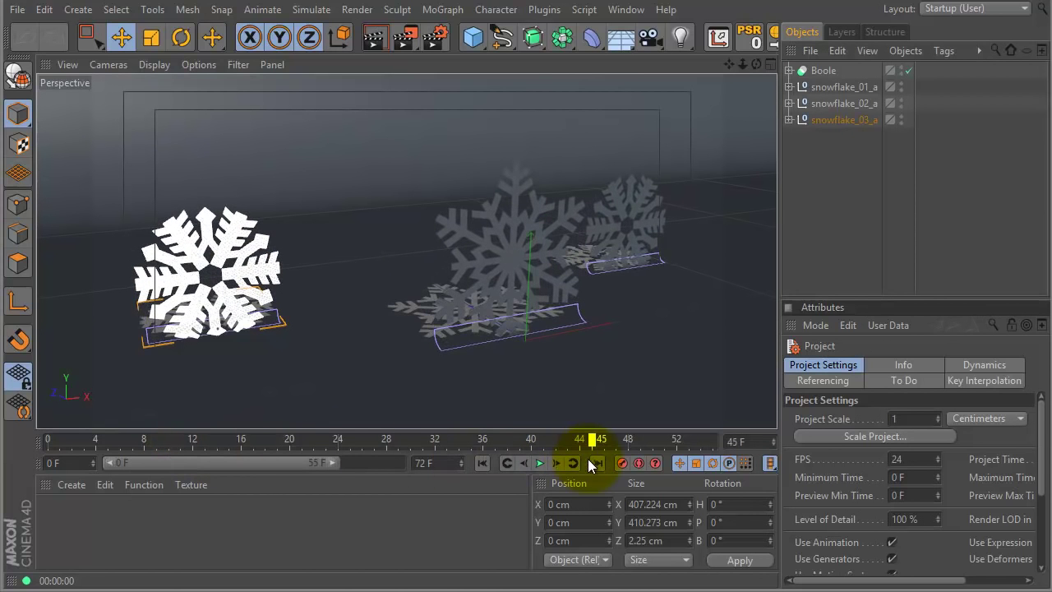
{"action": "key", "text": "F4"}
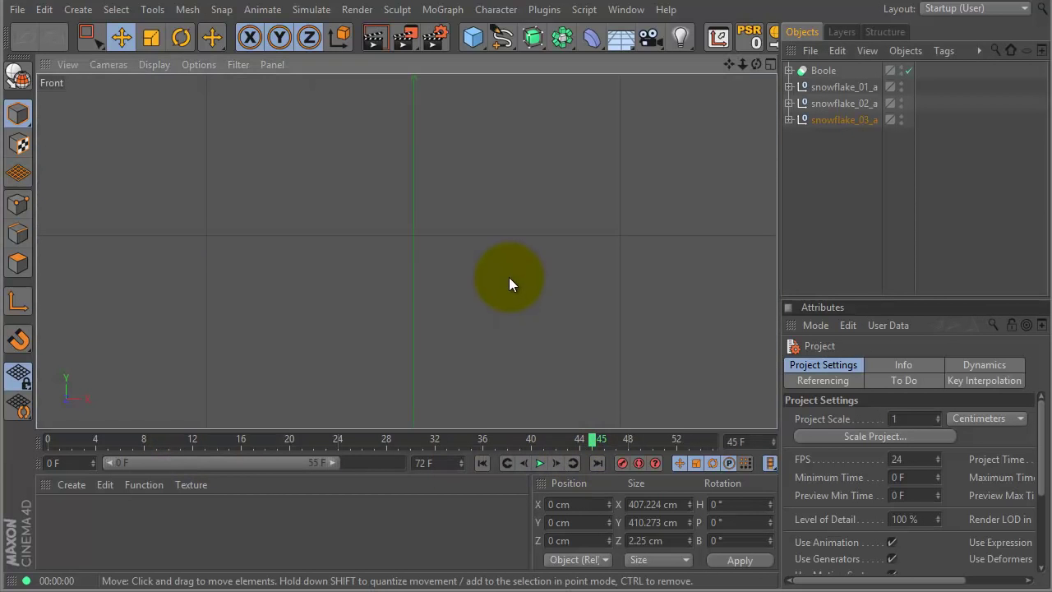
{"action": "right_click_drag", "start_coordinate": [557, 281], "coordinate": [614, 249], "text": "alt"}
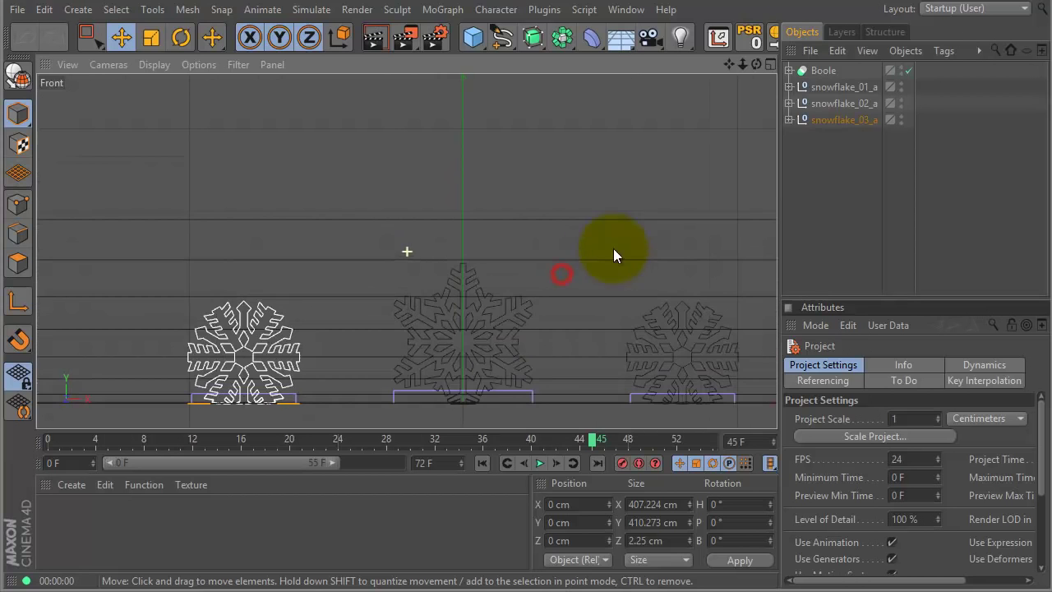
{"action": "left_click", "coordinate": [789, 72]}
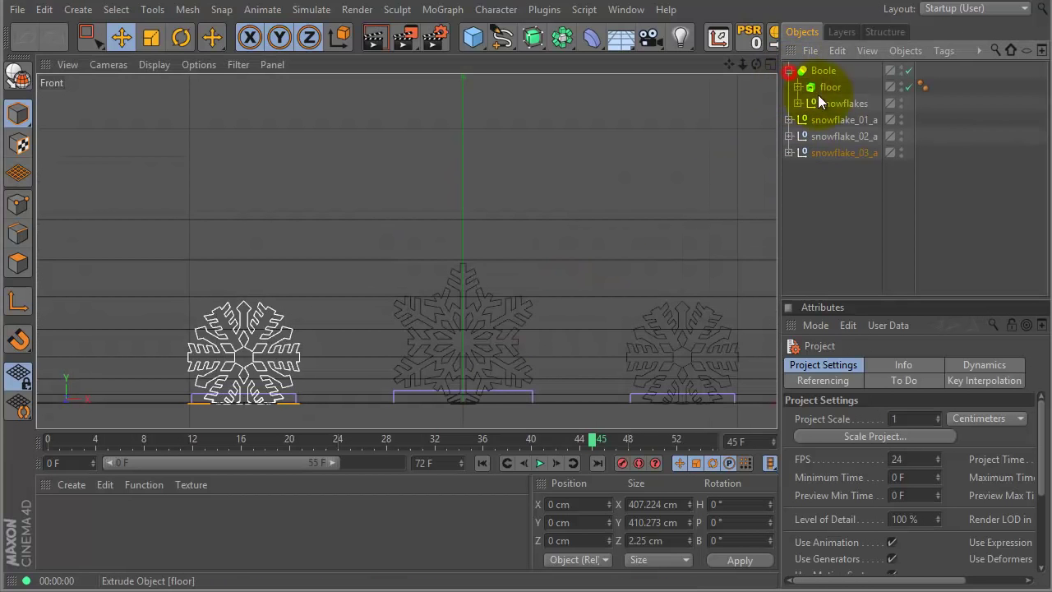
Hide and disable the floor, hide snowflake_02_a and snowflake_03_a, and zoom onto the central snowflake
{"action": "left_click", "coordinate": [901, 87]}
{"action": "left_click", "coordinate": [901, 86]}
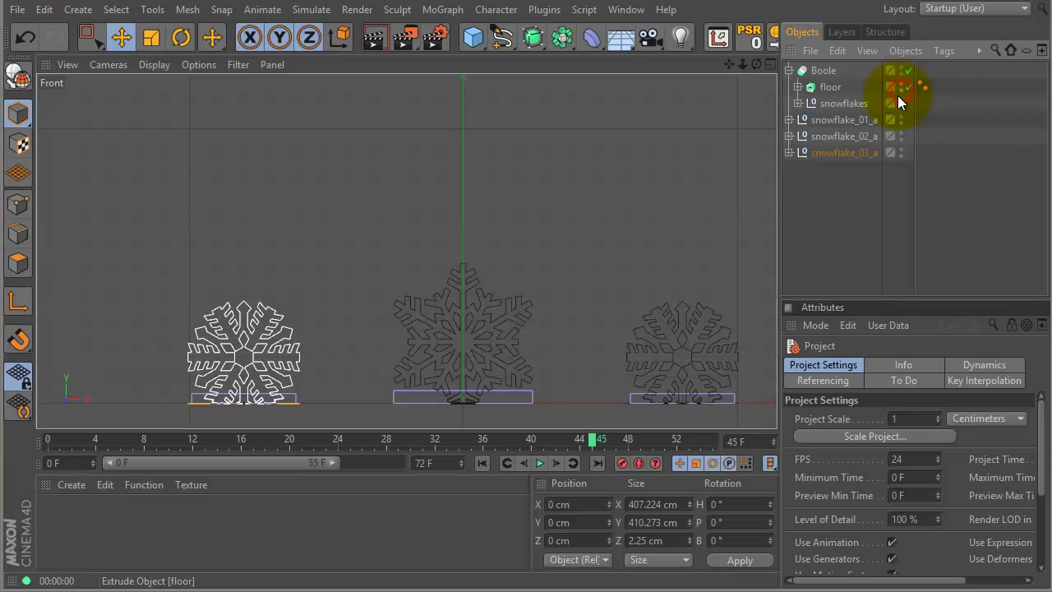
{"action": "left_click", "coordinate": [908, 87]}
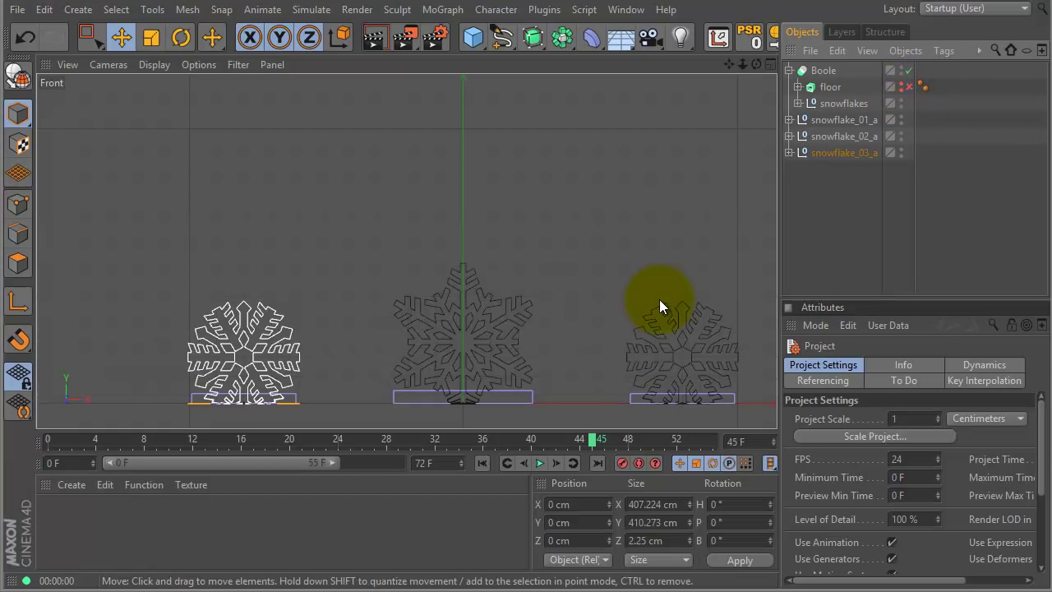
{"action": "left_click", "coordinate": [900, 152]}
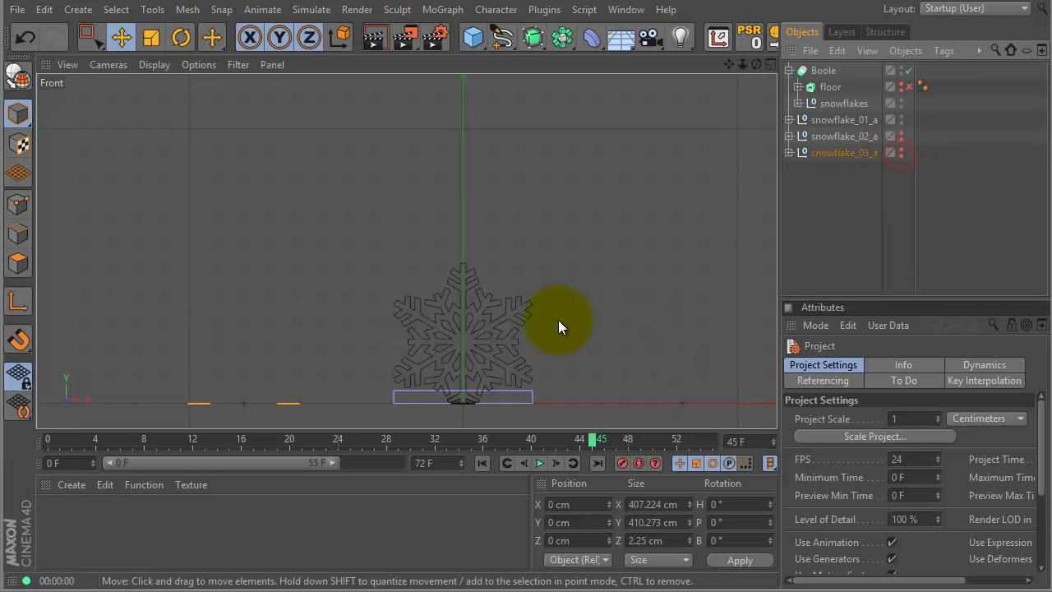
{"action": "right_click_drag", "start_coordinate": [558, 319], "coordinate": [633, 346], "text": "alt"}
{"action": "middle_click_drag", "start_coordinate": [634, 345], "coordinate": [599, 235], "text": "alt"}
{"action": "mouse_move", "coordinate": [599, 235]}
{"action": "right_mouse_down", "text": "alt"}
{"action": "mouse_move", "coordinate": [630, 258]}
{"action": "mouse_move", "coordinate": [658, 251]}
{"action": "mouse_move", "coordinate": [585, 224]}
{"action": "right_mouse_up", "text": "alt"}
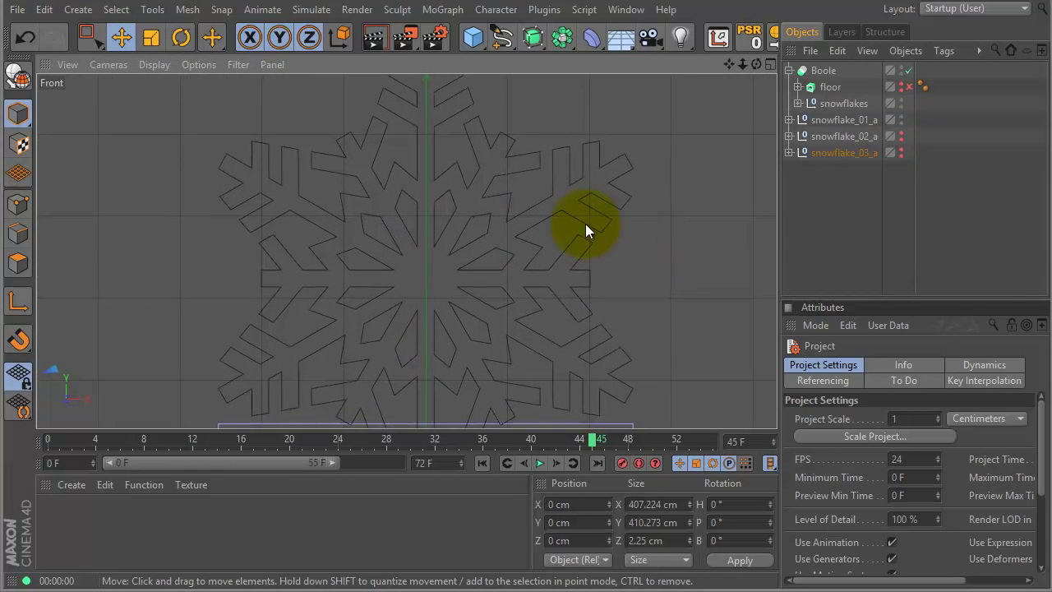
{"action": "left_click", "coordinate": [505, 45]}
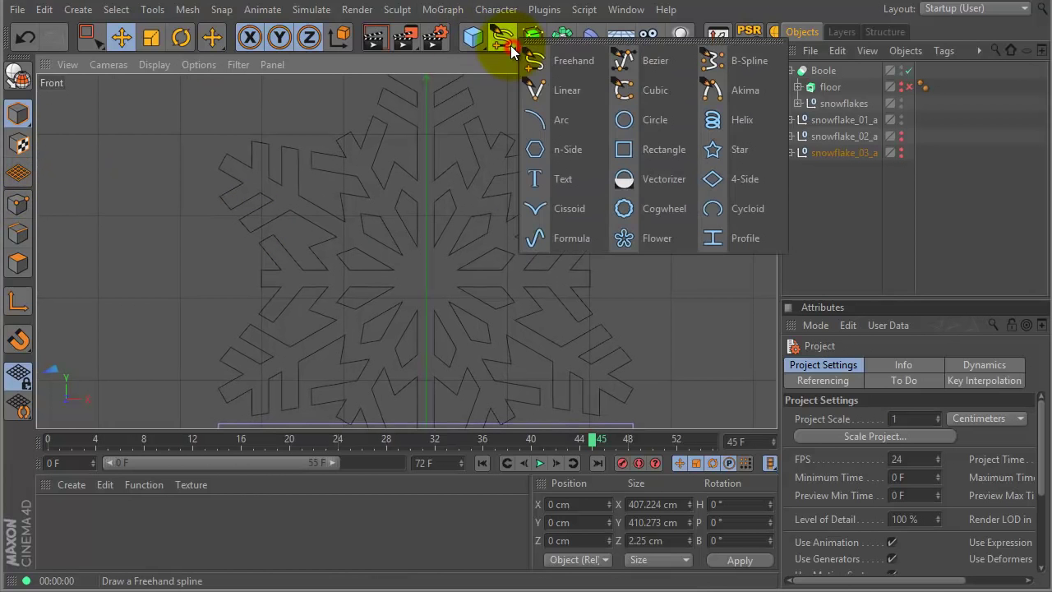
With a snapping linear spline, place the banner's left start point and drop it to 200 cm
{"action": "left_click", "coordinate": [558, 90]}
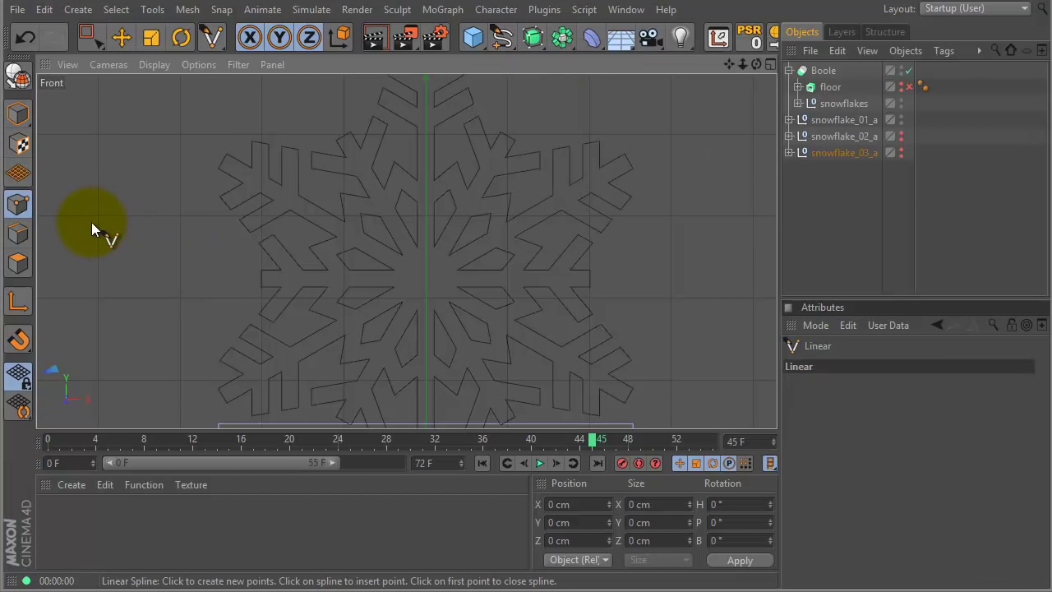
{"action": "scroll", "coordinate": [279, 238], "scroll_direction": "down", "scroll_amount": 2}
{"action": "left_click", "coordinate": [18, 339]}
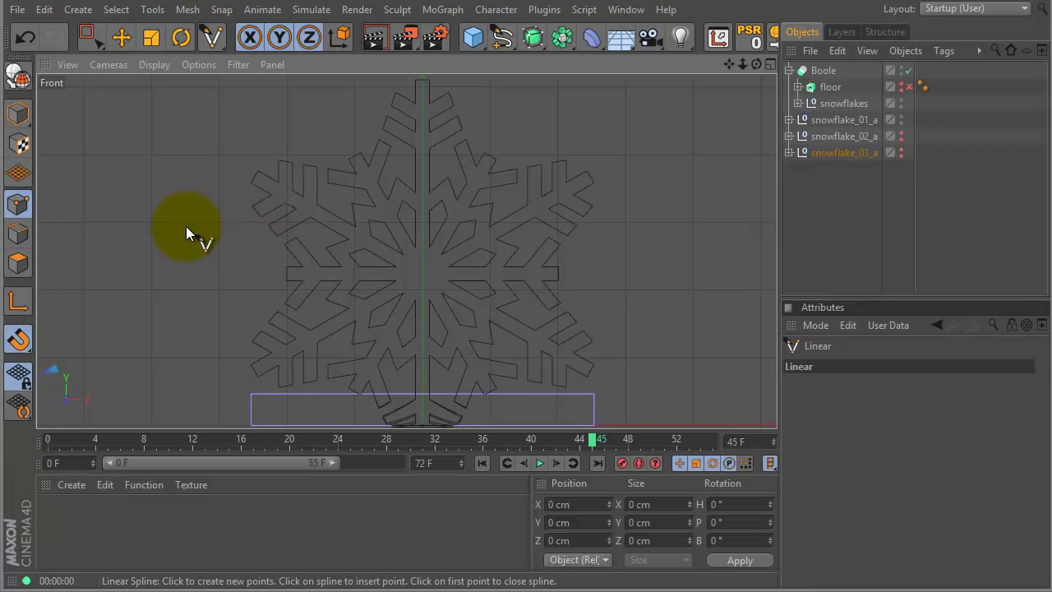
{"action": "left_click", "coordinate": [84, 221]}
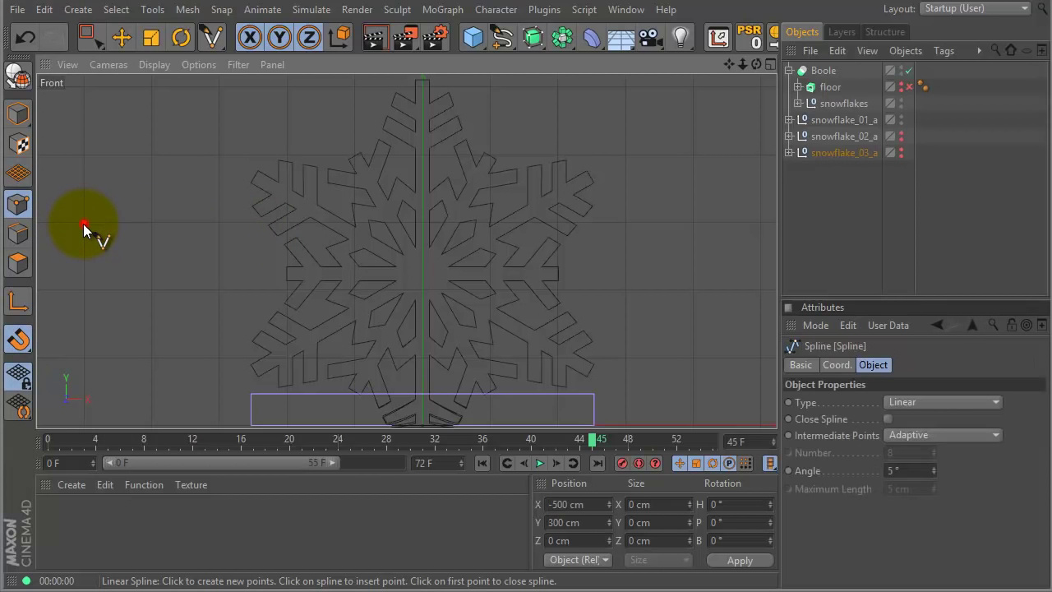
{"action": "scroll", "coordinate": [139, 281], "scroll_direction": "up", "scroll_amount": 5}
{"action": "middle_click_drag", "start_coordinate": [211, 254], "coordinate": [674, 254]}
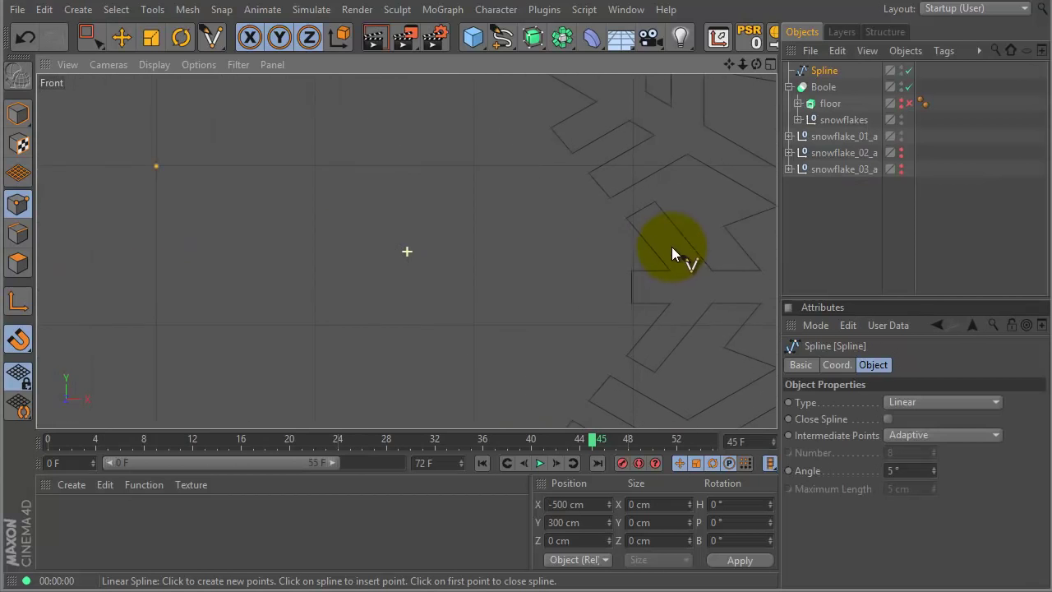
{"action": "left_click", "coordinate": [183, 237]}
{"action": "left_click", "coordinate": [182, 314]}
Add points at the snowflake centre, X 500 cm, and a right upright reaching 300 cm
{"action": "scroll", "coordinate": [467, 324], "scroll_direction": "down", "scroll_amount": 3}
{"action": "middle_click_drag", "start_coordinate": [522, 305], "coordinate": [374, 294]}
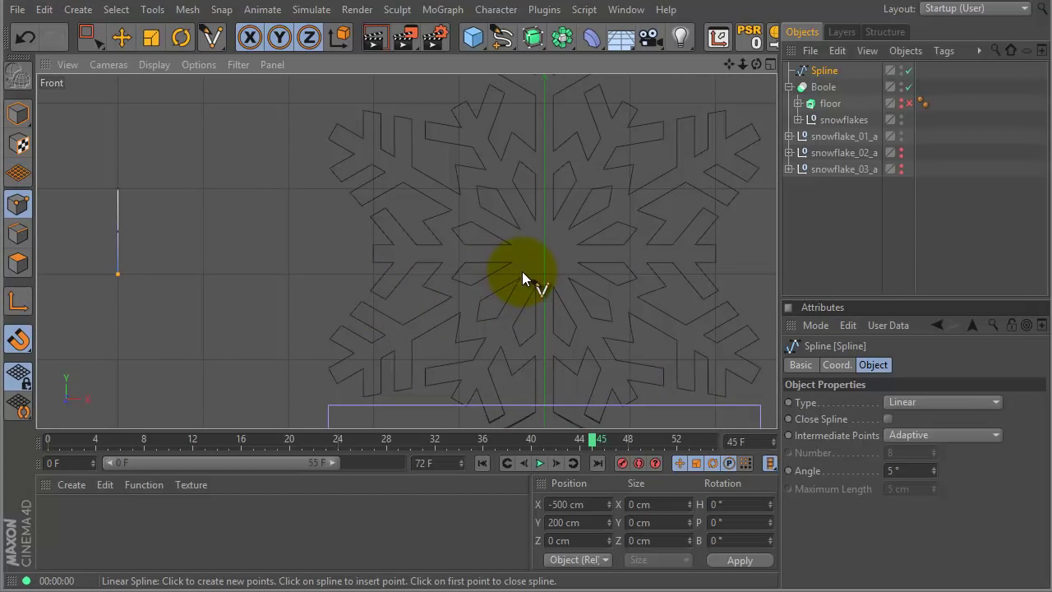
{"action": "left_click", "coordinate": [545, 274]}
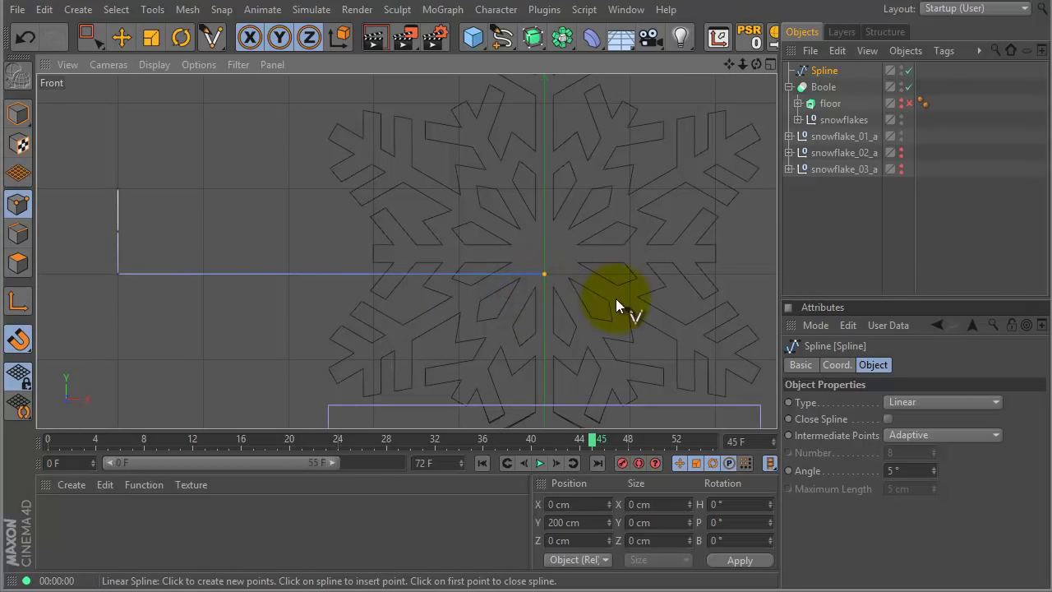
{"action": "mouse_move", "coordinate": [664, 301]}
{"action": "right_mouse_down", "text": "alt"}
{"action": "mouse_move", "coordinate": [564, 301]}
{"action": "mouse_move", "coordinate": [630, 298]}
{"action": "mouse_move", "coordinate": [589, 311]}
{"action": "mouse_move", "coordinate": [614, 298]}
{"action": "mouse_move", "coordinate": [558, 306]}
{"action": "mouse_move", "coordinate": [525, 280]}
{"action": "right_mouse_up", "text": "alt"}
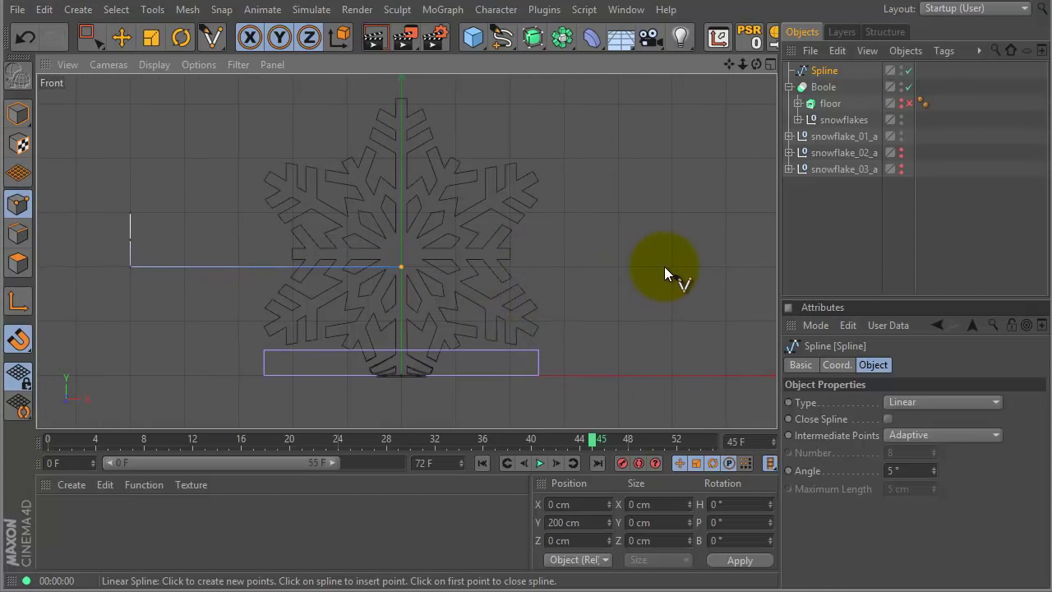
{"action": "left_click", "coordinate": [672, 267]}
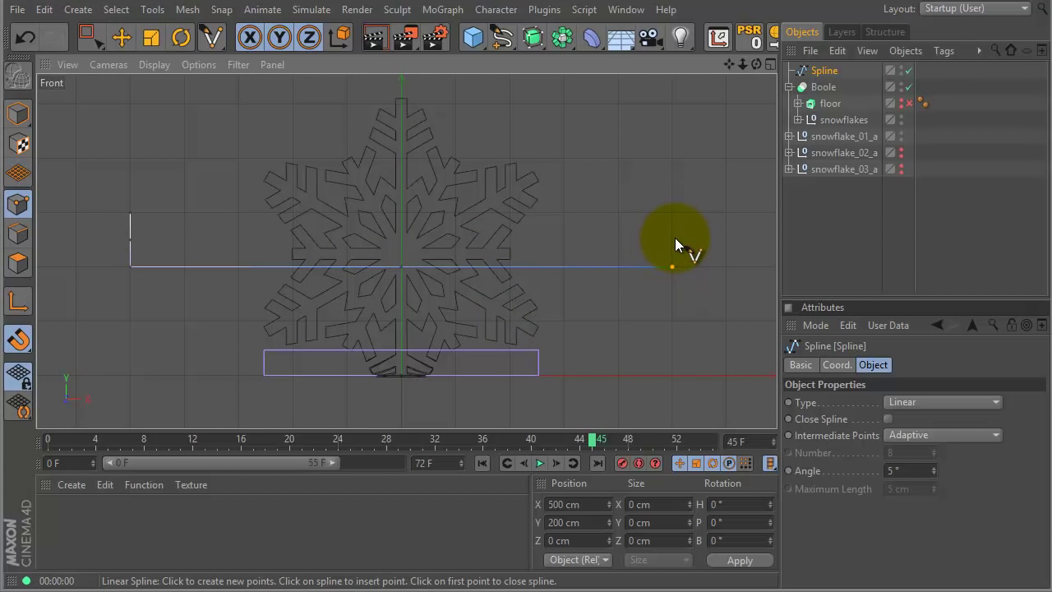
{"action": "right_click_drag", "start_coordinate": [677, 242], "coordinate": [602, 212], "text": "alt"}
{"action": "left_click", "coordinate": [594, 225]}
{"action": "left_click", "coordinate": [594, 138]}
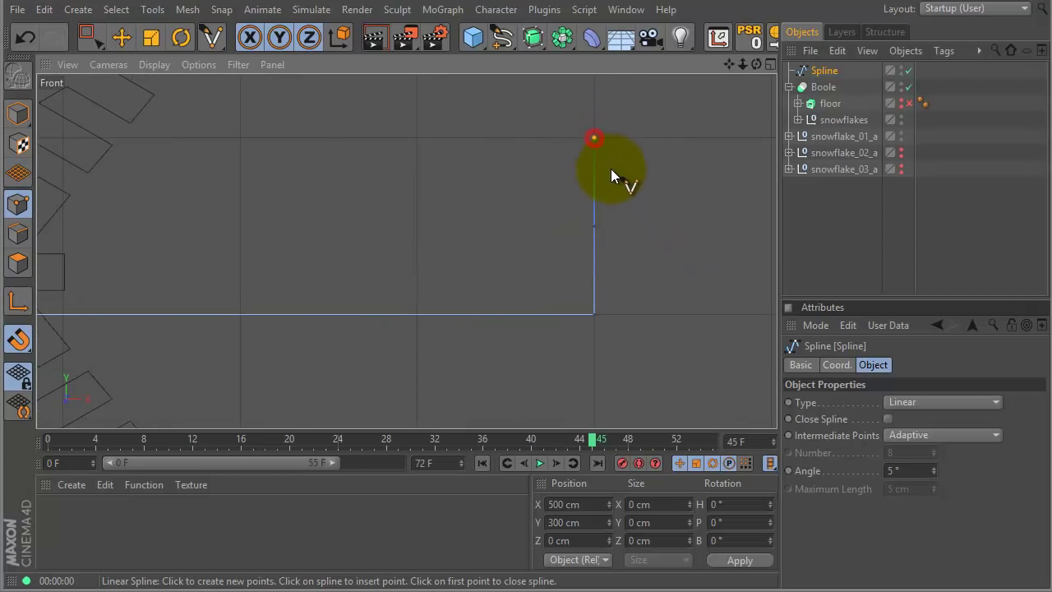
Add the top centre point on the vertical axis and the last corner, closing the outline
{"action": "right_click_drag", "start_coordinate": [628, 225], "coordinate": [563, 247], "text": "alt"}
{"action": "middle_click_drag", "start_coordinate": [451, 243], "coordinate": [597, 244], "text": "alt"}
{"action": "left_click", "coordinate": [432, 216]}
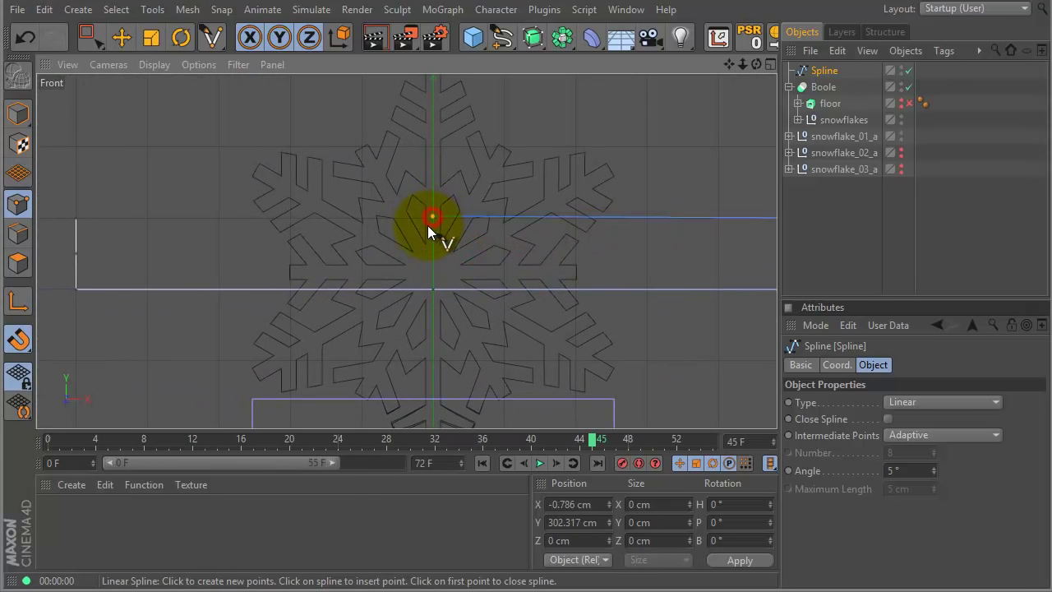
{"action": "key", "text": "ctrl+z"}
{"action": "left_click", "coordinate": [433, 219]}
{"action": "key", "text": "ctrl+z"}
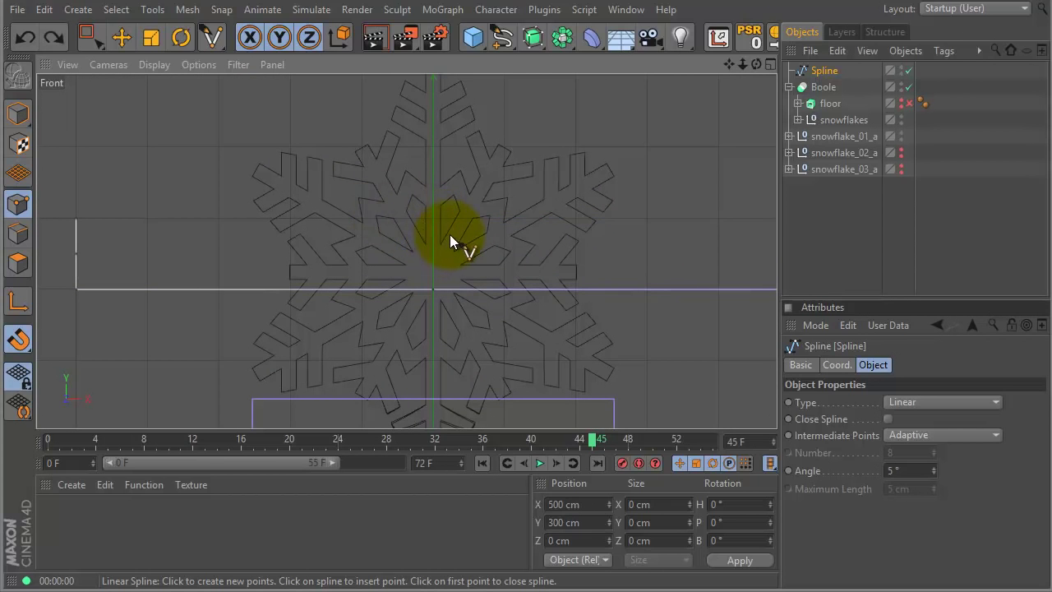
{"action": "scroll", "coordinate": [547, 238], "scroll_direction": "up", "scroll_amount": 8}
{"action": "scroll", "coordinate": [588, 333], "scroll_direction": "down", "scroll_amount": 8}
{"action": "scroll", "coordinate": [370, 333], "scroll_direction": "up", "scroll_amount": 8}
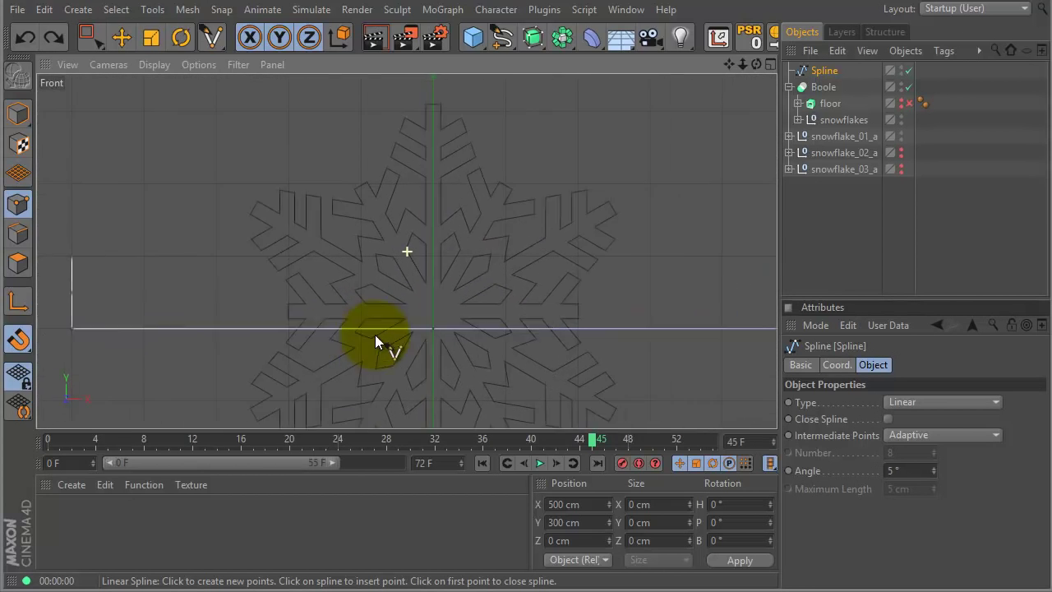
{"action": "left_click", "coordinate": [513, 271]}
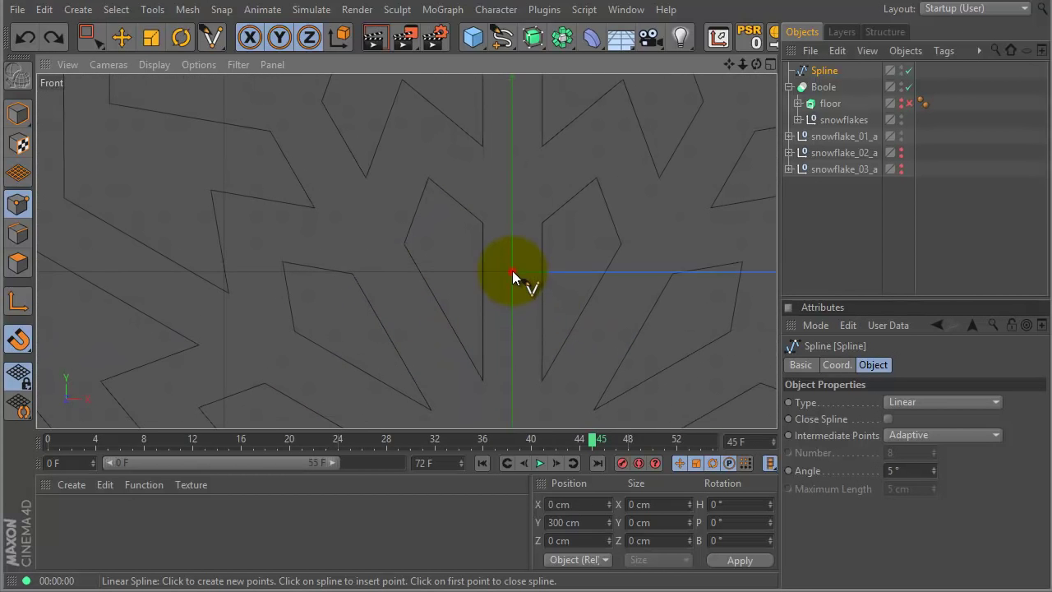
{"action": "scroll", "coordinate": [609, 241], "scroll_direction": "up", "scroll_amount": 10}
{"action": "scroll", "coordinate": [596, 244], "scroll_direction": "up", "scroll_amount": 8}
{"action": "left_click", "coordinate": [247, 260]}
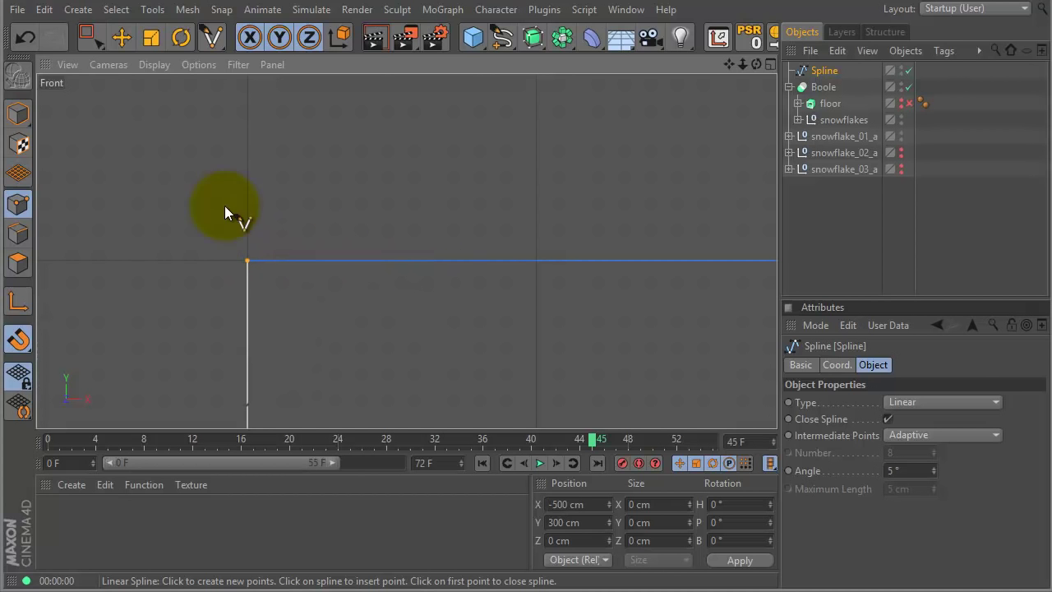
Snap a point onto the centre axis, raise the top centre point, and lower the bottom one to 190 cm
{"action": "left_click", "coordinate": [122, 37]}
{"action": "right_click_drag", "start_coordinate": [536, 263], "coordinate": [446, 259], "text": "alt"}
{"action": "left_click_drag", "start_coordinate": [446, 259], "coordinate": [551, 243]}
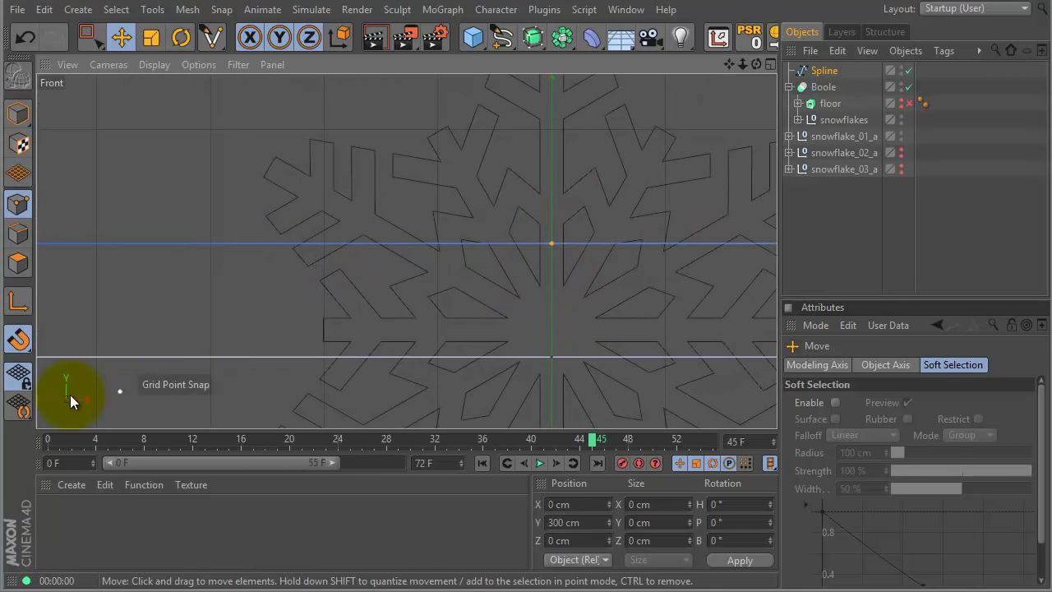
{"action": "left_click", "coordinate": [18, 338]}
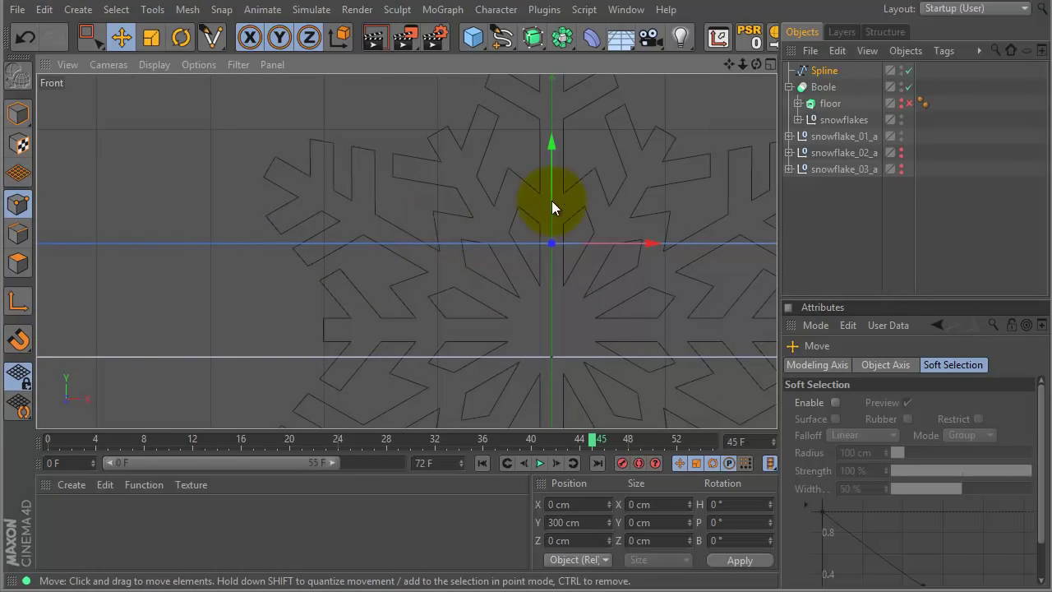
{"action": "left_click_drag", "start_coordinate": [551, 182], "coordinate": [554, 169]}
{"action": "left_click", "coordinate": [555, 359]}
{"action": "left_click_drag", "start_coordinate": [551, 310], "coordinate": [549, 318], "text": "shift"}
Pull the midpoints of both banner ends inward to X -430 and 430 cm, forming V-notches
{"action": "scroll", "coordinate": [494, 292], "scroll_direction": "down", "scroll_amount": 3}
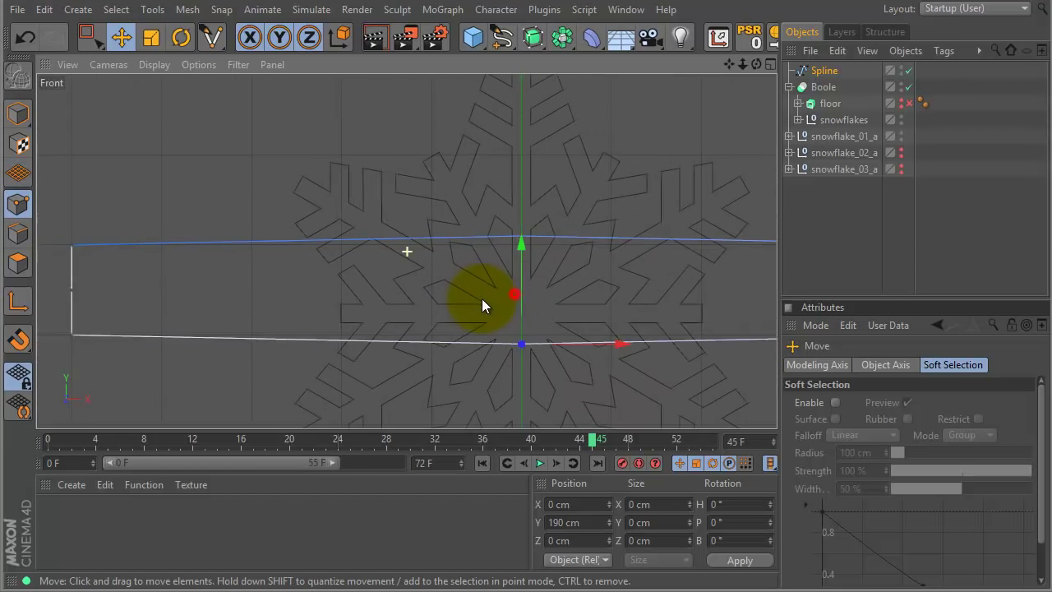
{"action": "left_click", "coordinate": [247, 280]}
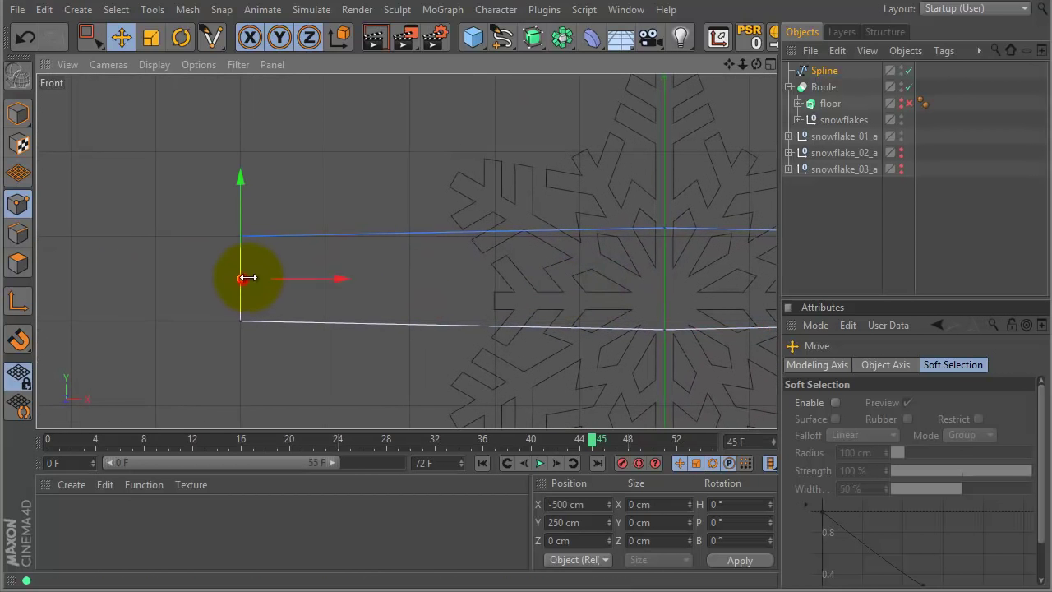
{"action": "left_click_drag", "start_coordinate": [341, 281], "coordinate": [399, 274]}
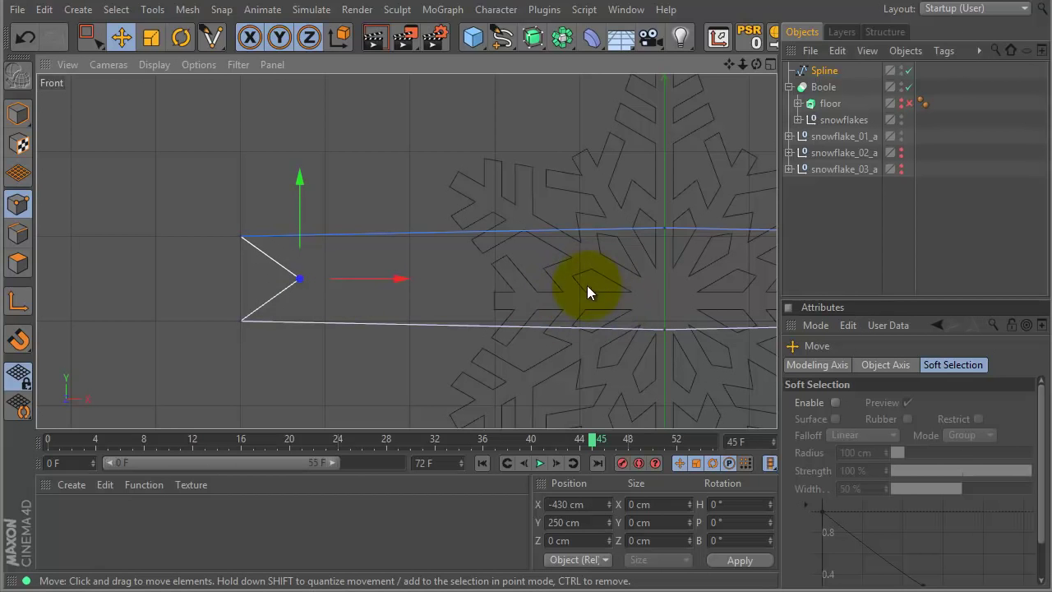
{"action": "middle_click_drag", "start_coordinate": [617, 273], "coordinate": [181, 251], "text": "alt"}
{"action": "left_click", "coordinate": [651, 250], "text": "ctrl"}
{"action": "left_click_drag", "start_coordinate": [730, 254], "coordinate": [675, 250]}
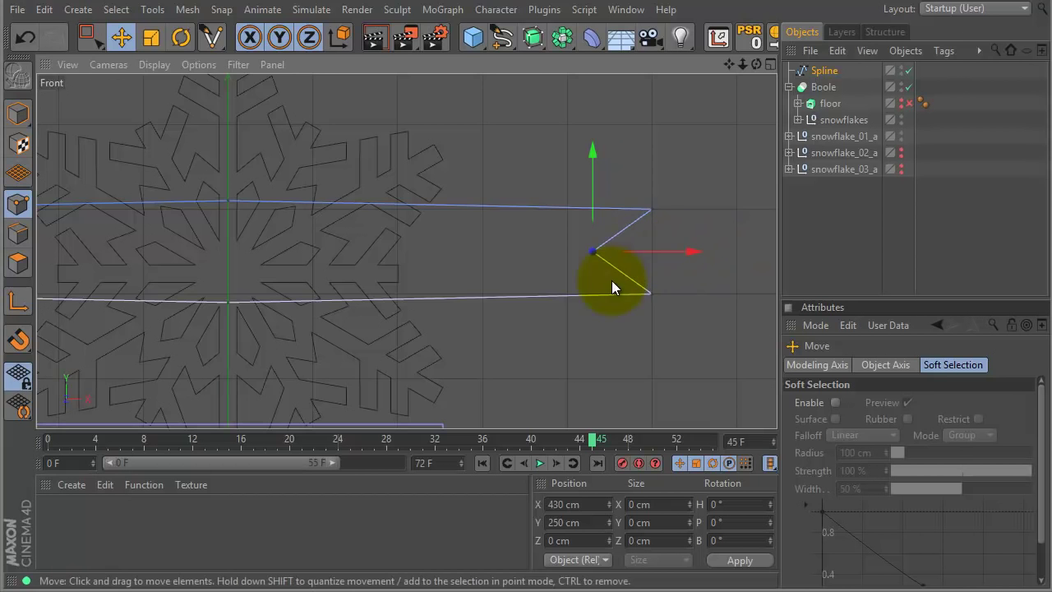
{"action": "scroll", "coordinate": [646, 271], "scroll_direction": "down", "scroll_amount": 3}
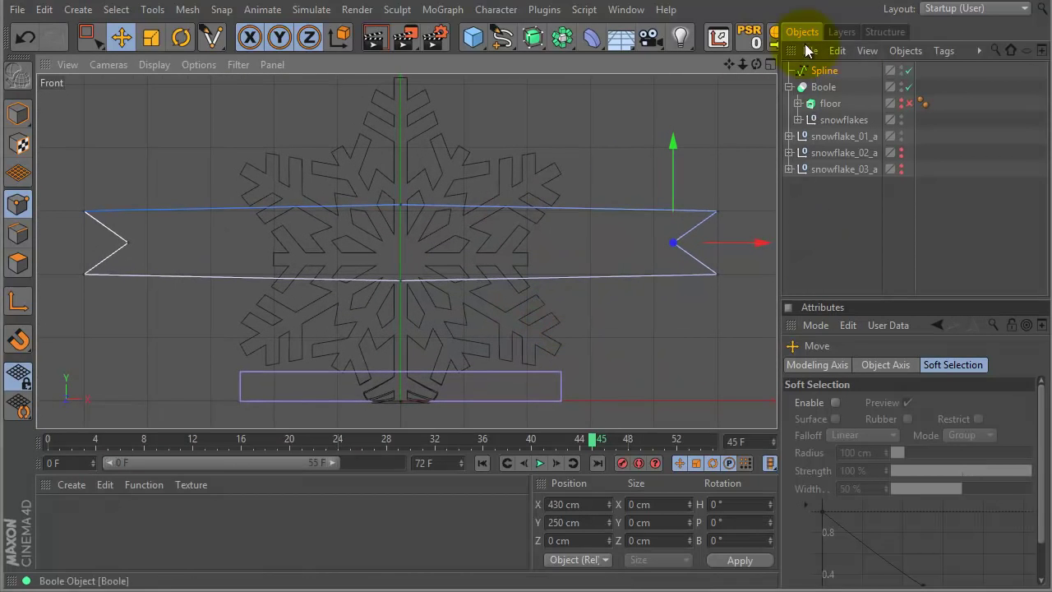
Try Cubic, Akima and B-Spline interpolation, then settle on Bezier for the banner spline
{"action": "left_click", "coordinate": [825, 70]}
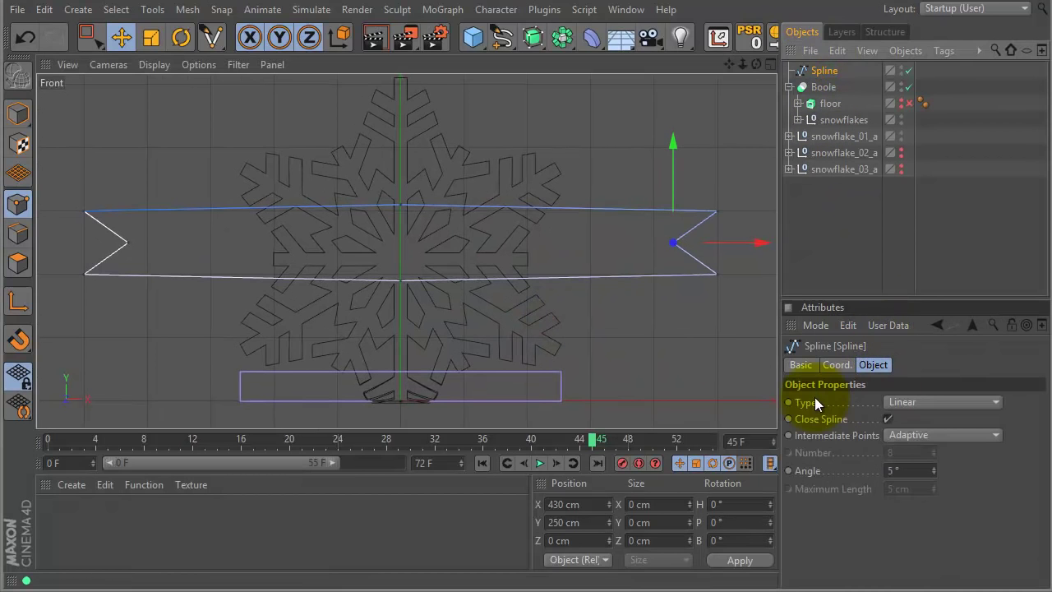
{"action": "left_click", "coordinate": [912, 403]}
{"action": "left_click", "coordinate": [905, 441]}
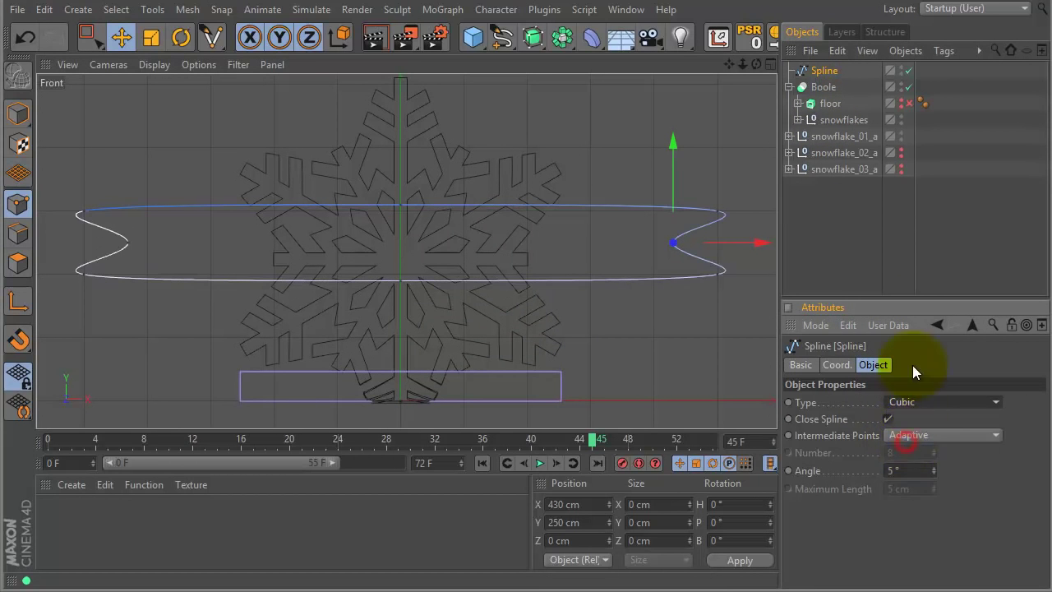
{"action": "left_click", "coordinate": [909, 402]}
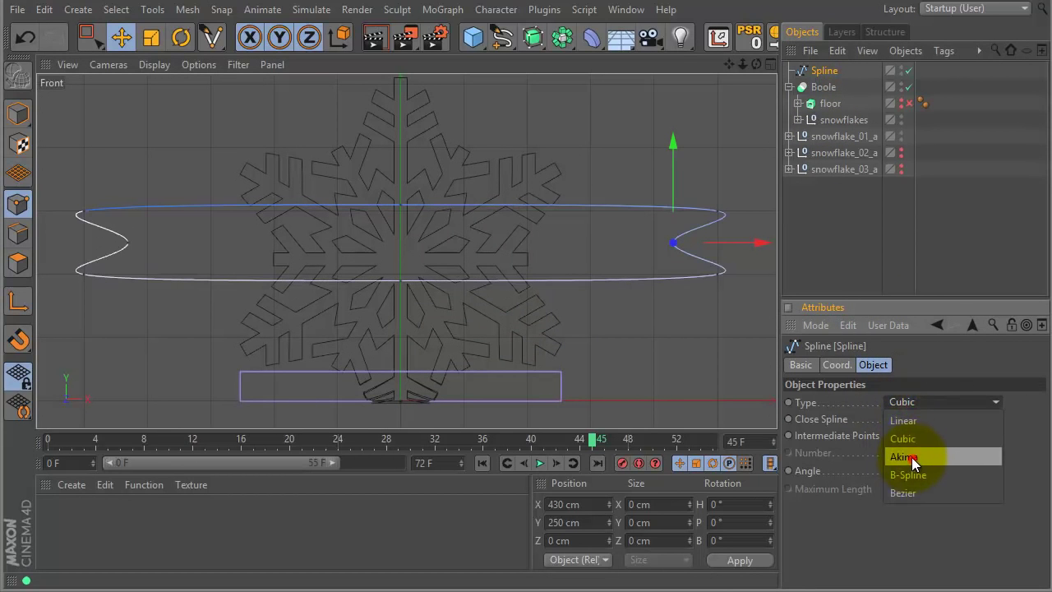
{"action": "left_click", "coordinate": [908, 458]}
{"action": "left_click", "coordinate": [921, 402]}
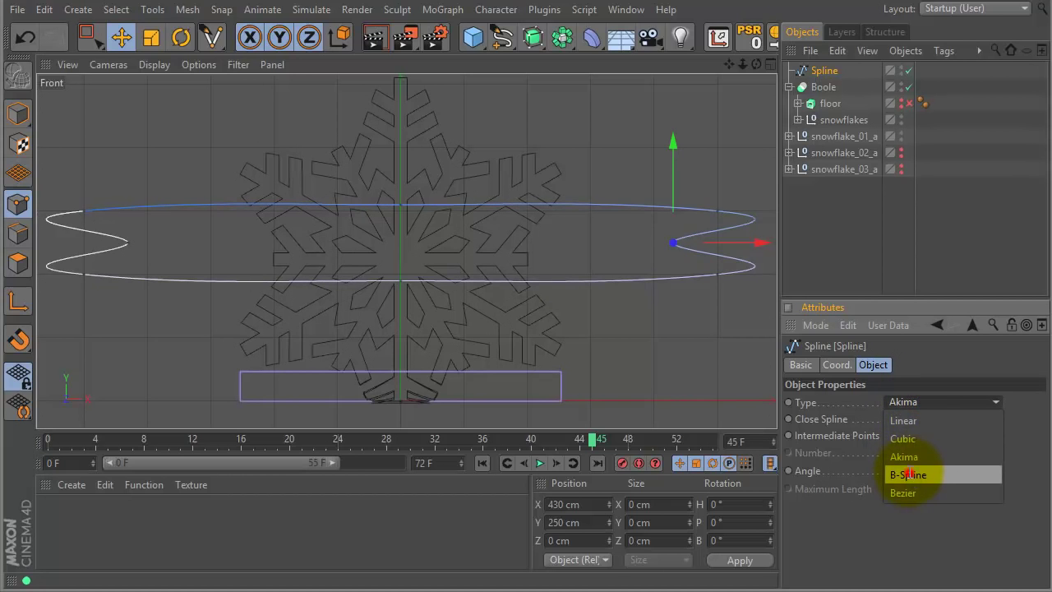
{"action": "left_click", "coordinate": [913, 474]}
{"action": "left_click", "coordinate": [919, 404]}
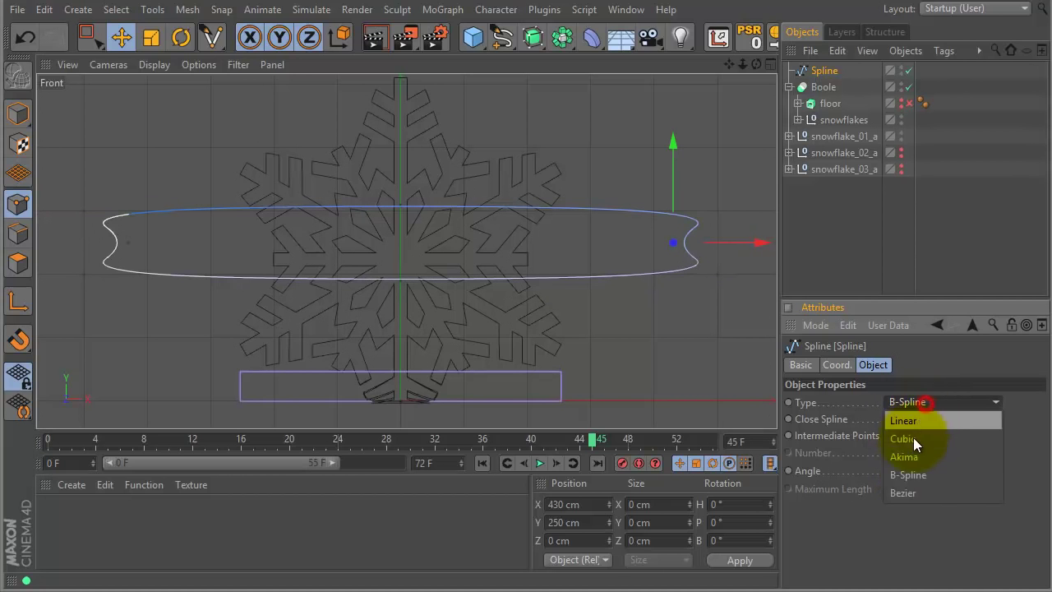
{"action": "left_click", "coordinate": [904, 491]}
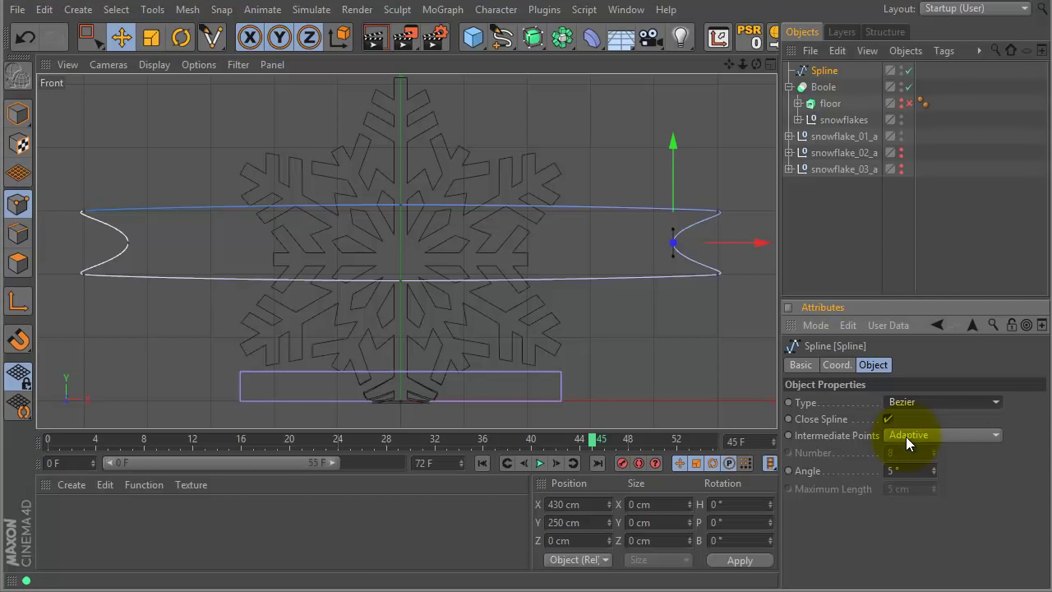
{"action": "left_click", "coordinate": [934, 467]}
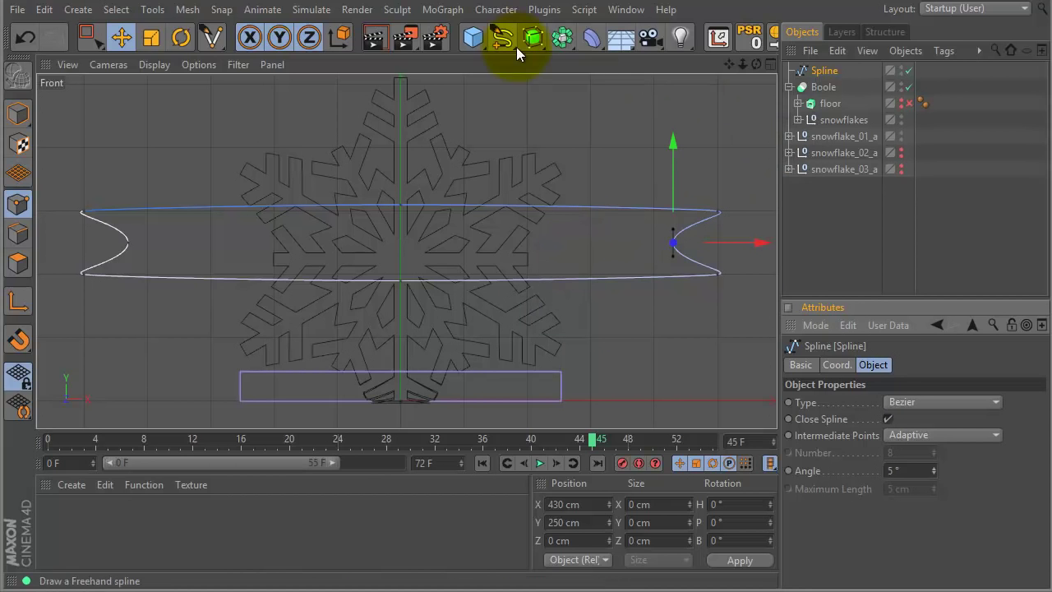
Add an Extrude, put the banner spline inside it, and rename it 'ribbon'
{"action": "left_click", "coordinate": [562, 39]}
{"action": "left_click", "coordinate": [583, 40]}
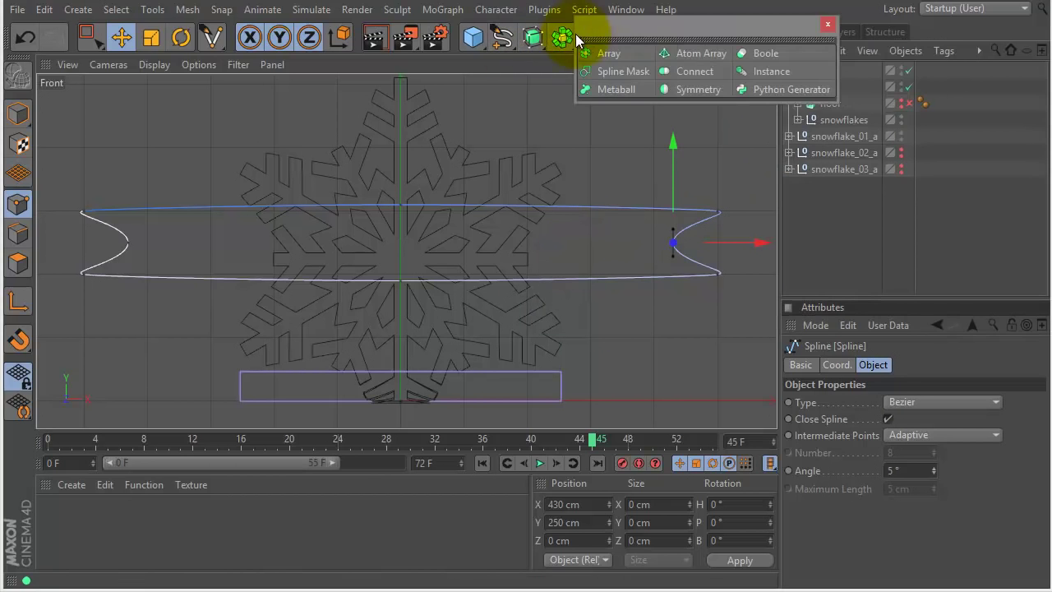
{"action": "left_click", "coordinate": [827, 28]}
{"action": "left_click_drag", "start_coordinate": [532, 40], "coordinate": [738, 60]}
{"action": "left_click_drag", "start_coordinate": [830, 84], "coordinate": [833, 73]}
{"action": "double_click", "coordinate": [829, 71]}
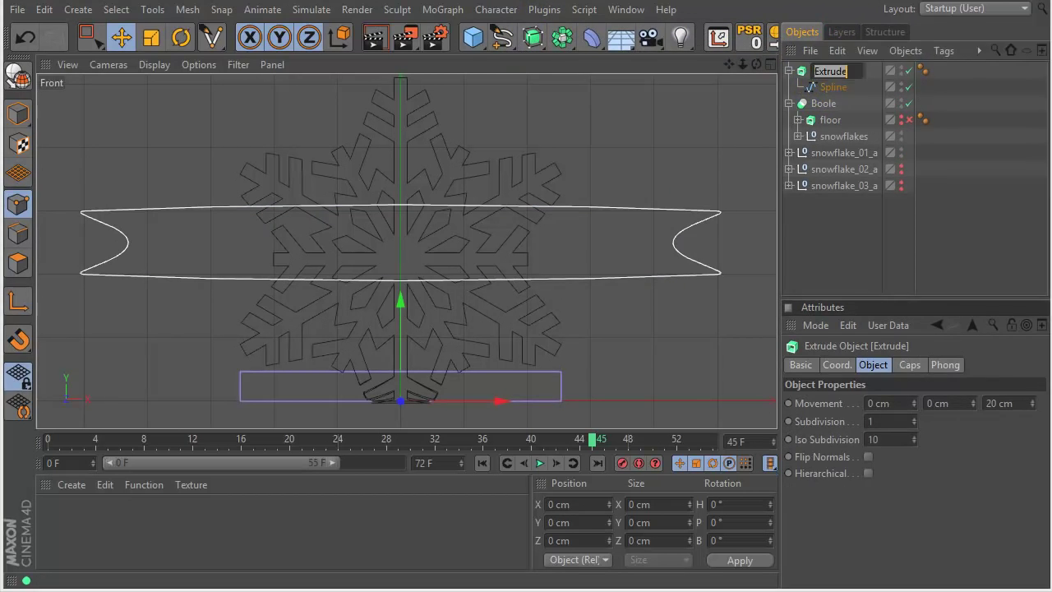
{"action": "type", "text": "ribbon"}
{"action": "key", "text": "Return"}
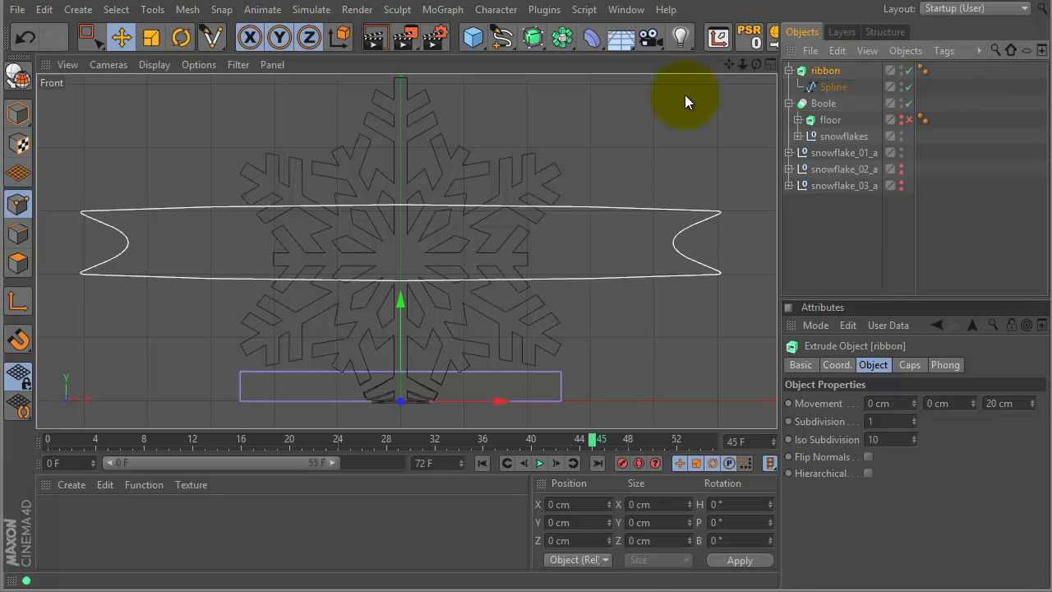
{"action": "key", "text": "F1"}
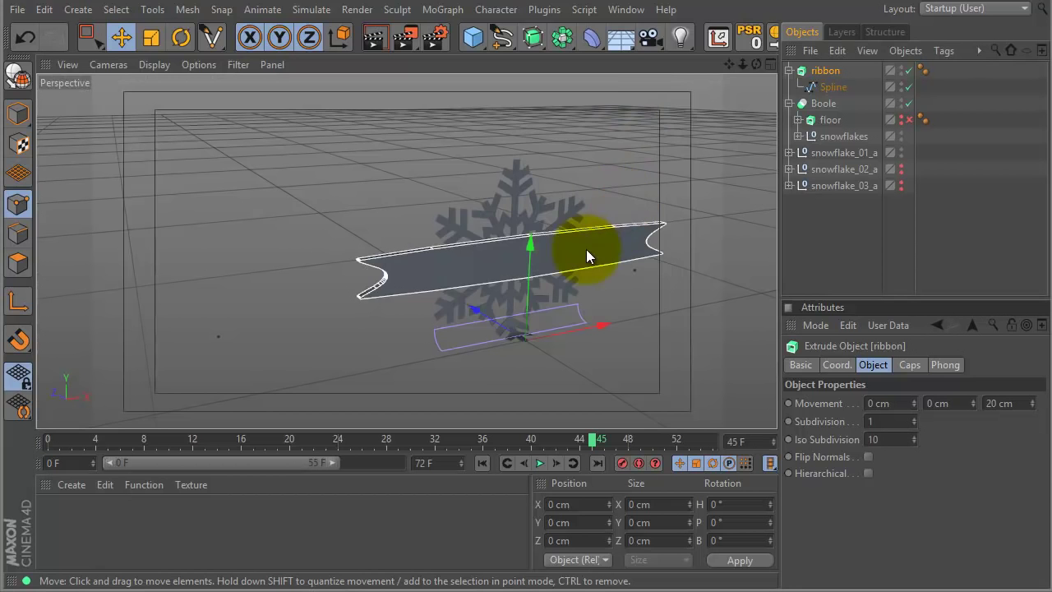
Reduce the ribbon's extrusion depth to 7 cm
{"action": "left_click_drag", "start_coordinate": [594, 263], "coordinate": [735, 162], "text": "alt"}
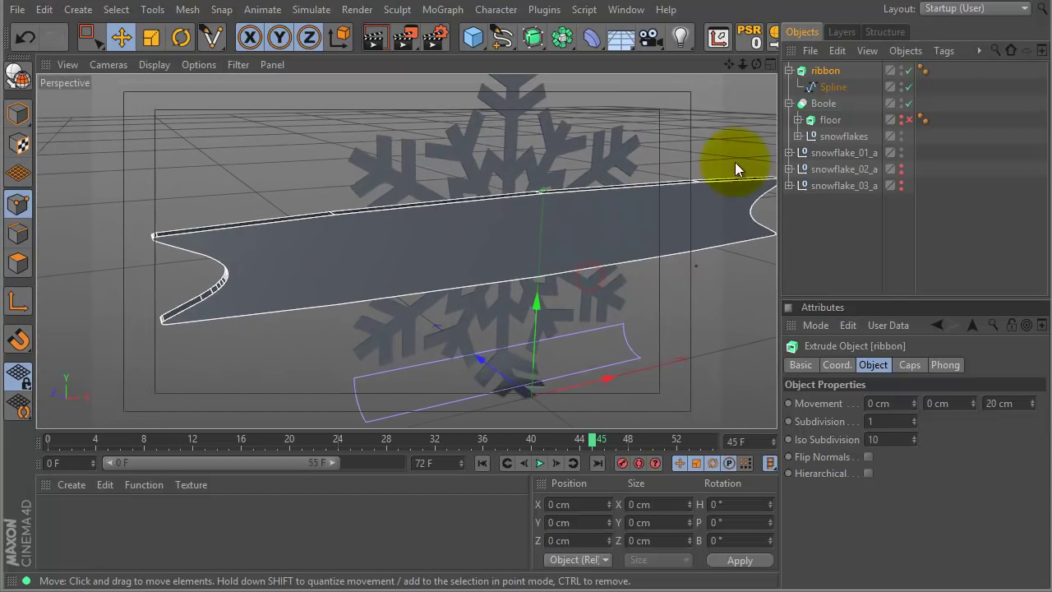
{"action": "left_click_drag", "start_coordinate": [1031, 402], "coordinate": [1031, 423]}
{"action": "left_click", "coordinate": [824, 71]}
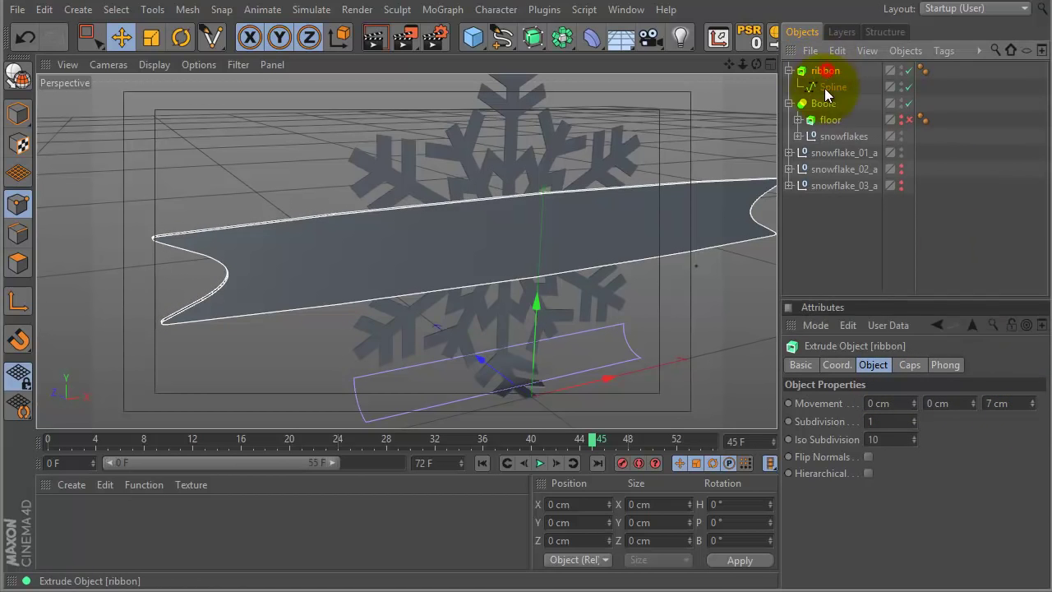
Give the ribbon caps Quadrangles on a Regular Grid with 3 cm width
{"action": "left_click", "coordinate": [909, 364]}
{"action": "left_click_drag", "start_coordinate": [1040, 460], "coordinate": [1039, 510]}
{"action": "scroll", "coordinate": [1040, 510], "scroll_direction": "down", "scroll_amount": 1}
{"action": "left_click", "coordinate": [927, 543]}
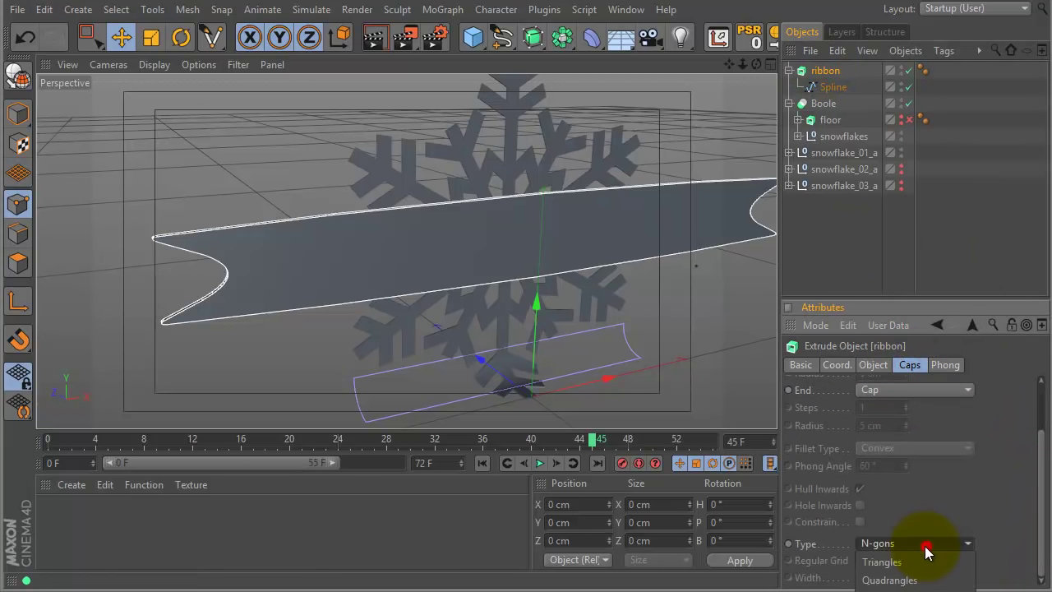
{"action": "left_click", "coordinate": [890, 581]}
{"action": "left_click", "coordinate": [860, 560]}
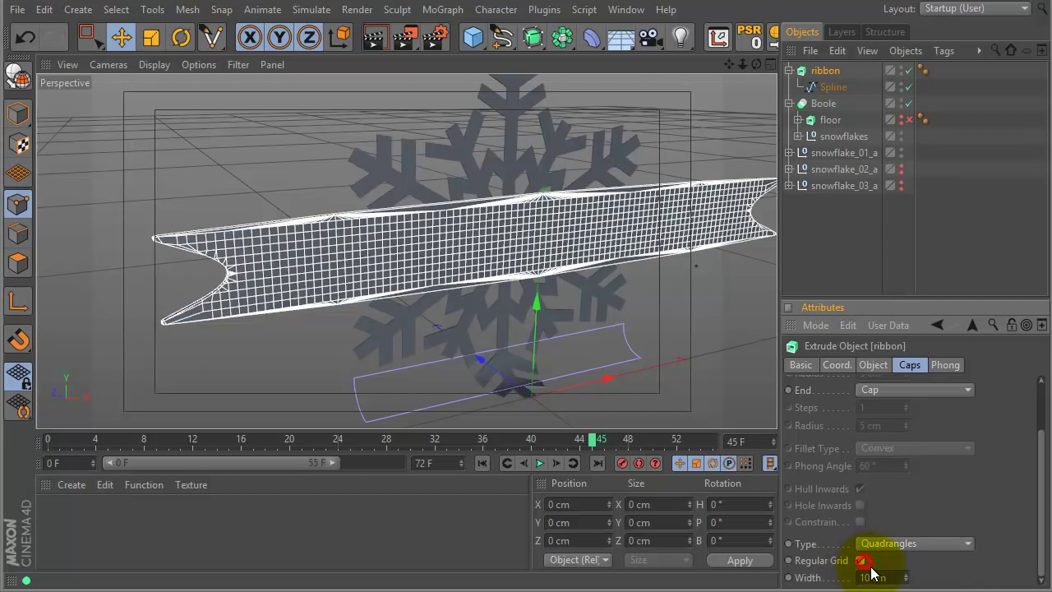
{"action": "left_click", "coordinate": [907, 580]}
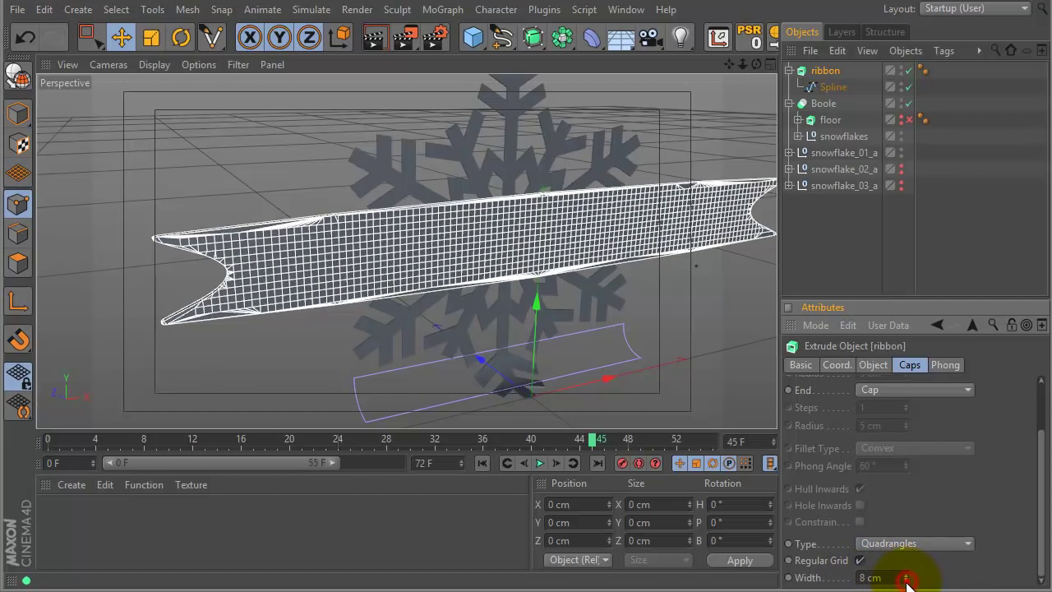
{"action": "left_click", "coordinate": [907, 580]}
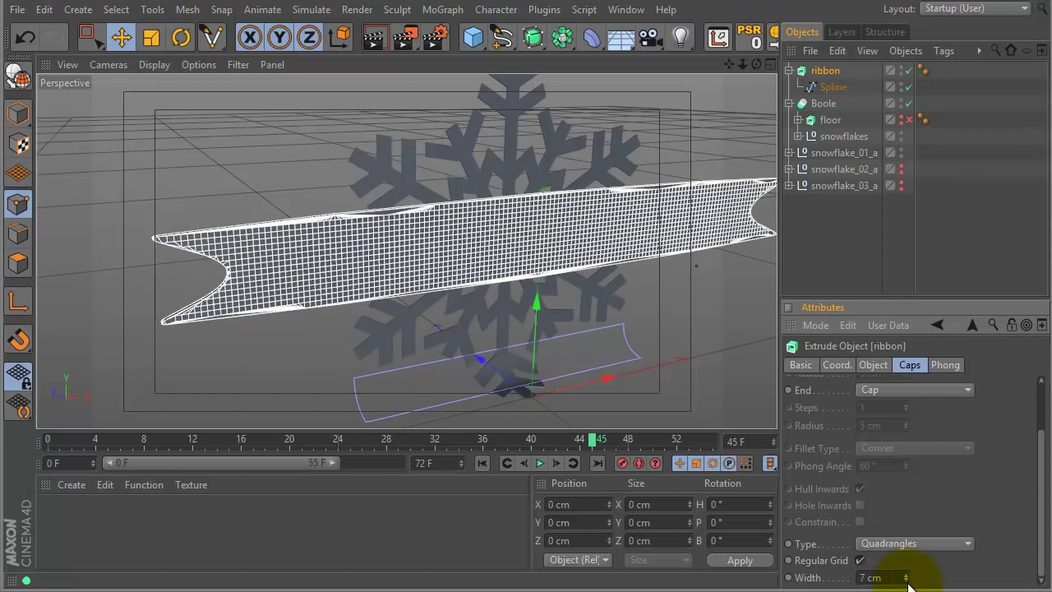
{"action": "left_click", "coordinate": [907, 580]}
{"action": "left_click", "coordinate": [906, 581]}
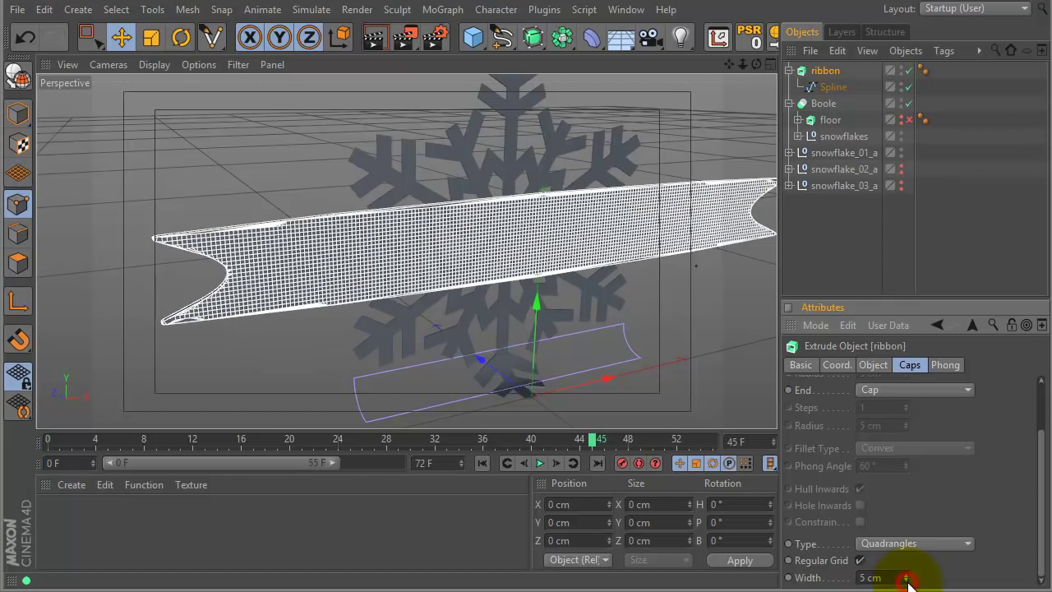
{"action": "left_click", "coordinate": [906, 581]}
{"action": "left_click", "coordinate": [907, 580]}
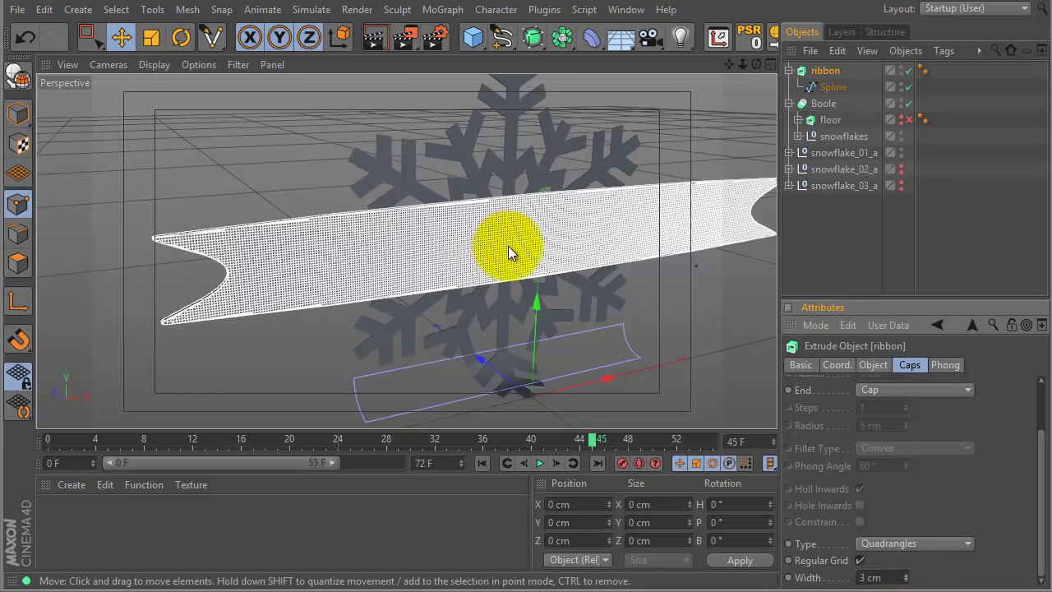
Switch to the Top view and frame the ribbon and snowflake up close
{"action": "left_click_drag", "start_coordinate": [543, 232], "coordinate": [628, 280], "text": "alt"}
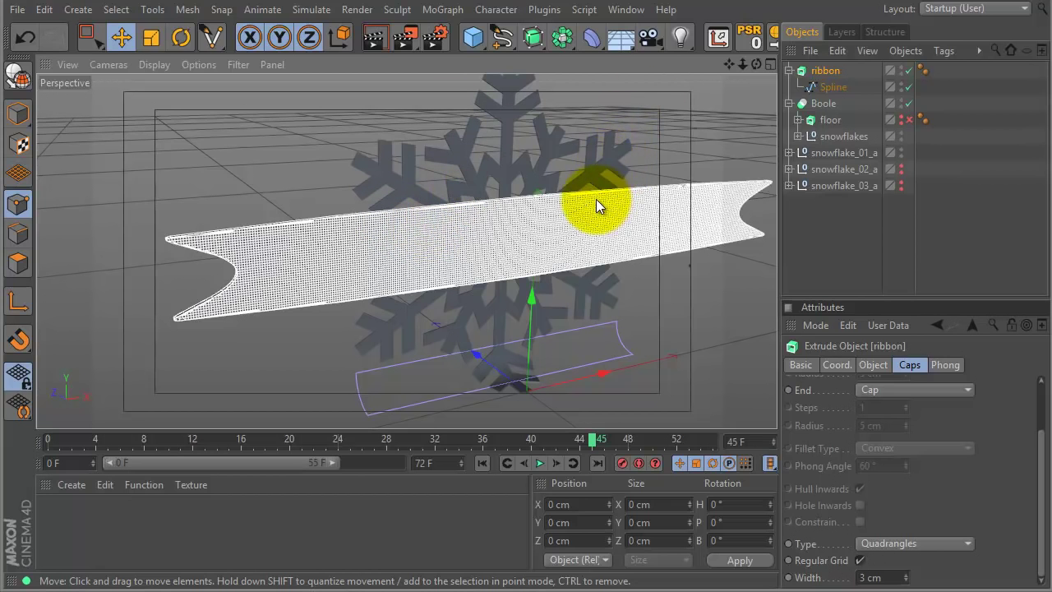
{"action": "key", "text": "F2"}
{"action": "left_click_drag", "start_coordinate": [564, 279], "coordinate": [602, 259], "text": "alt"}
{"action": "right_click_drag", "start_coordinate": [601, 259], "coordinate": [545, 307], "text": "alt"}
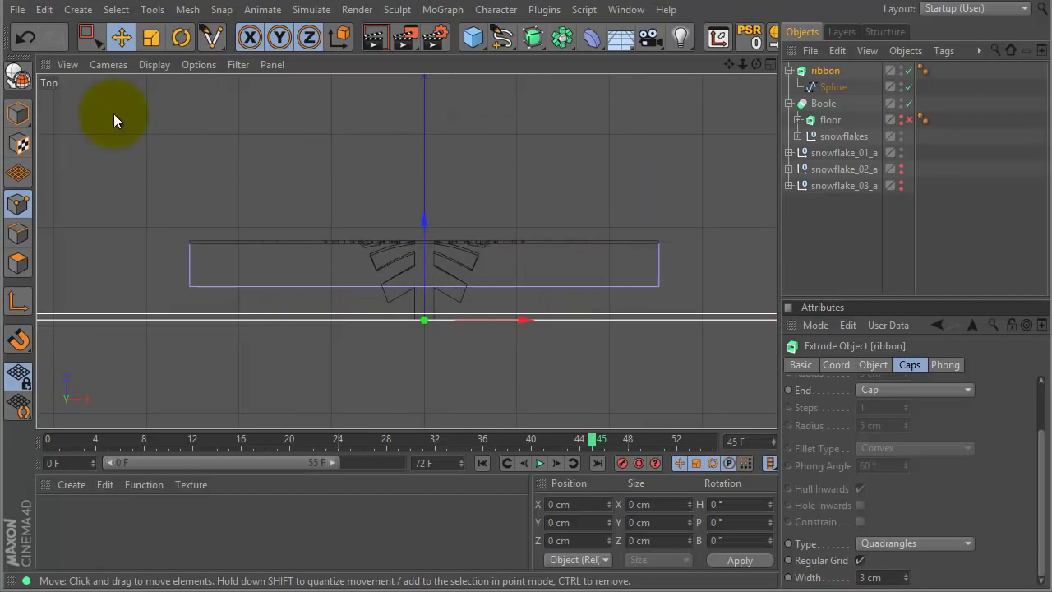
Pick the Linear Spline tool, discard a first two-point attempt, and enable snapping
{"action": "mouse_move", "coordinate": [499, 39]}
{"action": "left_mouse_down"}
{"action": "mouse_move", "coordinate": [576, 63]}
{"action": "mouse_move", "coordinate": [571, 92]}
{"action": "left_mouse_up"}
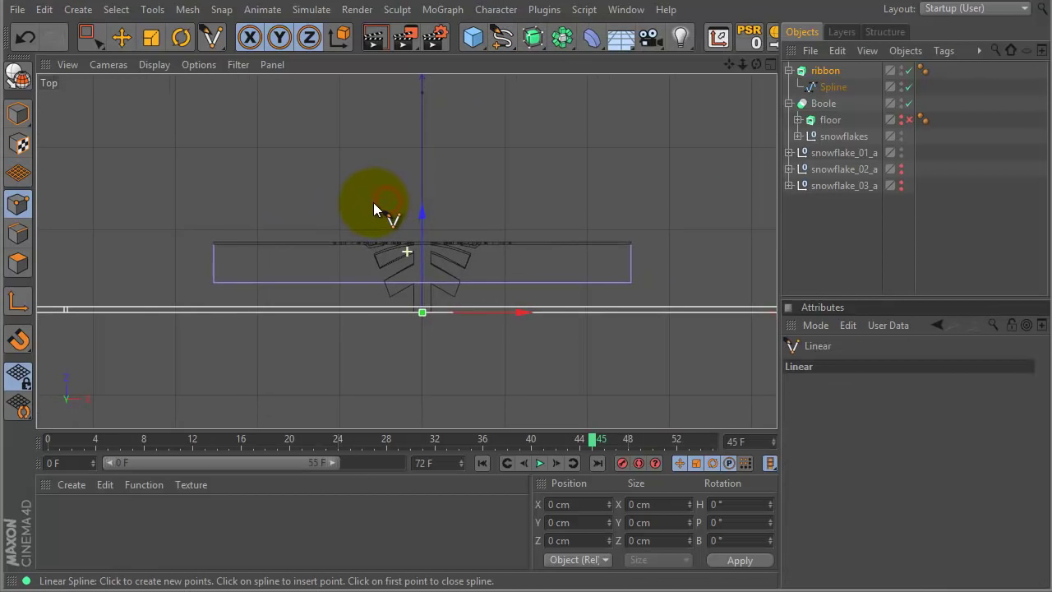
{"action": "scroll", "coordinate": [363, 189], "scroll_direction": "down", "scroll_amount": 2}
{"action": "left_click", "coordinate": [349, 182]}
{"action": "scroll", "coordinate": [357, 182], "scroll_direction": "up", "scroll_amount": 5}
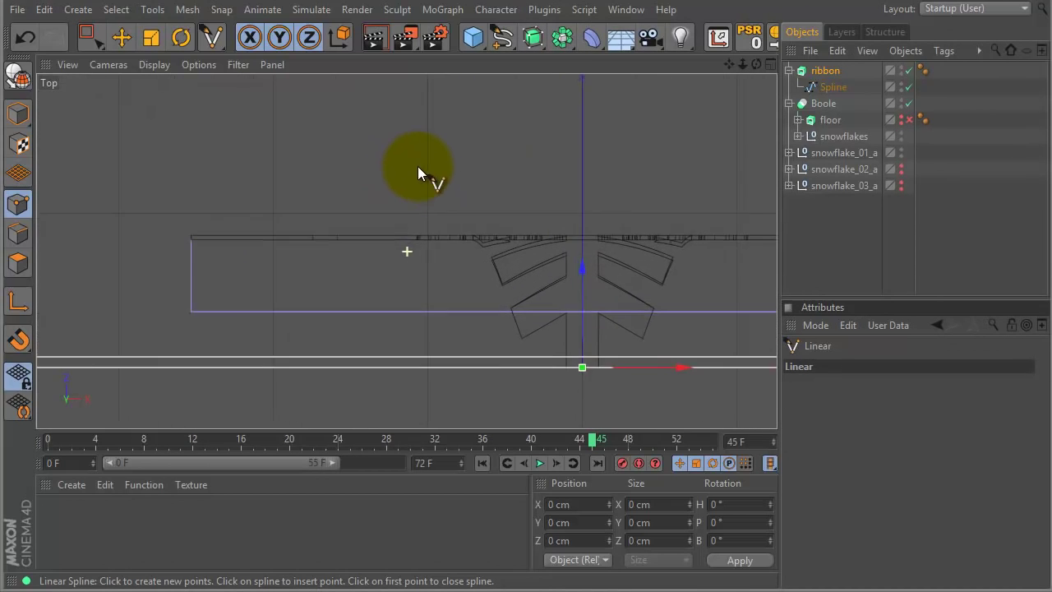
{"action": "middle_click_drag", "start_coordinate": [465, 171], "coordinate": [467, 160]}
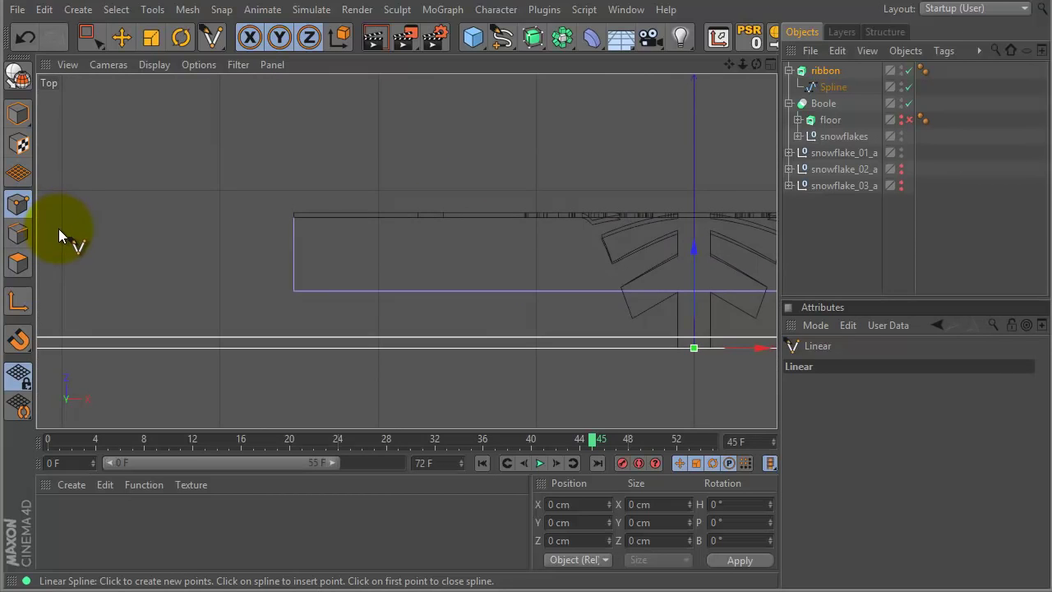
{"action": "scroll", "coordinate": [239, 202], "scroll_direction": "down", "scroll_amount": 3}
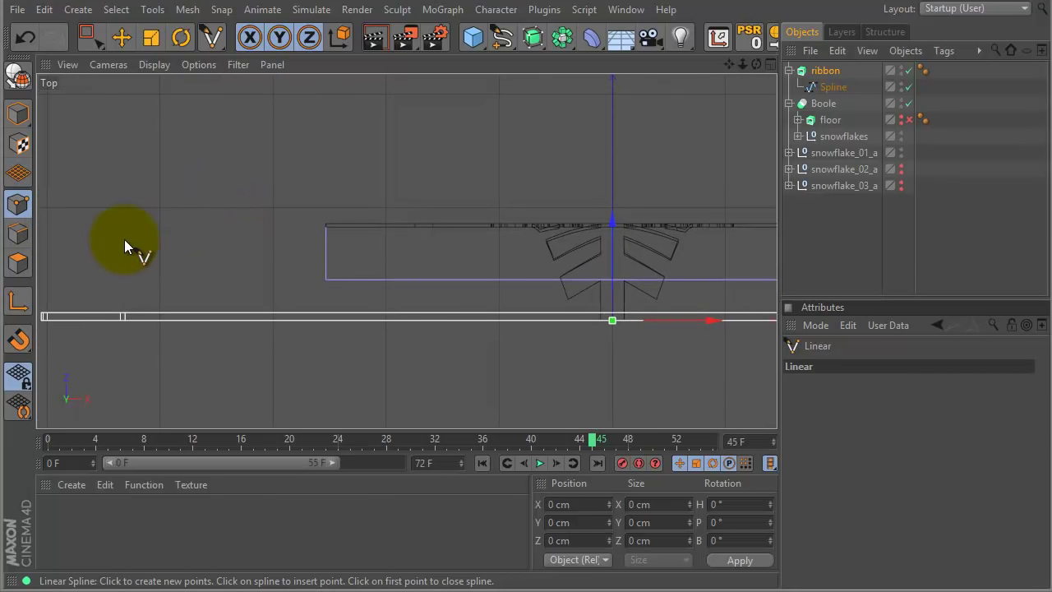
{"action": "left_click", "coordinate": [158, 208]}
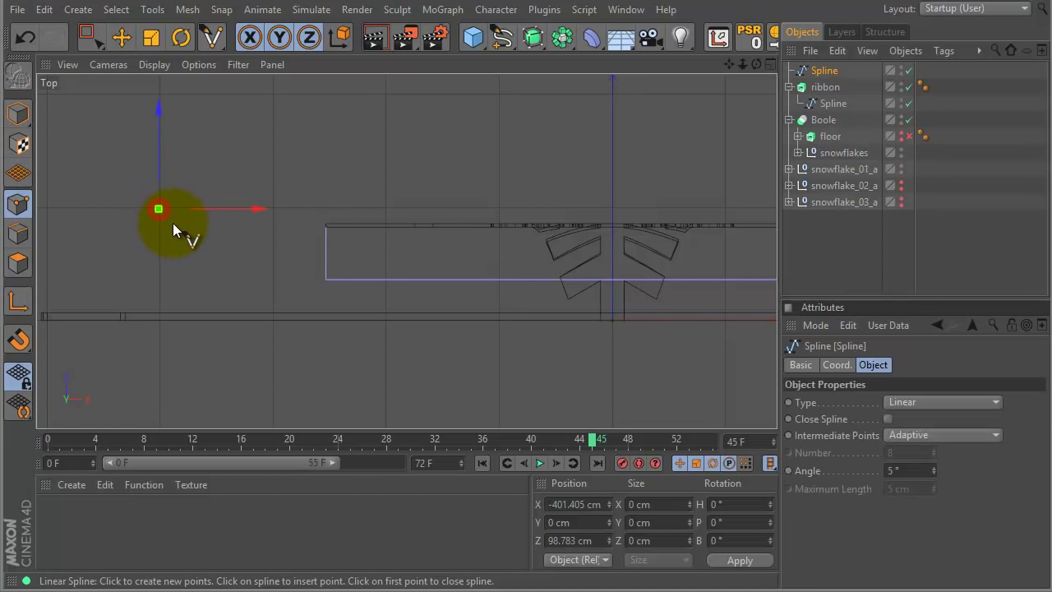
{"action": "left_click", "coordinate": [330, 207]}
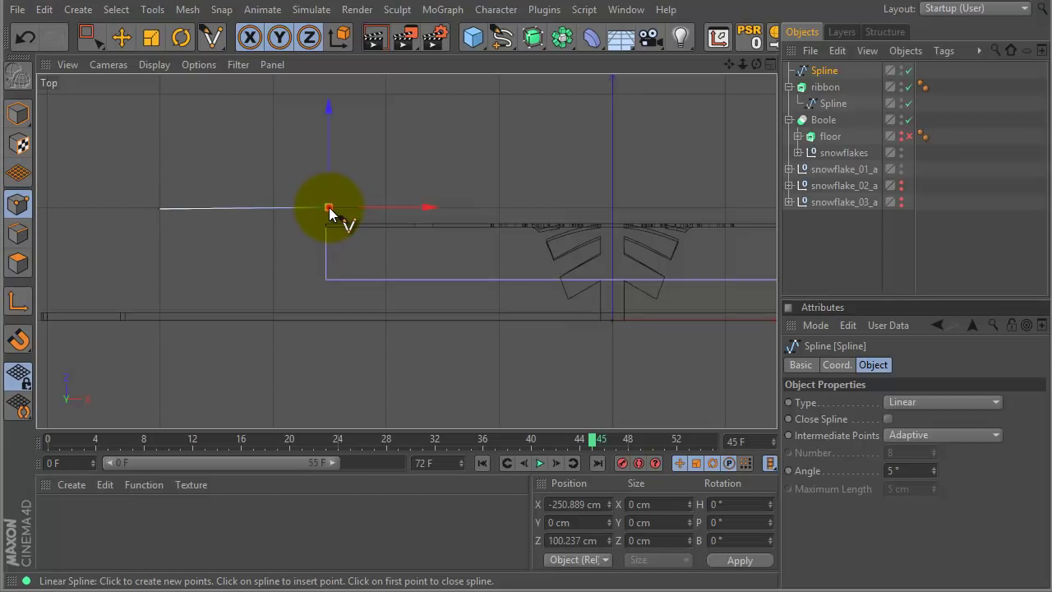
{"action": "key", "text": "ctrl+z"}
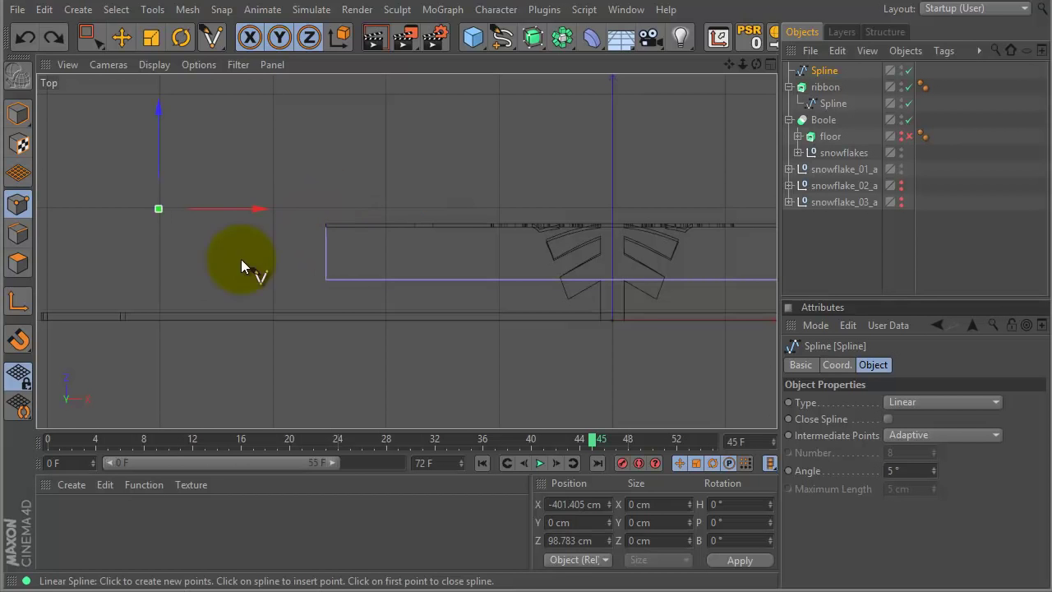
{"action": "key", "text": "ctrl+z"}
{"action": "left_click", "coordinate": [18, 339]}
{"action": "left_click", "coordinate": [19, 340]}
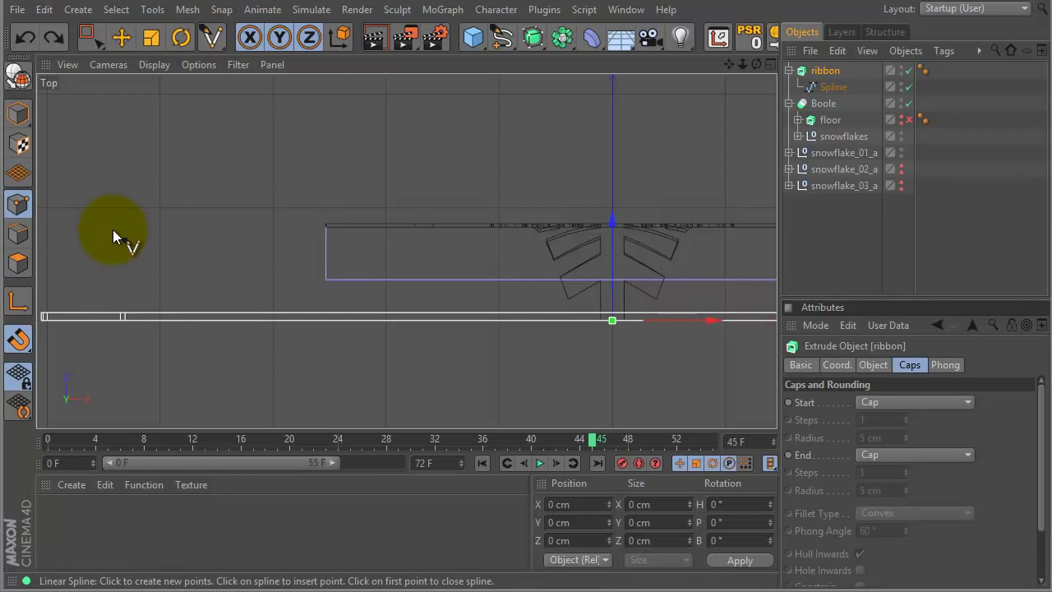
Start the path at X -400 cm, add X -240 cm, then angle down to Z 70 cm
{"action": "left_click", "coordinate": [159, 207]}
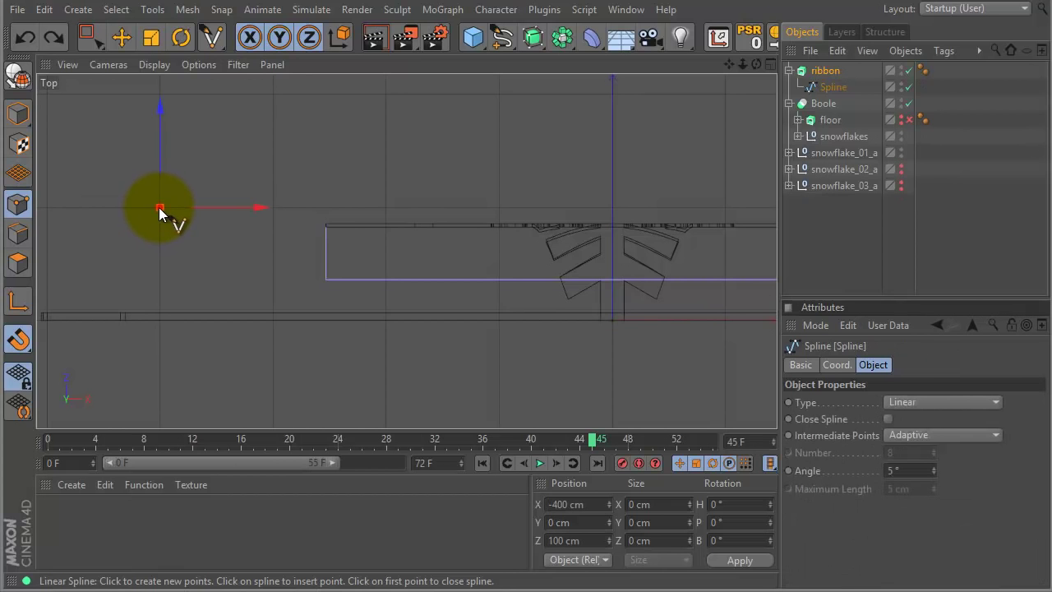
{"action": "left_click", "coordinate": [342, 207]}
{"action": "scroll", "coordinate": [460, 216], "scroll_direction": "up", "scroll_amount": 4}
{"action": "middle_click_drag", "start_coordinate": [403, 215], "coordinate": [580, 263]}
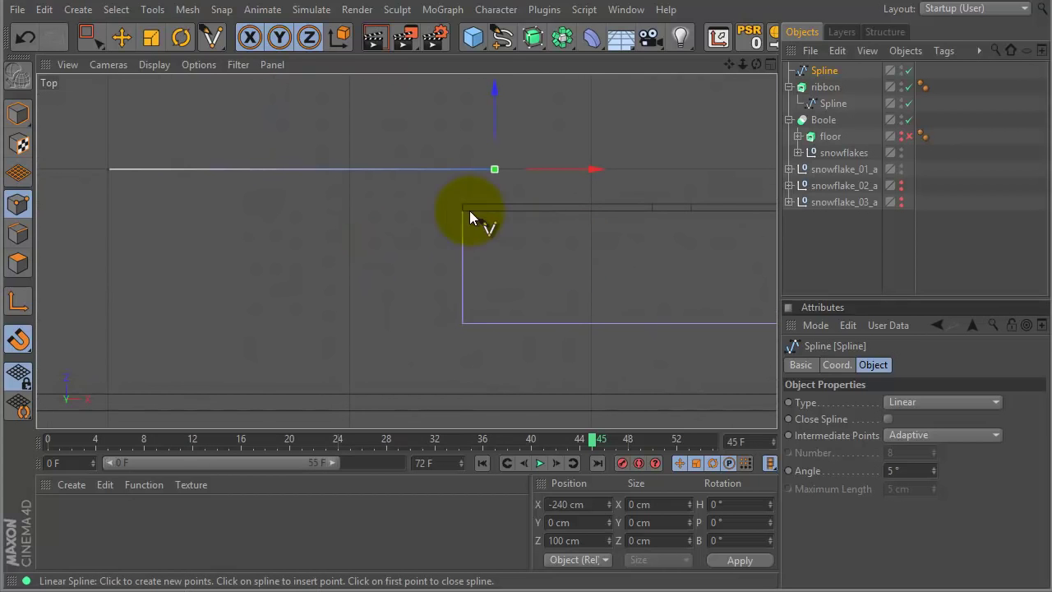
{"action": "left_click", "coordinate": [423, 241]}
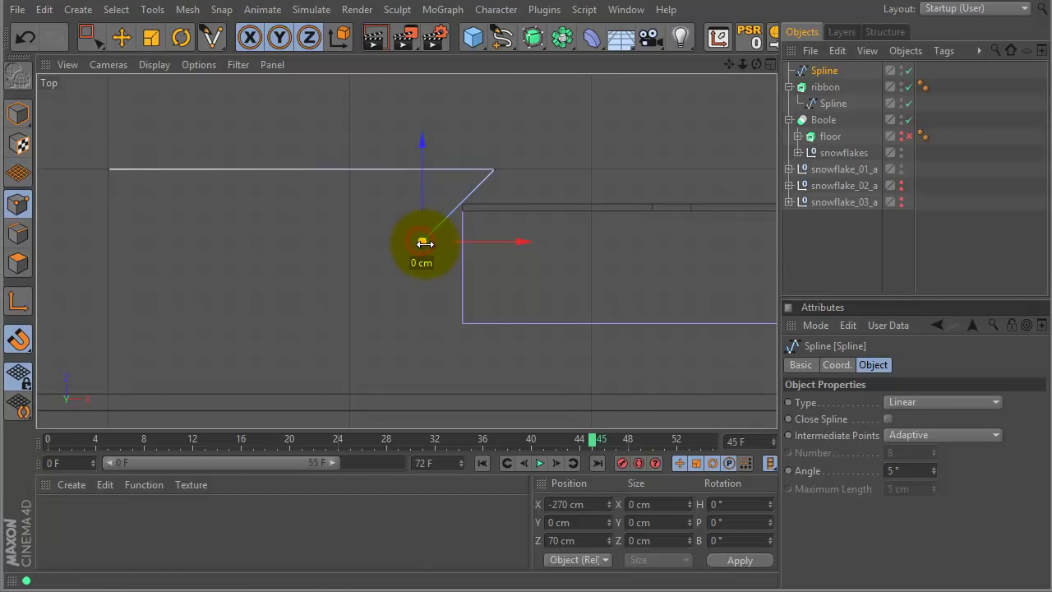
Add a path point at X 270 cm and one angling back up to Z 100 cm
{"action": "scroll", "coordinate": [659, 309], "scroll_direction": "down", "scroll_amount": 4}
{"action": "middle_click_drag", "start_coordinate": [603, 313], "coordinate": [456, 337]}
{"action": "middle_click_drag", "start_coordinate": [681, 289], "coordinate": [651, 294]}
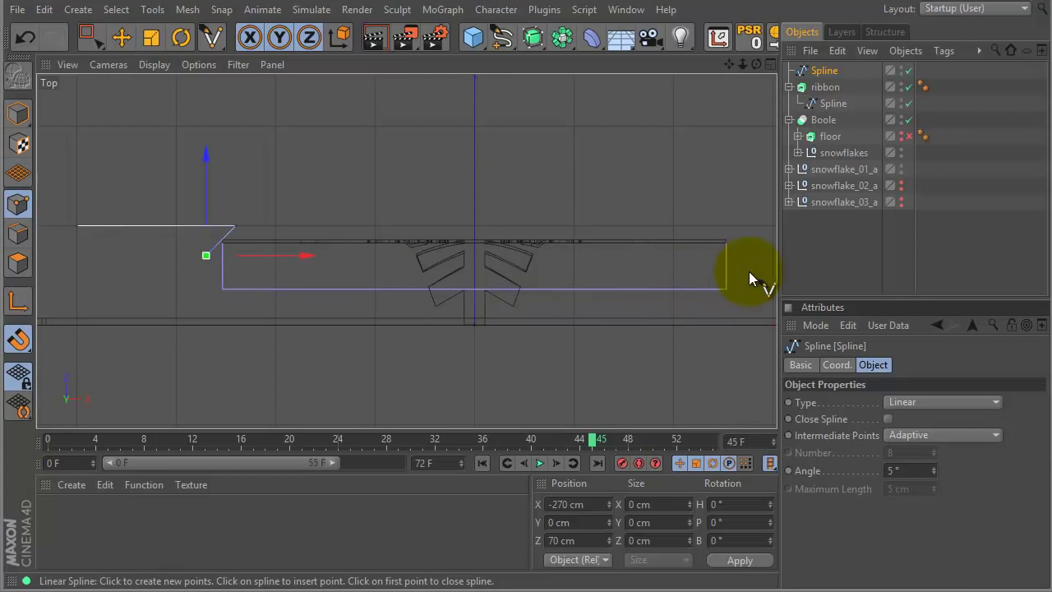
{"action": "scroll", "coordinate": [757, 294], "scroll_direction": "up", "scroll_amount": 3}
{"action": "middle_click_drag", "start_coordinate": [751, 298], "coordinate": [659, 258]}
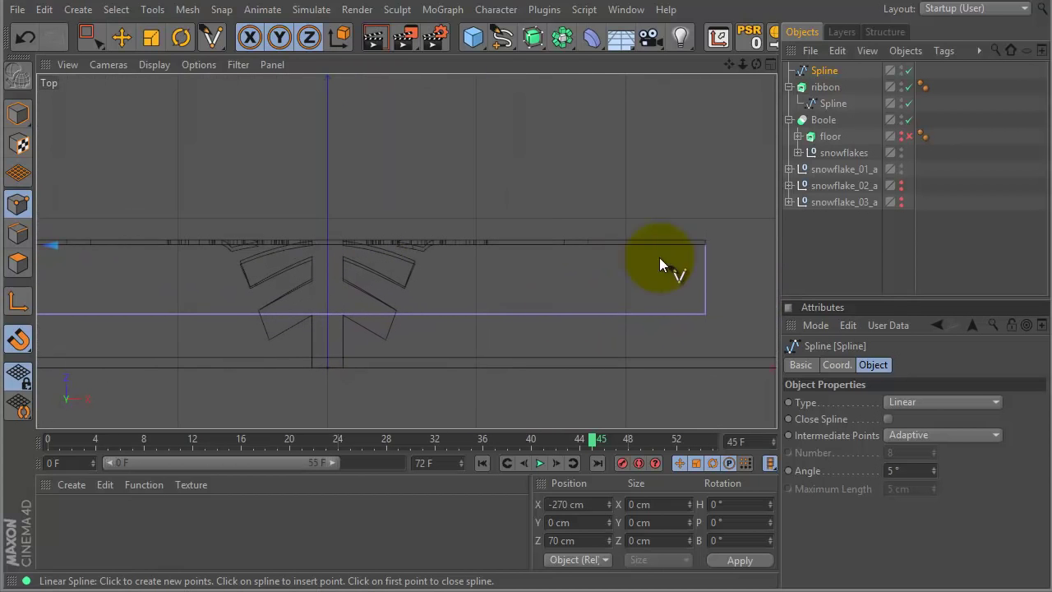
{"action": "left_click", "coordinate": [729, 262]}
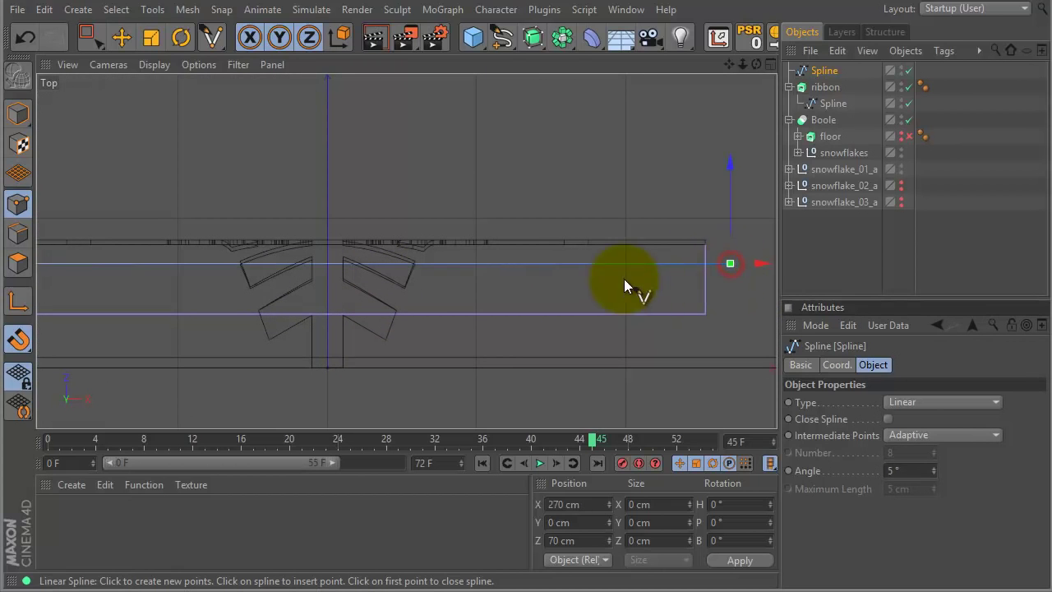
{"action": "scroll", "coordinate": [674, 313], "scroll_direction": "down", "scroll_amount": 2}
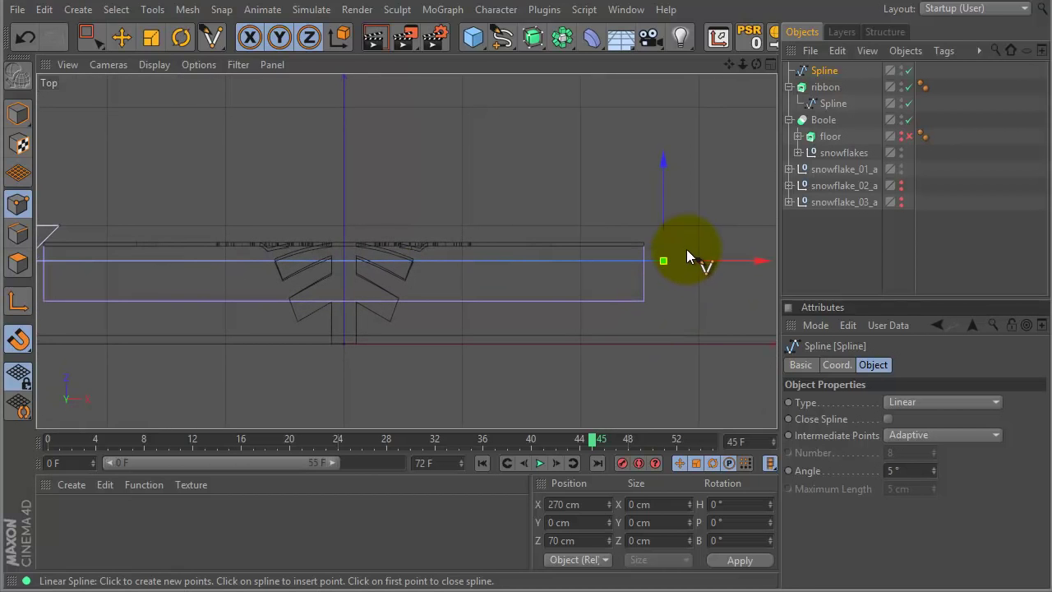
{"action": "left_click", "coordinate": [629, 226]}
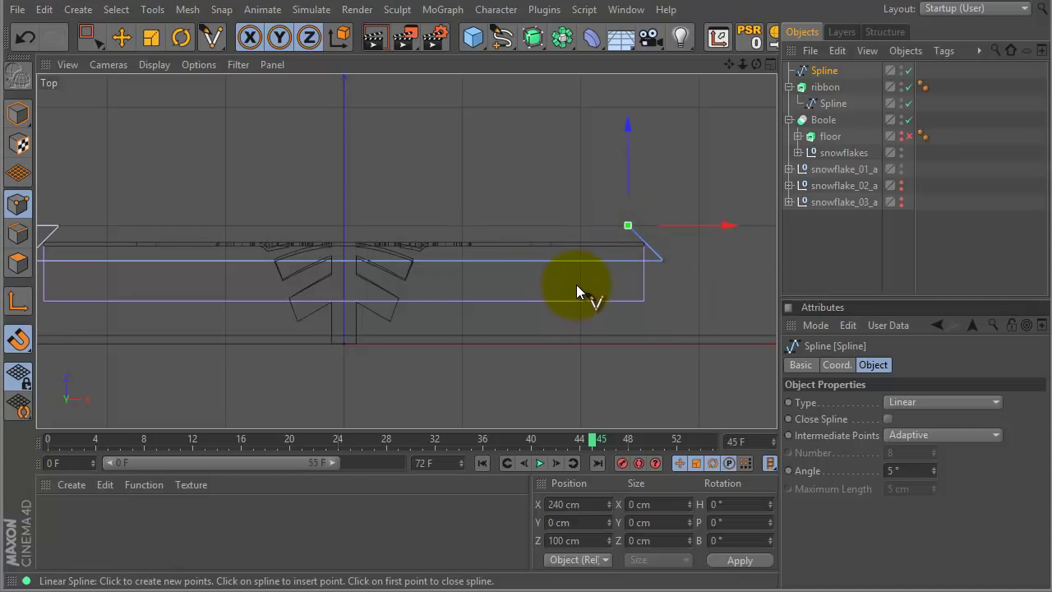
{"action": "middle_click_drag", "start_coordinate": [564, 290], "coordinate": [360, 311], "text": "alt"}
Add the final path point at X 400 cm and shift the spline 7 cm along Z
{"action": "left_click", "coordinate": [641, 240]}
{"action": "right_click_drag", "start_coordinate": [645, 297], "coordinate": [548, 313], "text": "alt"}
{"action": "middle_click_drag", "start_coordinate": [505, 320], "coordinate": [599, 283], "text": "alt"}
{"action": "left_click", "coordinate": [18, 113]}
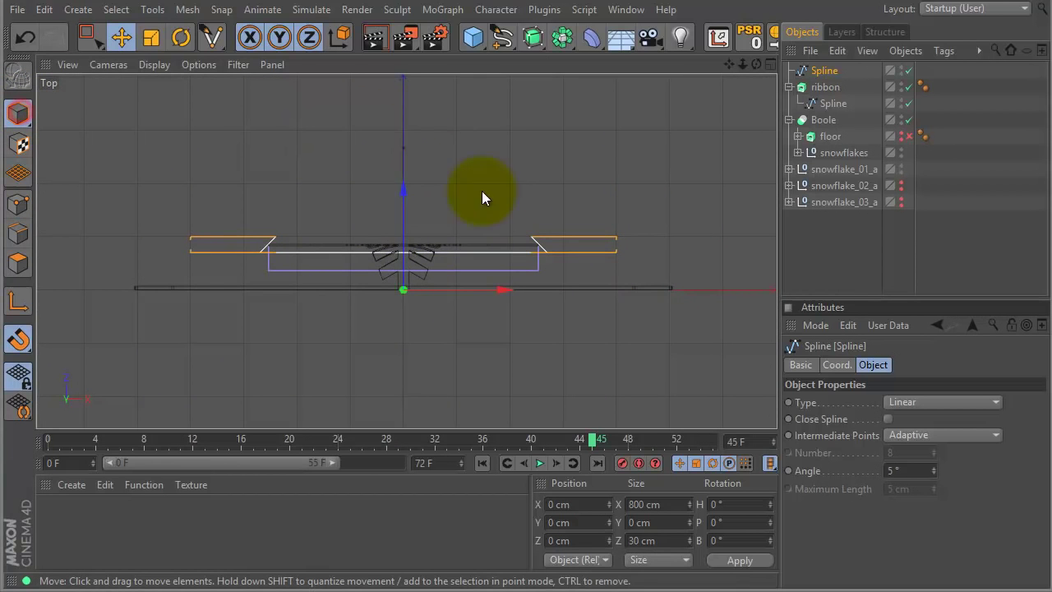
{"action": "left_click_drag", "start_coordinate": [404, 233], "coordinate": [402, 227]}
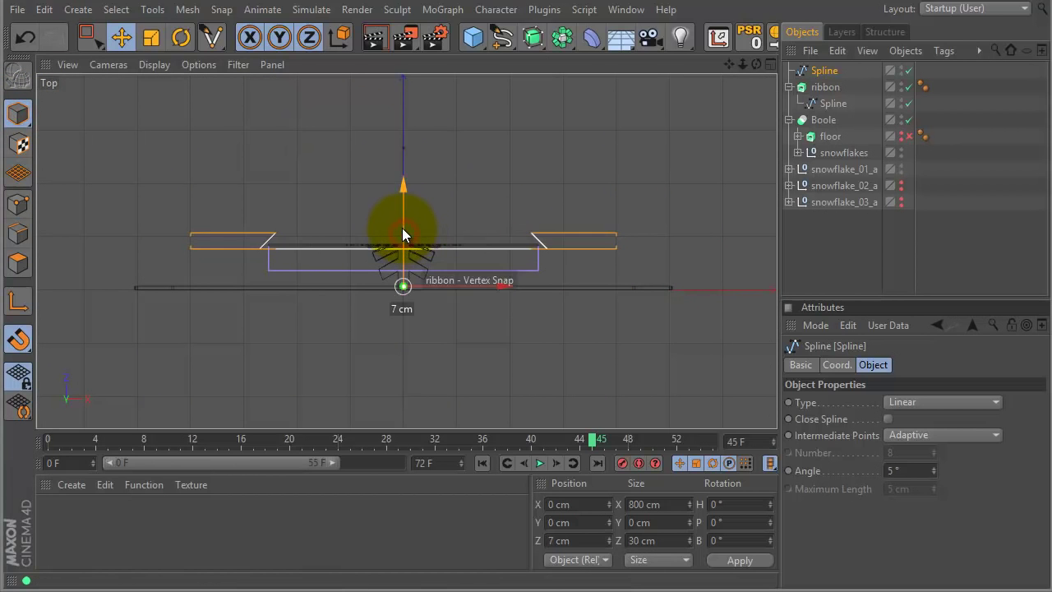
{"action": "right_click_drag", "start_coordinate": [460, 274], "coordinate": [600, 268], "text": "alt"}
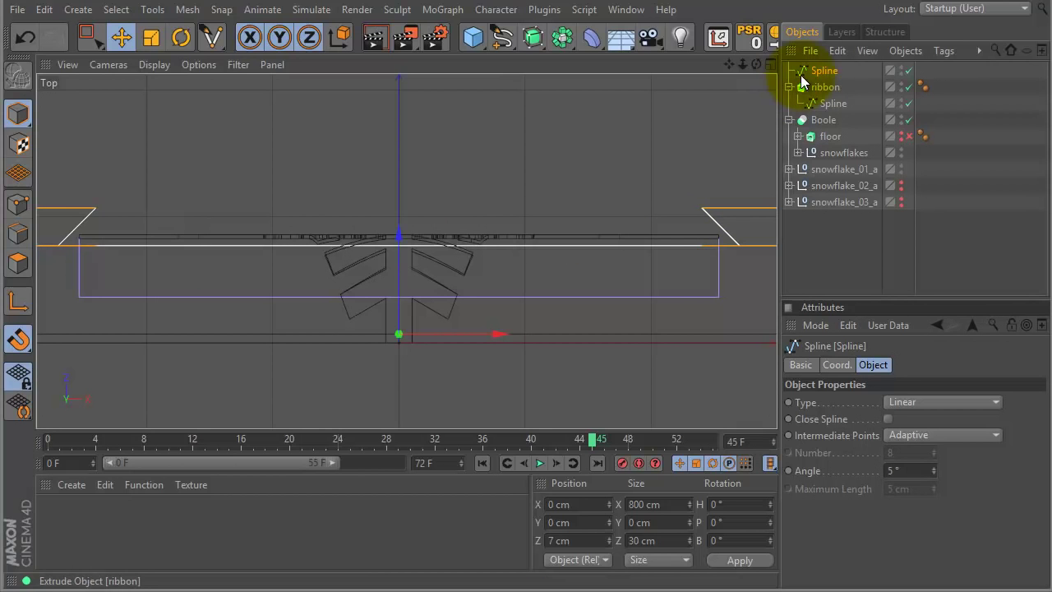
Name the spline 'ribbon path' and return to the perspective view
{"action": "double_click", "coordinate": [826, 70]}
{"action": "type", "text": "r"}
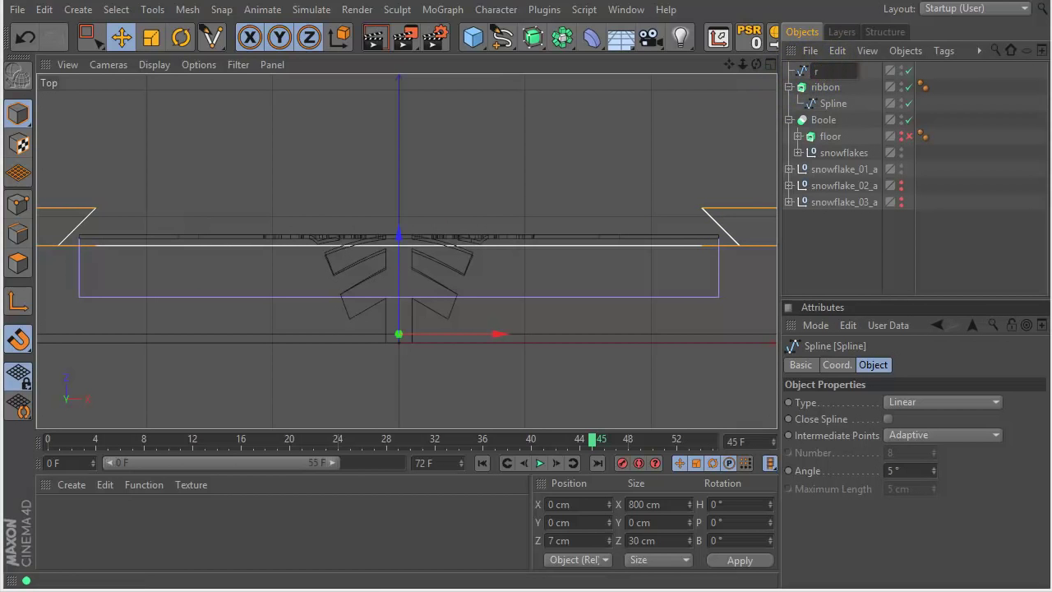
{"action": "type", "text": "ibbon path"}
{"action": "key", "text": "Return"}
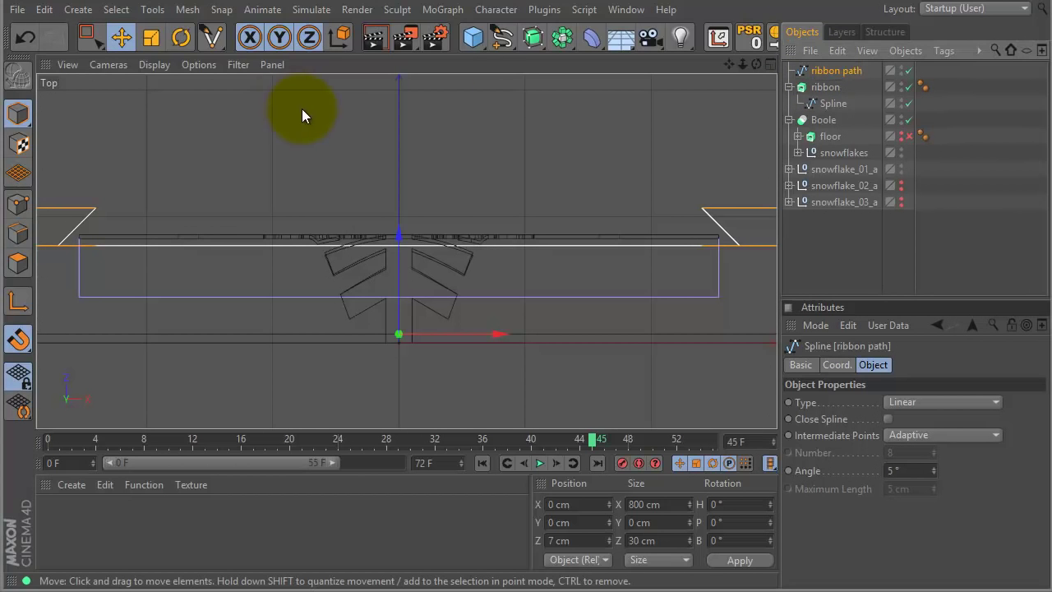
{"action": "key", "text": "F1"}
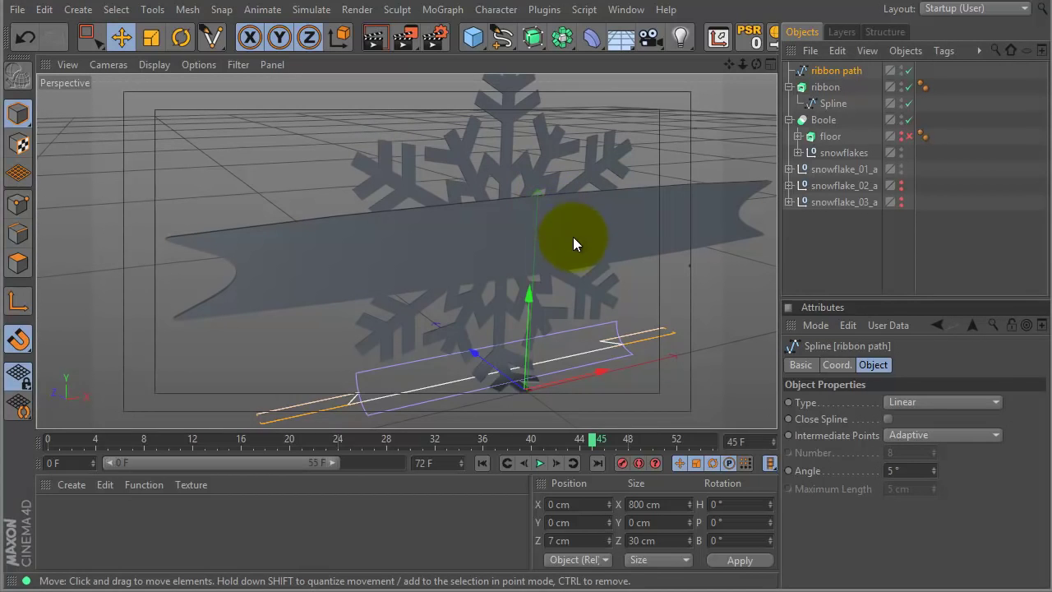
Raise the ribbon path to ribbon height, turn off snapping, and disable the ribbon extrude
{"action": "left_click_drag", "start_coordinate": [531, 291], "coordinate": [526, 144]}
{"action": "left_click", "coordinate": [18, 340]}
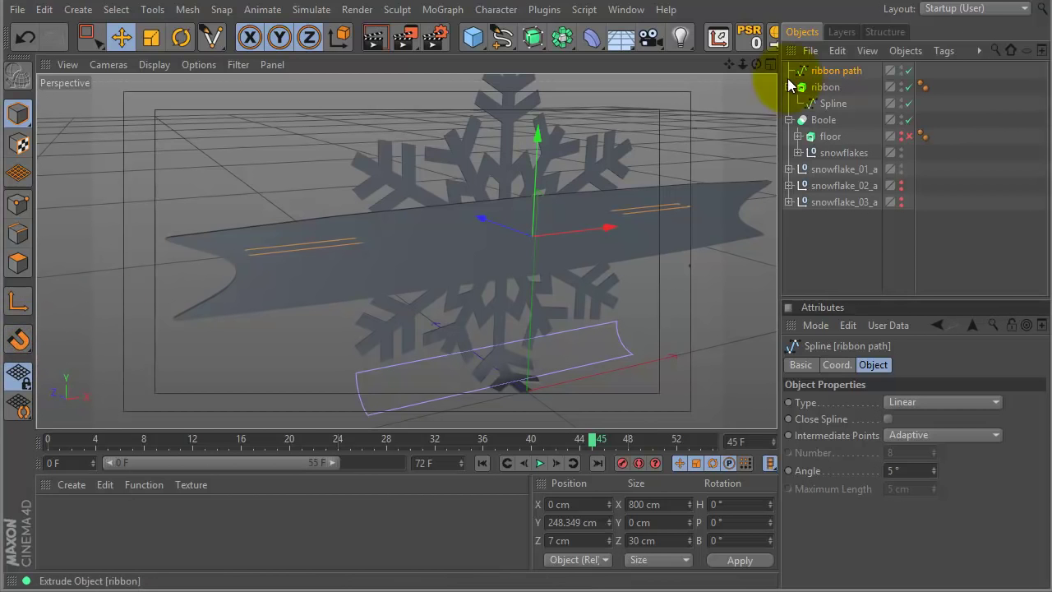
{"action": "left_click", "coordinate": [909, 87]}
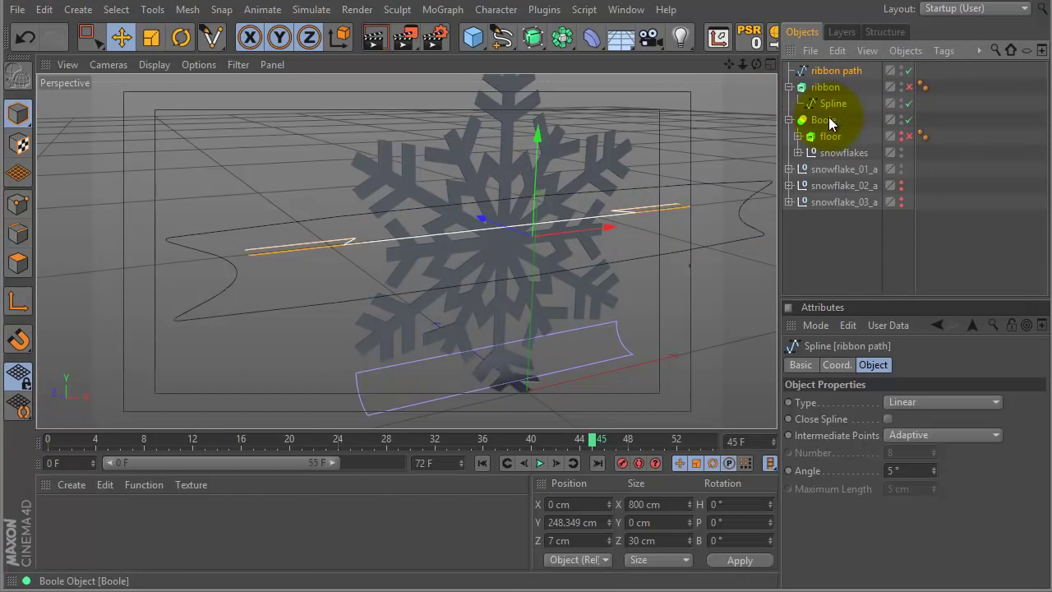
{"action": "left_click_drag", "start_coordinate": [607, 183], "coordinate": [682, 191], "text": "alt"}
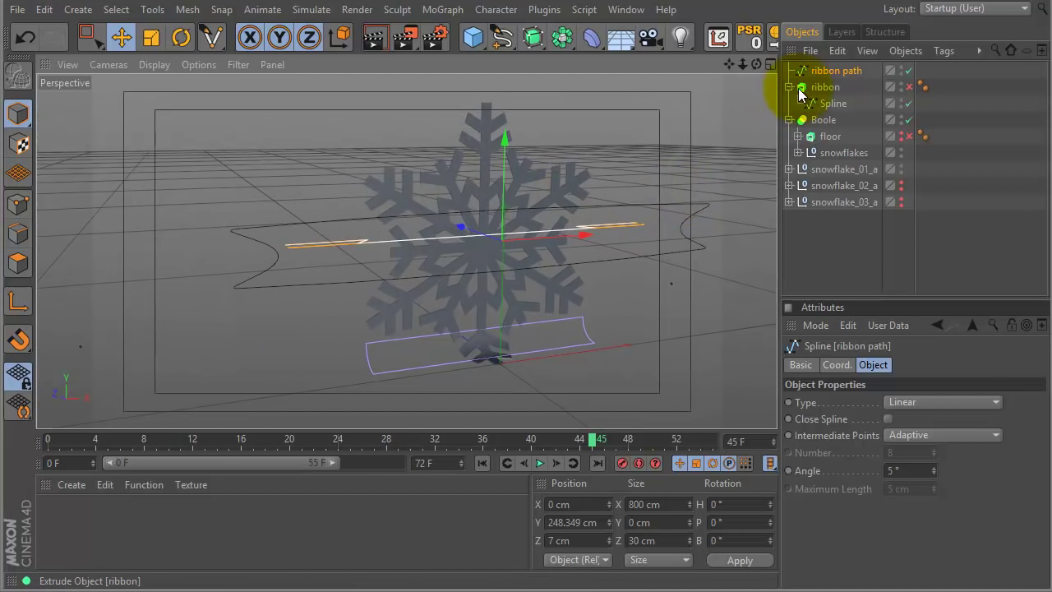
{"action": "left_click", "coordinate": [823, 87]}
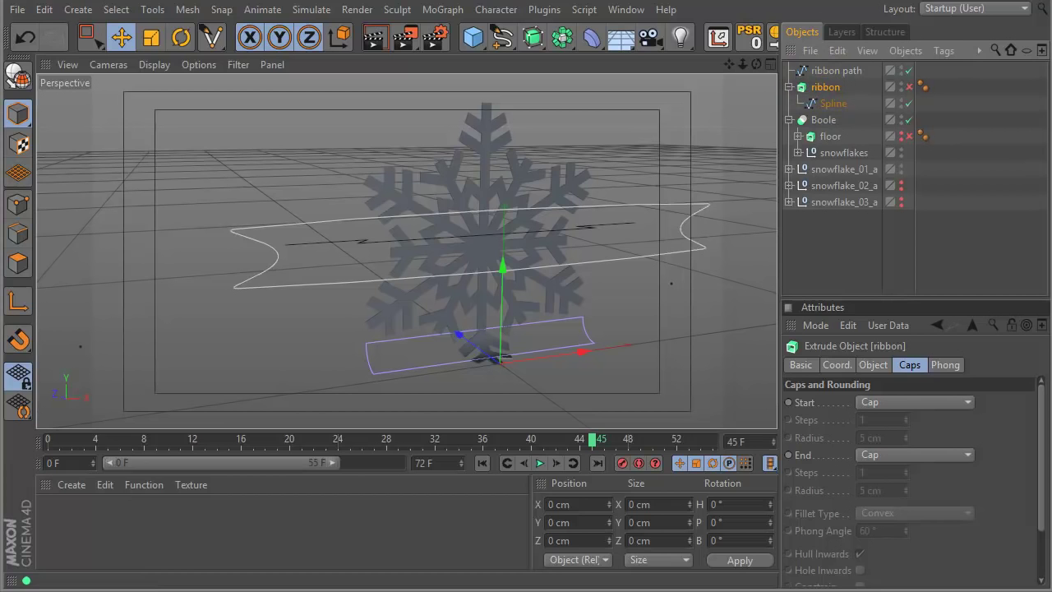
Group the ribbon extrude under a null named 'Ribbon' and re-enable the extrude
{"action": "key", "text": "alt+g"}
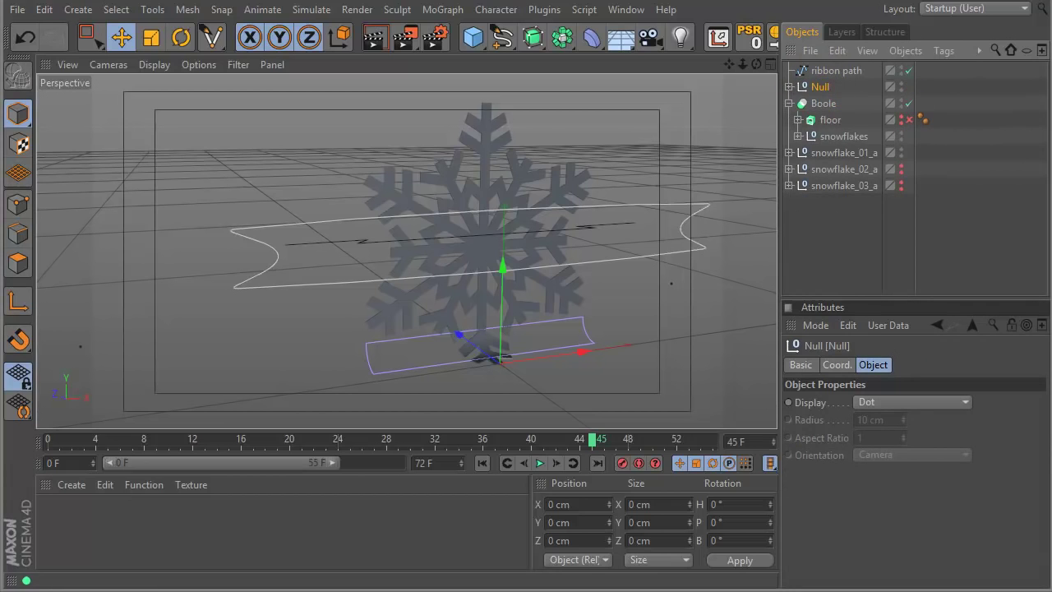
{"action": "double_click", "coordinate": [820, 87]}
{"action": "type", "text": "Ribbon"}
{"action": "key", "text": "Return"}
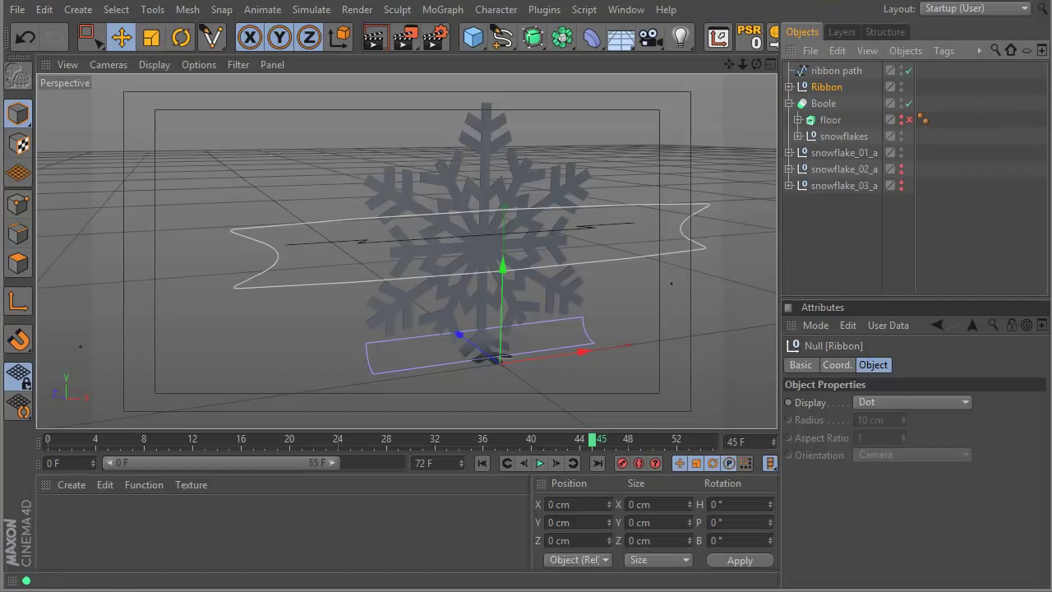
{"action": "left_click", "coordinate": [789, 87]}
{"action": "left_click", "coordinate": [909, 103]}
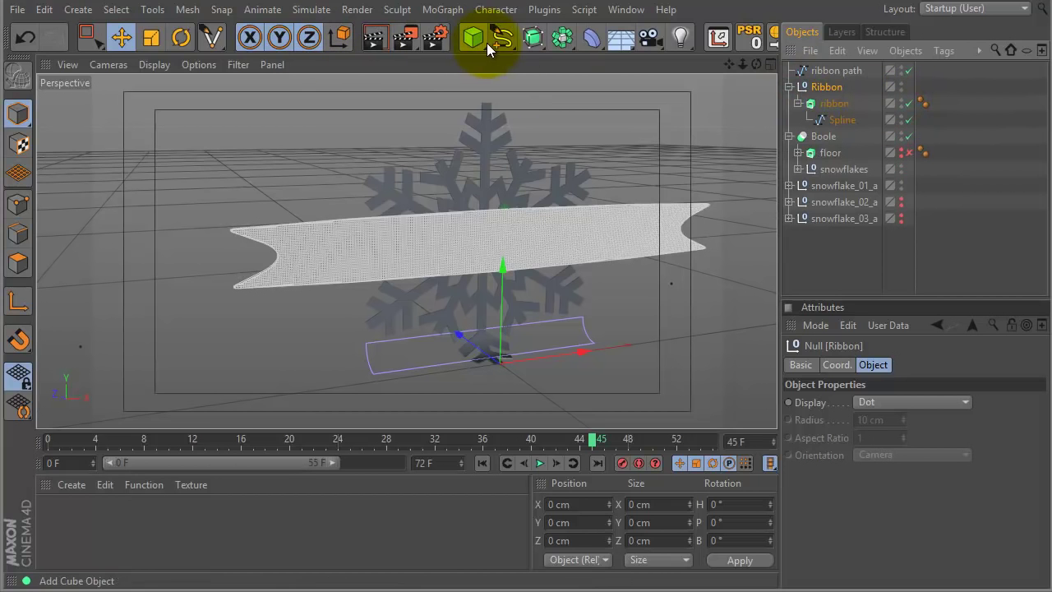
Add a Spline Wrap inside the Ribbon group using 'ribbon path' as its spline
{"action": "left_click", "coordinate": [587, 38]}
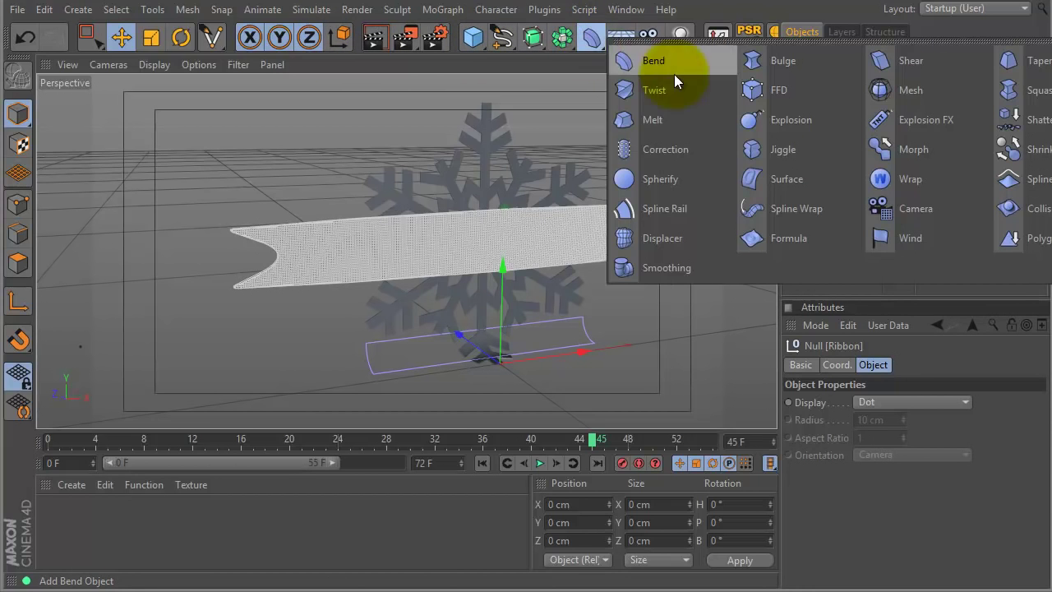
{"action": "left_click", "coordinate": [777, 211]}
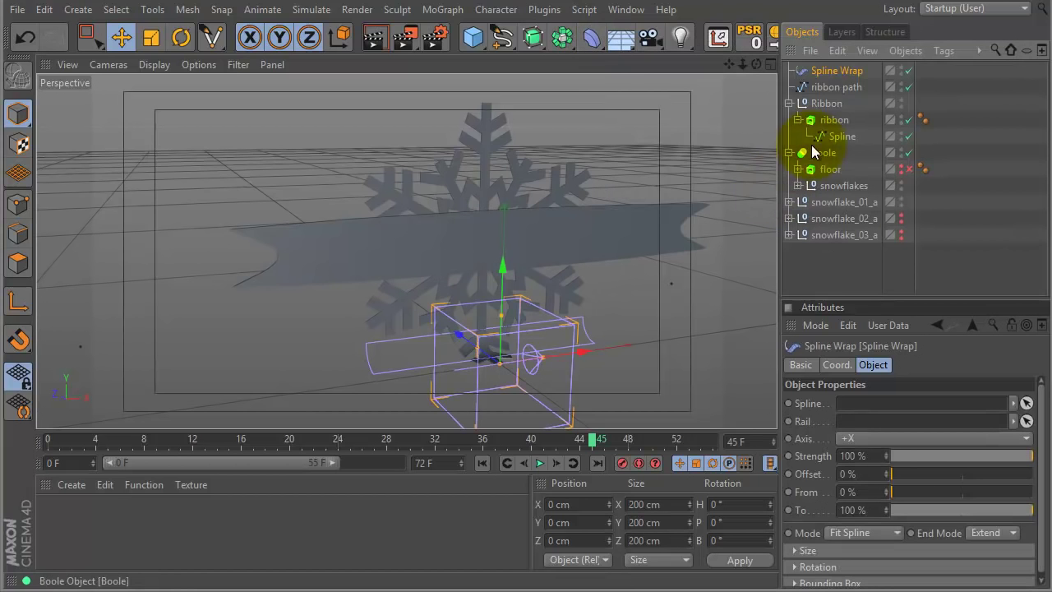
{"action": "left_click_drag", "start_coordinate": [833, 72], "coordinate": [833, 76]}
{"action": "left_click_drag", "start_coordinate": [832, 110], "coordinate": [822, 116]}
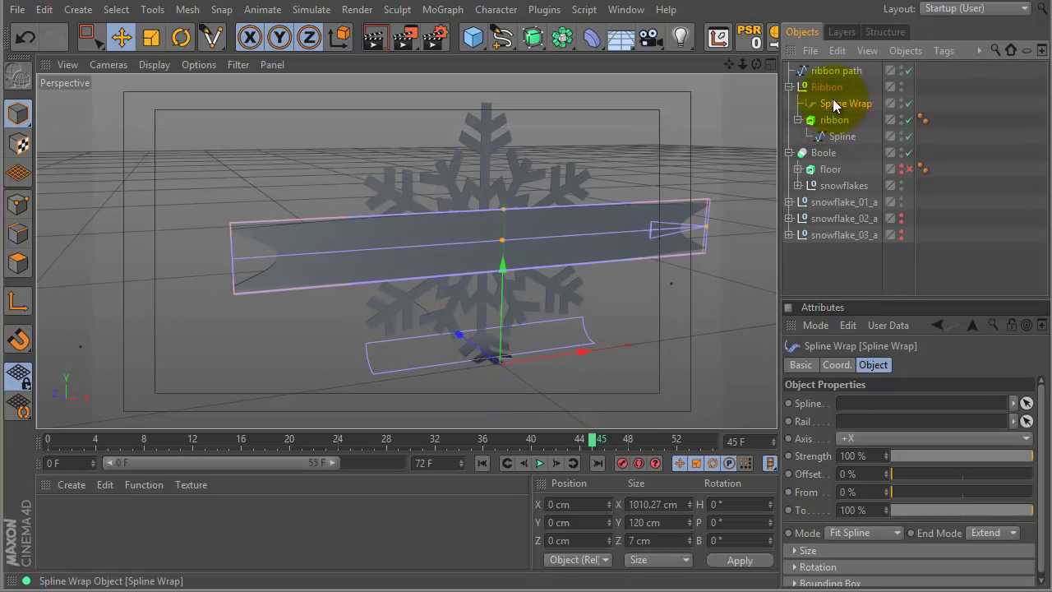
{"action": "left_click_drag", "start_coordinate": [877, 302], "coordinate": [873, 258]}
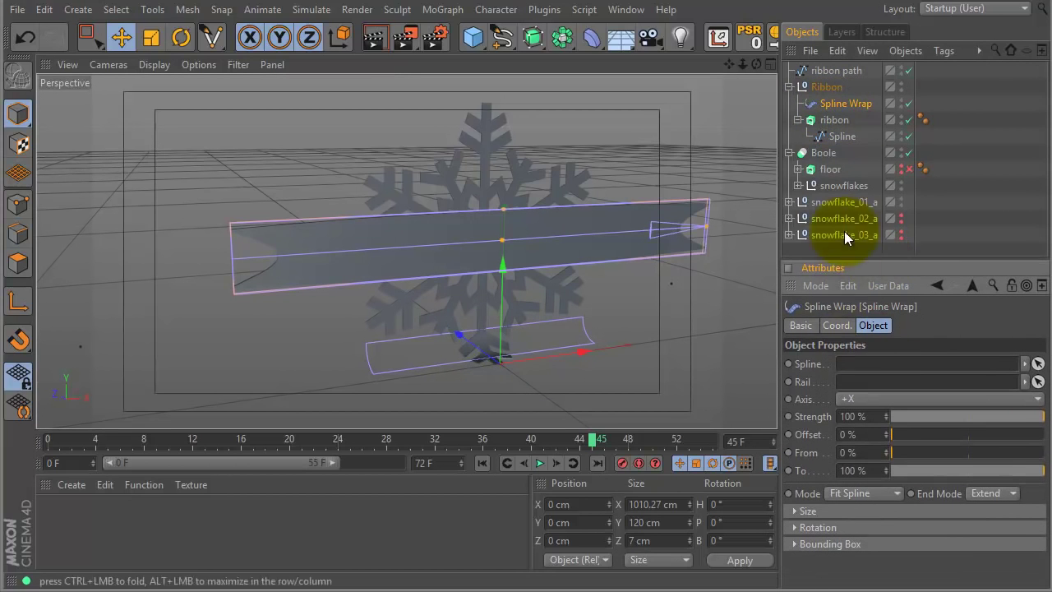
{"action": "left_click_drag", "start_coordinate": [824, 71], "coordinate": [848, 370]}
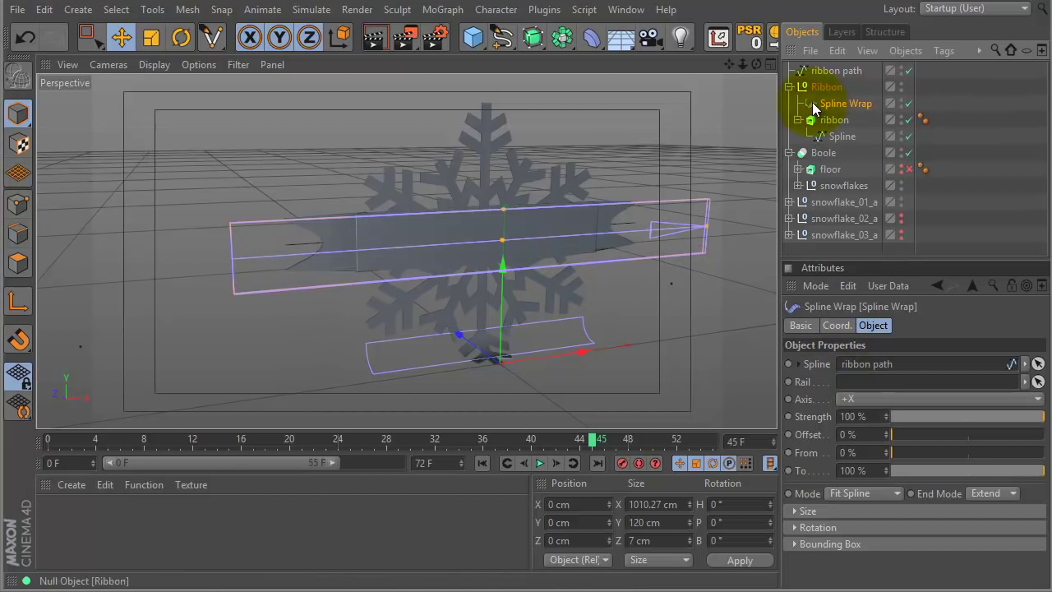
{"action": "key", "text": "F2"}
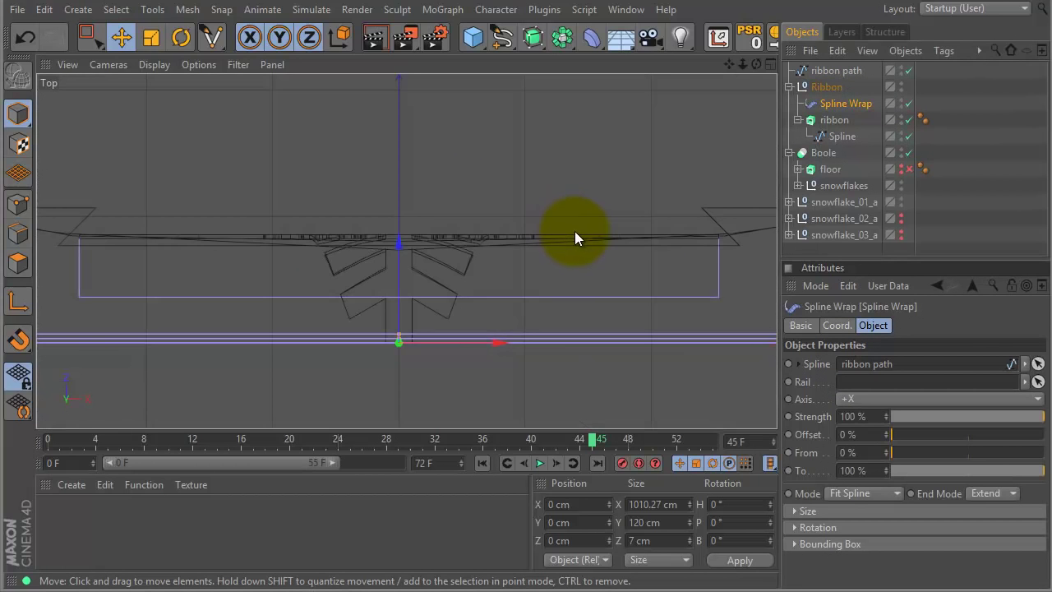
{"action": "key", "text": "F1"}
{"action": "left_click_drag", "start_coordinate": [594, 246], "coordinate": [649, 294], "text": "alt"}
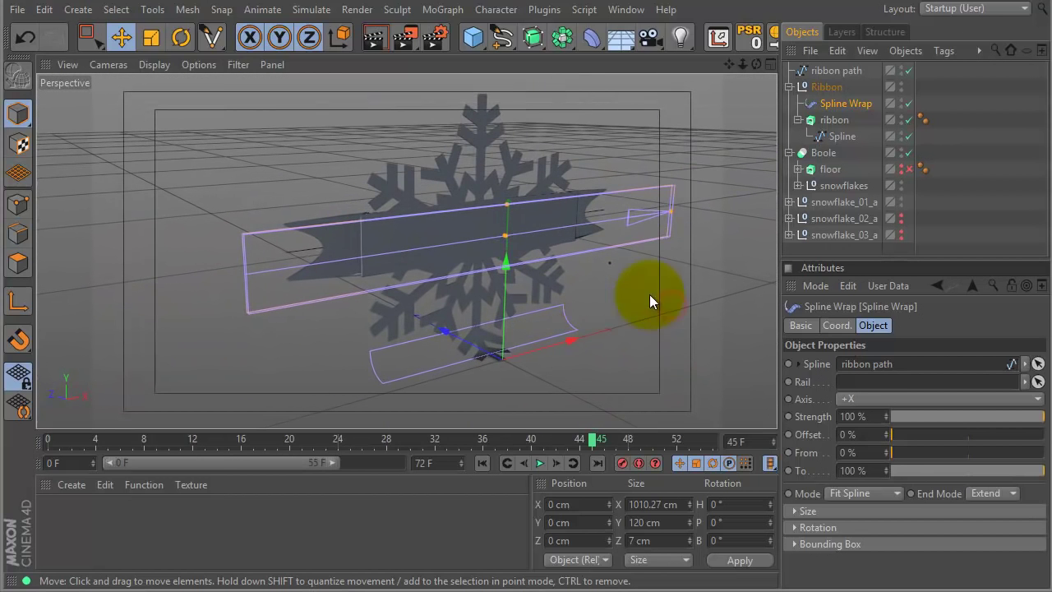
{"action": "left_click", "coordinate": [858, 413]}
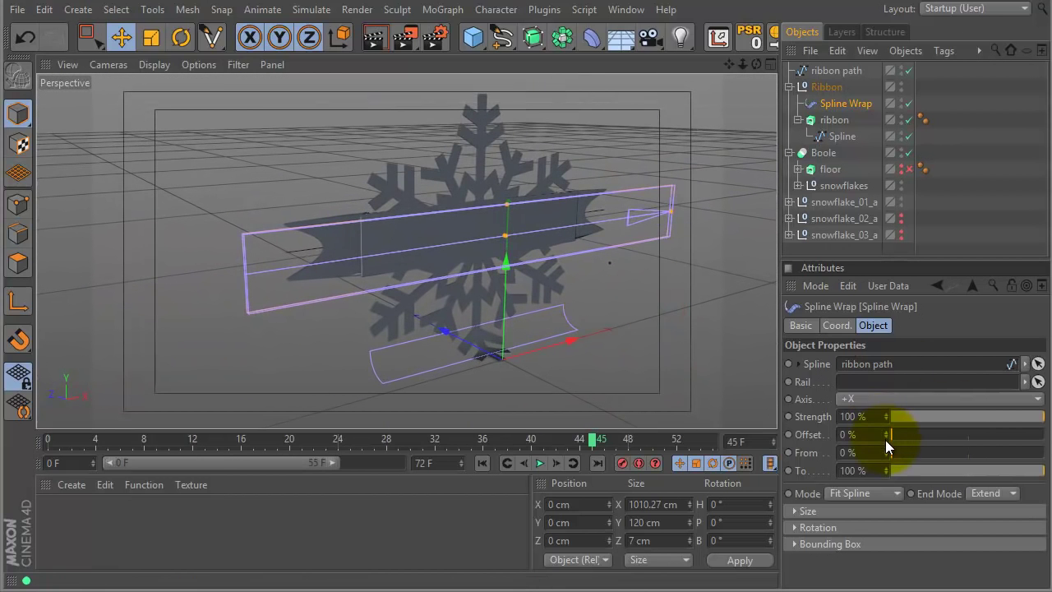
{"action": "mouse_move", "coordinate": [886, 433]}
{"action": "left_mouse_down"}
{"action": "mouse_move", "coordinate": [875, 499]}
{"action": "mouse_move", "coordinate": [891, 370]}
{"action": "mouse_move", "coordinate": [878, 448]}
{"action": "mouse_move", "coordinate": [886, 429]}
{"action": "left_mouse_up"}
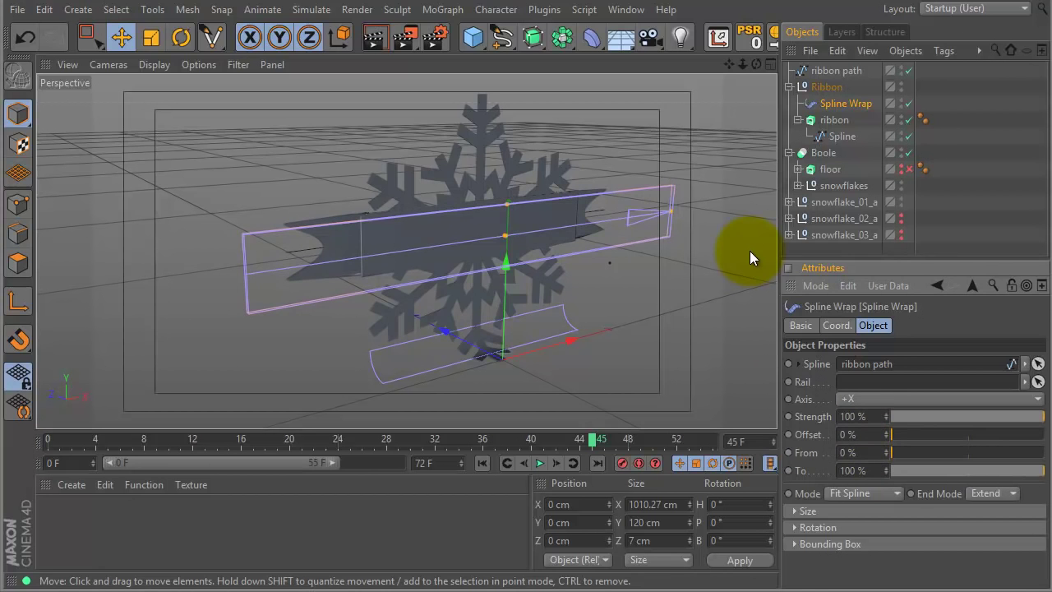
{"action": "left_click_drag", "start_coordinate": [490, 186], "coordinate": [551, 239], "text": "alt"}
{"action": "right_click_drag", "start_coordinate": [508, 259], "coordinate": [590, 240], "text": "alt"}
{"action": "left_click_drag", "start_coordinate": [590, 240], "coordinate": [419, 242], "text": "alt"}
{"action": "right_click_drag", "start_coordinate": [419, 242], "coordinate": [468, 244], "text": "alt"}
{"action": "left_click_drag", "start_coordinate": [468, 243], "coordinate": [537, 236], "text": "alt"}
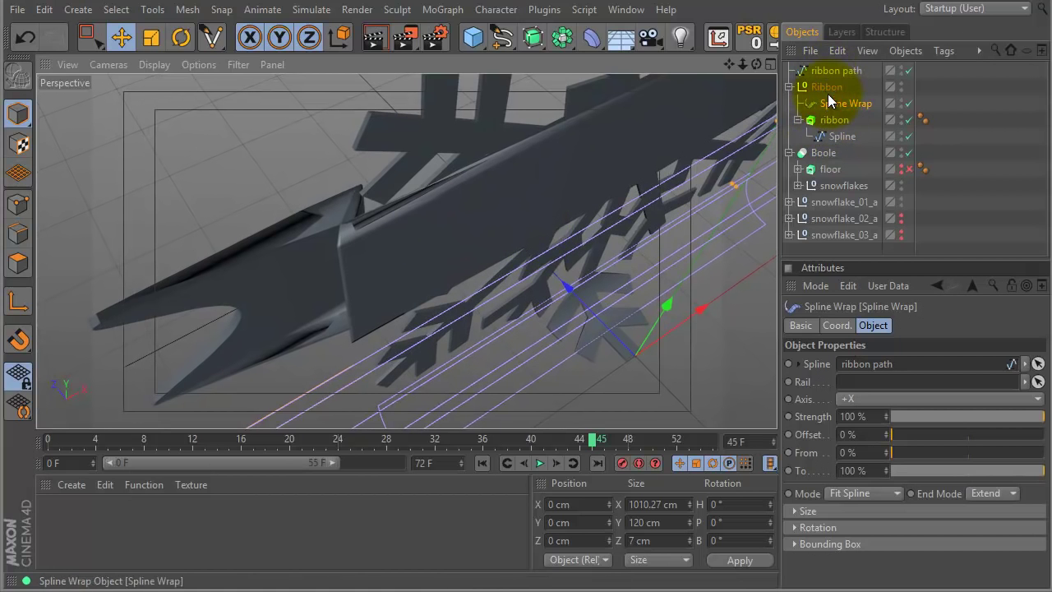
Set the ribbon path's intermediate points to Natural with Number 40
{"action": "left_click", "coordinate": [830, 70]}
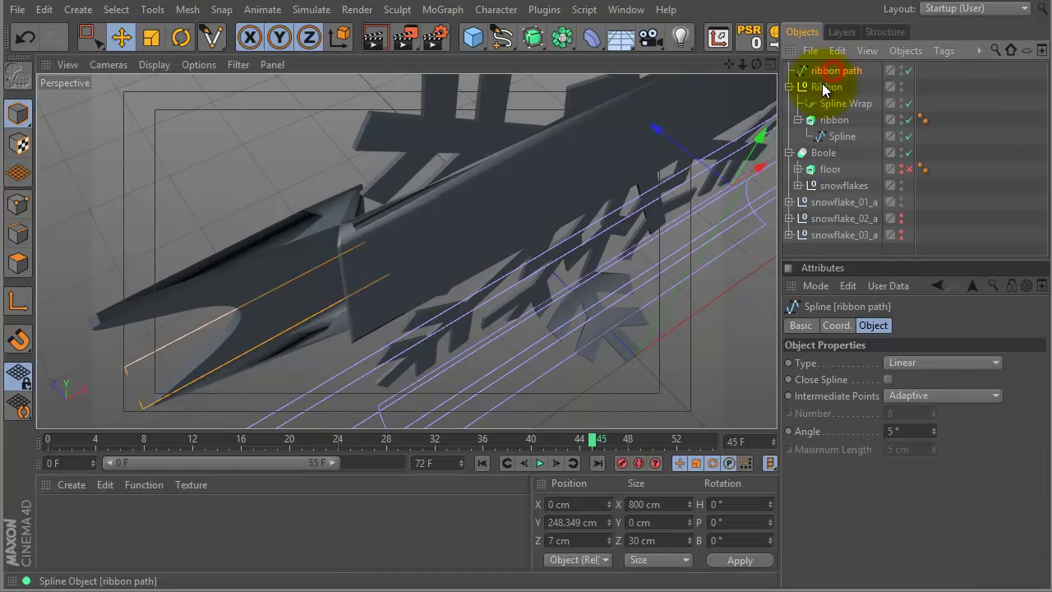
{"action": "left_click", "coordinate": [914, 395]}
{"action": "left_click", "coordinate": [913, 430]}
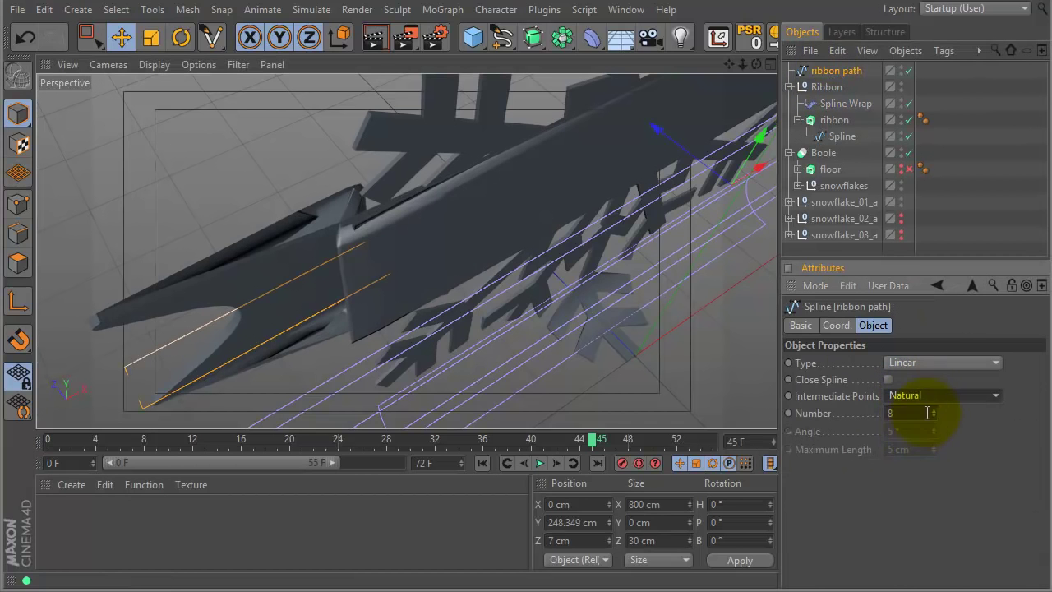
{"action": "mouse_move", "coordinate": [933, 415]}
{"action": "left_mouse_down"}
{"action": "mouse_move", "coordinate": [934, 352]}
{"action": "mouse_move", "coordinate": [932, 416]}
{"action": "mouse_move", "coordinate": [932, 405]}
{"action": "left_mouse_up"}
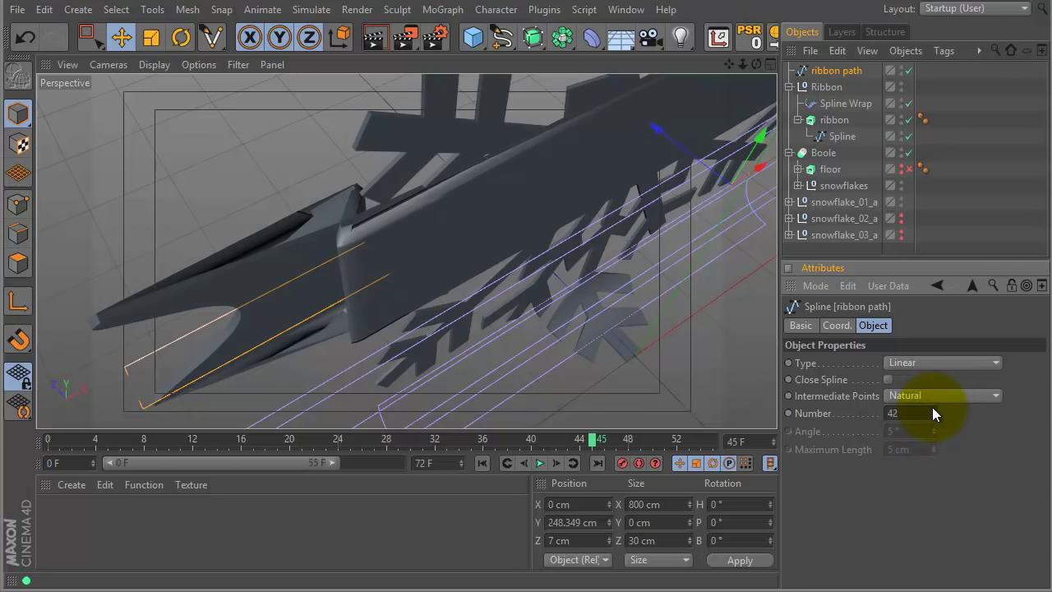
{"action": "left_click", "coordinate": [934, 409]}
{"action": "left_click", "coordinate": [932, 409]}
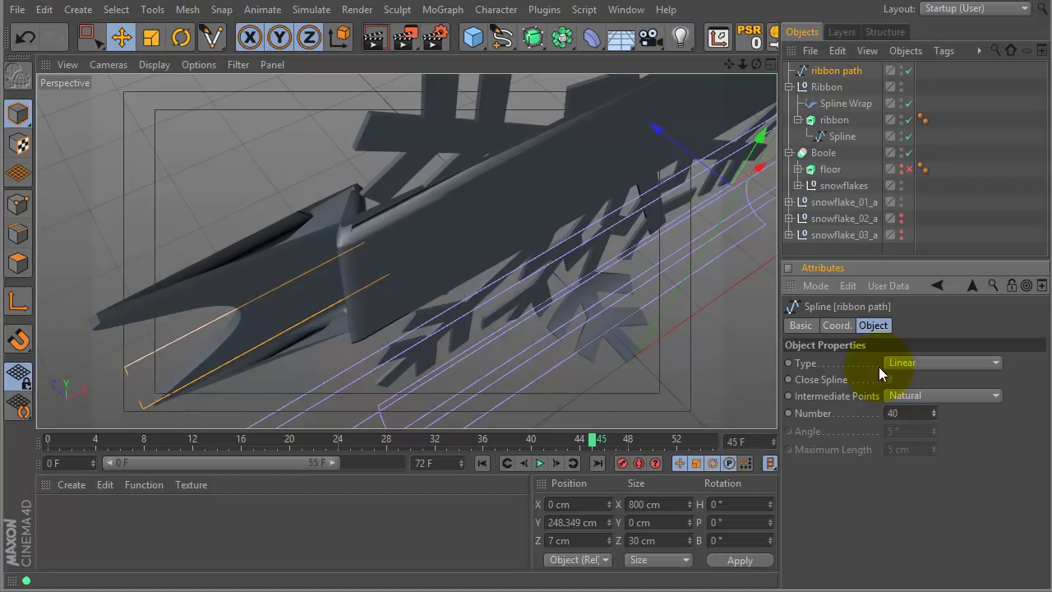
Try B-Spline, Akima and Bezier spline types, then set the path back to Linear
{"action": "left_click", "coordinate": [903, 365]}
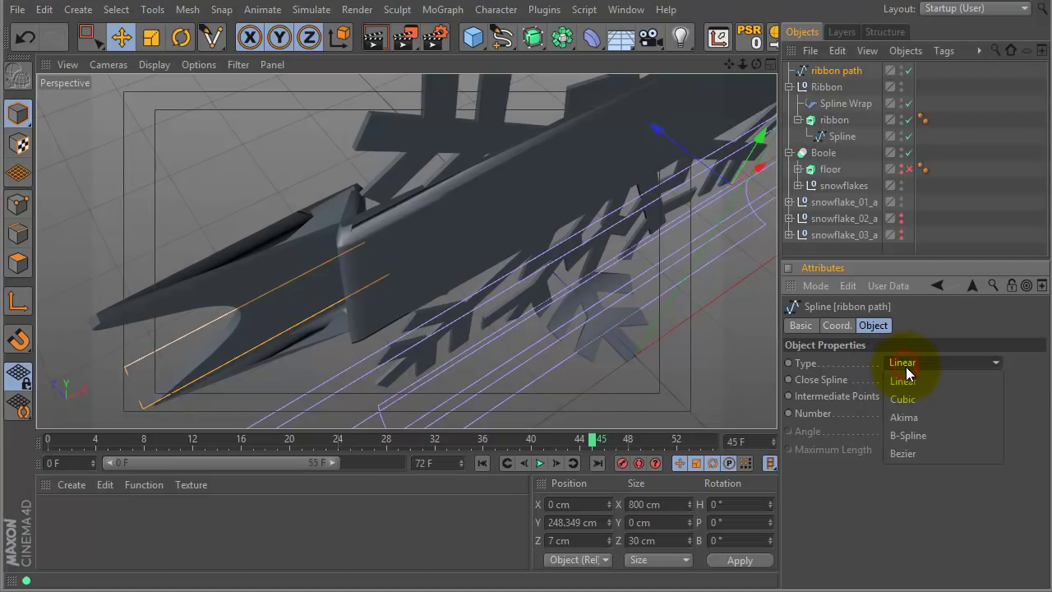
{"action": "left_click", "coordinate": [904, 433]}
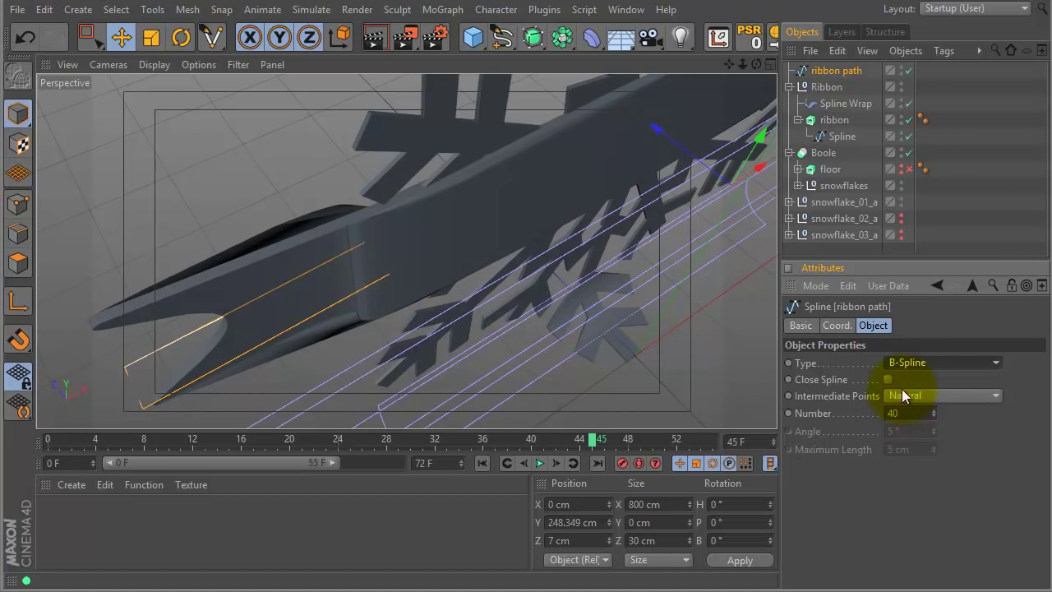
{"action": "left_click", "coordinate": [915, 364]}
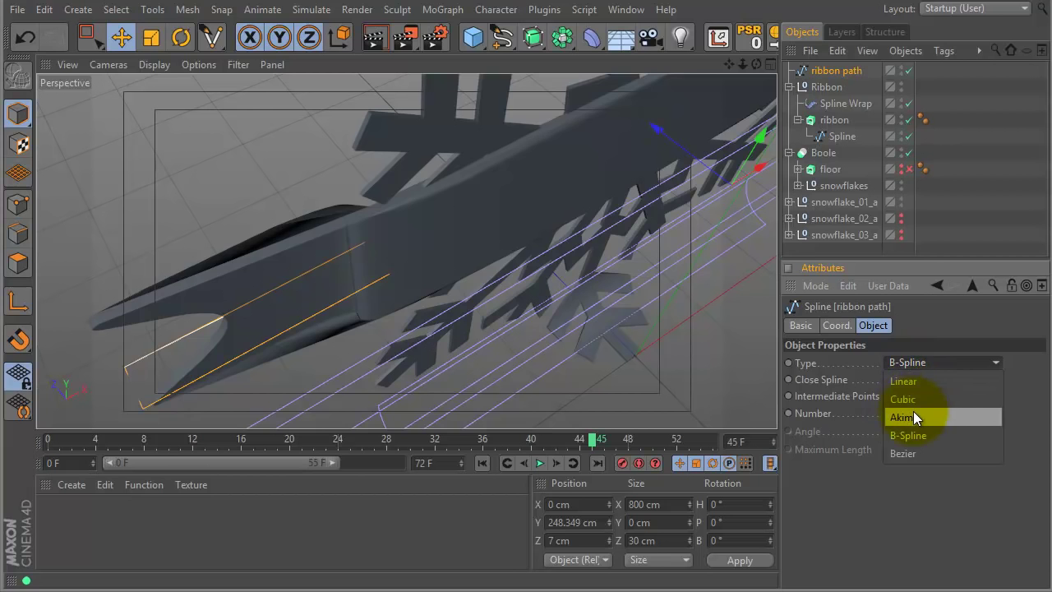
{"action": "left_click", "coordinate": [913, 418]}
{"action": "left_click", "coordinate": [922, 362]}
{"action": "left_click", "coordinate": [904, 446]}
{"action": "left_click", "coordinate": [918, 369]}
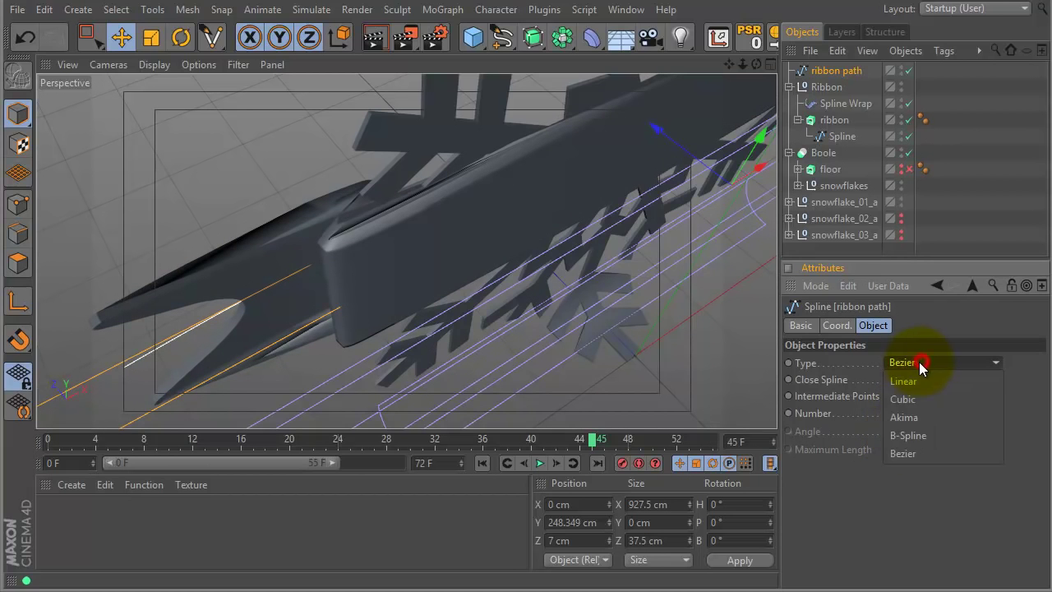
{"action": "left_click", "coordinate": [912, 386]}
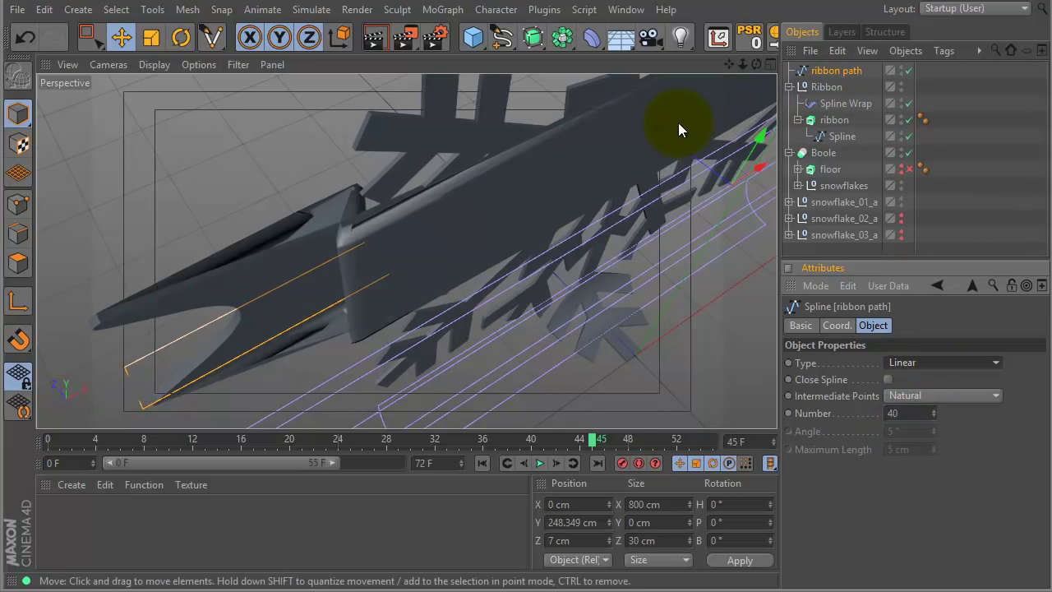
Set the ribbon extrusion's Movement Z depth to 2 cm
{"action": "left_click", "coordinate": [834, 120]}
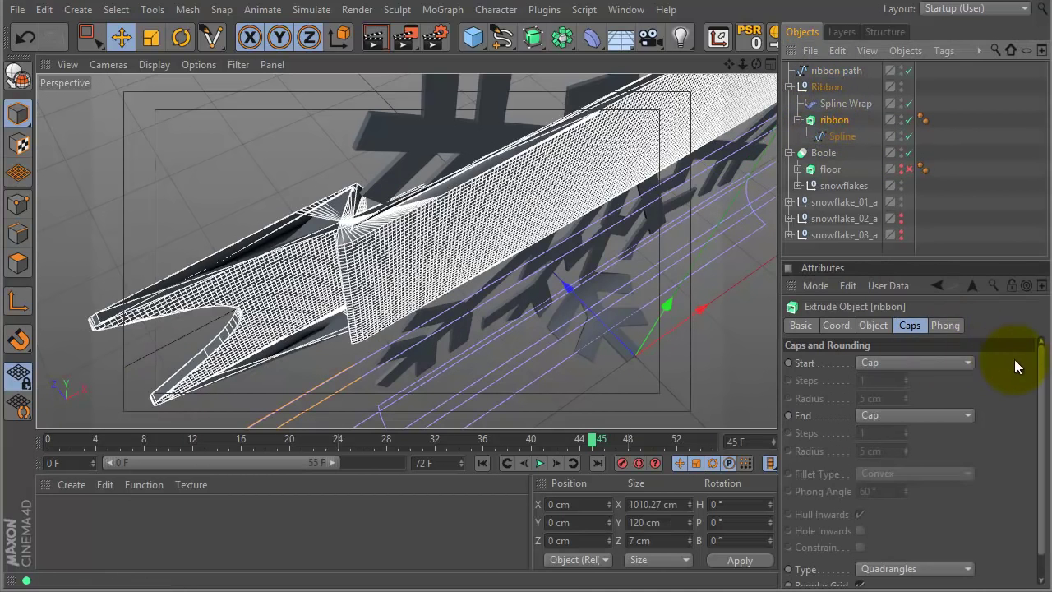
{"action": "left_click", "coordinate": [873, 326]}
{"action": "left_click_drag", "start_coordinate": [1032, 364], "coordinate": [1033, 376]}
{"action": "left_click", "coordinate": [1032, 367]}
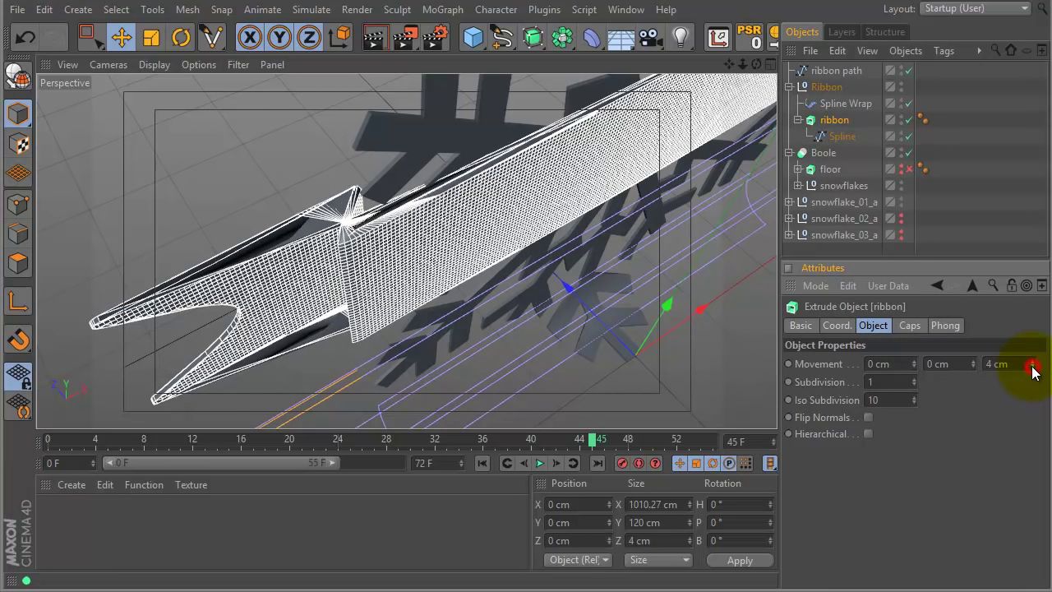
{"action": "left_click", "coordinate": [1032, 367]}
{"action": "left_click", "coordinate": [1032, 368]}
{"action": "left_click", "coordinate": [1032, 368]}
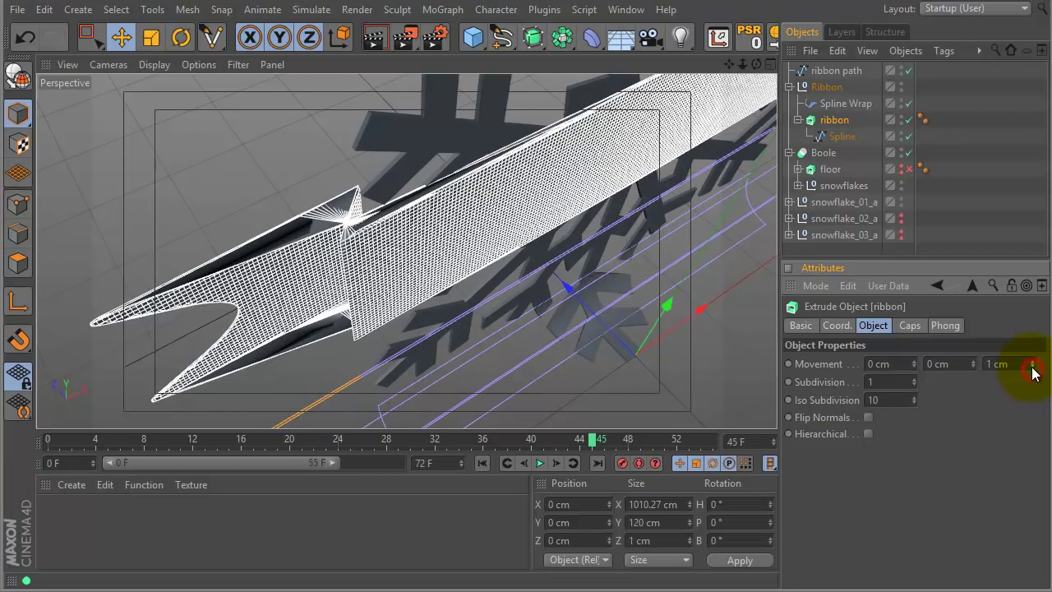
{"action": "left_click", "coordinate": [1032, 361]}
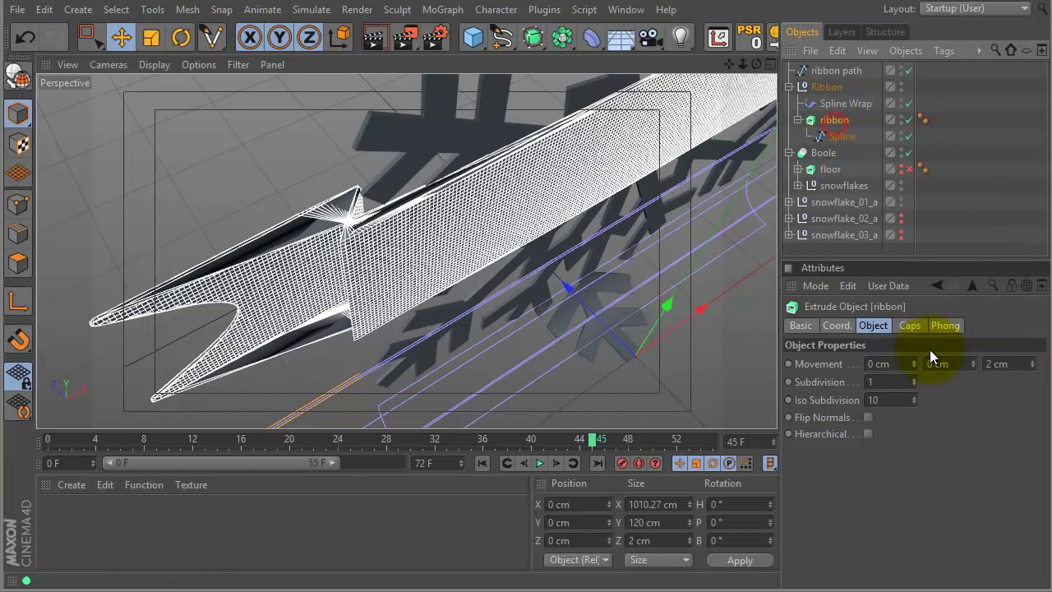
Set the ribbon extrusion's cap grid Width to 4 cm
{"action": "left_click", "coordinate": [910, 325]}
{"action": "left_click_drag", "start_coordinate": [1035, 411], "coordinate": [1035, 436]}
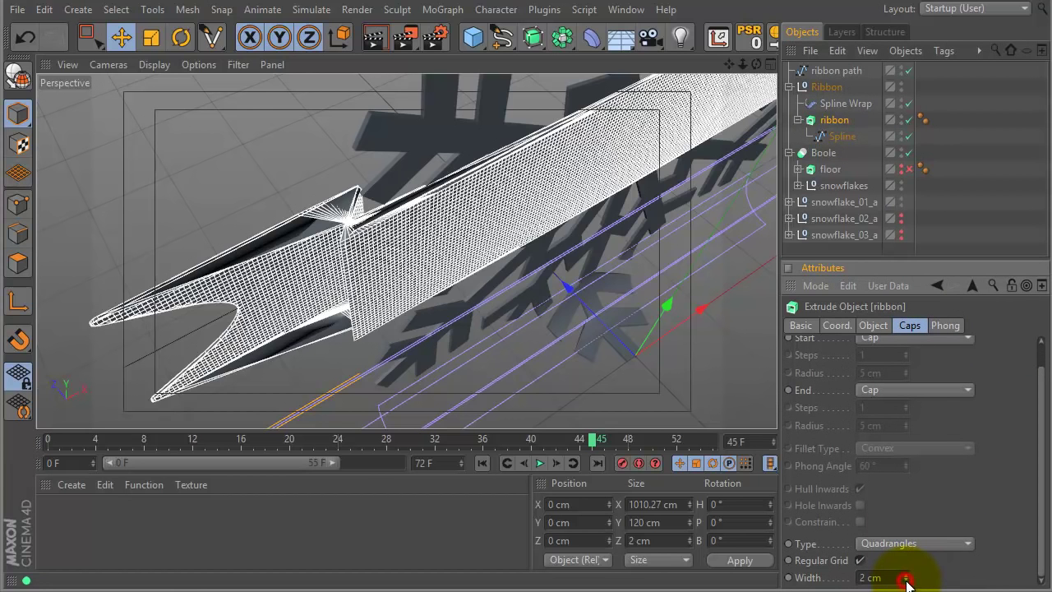
{"action": "left_click", "coordinate": [907, 581]}
{"action": "left_click", "coordinate": [908, 581]}
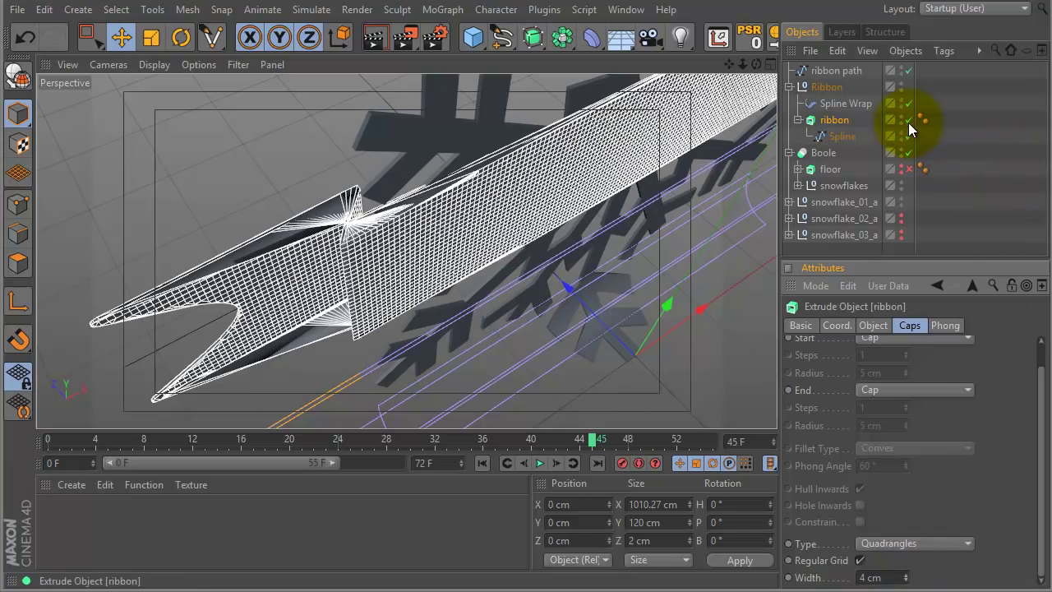
On the ribbon's profile spline, try Natural intermediate points and raise their count
{"action": "left_click", "coordinate": [838, 135]}
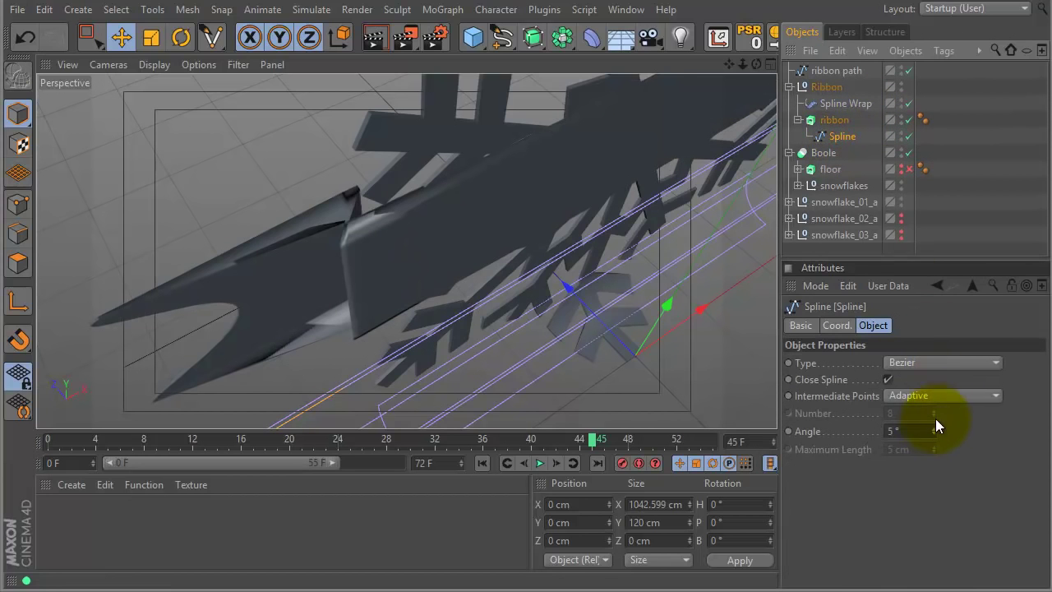
{"action": "left_click", "coordinate": [942, 397]}
{"action": "left_click", "coordinate": [927, 445]}
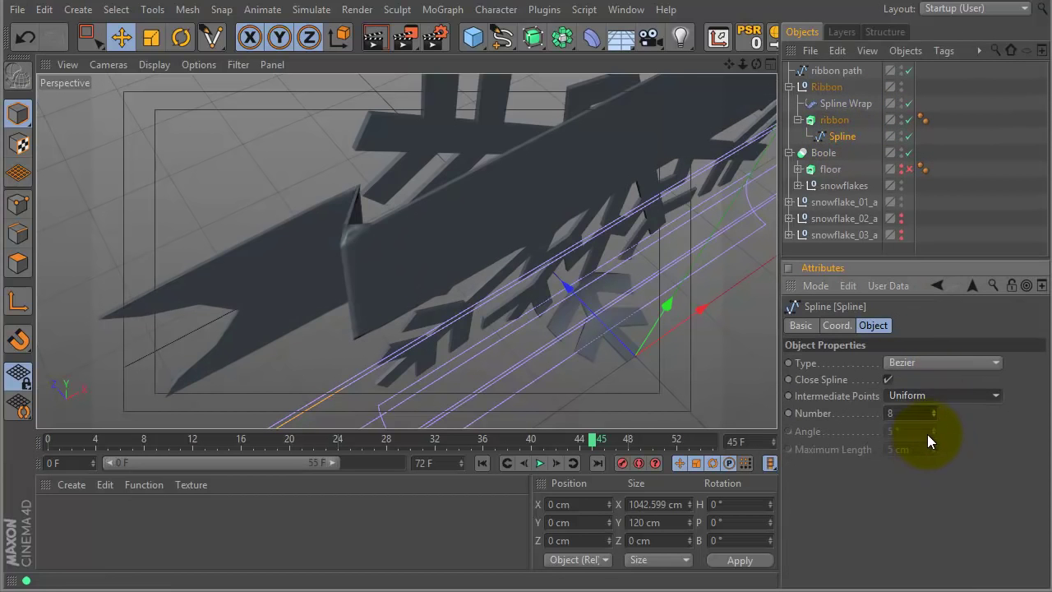
{"action": "left_click", "coordinate": [935, 401]}
{"action": "left_click", "coordinate": [929, 428]}
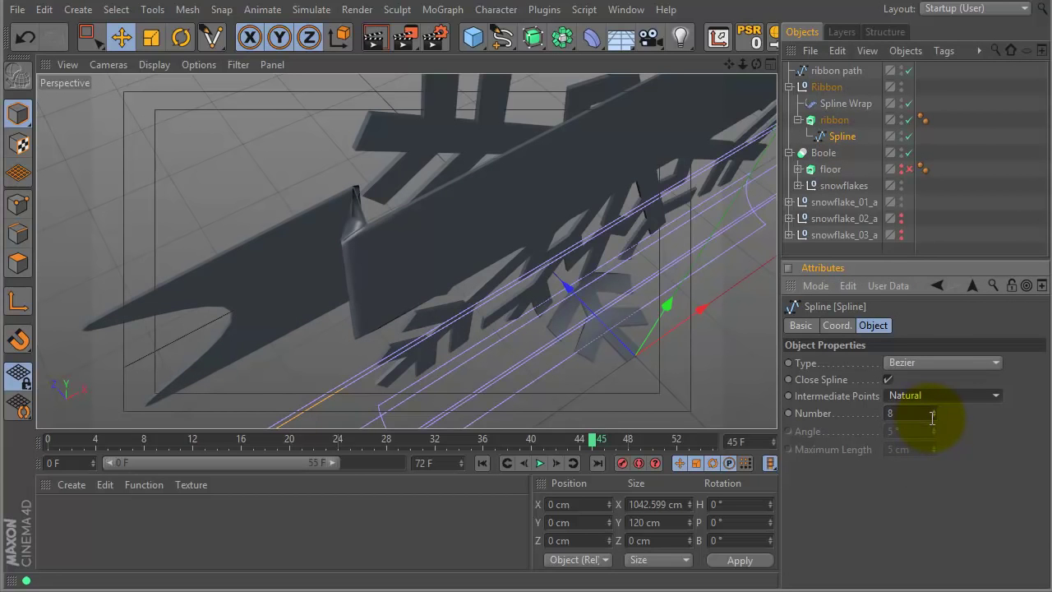
{"action": "left_click_drag", "start_coordinate": [935, 414], "coordinate": [942, 346]}
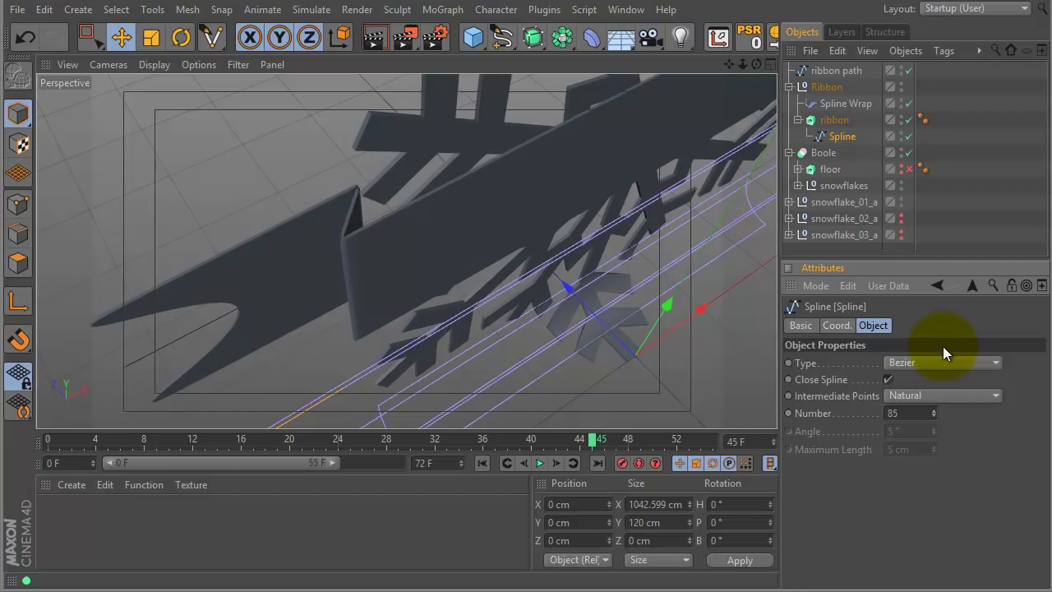
{"action": "left_click", "coordinate": [935, 410]}
{"action": "left_click", "coordinate": [935, 410]}
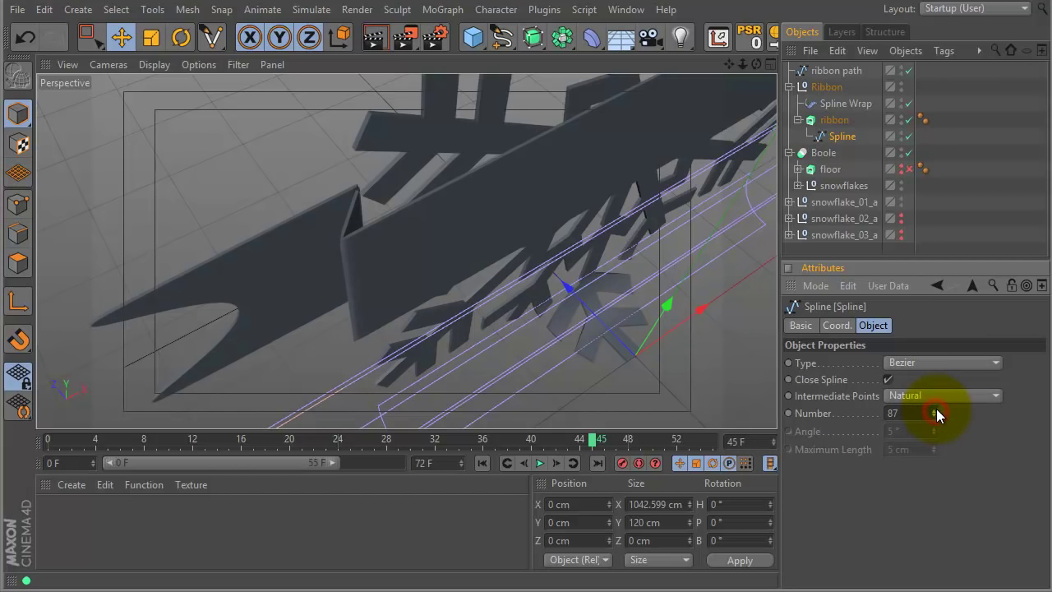
{"action": "left_click", "coordinate": [935, 410]}
{"action": "left_click", "coordinate": [935, 409]}
{"action": "left_click", "coordinate": [935, 410]}
Try Subdivided intermediate points and adjust the subdivision angle
{"action": "left_click", "coordinate": [942, 395]}
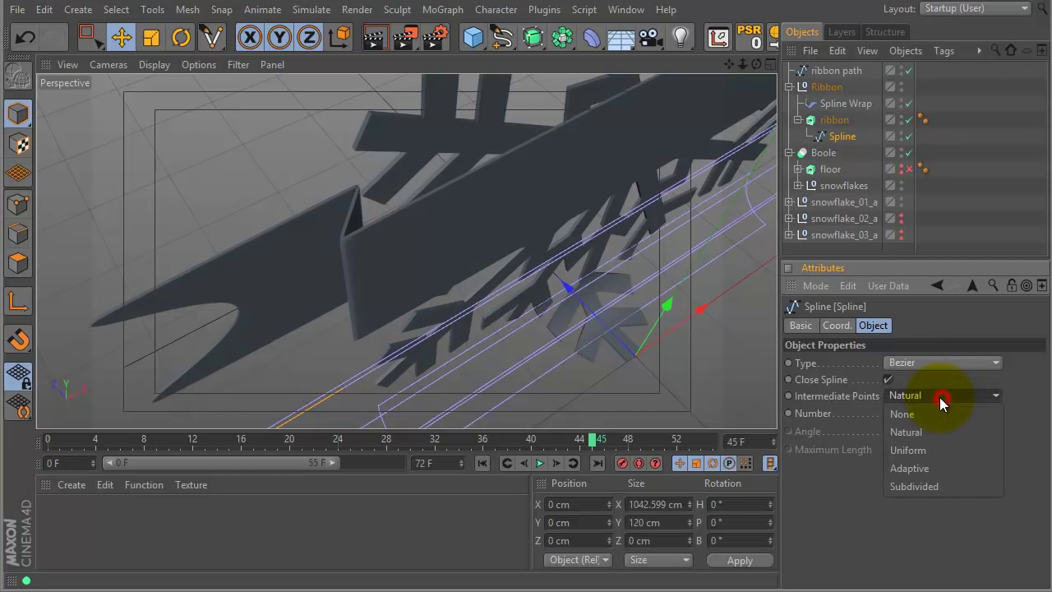
{"action": "left_click", "coordinate": [909, 486]}
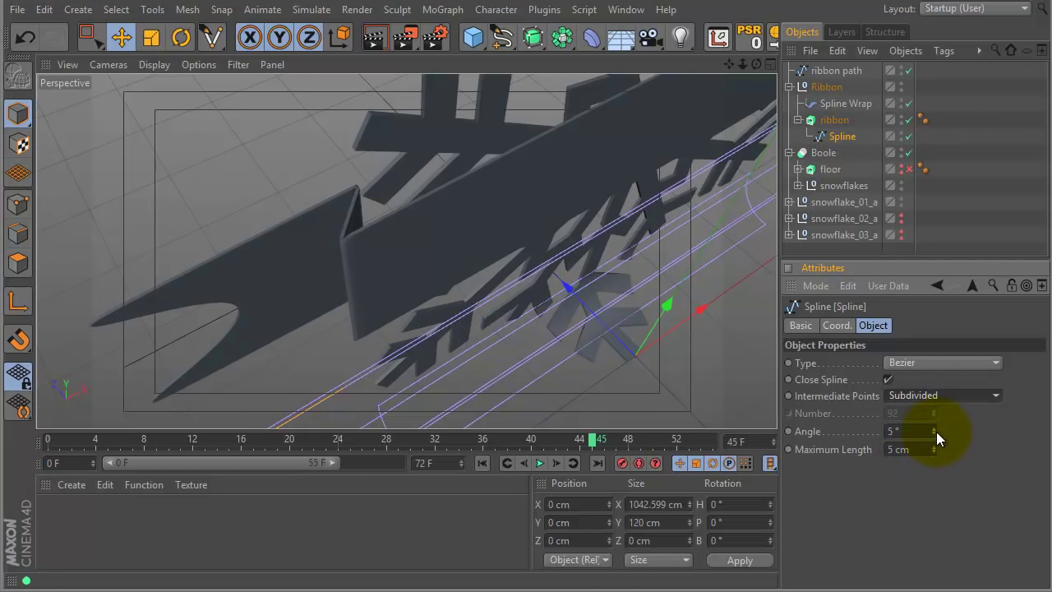
{"action": "left_click", "coordinate": [934, 429]}
{"action": "mouse_move", "coordinate": [934, 443]}
{"action": "left_mouse_down"}
{"action": "mouse_move", "coordinate": [941, 385]}
{"action": "mouse_move", "coordinate": [932, 443]}
{"action": "left_mouse_up"}
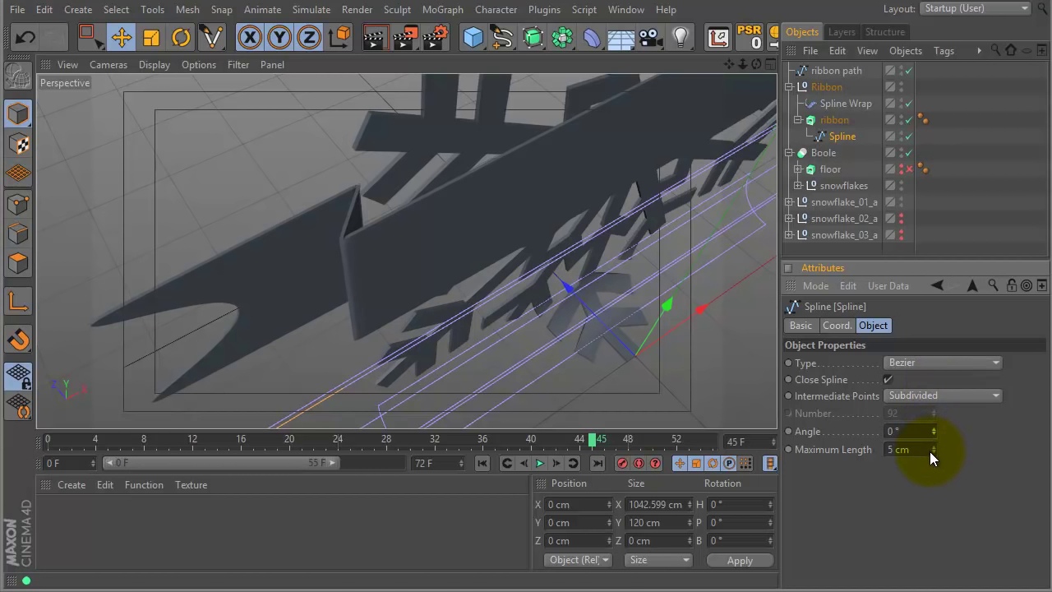
{"action": "left_click_drag", "start_coordinate": [370, 267], "coordinate": [516, 283], "text": "alt"}
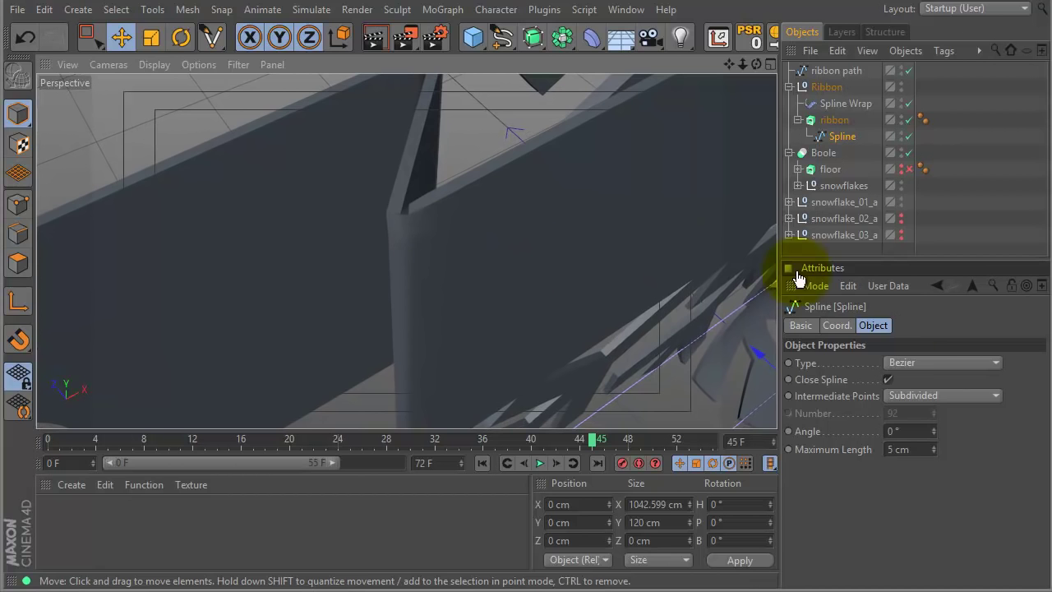
Enter a Maximum Length of 0.01, then switch to Uniform intermediate points with Number 91
{"action": "double_click", "coordinate": [933, 450]}
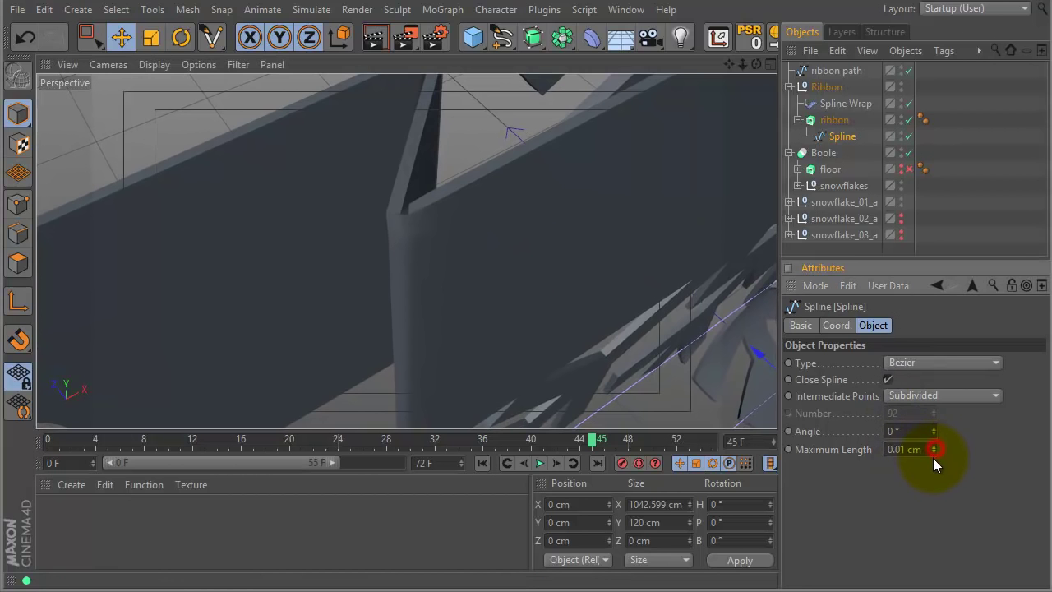
{"action": "type", "text": "0.01"}
{"action": "key", "text": "Return"}
{"action": "left_click", "coordinate": [935, 445]}
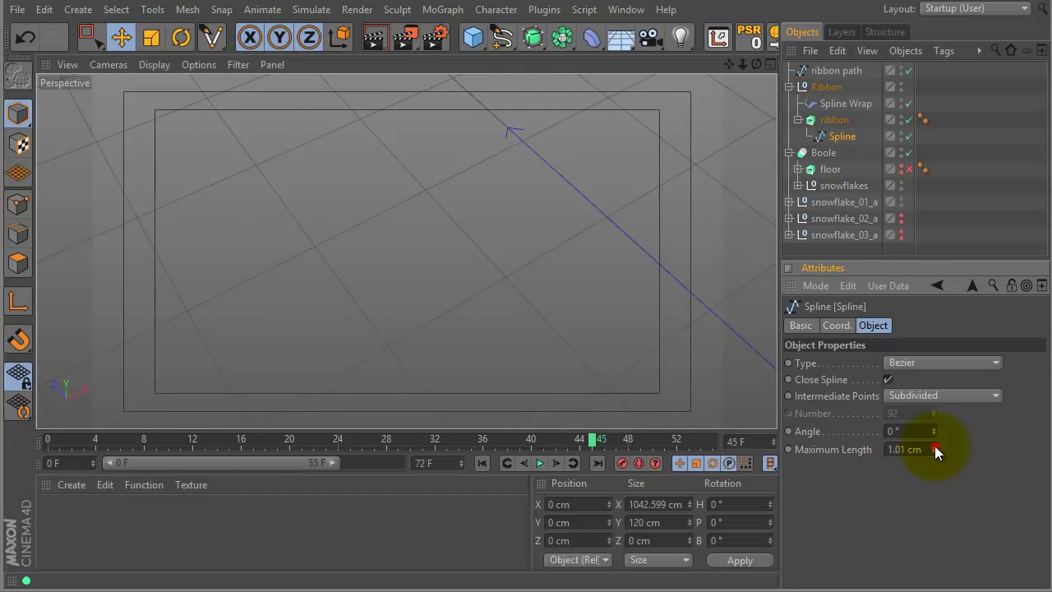
{"action": "left_click", "coordinate": [934, 446]}
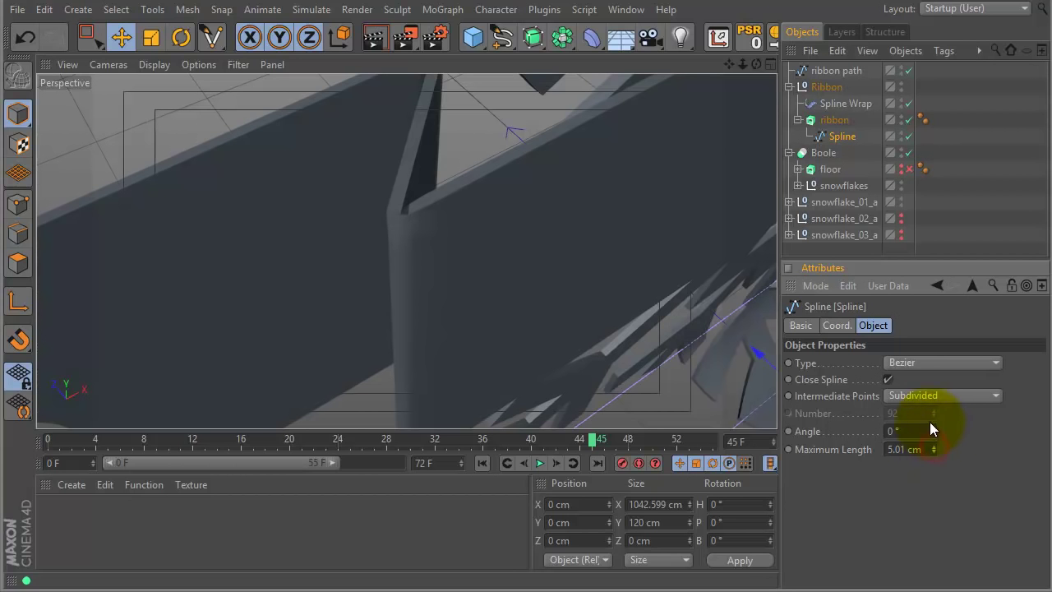
{"action": "left_click", "coordinate": [934, 395]}
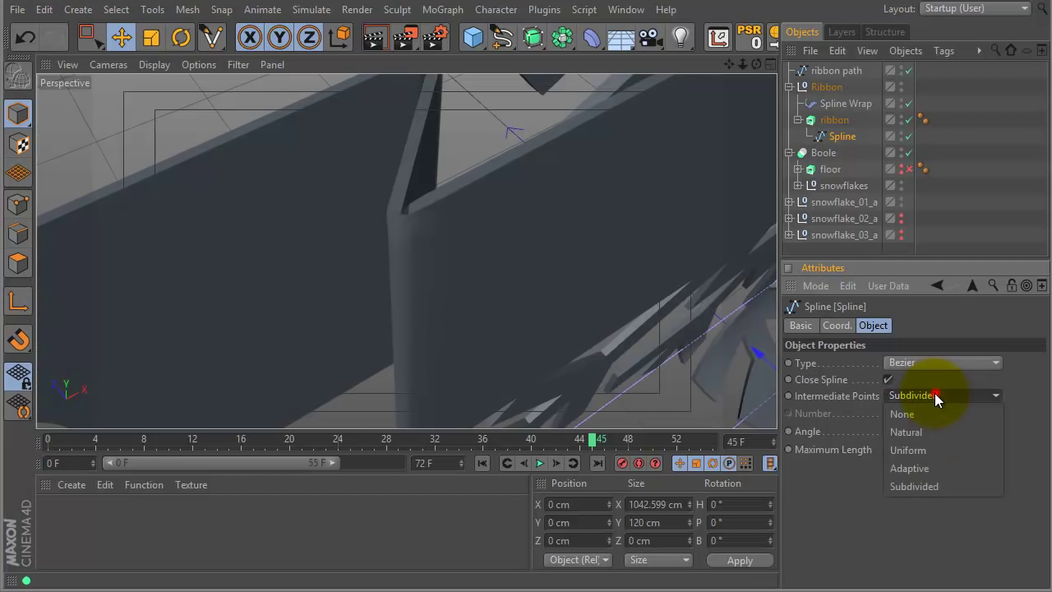
{"action": "left_click", "coordinate": [921, 448]}
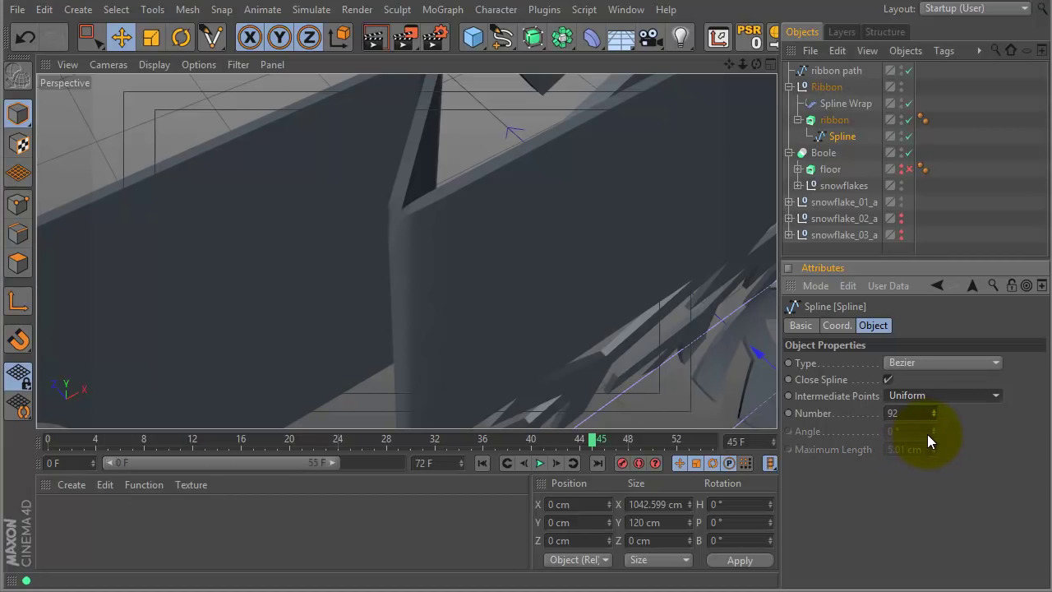
{"action": "mouse_move", "coordinate": [934, 413]}
{"action": "left_mouse_down"}
{"action": "mouse_move", "coordinate": [932, 432]}
{"action": "mouse_move", "coordinate": [934, 414]}
{"action": "left_mouse_up"}
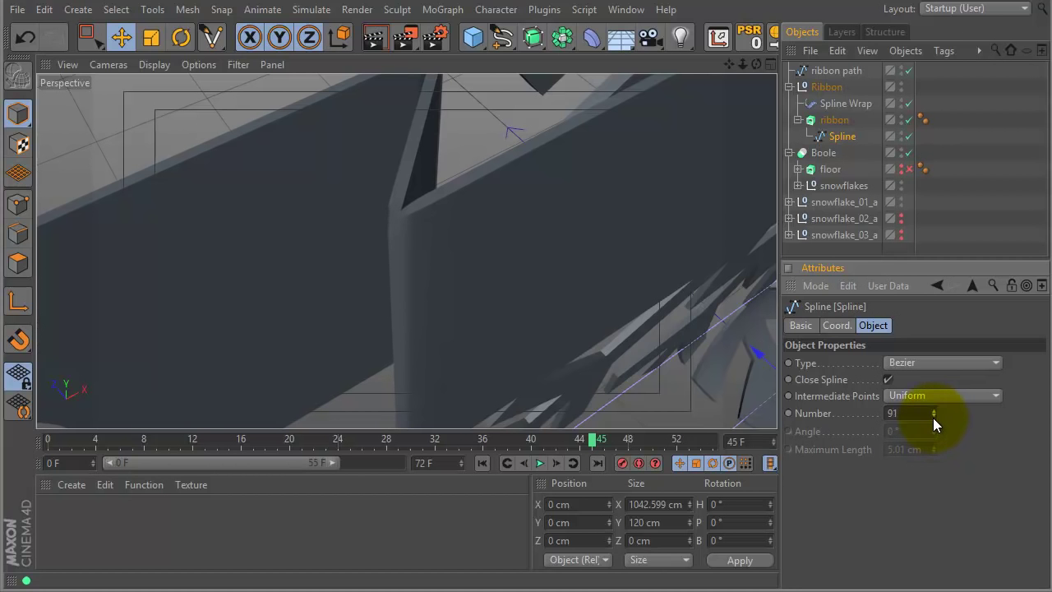
Set the ribbon Extrude's Movement Z to -2 cm and orbit to inspect the thin banner
{"action": "left_click", "coordinate": [835, 119]}
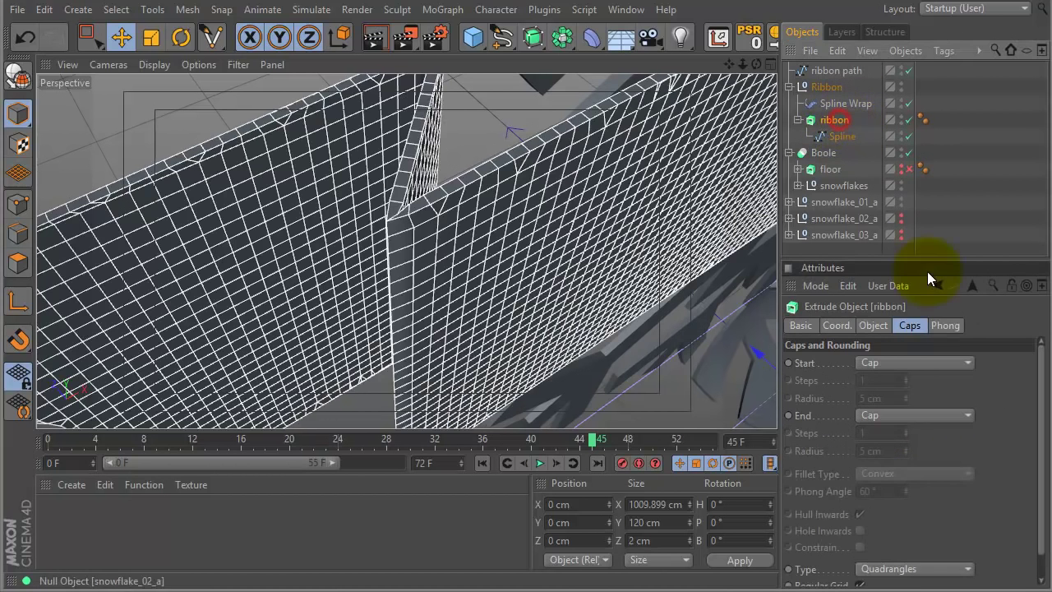
{"action": "left_click", "coordinate": [886, 325]}
{"action": "mouse_move", "coordinate": [1033, 366]}
{"action": "left_mouse_down"}
{"action": "mouse_move", "coordinate": [1034, 378]}
{"action": "mouse_move", "coordinate": [1036, 366]}
{"action": "left_mouse_up"}
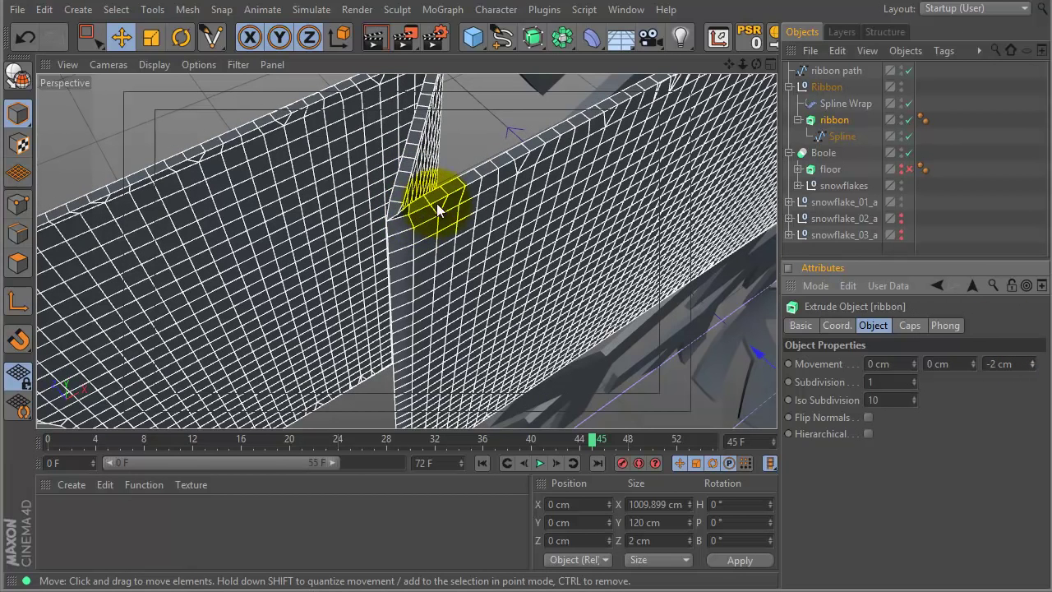
{"action": "mouse_move", "coordinate": [575, 193]}
{"action": "left_mouse_down", "text": "alt"}
{"action": "mouse_move", "coordinate": [549, 203]}
{"action": "mouse_move", "coordinate": [569, 194]}
{"action": "left_mouse_up", "text": "alt"}
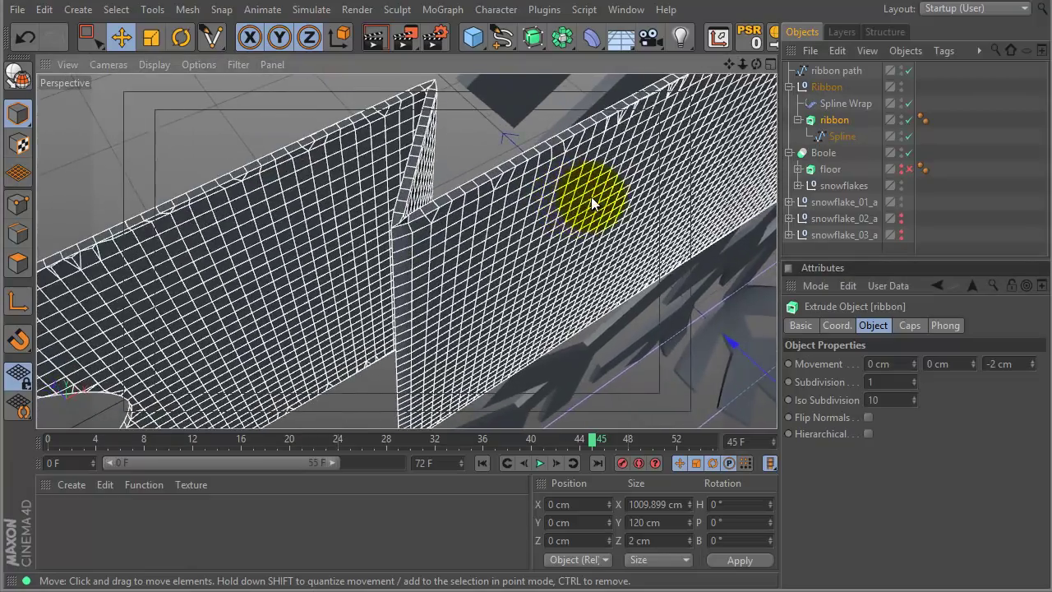
{"action": "left_click_drag", "start_coordinate": [591, 228], "coordinate": [595, 269], "text": "alt"}
{"action": "left_click_drag", "start_coordinate": [650, 246], "coordinate": [658, 157], "text": "alt"}
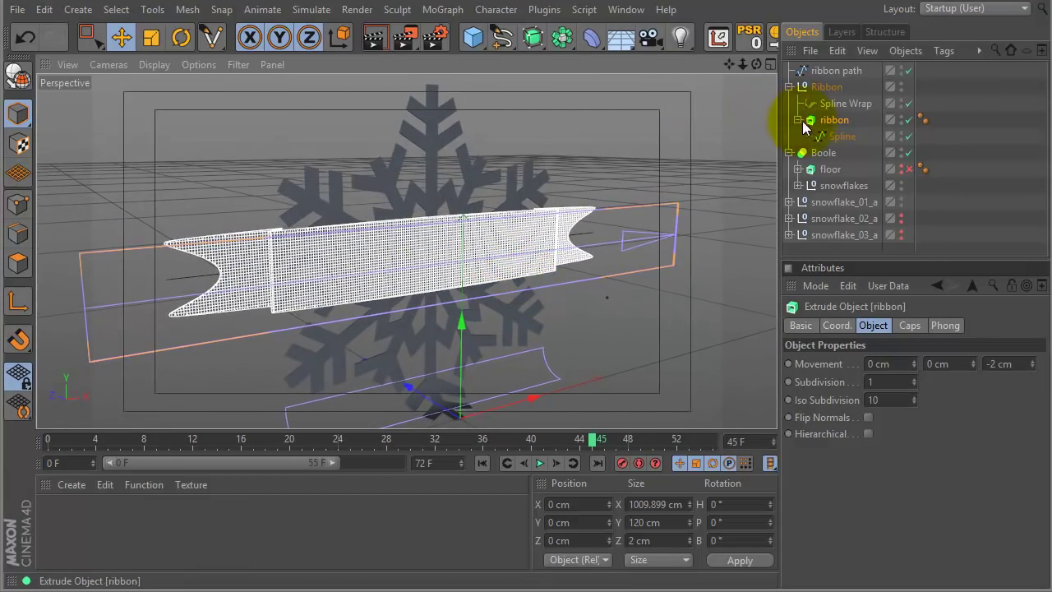
Disable the ribbon extrusion and, in Front view, switch the profile spline to Linear
{"action": "left_click", "coordinate": [843, 138]}
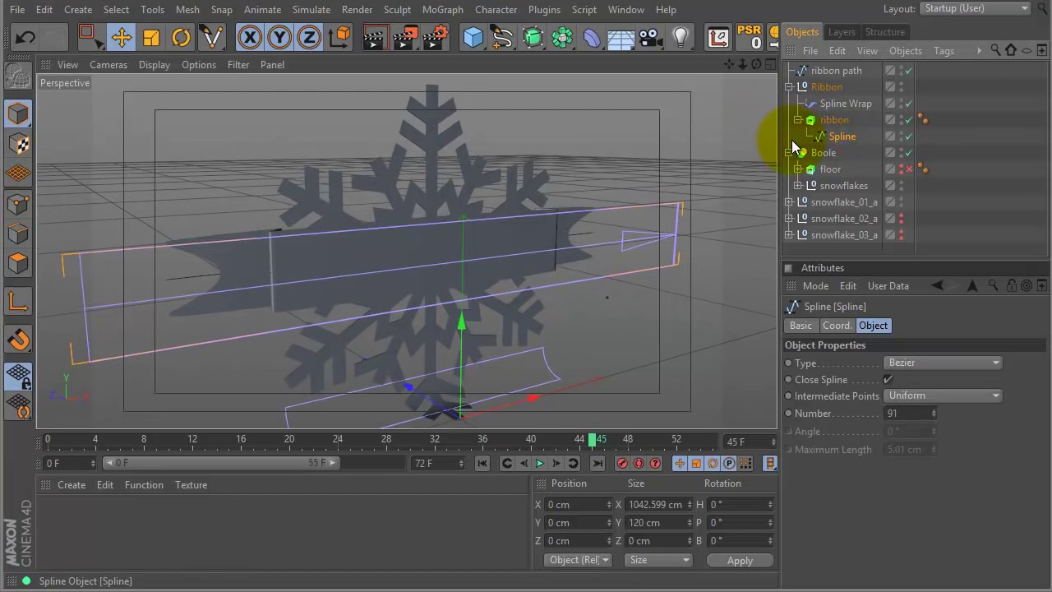
{"action": "left_click", "coordinate": [907, 120]}
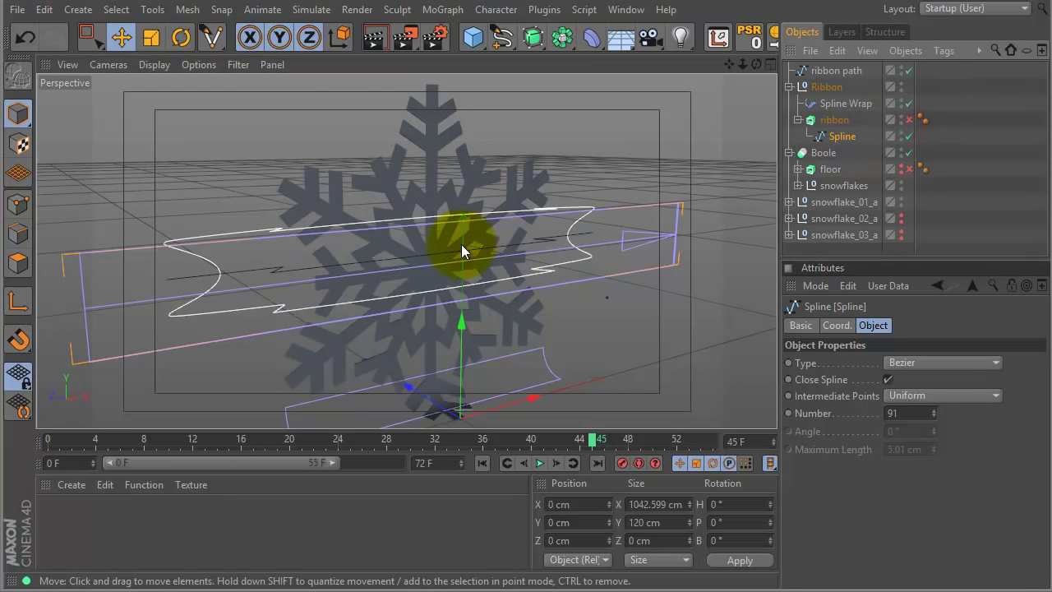
{"action": "key", "text": "F4"}
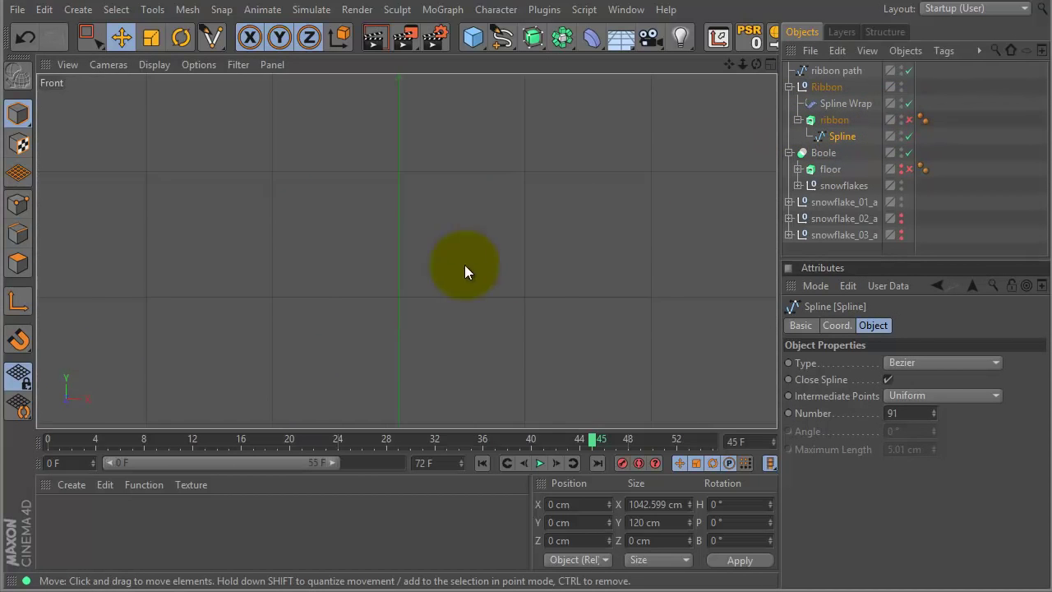
{"action": "scroll", "coordinate": [610, 260], "scroll_direction": "down", "scroll_amount": 3}
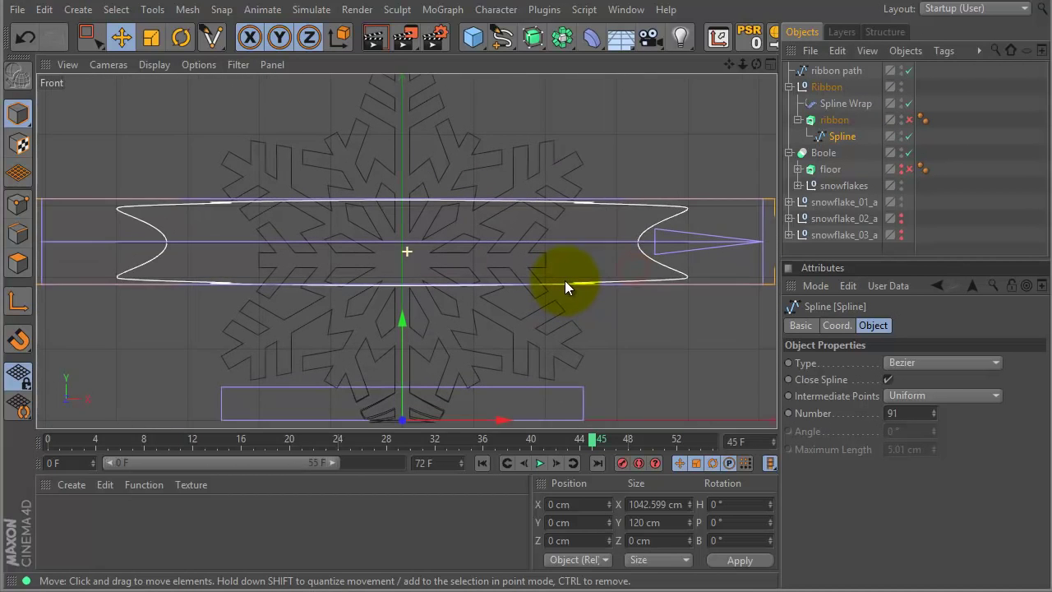
{"action": "left_click", "coordinate": [842, 136]}
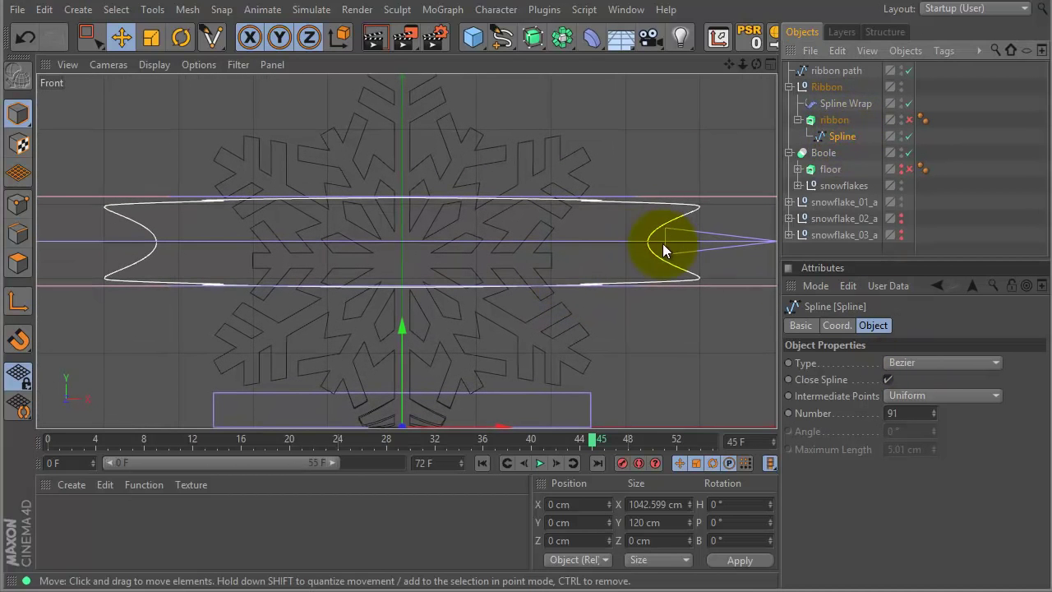
{"action": "left_click", "coordinate": [905, 366]}
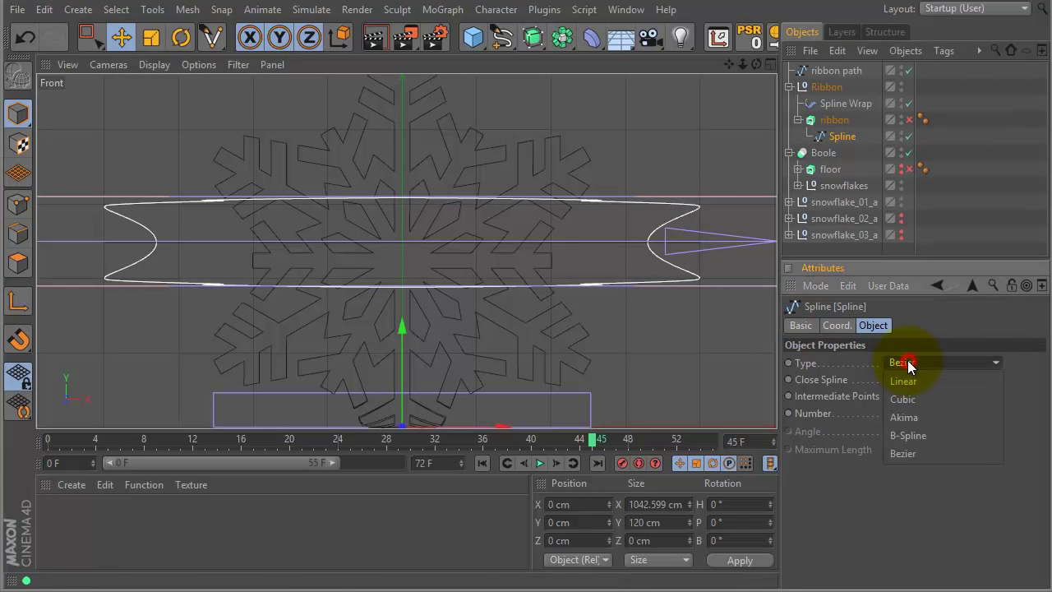
{"action": "left_click", "coordinate": [904, 366]}
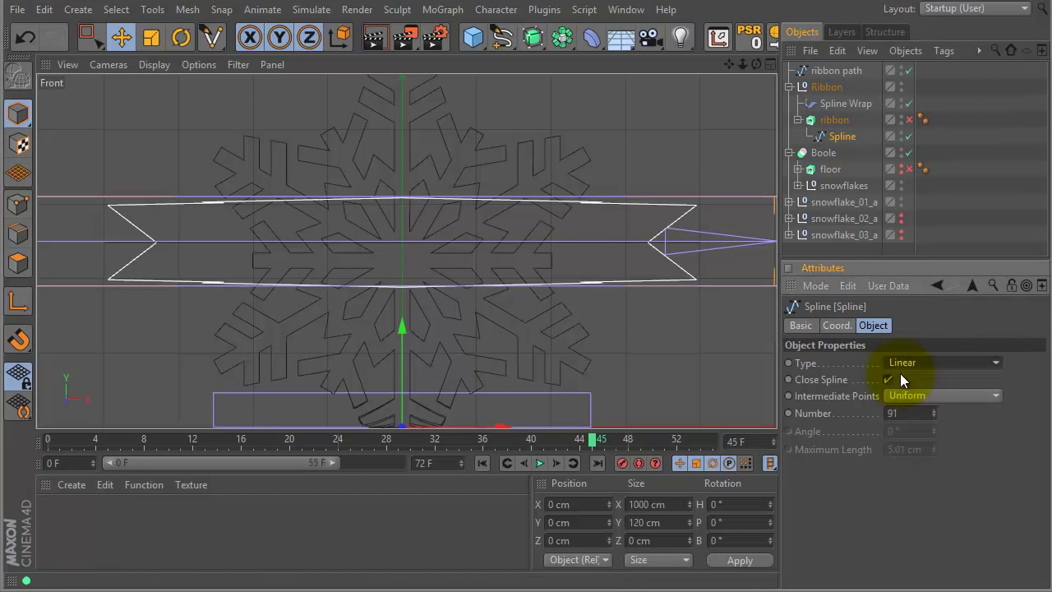
In Points mode, move the right notch point out to X 460 cm and the left to -460 cm
{"action": "left_click", "coordinate": [17, 203]}
{"action": "left_click", "coordinate": [748, 221]}
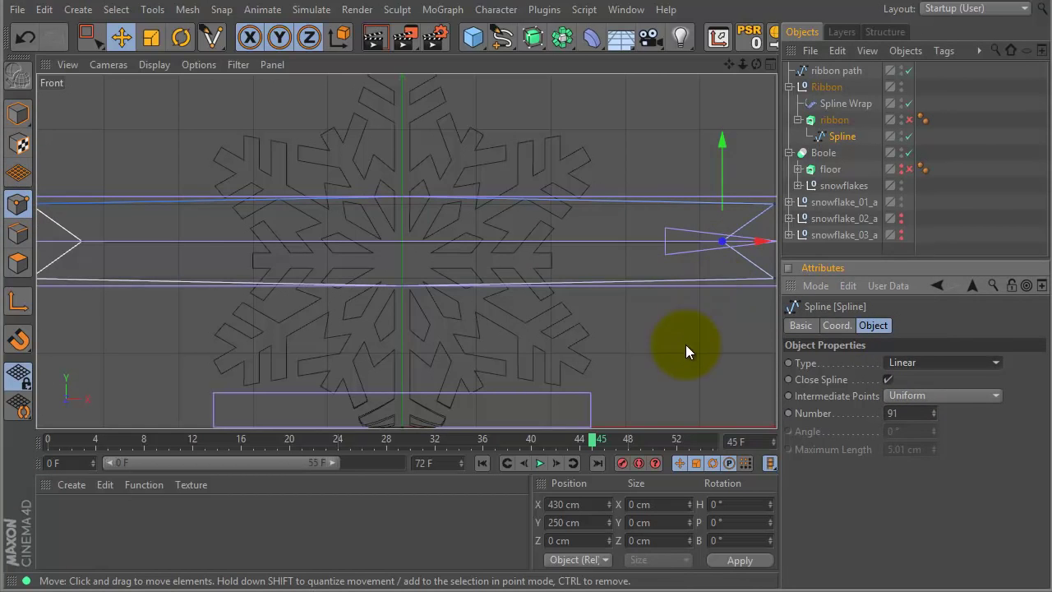
{"action": "right_click_drag", "start_coordinate": [712, 328], "coordinate": [681, 340], "text": "alt"}
{"action": "middle_click_drag", "start_coordinate": [699, 321], "coordinate": [602, 341], "text": "alt"}
{"action": "right_click_drag", "start_coordinate": [602, 341], "coordinate": [534, 271], "text": "alt"}
{"action": "left_click_drag", "start_coordinate": [605, 246], "coordinate": [636, 242]}
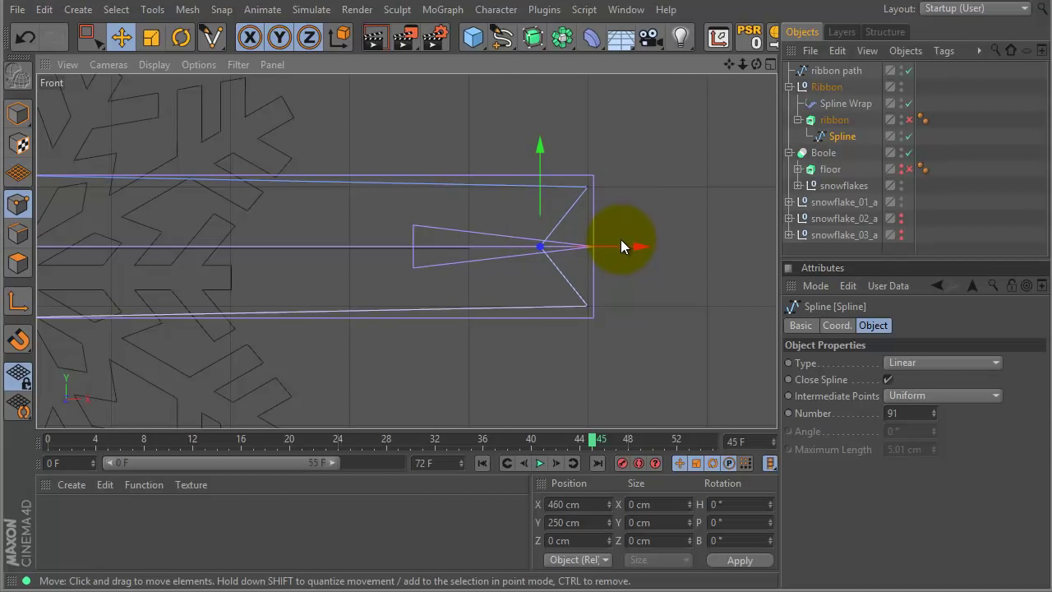
{"action": "middle_click_drag", "start_coordinate": [470, 265], "coordinate": [254, 230], "text": "alt"}
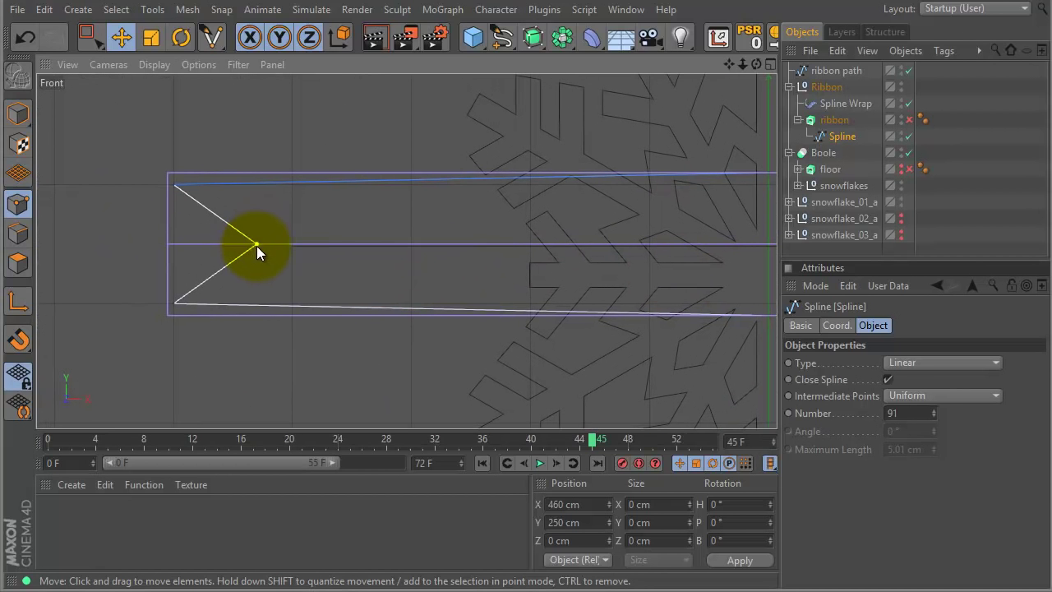
{"action": "left_click", "coordinate": [256, 246]}
{"action": "left_click_drag", "start_coordinate": [359, 244], "coordinate": [319, 240]}
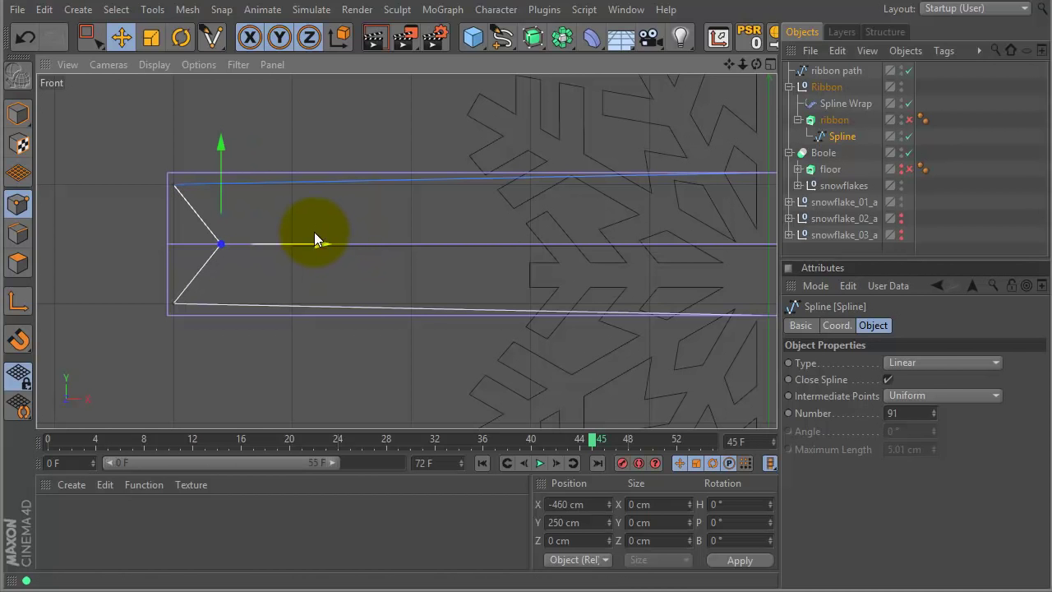
Set the profile spline back to Bezier, re-enable the Extrude and view the whole ribbon in perspective
{"action": "left_click", "coordinate": [924, 362]}
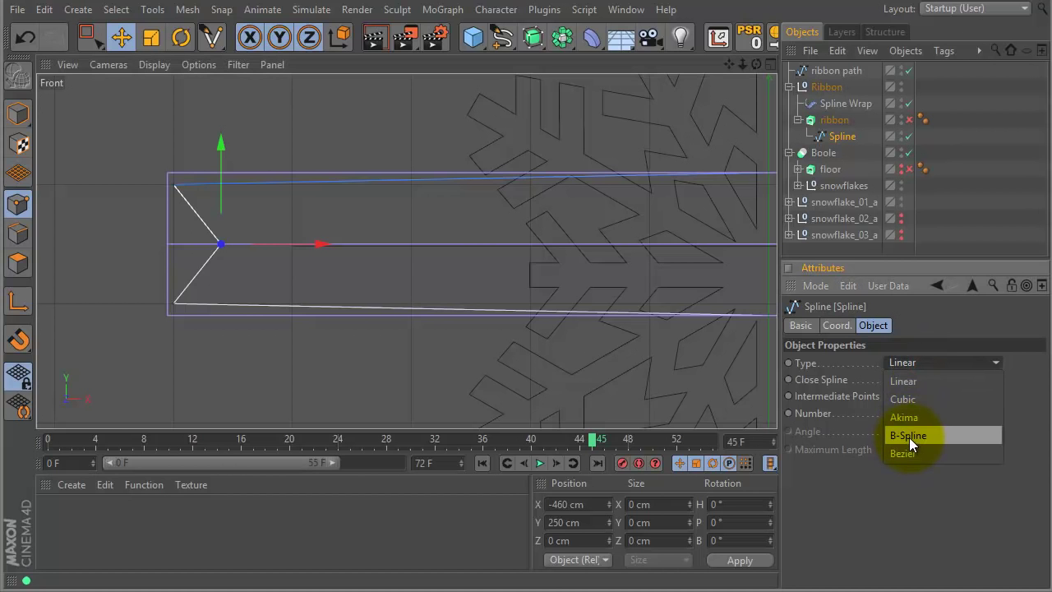
{"action": "left_click", "coordinate": [909, 437]}
{"action": "left_click", "coordinate": [910, 398]}
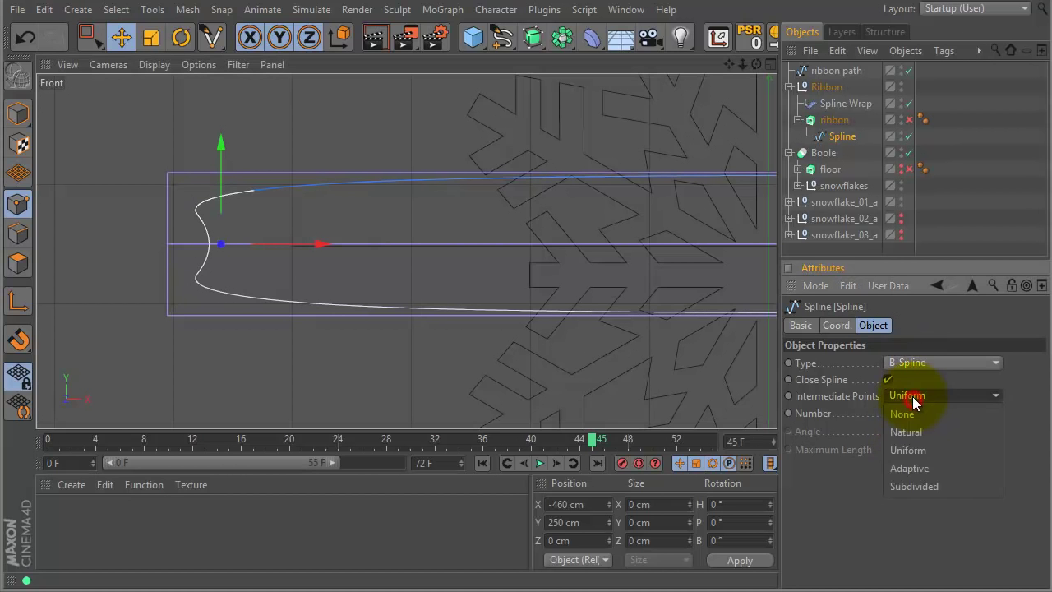
{"action": "left_click", "coordinate": [928, 361]}
{"action": "left_click", "coordinate": [904, 452]}
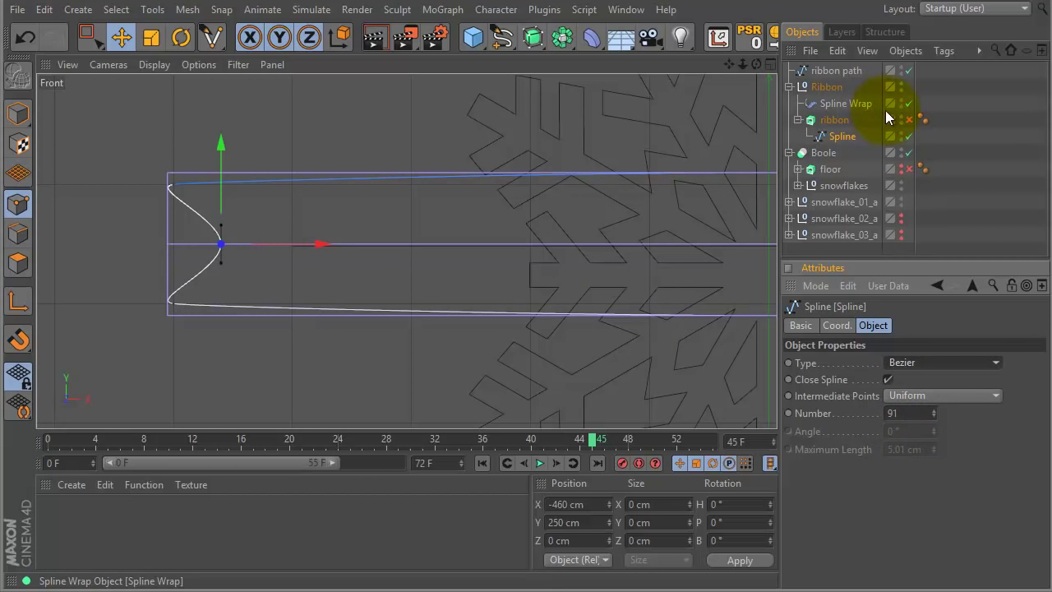
{"action": "left_click", "coordinate": [909, 119]}
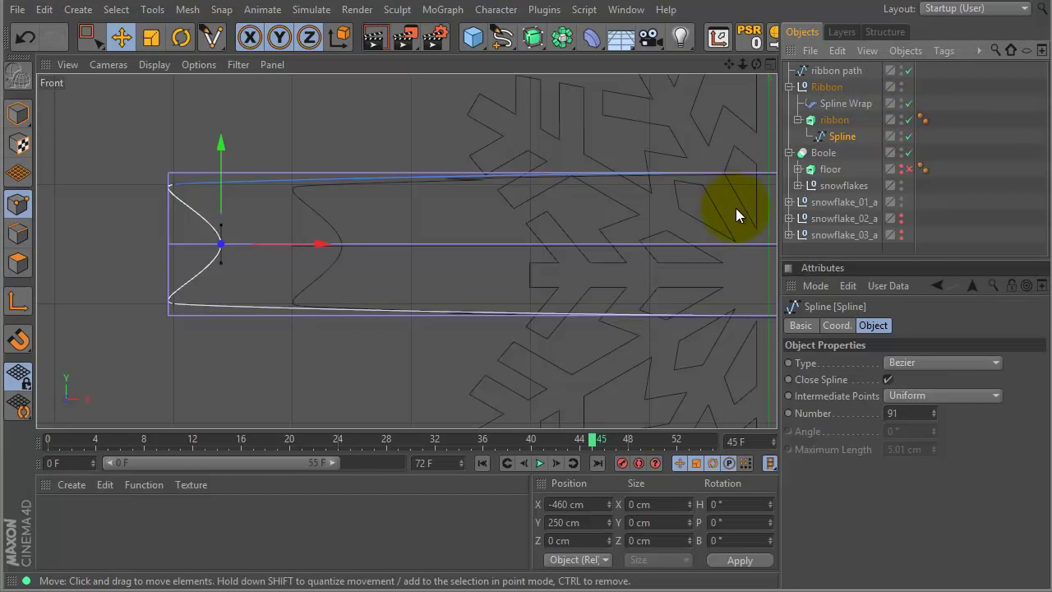
{"action": "key", "text": "F1"}
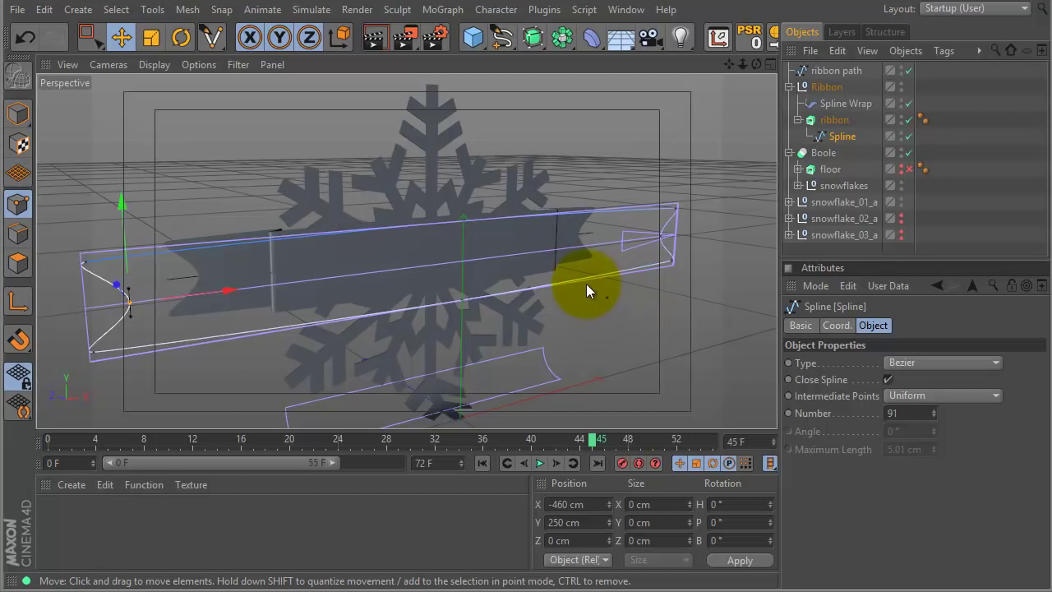
{"action": "left_click_drag", "start_coordinate": [606, 289], "coordinate": [638, 256], "text": "alt"}
{"action": "right_click_drag", "start_coordinate": [666, 283], "coordinate": [589, 288], "text": "alt"}
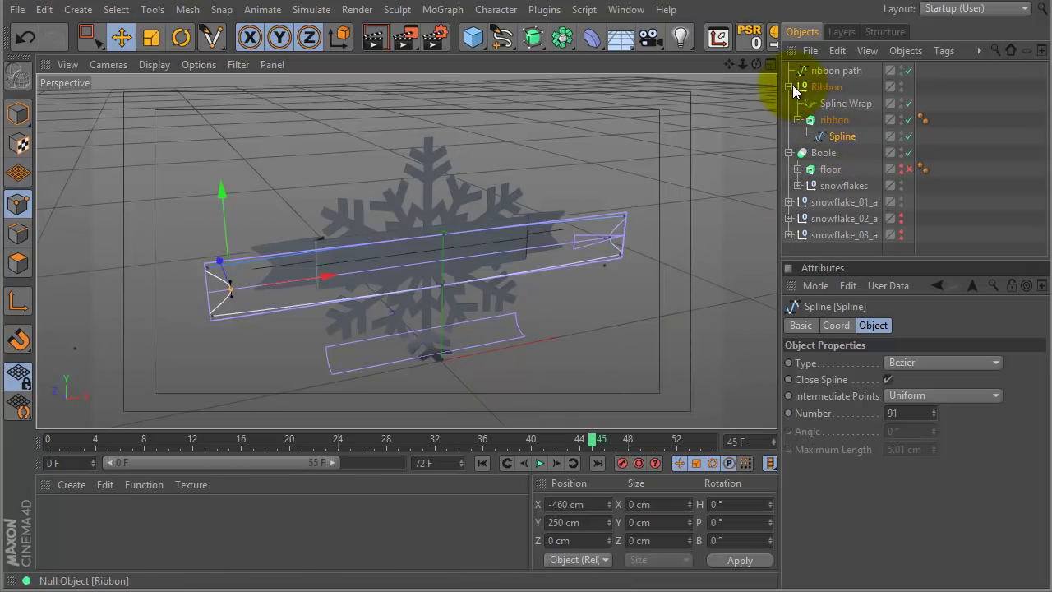
Key the Spline Wrap Offset at 0 % on frame 36
{"action": "left_click", "coordinate": [835, 104]}
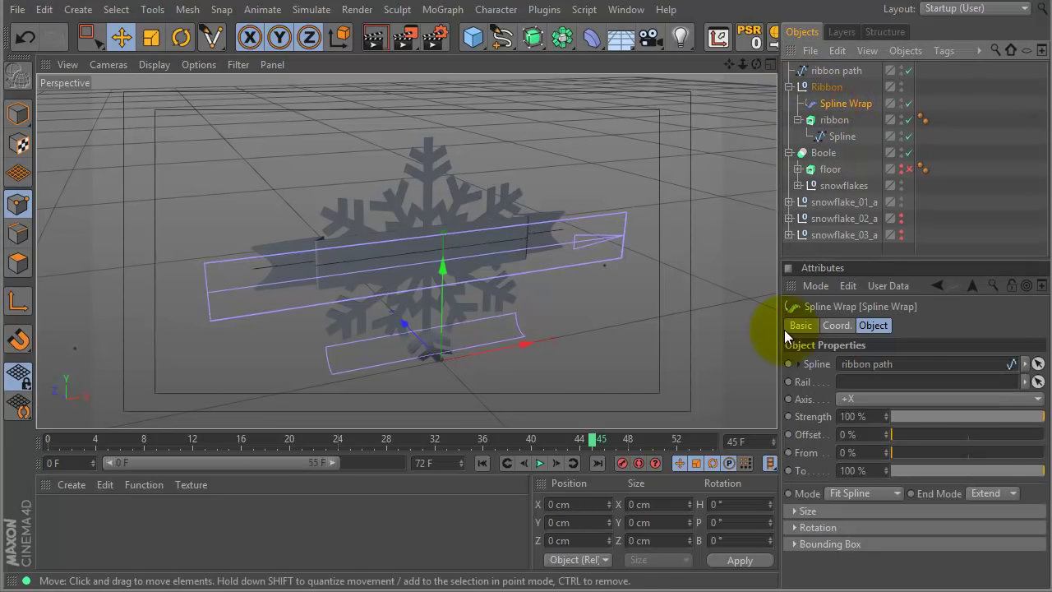
{"action": "mouse_move", "coordinate": [887, 433]}
{"action": "left_mouse_down"}
{"action": "mouse_move", "coordinate": [895, 559]}
{"action": "mouse_move", "coordinate": [896, 434]}
{"action": "left_mouse_up"}
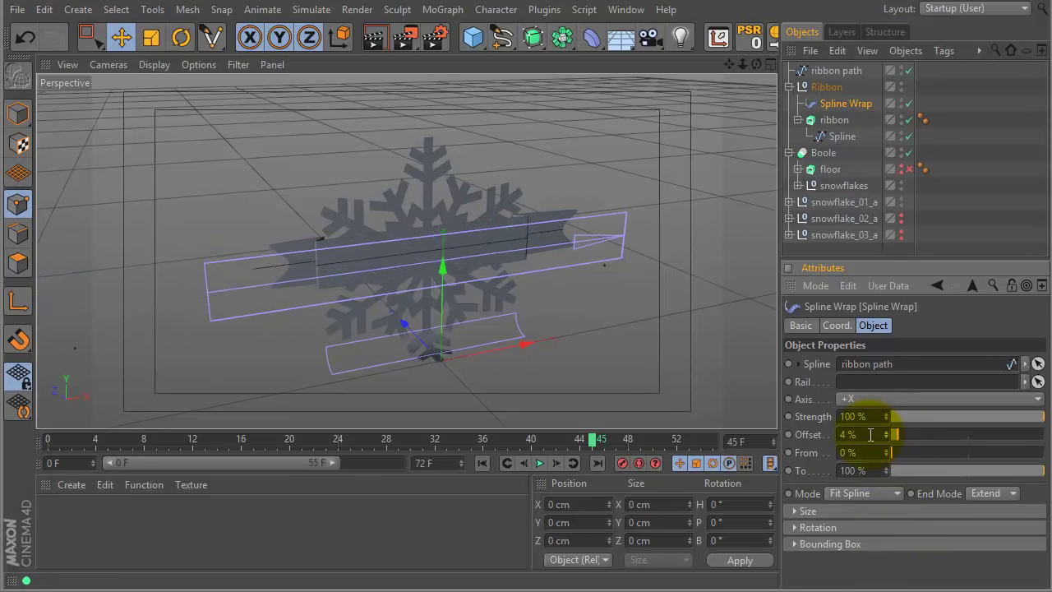
{"action": "mouse_move", "coordinate": [98, 442]}
{"action": "left_mouse_down"}
{"action": "mouse_move", "coordinate": [43, 443]}
{"action": "mouse_move", "coordinate": [291, 439]}
{"action": "mouse_move", "coordinate": [459, 392]}
{"action": "mouse_move", "coordinate": [401, 411]}
{"action": "mouse_move", "coordinate": [438, 408]}
{"action": "mouse_move", "coordinate": [445, 402]}
{"action": "mouse_move", "coordinate": [399, 411]}
{"action": "mouse_move", "coordinate": [448, 403]}
{"action": "mouse_move", "coordinate": [436, 411]}
{"action": "mouse_move", "coordinate": [449, 444]}
{"action": "mouse_move", "coordinate": [482, 440]}
{"action": "left_mouse_up"}
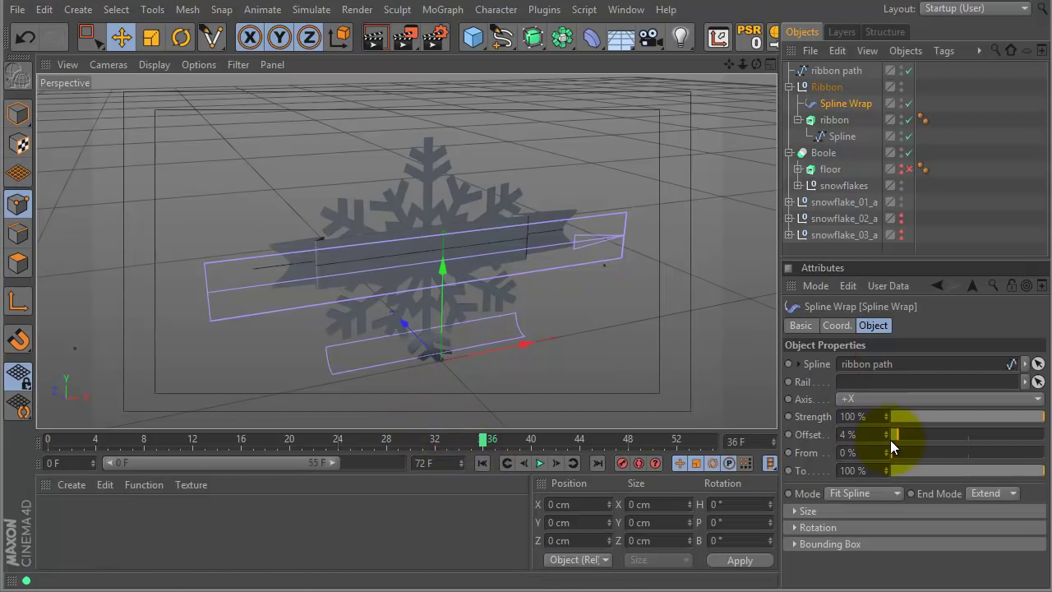
{"action": "left_click_drag", "start_coordinate": [895, 433], "coordinate": [782, 433]}
{"action": "left_click", "coordinate": [788, 433]}
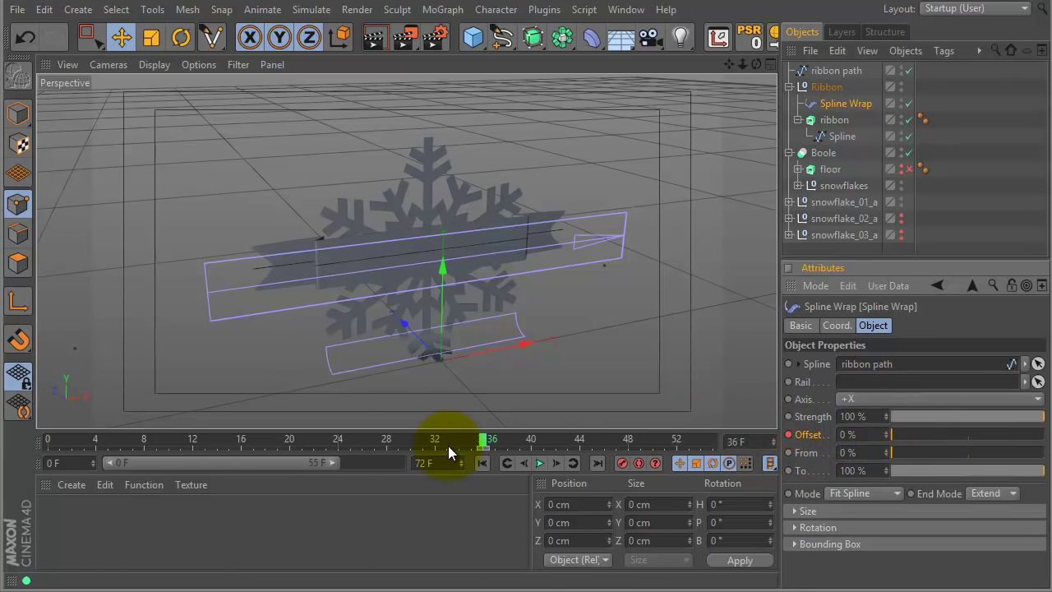
Key the Offset at -141 % on frame 16 and scrub through to check the slide
{"action": "mouse_move", "coordinate": [482, 442]}
{"action": "left_mouse_down"}
{"action": "mouse_move", "coordinate": [448, 444]}
{"action": "mouse_move", "coordinate": [375, 415]}
{"action": "mouse_move", "coordinate": [171, 411]}
{"action": "left_mouse_up"}
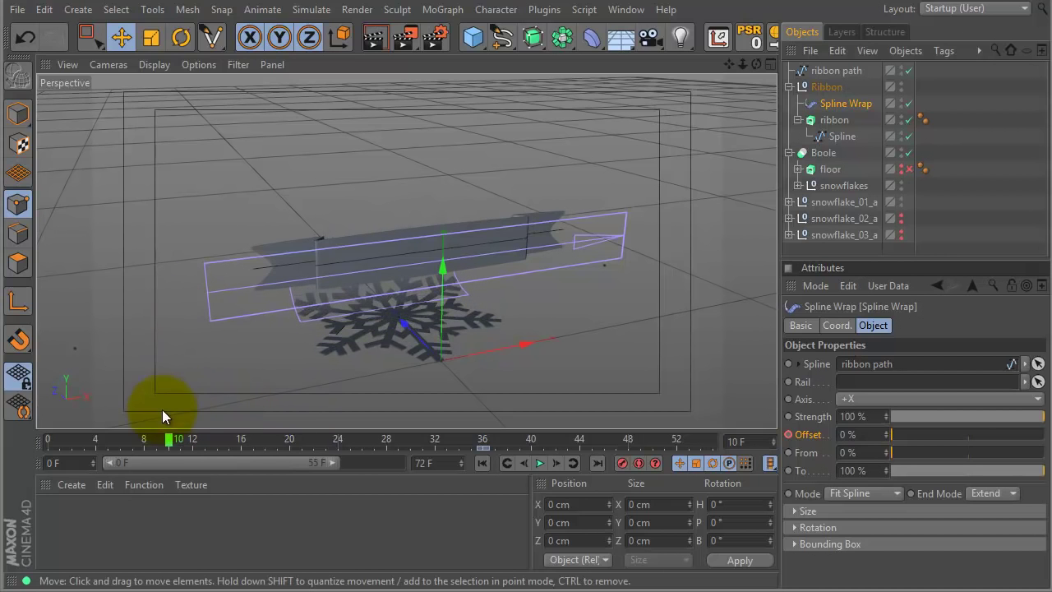
{"action": "left_click_drag", "start_coordinate": [168, 441], "coordinate": [238, 441]}
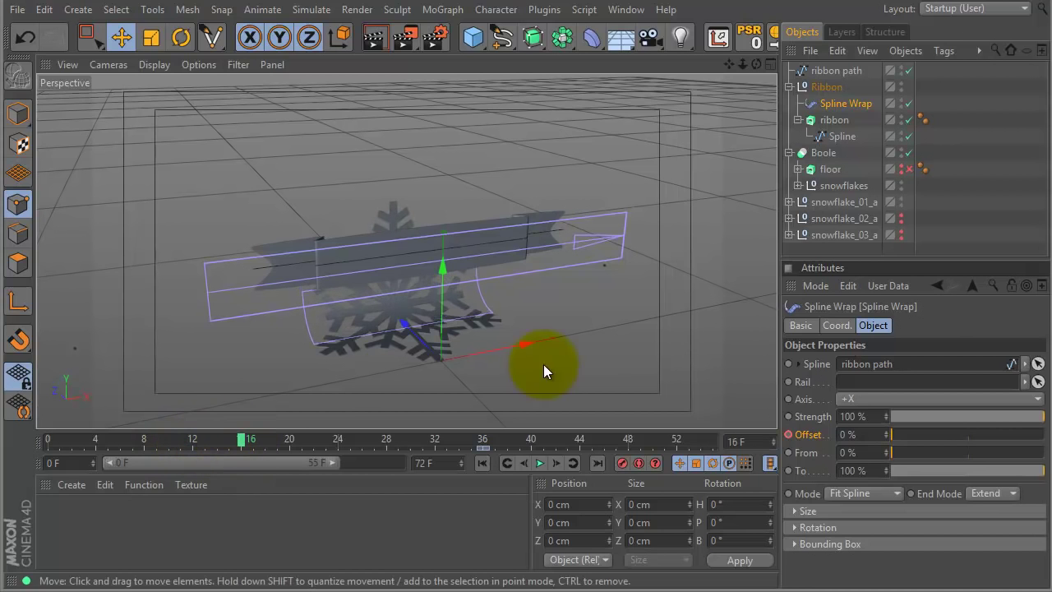
{"action": "left_click_drag", "start_coordinate": [887, 431], "coordinate": [902, 549]}
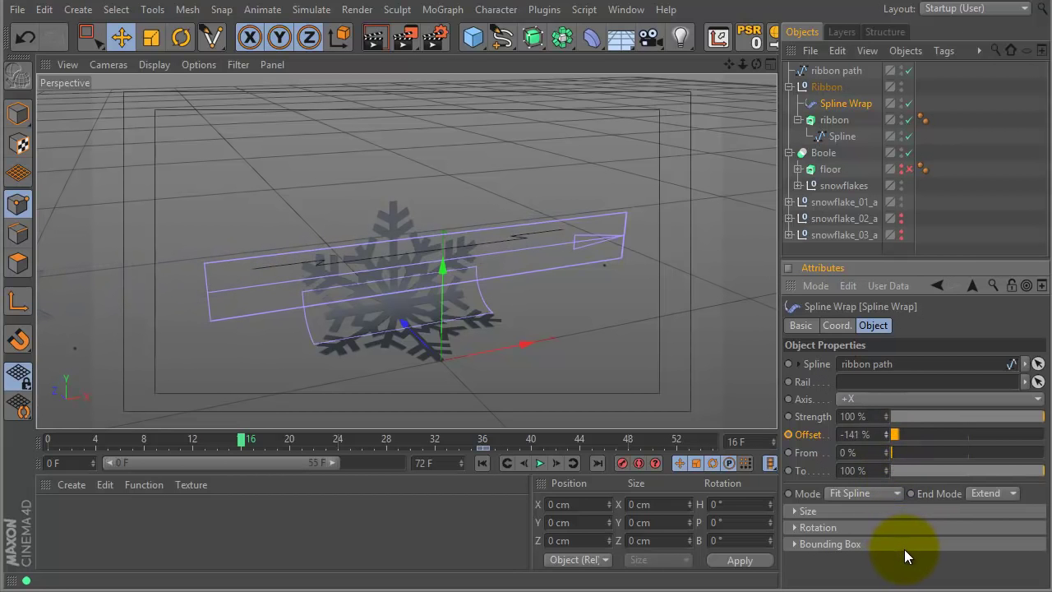
{"action": "left_click", "coordinate": [788, 435]}
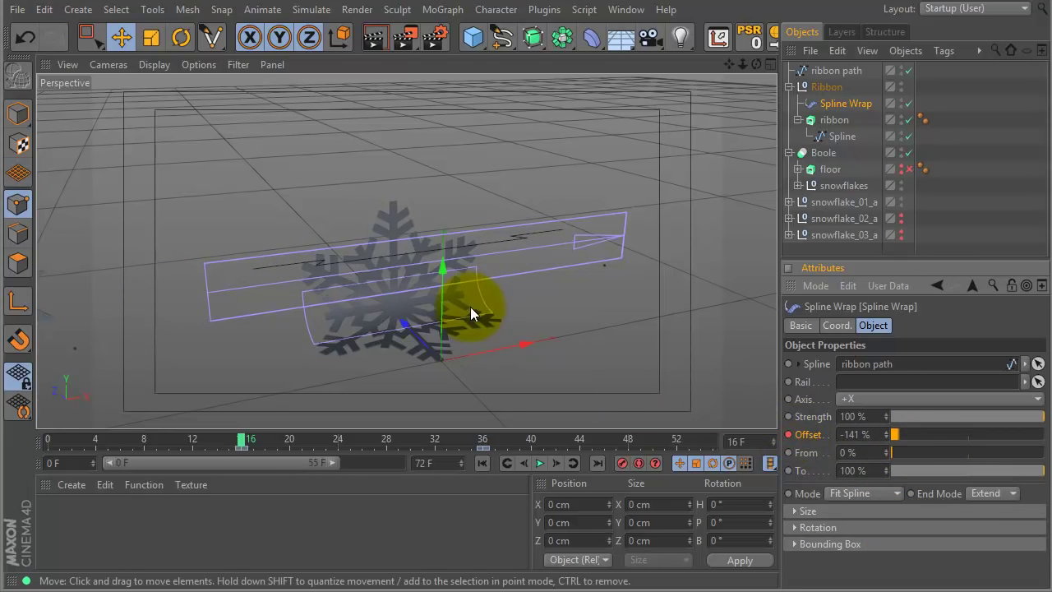
{"action": "left_click_drag", "start_coordinate": [244, 441], "coordinate": [500, 397]}
{"action": "left_click_drag", "start_coordinate": [633, 279], "coordinate": [536, 295], "text": "alt"}
{"action": "left_click_drag", "start_coordinate": [484, 439], "coordinate": [242, 437]}
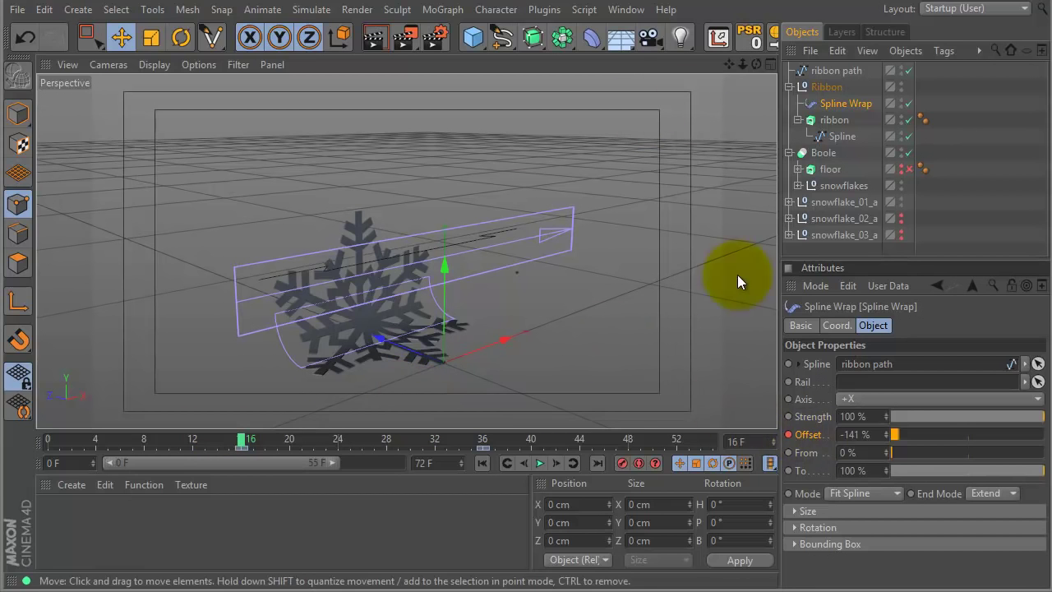
Open the Timeline with only the Spline Wrap Offset curve shown and framed
{"action": "left_click", "coordinate": [625, 10]}
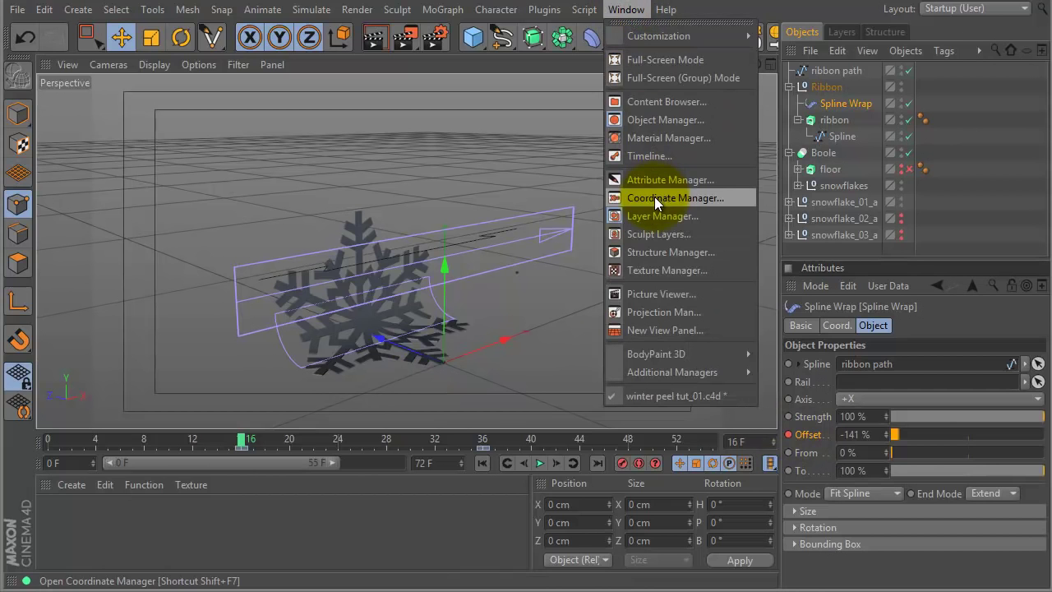
{"action": "left_click", "coordinate": [655, 155]}
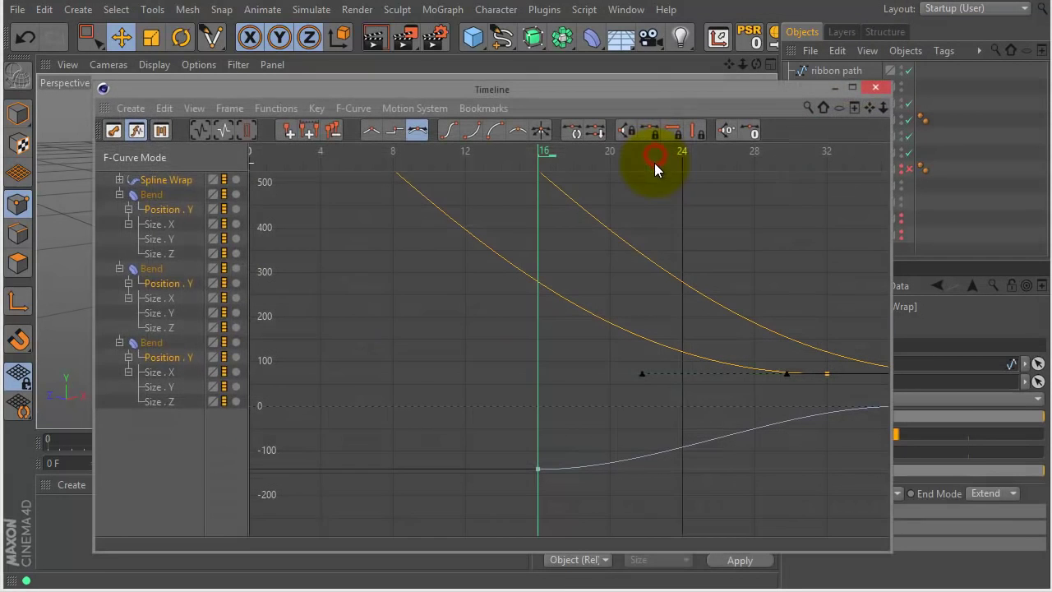
{"action": "left_click_drag", "start_coordinate": [634, 94], "coordinate": [629, 58]}
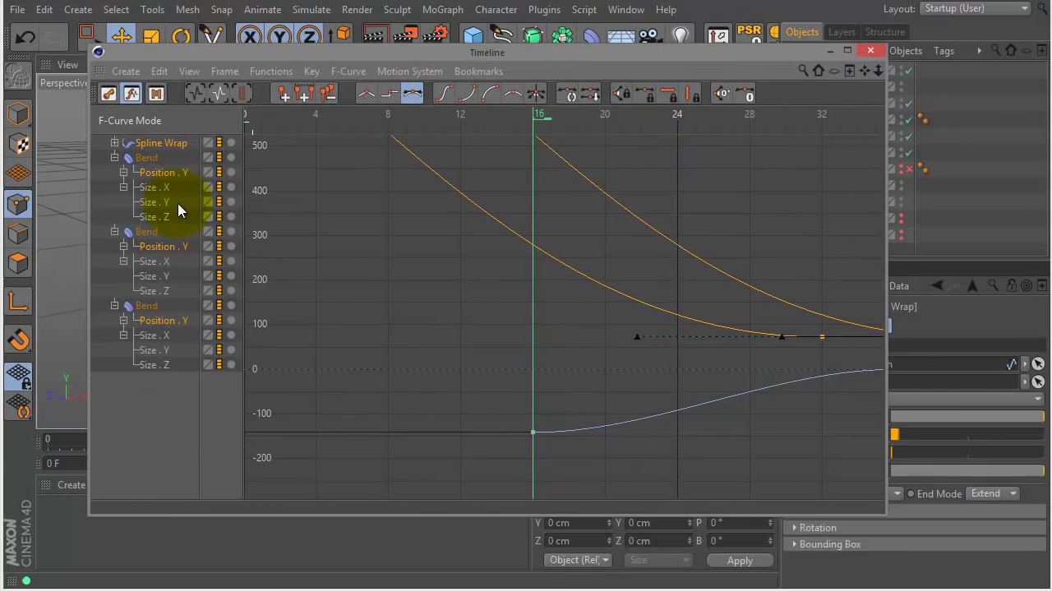
{"action": "left_click", "coordinate": [115, 143]}
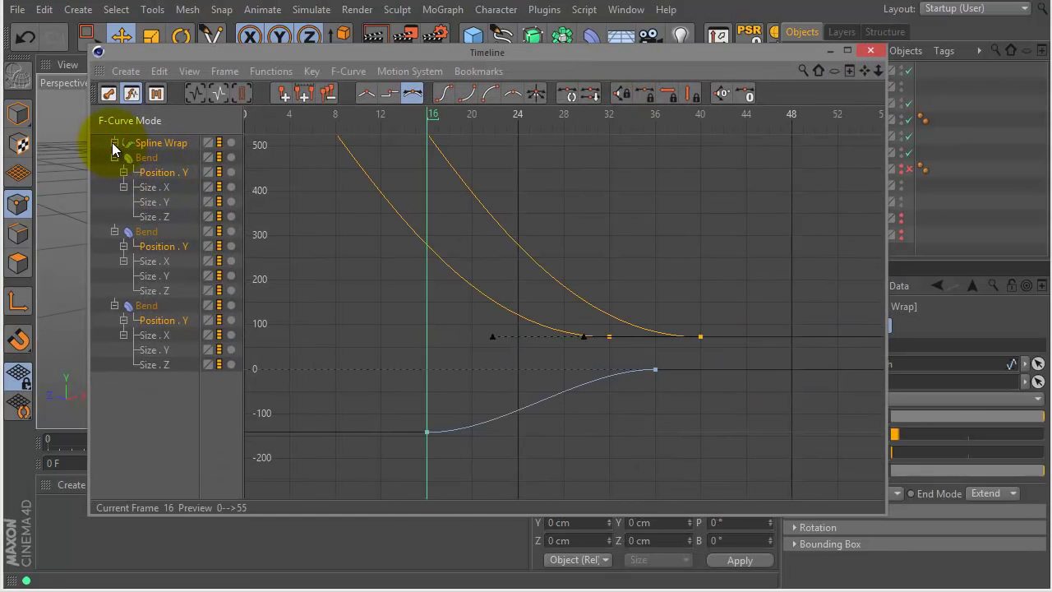
{"action": "left_click", "coordinate": [114, 144]}
{"action": "left_click", "coordinate": [142, 157]}
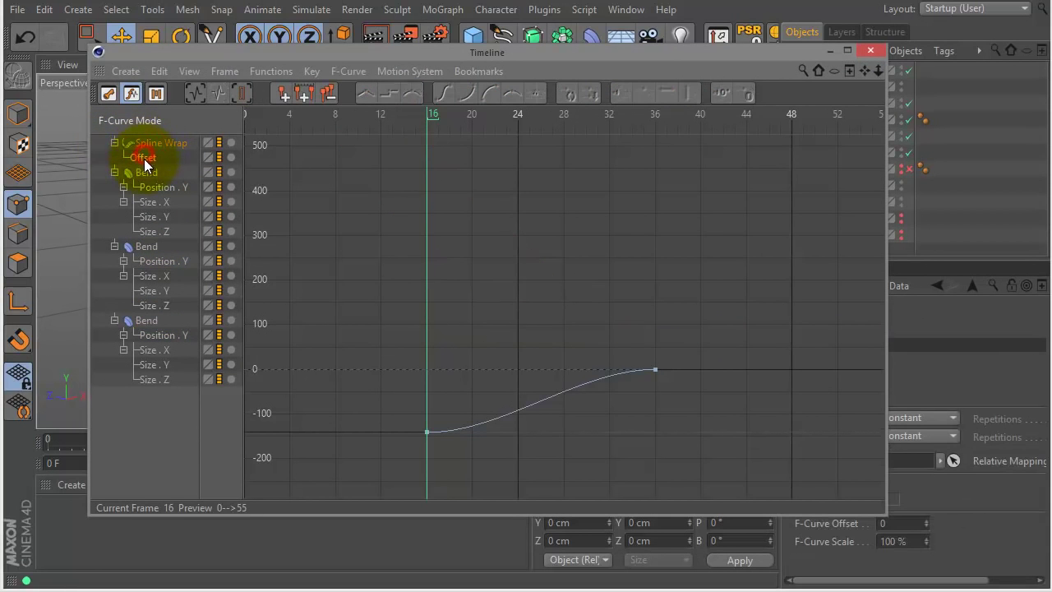
{"action": "left_click", "coordinate": [198, 97]}
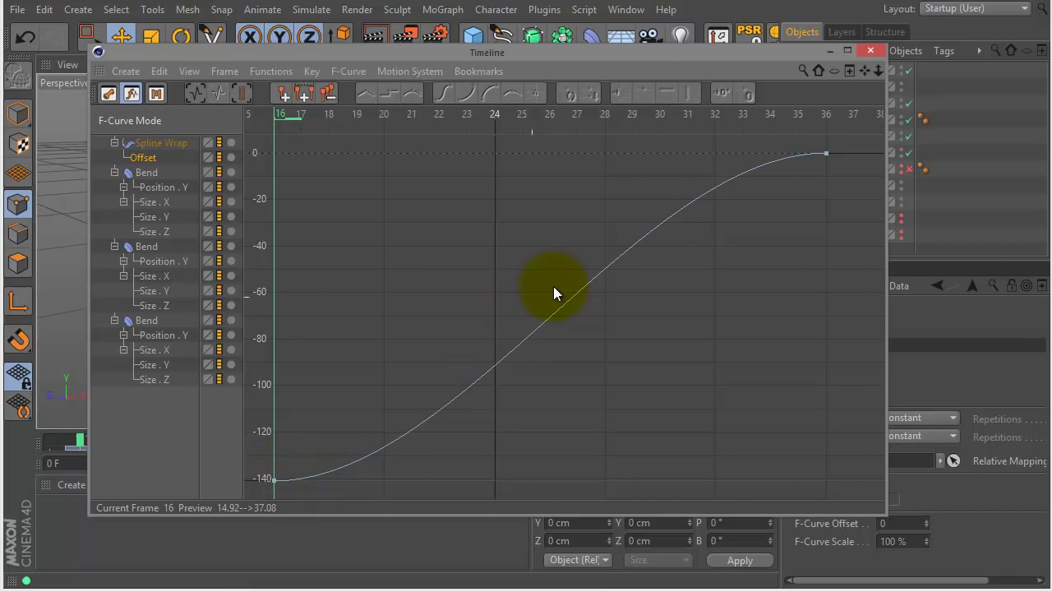
Steepen the curve leaving the frame-16 key and flatten it approaching the frame-36 key
{"action": "left_click", "coordinate": [274, 479]}
{"action": "left_click_drag", "start_coordinate": [413, 483], "coordinate": [414, 362]}
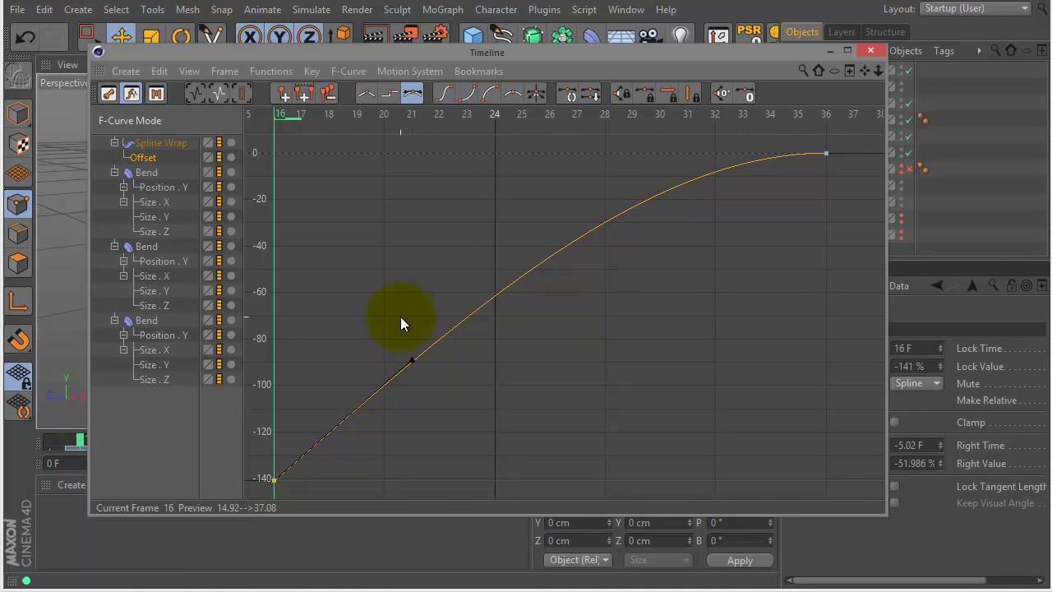
{"action": "left_click", "coordinate": [825, 153]}
{"action": "left_click_drag", "start_coordinate": [757, 52], "coordinate": [657, 45]}
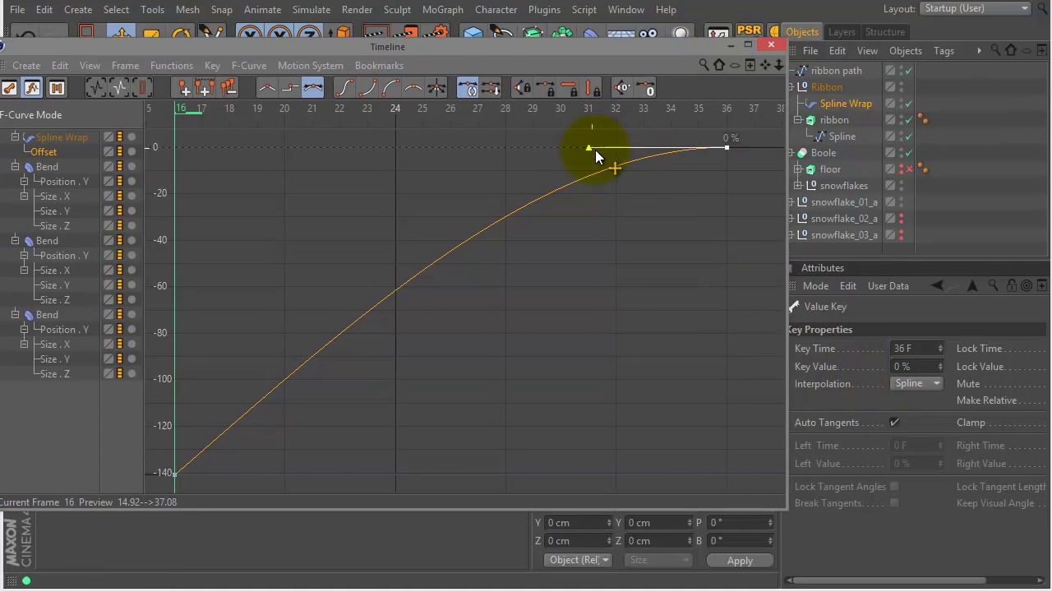
{"action": "left_click_drag", "start_coordinate": [590, 148], "coordinate": [546, 147]}
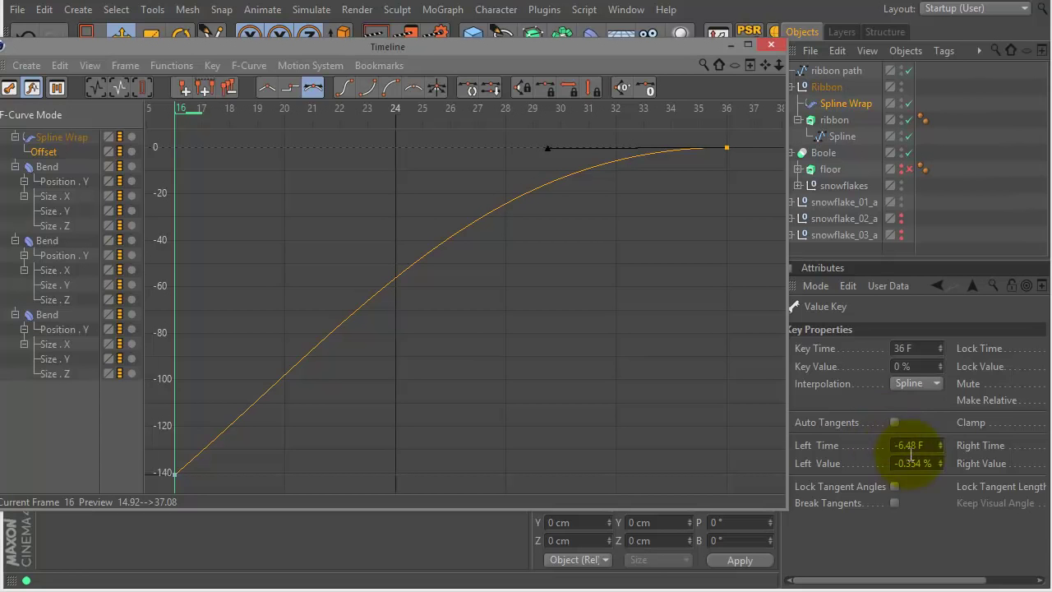
Set the frame-36 key's Left Value to 0 % and shorten the frame-16 tangent
{"action": "left_click_drag", "start_coordinate": [938, 464], "coordinate": [935, 463]}
{"action": "type", "text": "0"}
{"action": "key", "text": "Return"}
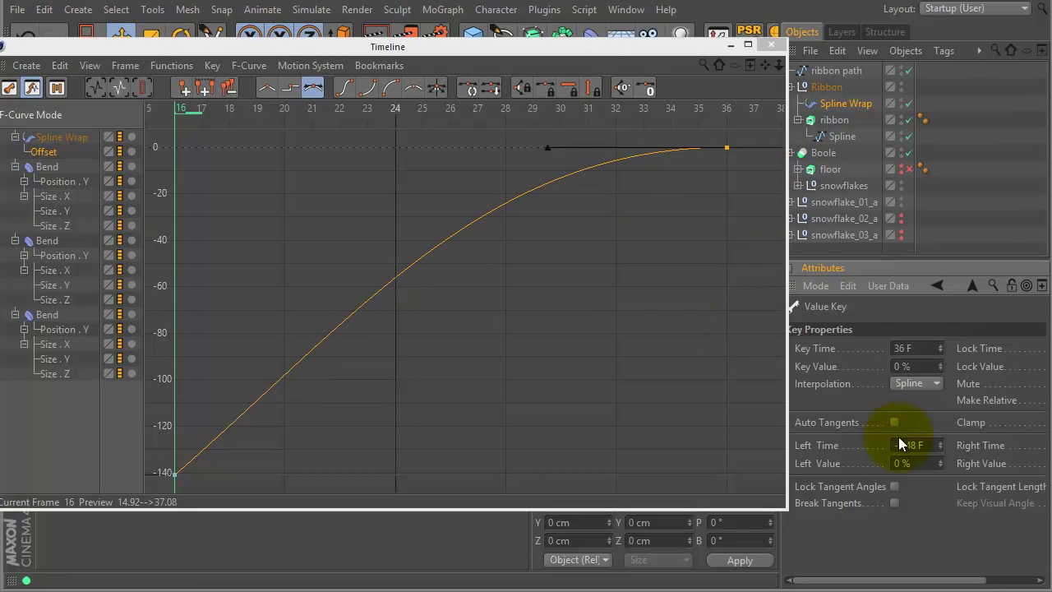
{"action": "left_click_drag", "start_coordinate": [942, 444], "coordinate": [938, 447]}
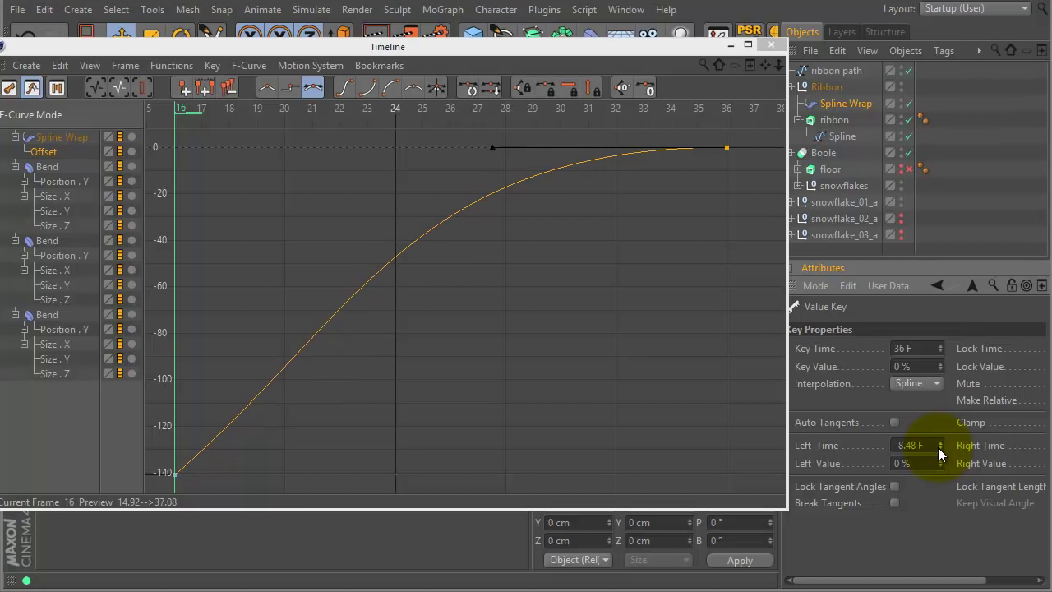
{"action": "left_click", "coordinate": [176, 474]}
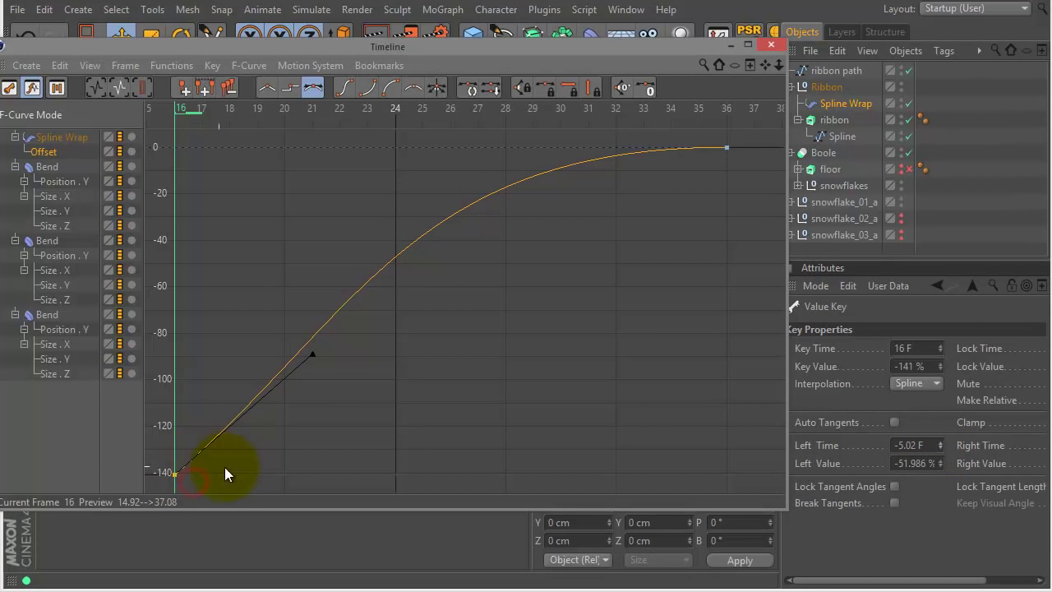
{"action": "left_click_drag", "start_coordinate": [313, 359], "coordinate": [288, 310]}
{"action": "left_click_drag", "start_coordinate": [182, 110], "coordinate": [644, 110]}
{"action": "left_click_drag", "start_coordinate": [665, 49], "coordinate": [642, 516]}
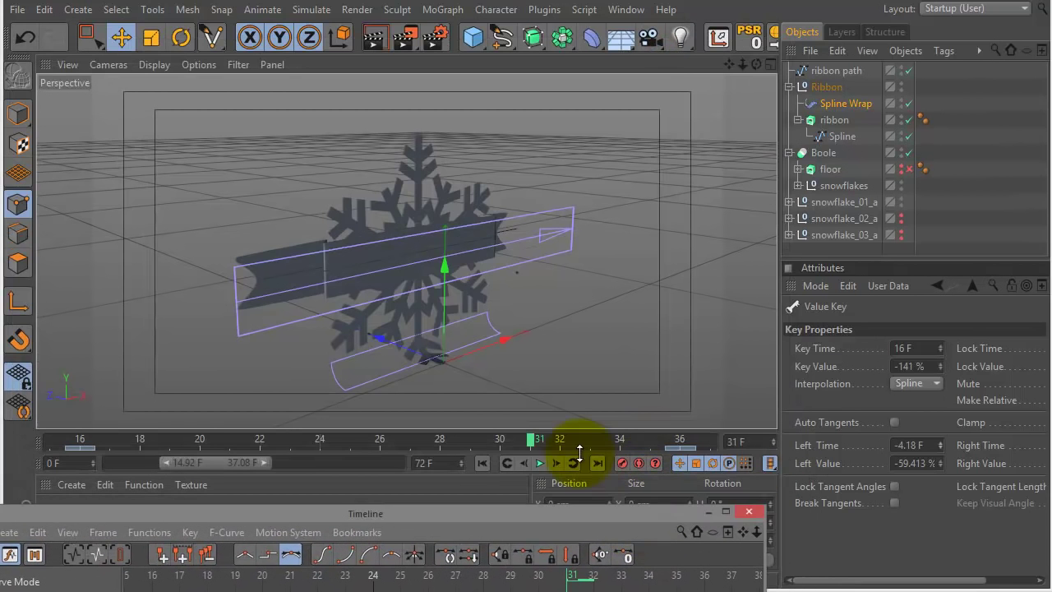
Scrub the ribbon slide from frame 19 to 36, then close the Timeline window
{"action": "left_click_drag", "start_coordinate": [530, 440], "coordinate": [436, 438]}
{"action": "left_click_drag", "start_coordinate": [155, 412], "coordinate": [647, 404]}
{"action": "left_click_drag", "start_coordinate": [655, 514], "coordinate": [775, 65]}
{"action": "left_click", "coordinate": [870, 63]}
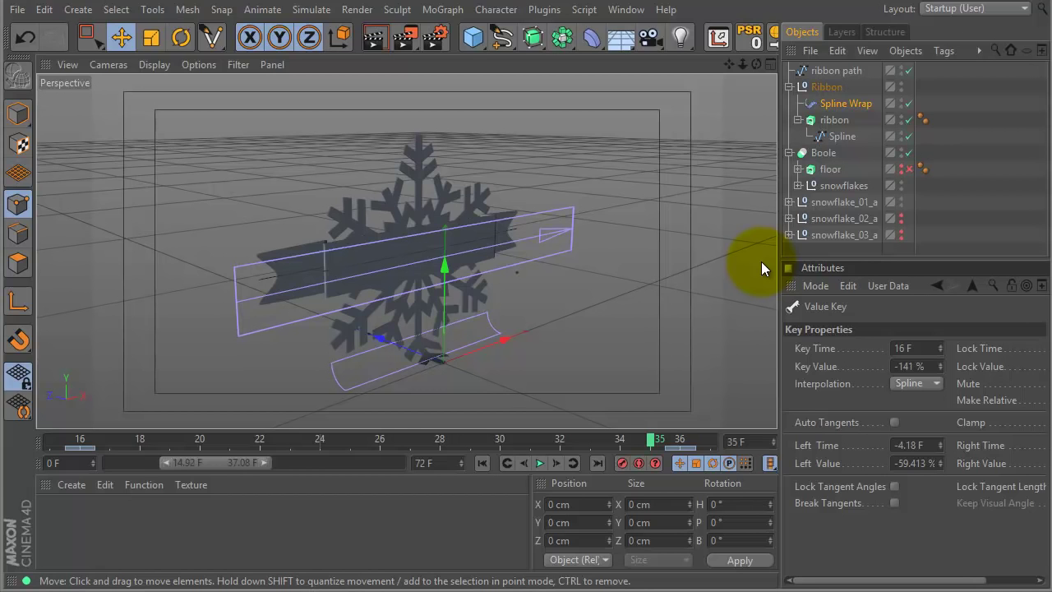
Unhide snowflake_02_a and snowflake_03_a and enable the floor object inside the Boole
{"action": "left_click", "coordinate": [789, 87]}
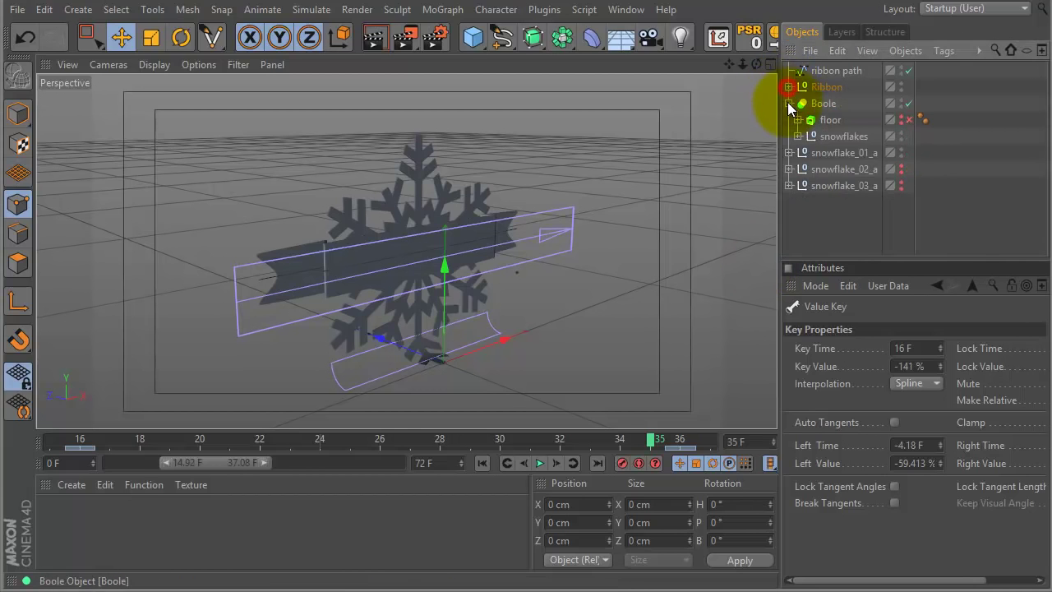
{"action": "left_click", "coordinate": [788, 103]}
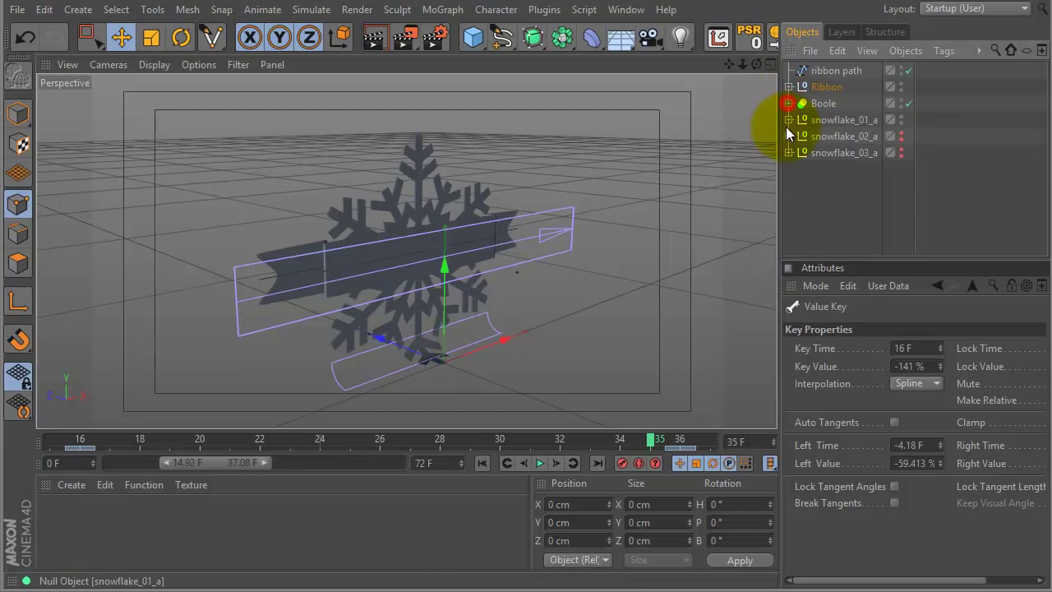
{"action": "left_click", "coordinate": [902, 136]}
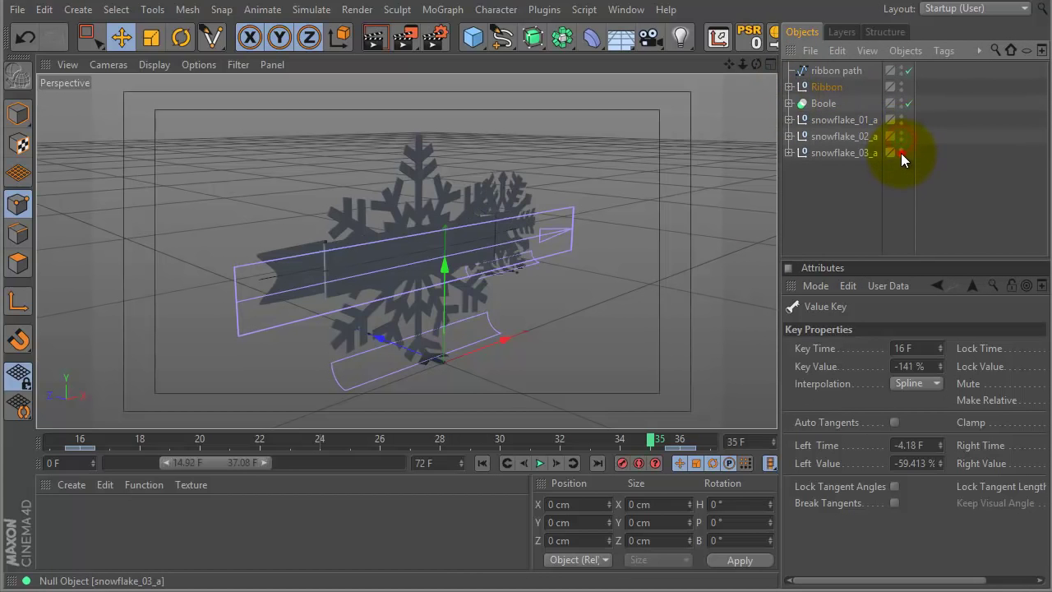
{"action": "left_click", "coordinate": [901, 153]}
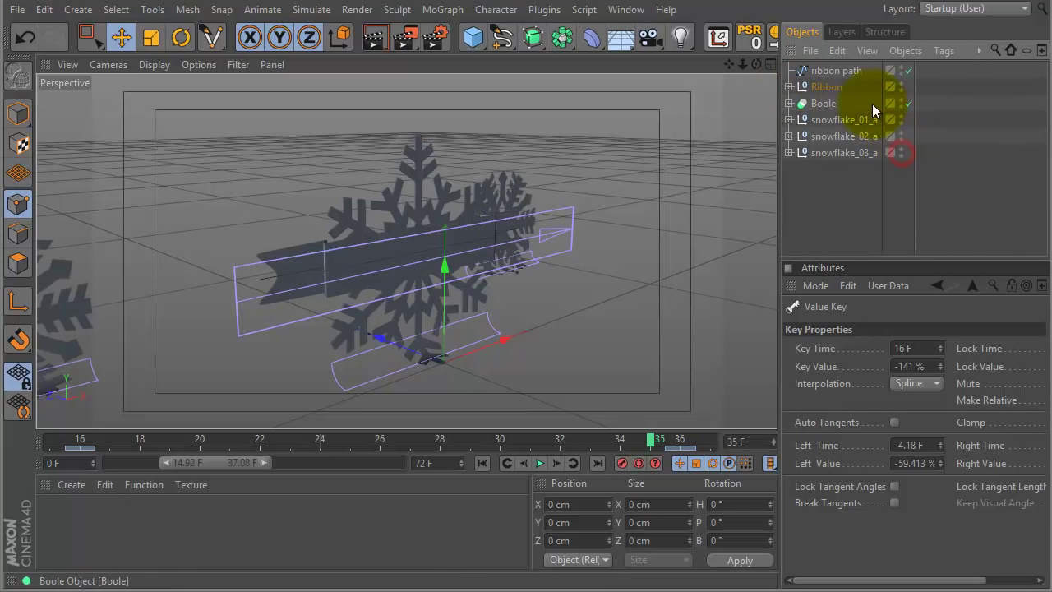
{"action": "left_click", "coordinate": [788, 102]}
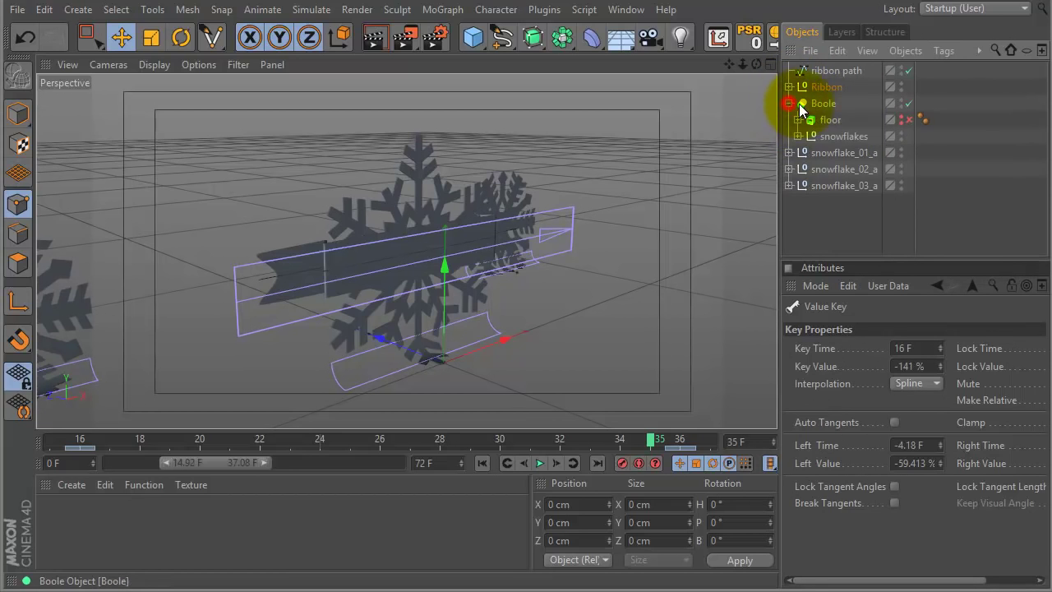
{"action": "left_click", "coordinate": [905, 121]}
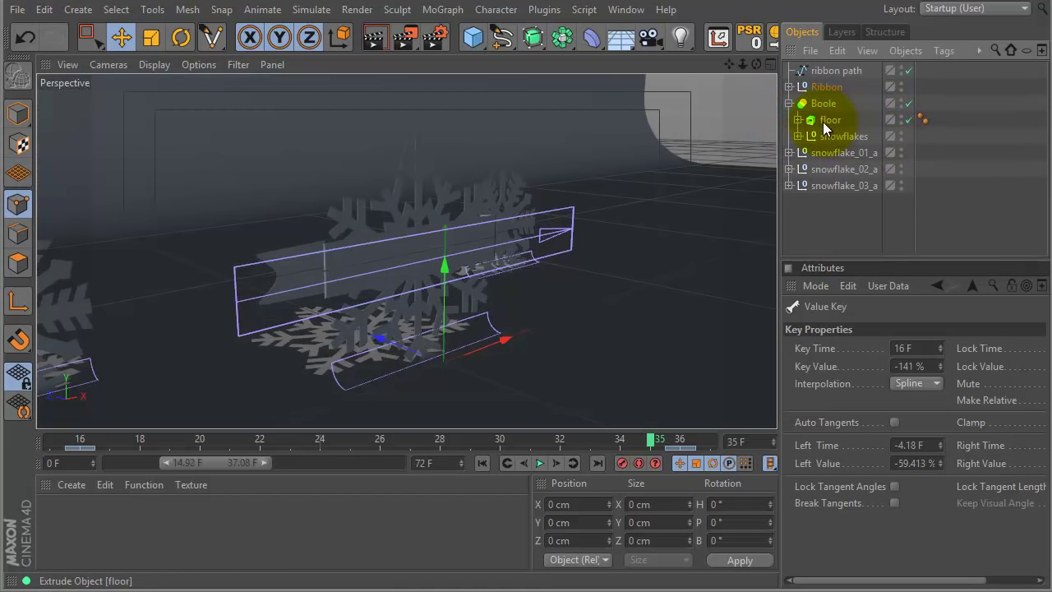
{"action": "left_click", "coordinate": [789, 103]}
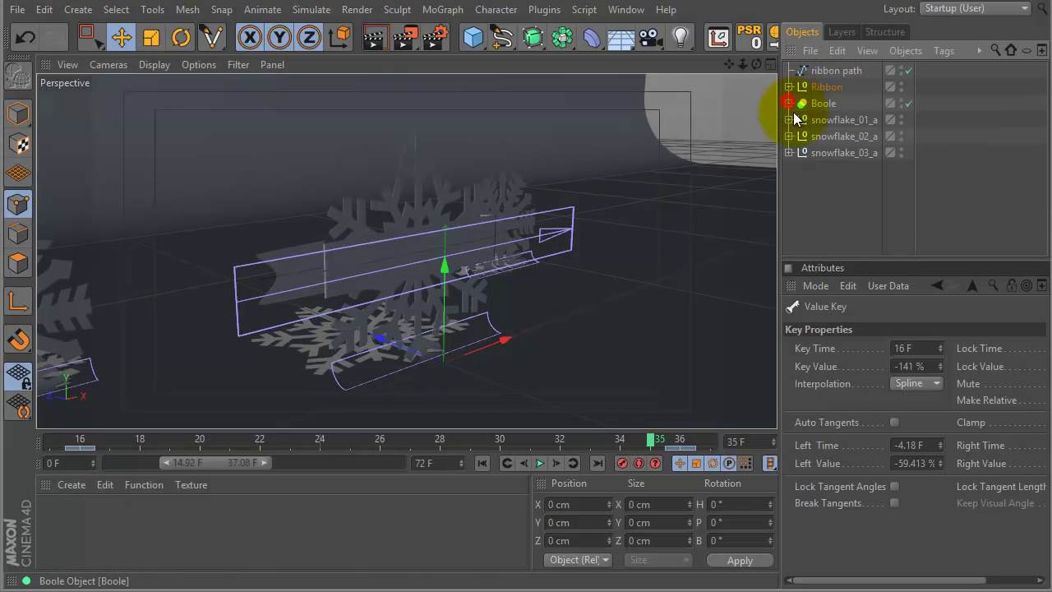
{"action": "left_click_drag", "start_coordinate": [586, 216], "coordinate": [510, 280], "text": "alt"}
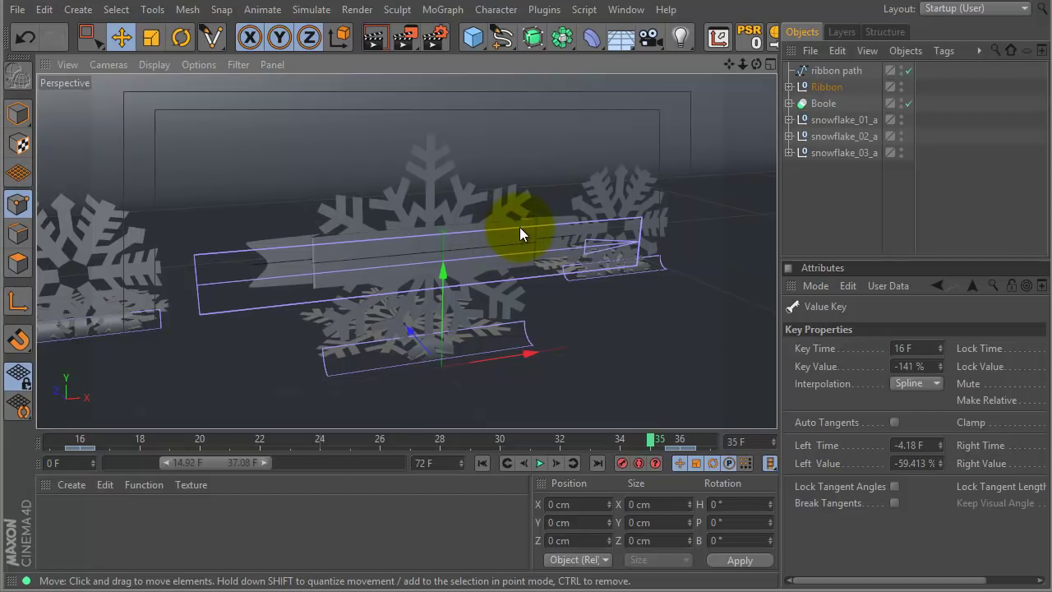
{"action": "mouse_move", "coordinate": [582, 234]}
{"action": "left_mouse_down", "text": "alt"}
{"action": "mouse_move", "coordinate": [575, 266]}
{"action": "mouse_move", "coordinate": [288, 321]}
{"action": "left_mouse_up", "text": "alt"}
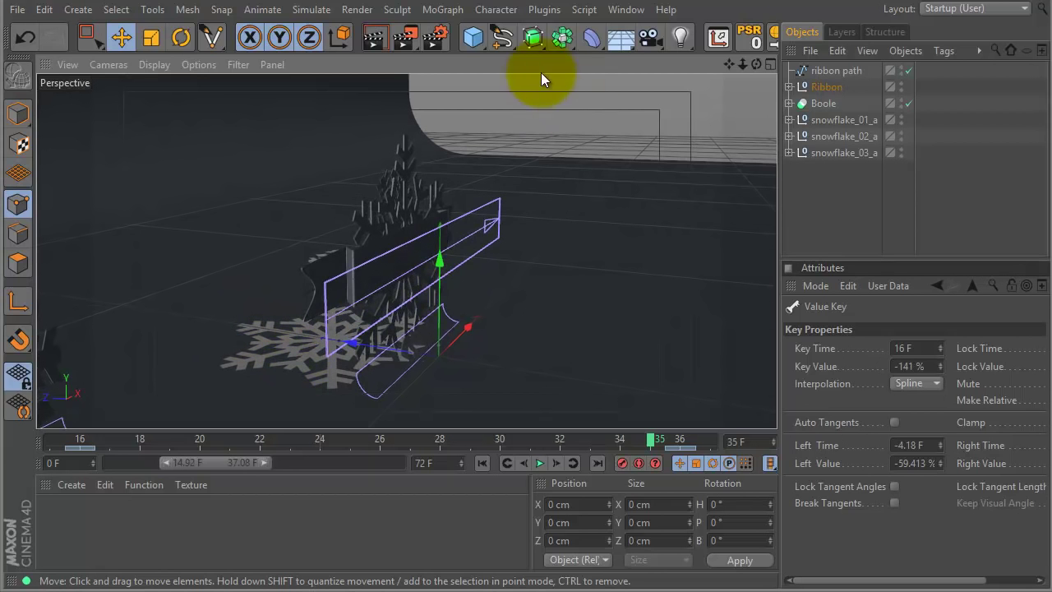
Add a Plane with Width and Height Segments both set to 1
{"action": "left_click", "coordinate": [473, 38]}
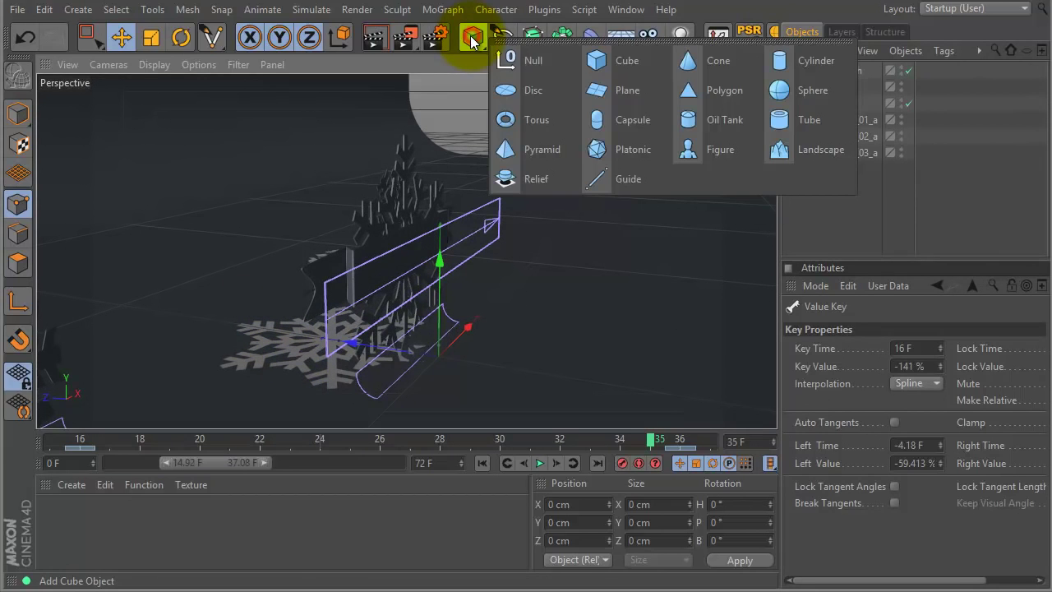
{"action": "left_click", "coordinate": [630, 92]}
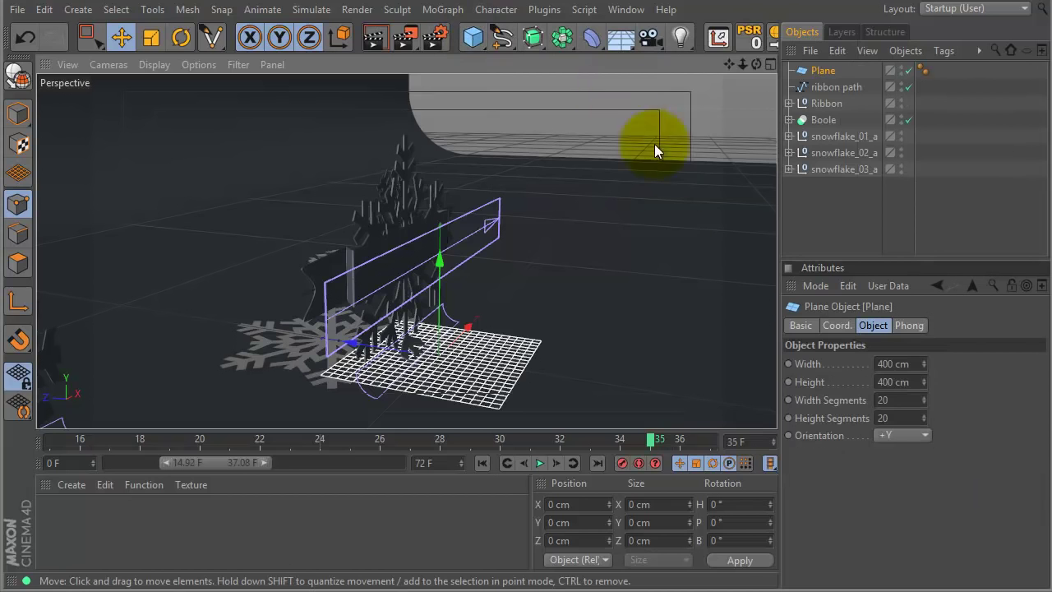
{"action": "left_click", "coordinate": [899, 400]}
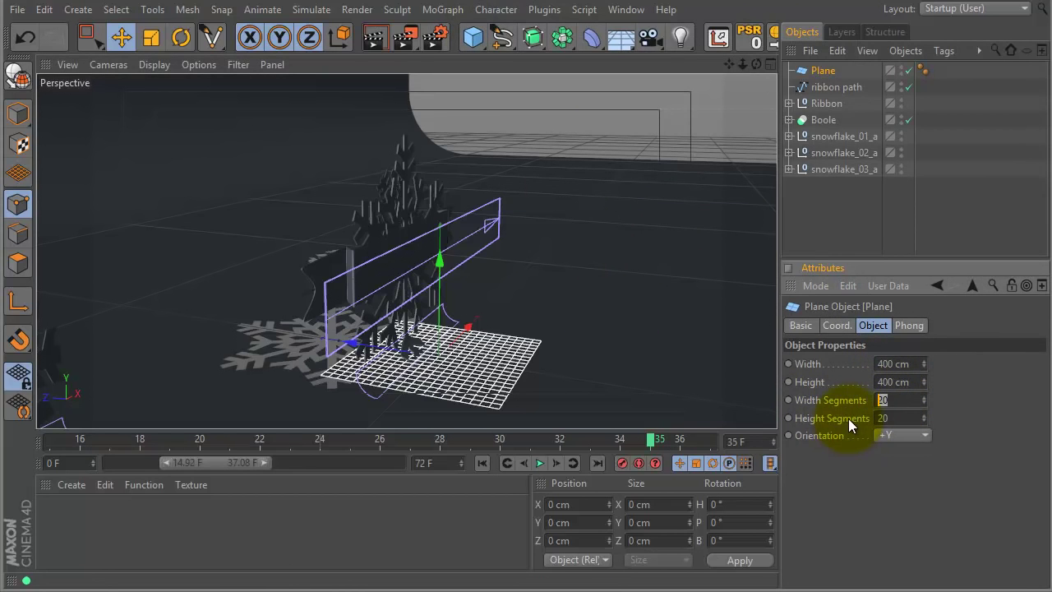
{"action": "type", "text": "1"}
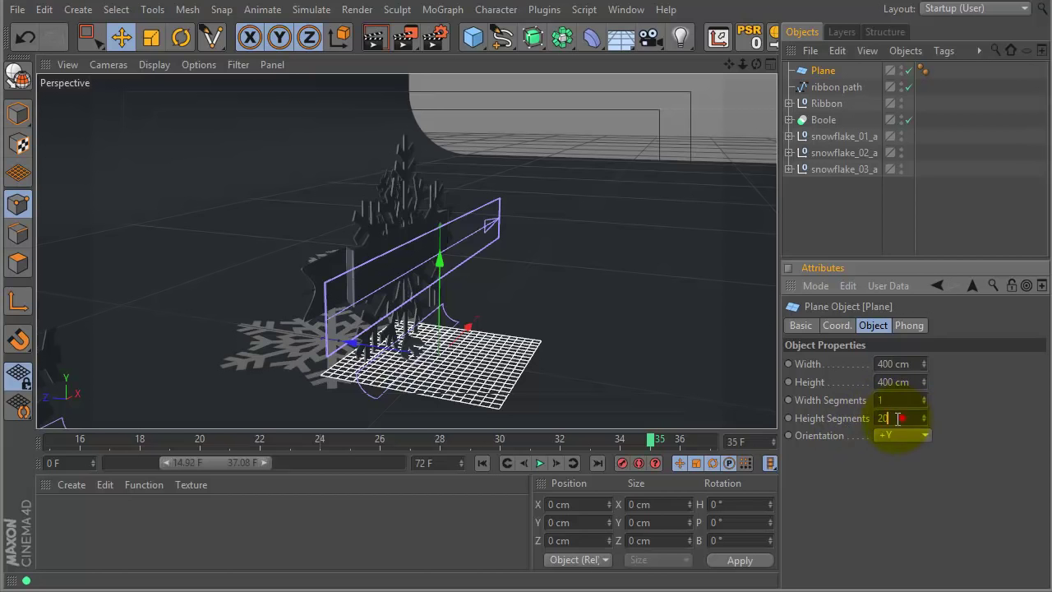
{"action": "left_click", "coordinate": [901, 418]}
{"action": "type", "text": "1"}
{"action": "left_click", "coordinate": [975, 417]}
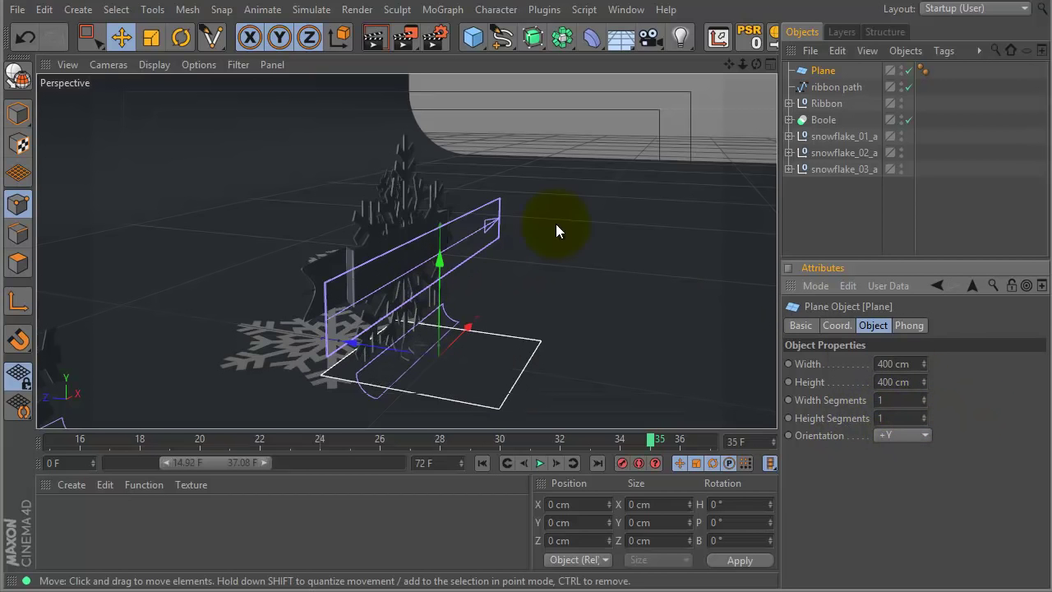
Enlarge the plane to 669 by 638 cm and check its placement in Top and Right views
{"action": "left_click_drag", "start_coordinate": [924, 364], "coordinate": [936, 142]}
{"action": "left_click_drag", "start_coordinate": [924, 382], "coordinate": [943, 185]}
{"action": "left_click_drag", "start_coordinate": [356, 345], "coordinate": [242, 312]}
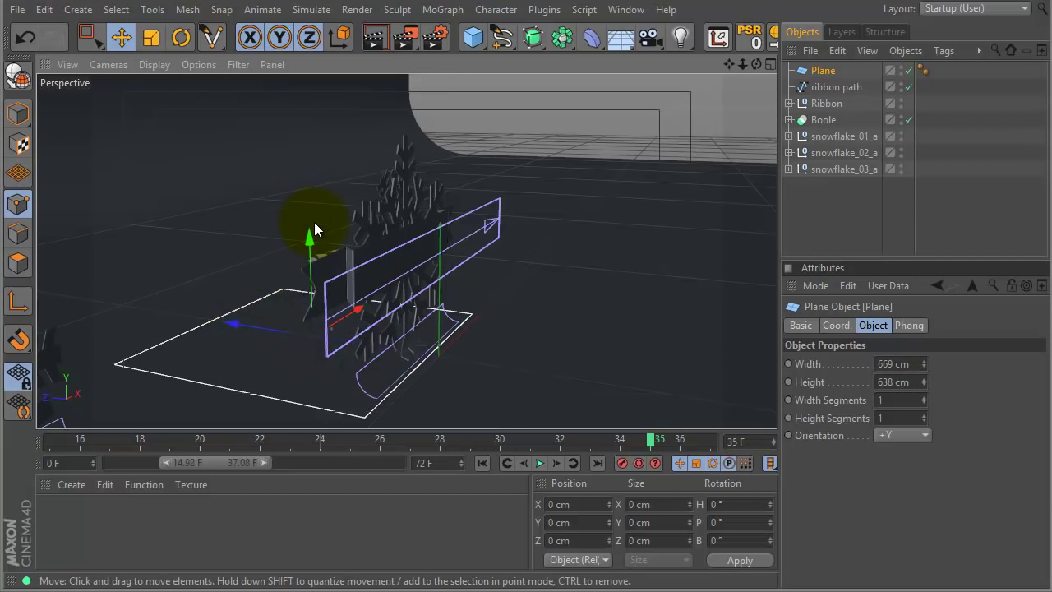
{"action": "key", "text": "F2"}
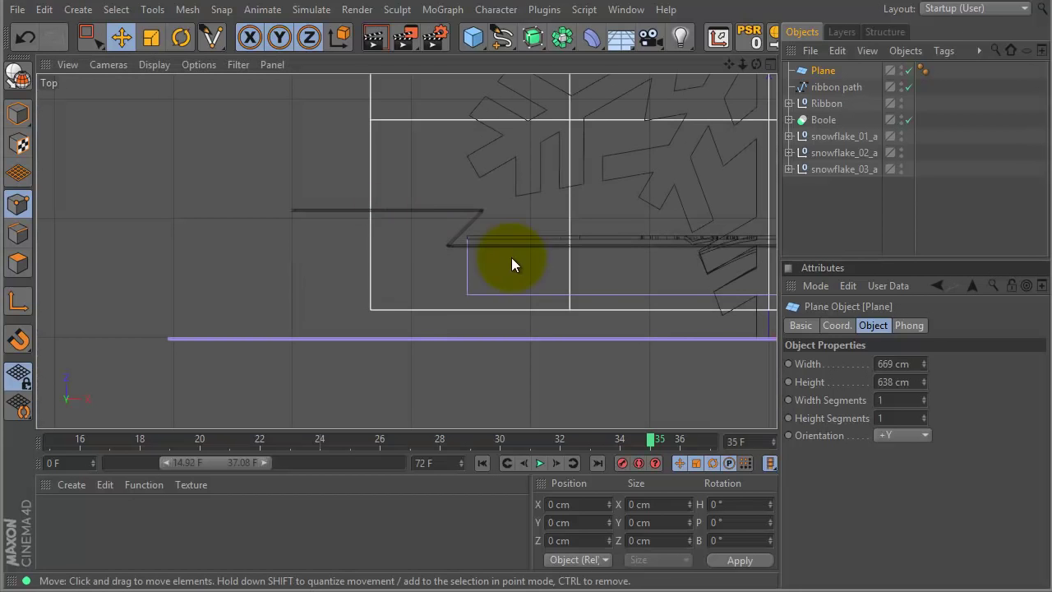
{"action": "left_click_drag", "start_coordinate": [690, 344], "coordinate": [617, 344]}
{"action": "key", "text": "ctrl+z"}
{"action": "scroll", "coordinate": [639, 347], "scroll_direction": "down", "scroll_amount": 3}
{"action": "middle_click_drag", "start_coordinate": [662, 332], "coordinate": [507, 426]}
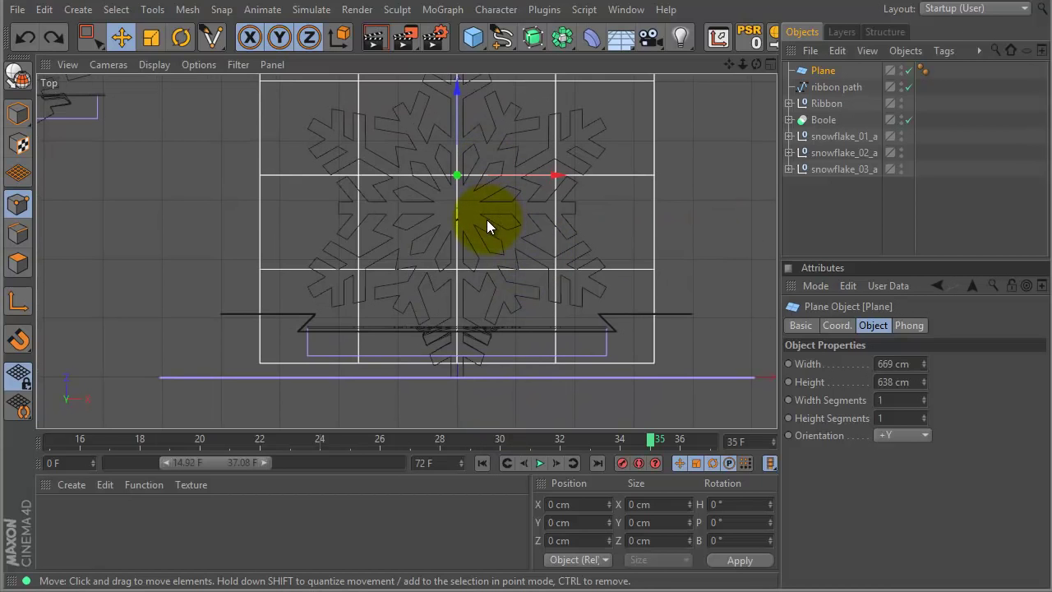
{"action": "key", "text": "F3"}
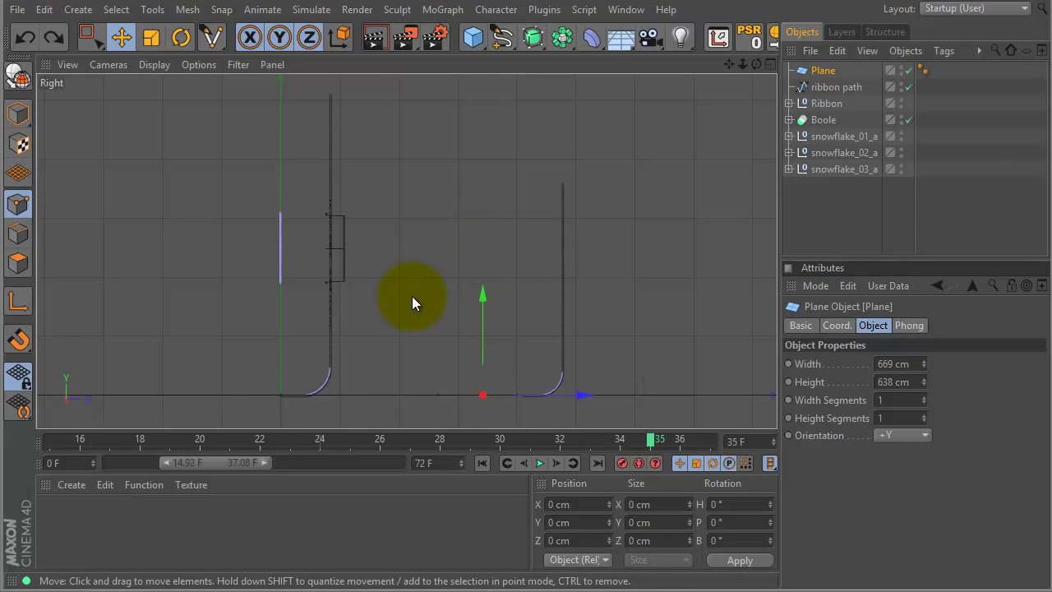
{"action": "left_click_drag", "start_coordinate": [480, 294], "coordinate": [478, 298]}
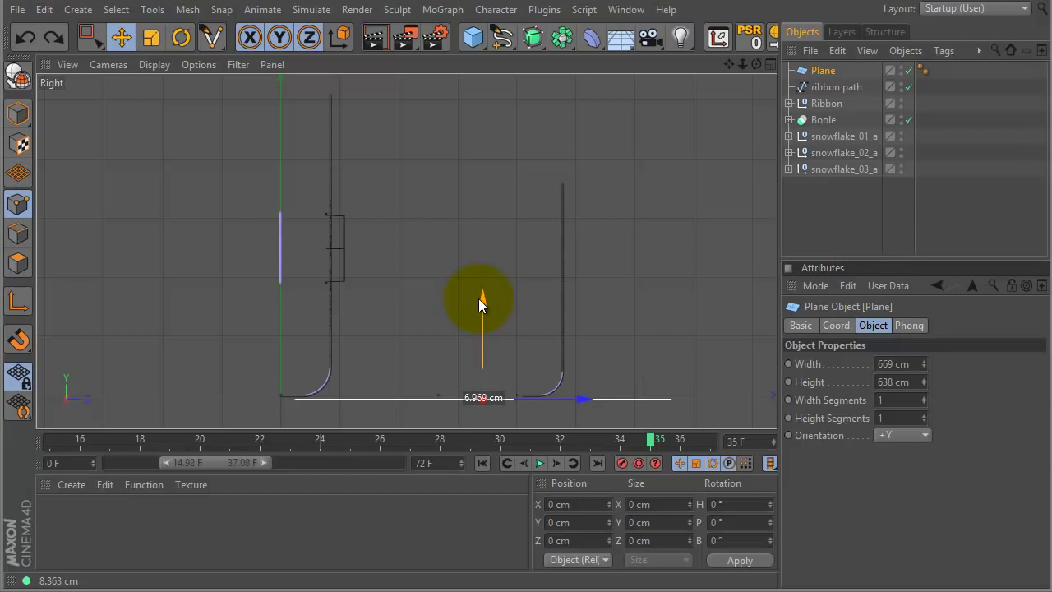
{"action": "left_click_drag", "start_coordinate": [479, 299], "coordinate": [480, 298]}
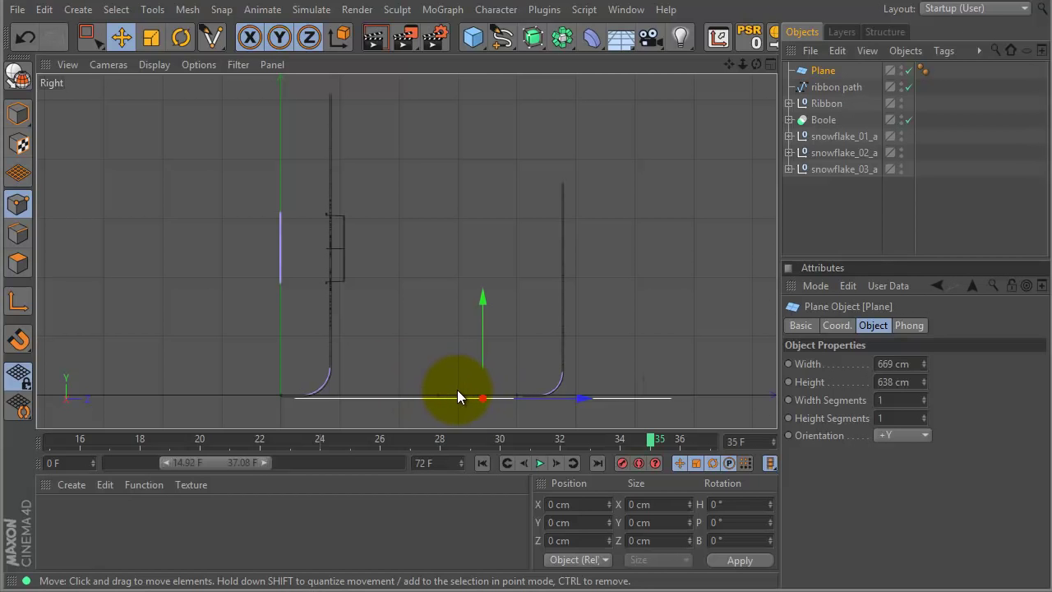
{"action": "key", "text": "F1"}
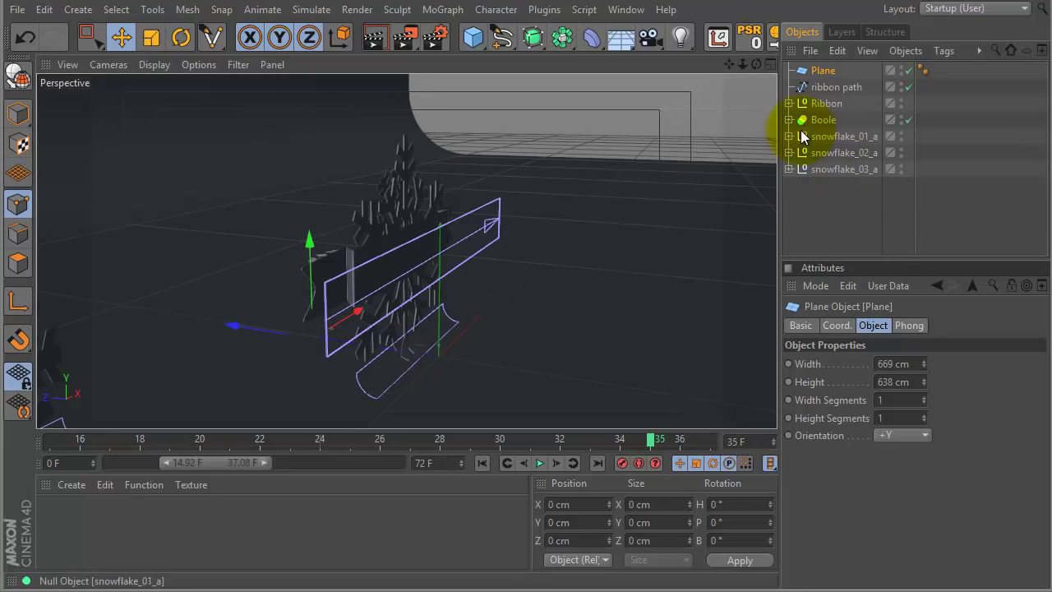
Rename the Plane to plane_01
{"action": "double_click", "coordinate": [825, 70]}
{"action": "type", "text": "Plane"}
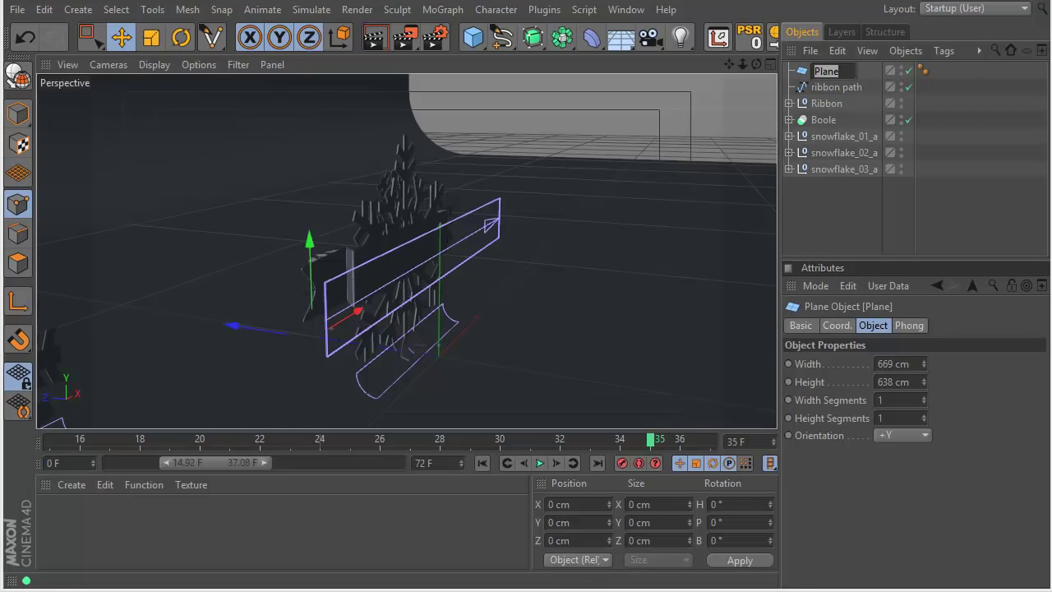
{"action": "type", "text": "plane_01"}
{"action": "key", "text": "Return"}
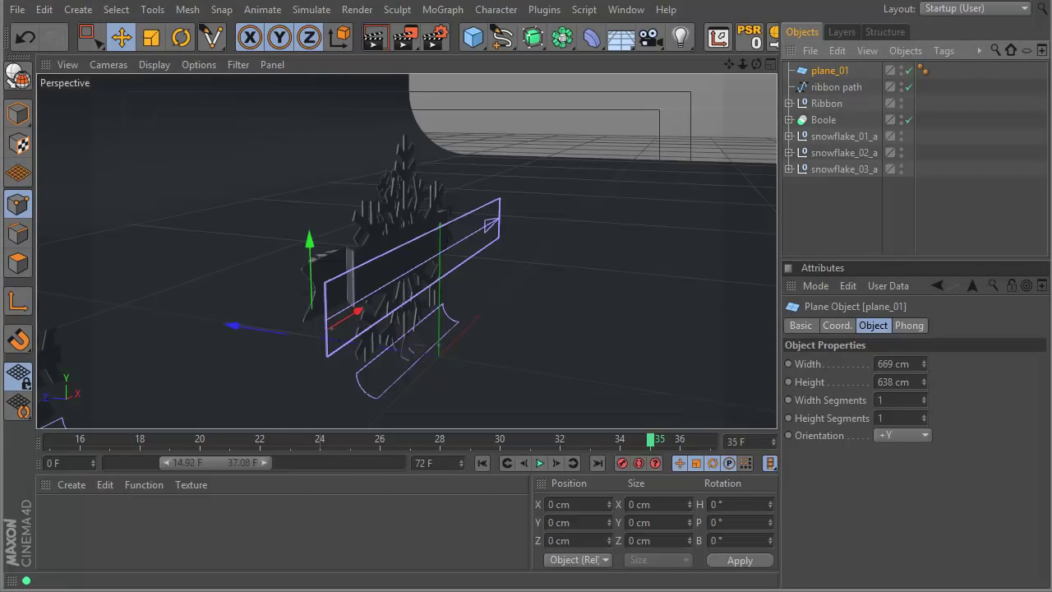
{"action": "left_click", "coordinate": [828, 72]}
Duplicate plane_01 twice and spread plane_01.1 and plane_01.2 apart along X
{"action": "left_click_drag", "start_coordinate": [822, 58], "coordinate": [824, 81], "text": "ctrl"}
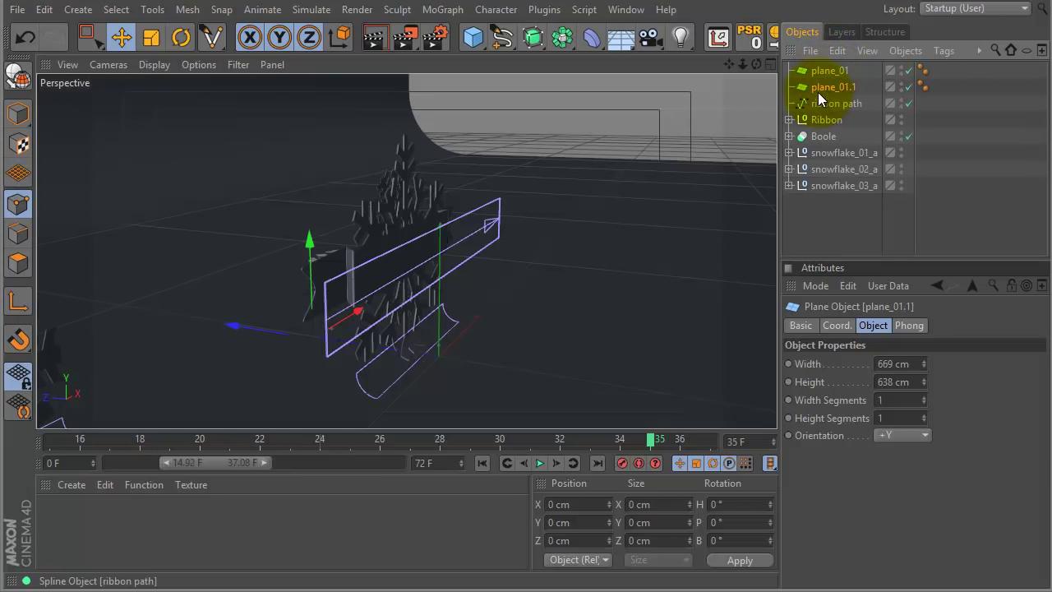
{"action": "scroll", "coordinate": [512, 249], "scroll_direction": "down", "scroll_amount": 6}
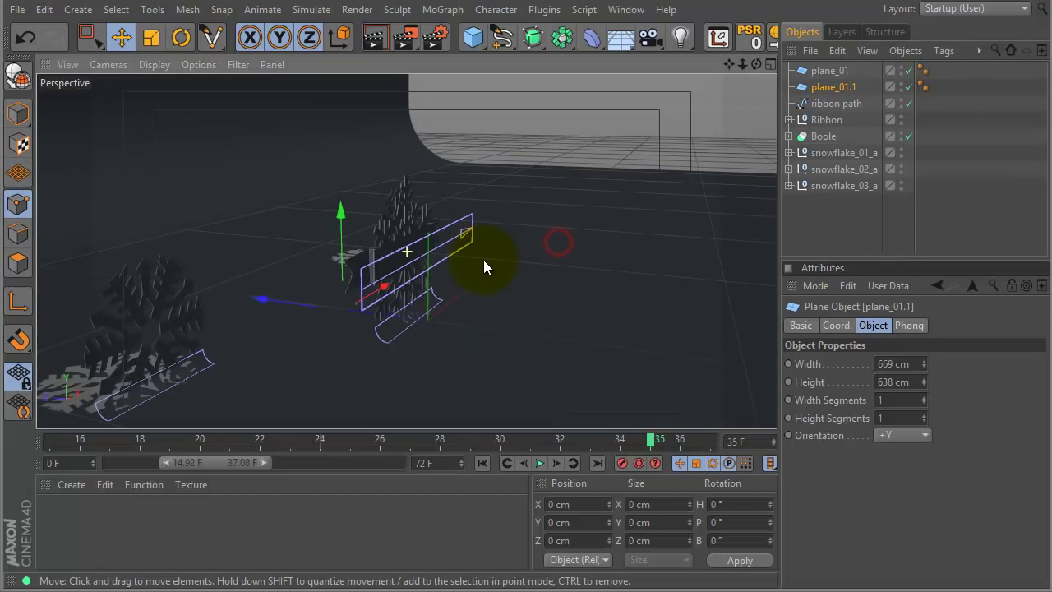
{"action": "left_click_drag", "start_coordinate": [549, 281], "coordinate": [617, 88], "text": "alt"}
{"action": "left_click_drag", "start_coordinate": [474, 165], "coordinate": [308, 259]}
{"action": "left_click_drag", "start_coordinate": [178, 206], "coordinate": [164, 147]}
{"action": "left_click_drag", "start_coordinate": [819, 86], "coordinate": [836, 105], "text": "ctrl"}
{"action": "left_click_drag", "start_coordinate": [280, 185], "coordinate": [608, 74]}
{"action": "left_click_drag", "start_coordinate": [602, 197], "coordinate": [562, 340], "text": "alt"}
{"action": "left_click_drag", "start_coordinate": [557, 166], "coordinate": [593, 261]}
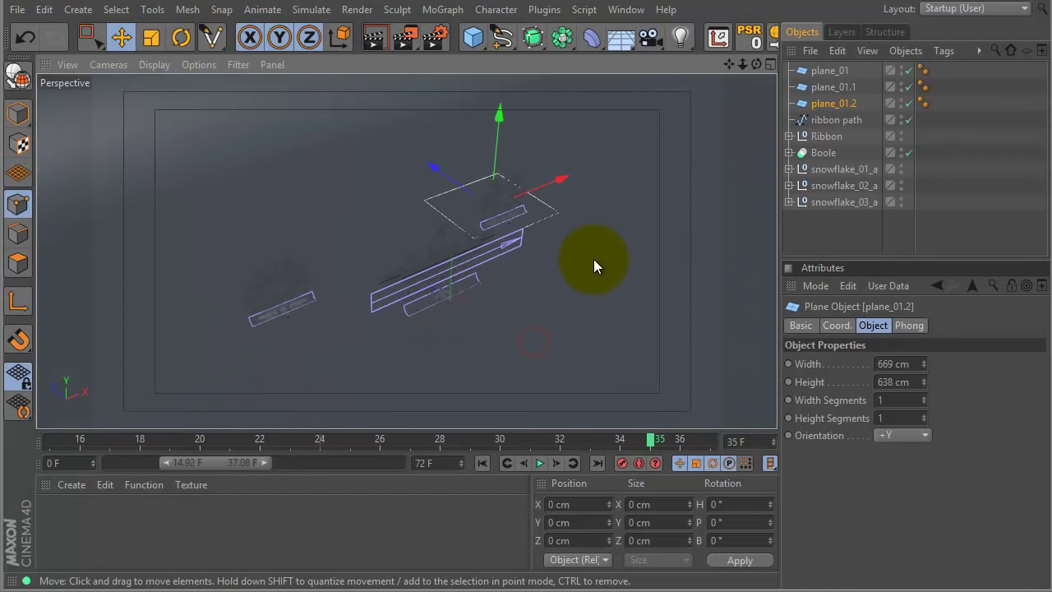
Create a new material Mat with a white Color
{"action": "left_click", "coordinate": [73, 515]}
{"action": "double_click", "coordinate": [72, 515]}
{"action": "double_click", "coordinate": [59, 510]}
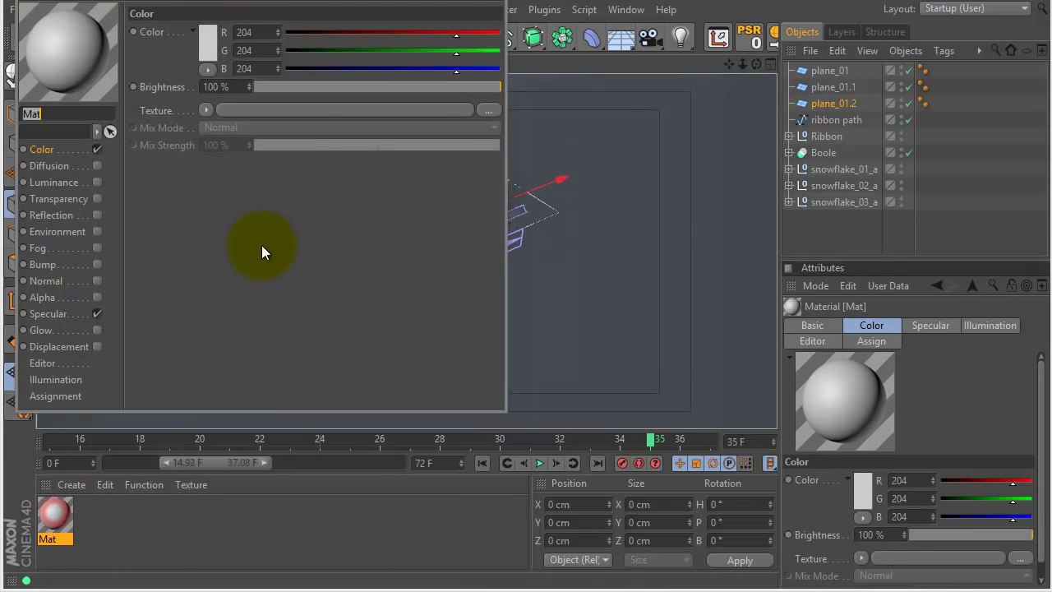
{"action": "left_click", "coordinate": [206, 47]}
{"action": "left_click_drag", "start_coordinate": [149, 15], "coordinate": [115, 2]}
{"action": "left_click", "coordinate": [171, 124]}
{"action": "left_click", "coordinate": [499, 5]}
Apply Mat to the three planes and render a preview with Ctrl+R
{"action": "left_click", "coordinate": [56, 515]}
{"action": "left_click_drag", "start_coordinate": [57, 514], "coordinate": [939, 103]}
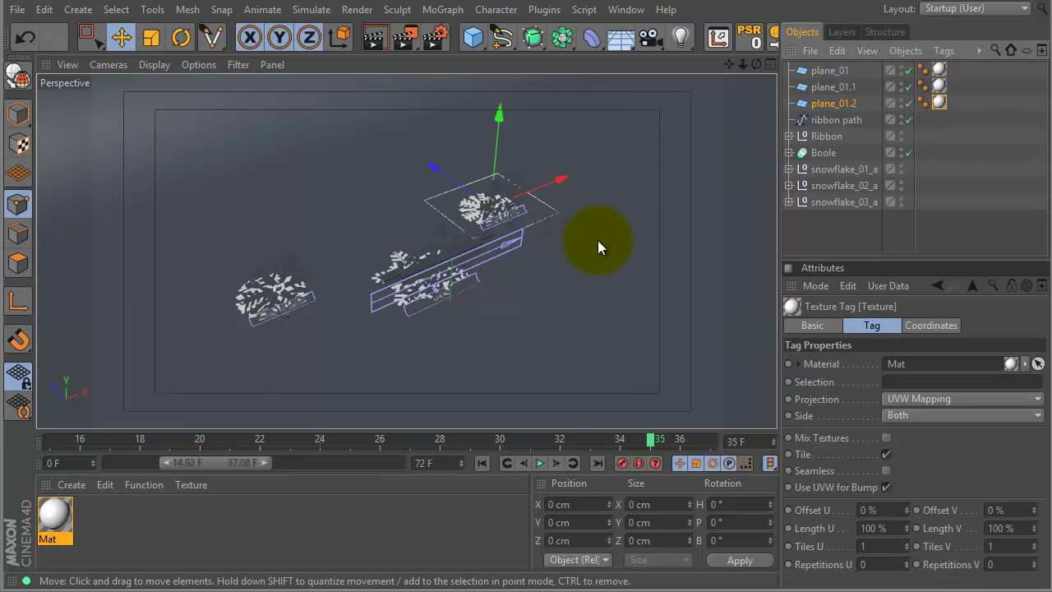
{"action": "left_click_drag", "start_coordinate": [619, 237], "coordinate": [598, 224], "text": "alt"}
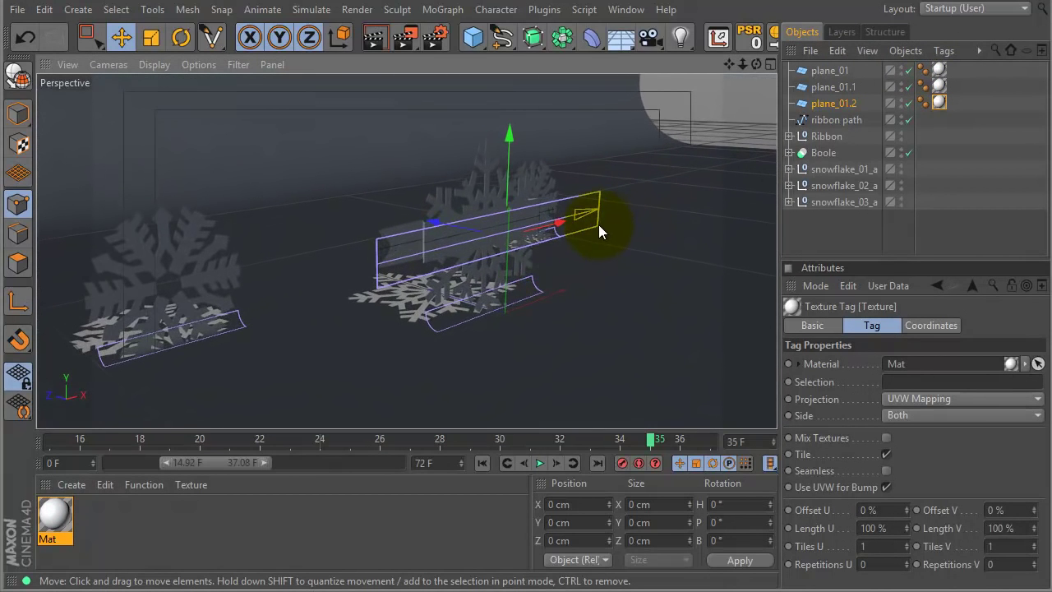
{"action": "key", "text": "ctrl+r"}
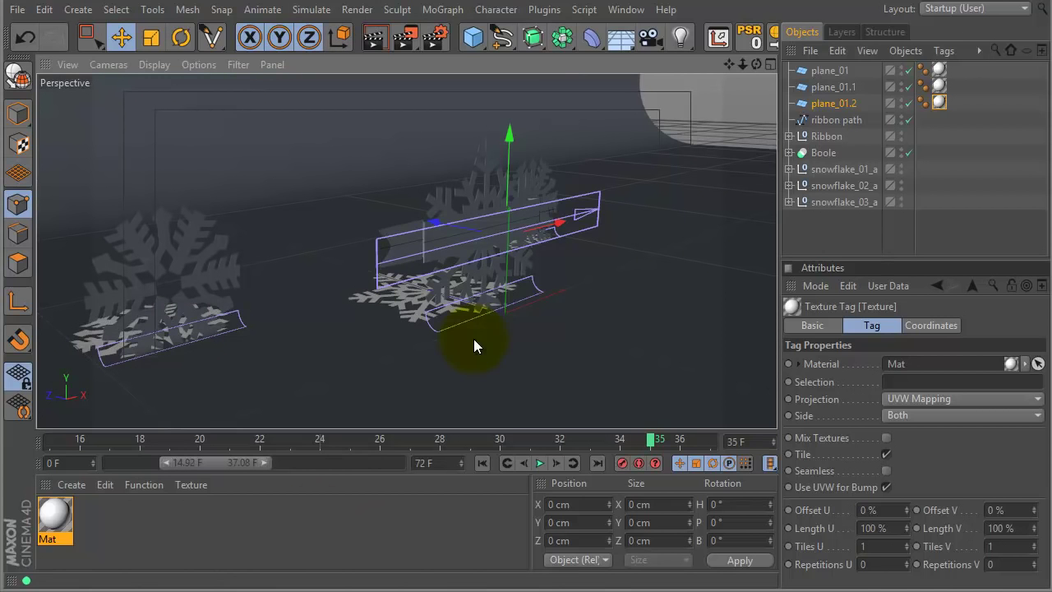
{"action": "left_click", "coordinate": [476, 40]}
Add a Null and position it at the banner using the four-view layout
{"action": "left_click", "coordinate": [525, 57]}
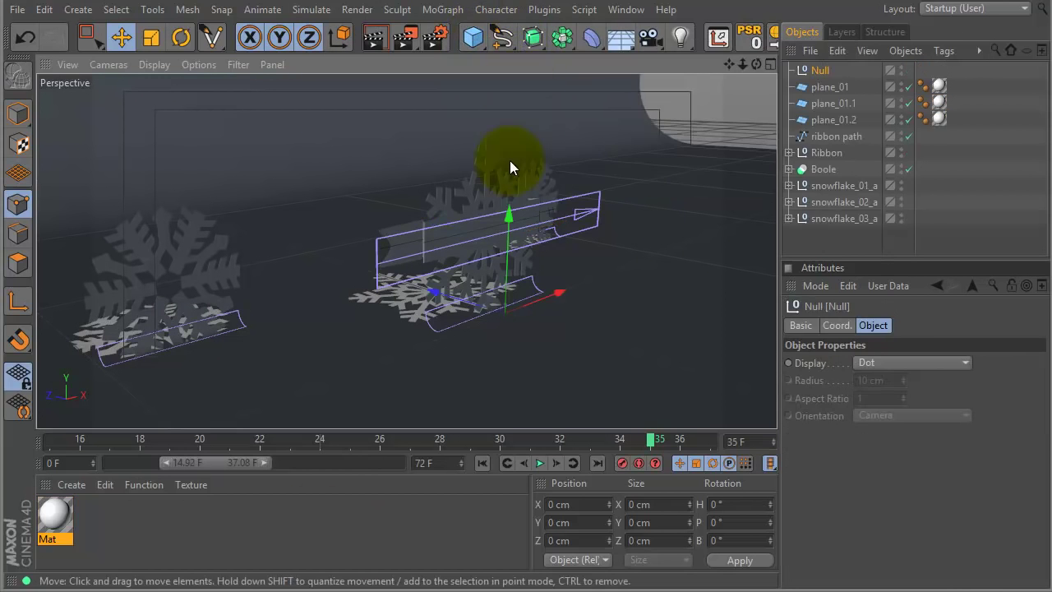
{"action": "left_click_drag", "start_coordinate": [512, 230], "coordinate": [505, 142]}
{"action": "middle_click", "coordinate": [499, 188]}
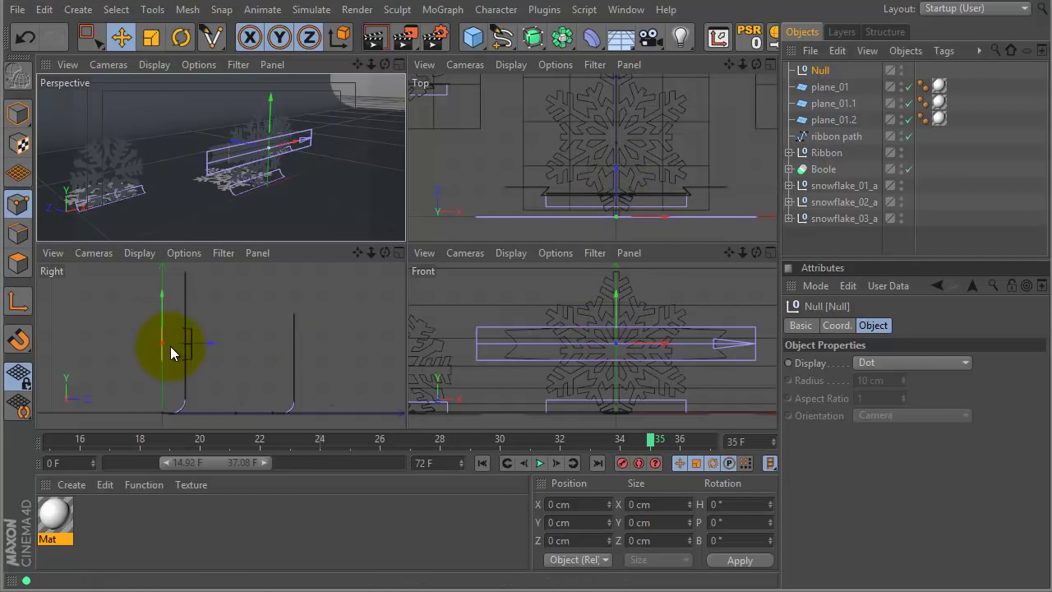
{"action": "left_click_drag", "start_coordinate": [207, 339], "coordinate": [235, 346]}
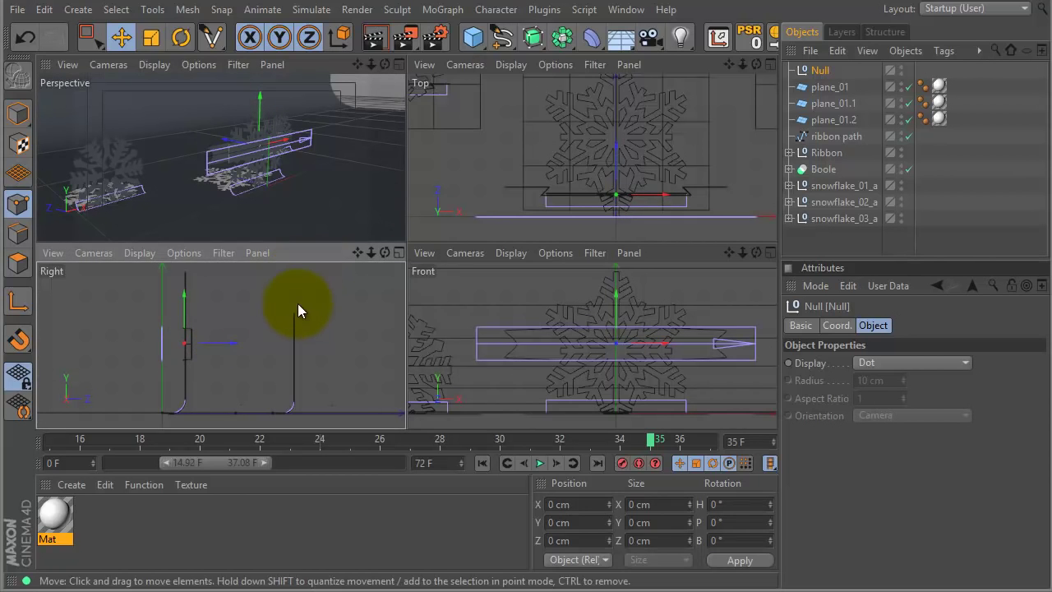
{"action": "right_click_drag", "start_coordinate": [271, 356], "coordinate": [287, 371], "text": "alt"}
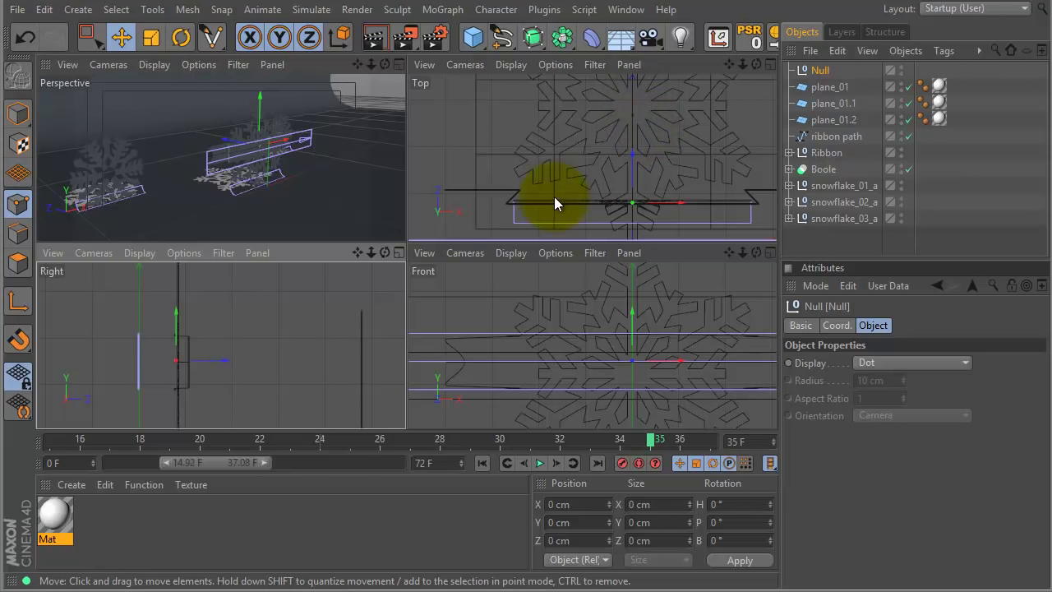
{"action": "left_click_drag", "start_coordinate": [123, 437], "coordinate": [670, 450]}
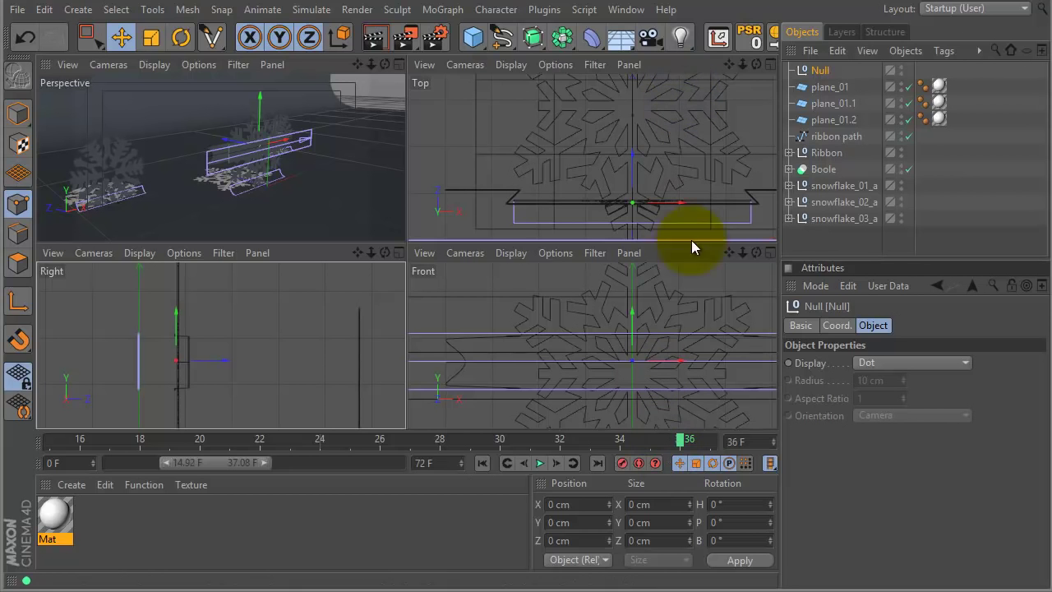
{"action": "left_click_drag", "start_coordinate": [633, 310], "coordinate": [634, 323]}
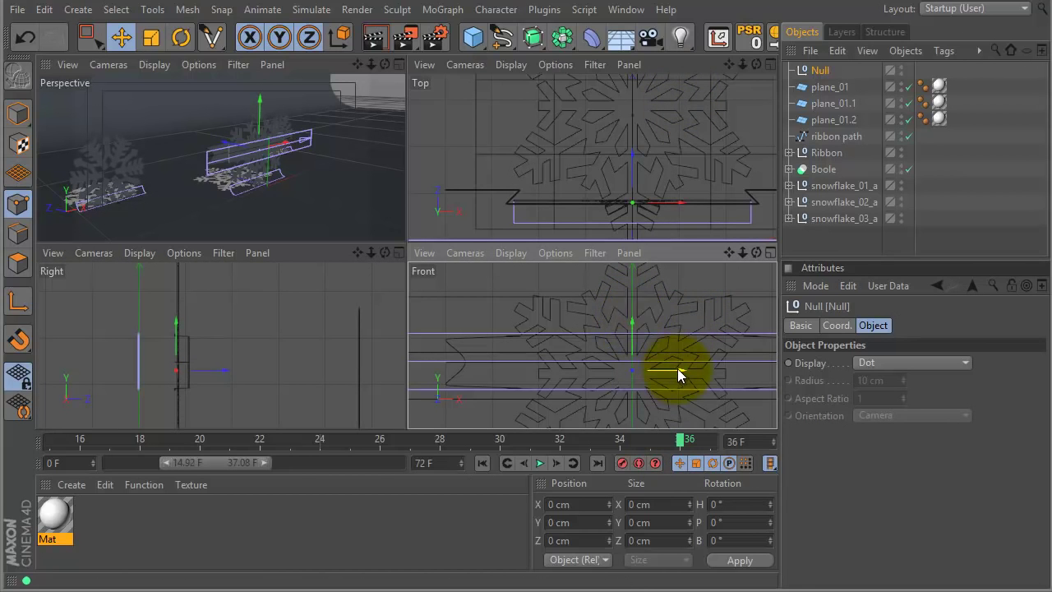
Rename the null to target and add a new Camera
{"action": "left_click", "coordinate": [819, 72]}
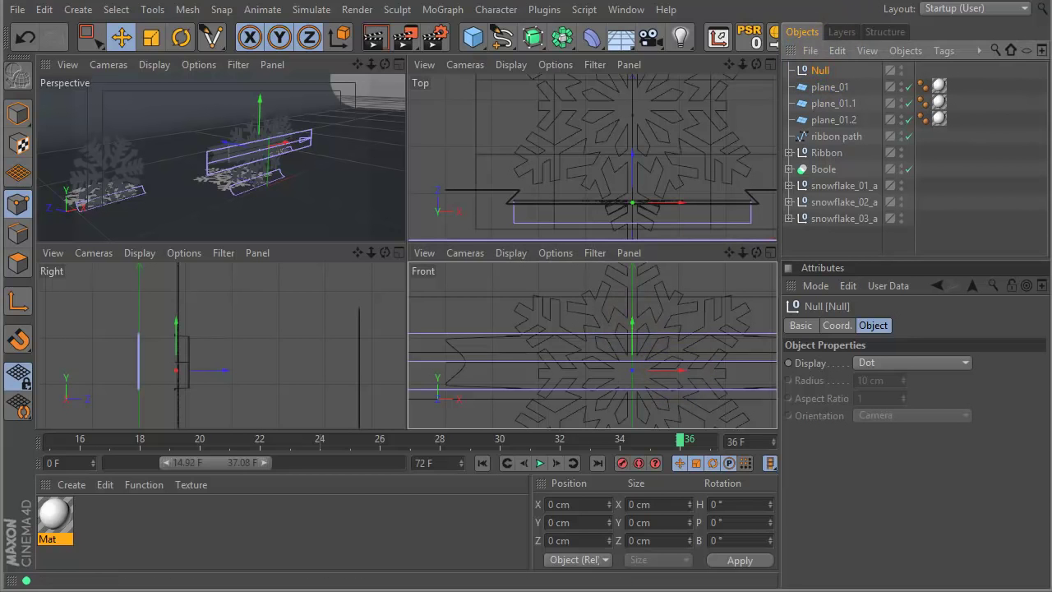
{"action": "double_click", "coordinate": [820, 71]}
{"action": "type", "text": "target"}
{"action": "key", "text": "Return"}
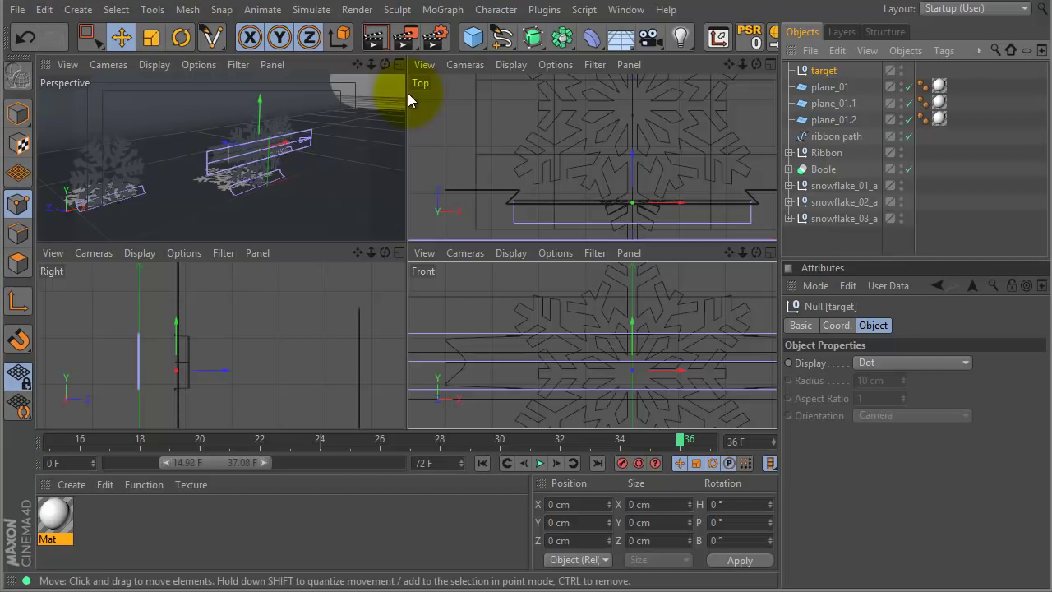
{"action": "key", "text": "F1"}
{"action": "left_click_drag", "start_coordinate": [654, 38], "coordinate": [706, 63]}
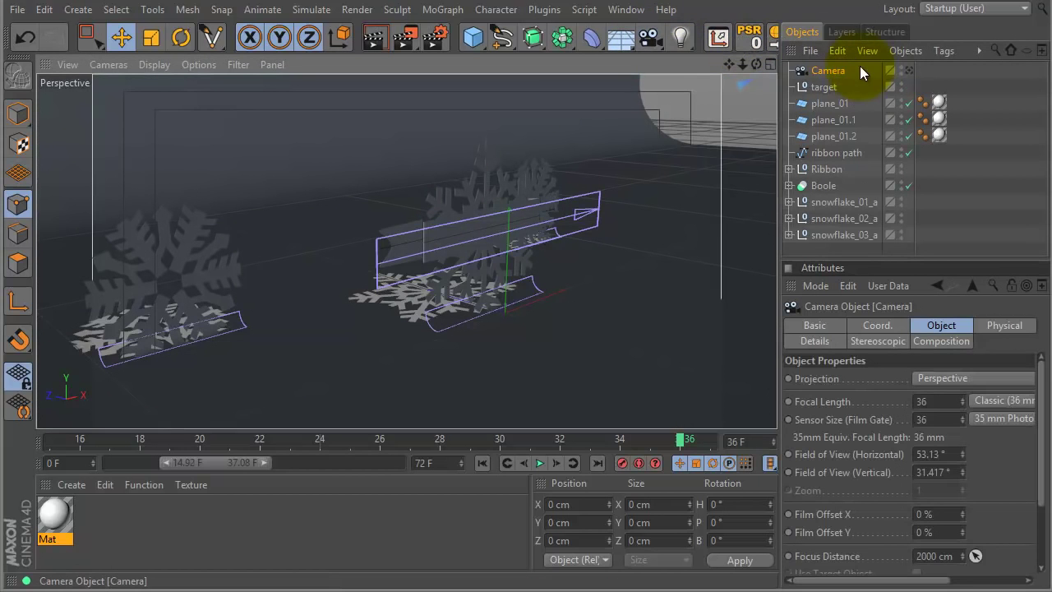
Look through the camera and clear target from its Focus Object, leaving Focus Distance 2000 cm
{"action": "left_click", "coordinate": [909, 71]}
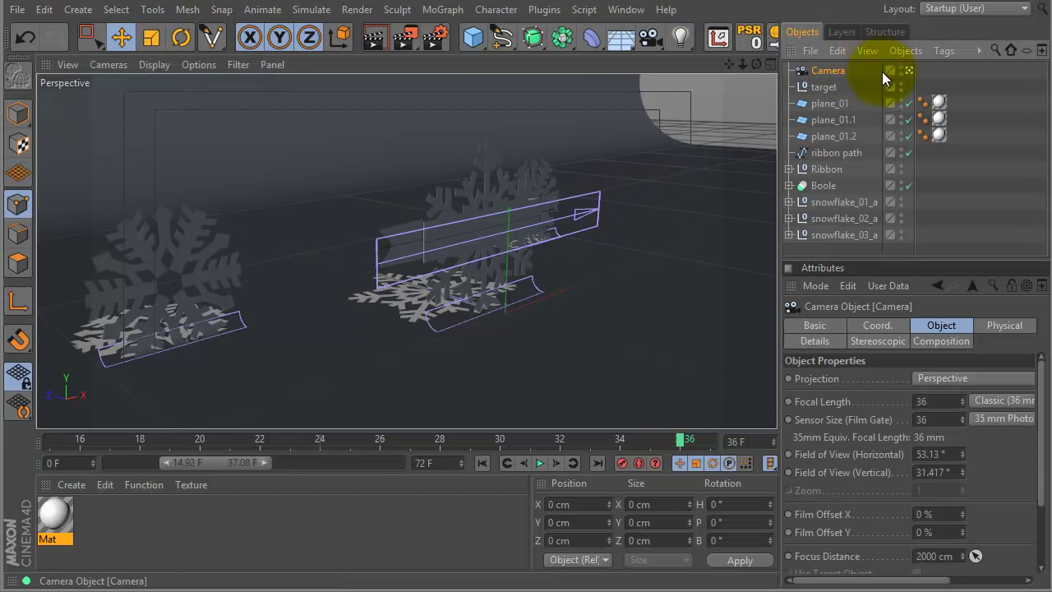
{"action": "left_click_drag", "start_coordinate": [1042, 409], "coordinate": [1041, 470]}
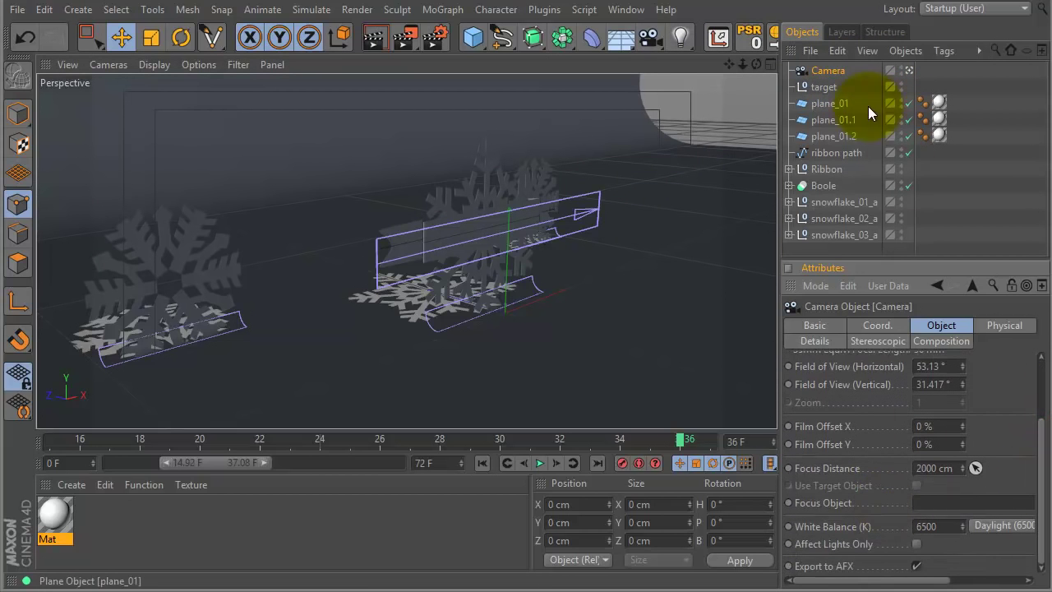
{"action": "left_click_drag", "start_coordinate": [829, 86], "coordinate": [932, 503]}
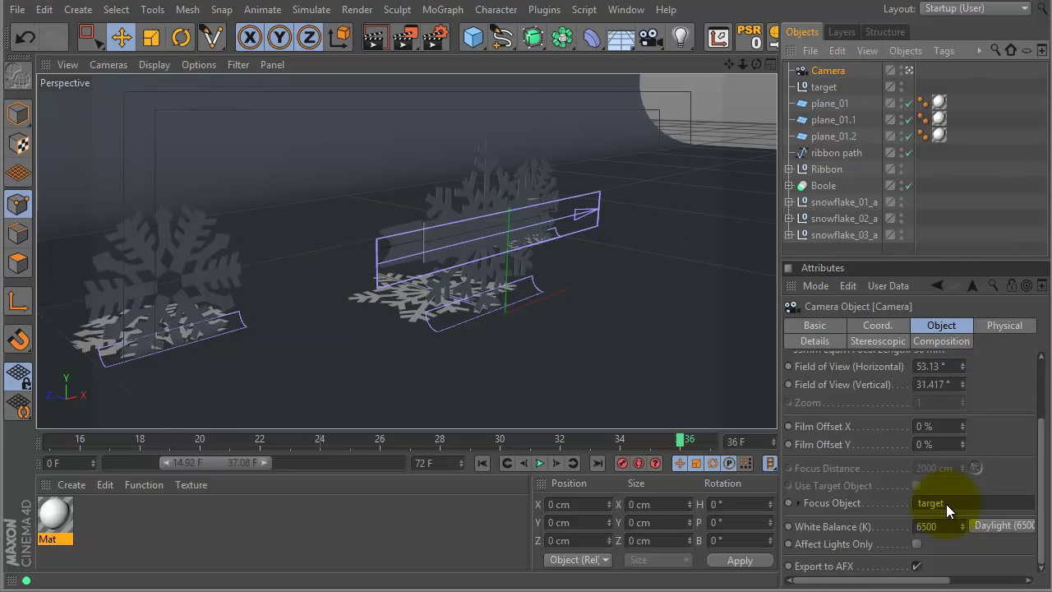
{"action": "left_click_drag", "start_coordinate": [947, 503], "coordinate": [905, 500]}
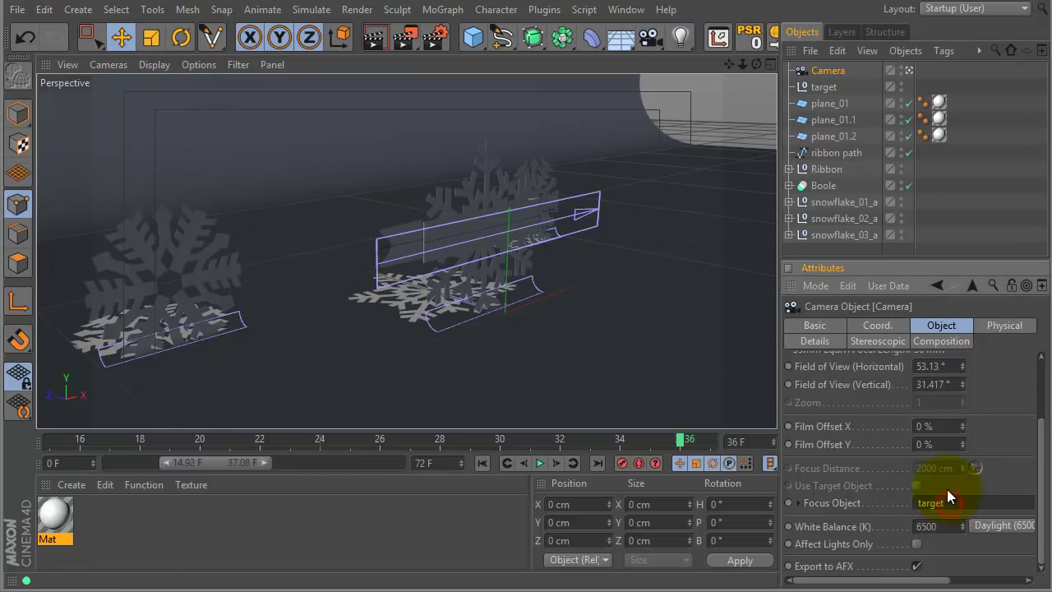
{"action": "left_click_drag", "start_coordinate": [779, 403], "coordinate": [658, 416]}
{"action": "left_click", "coordinate": [1014, 515]}
Add a Target tag to the camera and set the 'target' null as its Target Object
{"action": "left_click", "coordinate": [1023, 530]}
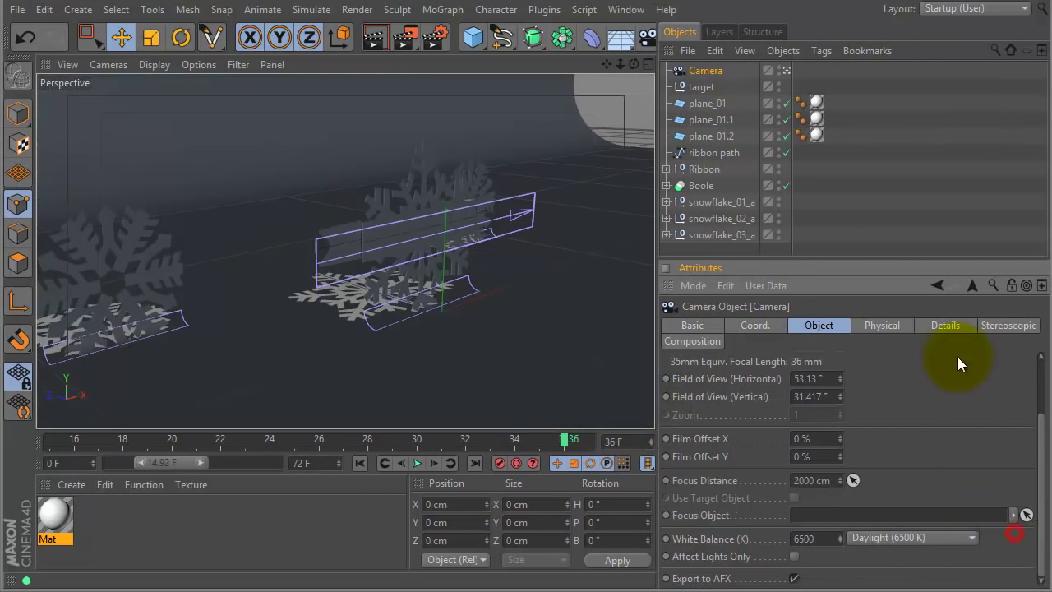
{"action": "right_click", "coordinate": [706, 70]}
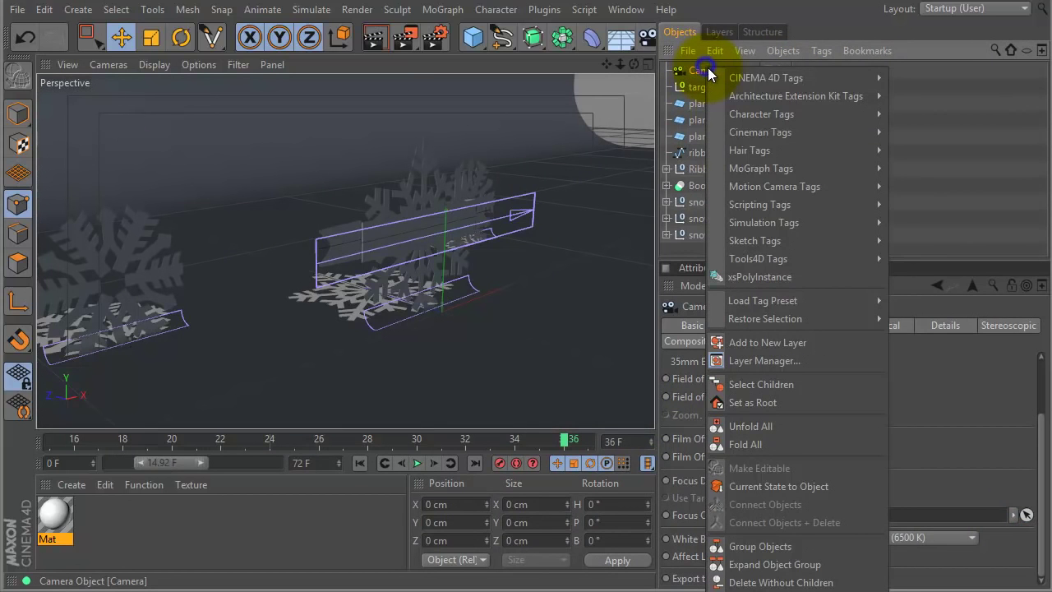
{"action": "mouse_move", "coordinate": [753, 77]}
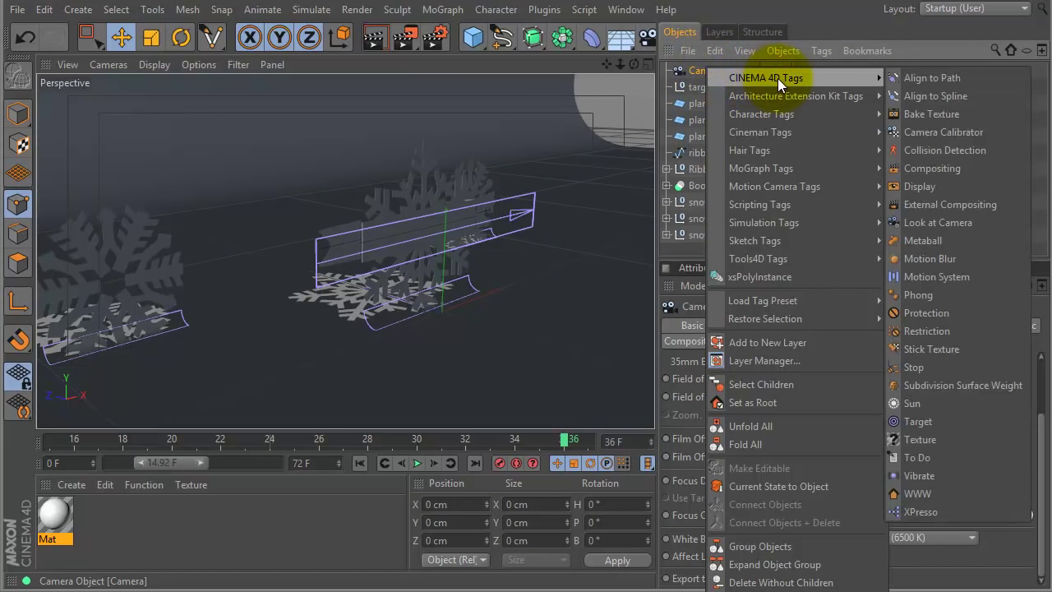
{"action": "left_click", "coordinate": [935, 420]}
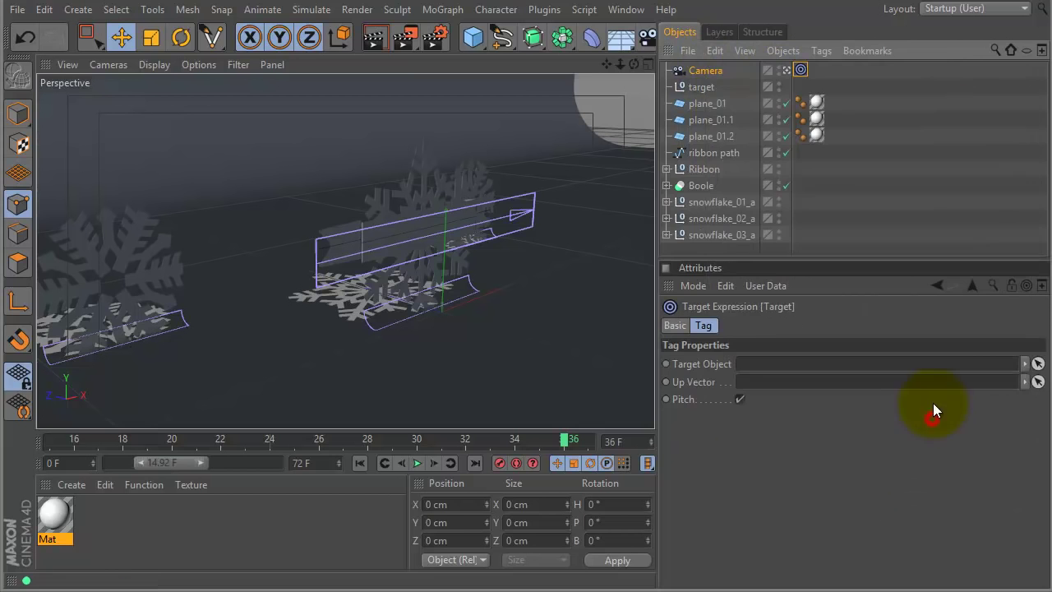
{"action": "left_click_drag", "start_coordinate": [703, 92], "coordinate": [761, 364]}
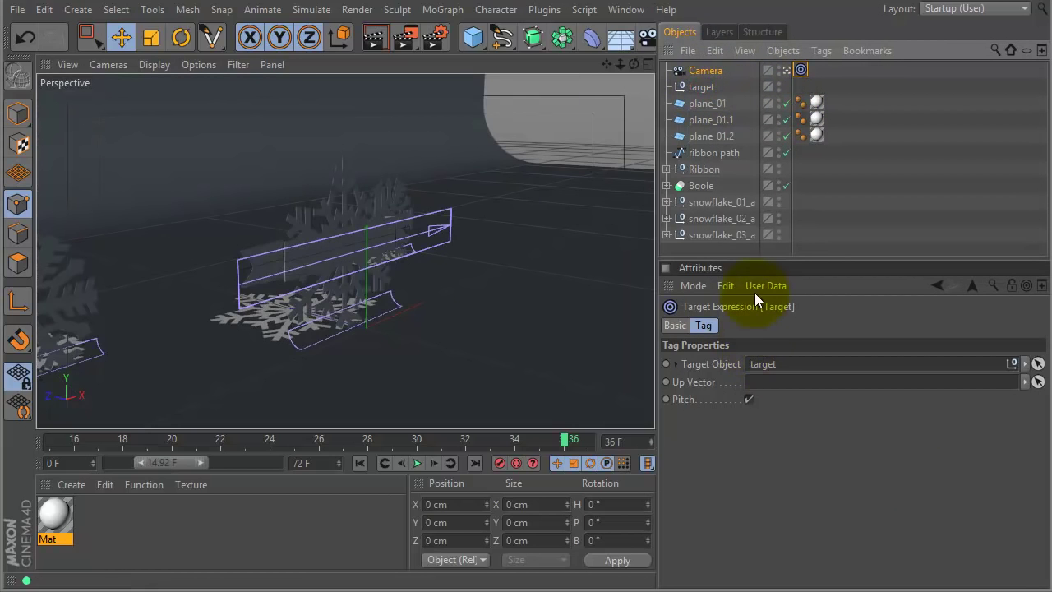
In the four-view layout, move the camera closer to the banner in front of the snowflakes
{"action": "middle_click", "coordinate": [545, 222]}
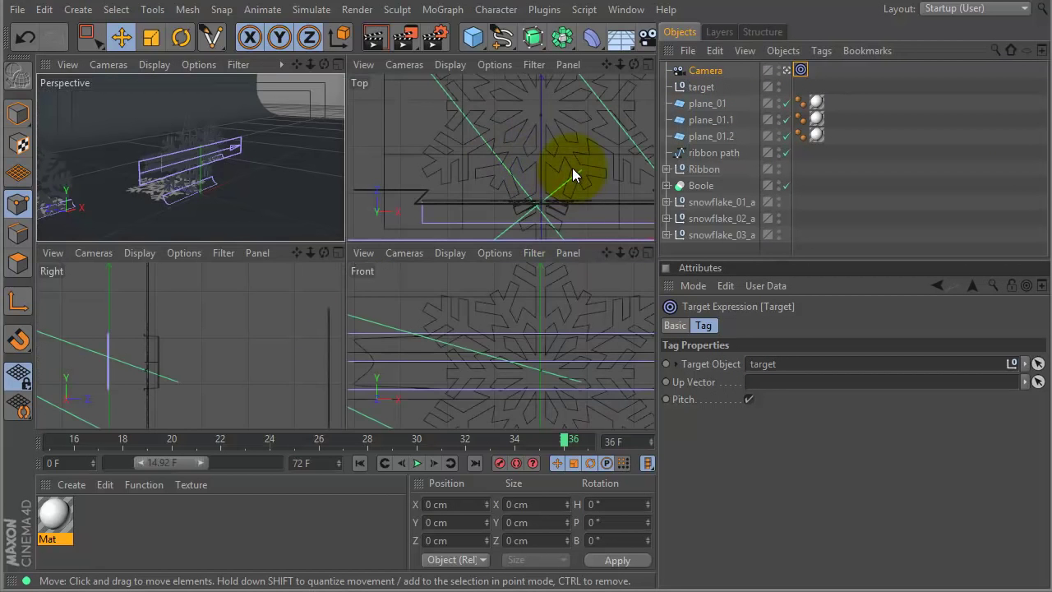
{"action": "scroll", "coordinate": [572, 168], "scroll_direction": "down", "scroll_amount": 5}
{"action": "scroll", "coordinate": [513, 180], "scroll_direction": "down", "scroll_amount": 6}
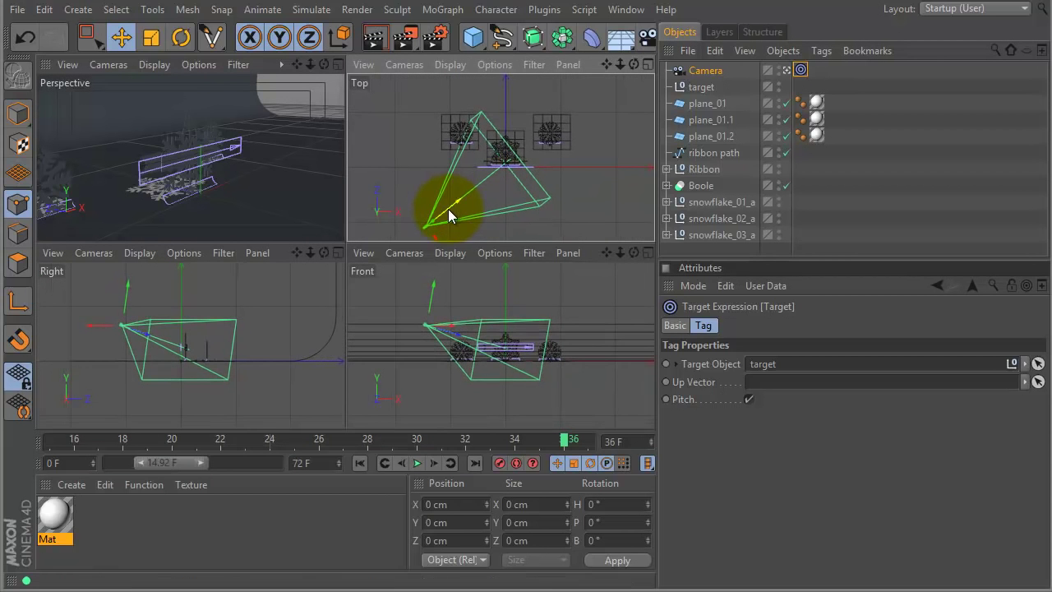
{"action": "left_click_drag", "start_coordinate": [455, 189], "coordinate": [468, 230]}
{"action": "middle_click_drag", "start_coordinate": [469, 232], "coordinate": [483, 206], "text": "alt"}
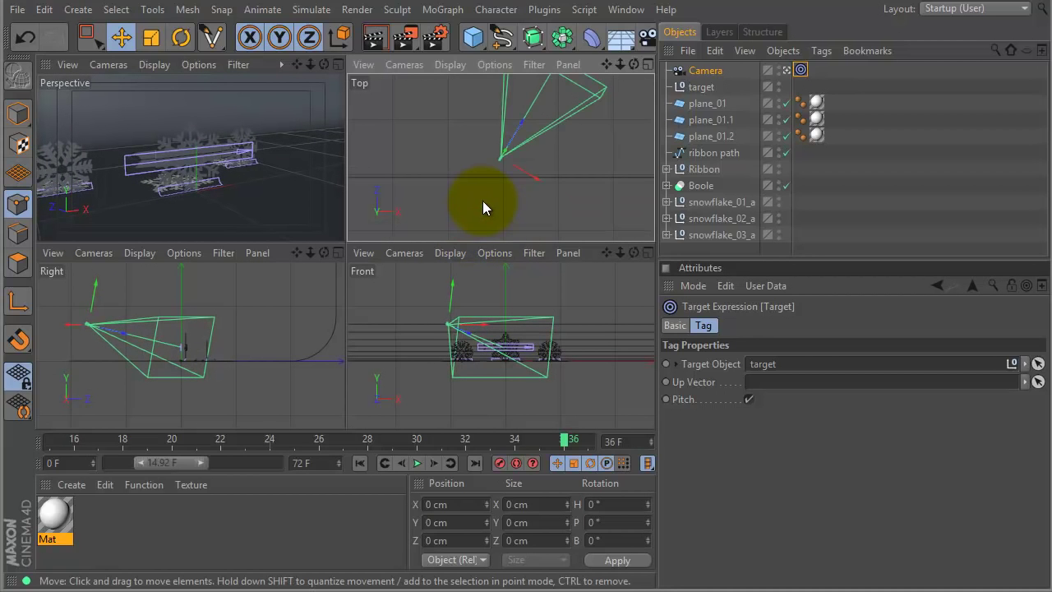
{"action": "left_click", "coordinate": [518, 122]}
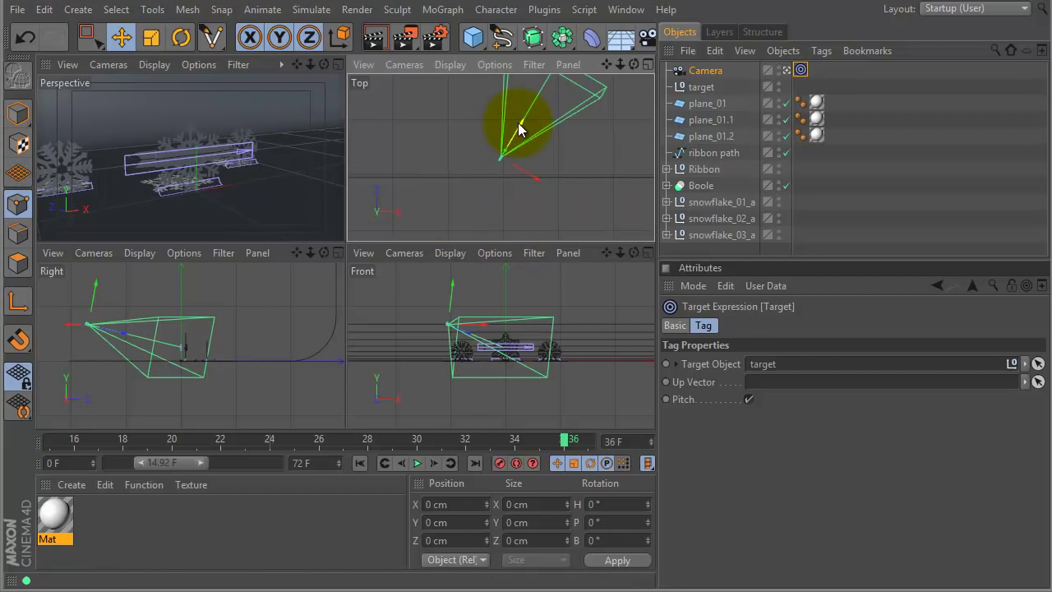
{"action": "key", "text": "ctrl+z"}
{"action": "key", "text": "ctrl+z"}
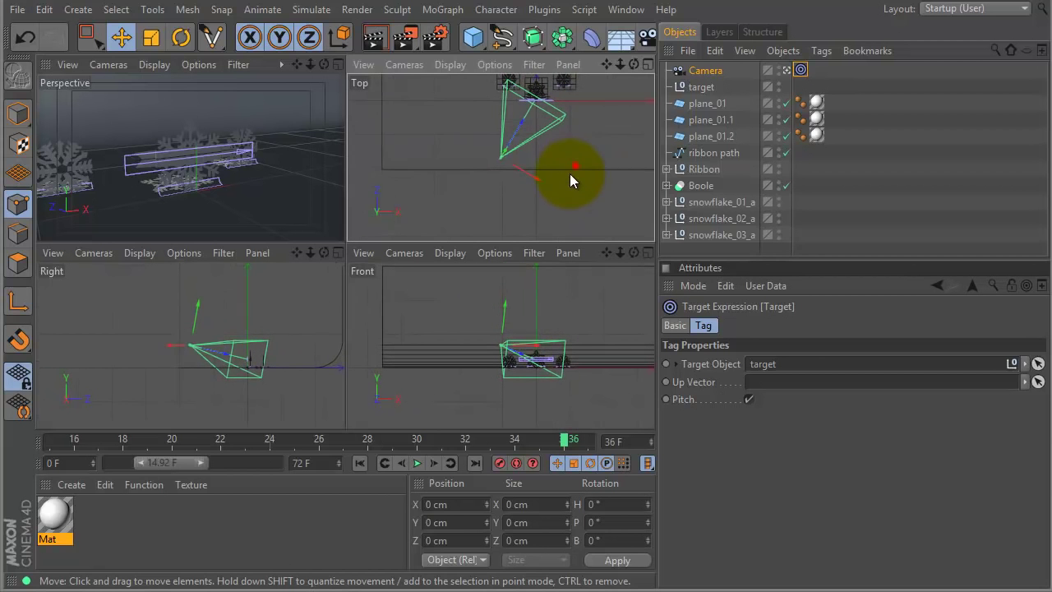
{"action": "mouse_move", "coordinate": [499, 174]}
{"action": "left_mouse_down"}
{"action": "mouse_move", "coordinate": [513, 171]}
{"action": "mouse_move", "coordinate": [526, 189]}
{"action": "mouse_move", "coordinate": [513, 190]}
{"action": "left_mouse_up"}
Extend the visible timeline range to 0–72 F and rewind the playhead to frame 0
{"action": "left_click_drag", "start_coordinate": [137, 463], "coordinate": [84, 463]}
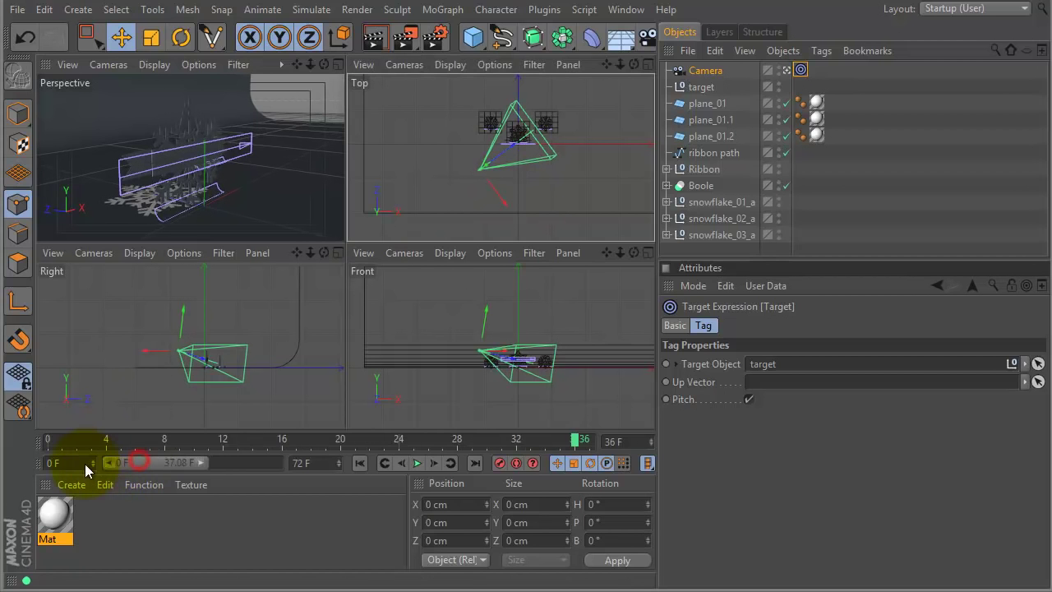
{"action": "left_click_drag", "start_coordinate": [194, 462], "coordinate": [280, 462]}
{"action": "left_click_drag", "start_coordinate": [106, 435], "coordinate": [26, 442]}
Move the camera farther back and lower so it frames all three snowflakes
{"action": "left_click_drag", "start_coordinate": [502, 201], "coordinate": [461, 164]}
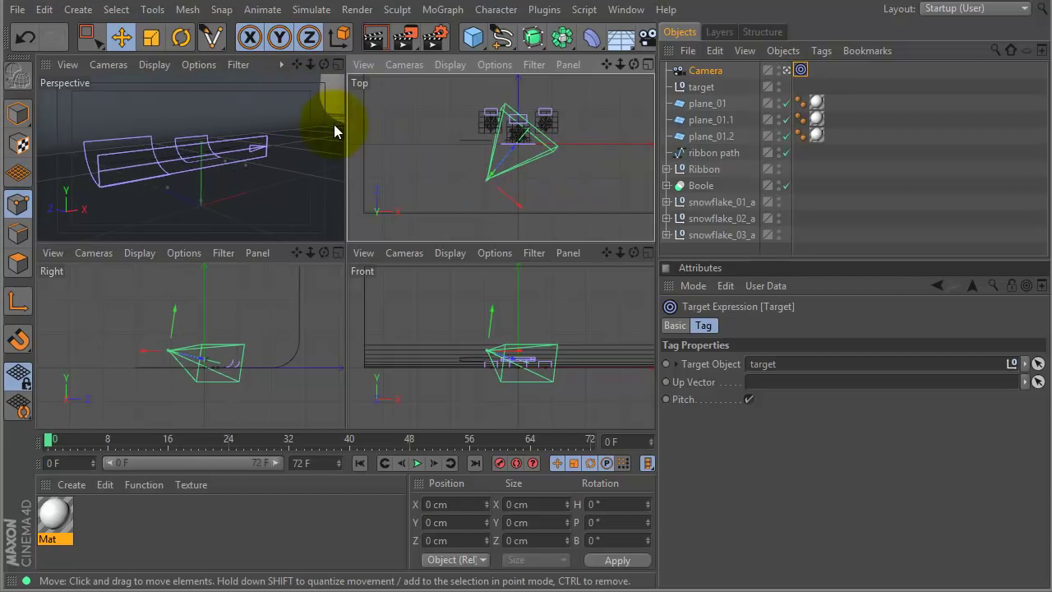
{"action": "left_click_drag", "start_coordinate": [507, 153], "coordinate": [520, 142]}
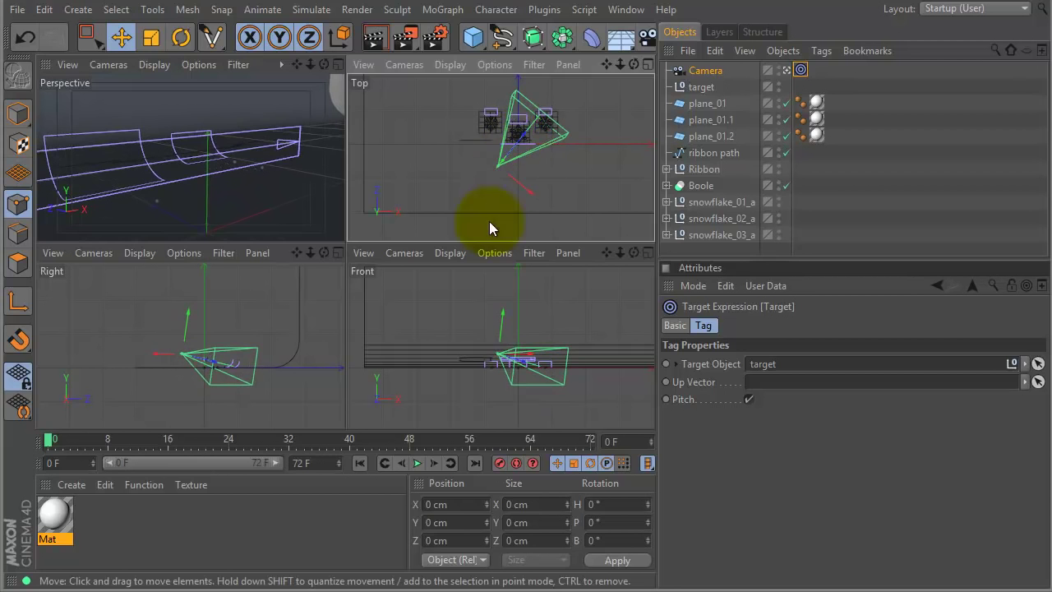
{"action": "mouse_move", "coordinate": [503, 312]}
{"action": "left_mouse_down"}
{"action": "mouse_move", "coordinate": [505, 323]}
{"action": "mouse_move", "coordinate": [504, 302]}
{"action": "left_mouse_up"}
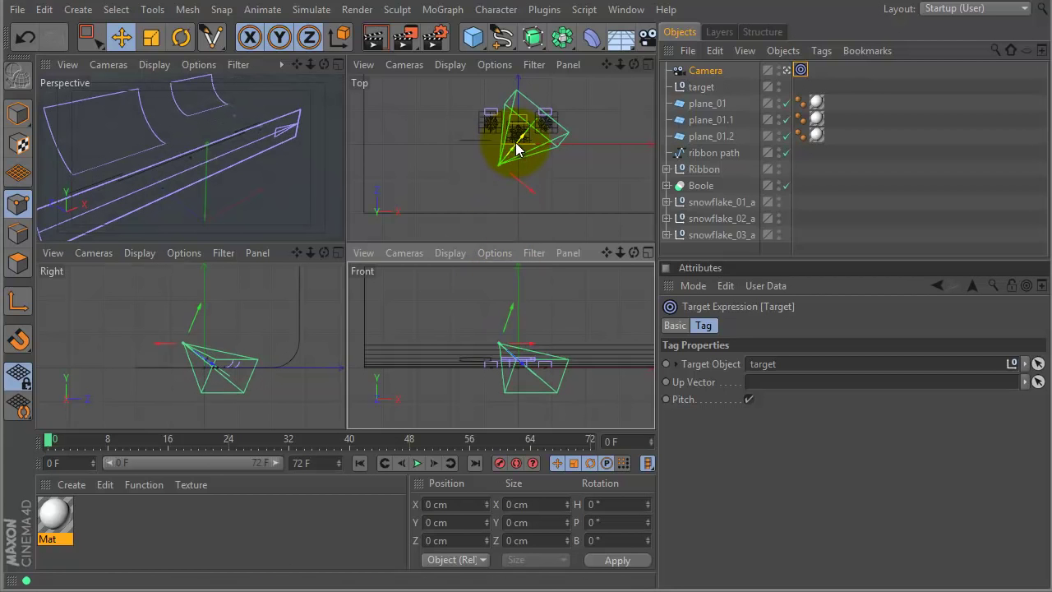
{"action": "left_click", "coordinate": [557, 206]}
{"action": "left_click_drag", "start_coordinate": [569, 201], "coordinate": [485, 164]}
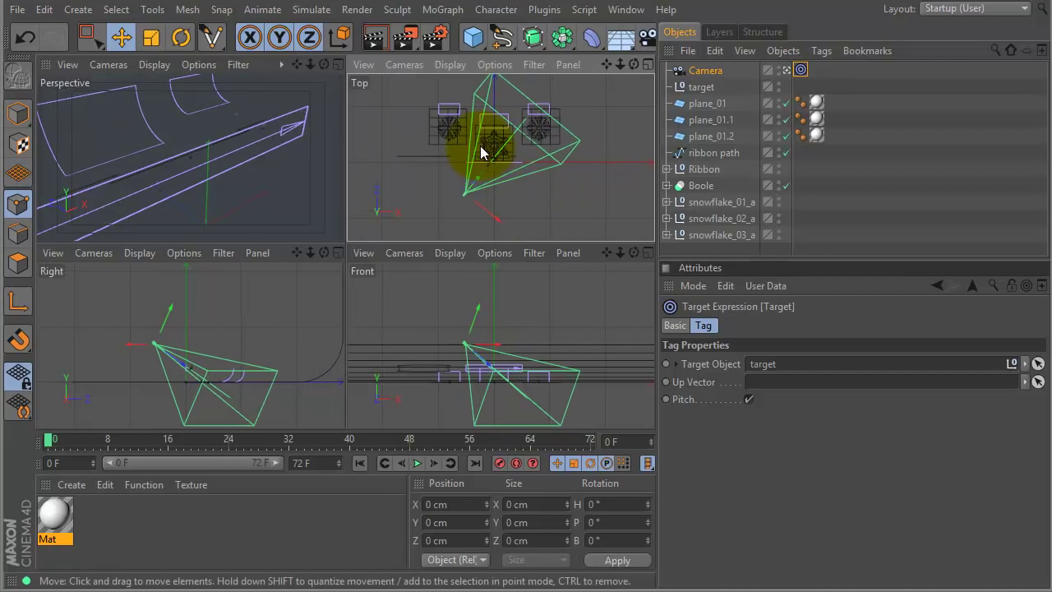
Keyframe the camera's P.X, P.Y and P.Z coordinates at frame 0
{"action": "left_click", "coordinate": [700, 70]}
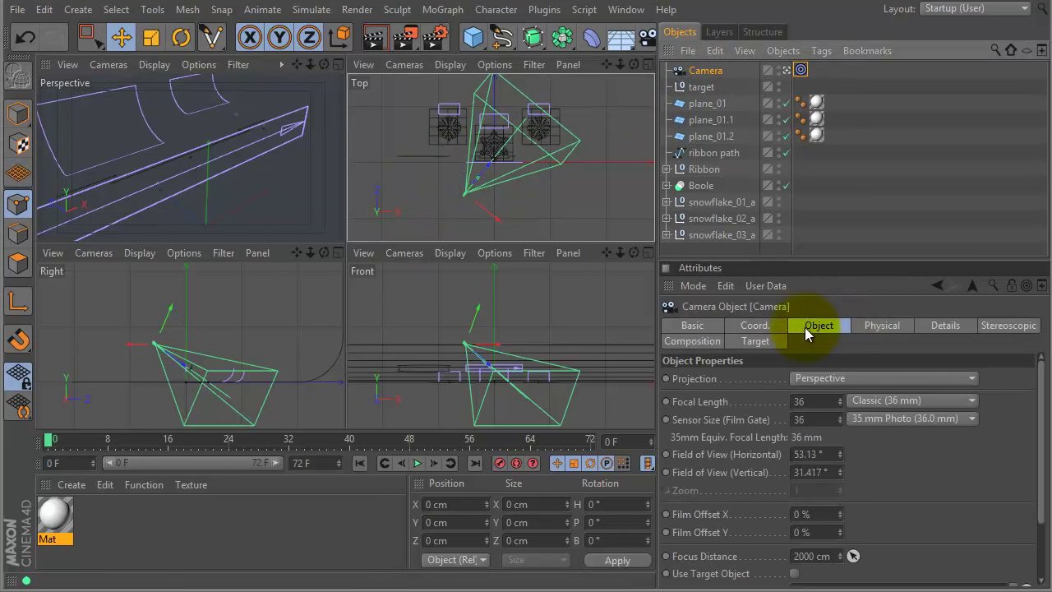
{"action": "left_click", "coordinate": [755, 325]}
{"action": "left_click", "coordinate": [666, 380]}
{"action": "left_click", "coordinate": [666, 397]}
{"action": "left_click", "coordinate": [666, 416]}
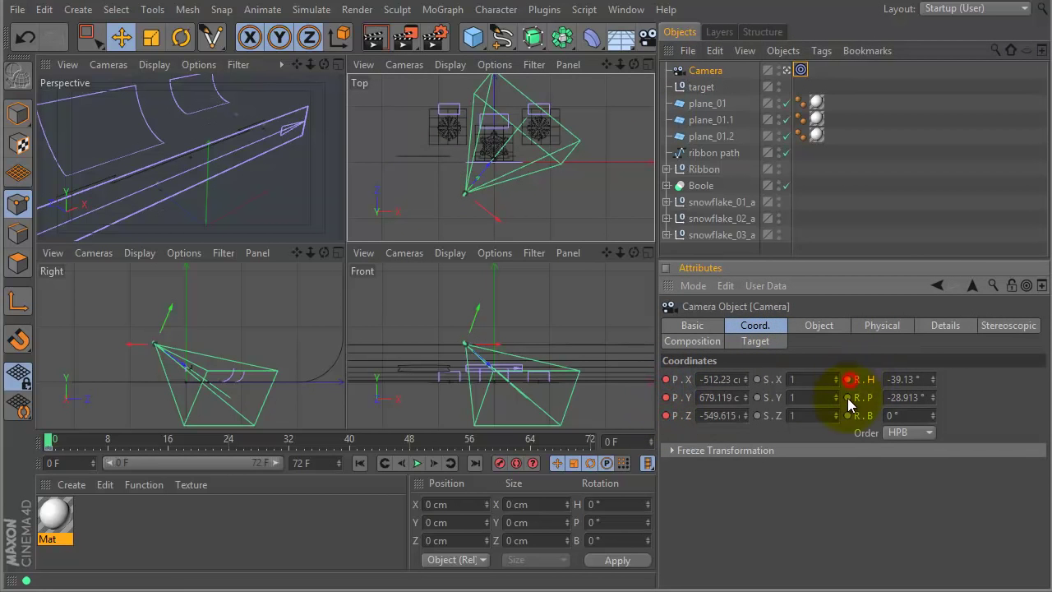
At frame 48, move the camera to Z -2064.674 cm, 615.654 cm high, pitched -10.172°
{"action": "left_click_drag", "start_coordinate": [51, 442], "coordinate": [265, 437]}
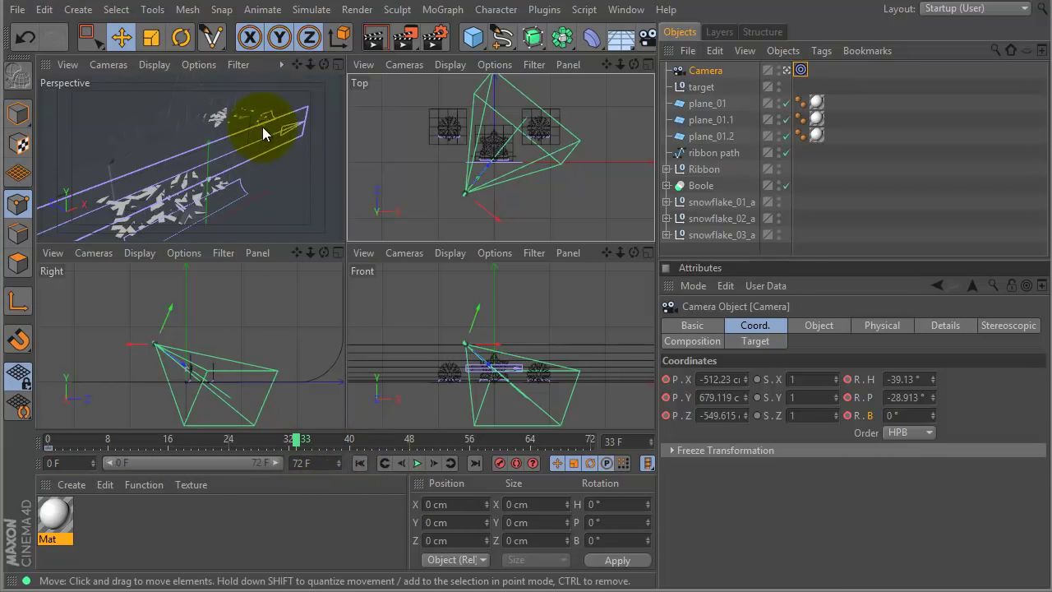
{"action": "left_click_drag", "start_coordinate": [300, 444], "coordinate": [409, 447]}
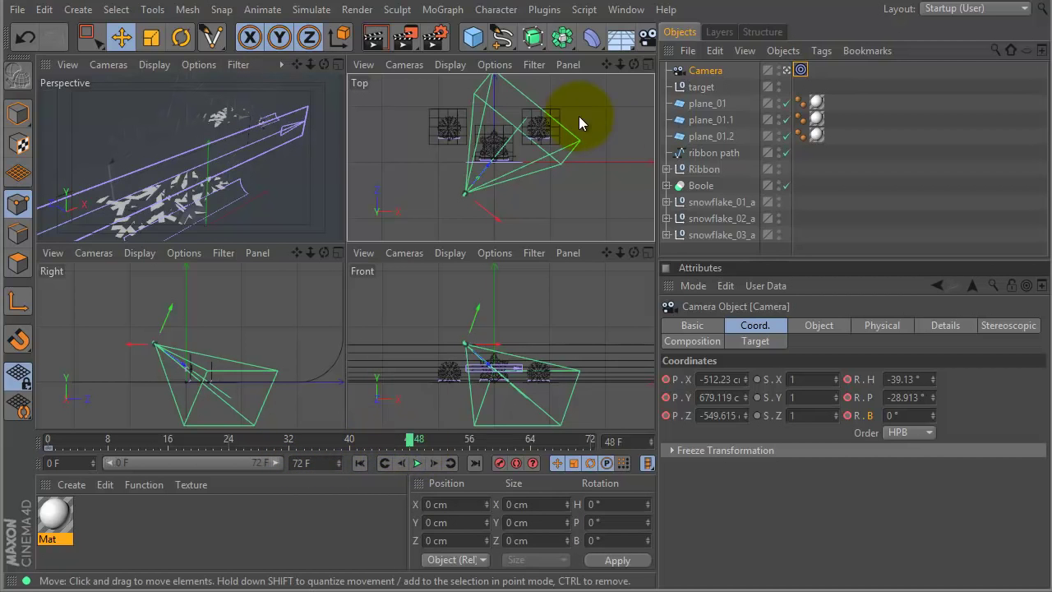
{"action": "left_click_drag", "start_coordinate": [501, 221], "coordinate": [545, 219]}
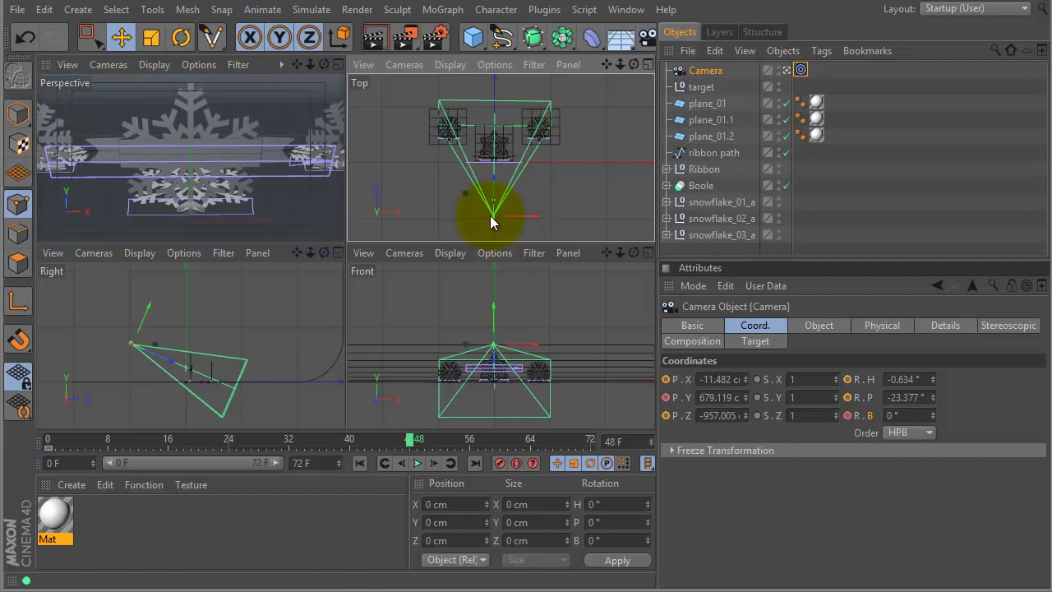
{"action": "key", "text": "h"}
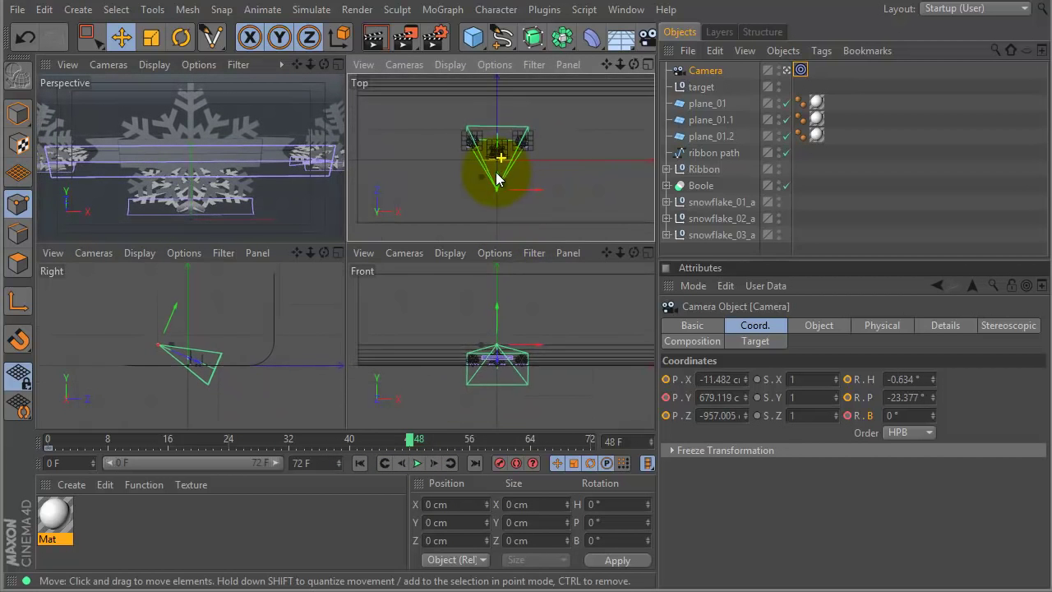
{"action": "left_click_drag", "start_coordinate": [496, 156], "coordinate": [494, 204]}
{"action": "mouse_move", "coordinate": [497, 292]}
{"action": "left_mouse_down"}
{"action": "mouse_move", "coordinate": [499, 324]}
{"action": "mouse_move", "coordinate": [501, 308]}
{"action": "left_mouse_up"}
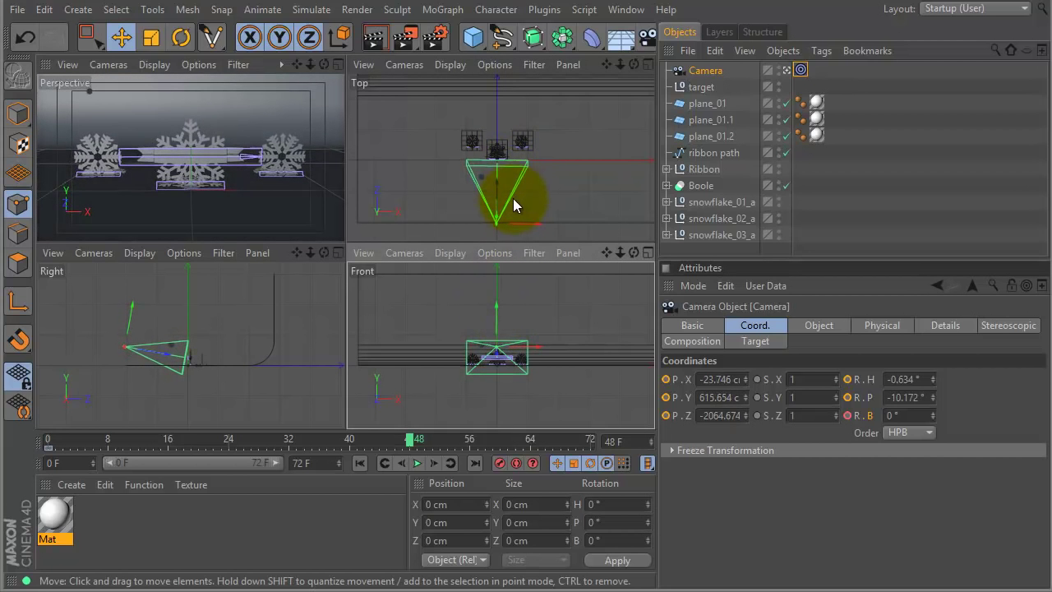
Keyframe the camera's P.X, P.Y and P.Z at frame 48 and scrub to preview the move
{"action": "left_click", "coordinate": [665, 379]}
{"action": "left_click", "coordinate": [666, 397]}
{"action": "left_click", "coordinate": [666, 415]}
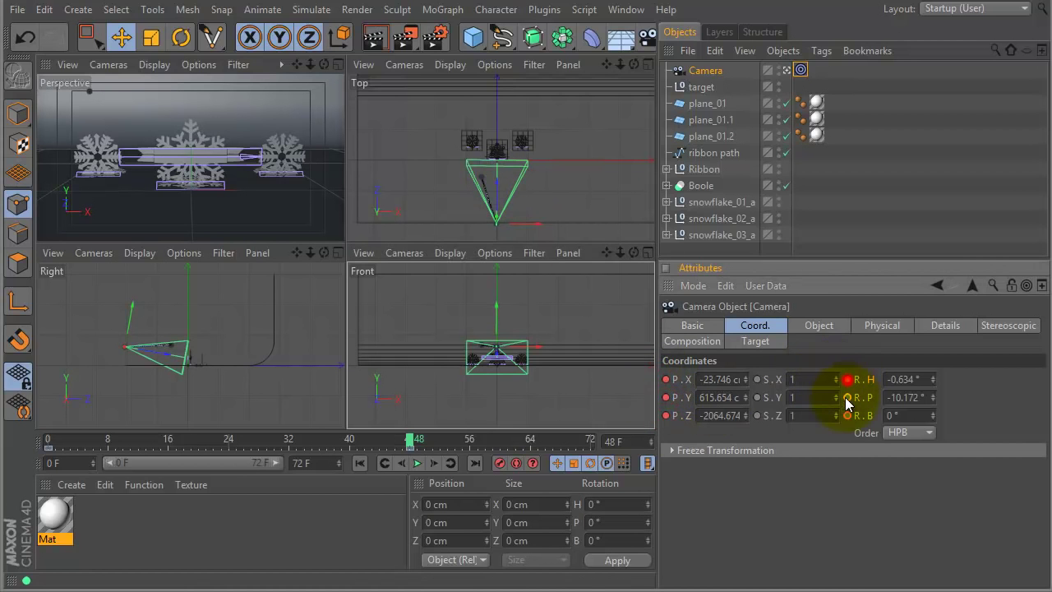
{"action": "left_click_drag", "start_coordinate": [410, 440], "coordinate": [284, 440]}
{"action": "left_click_drag", "start_coordinate": [308, 404], "coordinate": [410, 401]}
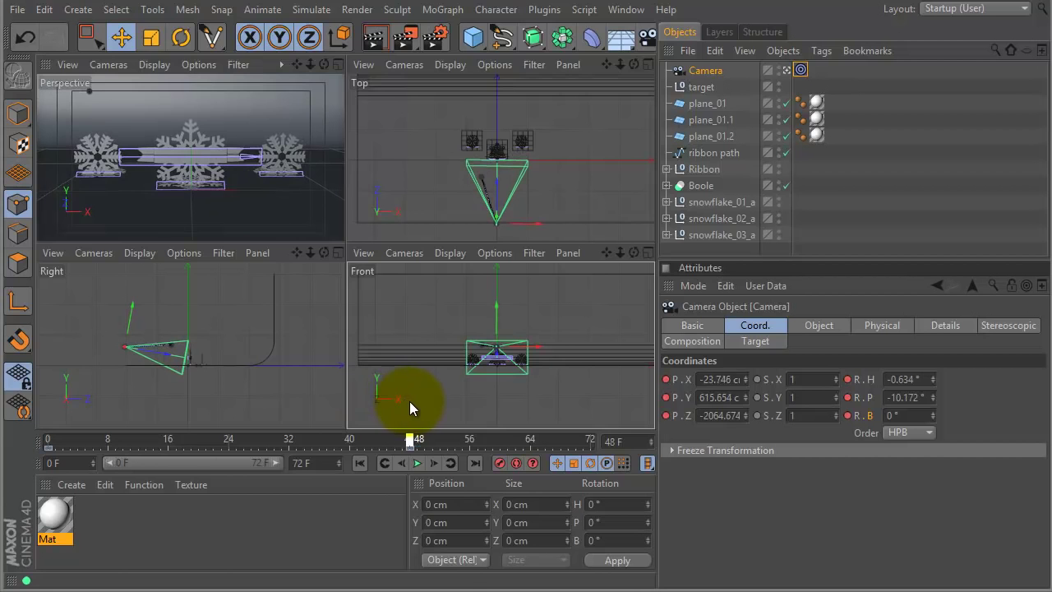
Maximize the Perspective view, set the end frame to 56, and play the animation
{"action": "key", "text": "F1"}
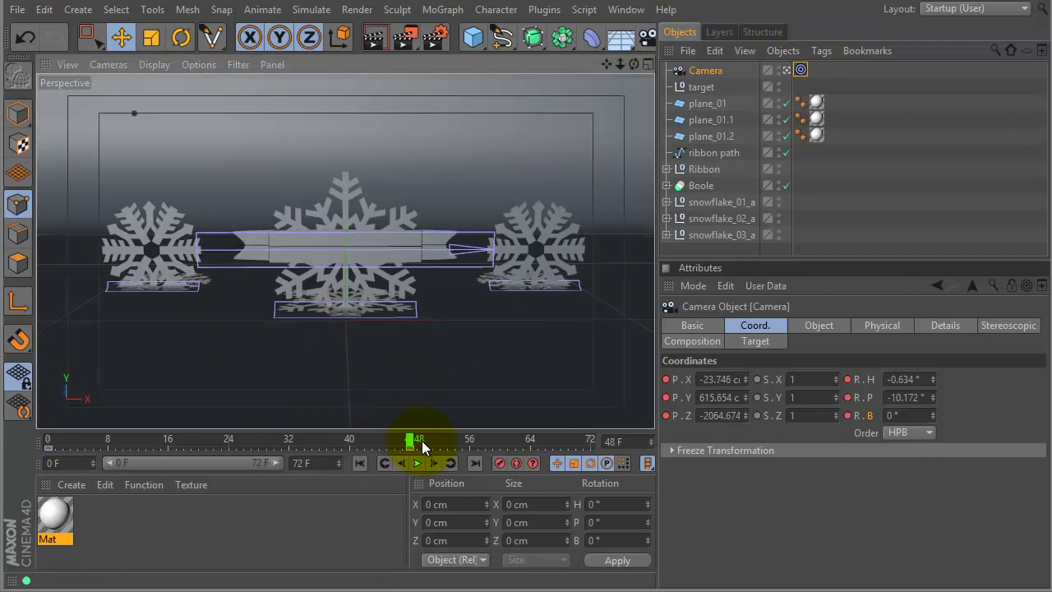
{"action": "left_click_drag", "start_coordinate": [487, 440], "coordinate": [470, 441]}
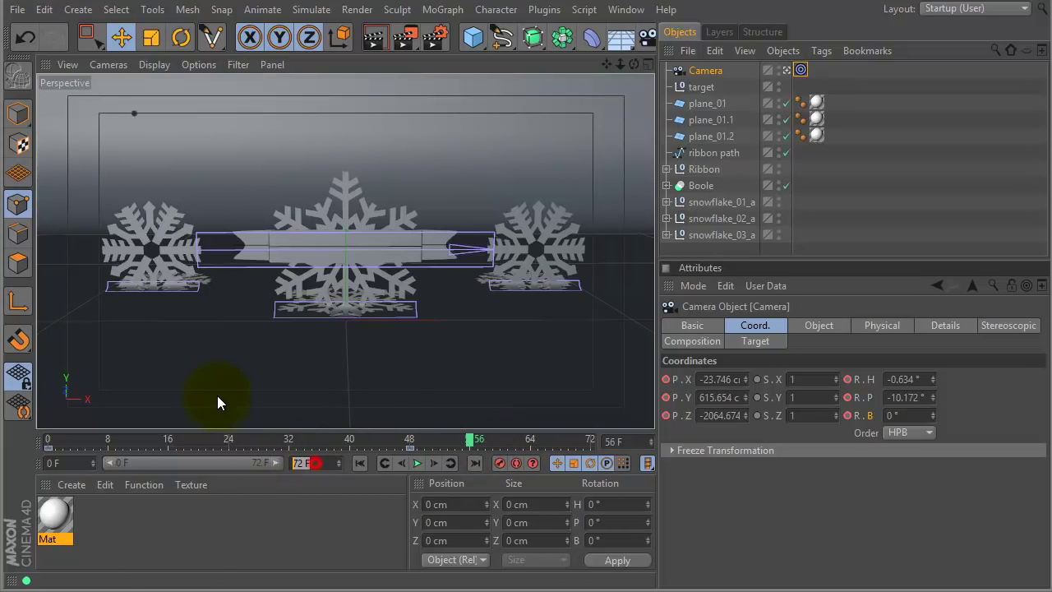
{"action": "type", "text": "56"}
{"action": "key", "text": "Return"}
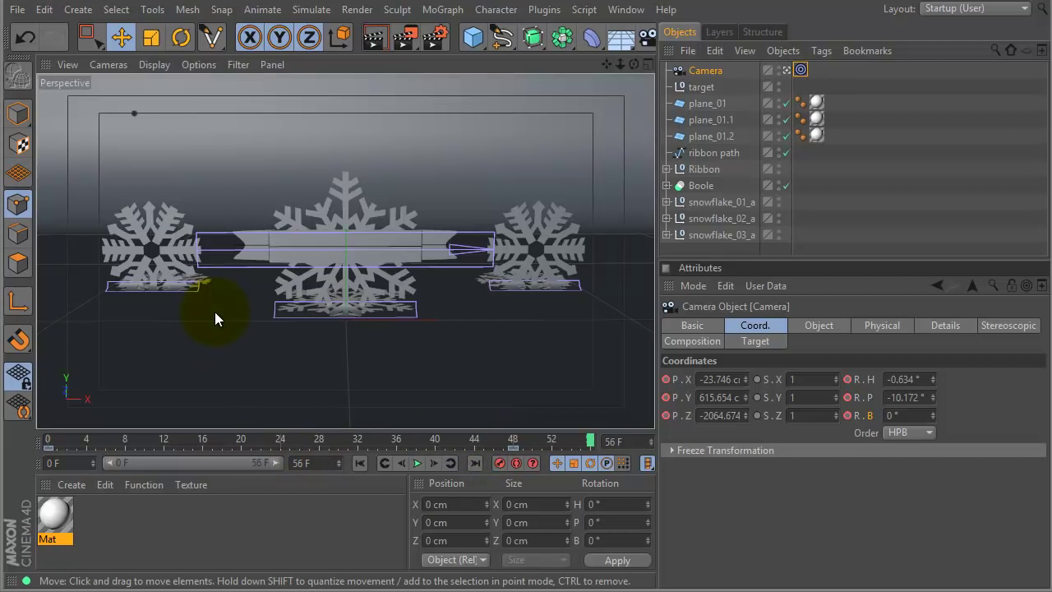
{"action": "key", "text": "F8"}
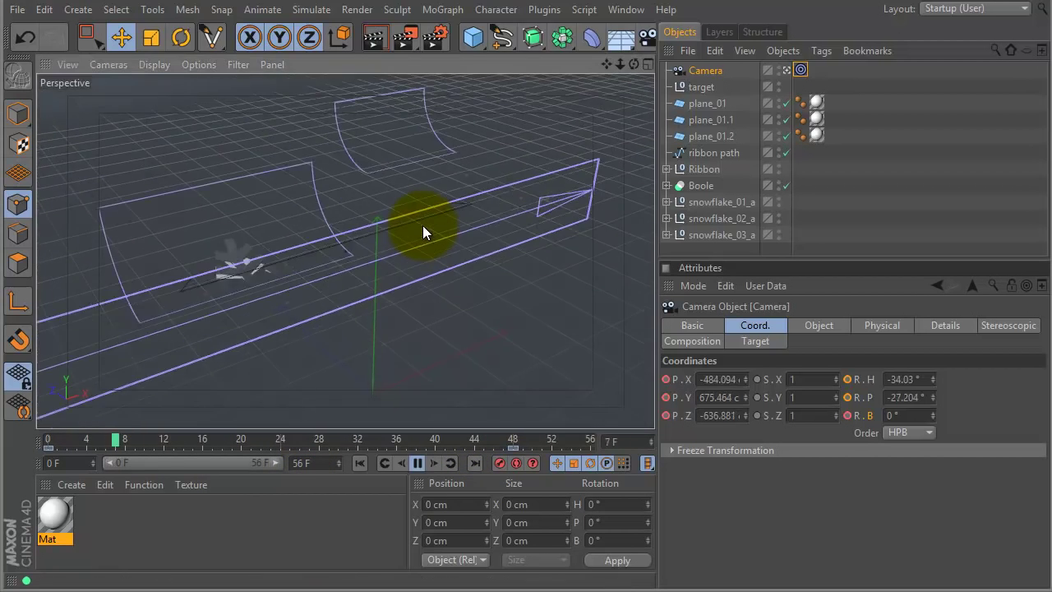
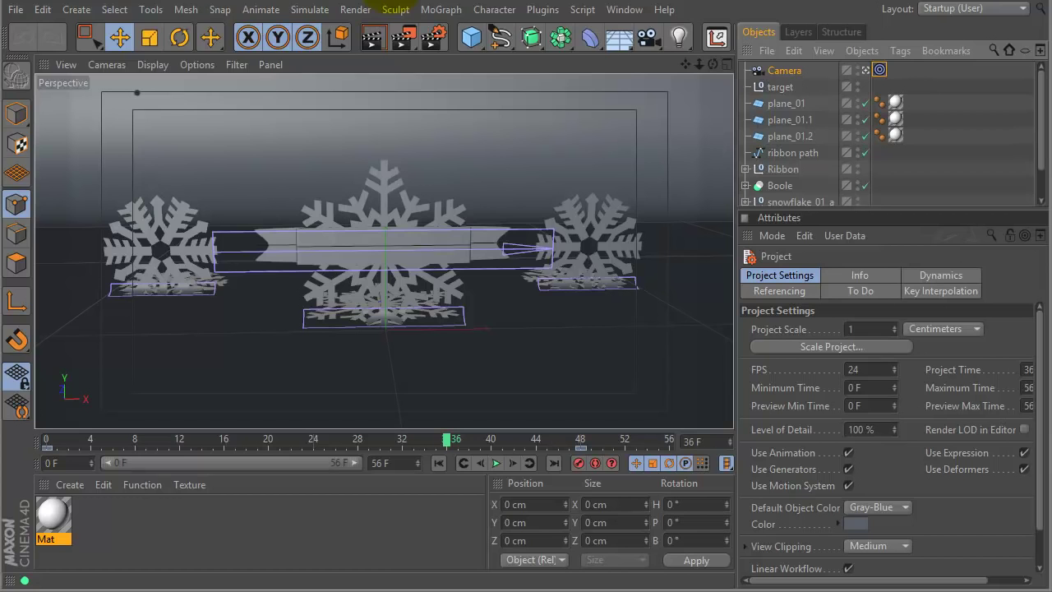
Load The Illuminati rig from the MMG Illuminati preset library into the snowflake scene
{"action": "key", "text": "shift+r"}
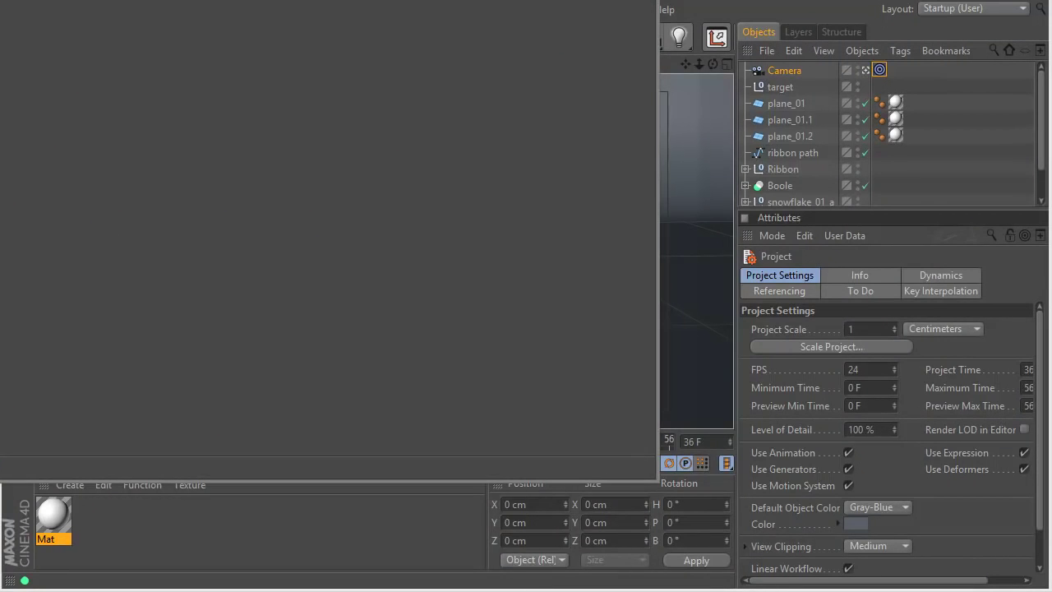
{"action": "left_click", "coordinate": [466, 205]}
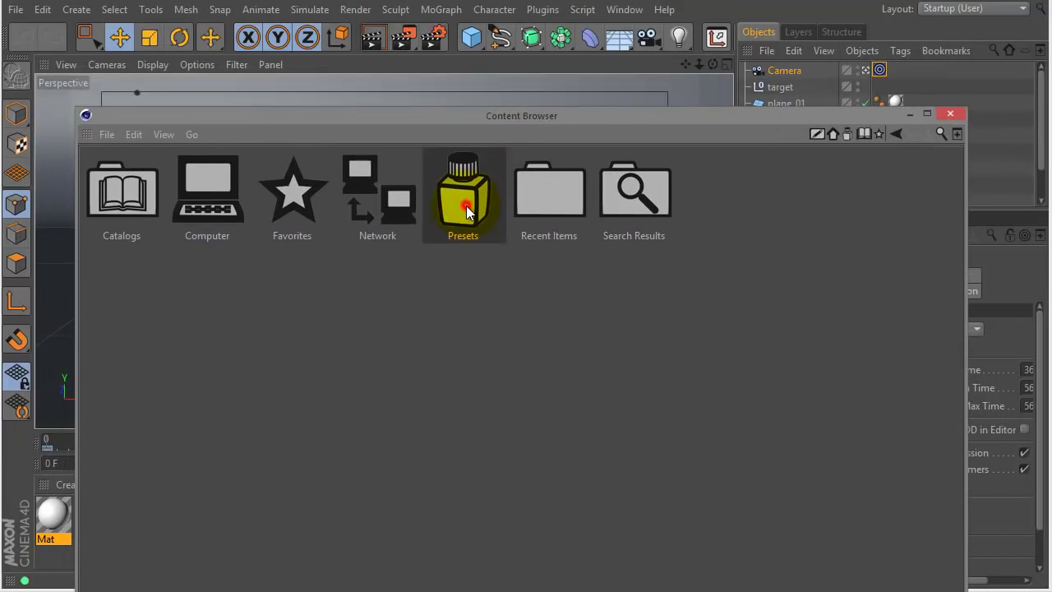
{"action": "left_click", "coordinate": [466, 207]}
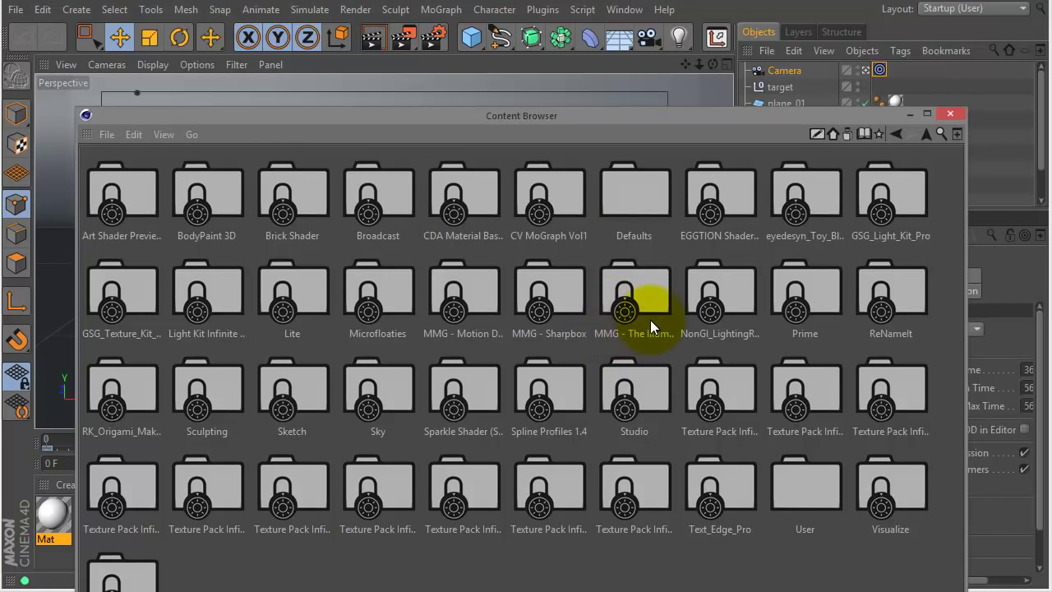
{"action": "double_click", "coordinate": [643, 296]}
{"action": "double_click", "coordinate": [125, 190]}
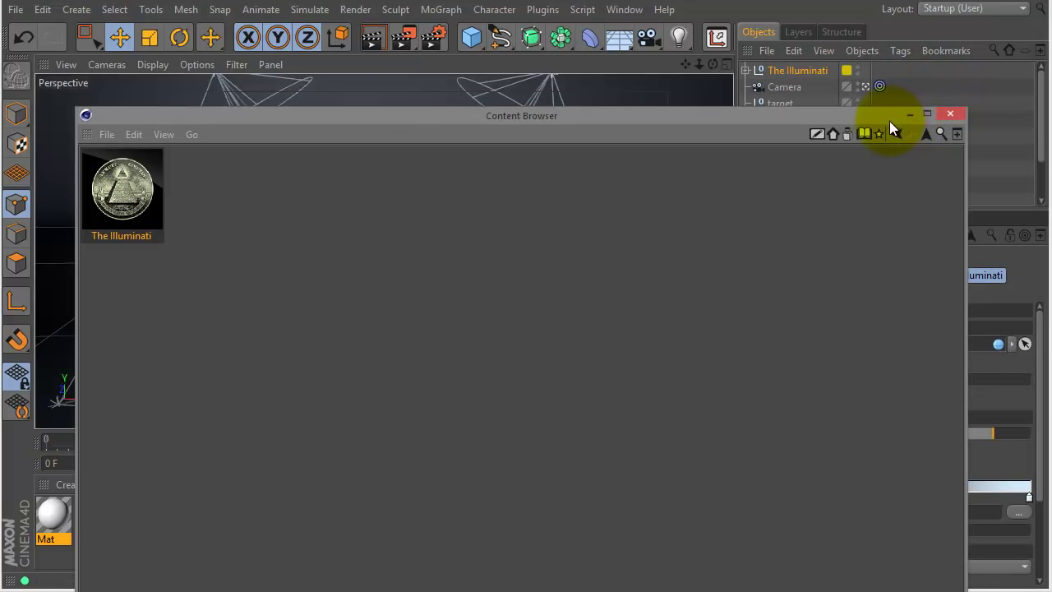
Enlarge The Illuminati rig's radius to 2359.1 cm and raise it higher above the scene
{"action": "left_click", "coordinate": [913, 116]}
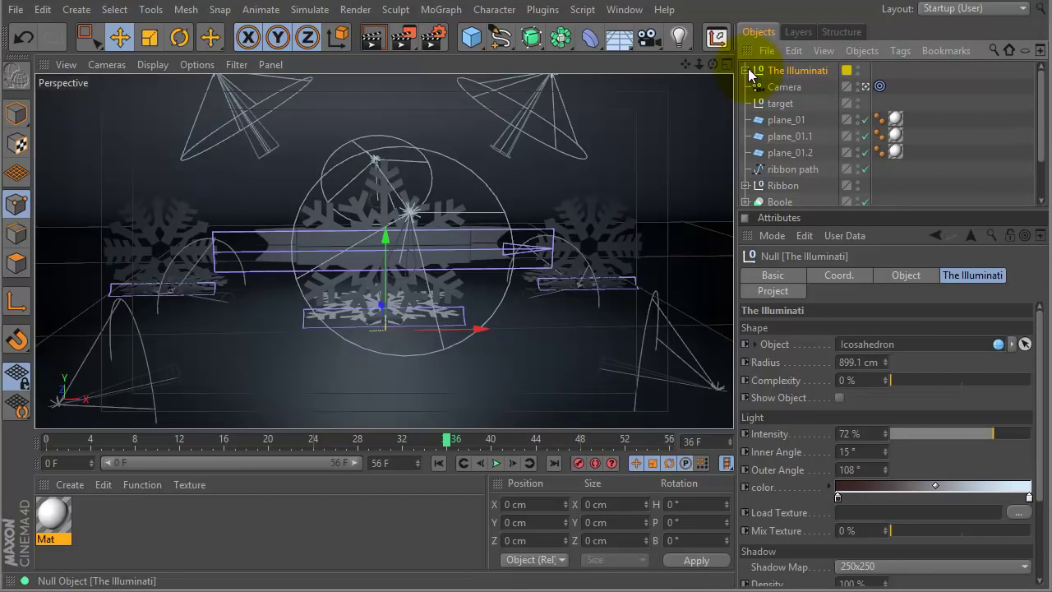
{"action": "scroll", "coordinate": [1033, 353], "scroll_direction": "down", "scroll_amount": 1}
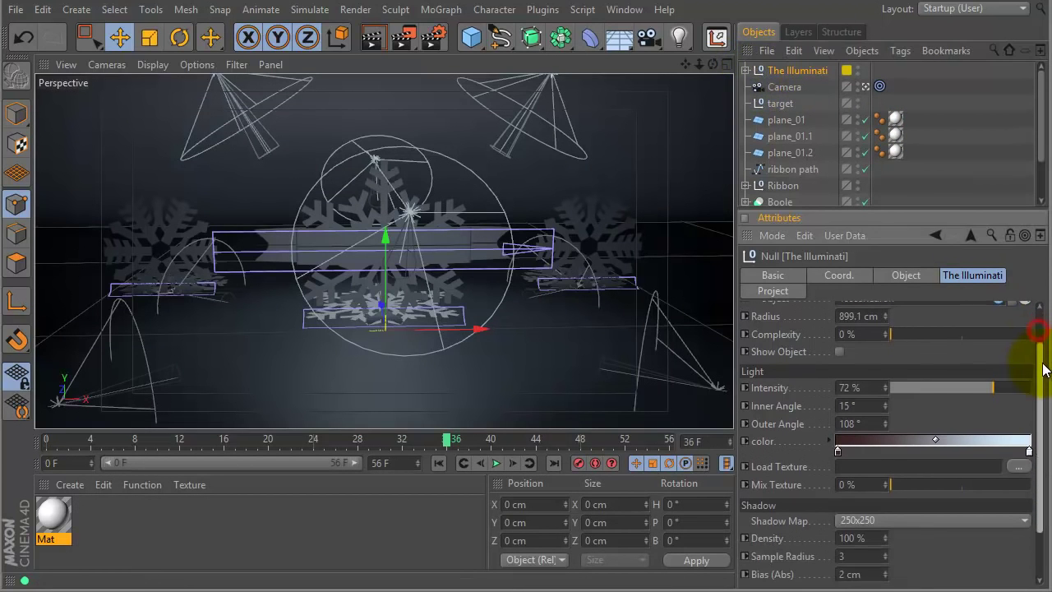
{"action": "scroll", "coordinate": [1019, 328], "scroll_direction": "up", "scroll_amount": 1}
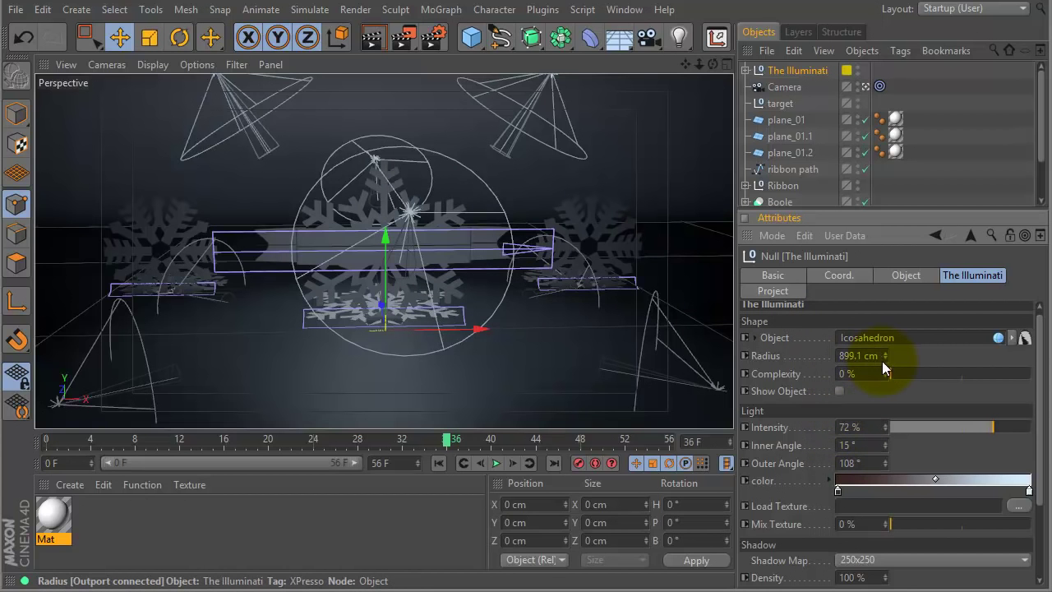
{"action": "left_click_drag", "start_coordinate": [886, 358], "coordinate": [892, 282]}
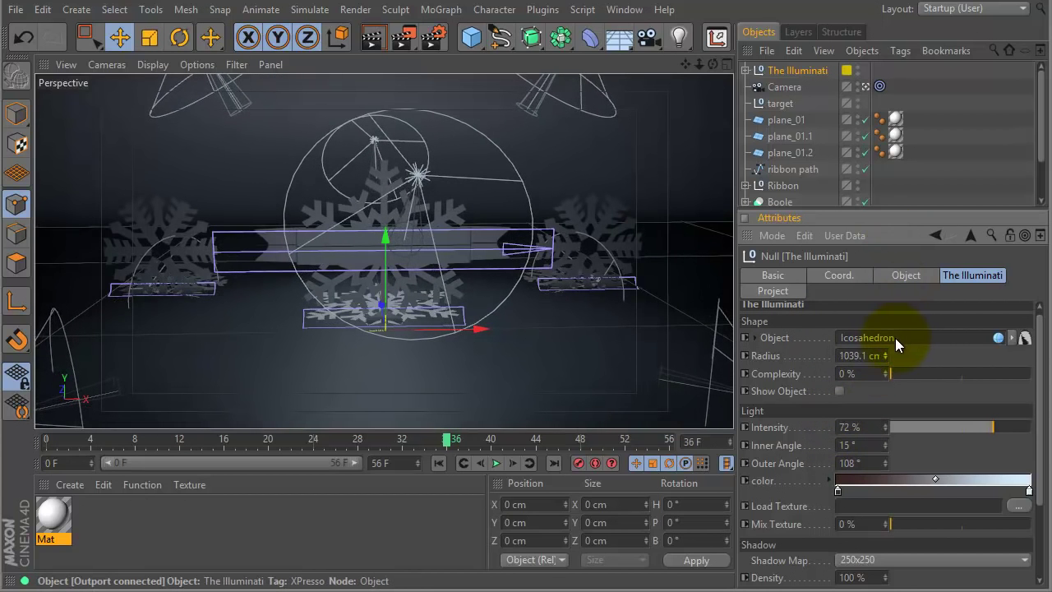
{"action": "left_click_drag", "start_coordinate": [888, 356], "coordinate": [873, 236]}
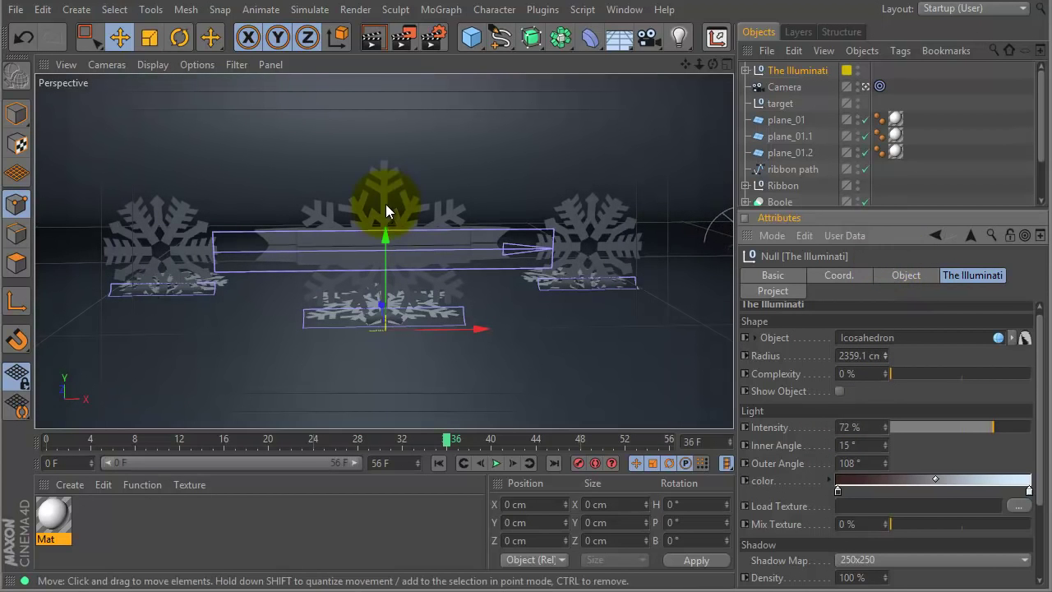
{"action": "left_click_drag", "start_coordinate": [386, 237], "coordinate": [382, 150]}
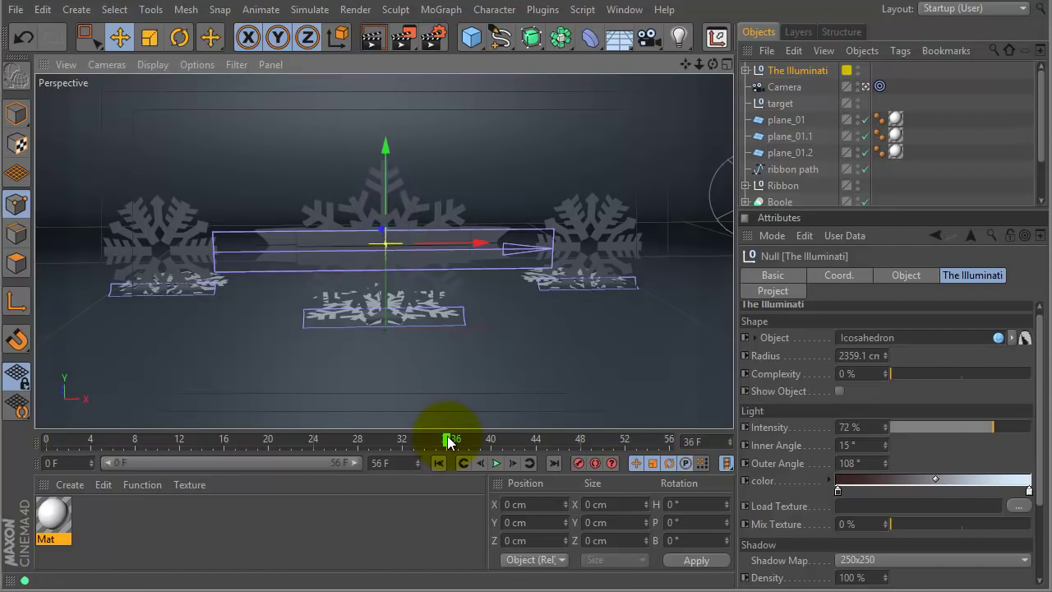
At frame 56, set the rig's shadow map to 750x750 and render a preview
{"action": "left_click_drag", "start_coordinate": [461, 443], "coordinate": [669, 441]}
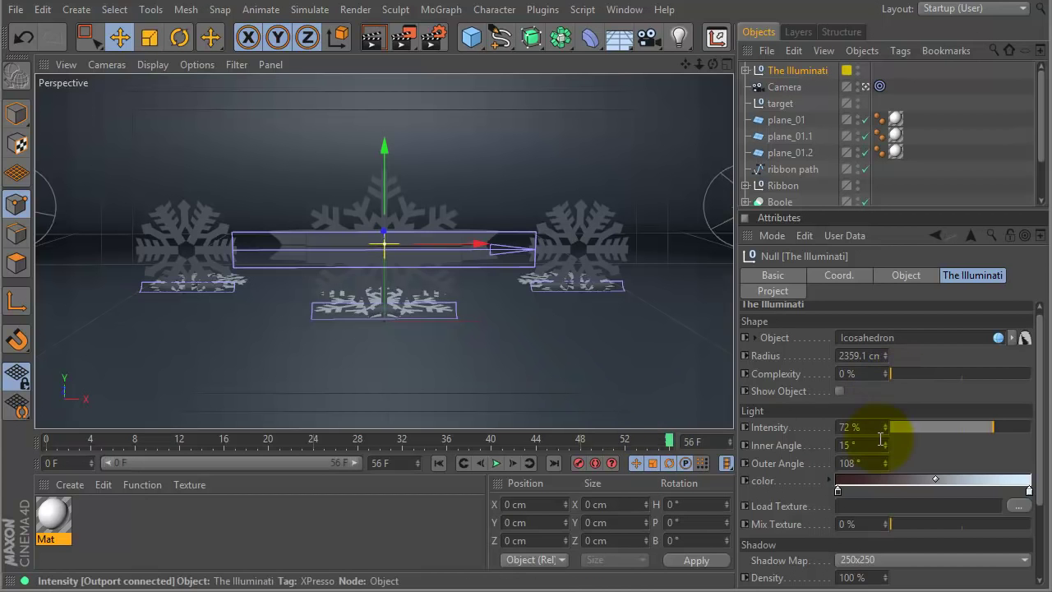
{"action": "left_click_drag", "start_coordinate": [1038, 405], "coordinate": [1049, 498]}
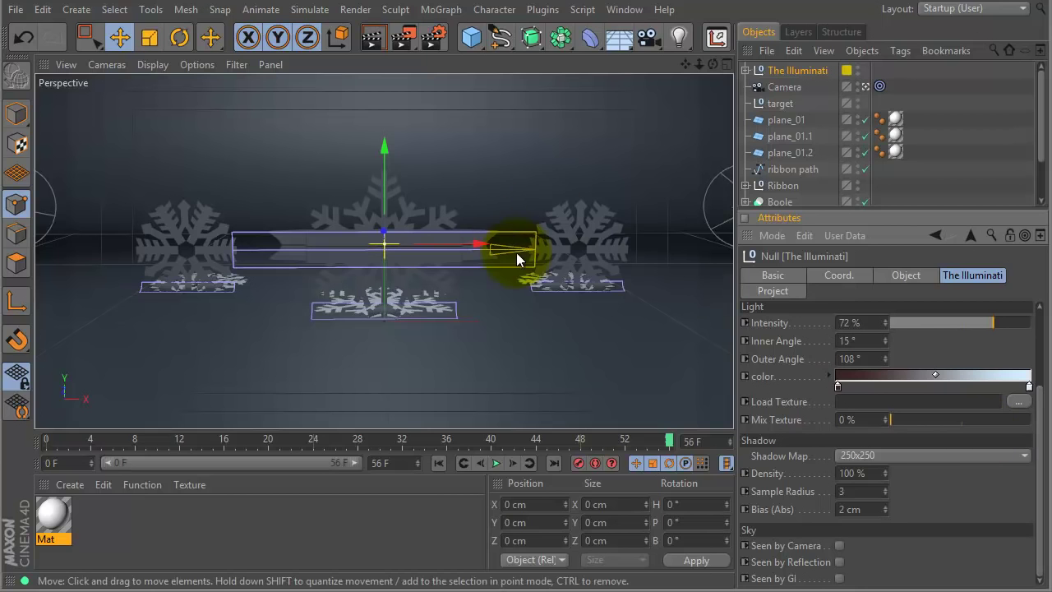
{"action": "left_click", "coordinate": [860, 454]}
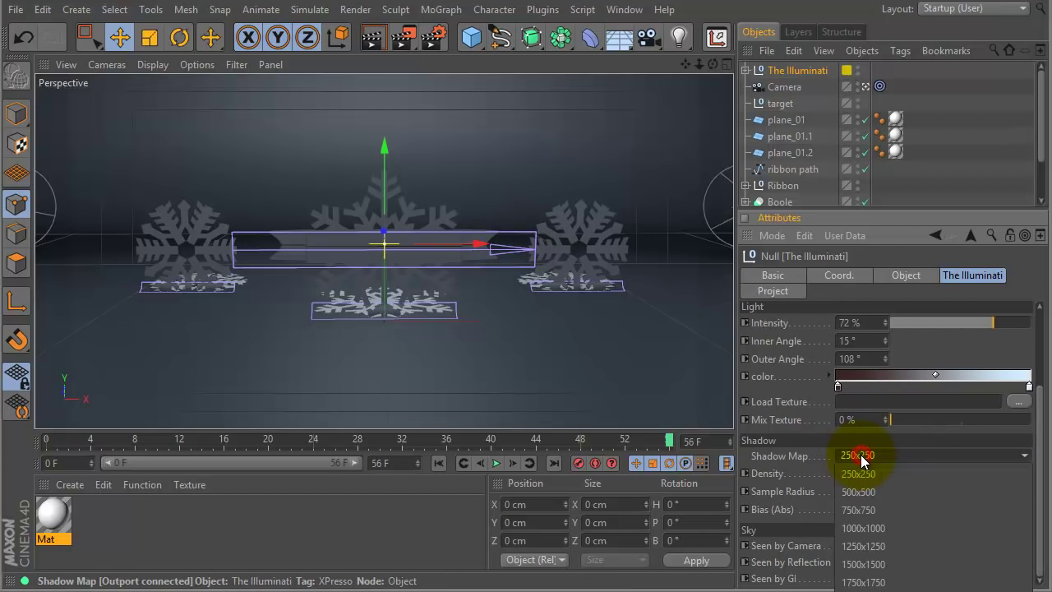
{"action": "left_click", "coordinate": [880, 511]}
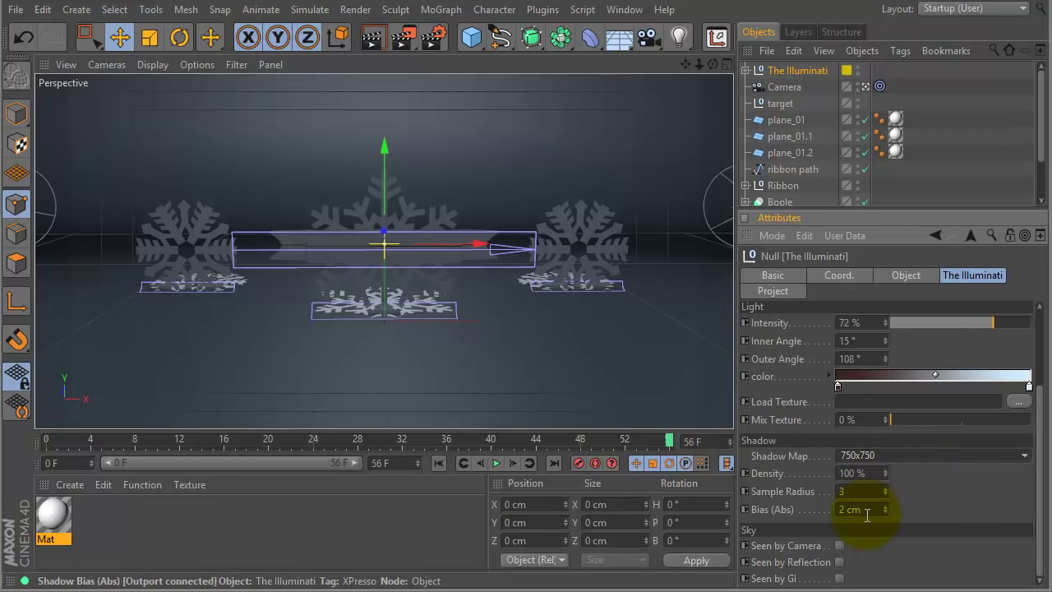
{"action": "key", "text": "ctrl+r"}
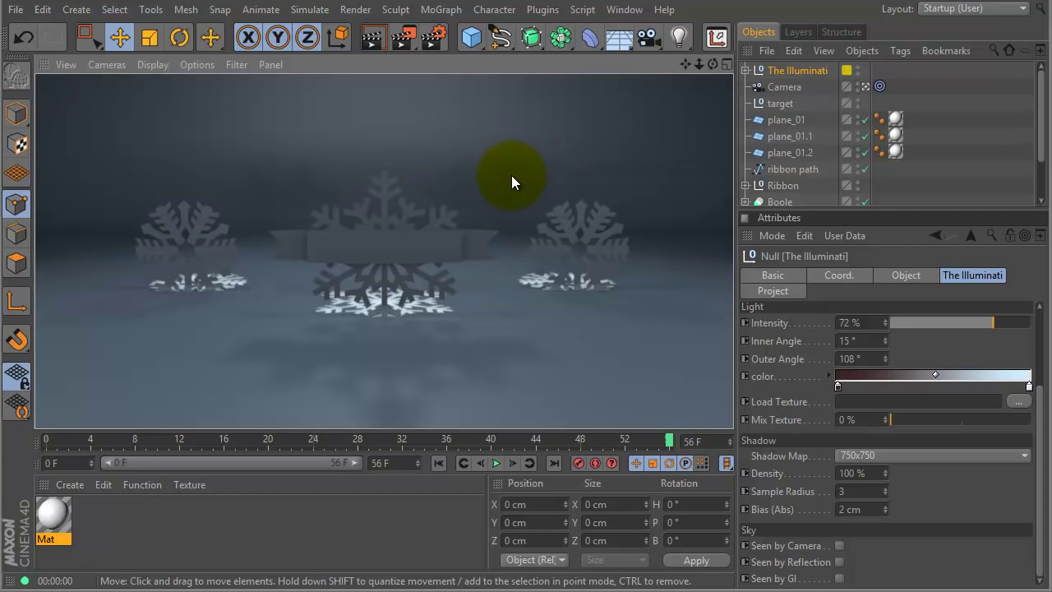
Add Ambient Occlusion and Global Illumination effects in the render settings
{"action": "left_click", "coordinate": [434, 38]}
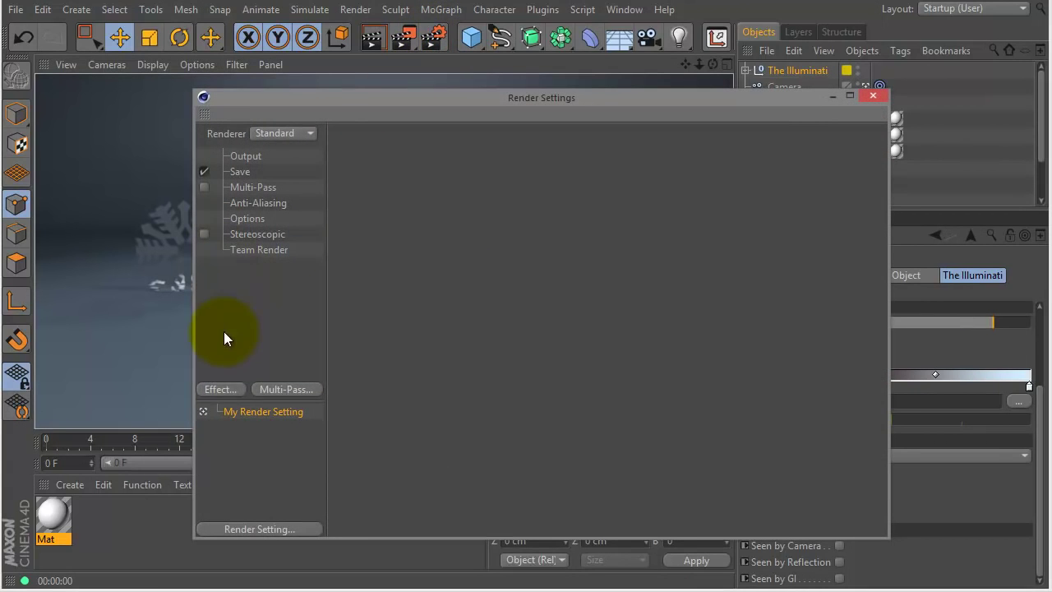
{"action": "left_click", "coordinate": [220, 388]}
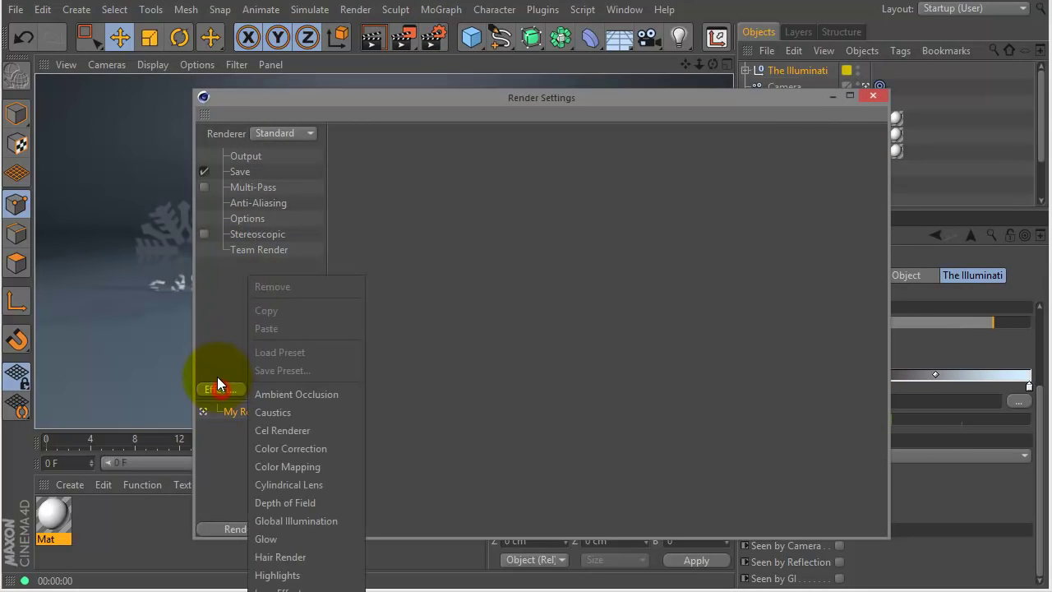
{"action": "left_click", "coordinate": [277, 394]}
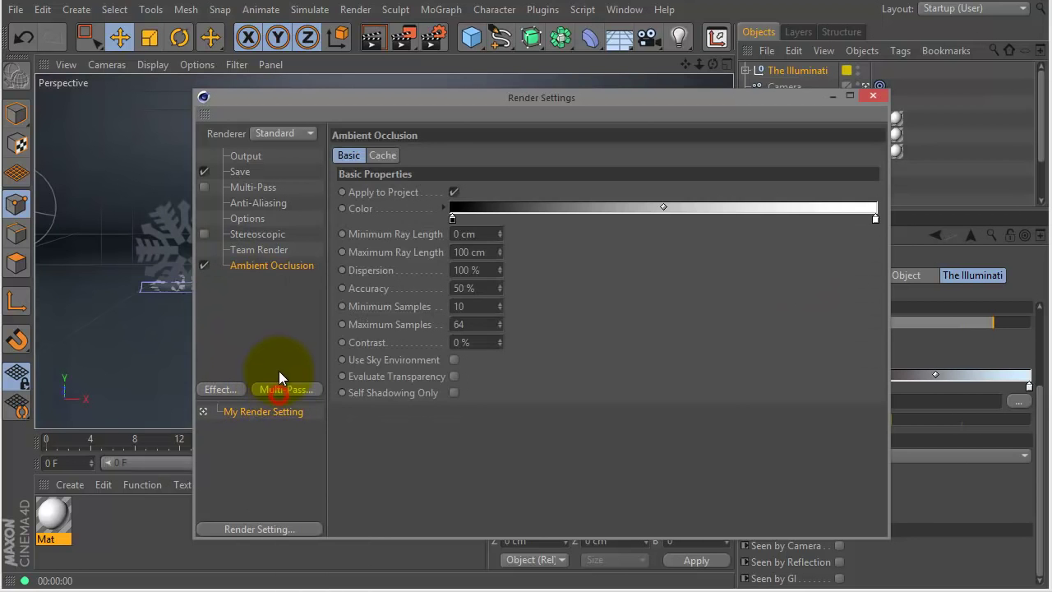
{"action": "left_click_drag", "start_coordinate": [428, 101], "coordinate": [687, 148]}
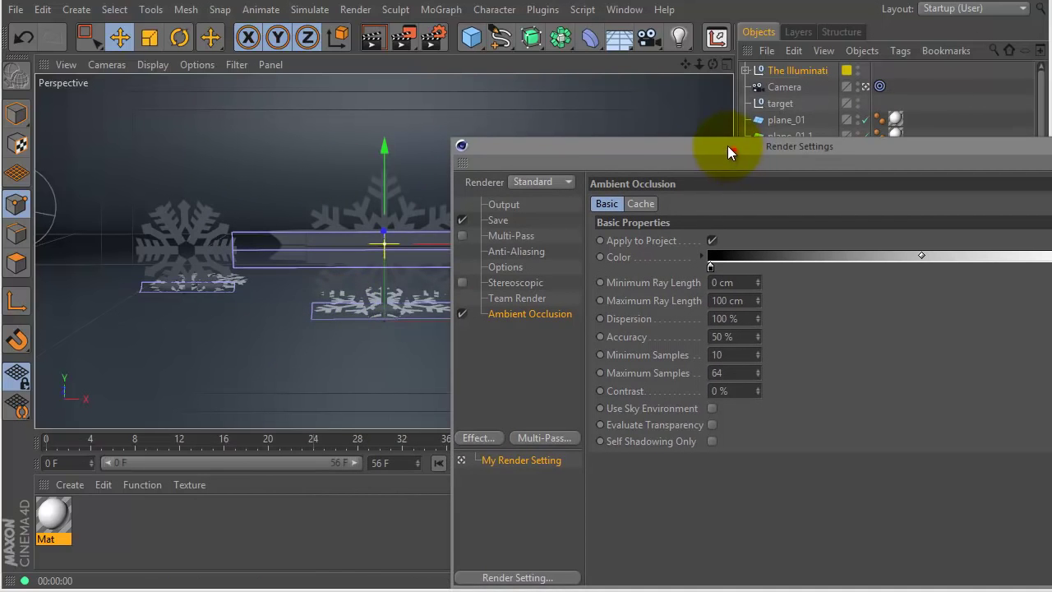
{"action": "left_click_drag", "start_coordinate": [727, 145], "coordinate": [651, 75]}
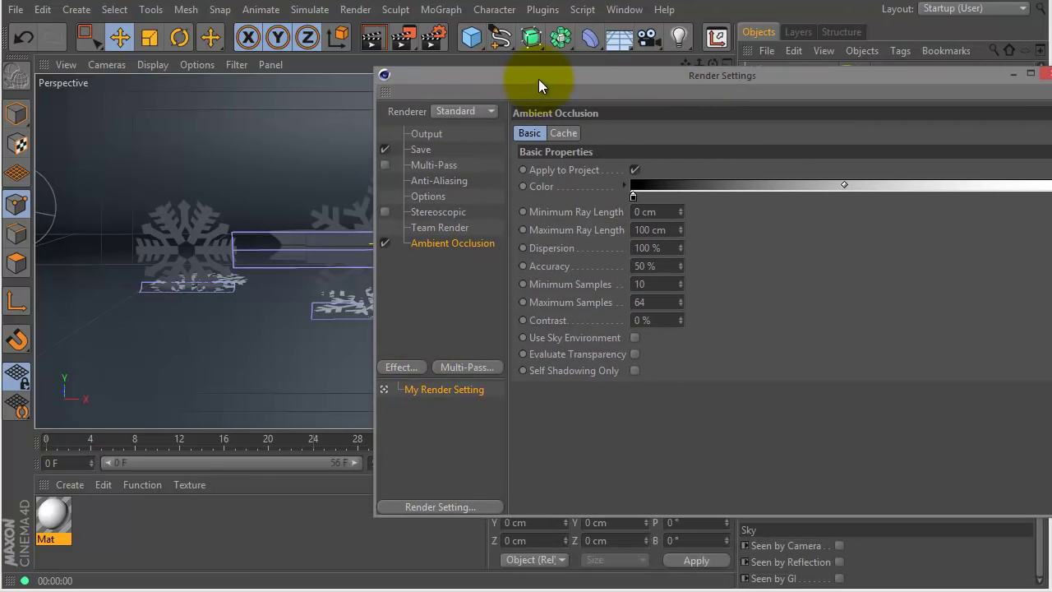
{"action": "left_click_drag", "start_coordinate": [538, 79], "coordinate": [480, 29]}
{"action": "left_click", "coordinate": [341, 318]}
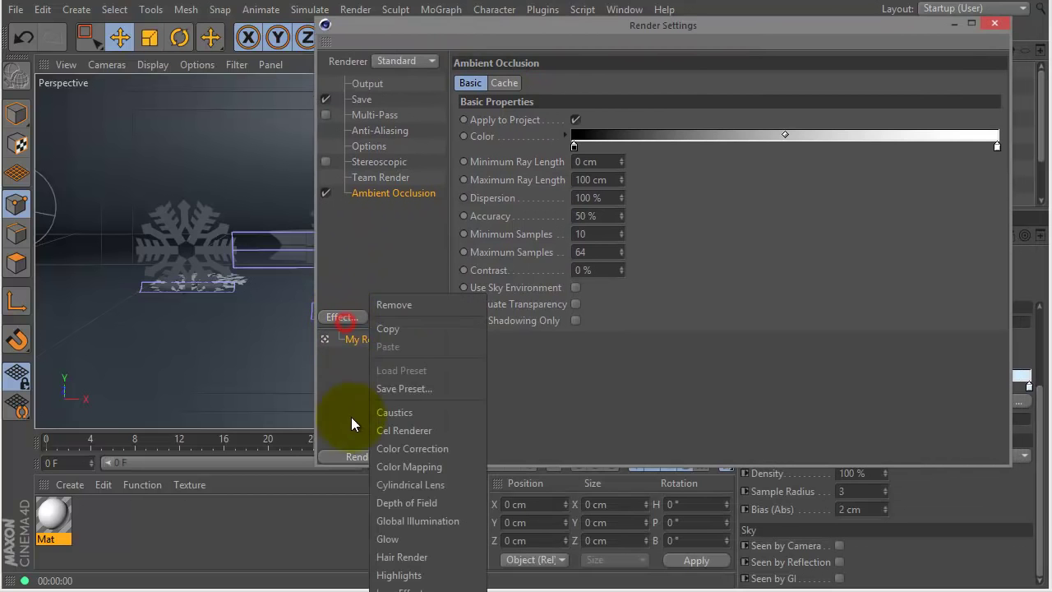
{"action": "left_click", "coordinate": [391, 519]}
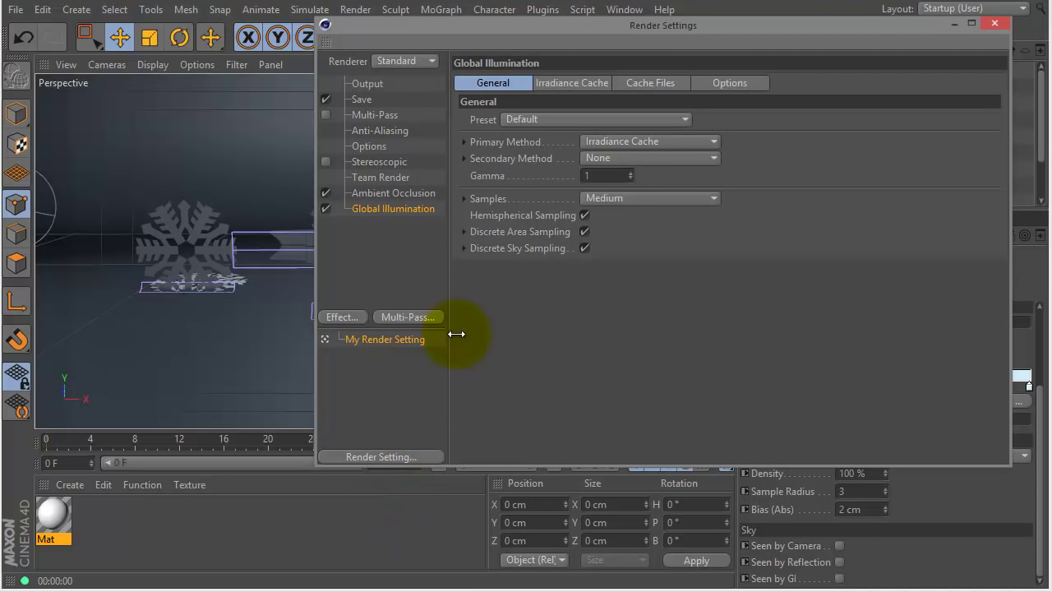
Set GI to Quasi-Monte Carlo primary and Radiosity Maps secondary, and switch the renderer to Physical
{"action": "left_click", "coordinate": [624, 140]}
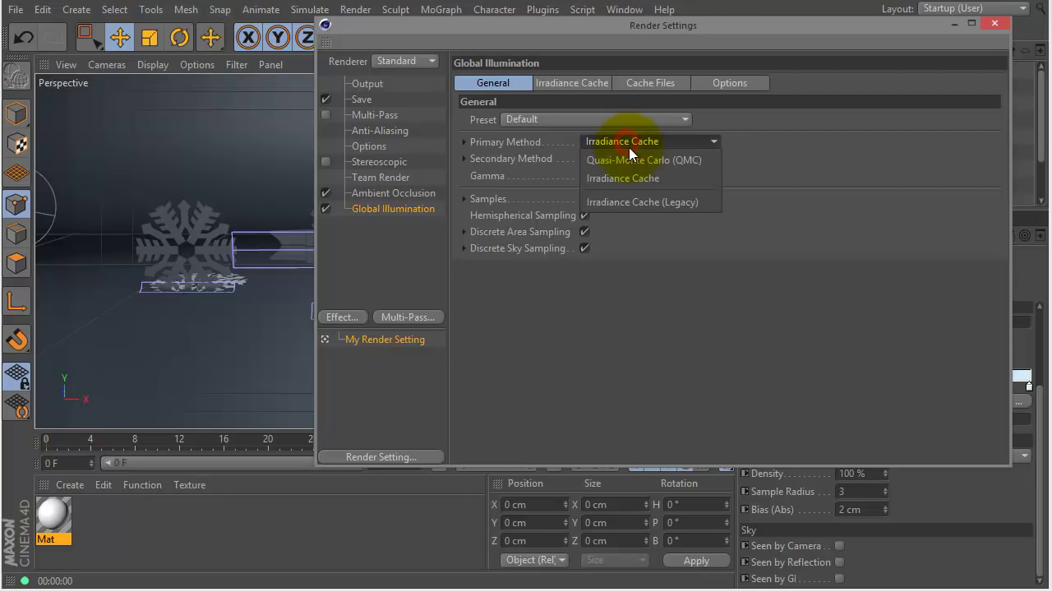
{"action": "left_click", "coordinate": [682, 163]}
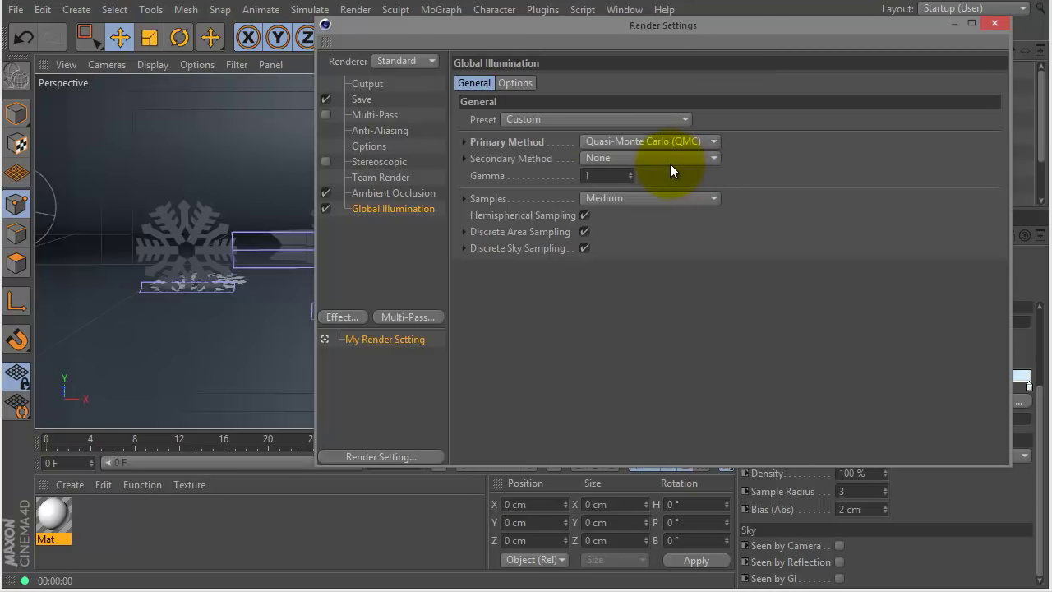
{"action": "left_click", "coordinate": [606, 157]}
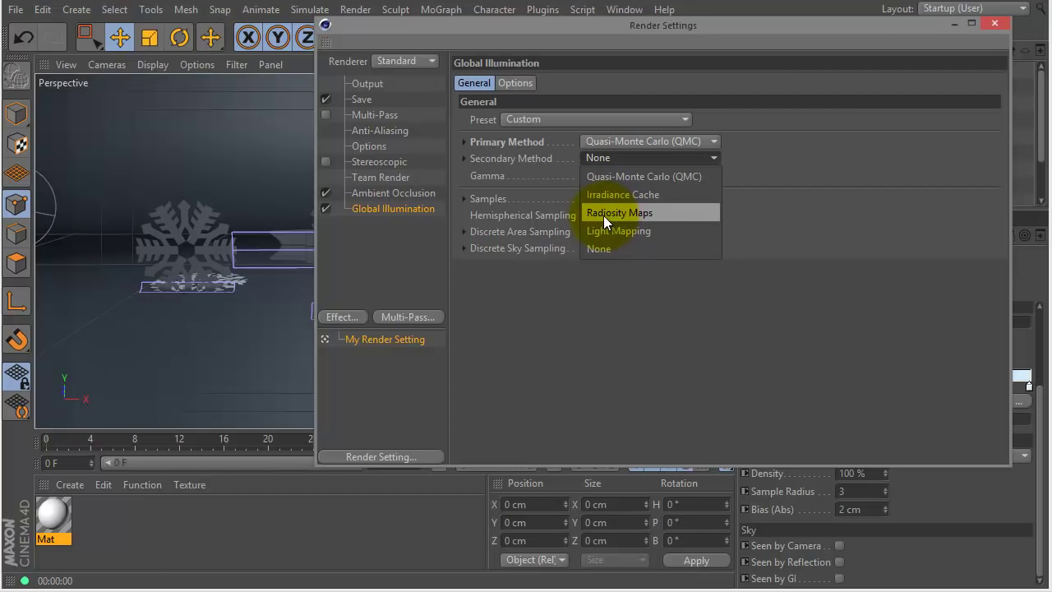
{"action": "left_click", "coordinate": [641, 213]}
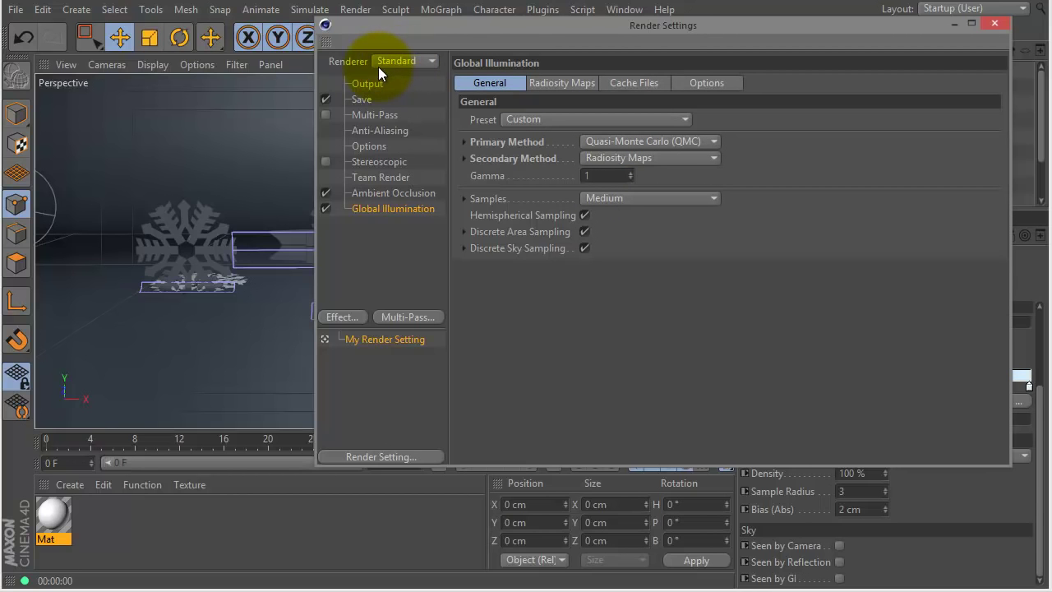
{"action": "left_click", "coordinate": [400, 61]}
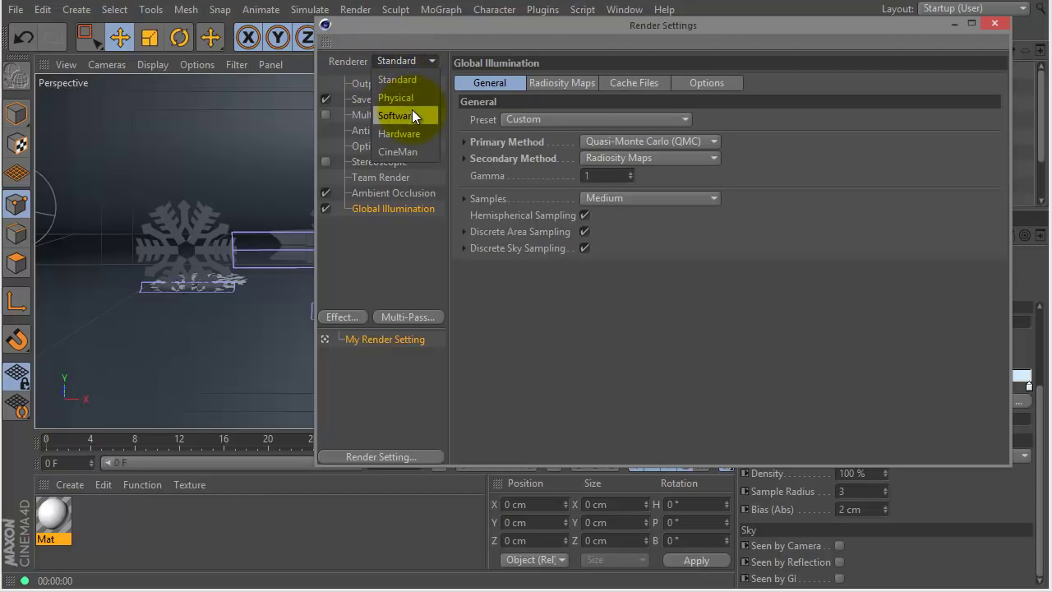
{"action": "left_click", "coordinate": [396, 98]}
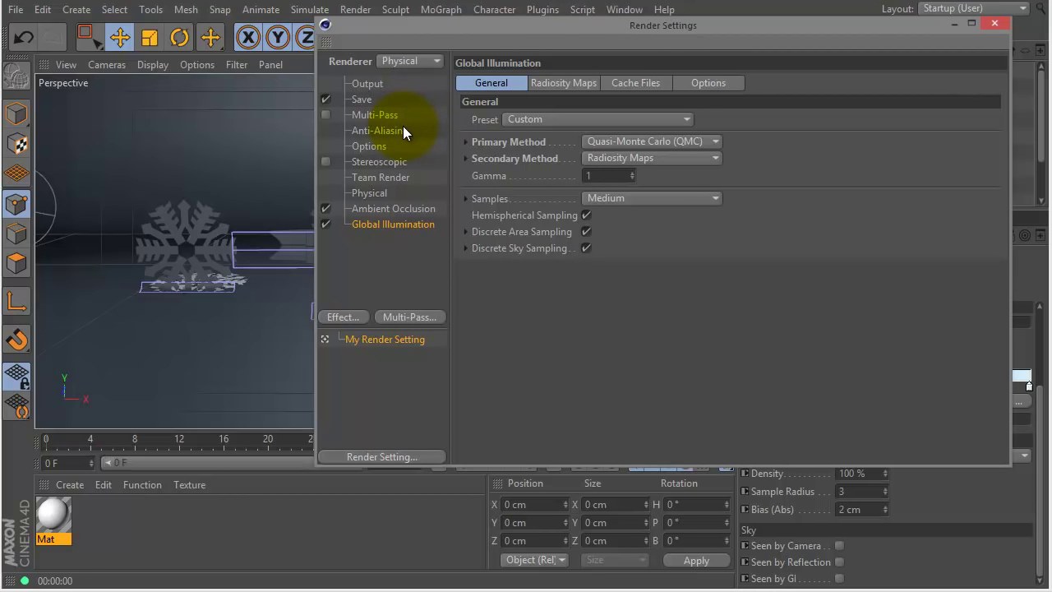
Set Physical Sampling Subdivisions 4, Shading Subdivisions 2 to 5 and Error Threshold 5%
{"action": "left_click", "coordinate": [374, 194]}
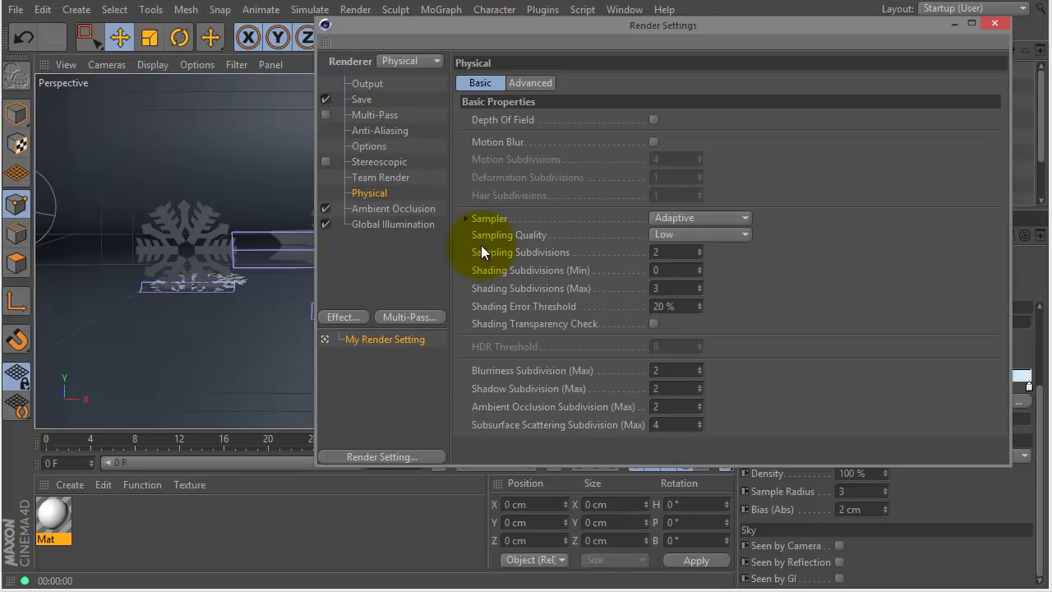
{"action": "double_click", "coordinate": [667, 251]}
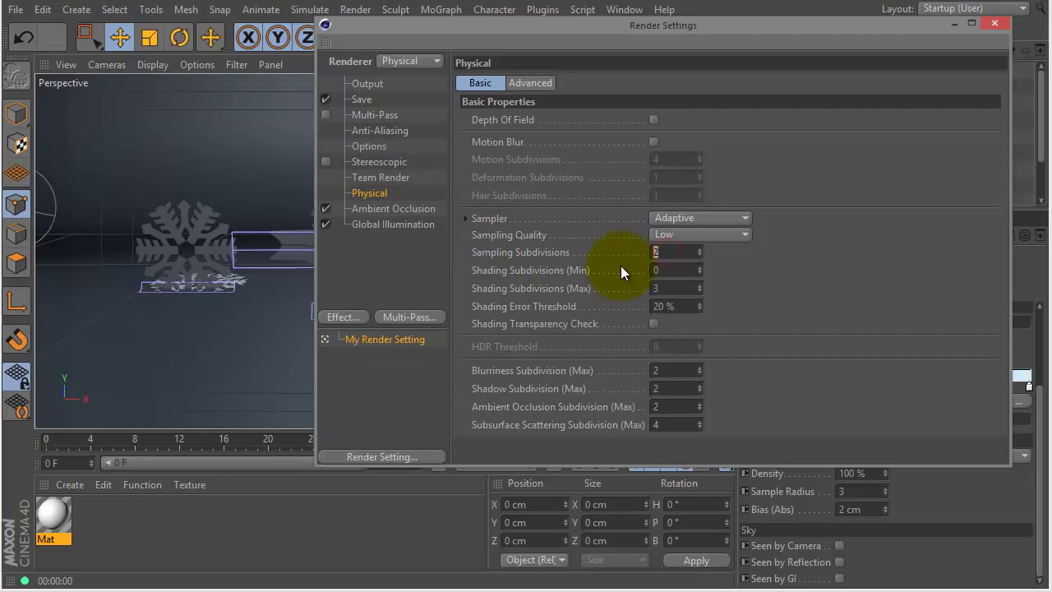
{"action": "type", "text": "4"}
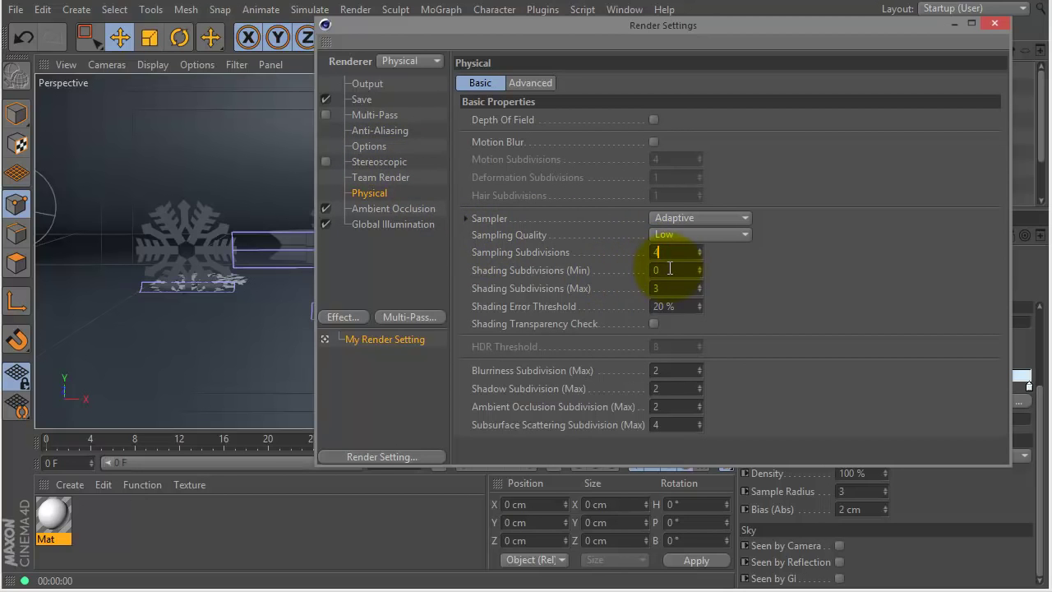
{"action": "double_click", "coordinate": [674, 269]}
{"action": "type", "text": "2"}
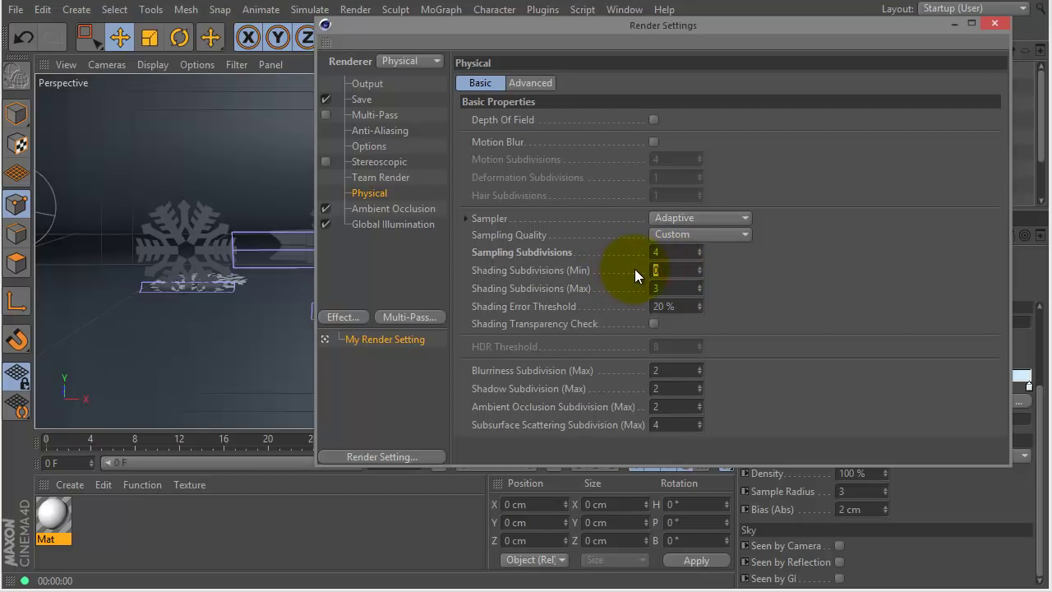
{"action": "double_click", "coordinate": [680, 286]}
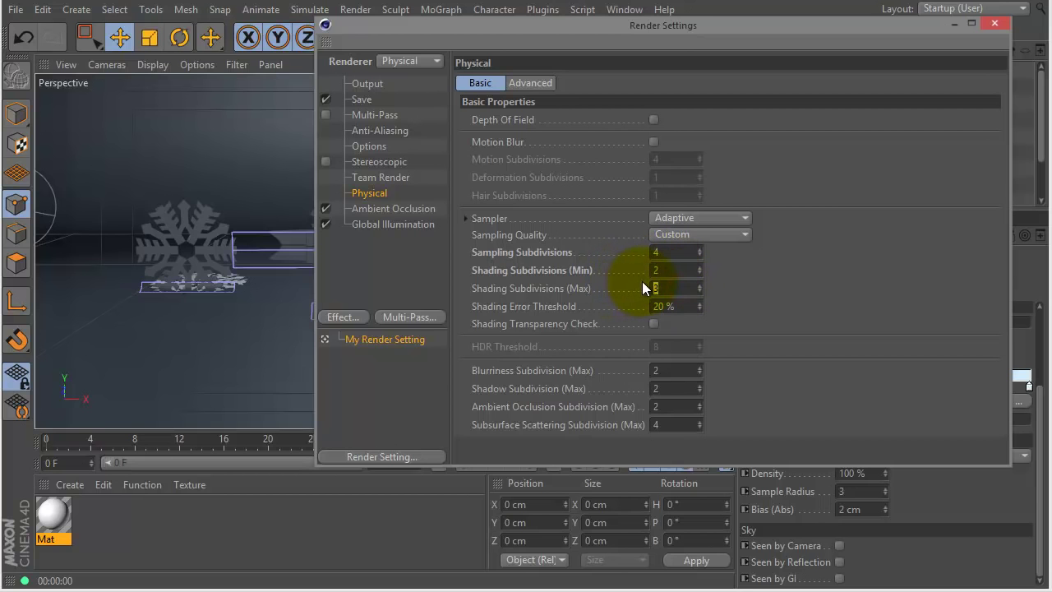
{"action": "type", "text": "5"}
{"action": "double_click", "coordinate": [682, 306]}
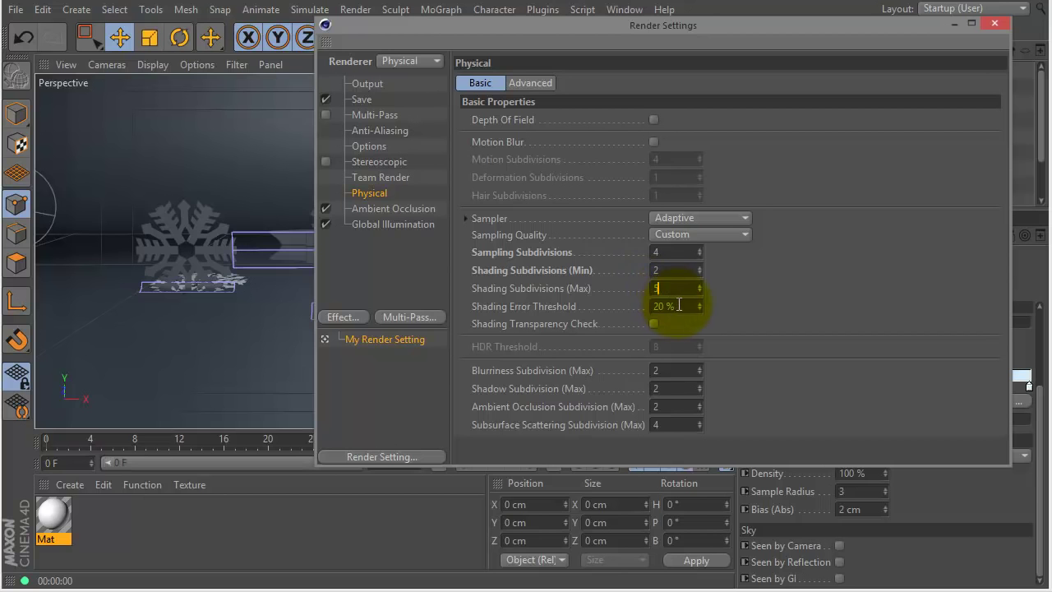
{"action": "type", "text": "5"}
Set Shadow Subdivision (Max) to 3 and Ambient Occlusion Subdivision (Max) to 2.5
{"action": "double_click", "coordinate": [676, 371]}
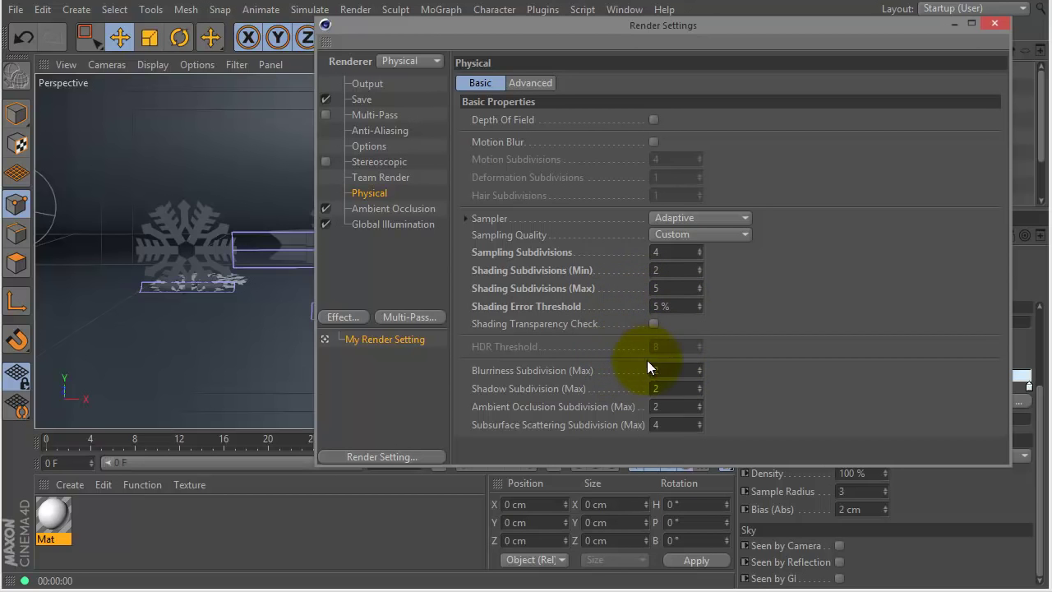
{"action": "double_click", "coordinate": [667, 388]}
{"action": "type", "text": "3"}
{"action": "double_click", "coordinate": [682, 406]}
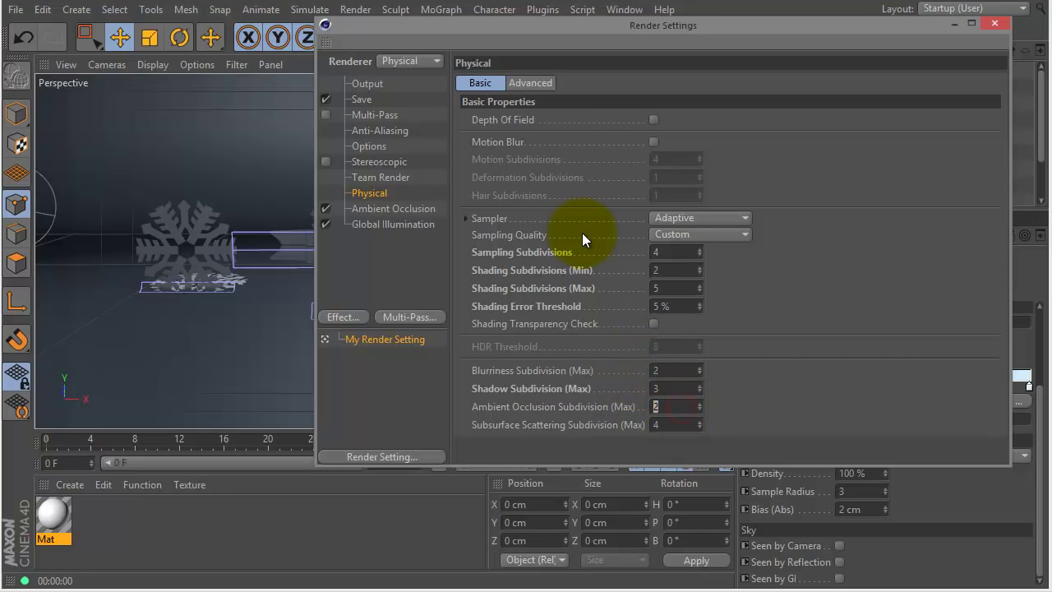
{"action": "type", "text": "2.5"}
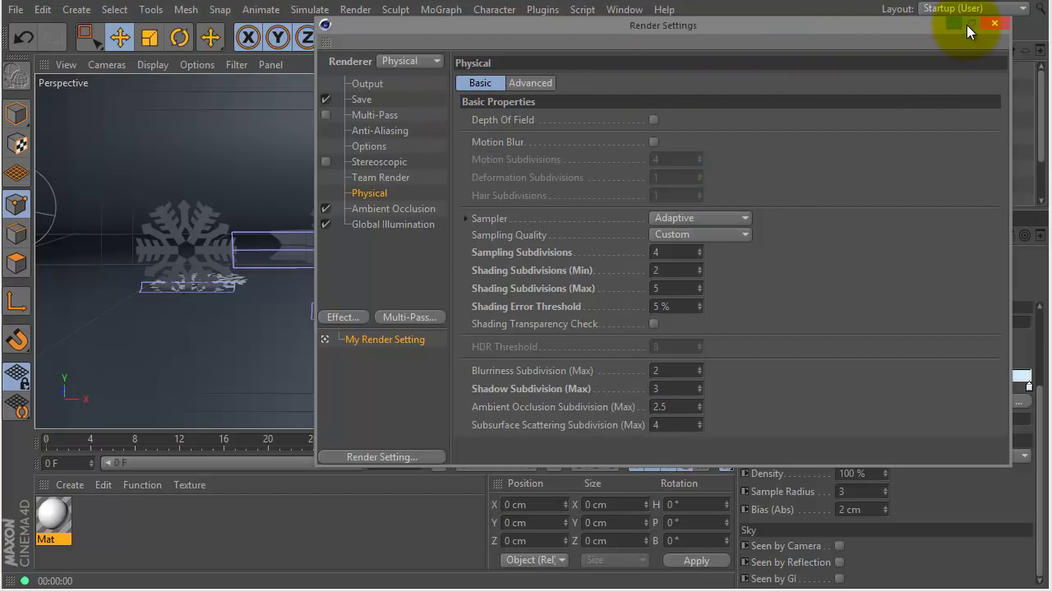
Test-render the viewport, enable Seen by GI on The Illuminati, re-render, and select the Camera
{"action": "left_click", "coordinate": [991, 23]}
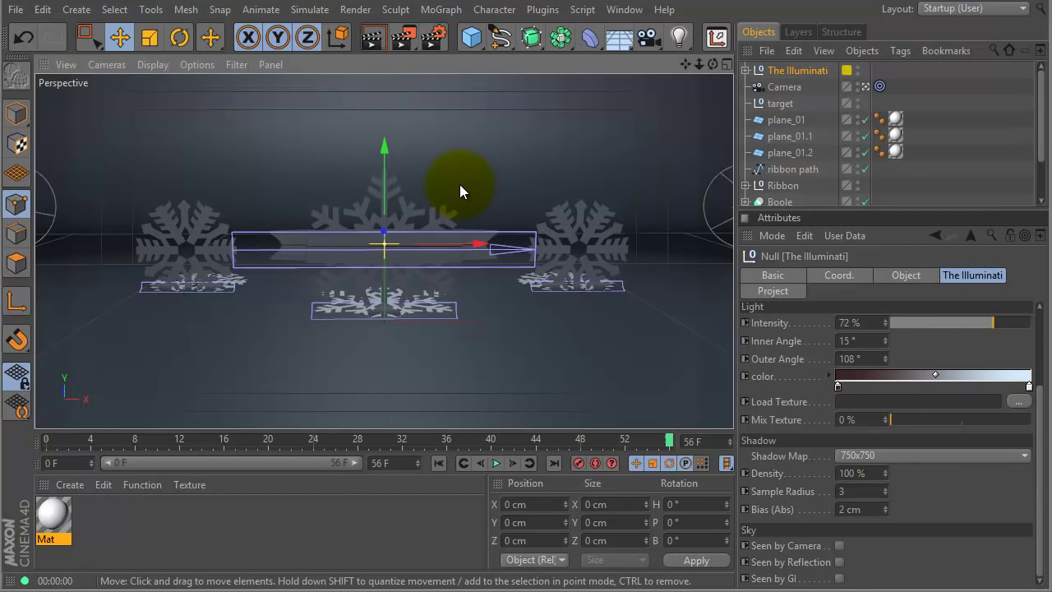
{"action": "key", "text": "ctrl+r"}
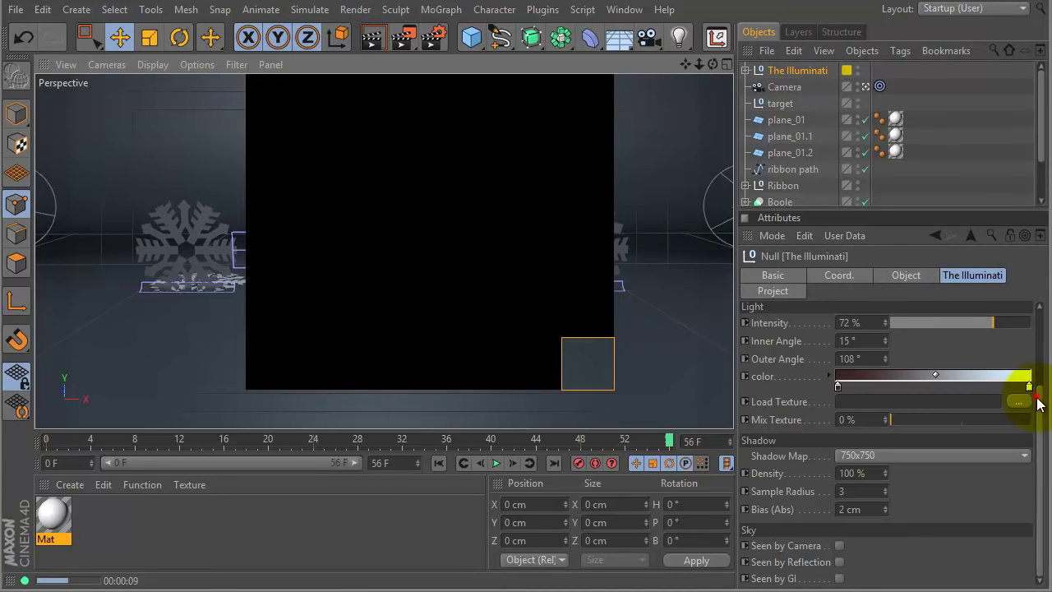
{"action": "left_click", "coordinate": [839, 579]}
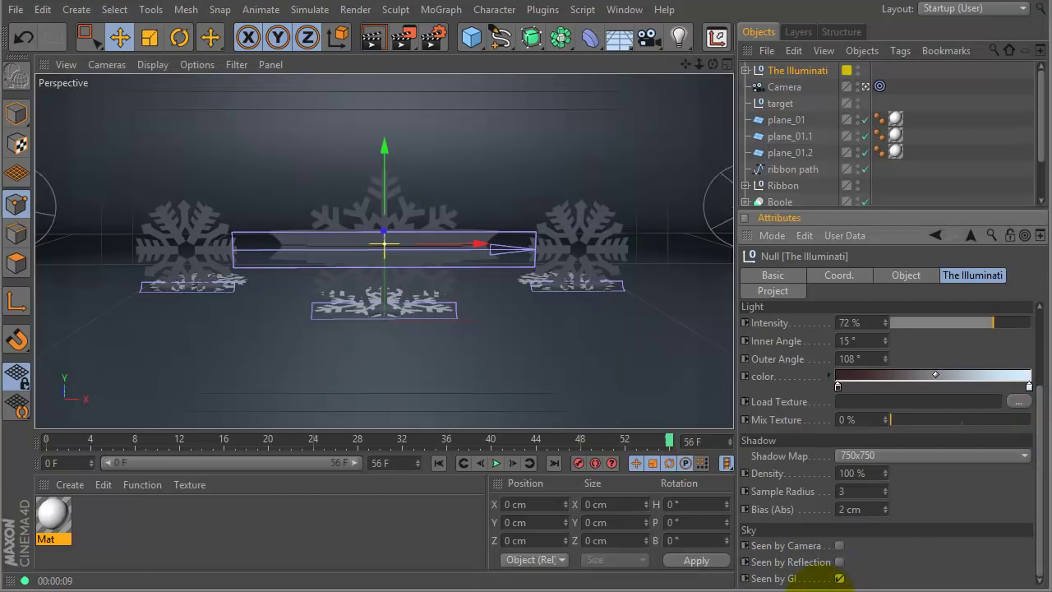
{"action": "key", "text": "ctrl+r"}
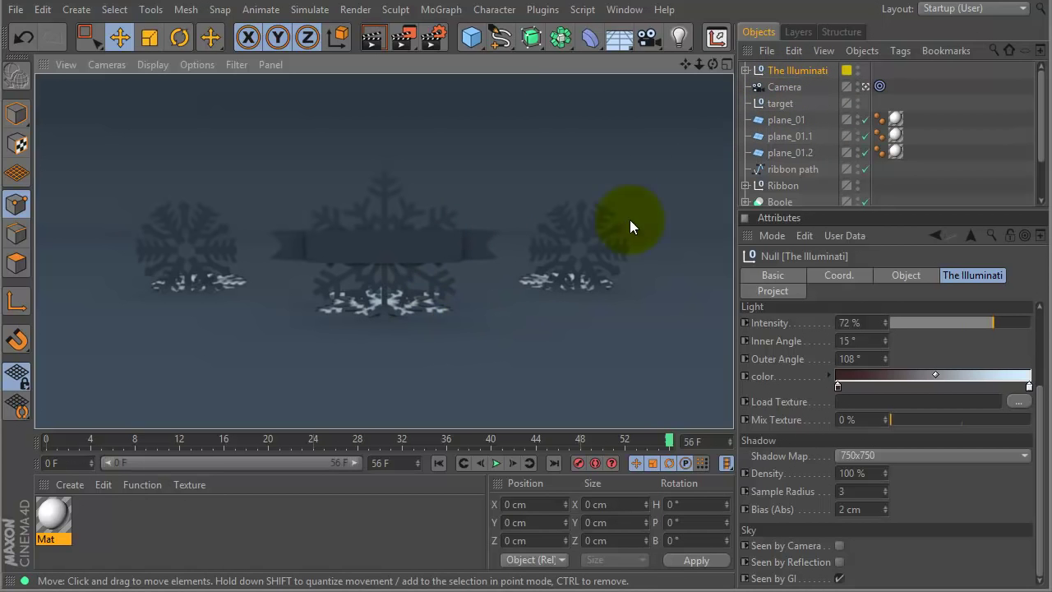
{"action": "left_click", "coordinate": [785, 87]}
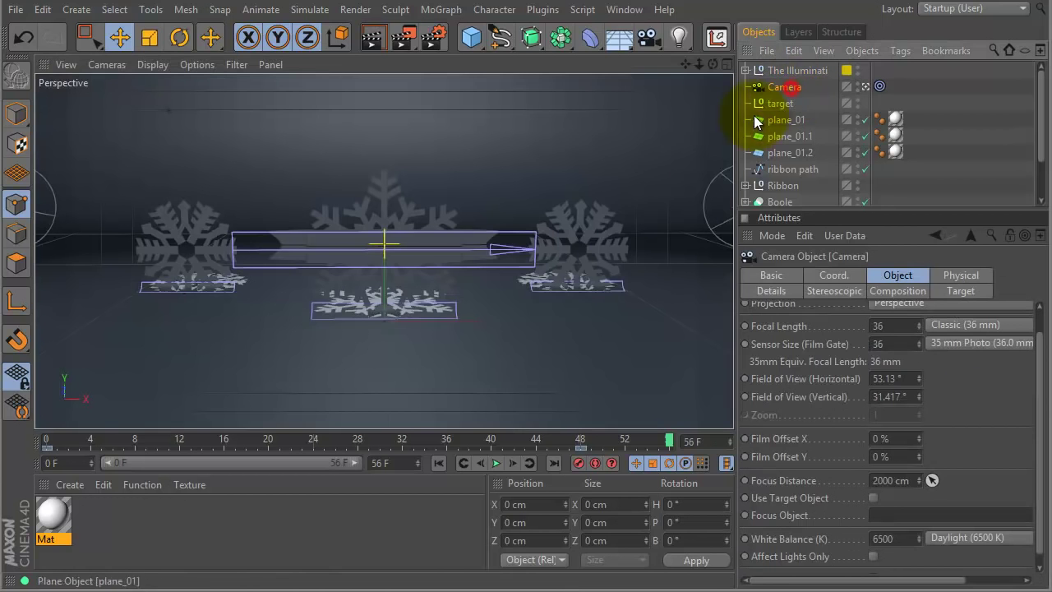
At frame 48, reposition the camera using the Top and Front views of the four-view layout
{"action": "middle_click", "coordinate": [520, 324]}
{"action": "left_click", "coordinate": [582, 440]}
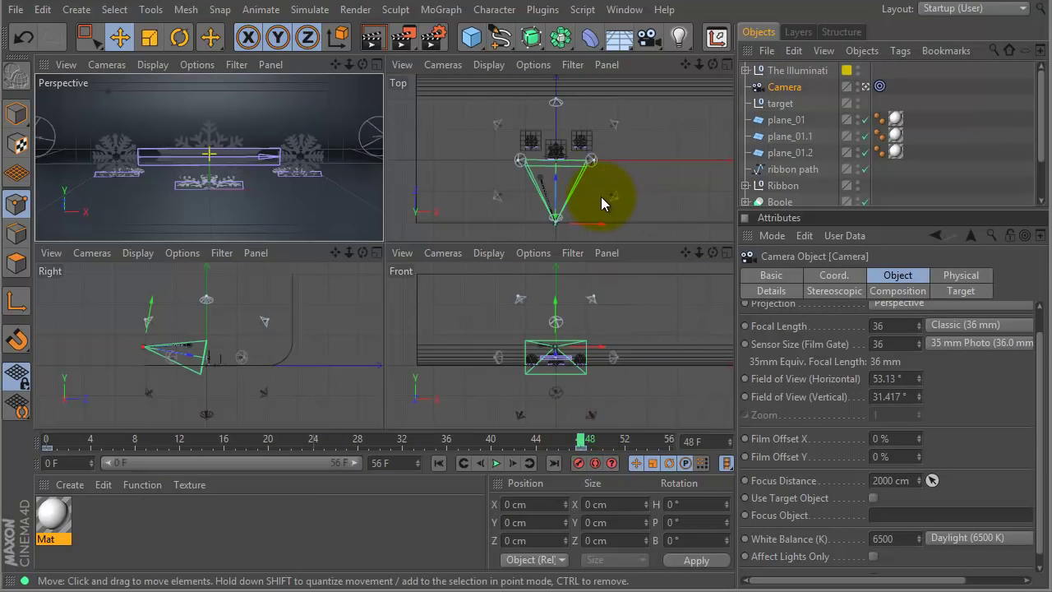
{"action": "key", "text": "h"}
{"action": "left_click_drag", "start_coordinate": [554, 200], "coordinate": [553, 182]}
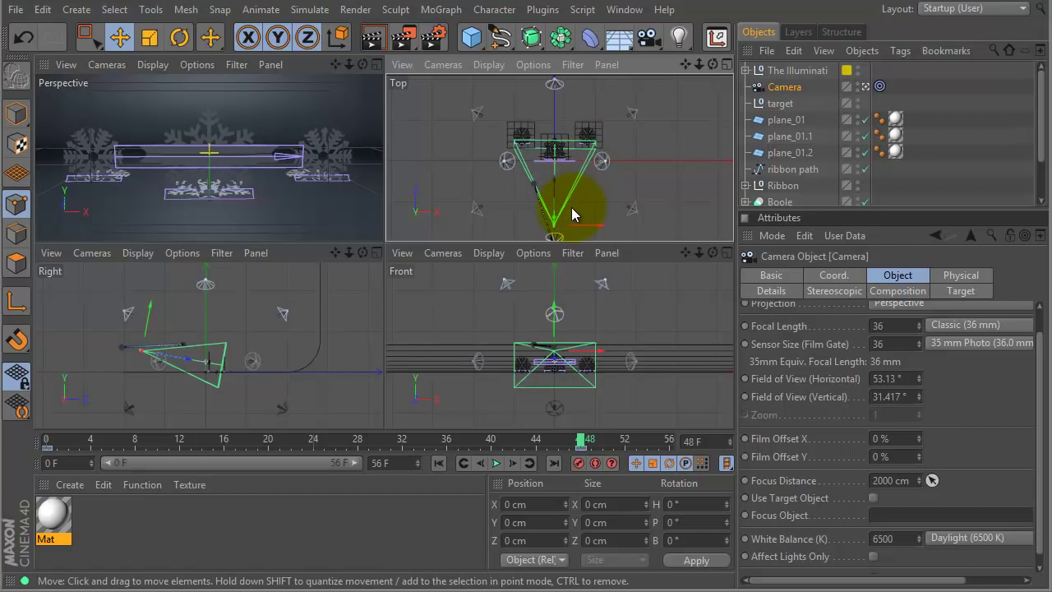
{"action": "left_click", "coordinate": [555, 310]}
{"action": "left_click_drag", "start_coordinate": [556, 310], "coordinate": [552, 306]}
{"action": "left_click", "coordinate": [553, 184]}
{"action": "left_click_drag", "start_coordinate": [555, 183], "coordinate": [602, 217]}
{"action": "left_click_drag", "start_coordinate": [556, 310], "coordinate": [554, 337]}
{"action": "mouse_move", "coordinate": [555, 215]}
{"action": "left_mouse_down"}
{"action": "mouse_move", "coordinate": [553, 200]}
{"action": "mouse_move", "coordinate": [556, 210]}
{"action": "left_mouse_up"}
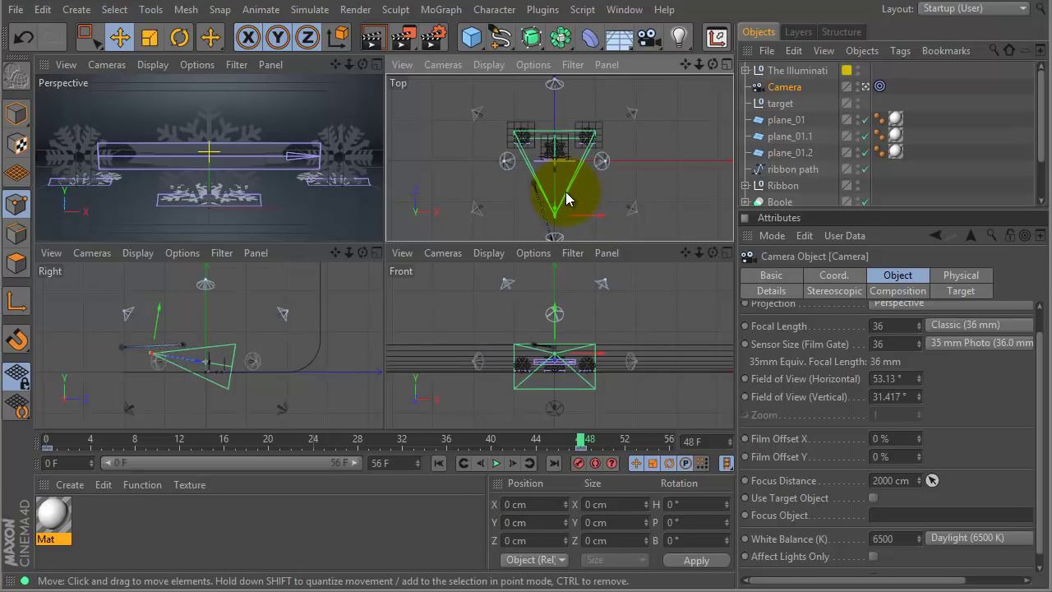
Keyframe the camera's position and rotation at frame 48 and open the Timeline
{"action": "left_click", "coordinate": [834, 275]}
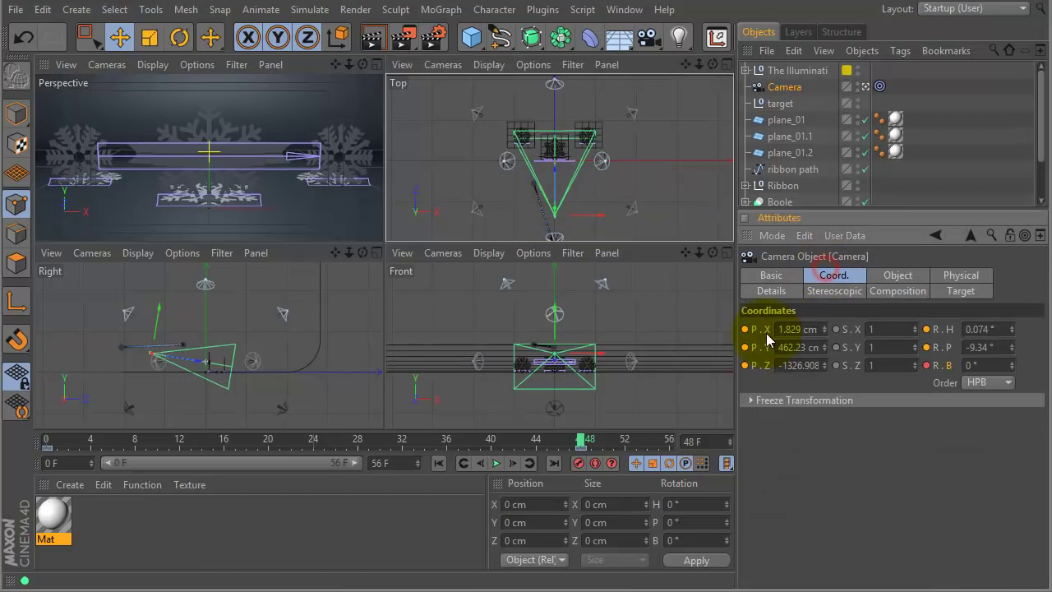
{"action": "left_click", "coordinate": [745, 347]}
{"action": "left_click", "coordinate": [746, 365]}
{"action": "left_click", "coordinate": [926, 328]}
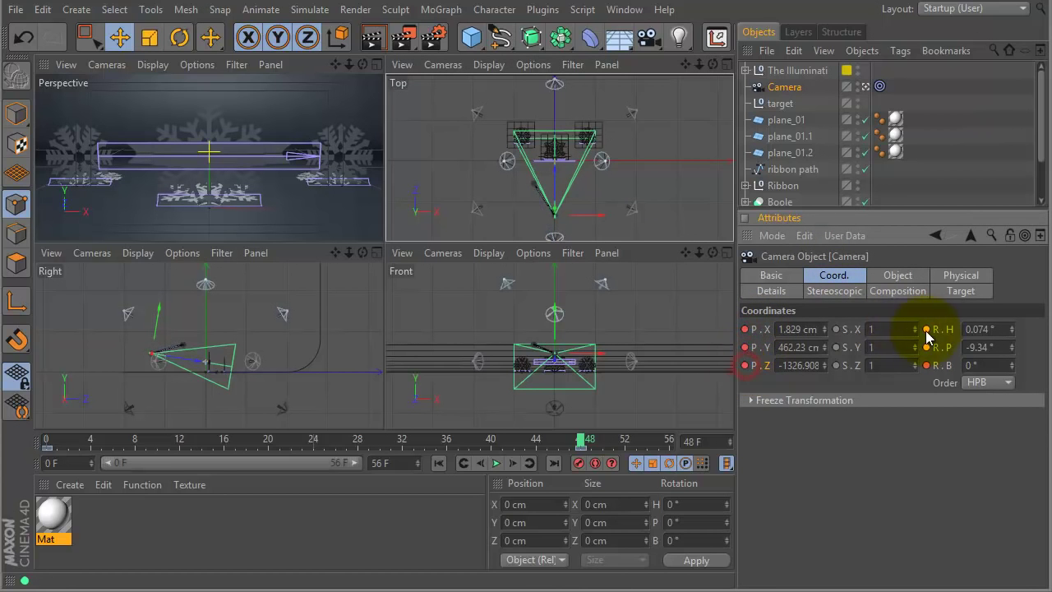
{"action": "left_click", "coordinate": [926, 347]}
{"action": "left_click", "coordinate": [926, 365]}
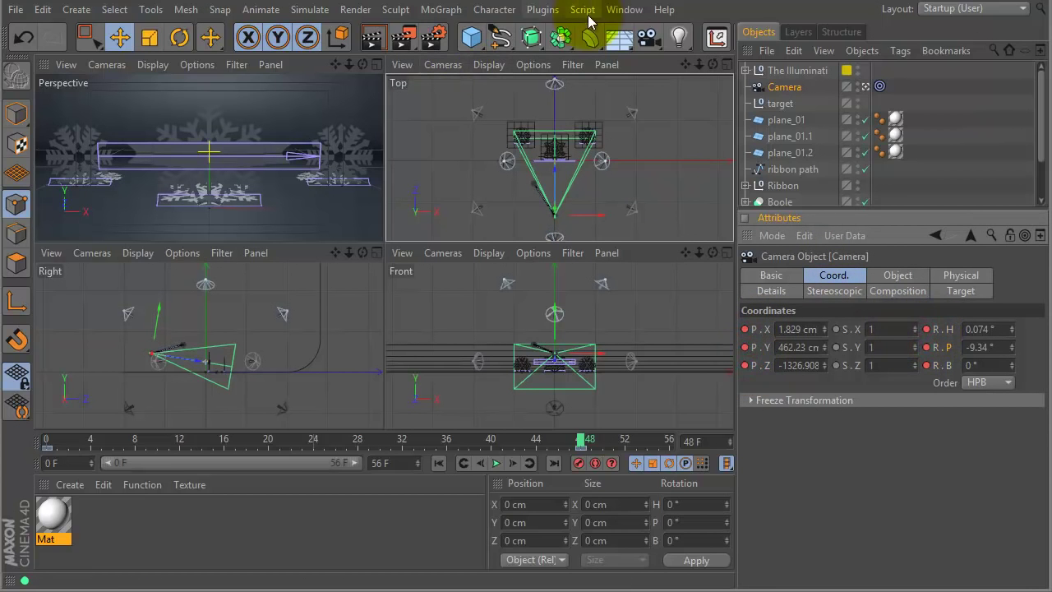
{"action": "left_click", "coordinate": [625, 10]}
{"action": "left_click", "coordinate": [647, 156]}
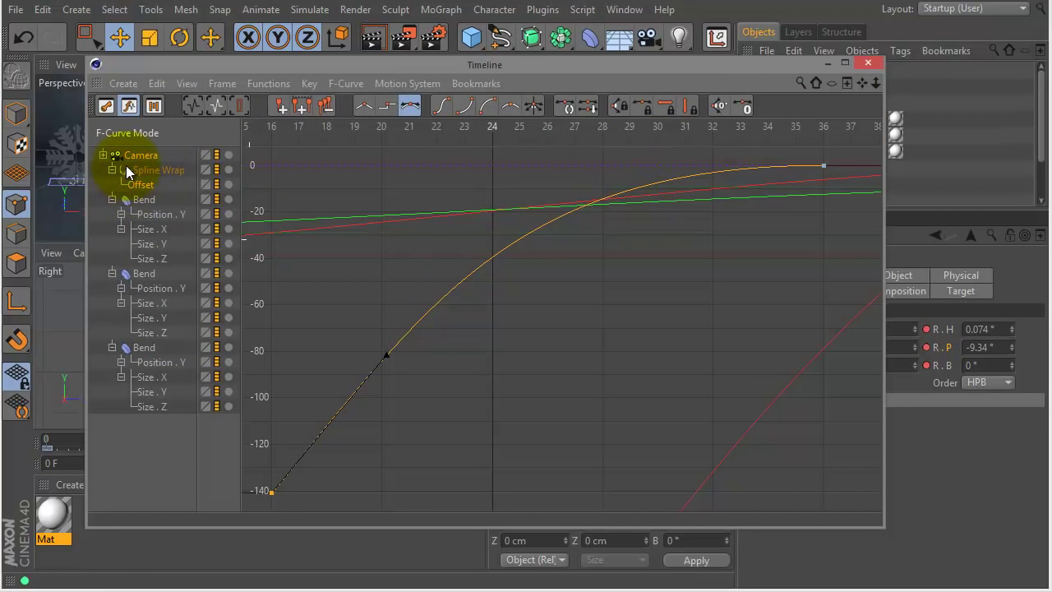
Fit the camera's curves in the graph and inspect the Position X, Y and Z curves
{"action": "left_click", "coordinate": [103, 155]}
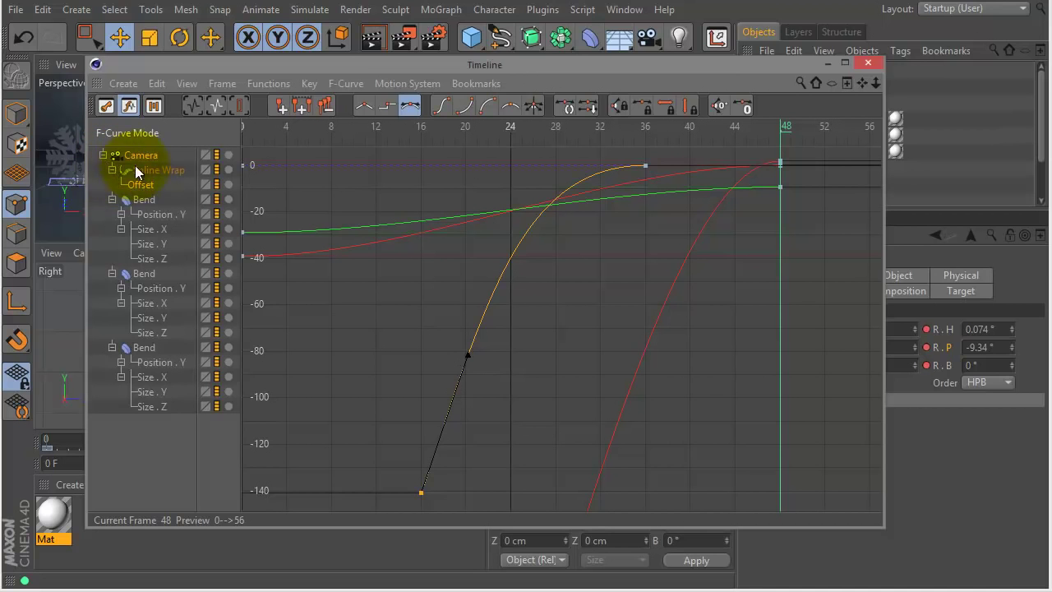
{"action": "left_click", "coordinate": [140, 155]}
{"action": "left_click", "coordinate": [214, 105]}
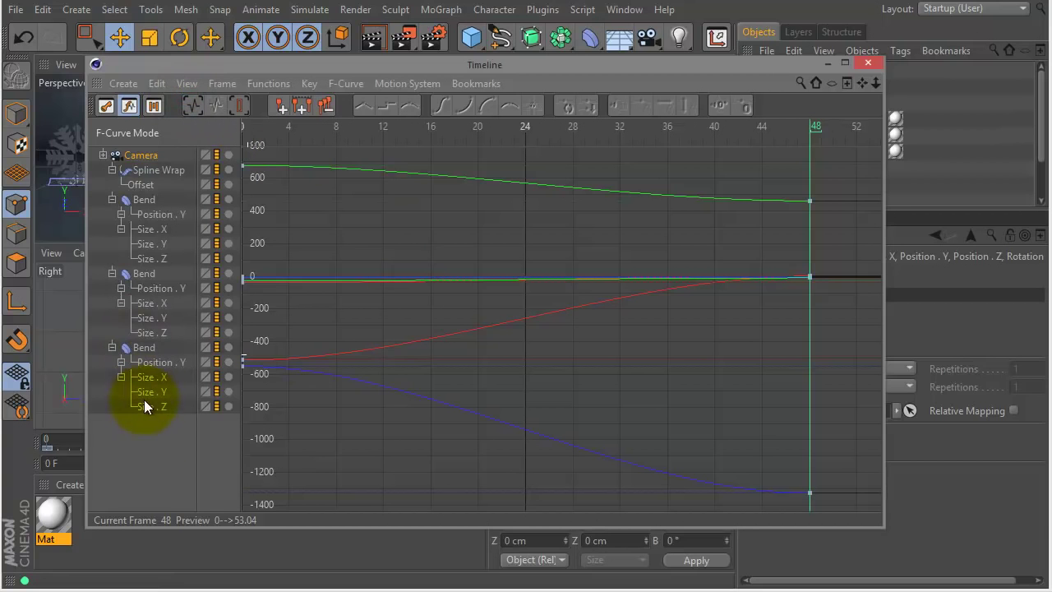
{"action": "left_click", "coordinate": [135, 435]}
{"action": "left_click", "coordinate": [103, 155]}
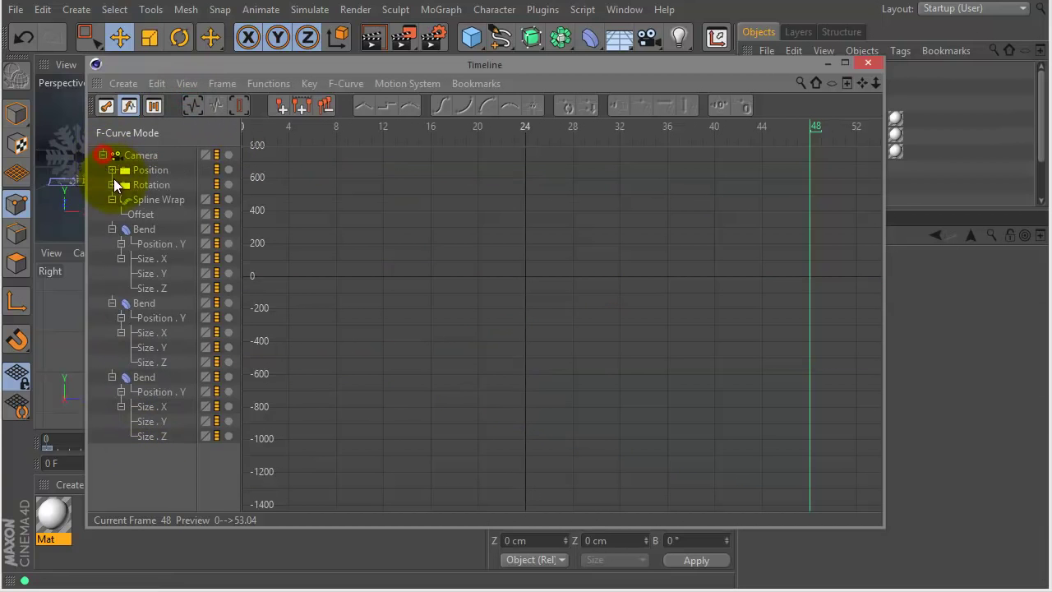
{"action": "left_click", "coordinate": [111, 170]}
{"action": "left_click", "coordinate": [140, 170]}
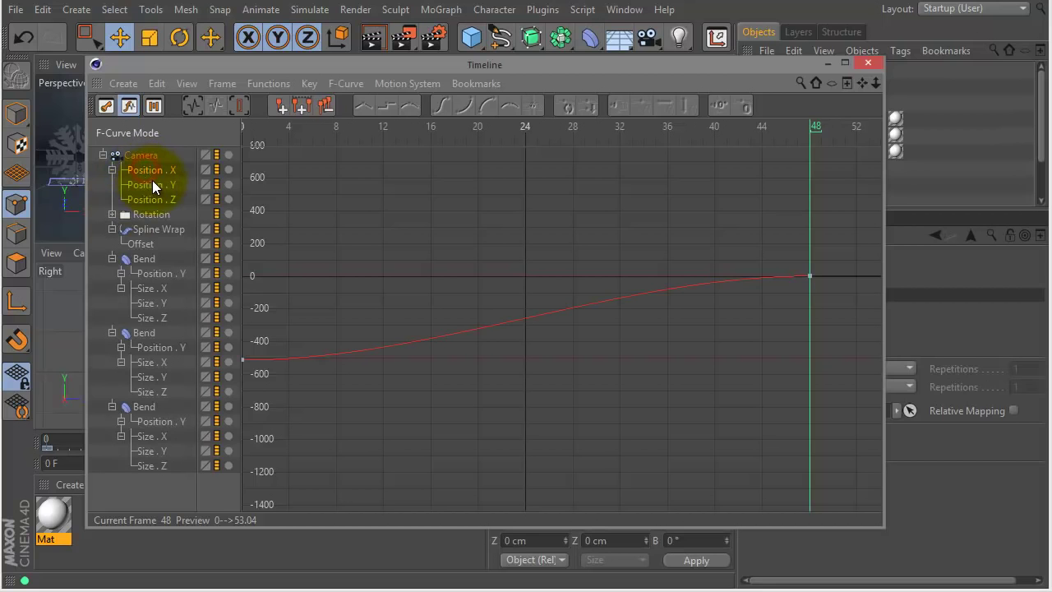
{"action": "left_click", "coordinate": [153, 183]}
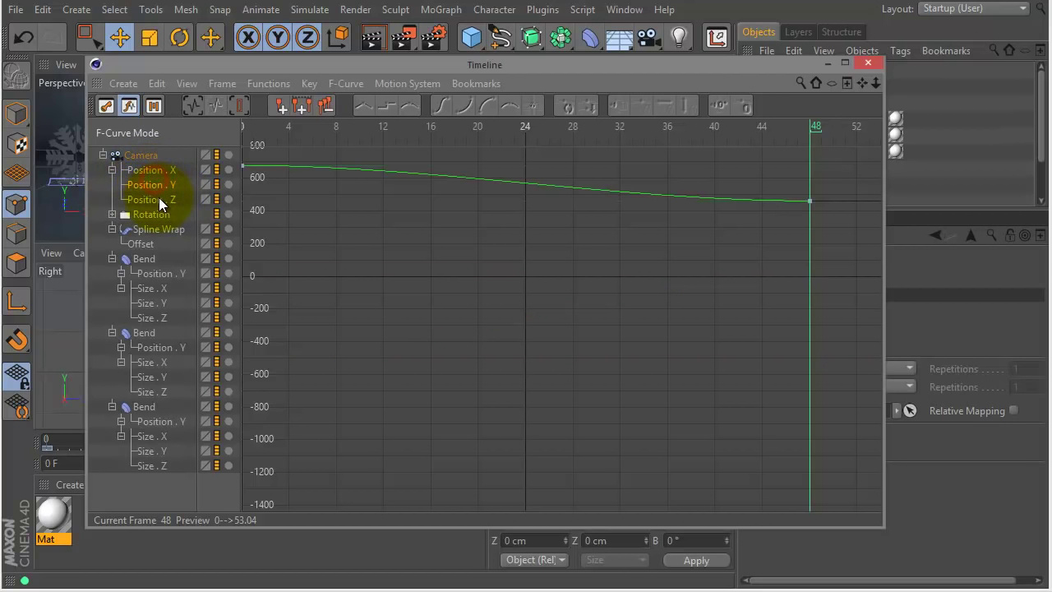
{"action": "left_click", "coordinate": [157, 200]}
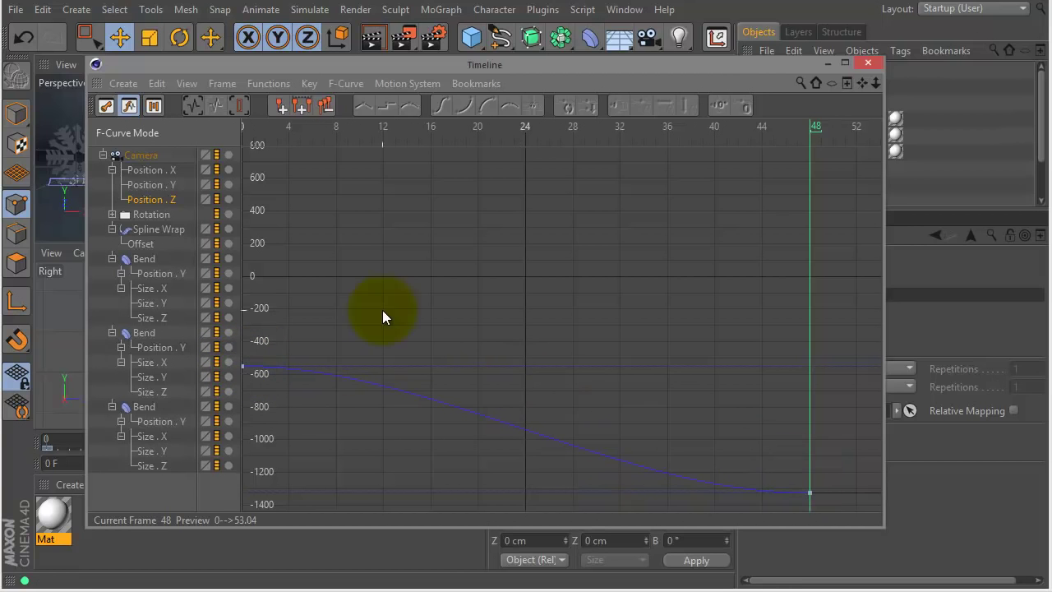
Inspect the Rotation H, P and B curves, recheck Position Y, and close the Timeline
{"action": "left_click", "coordinate": [112, 215]}
{"action": "left_click", "coordinate": [155, 215]}
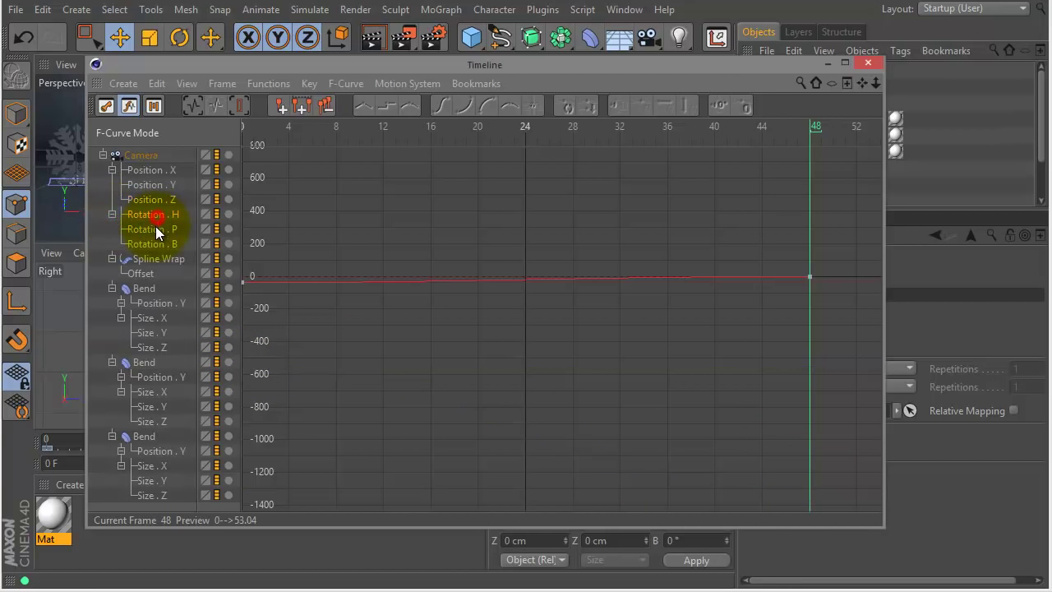
{"action": "left_click", "coordinate": [154, 230]}
{"action": "left_click", "coordinate": [156, 242]}
{"action": "left_click", "coordinate": [144, 182]}
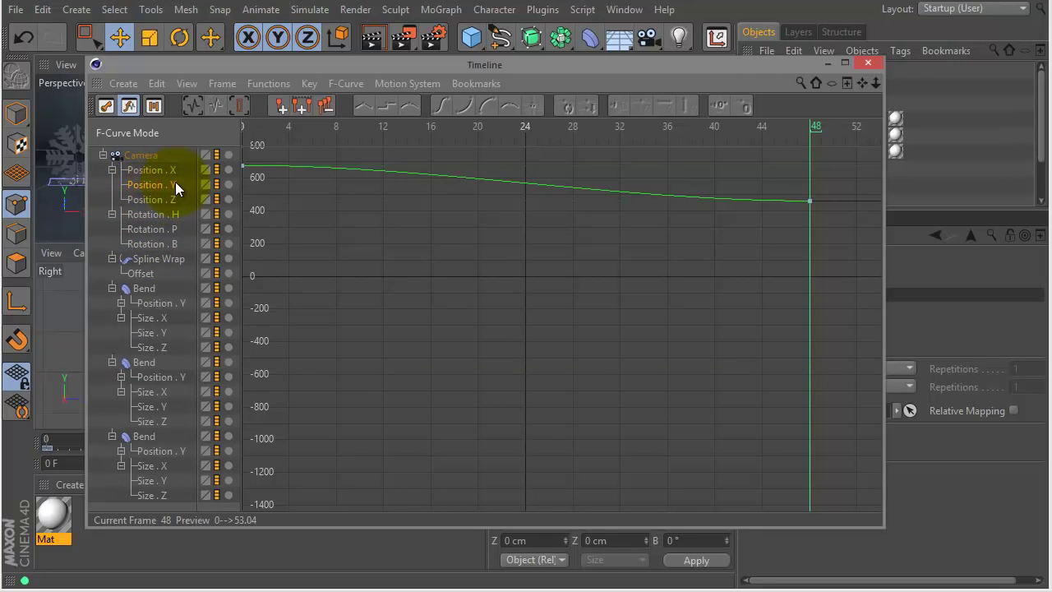
{"action": "left_click", "coordinate": [878, 54]}
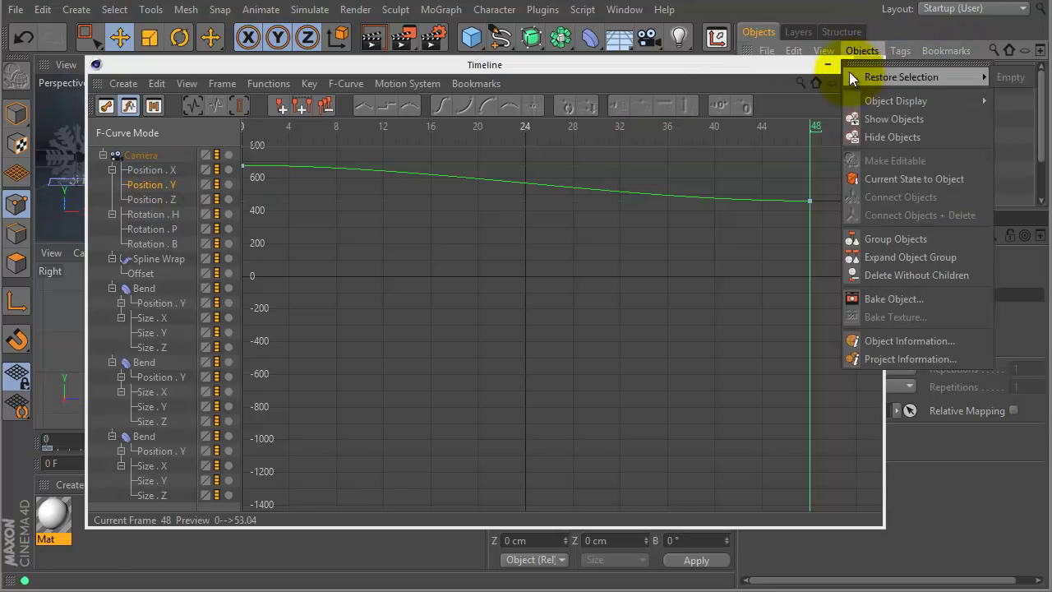
{"action": "left_click", "coordinate": [865, 72]}
{"action": "left_click", "coordinate": [868, 63]}
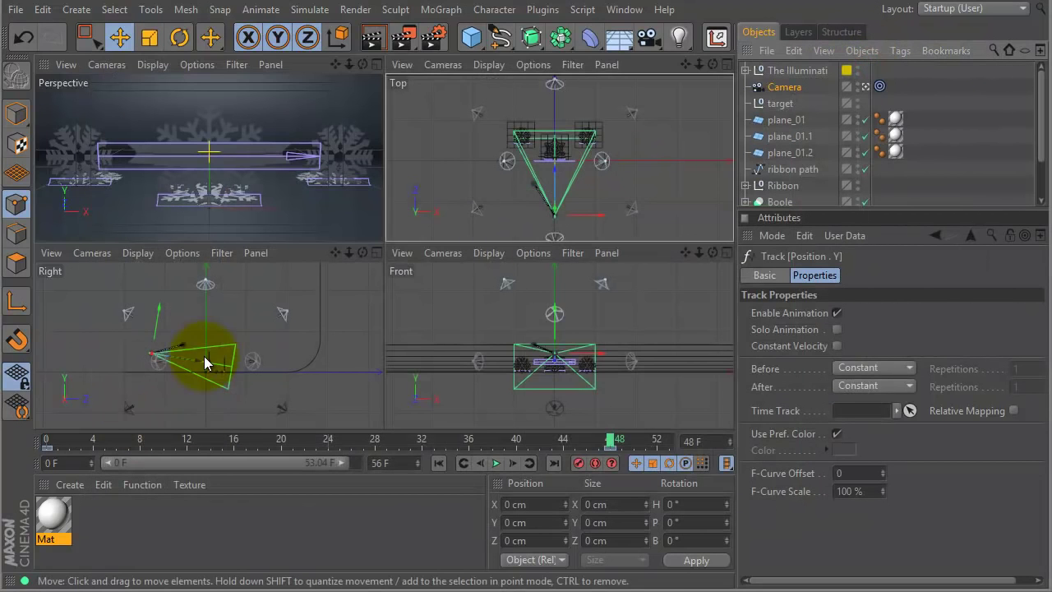
Extend the preview range to frame 56, view through the camera, and enlarge the object list
{"action": "key", "text": "F1"}
{"action": "left_click", "coordinate": [43, 440]}
{"action": "left_click_drag", "start_coordinate": [43, 439], "coordinate": [683, 386]}
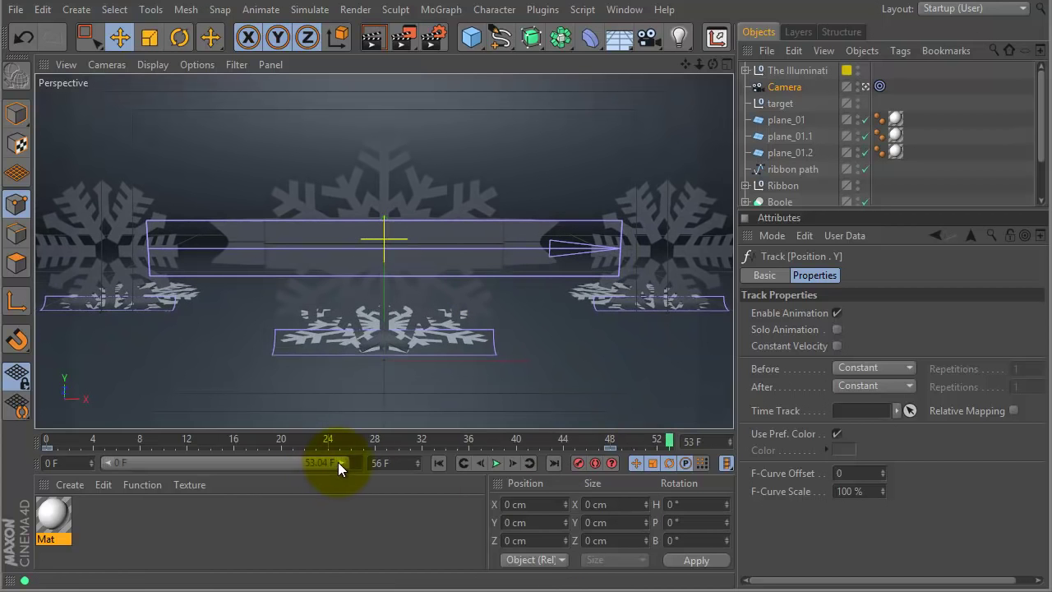
{"action": "left_click_drag", "start_coordinate": [338, 462], "coordinate": [369, 464]}
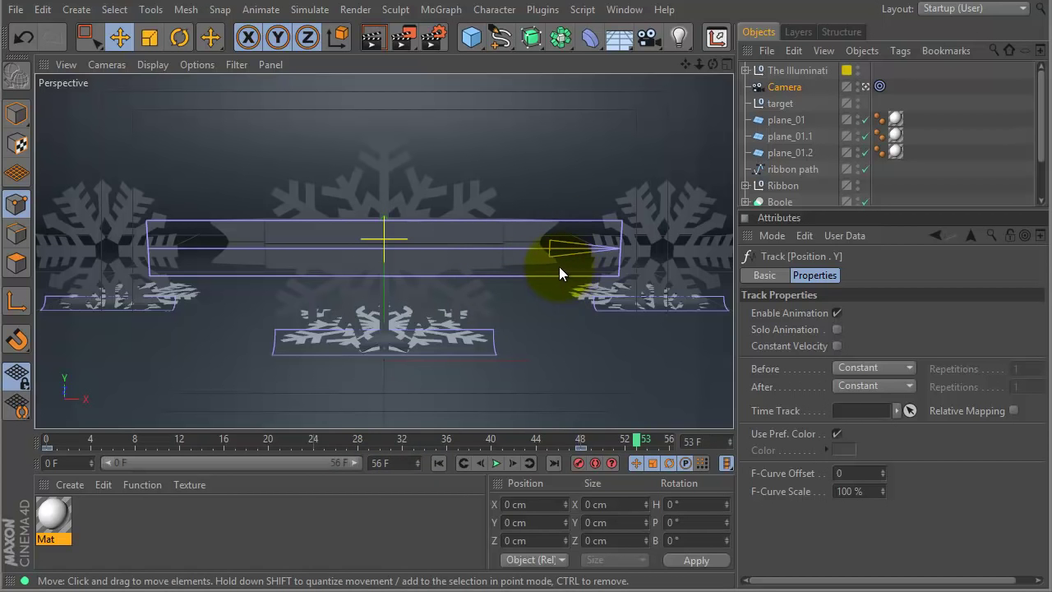
{"action": "left_click", "coordinate": [864, 86]}
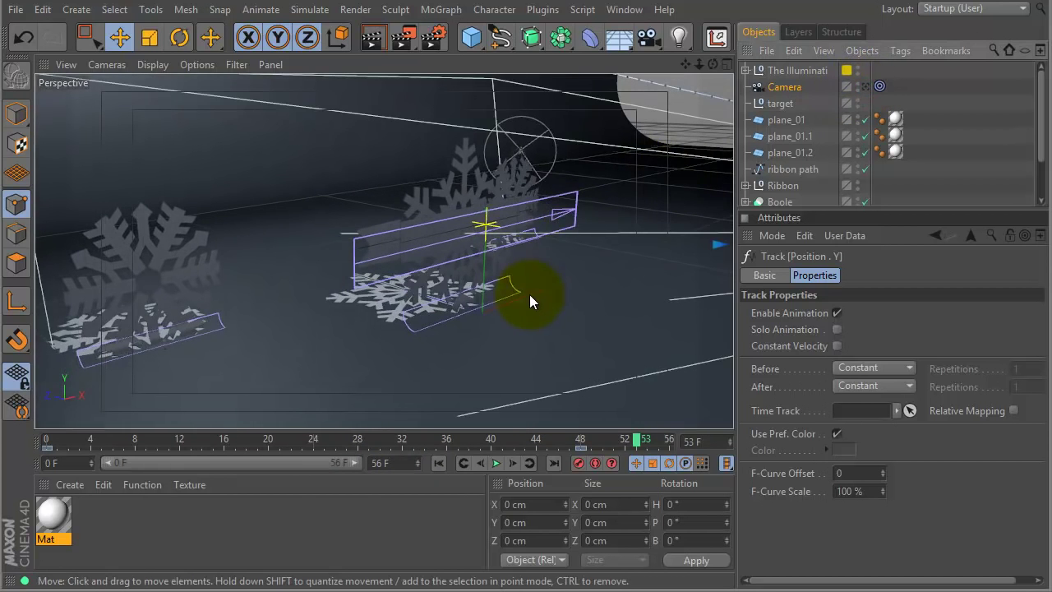
{"action": "left_click_drag", "start_coordinate": [538, 281], "coordinate": [444, 205], "text": "alt"}
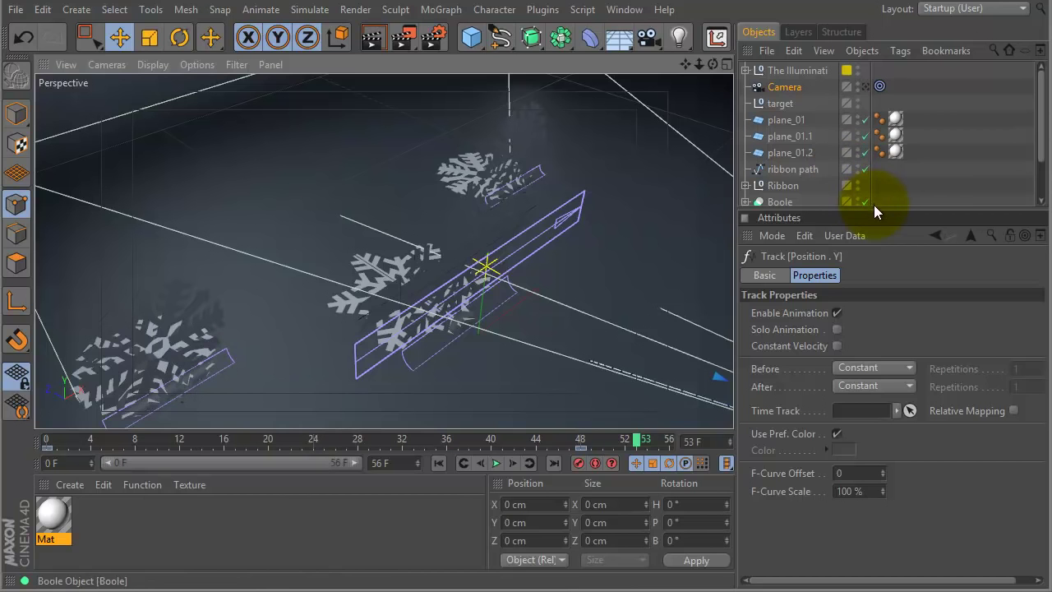
{"action": "left_click_drag", "start_coordinate": [873, 210], "coordinate": [862, 294]}
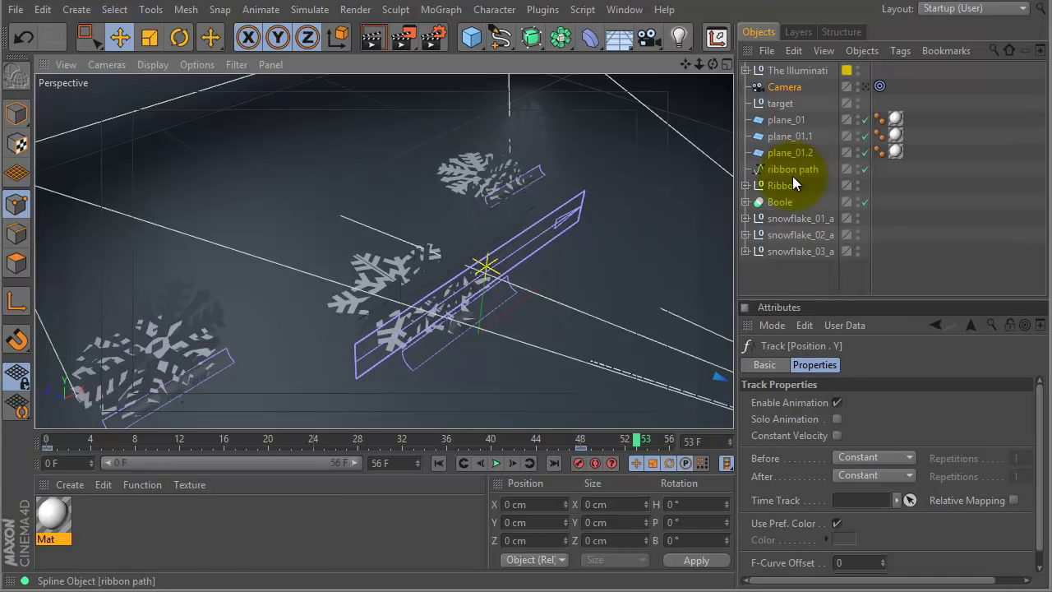
Rotate snowflake_02_b and snowflake_02_a together, tilting them about 30.7°
{"action": "left_click", "coordinate": [746, 202]}
{"action": "left_click_drag", "start_coordinate": [887, 305], "coordinate": [878, 368]}
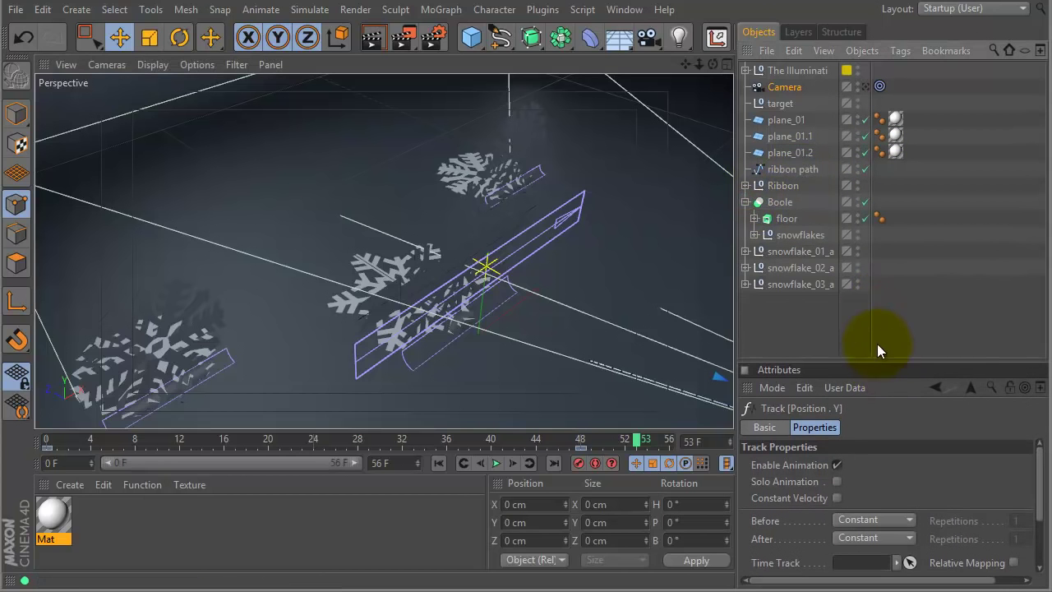
{"action": "left_click", "coordinate": [754, 235]}
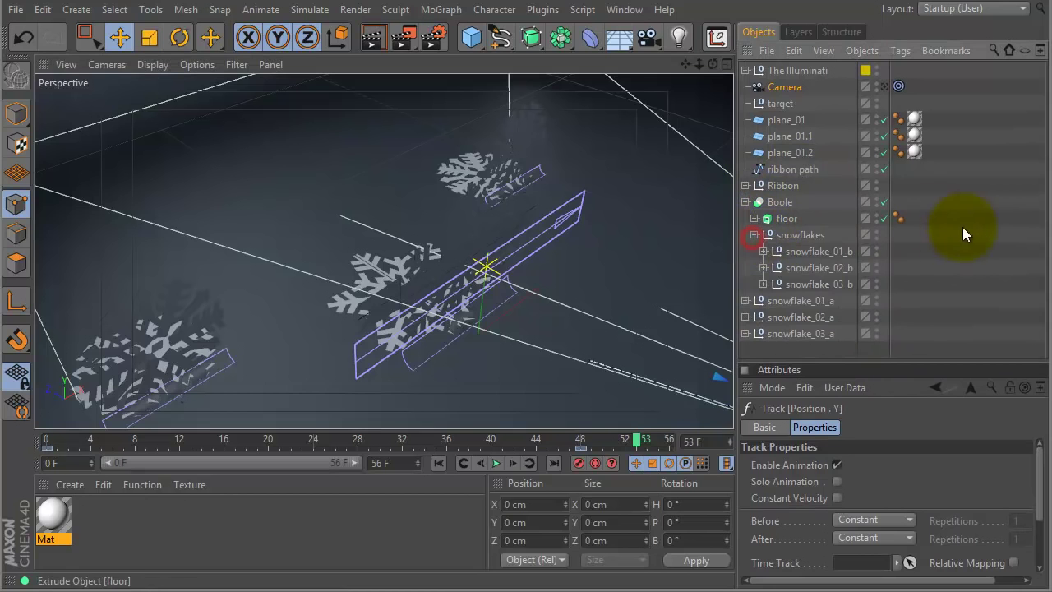
{"action": "left_click", "coordinate": [806, 268]}
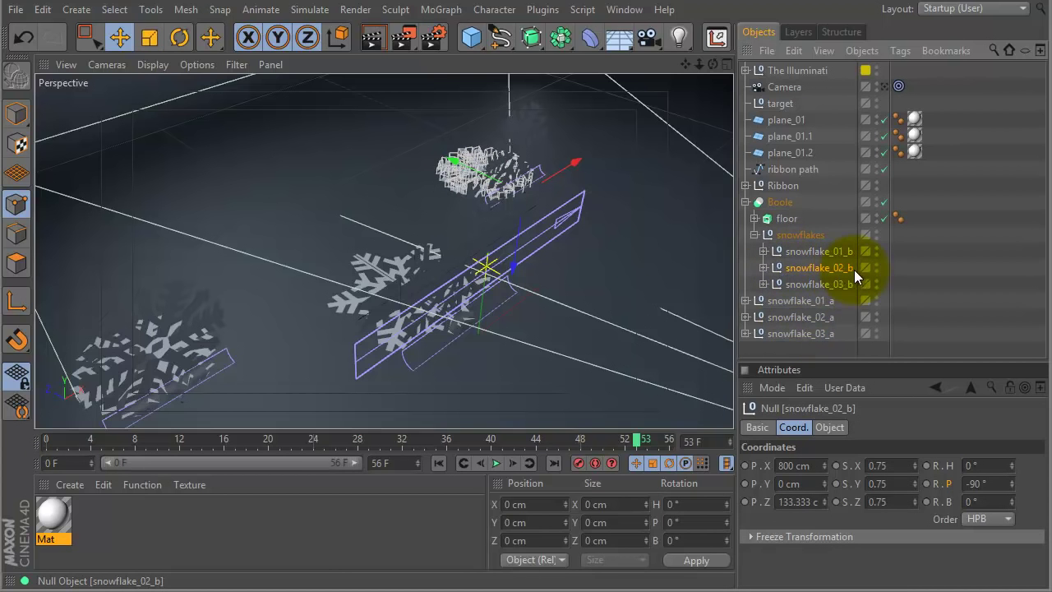
{"action": "left_click", "coordinate": [802, 318], "text": "ctrl"}
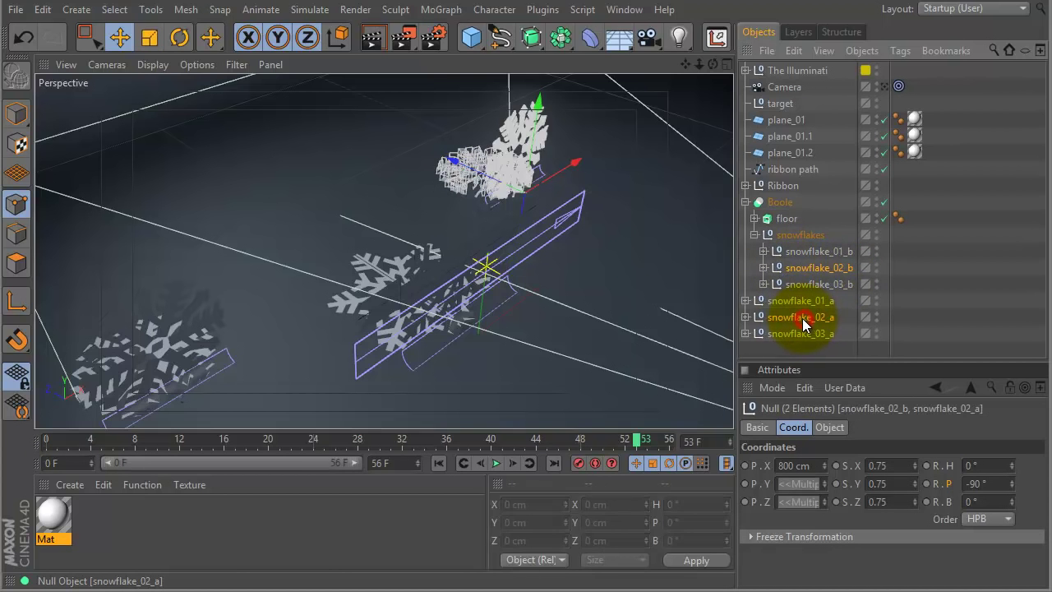
{"action": "left_click", "coordinate": [179, 37]}
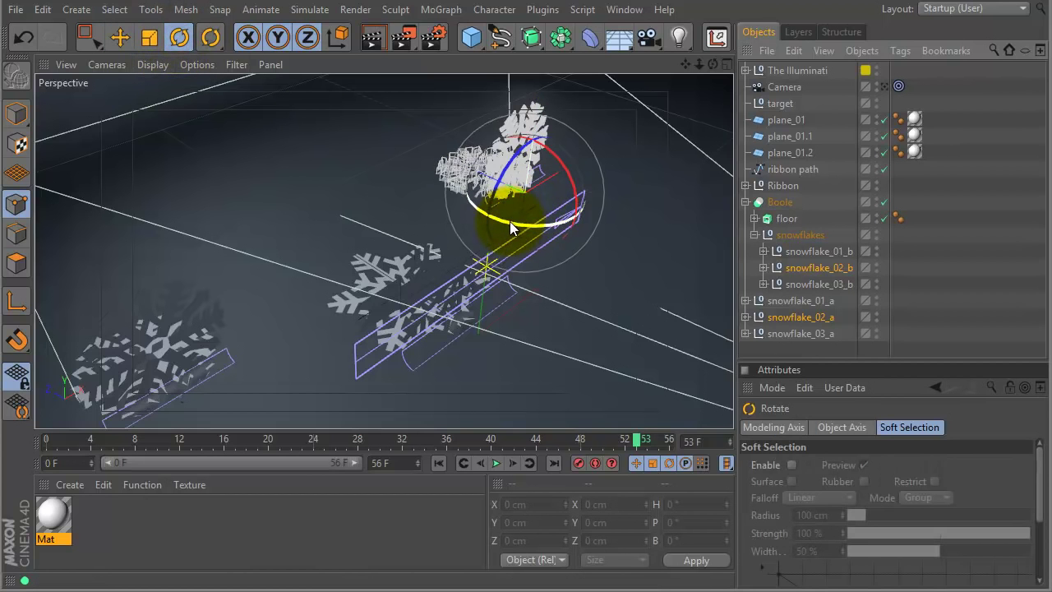
{"action": "left_click_drag", "start_coordinate": [511, 222], "coordinate": [595, 53]}
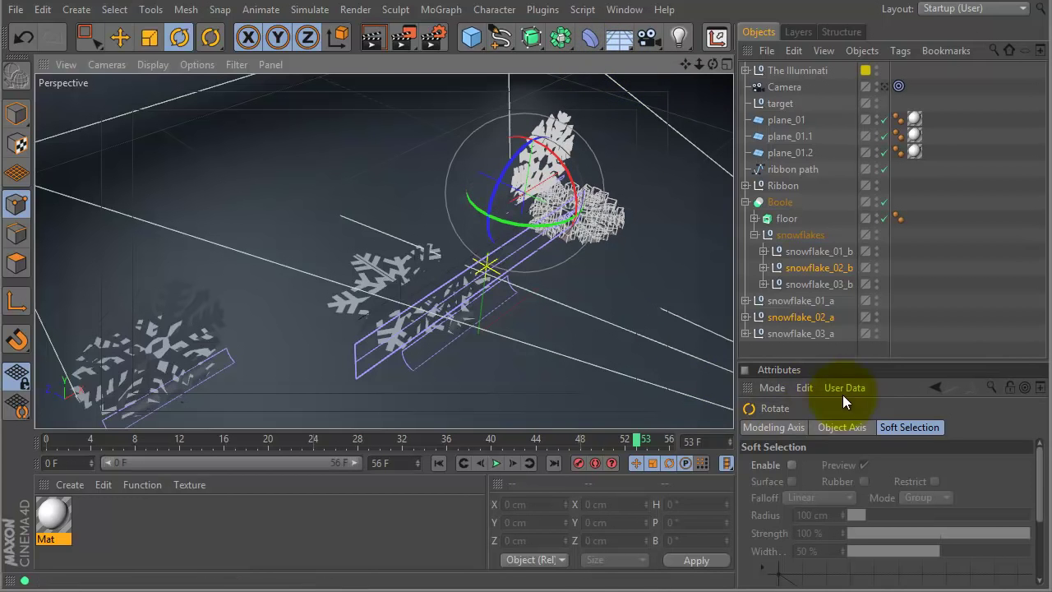
Clear the selection and select the plane_01.1 and plane_01.2 snowflake planes
{"action": "left_click", "coordinate": [339, 526]}
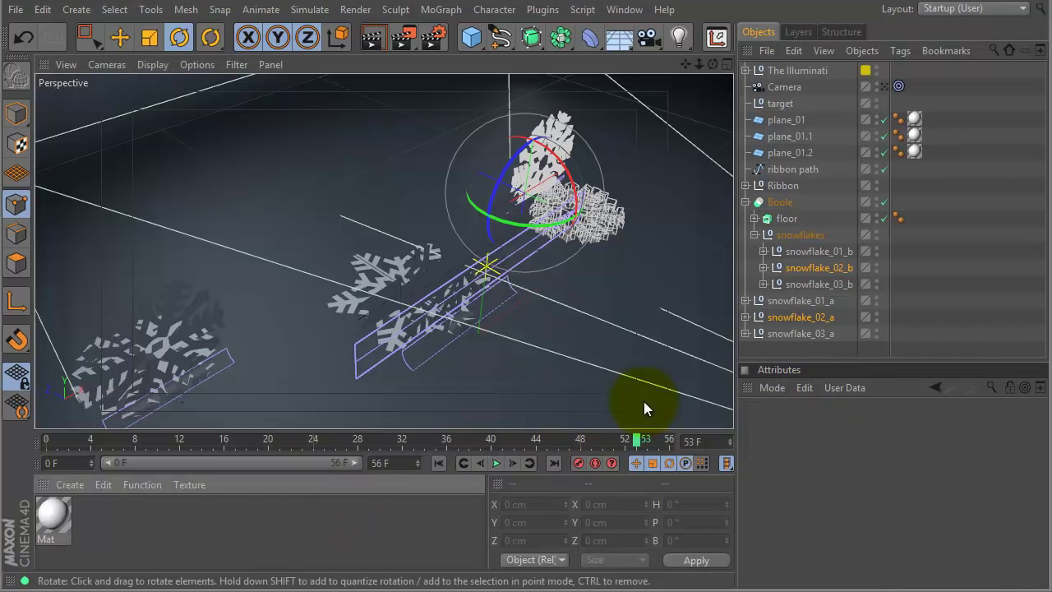
{"action": "left_click", "coordinate": [777, 353]}
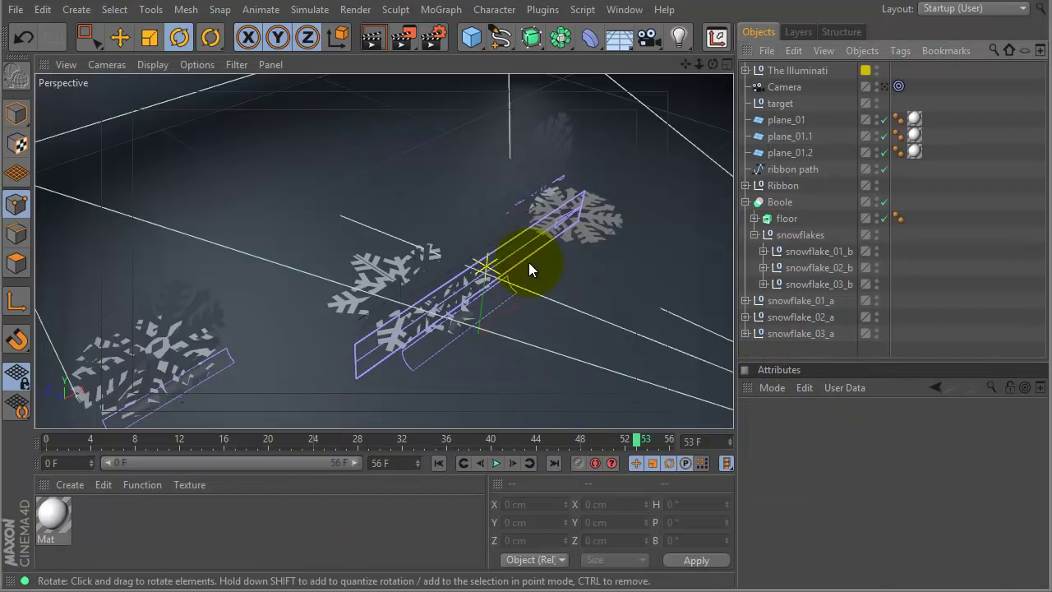
{"action": "left_click", "coordinate": [790, 137]}
{"action": "left_click", "coordinate": [788, 153]}
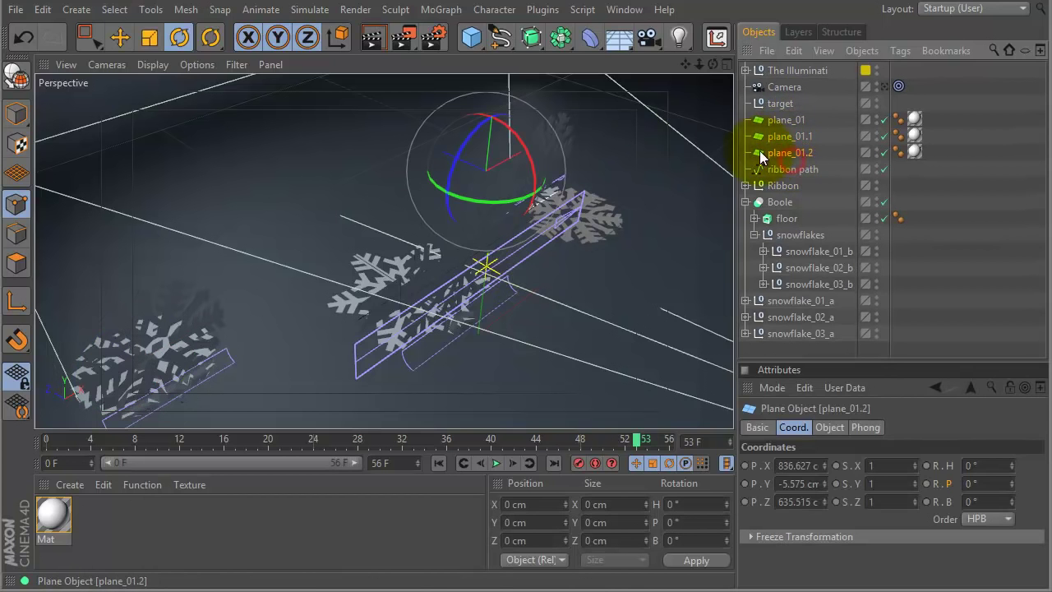
Move plane_01.2 about 501 cm along Z, then scrub the camera animation to check it
{"action": "key", "text": "e"}
{"action": "left_click_drag", "start_coordinate": [423, 143], "coordinate": [493, 182]}
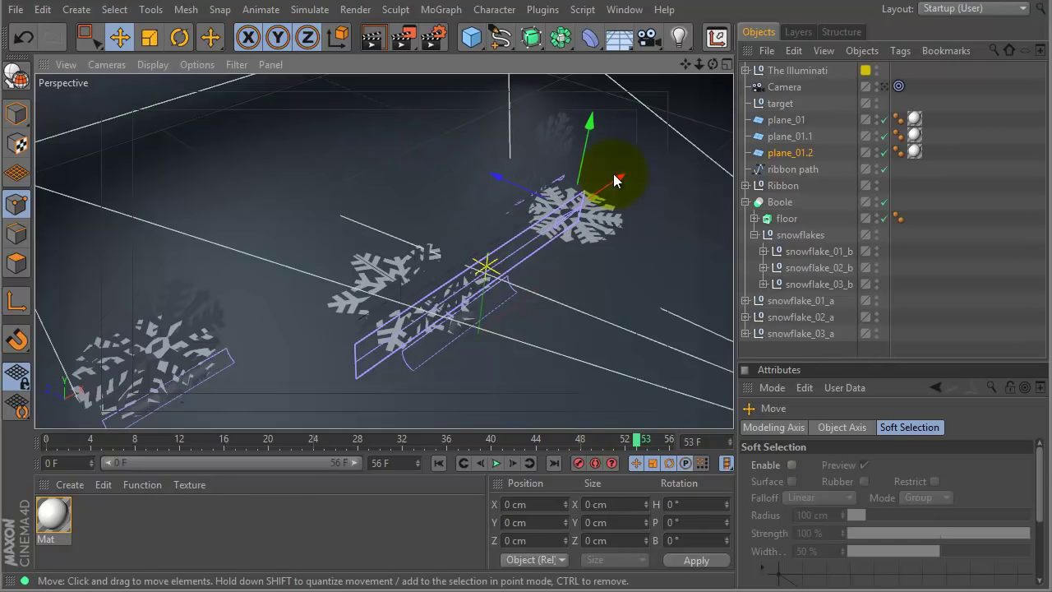
{"action": "left_click", "coordinate": [883, 86]}
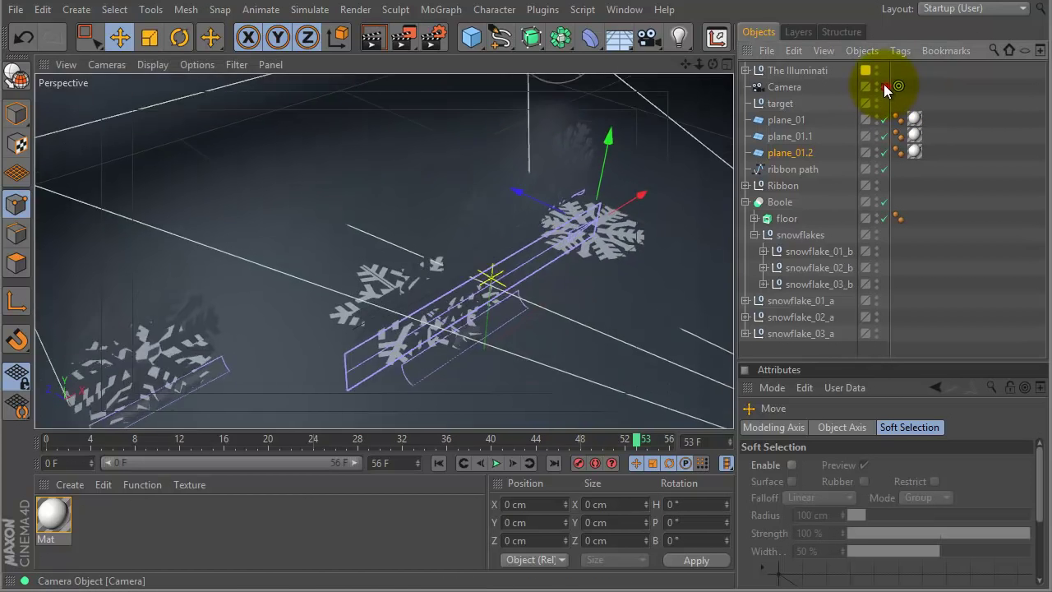
{"action": "left_click_drag", "start_coordinate": [127, 435], "coordinate": [471, 417]}
{"action": "left_click_drag", "start_coordinate": [533, 403], "coordinate": [200, 406]}
{"action": "left_click_drag", "start_coordinate": [94, 439], "coordinate": [683, 442]}
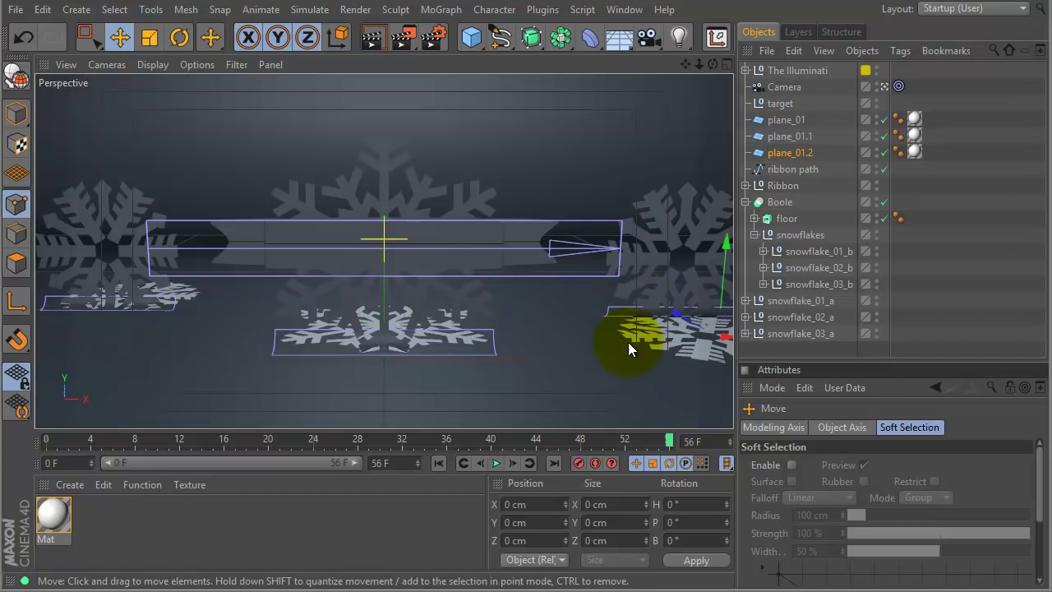
{"action": "left_click_drag", "start_coordinate": [669, 441], "coordinate": [299, 439]}
{"action": "left_click", "coordinate": [884, 85]}
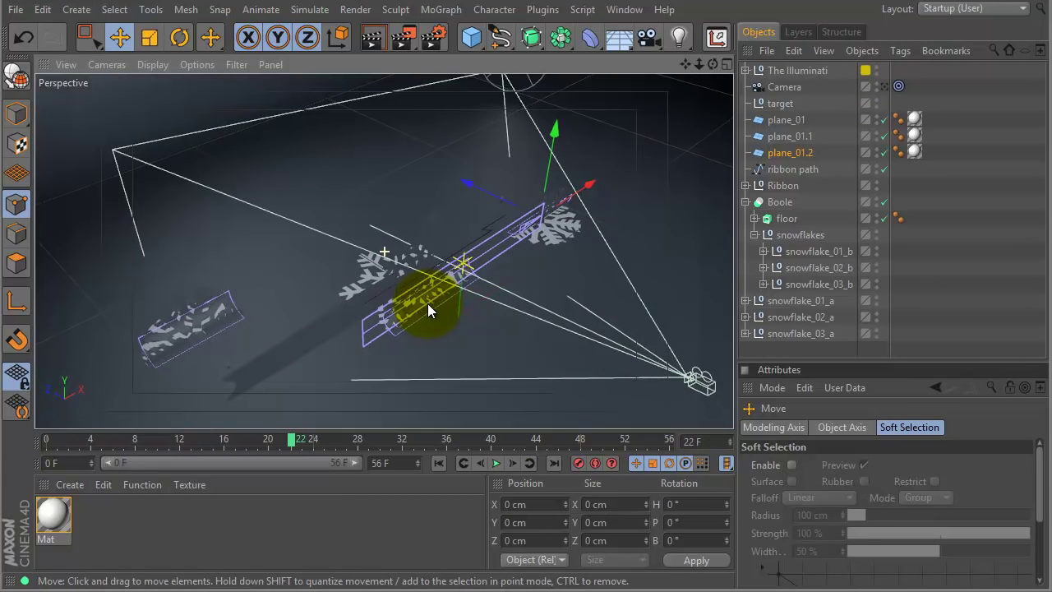
Select the snowflake_03_b and snowflake_03_a pair, try tilting it, then undo the rotation
{"action": "left_click", "coordinate": [822, 284]}
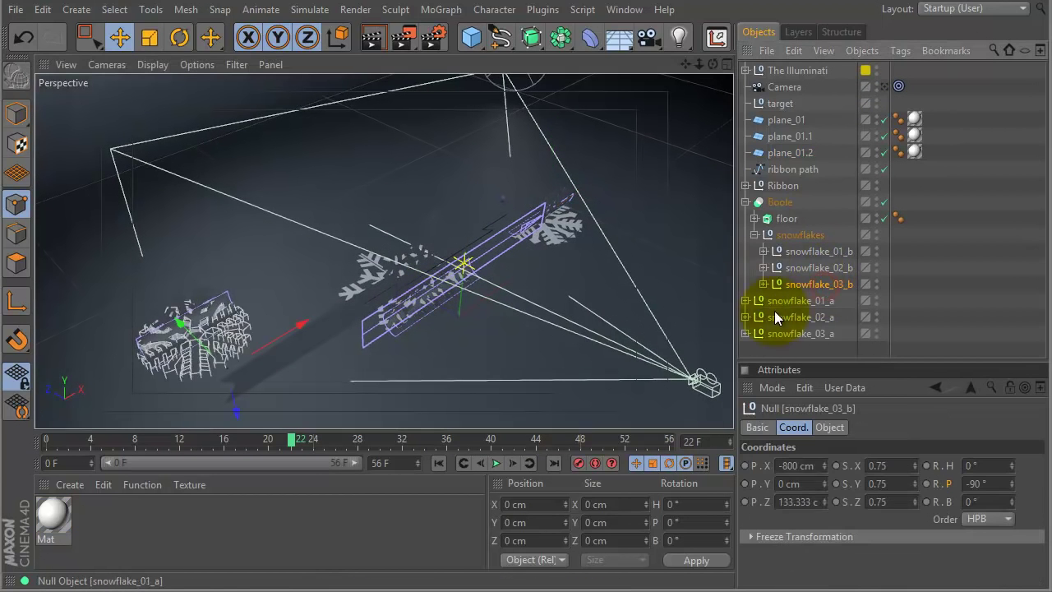
{"action": "left_click", "coordinate": [794, 333], "text": "ctrl"}
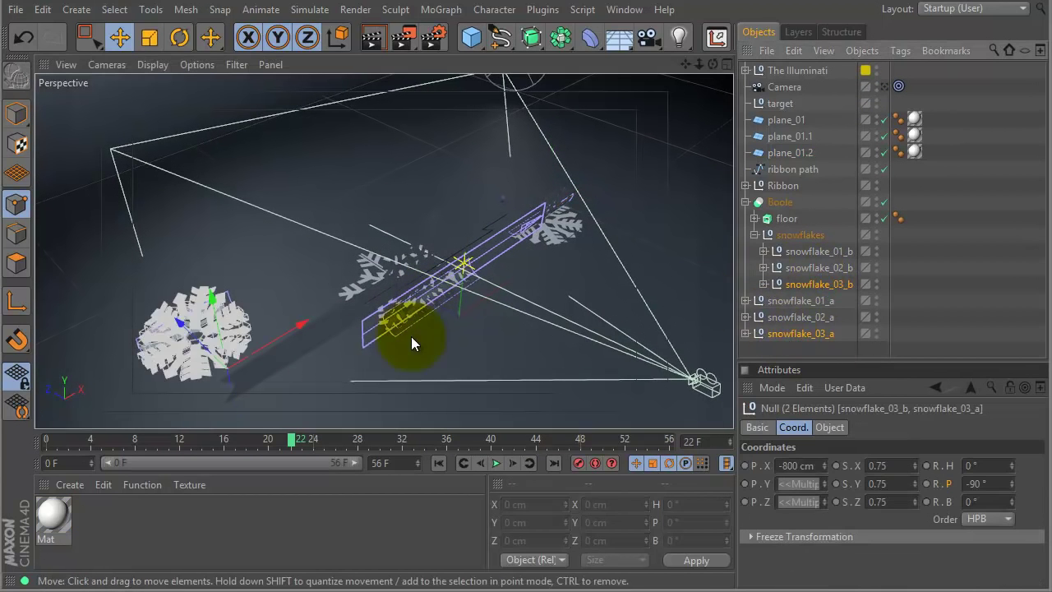
{"action": "key", "text": "r"}
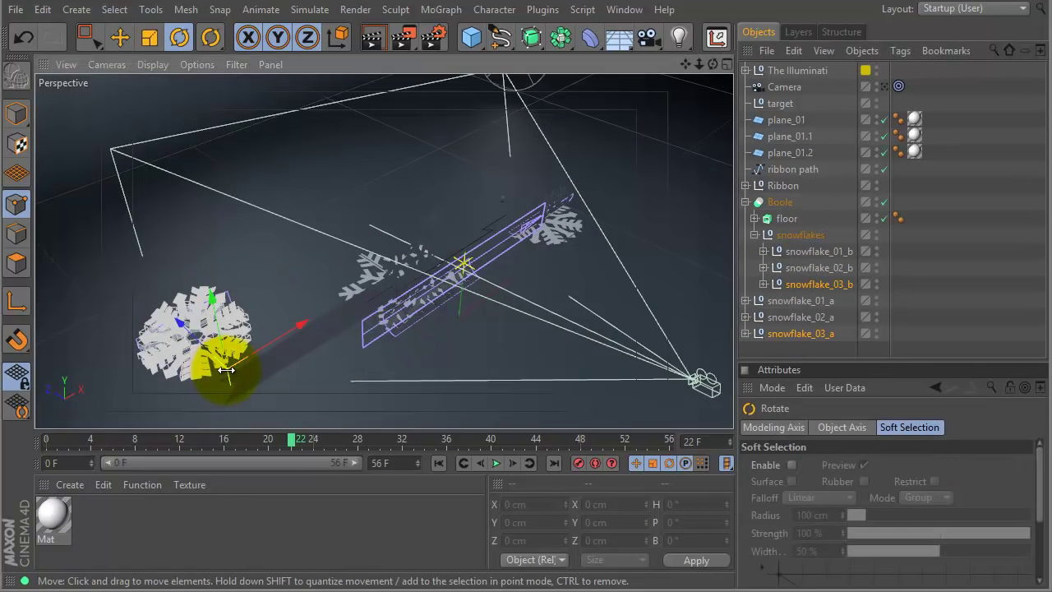
{"action": "left_click_drag", "start_coordinate": [197, 412], "coordinate": [257, 316]}
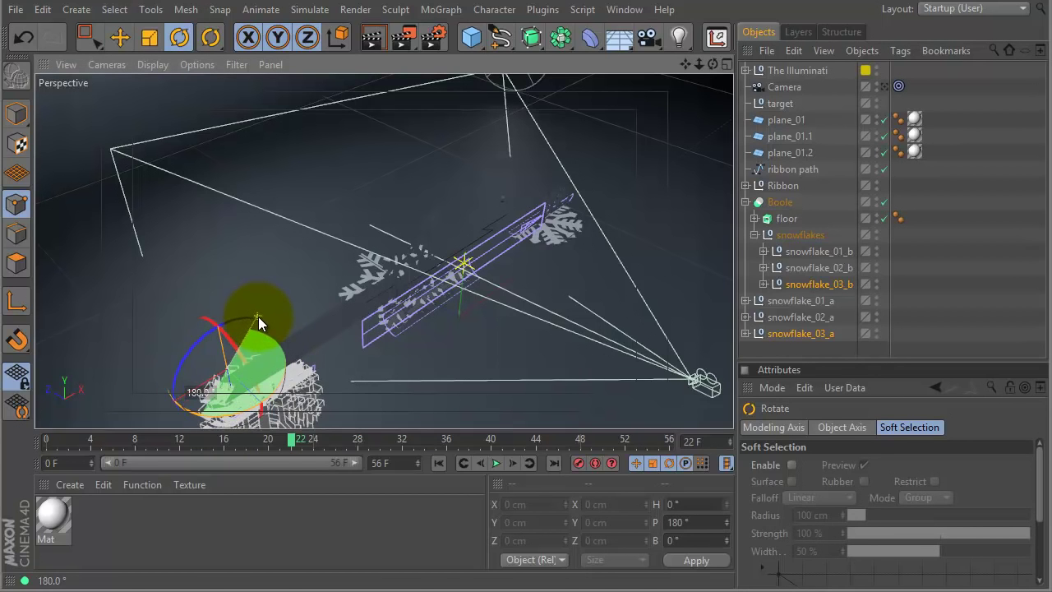
{"action": "key", "text": "ctrl+z"}
Select the four snowflake_02 and snowflake_03 nulls and move them together about 203 cm
{"action": "key", "text": "e"}
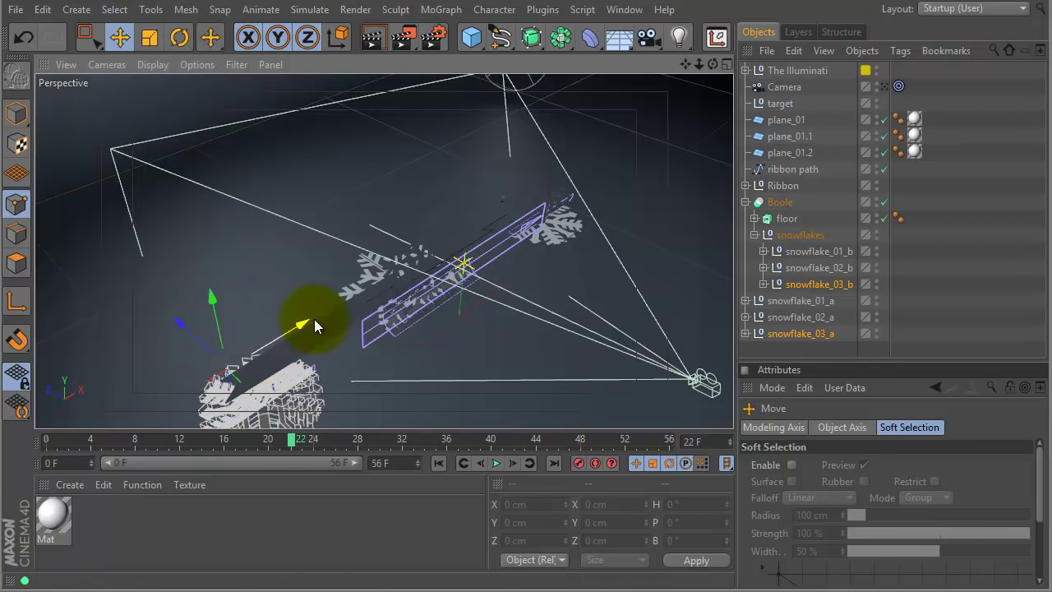
{"action": "left_click", "coordinate": [795, 318], "text": "ctrl"}
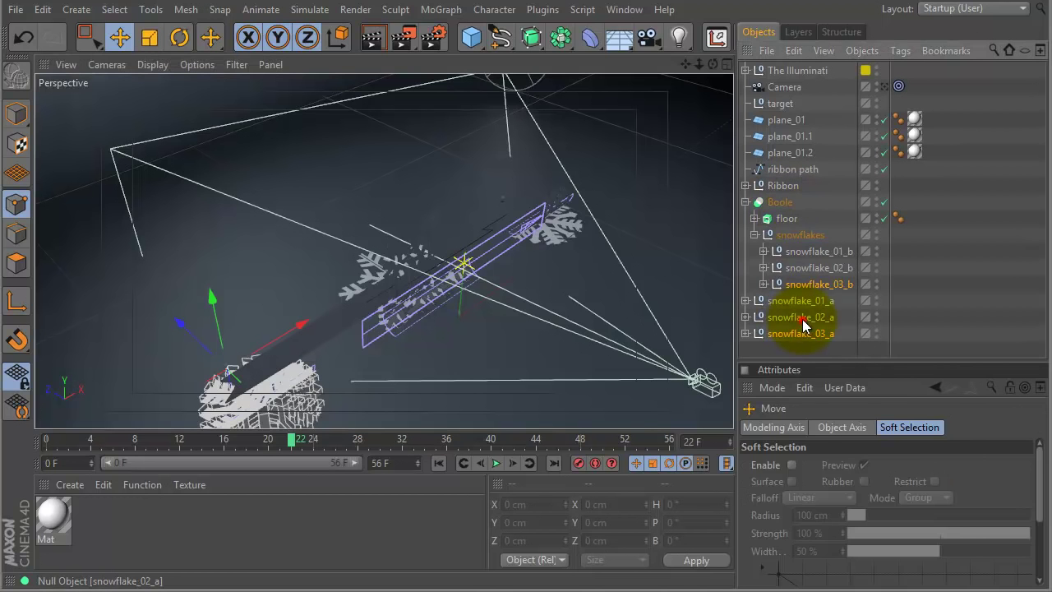
{"action": "left_click", "coordinate": [822, 273], "text": "ctrl"}
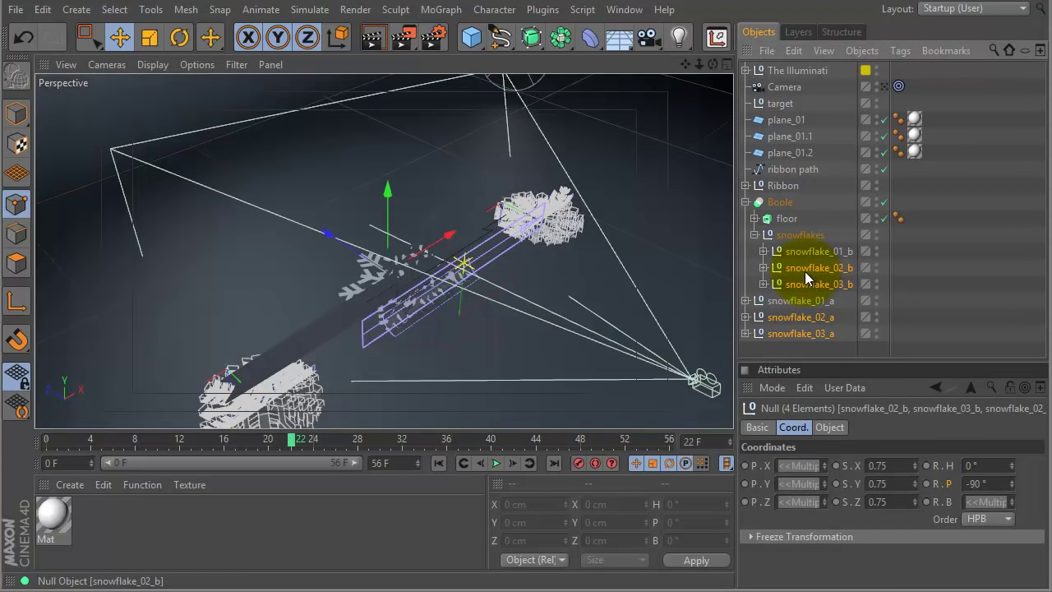
{"action": "left_click", "coordinate": [795, 152], "text": "ctrl"}
{"action": "left_click", "coordinate": [800, 138], "text": "ctrl"}
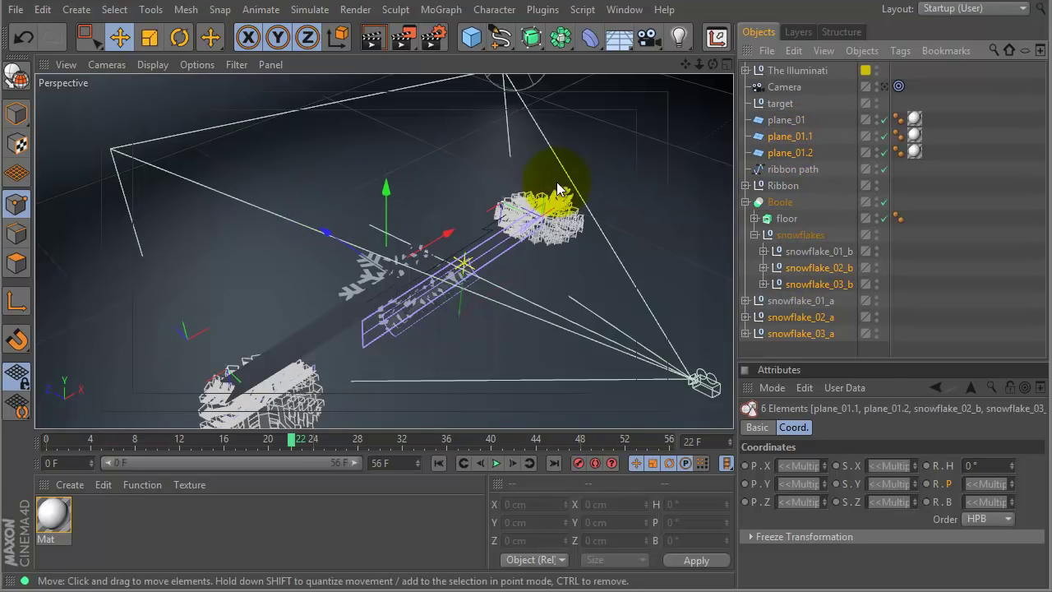
{"action": "left_click", "coordinate": [794, 153], "text": "ctrl"}
{"action": "left_click", "coordinate": [791, 138], "text": "ctrl"}
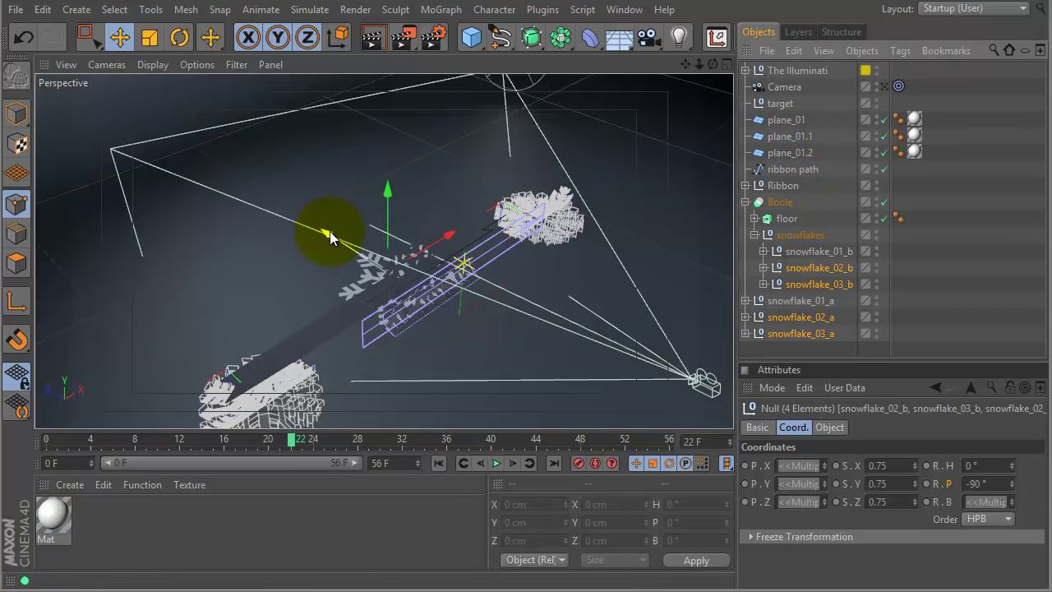
{"action": "left_click_drag", "start_coordinate": [328, 237], "coordinate": [287, 195]}
{"action": "left_click", "coordinate": [826, 204]}
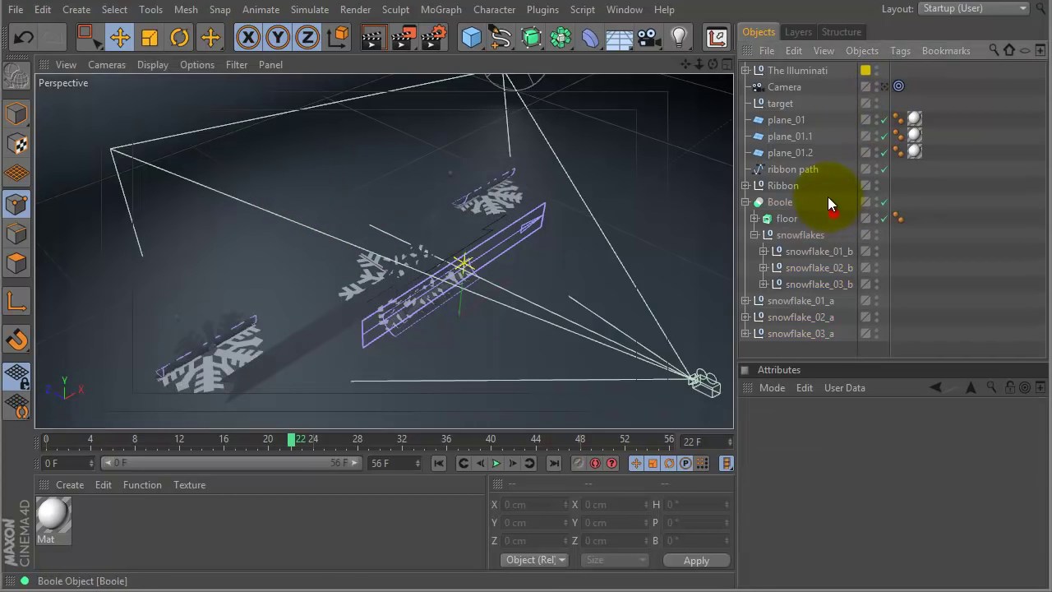
{"action": "left_click", "coordinate": [803, 149]}
{"action": "left_click_drag", "start_coordinate": [472, 183], "coordinate": [426, 145]}
{"action": "left_click", "coordinate": [827, 136]}
{"action": "left_click_drag", "start_coordinate": [146, 293], "coordinate": [157, 309]}
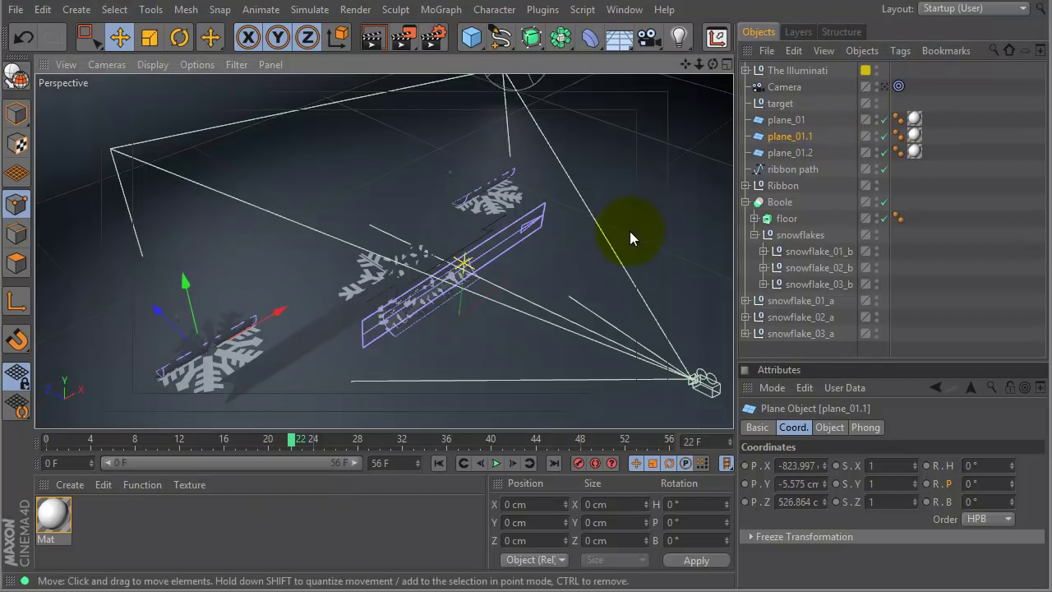
{"action": "left_click", "coordinate": [885, 86]}
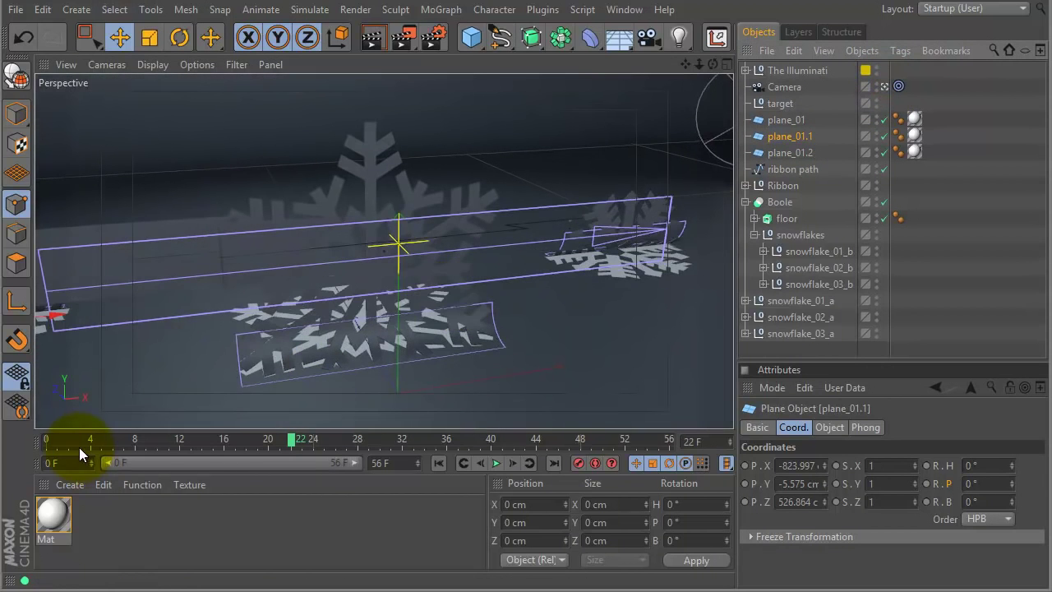
{"action": "left_click", "coordinate": [49, 439]}
{"action": "left_click_drag", "start_coordinate": [49, 439], "coordinate": [602, 421]}
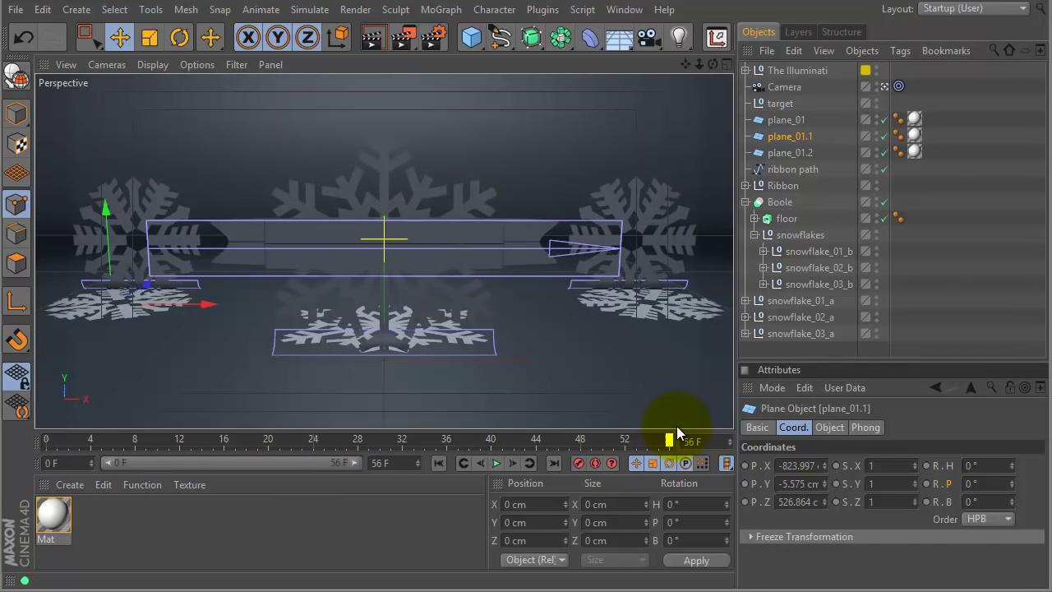
{"action": "left_click_drag", "start_coordinate": [693, 426], "coordinate": [534, 374]}
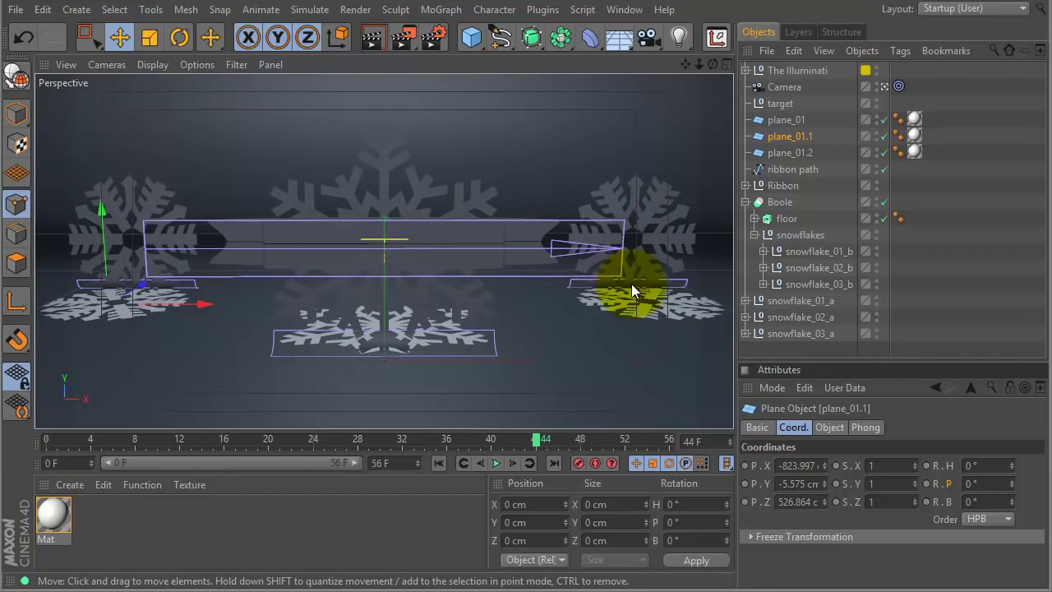
{"action": "left_click_drag", "start_coordinate": [298, 420], "coordinate": [220, 420]}
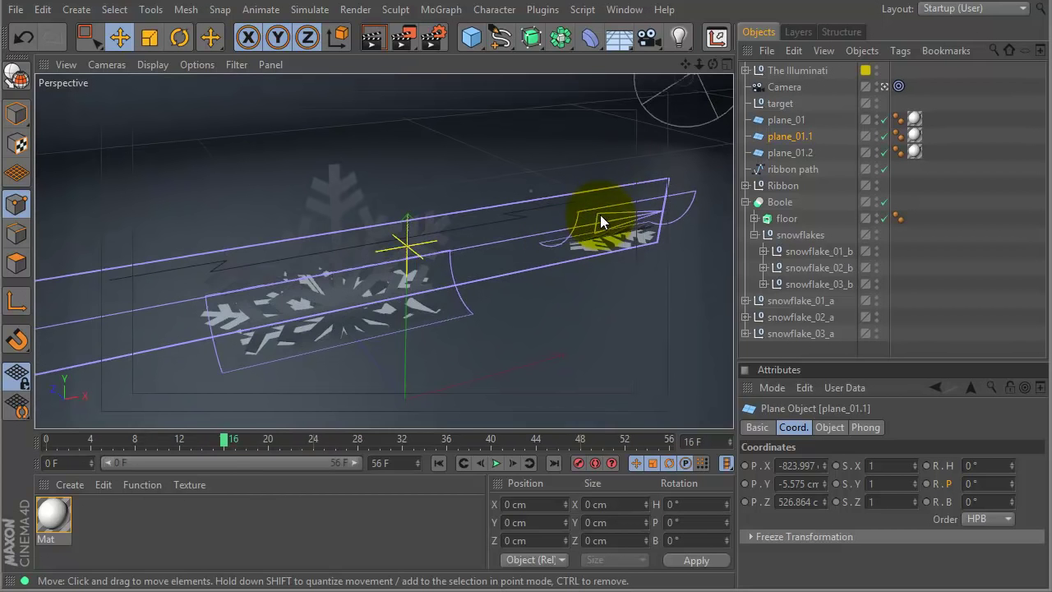
{"action": "left_click_drag", "start_coordinate": [223, 438], "coordinate": [358, 440]}
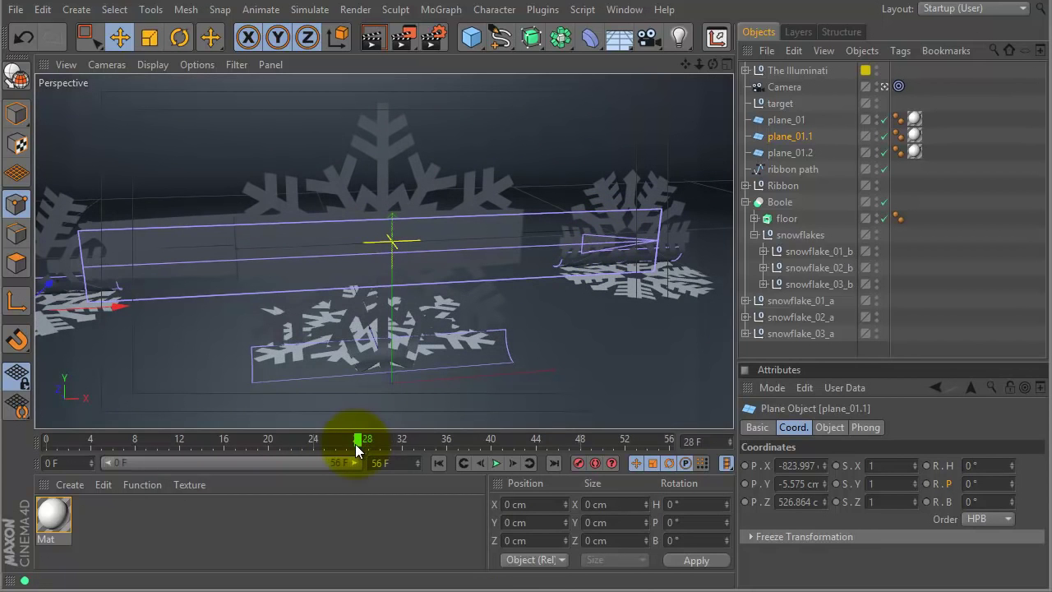
{"action": "left_click_drag", "start_coordinate": [357, 440], "coordinate": [587, 418]}
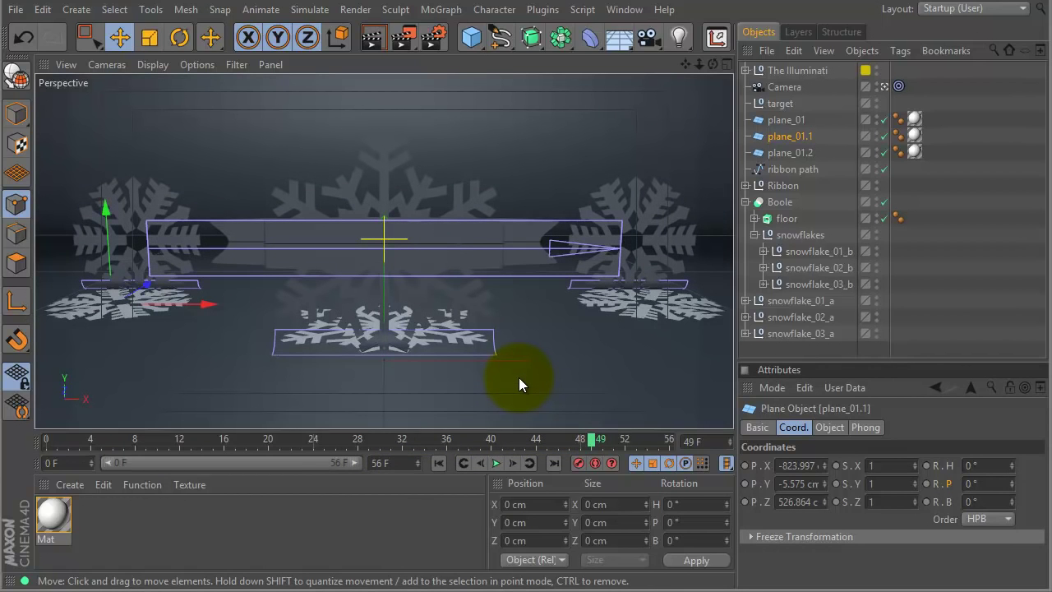
{"action": "key", "text": "ctrl+r"}
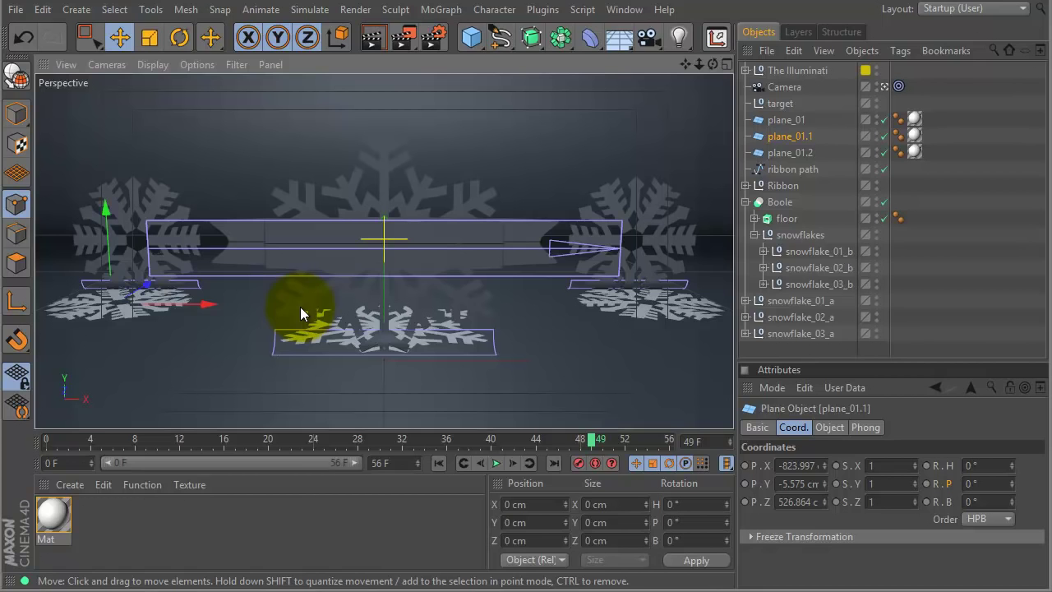
Rename plane_01 to snowflake_01_hole
{"action": "left_click", "coordinate": [787, 122]}
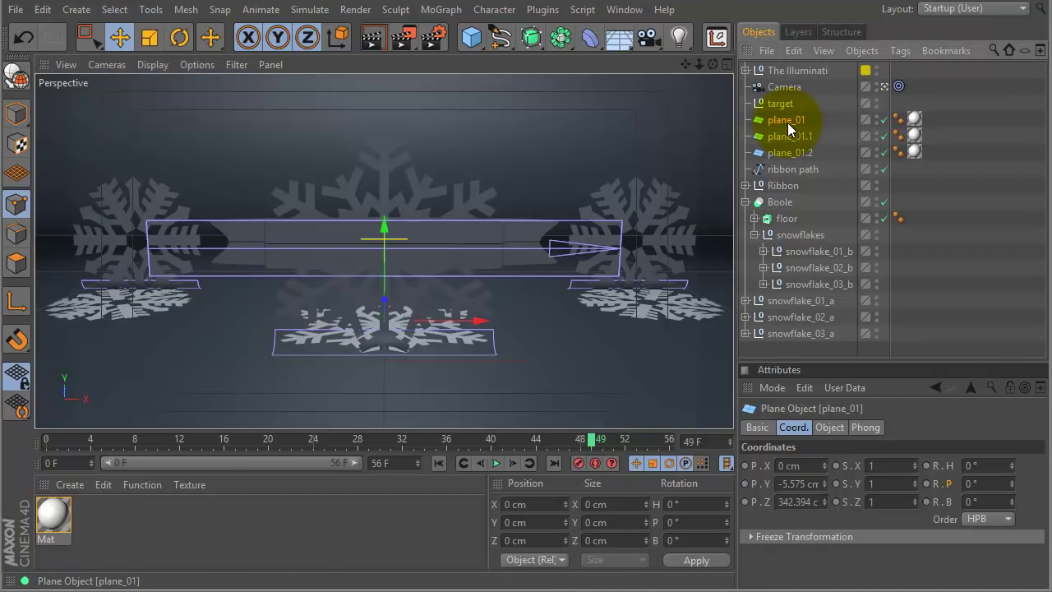
{"action": "right_click", "coordinate": [791, 120]}
{"action": "mouse_move", "coordinate": [859, 107]}
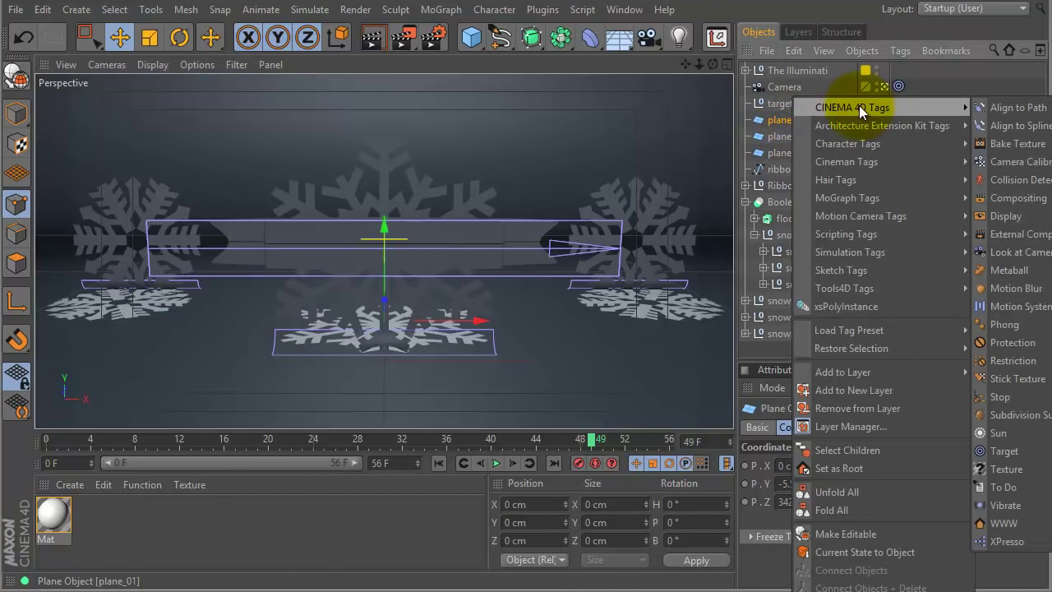
{"action": "left_click", "coordinate": [775, 120]}
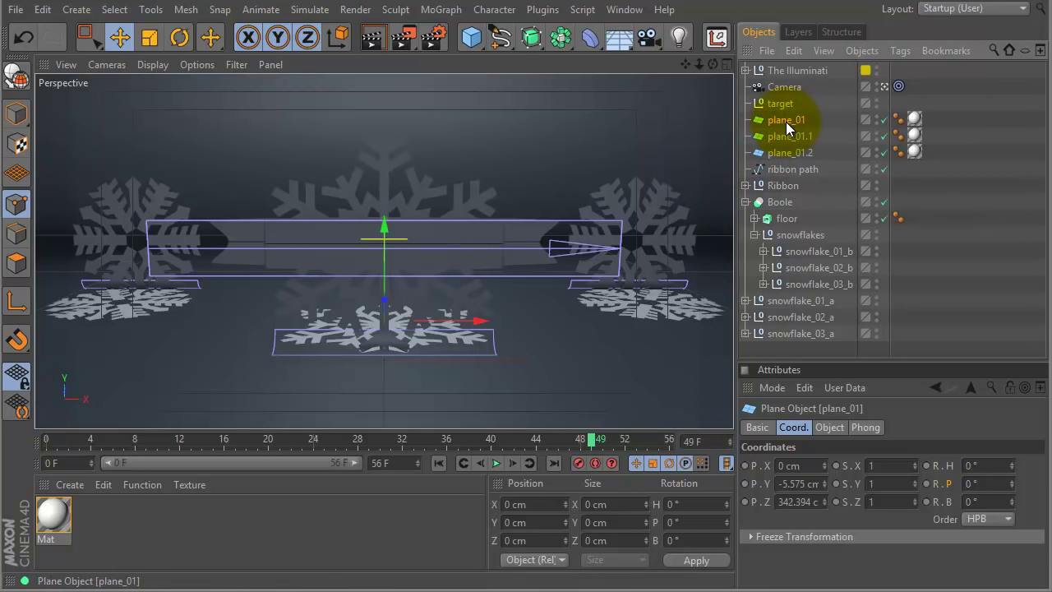
{"action": "key", "text": "Return"}
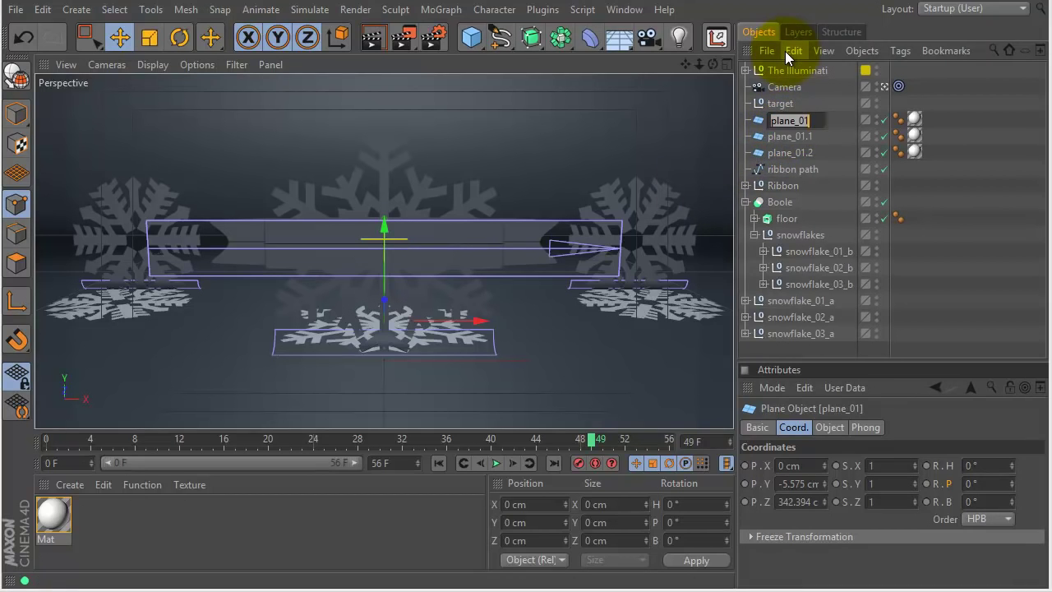
{"action": "type", "text": "sno"}
{"action": "type", "text": "wflake"}
{"action": "type", "text": "_01"}
{"action": "type", "text": "_"}
{"action": "type", "text": "hole"}
{"action": "key", "text": "Return"}
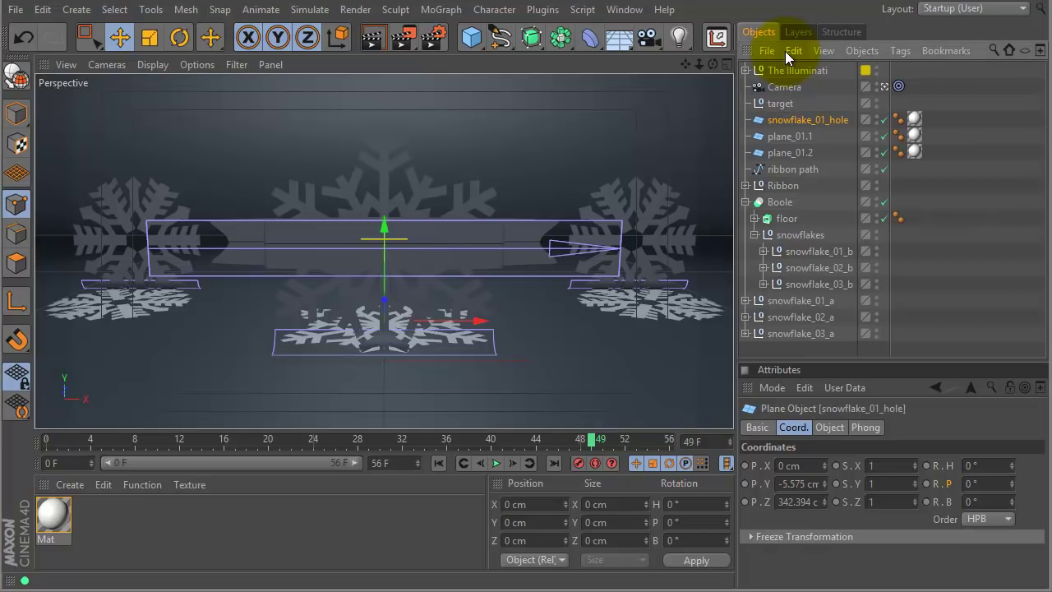
Identify which plane matches each snowflake and move plane_01.2 above plane_01.1
{"action": "left_click", "coordinate": [782, 138]}
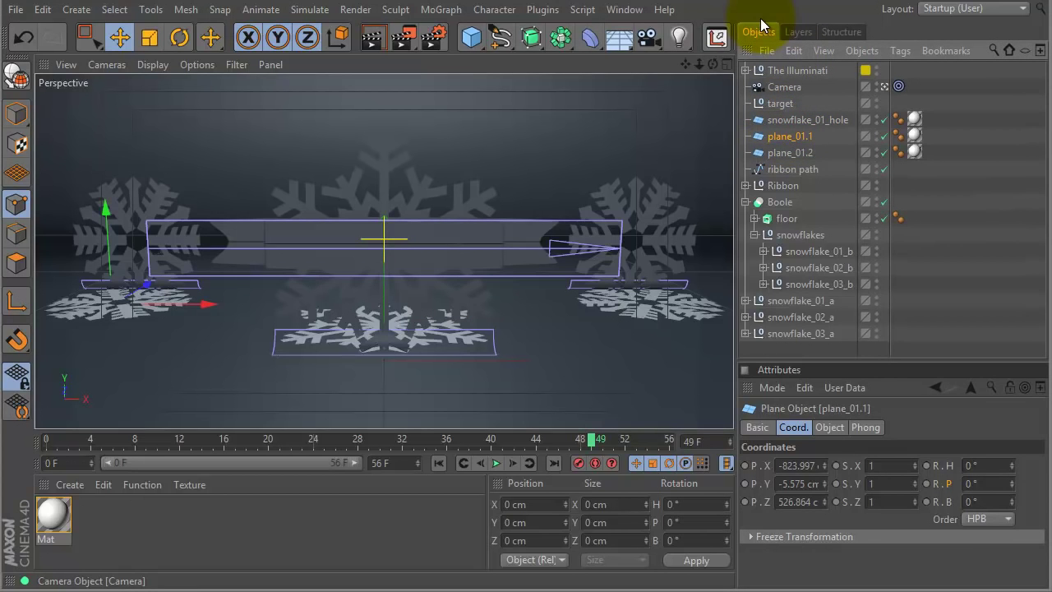
{"action": "left_click", "coordinate": [794, 317]}
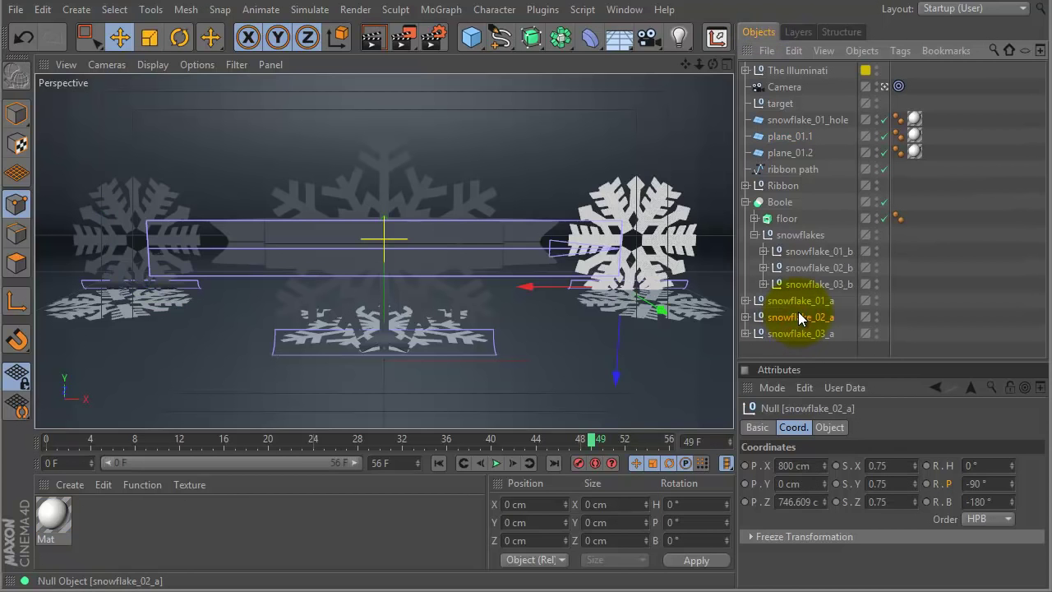
{"action": "left_click", "coordinate": [798, 152]}
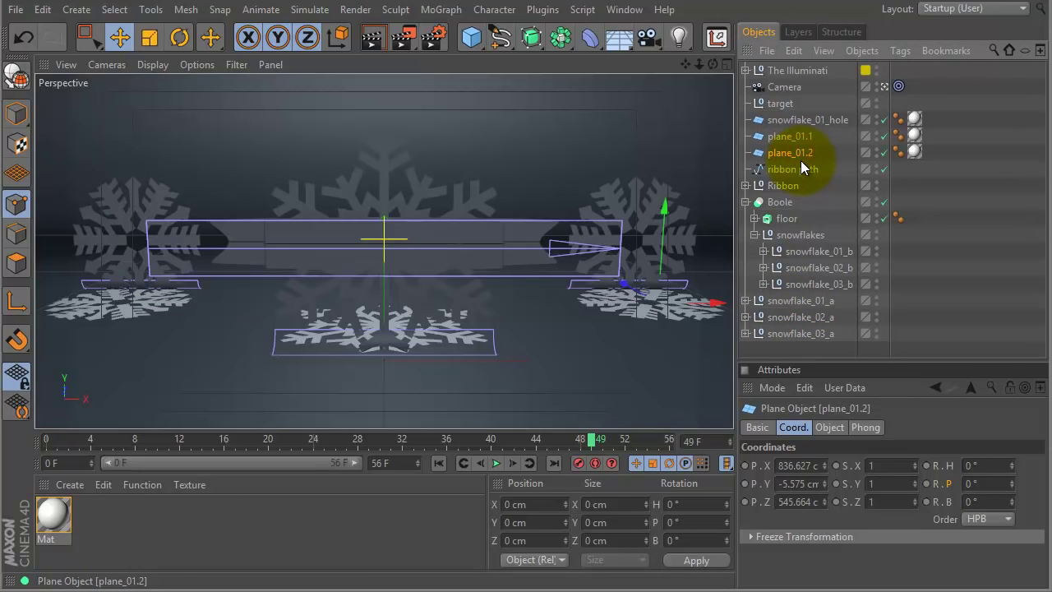
{"action": "left_click", "coordinate": [812, 269]}
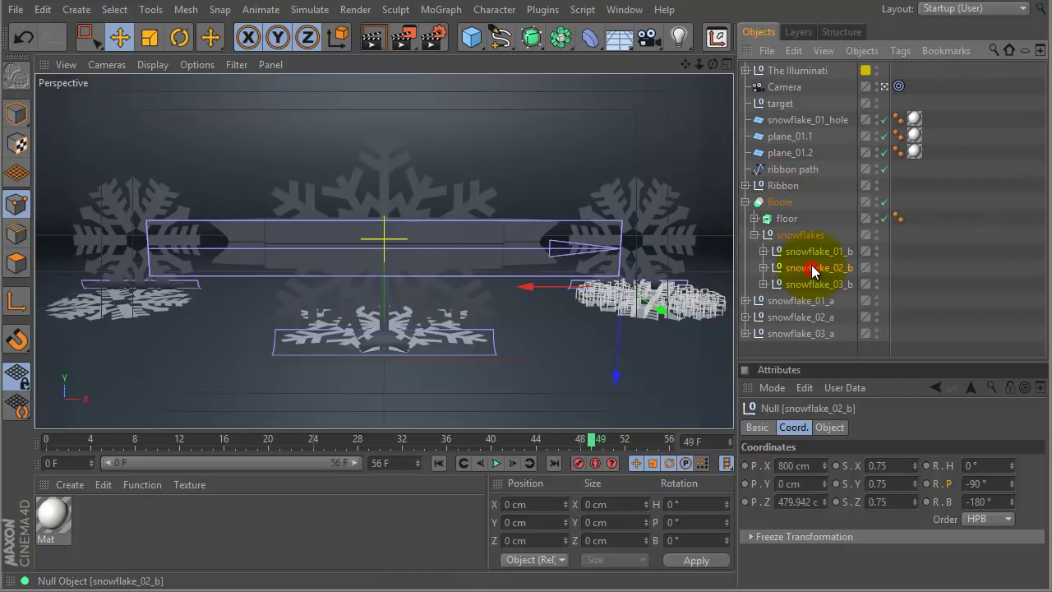
{"action": "left_click", "coordinate": [799, 152]}
{"action": "left_click_drag", "start_coordinate": [800, 155], "coordinate": [796, 127]}
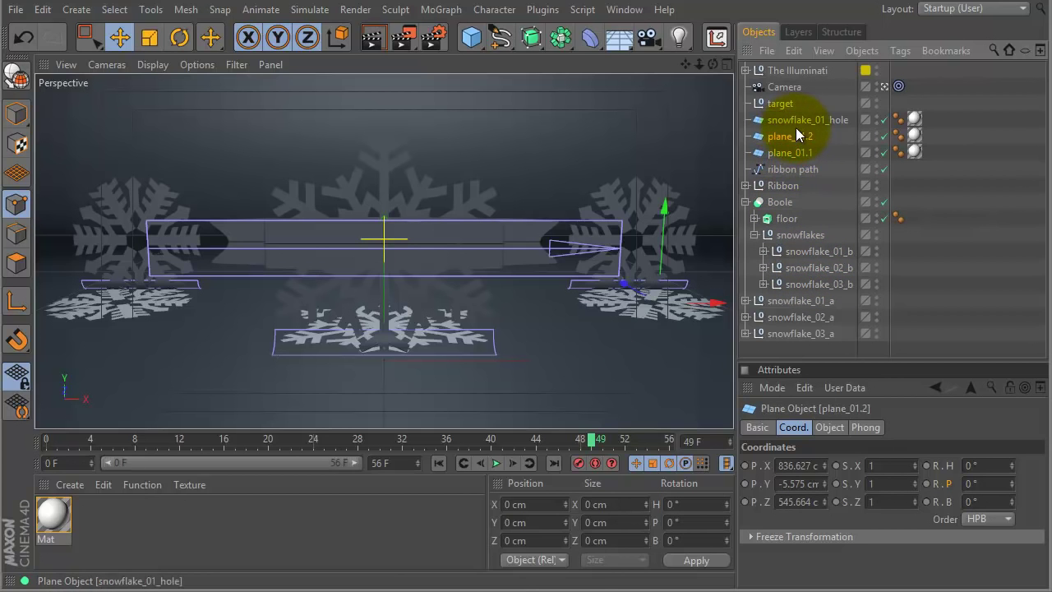
Rename plane_01.2 to snowflake_02_hole and plane_01.1 to snowflake_03_hole
{"action": "double_click", "coordinate": [794, 136]}
{"action": "type", "text": "snowfladk"}
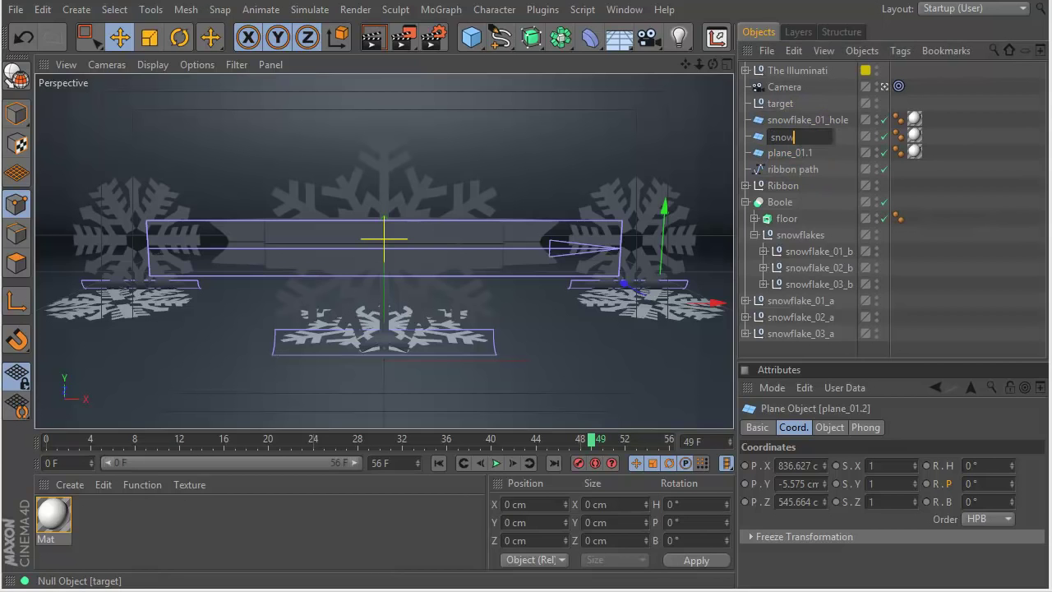
{"action": "key", "text": "BackSpace"}
{"action": "key", "text": "BackSpace"}
{"action": "type", "text": "ke_02_hole"}
{"action": "key", "text": "Return"}
{"action": "left_click", "coordinate": [786, 150]}
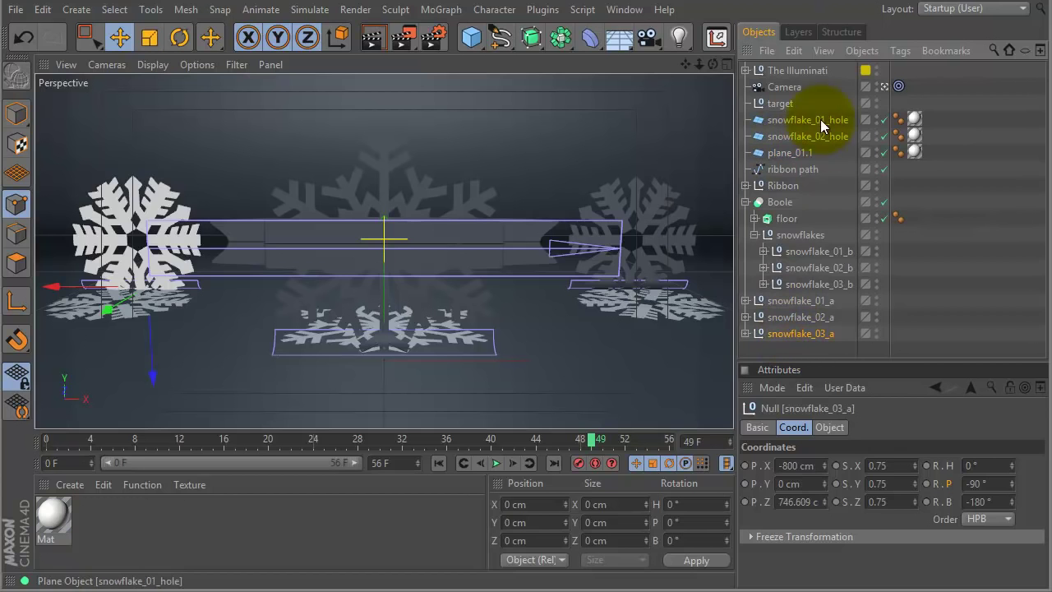
{"action": "left_click", "coordinate": [797, 152]}
{"action": "type", "text": "sn"}
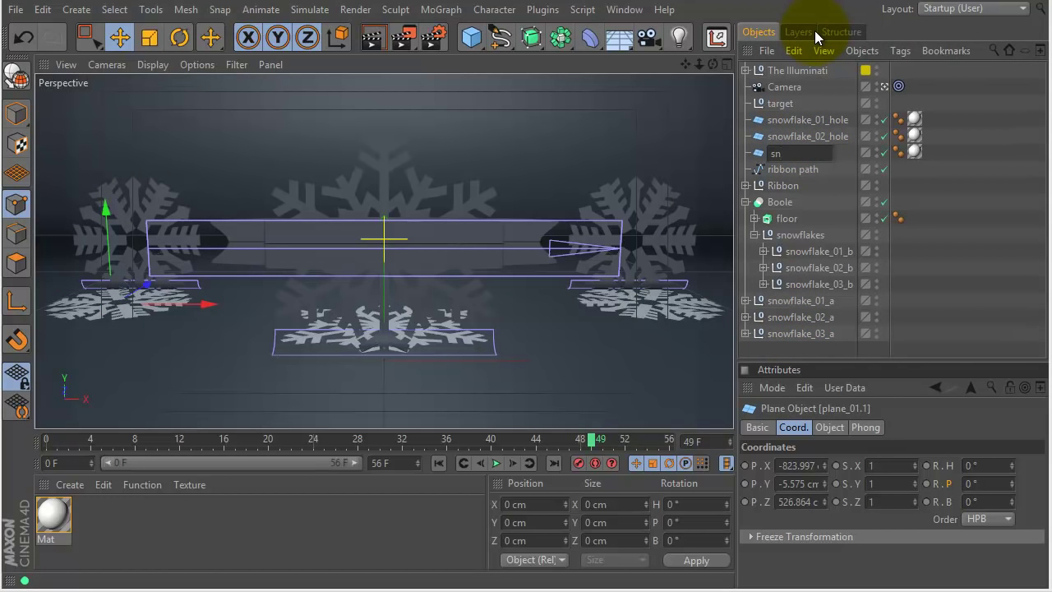
{"action": "type", "text": "owflake_03_hole"}
{"action": "key", "text": "Return"}
Add a Compositing tag to snowflake_01_hole with Object Buffer 1 enabled
{"action": "left_click", "coordinate": [835, 122]}
{"action": "right_click", "coordinate": [836, 123]}
{"action": "mouse_move", "coordinate": [877, 106]}
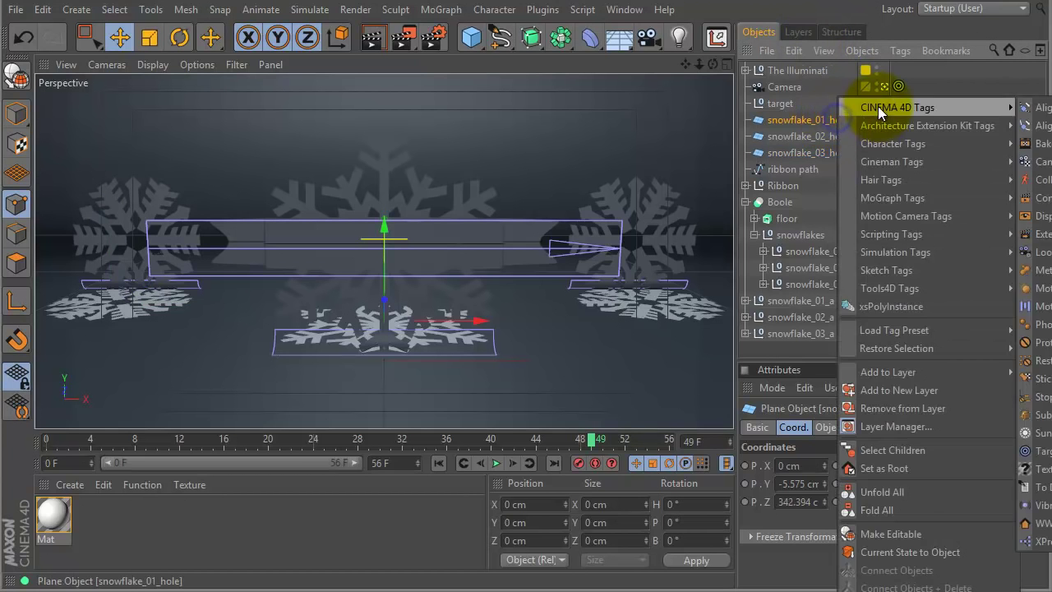
{"action": "left_click", "coordinate": [769, 122]}
{"action": "right_click", "coordinate": [768, 122]}
{"action": "mouse_move", "coordinate": [824, 106]}
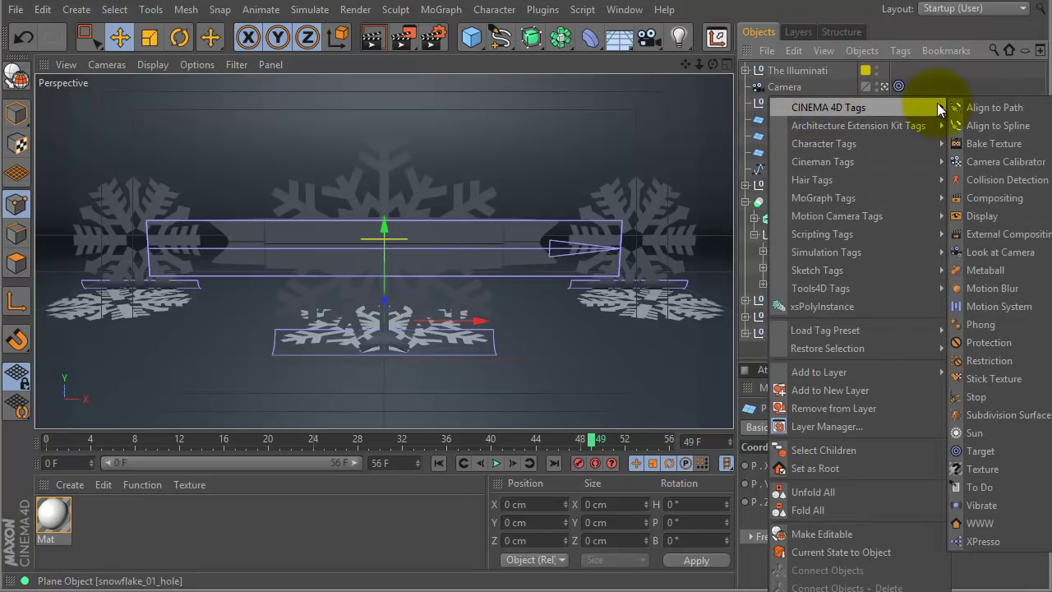
{"action": "left_click", "coordinate": [988, 198]}
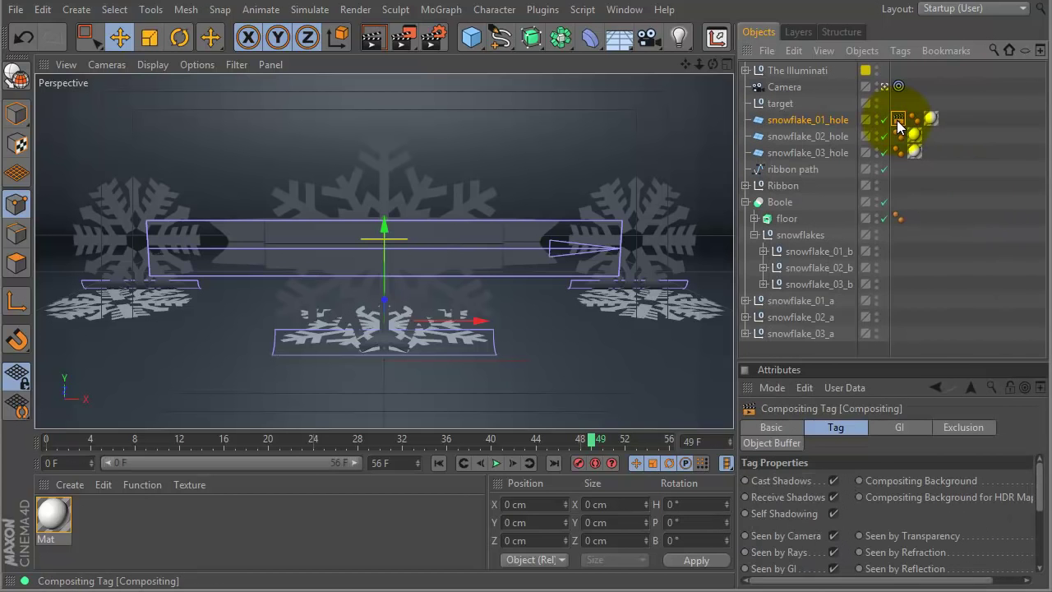
{"action": "left_click_drag", "start_coordinate": [935, 359], "coordinate": [936, 311]}
{"action": "left_click", "coordinate": [781, 367]}
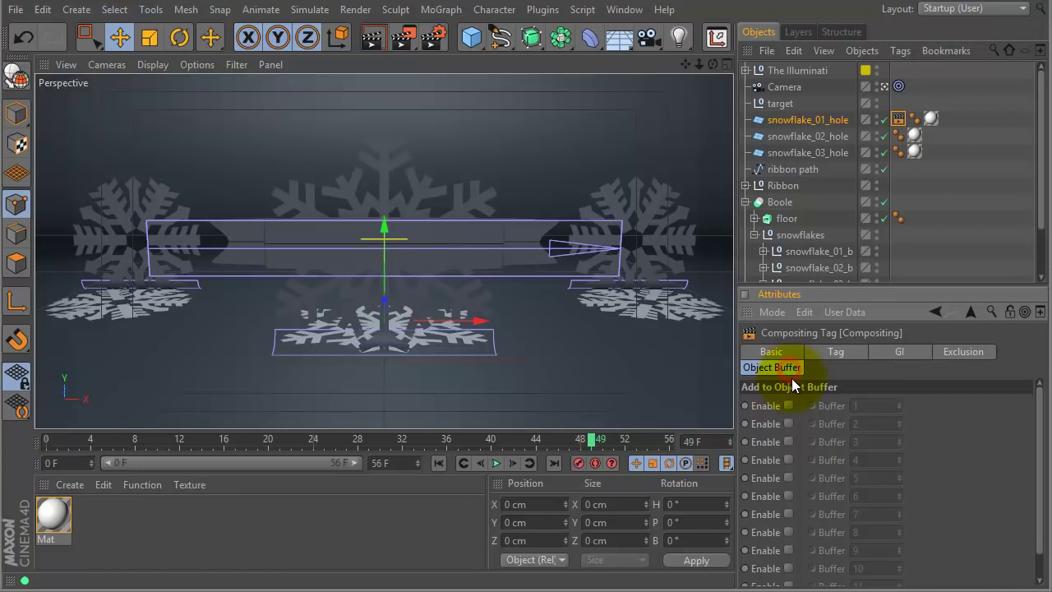
{"action": "left_click", "coordinate": [789, 406]}
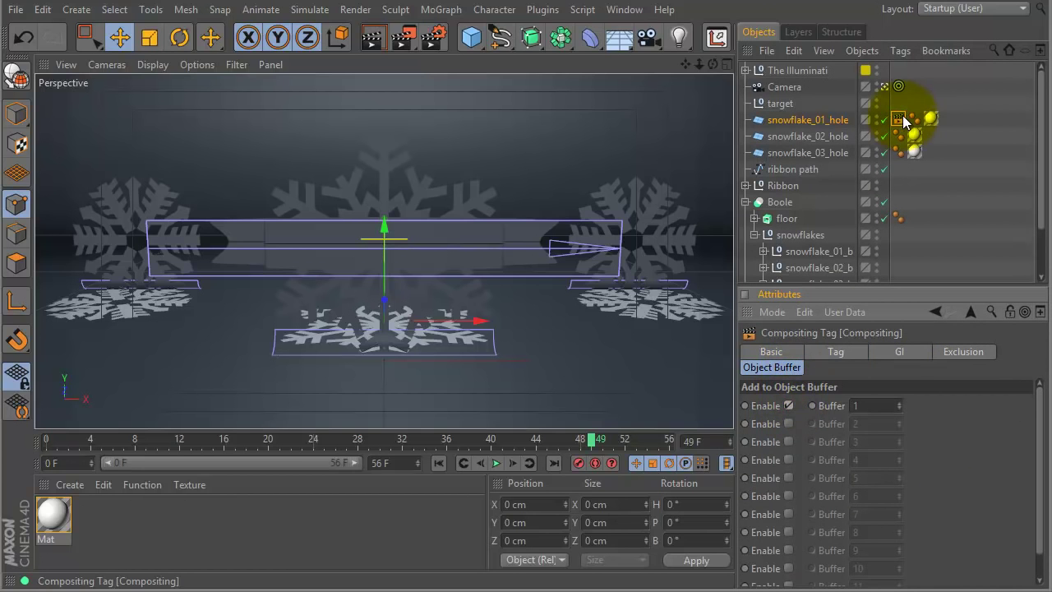
Copy the tag to snowflake_02_hole on buffer 2 and snowflake_03_hole on buffer 3
{"action": "left_click_drag", "start_coordinate": [898, 119], "coordinate": [897, 136], "text": "ctrl"}
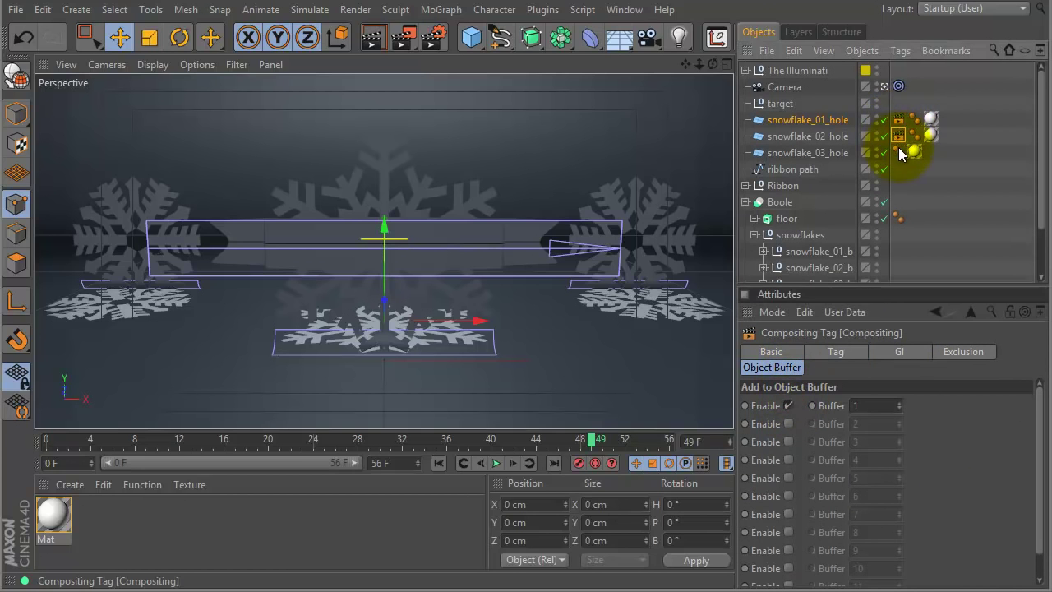
{"action": "left_click", "coordinate": [789, 423]}
{"action": "left_click", "coordinate": [789, 405]}
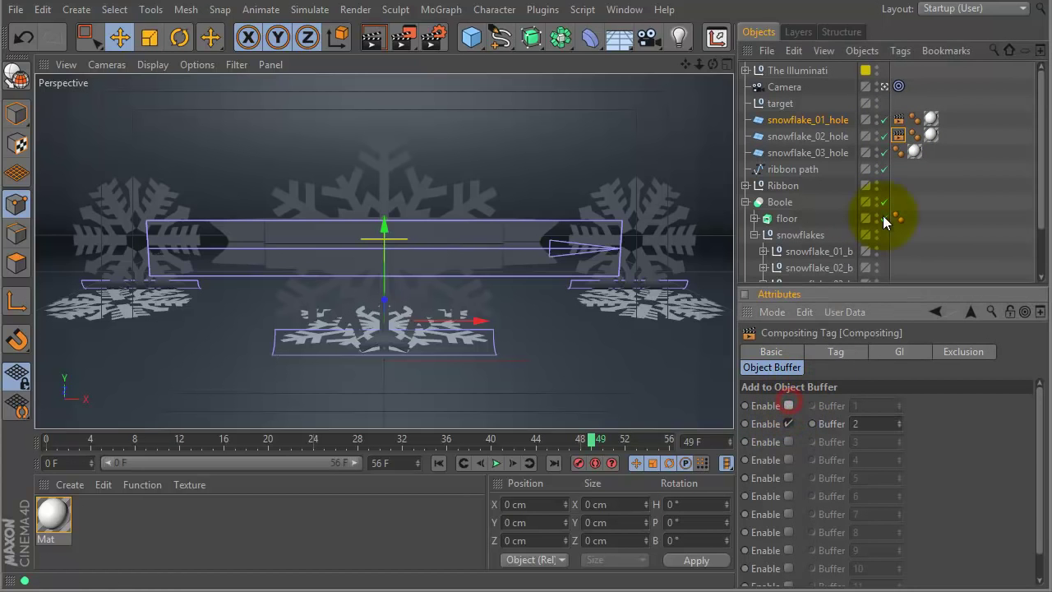
{"action": "left_click", "coordinate": [899, 136]}
{"action": "left_click_drag", "start_coordinate": [902, 142], "coordinate": [897, 153], "text": "ctrl"}
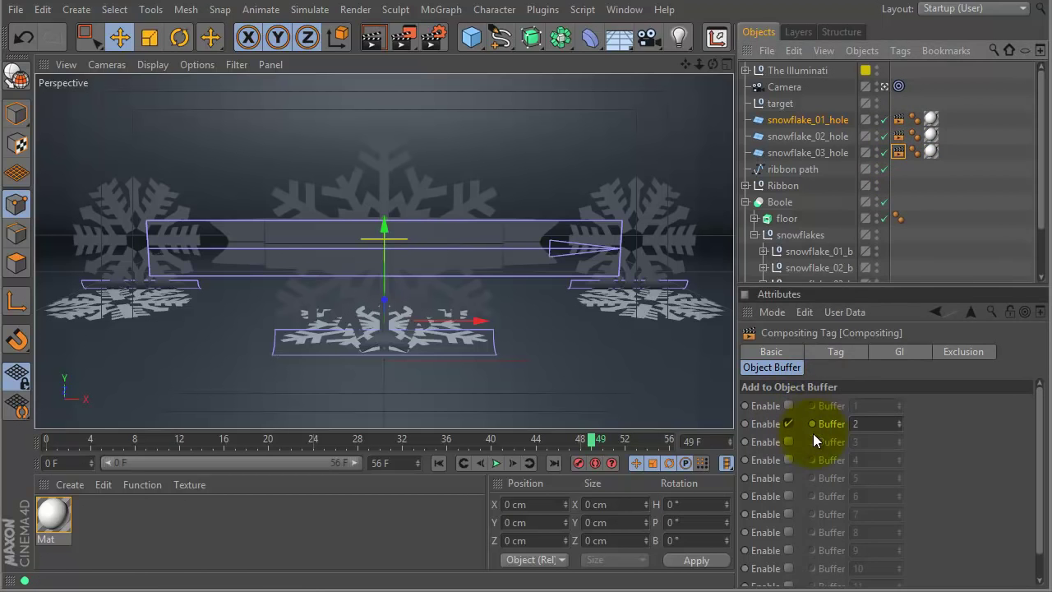
{"action": "left_click", "coordinate": [787, 441]}
{"action": "left_click", "coordinate": [788, 423]}
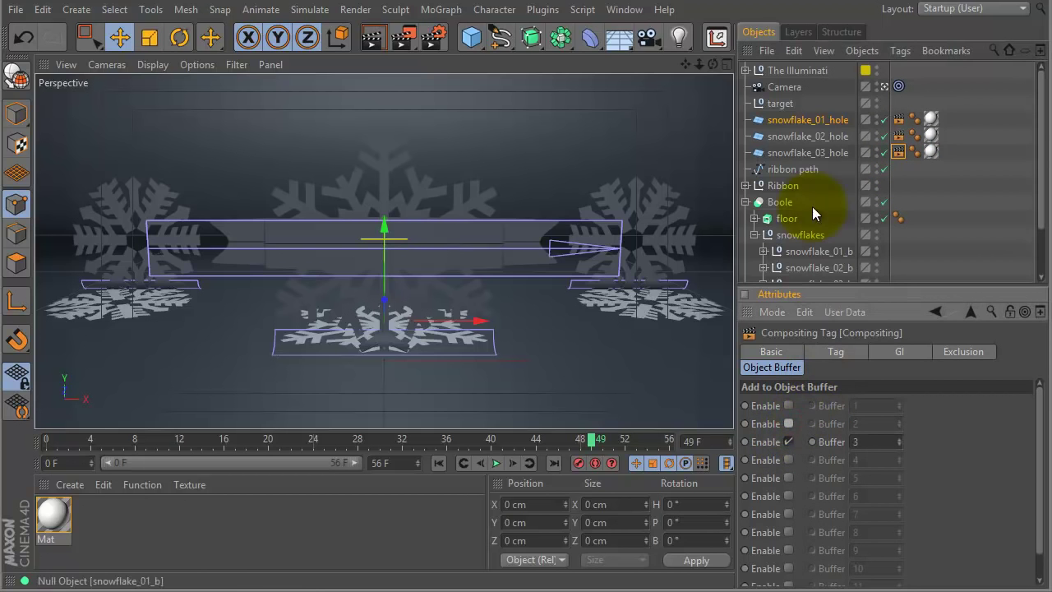
Copy the Compositing tag onto the ribbon extrude with only Object Buffer 4 enabled
{"action": "left_click", "coordinate": [745, 184]}
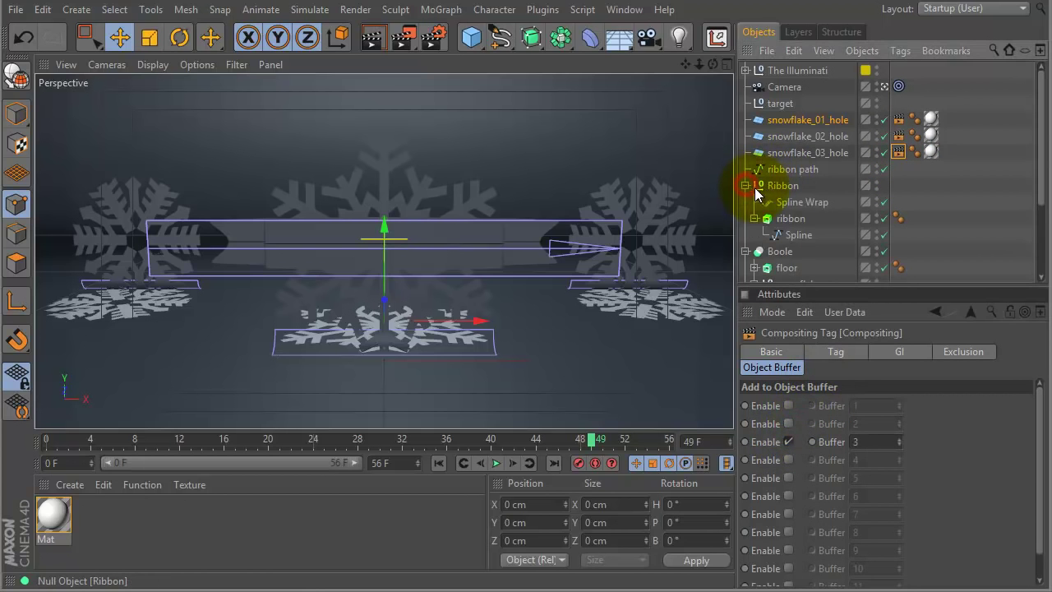
{"action": "left_click", "coordinate": [791, 219]}
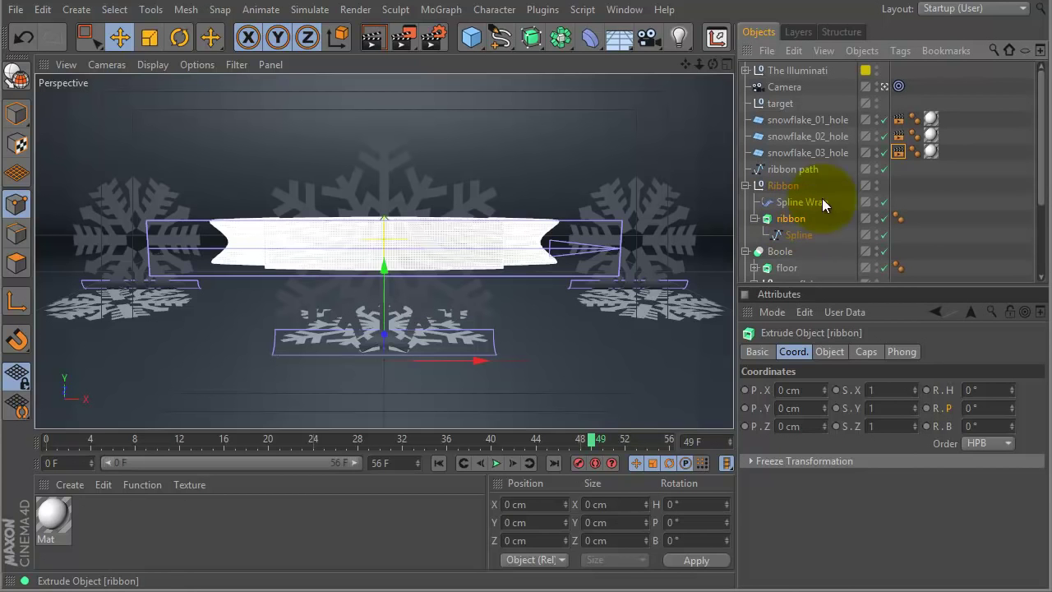
{"action": "left_click_drag", "start_coordinate": [909, 217], "coordinate": [909, 218], "text": "ctrl"}
{"action": "left_click", "coordinate": [788, 441]}
{"action": "left_click", "coordinate": [788, 460]}
{"action": "left_click", "coordinate": [788, 441]}
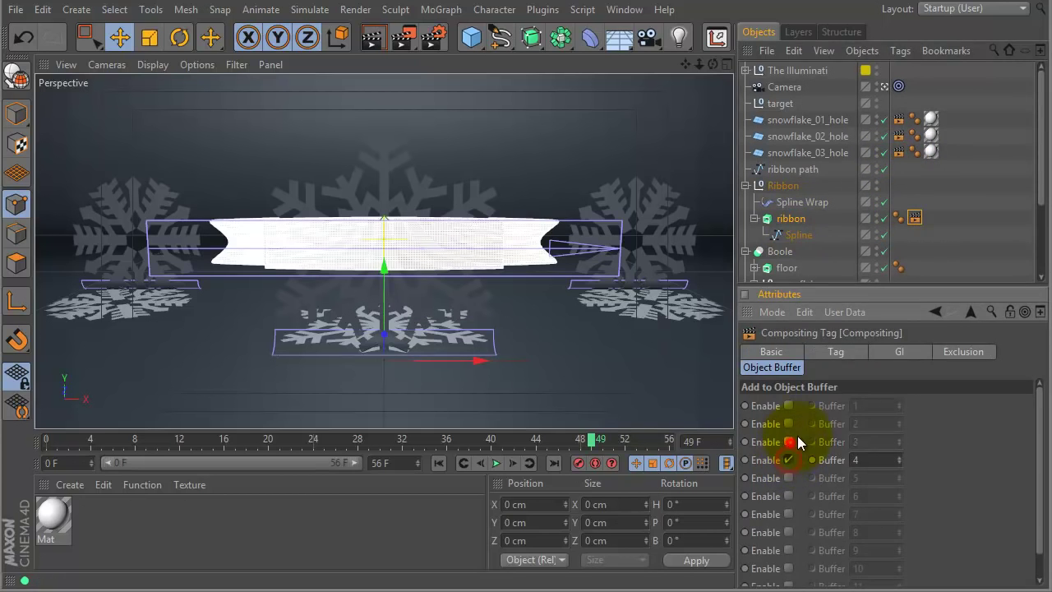
{"action": "left_click_drag", "start_coordinate": [1040, 184], "coordinate": [1033, 238]}
Copy the tag onto the Boole with only buffer 5 enabled, and rename it floor
{"action": "left_click", "coordinate": [744, 143]}
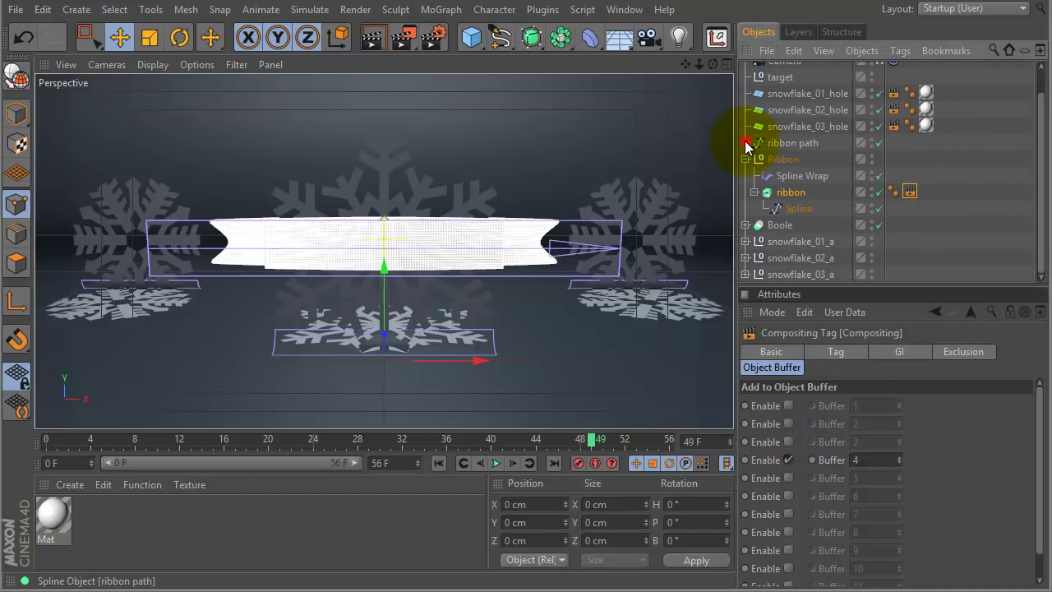
{"action": "left_click", "coordinate": [783, 227]}
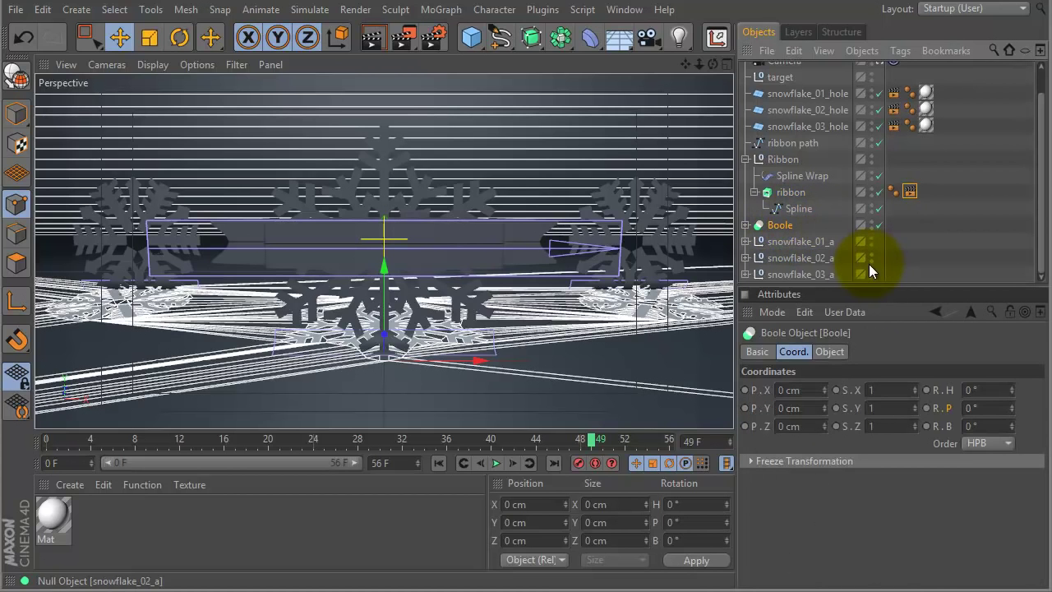
{"action": "left_click_drag", "start_coordinate": [911, 191], "coordinate": [901, 232], "text": "ctrl"}
{"action": "left_click", "coordinate": [784, 479]}
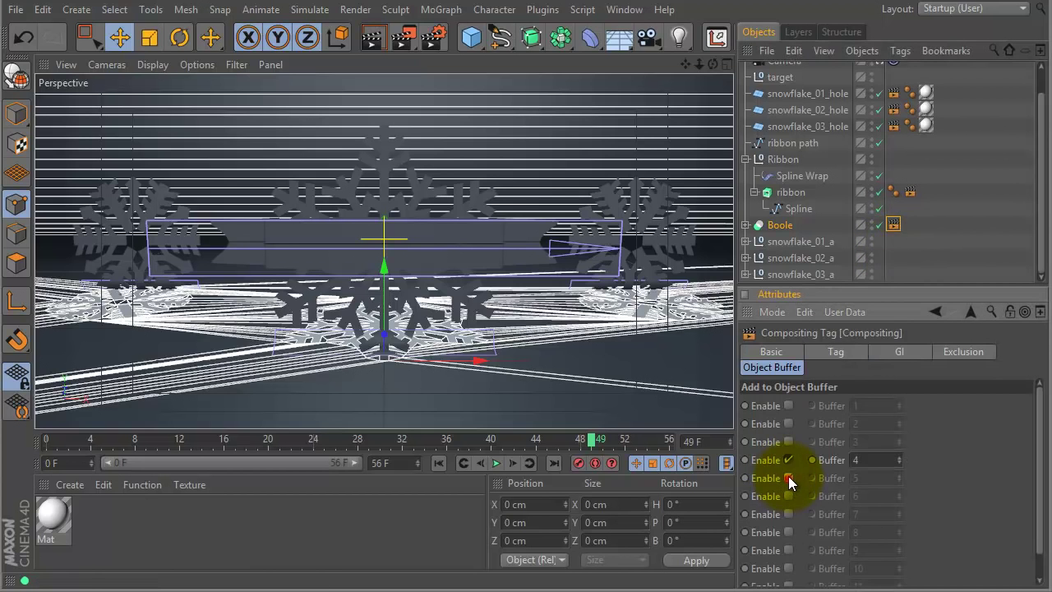
{"action": "left_click", "coordinate": [789, 460]}
{"action": "double_click", "coordinate": [783, 227]}
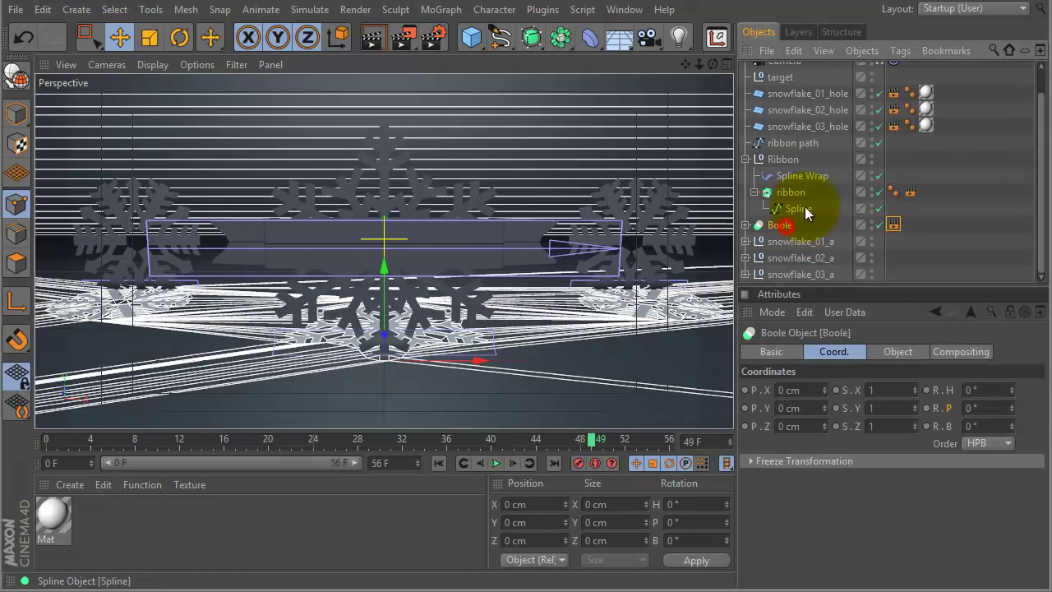
{"action": "type", "text": "floor"}
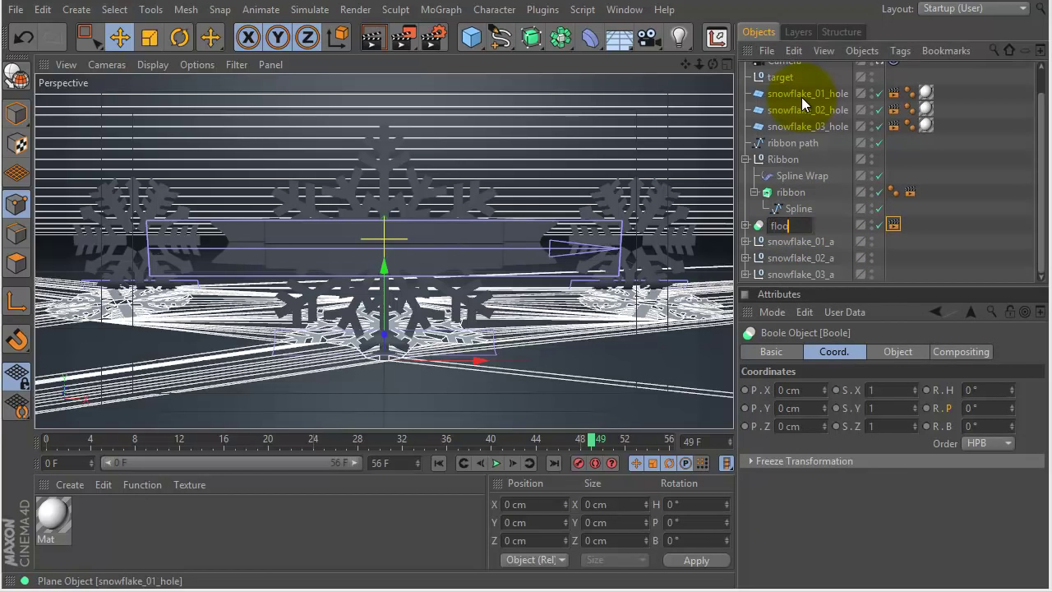
{"action": "key", "text": "Return"}
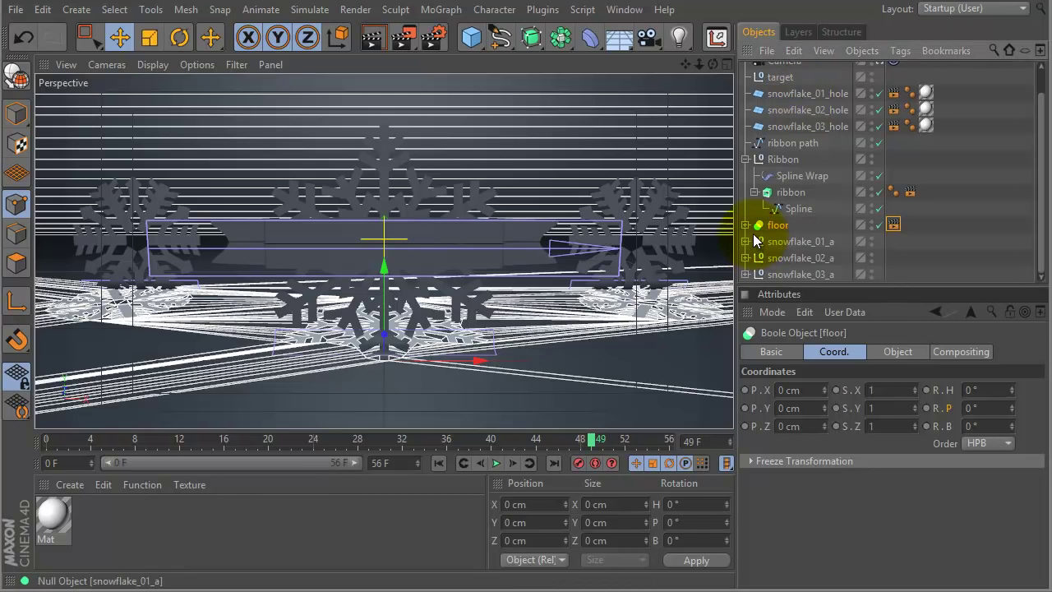
Copy floor's Compositing tag onto snowflake_01_a with only Object Buffer 6 enabled
{"action": "left_click", "coordinate": [1038, 189]}
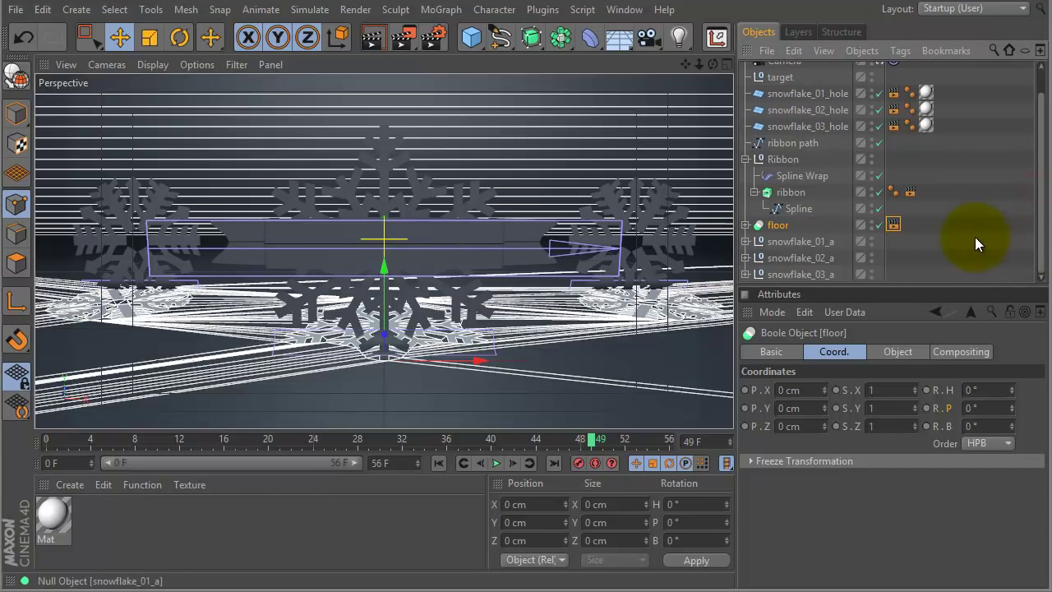
{"action": "left_click", "coordinate": [745, 242]}
{"action": "left_click", "coordinate": [746, 242]}
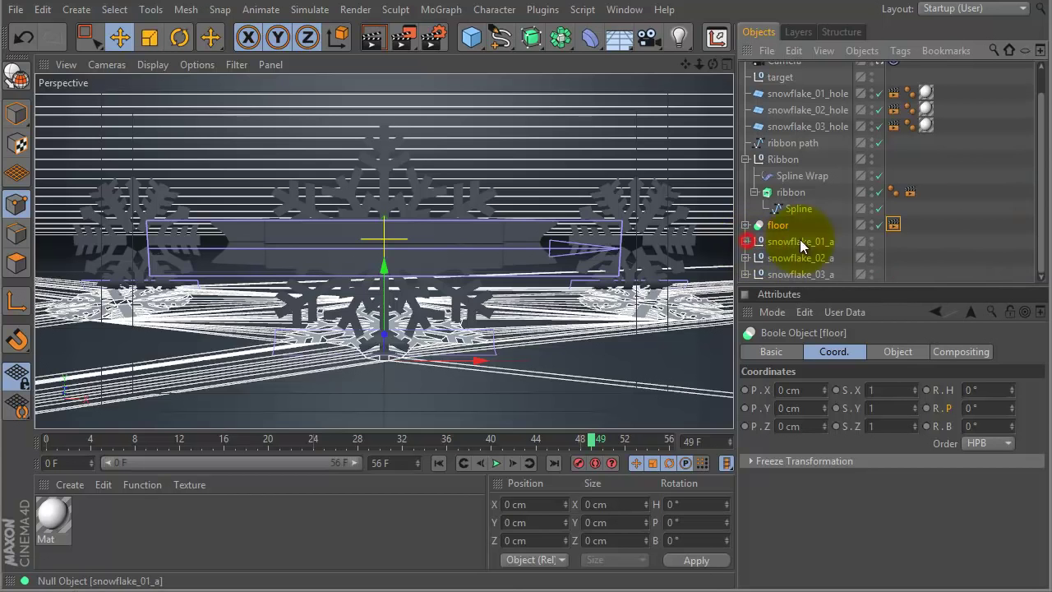
{"action": "left_click", "coordinate": [1038, 189]}
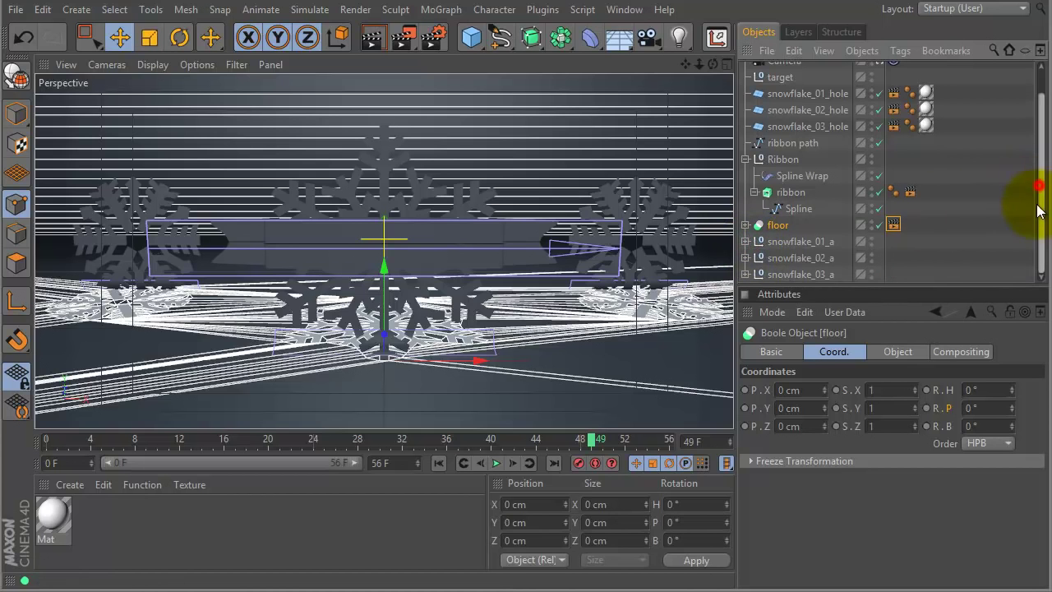
{"action": "left_click", "coordinate": [804, 242]}
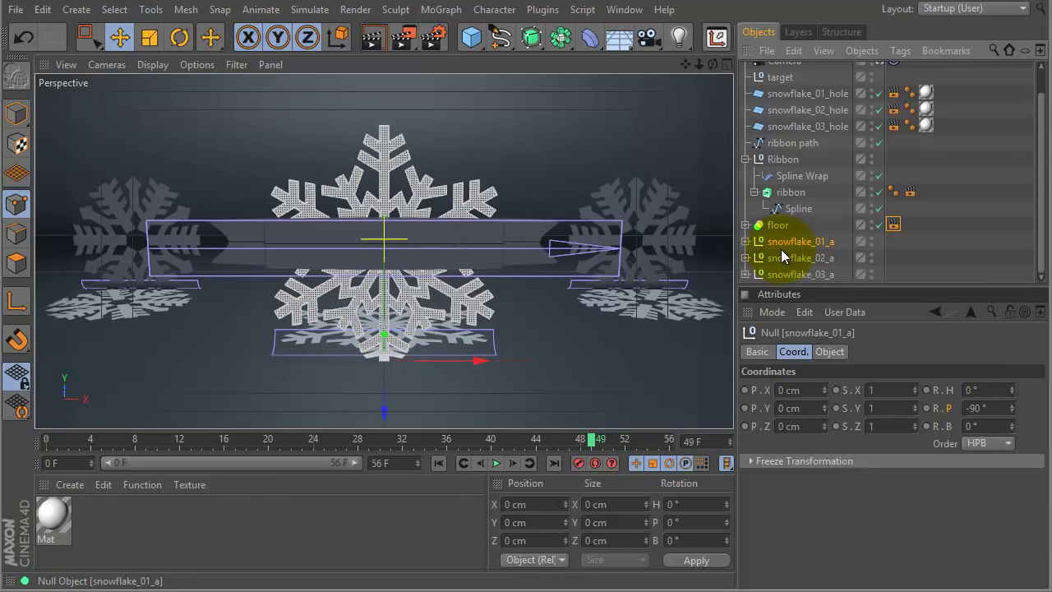
{"action": "left_click_drag", "start_coordinate": [893, 224], "coordinate": [890, 237], "text": "ctrl"}
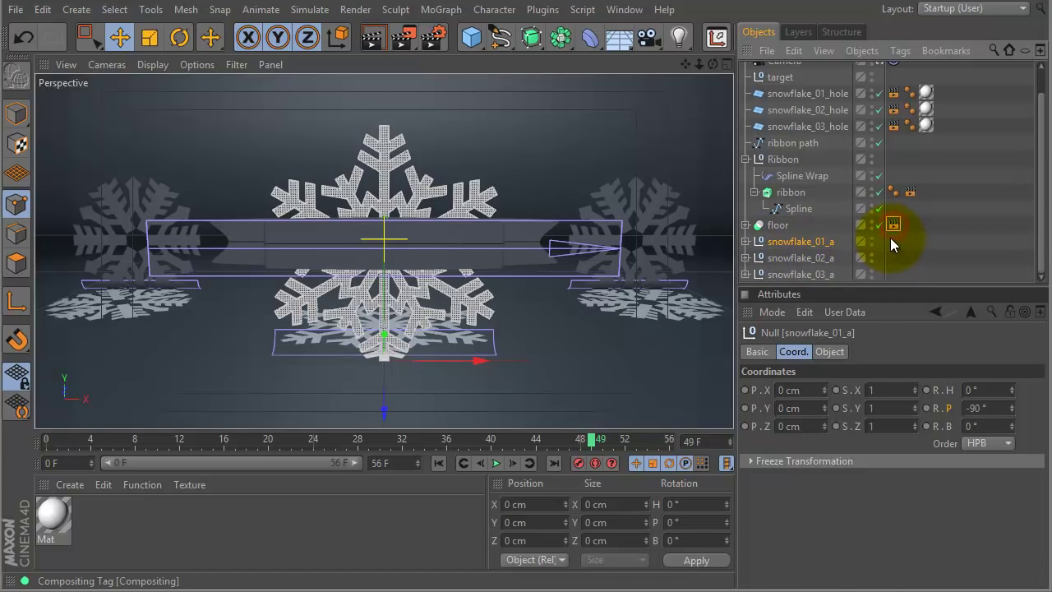
{"action": "left_click", "coordinate": [789, 495]}
{"action": "left_click", "coordinate": [789, 478]}
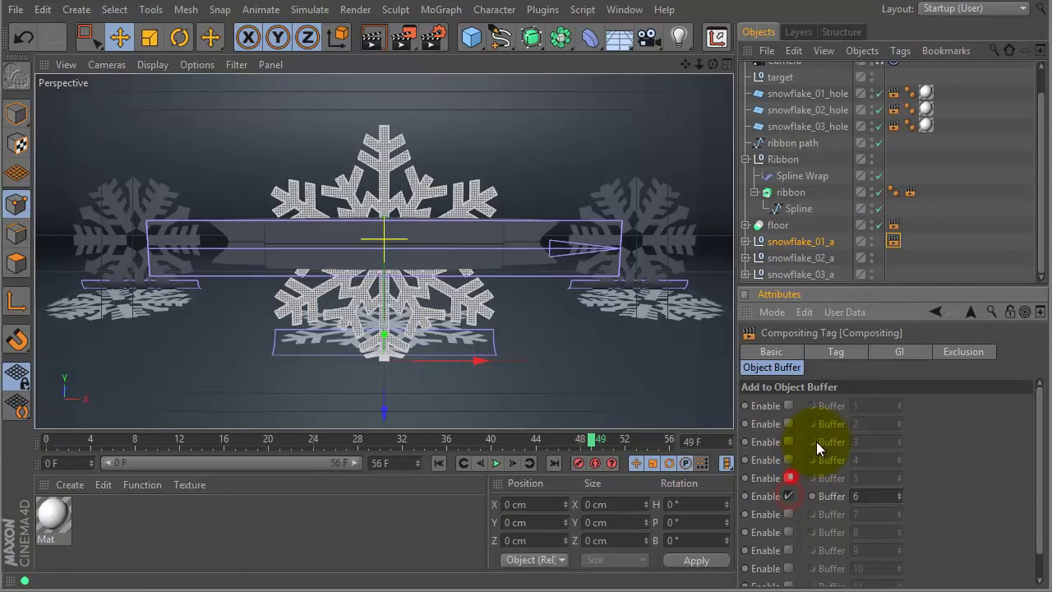
Copy the tag to snowflake_02_a on buffer 7 and snowflake_03_a on buffer 8
{"action": "left_click_drag", "start_coordinate": [894, 244], "coordinate": [896, 261], "text": "ctrl"}
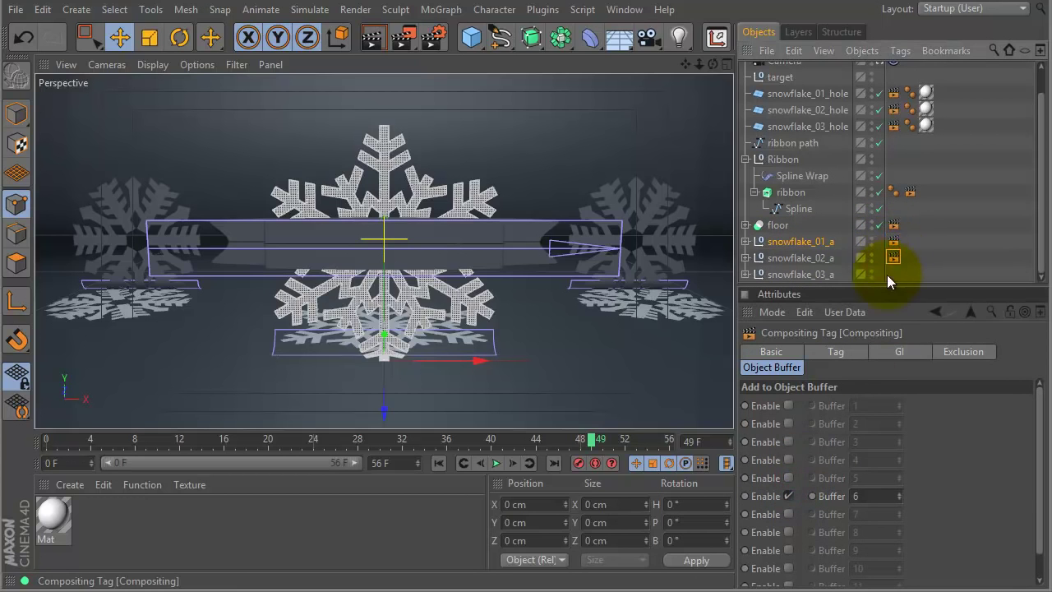
{"action": "left_click", "coordinate": [789, 495]}
{"action": "left_click", "coordinate": [789, 514]}
{"action": "left_click_drag", "start_coordinate": [893, 259], "coordinate": [894, 274], "text": "ctrl"}
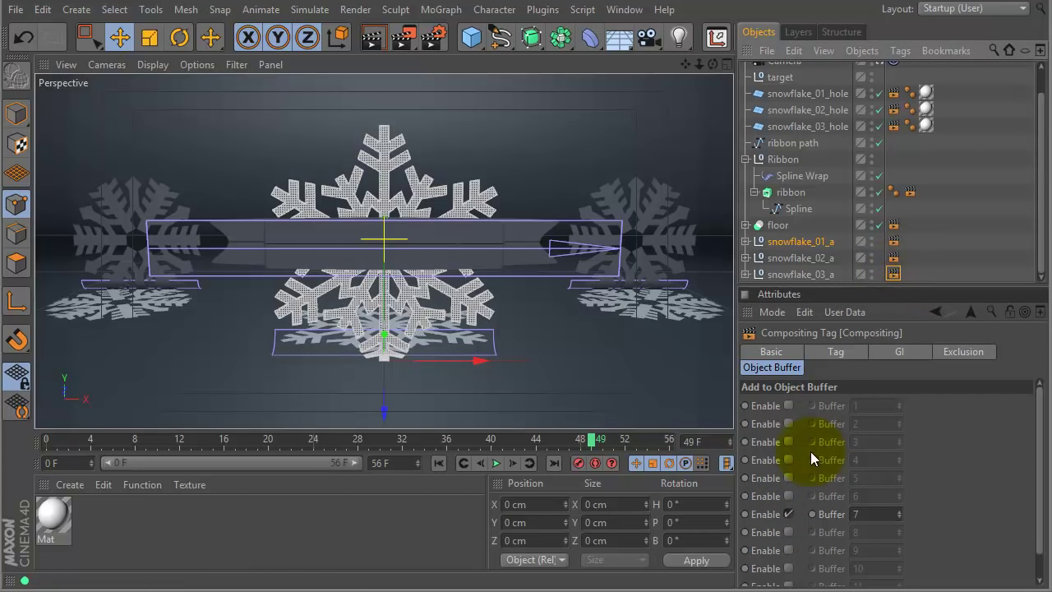
{"action": "left_click", "coordinate": [789, 513]}
{"action": "left_click", "coordinate": [789, 532]}
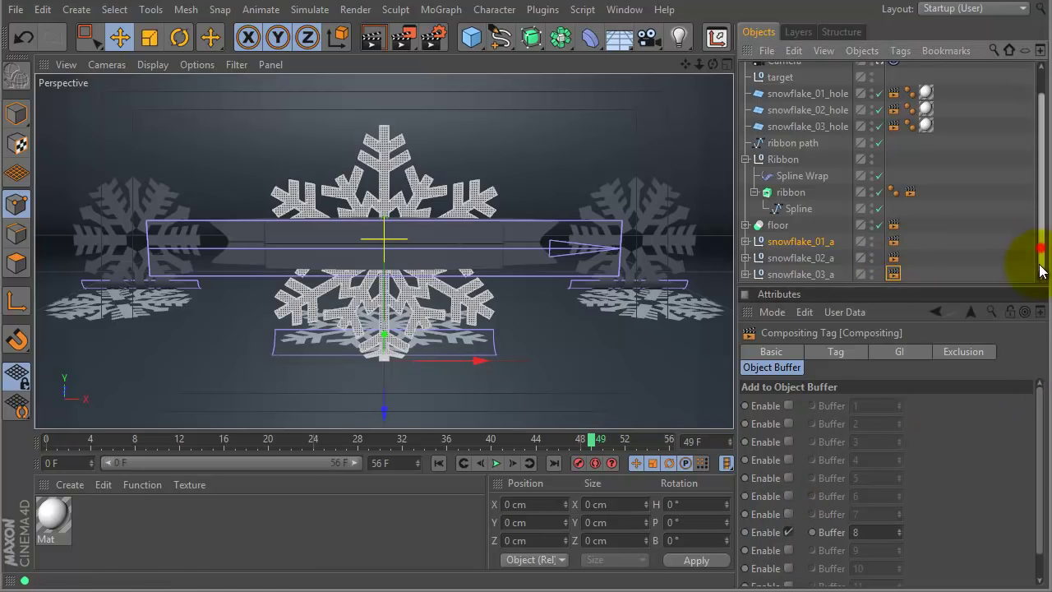
{"action": "left_click_drag", "start_coordinate": [1040, 271], "coordinate": [1041, 273]}
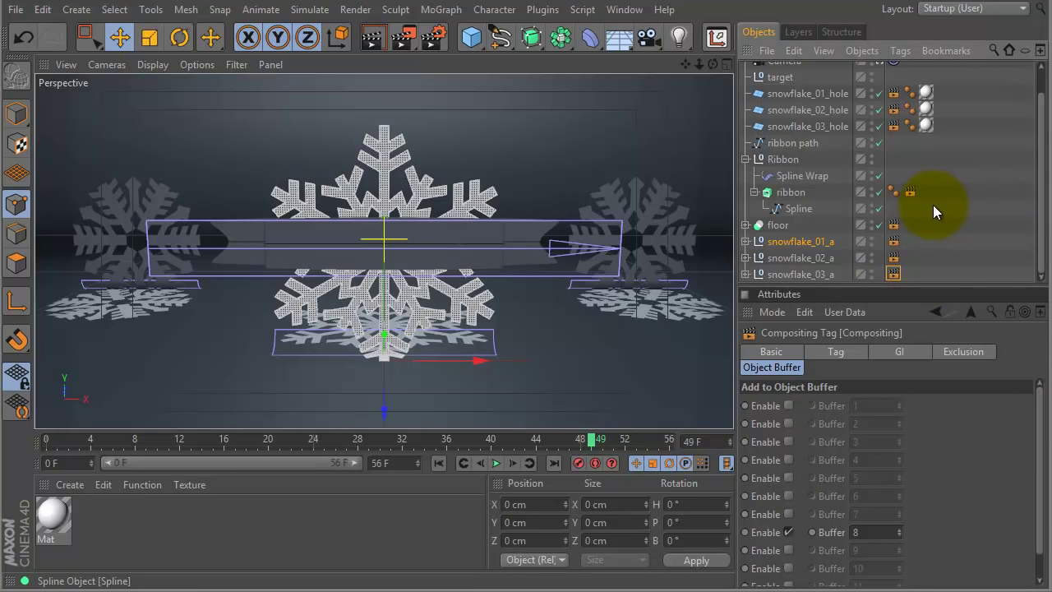
{"action": "left_click_drag", "start_coordinate": [1041, 210], "coordinate": [1034, 185]}
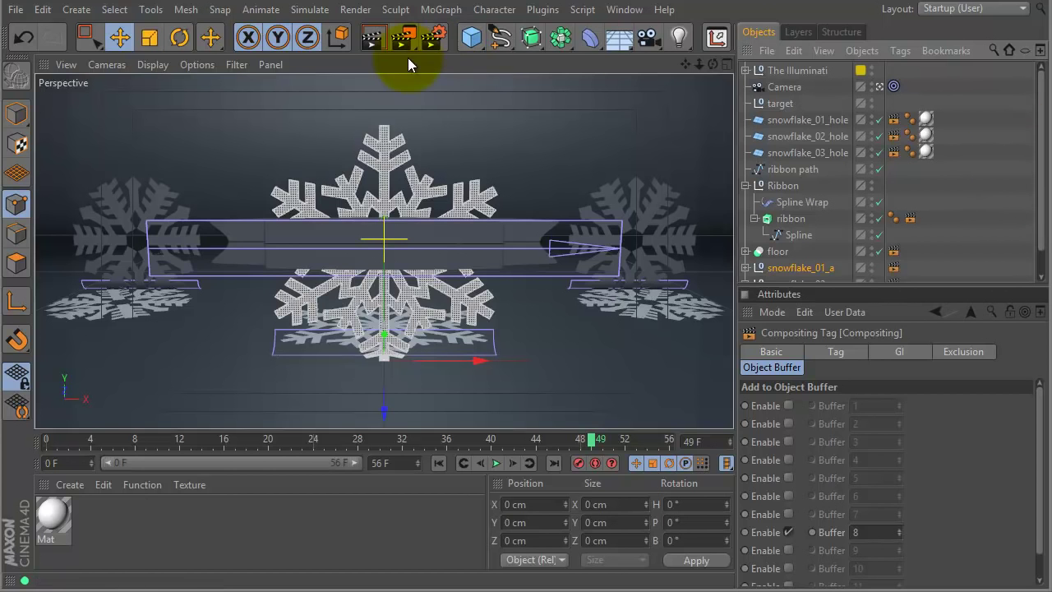
In Render Settings, check the Output and Save pages, then browse for the image File path
{"action": "left_click", "coordinate": [430, 38]}
{"action": "left_click_drag", "start_coordinate": [480, 19], "coordinate": [419, 48]}
{"action": "left_click", "coordinate": [306, 126]}
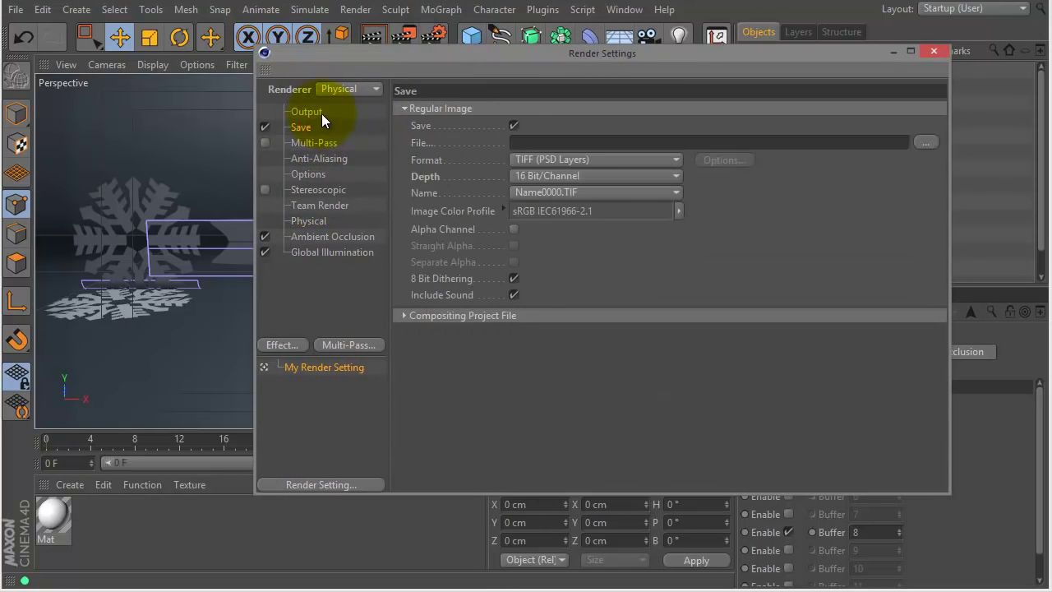
{"action": "left_click", "coordinate": [306, 112]}
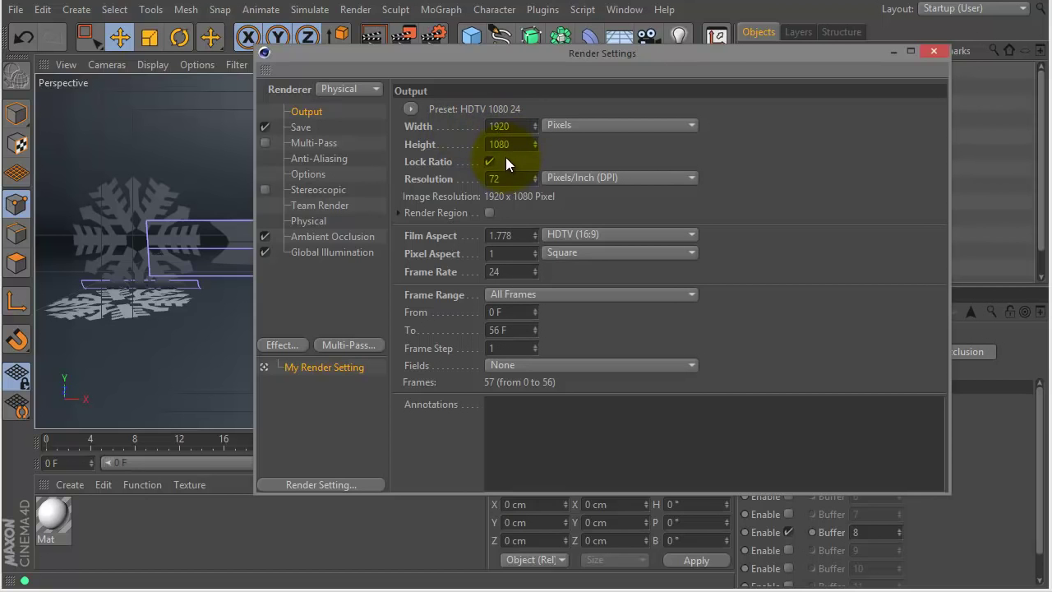
{"action": "left_click", "coordinate": [299, 127]}
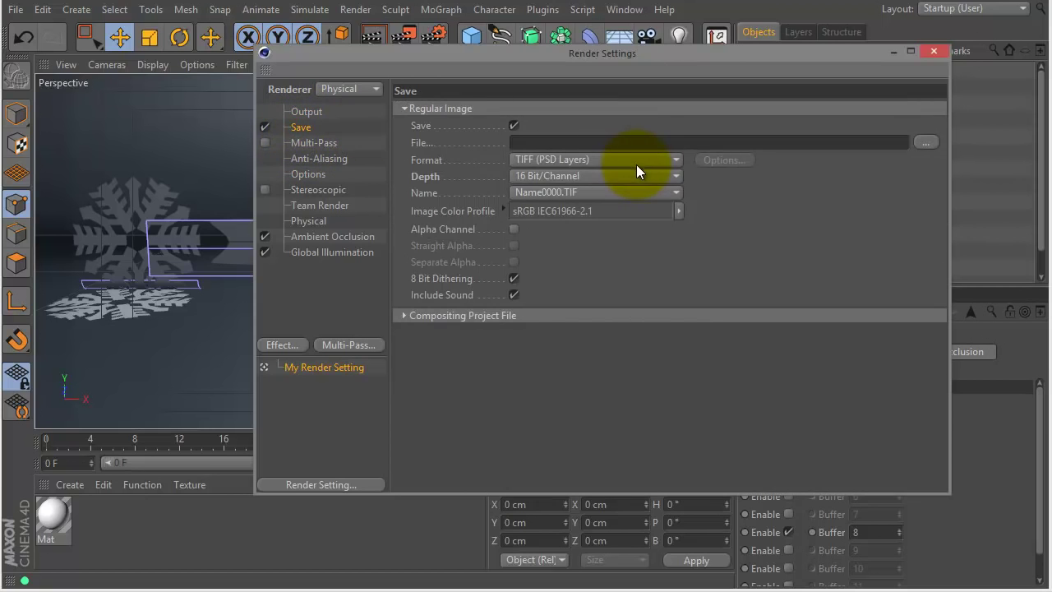
{"action": "left_click", "coordinate": [925, 143]}
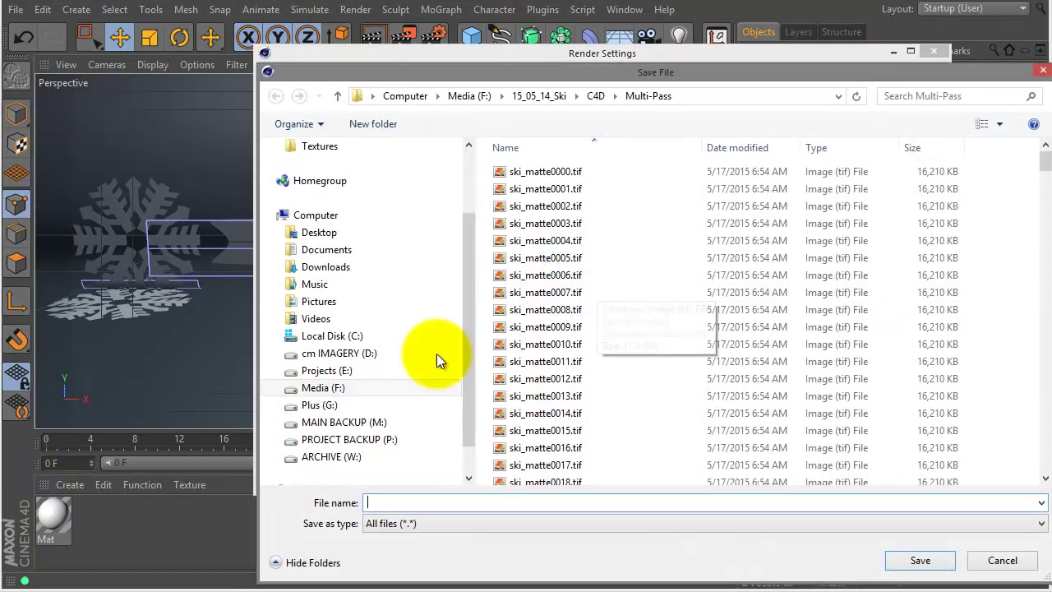
Go to Media (F:) > 15_05_24_Winter Peels Tutorial > Exports > + Renders and create RGB and Buffers folders
{"action": "left_click", "coordinate": [321, 388]}
{"action": "double_click", "coordinate": [584, 462]}
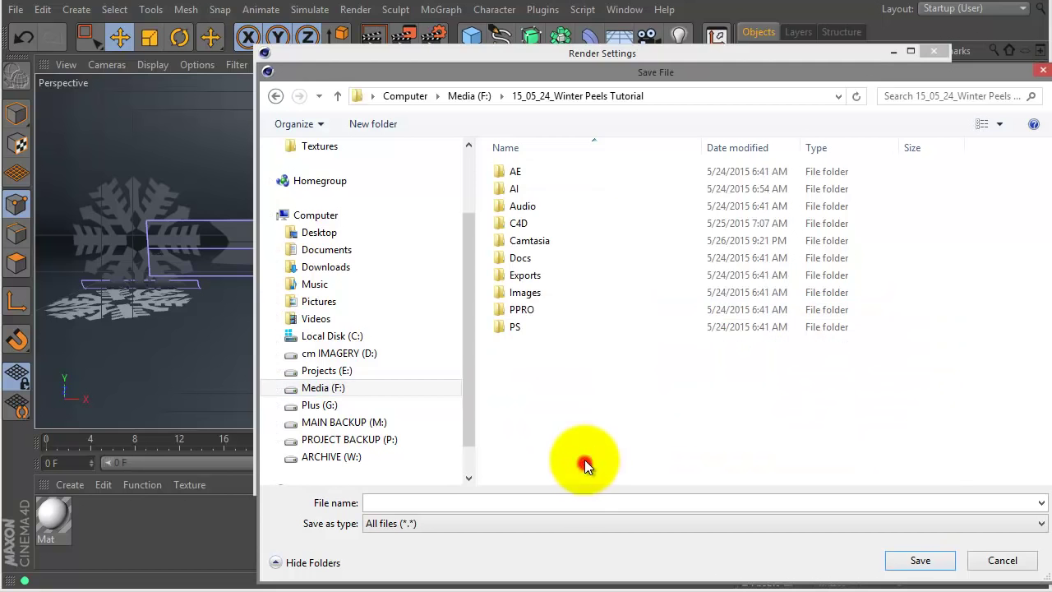
{"action": "double_click", "coordinate": [537, 274]}
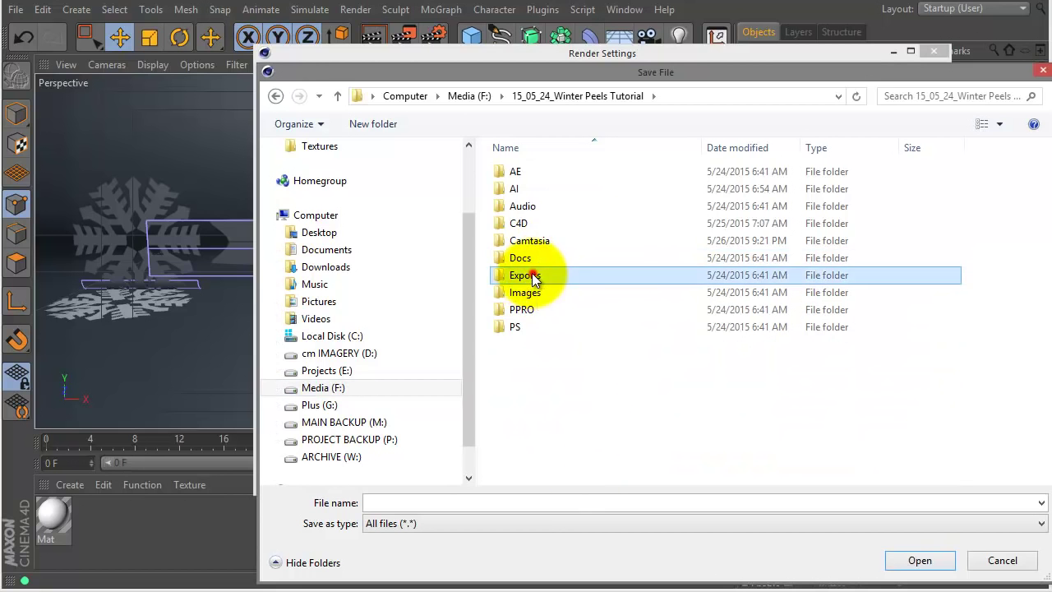
{"action": "double_click", "coordinate": [543, 171]}
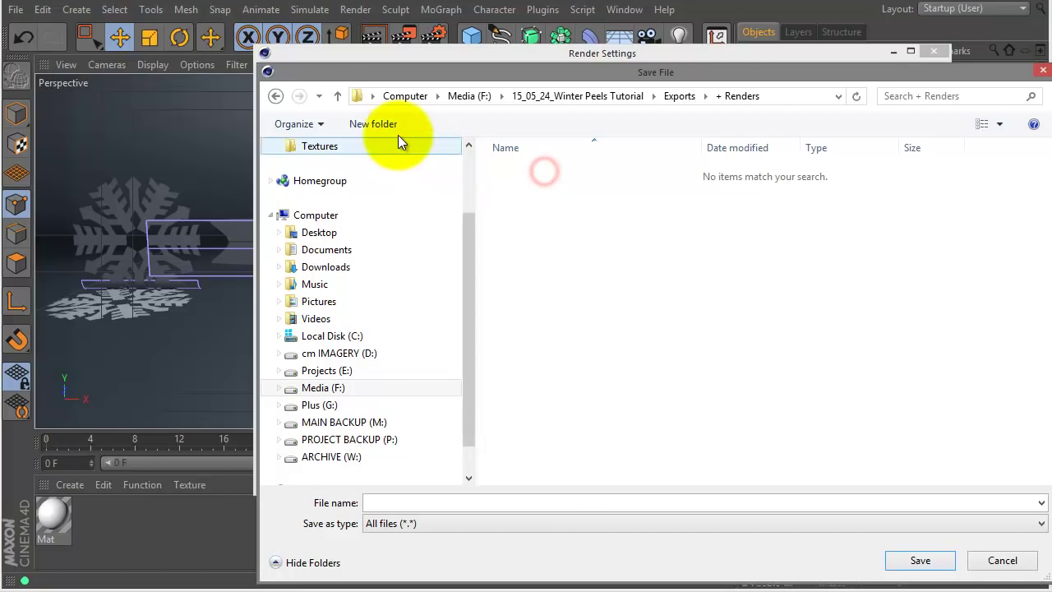
{"action": "left_click", "coordinate": [375, 124]}
{"action": "type", "text": "RG"}
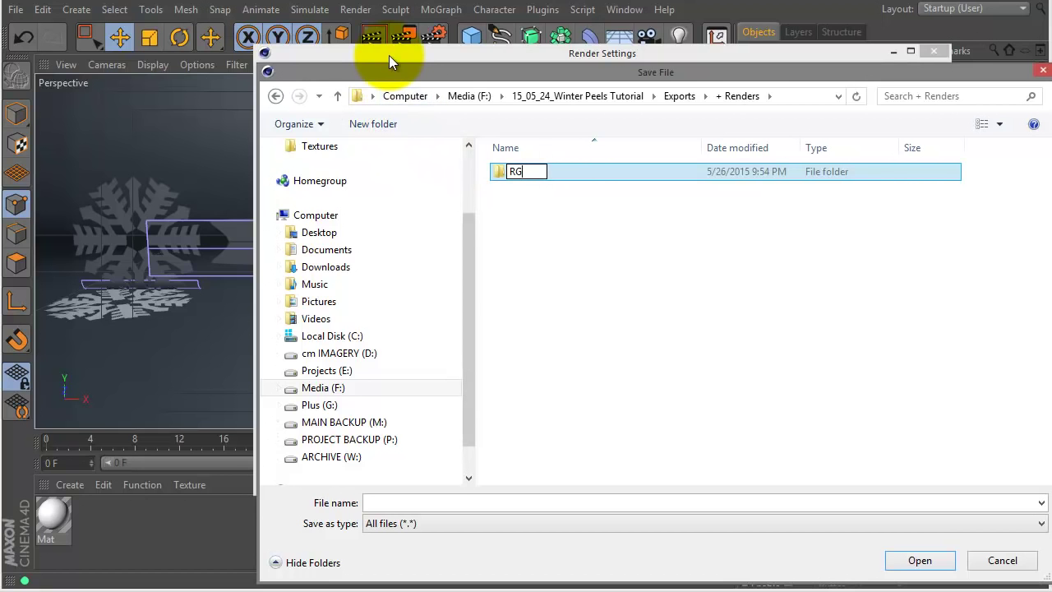
{"action": "type", "text": "B"}
{"action": "left_click", "coordinate": [558, 253]}
{"action": "left_click", "coordinate": [374, 123]}
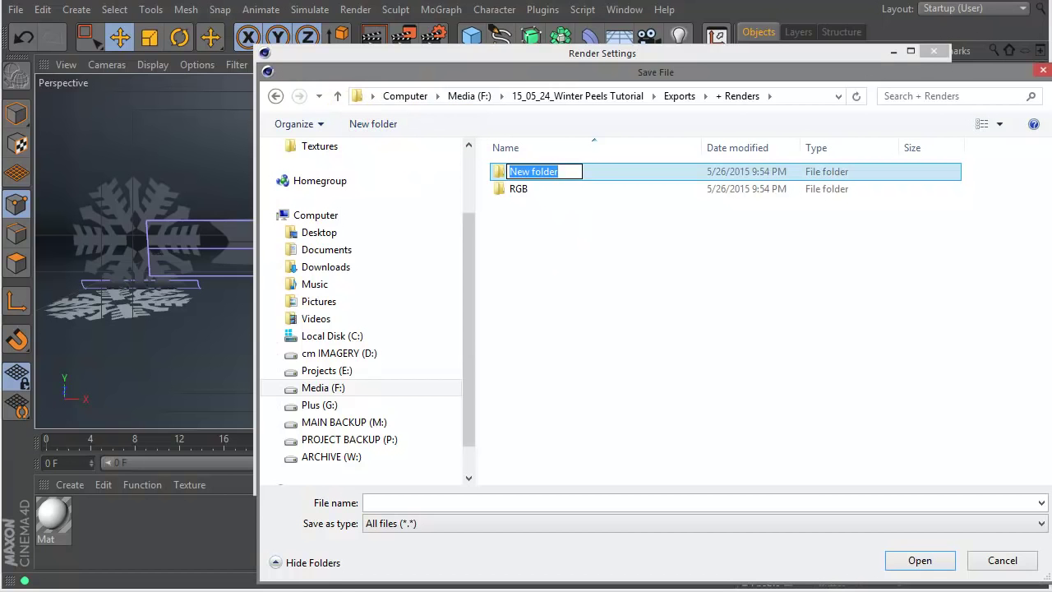
{"action": "type", "text": "Buffers"}
{"action": "key", "text": "Return"}
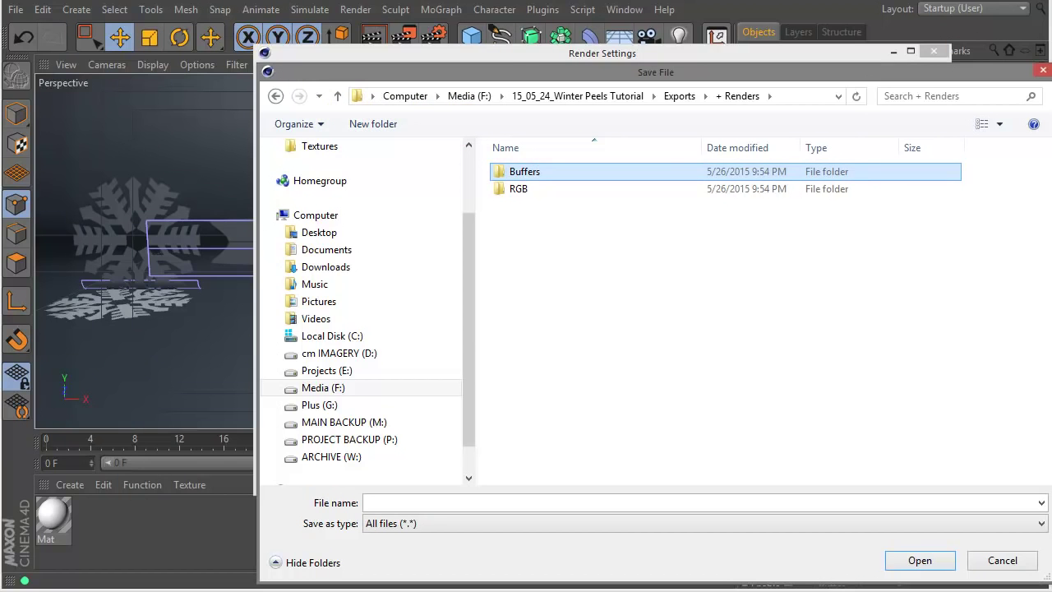
Save the regular image as Snowflake_RGB in the RGB folder
{"action": "double_click", "coordinate": [514, 188]}
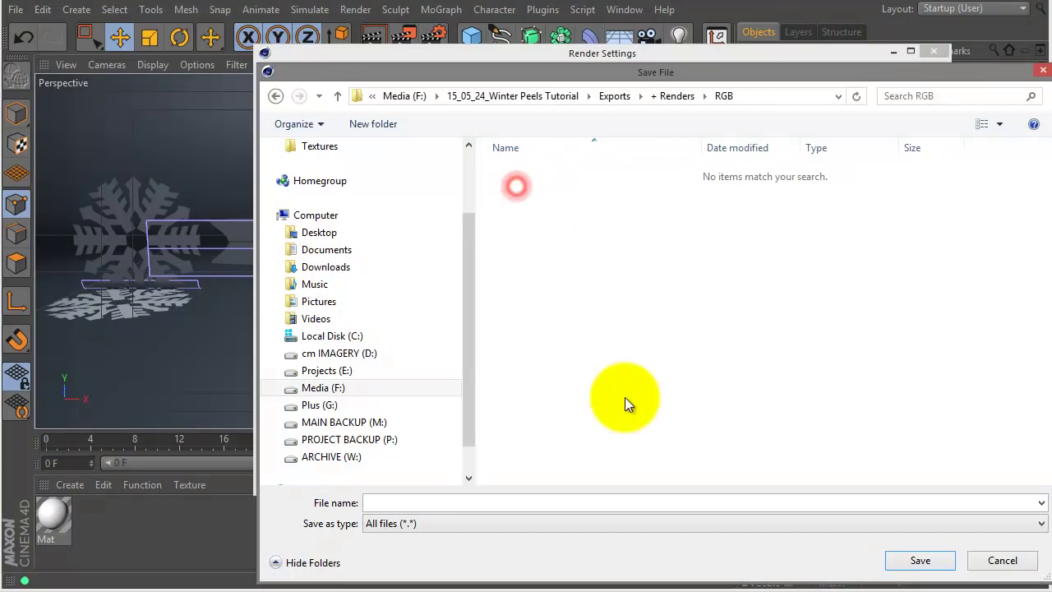
{"action": "left_click", "coordinate": [434, 503]}
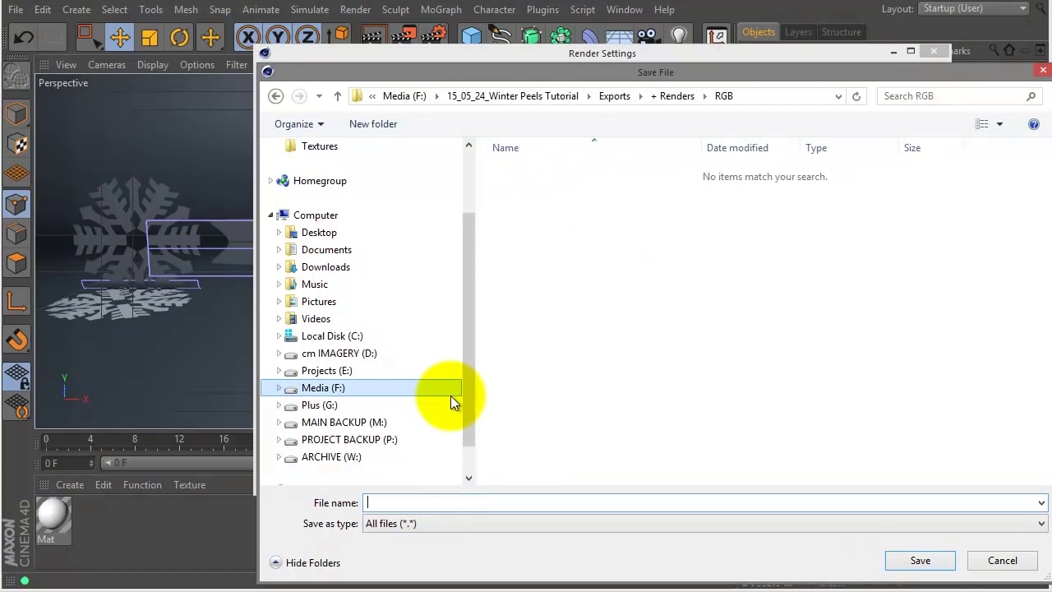
{"action": "type", "text": "Snowfal"}
{"action": "key", "text": "BackSpace"}
{"action": "key", "text": "BackSpace"}
{"action": "type", "text": "lake_RGB"}
{"action": "key", "text": "Return"}
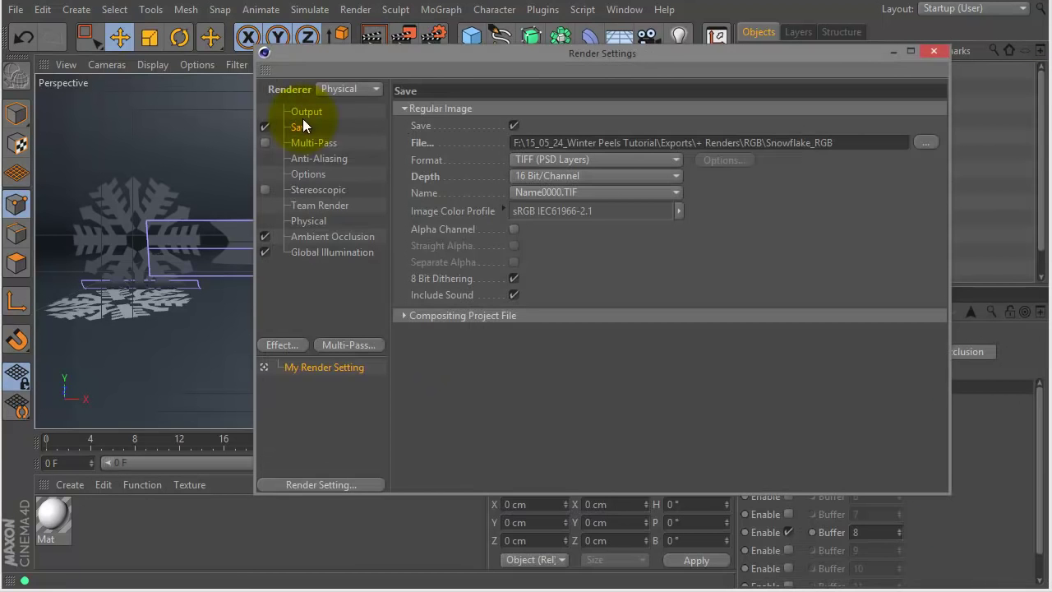
Enable Multi-Pass and browse for the Multi-Pass Image File location on the Save page
{"action": "left_click", "coordinate": [306, 143]}
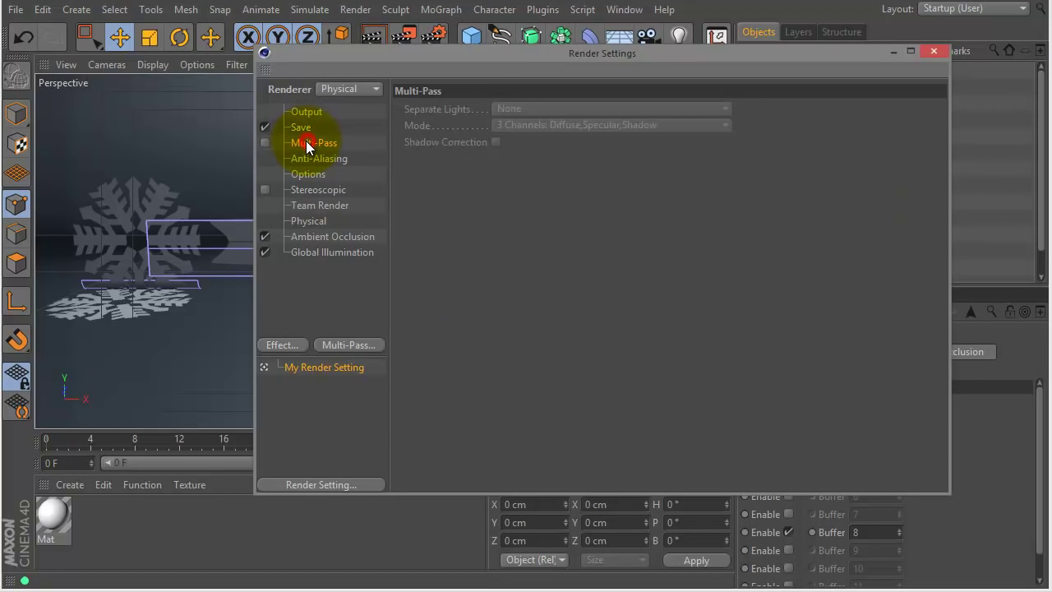
{"action": "left_click", "coordinate": [265, 143]}
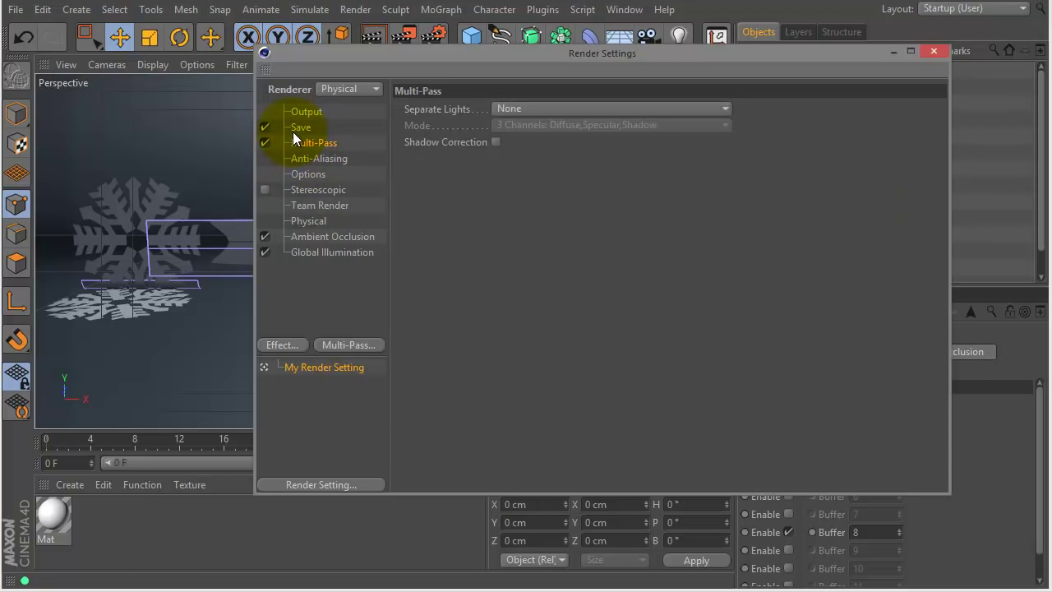
{"action": "left_click", "coordinate": [298, 128]}
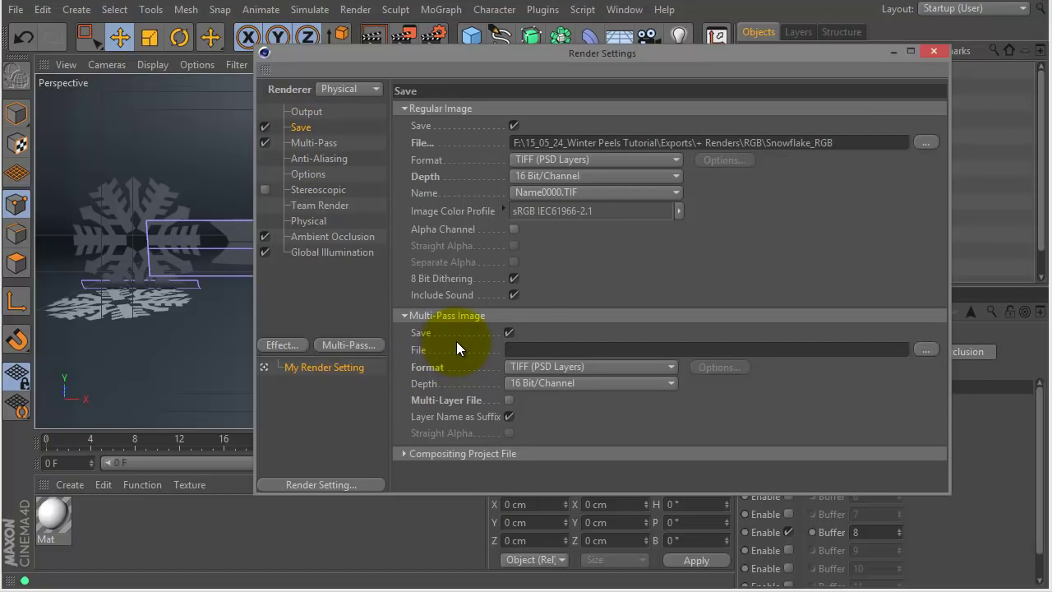
{"action": "left_click", "coordinate": [925, 349]}
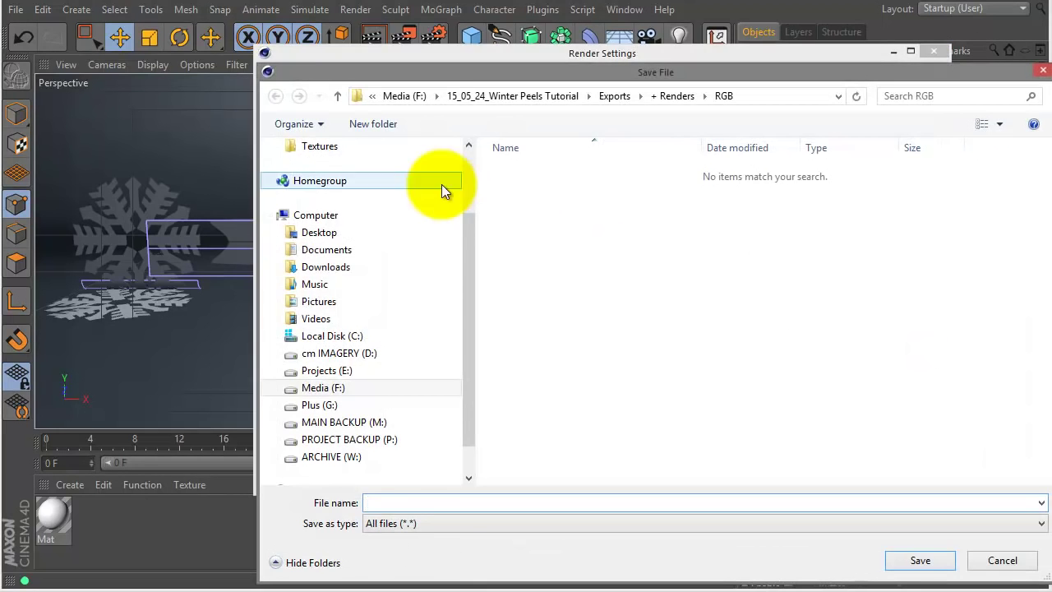
Save multi-pass images as buffer_ in the Exports > + Renders > Buffers folder
{"action": "left_click", "coordinate": [676, 96]}
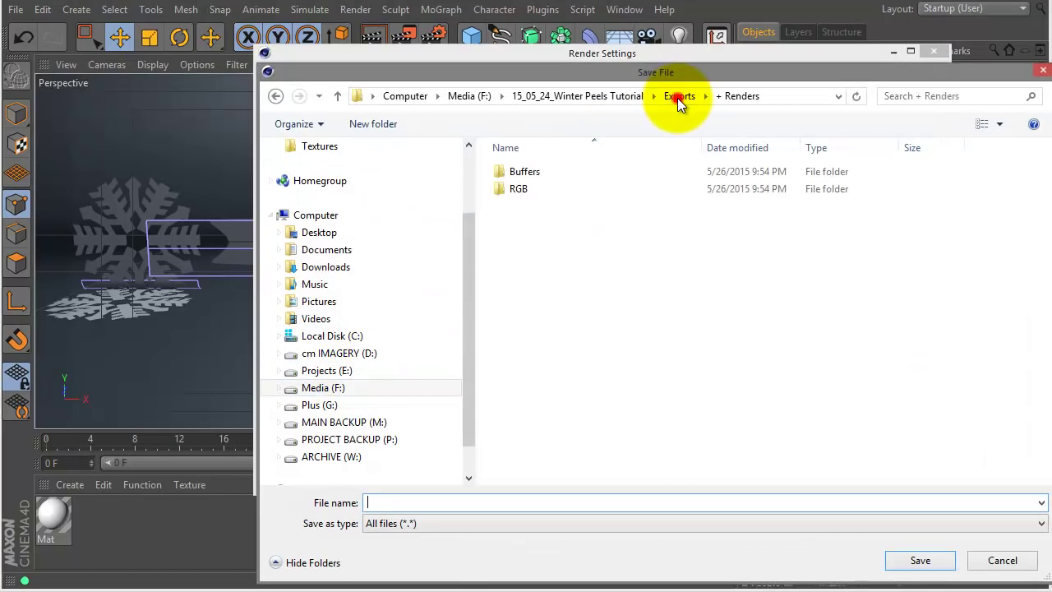
{"action": "left_click", "coordinate": [677, 96]}
{"action": "double_click", "coordinate": [567, 171]}
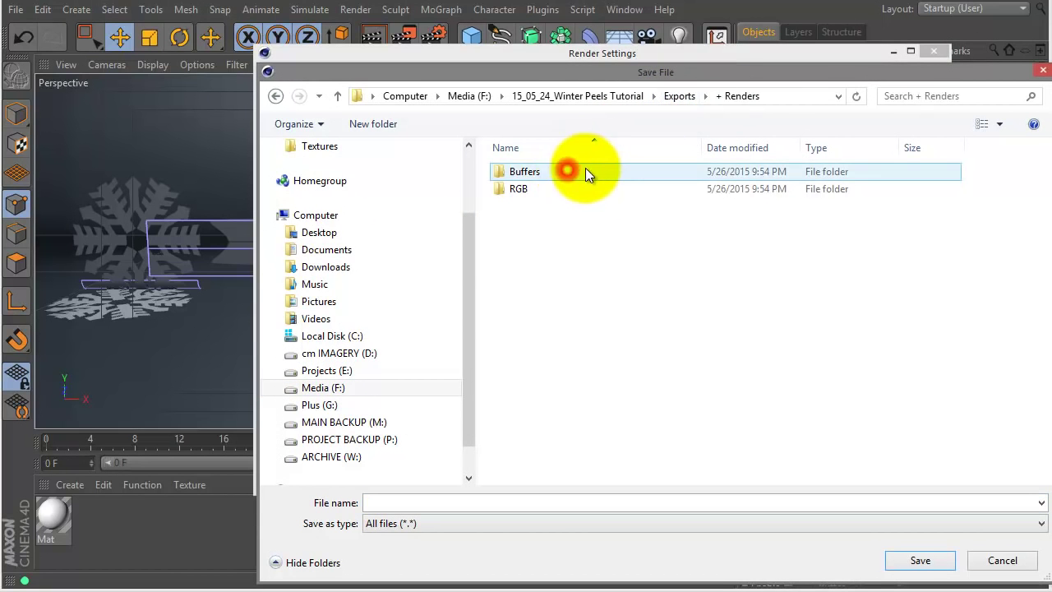
{"action": "double_click", "coordinate": [522, 173]}
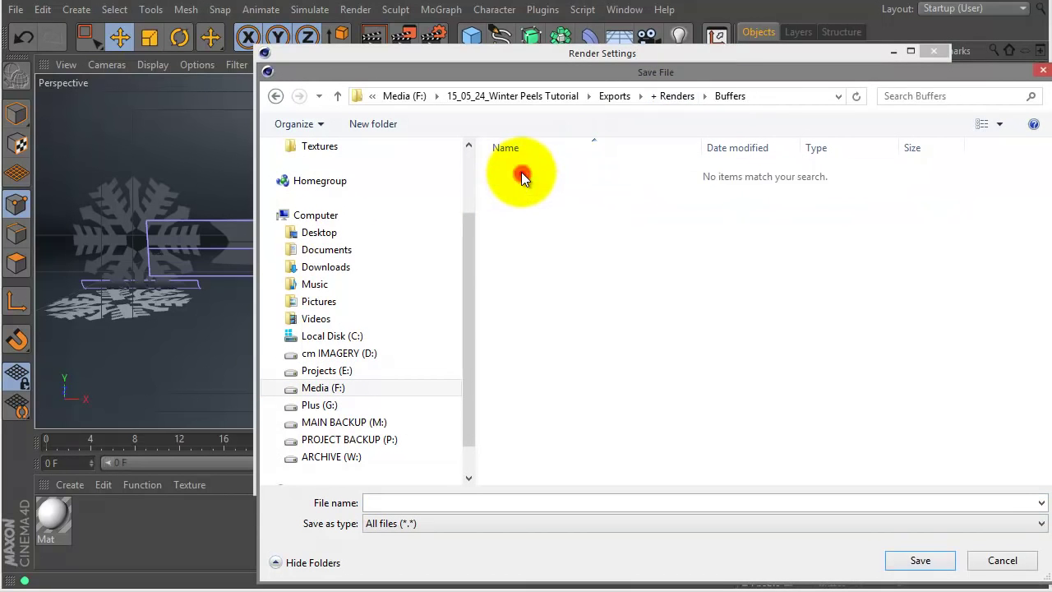
{"action": "left_click", "coordinate": [411, 501]}
{"action": "type", "text": "buffer_"}
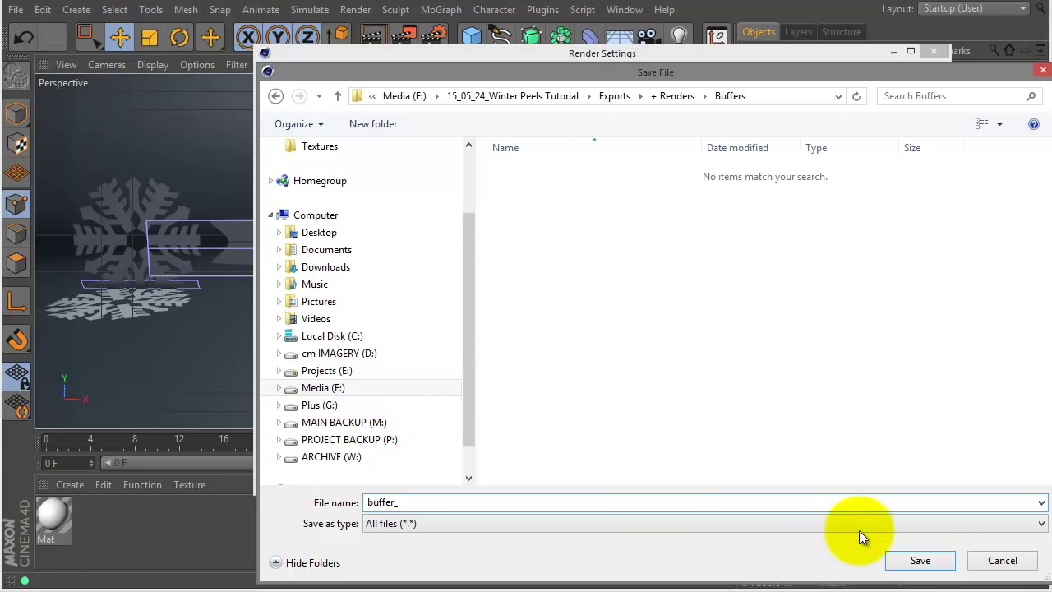
{"action": "left_click", "coordinate": [913, 560]}
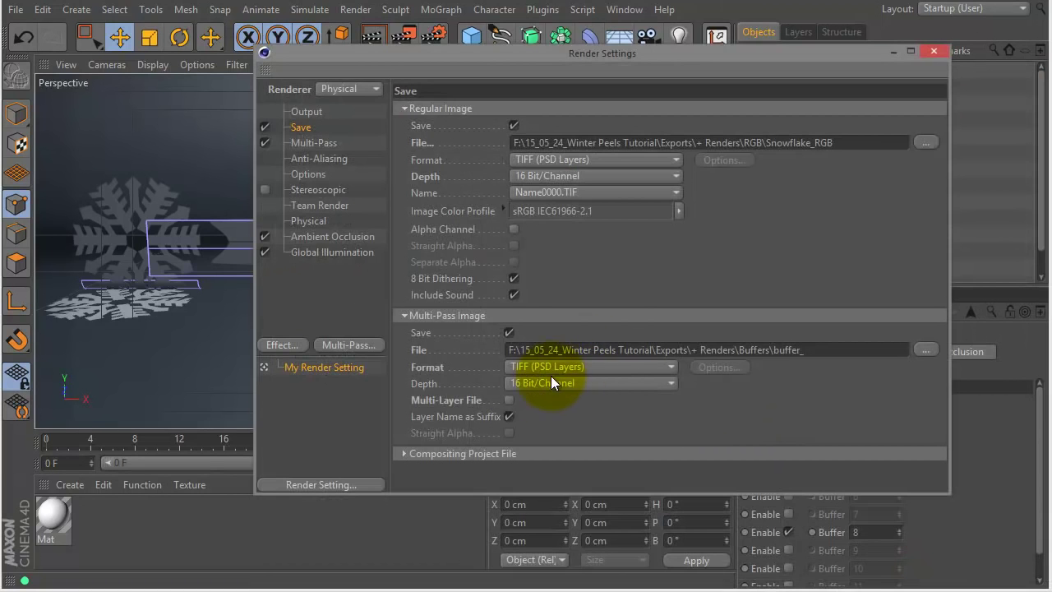
Change the multi-pass file name to buffer and enable Compositing Project File with Include 3D Data
{"action": "left_click", "coordinate": [816, 349]}
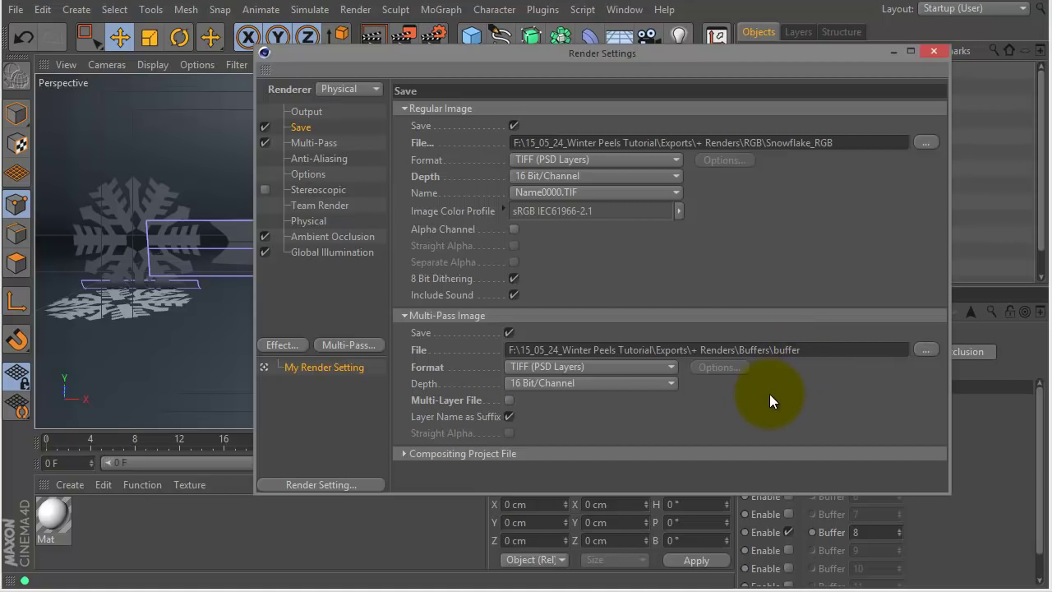
{"action": "left_click", "coordinate": [404, 453]}
{"action": "left_click_drag", "start_coordinate": [943, 341], "coordinate": [936, 415]}
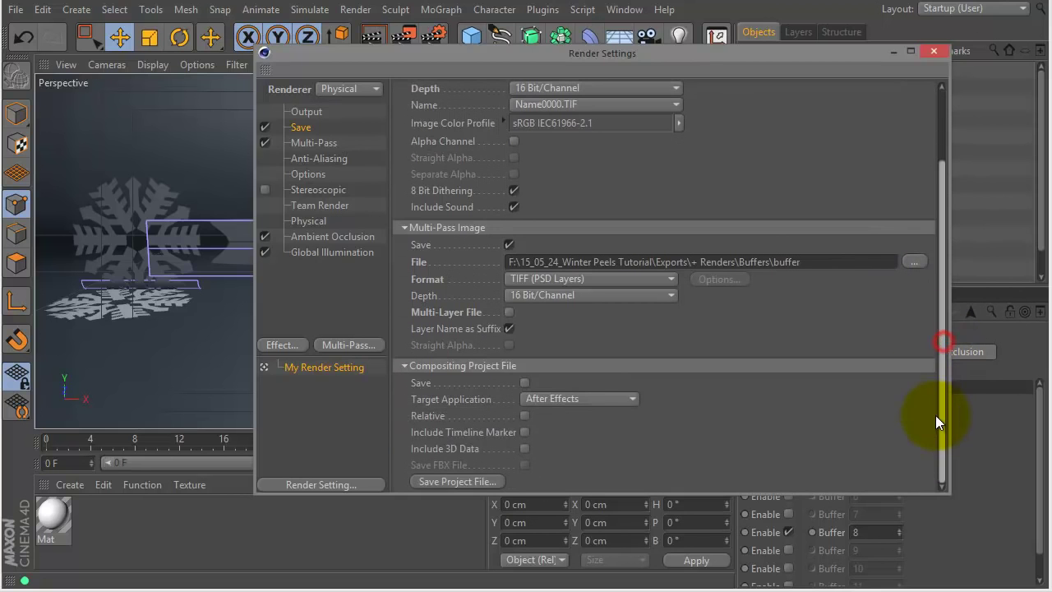
{"action": "left_click", "coordinate": [524, 383]}
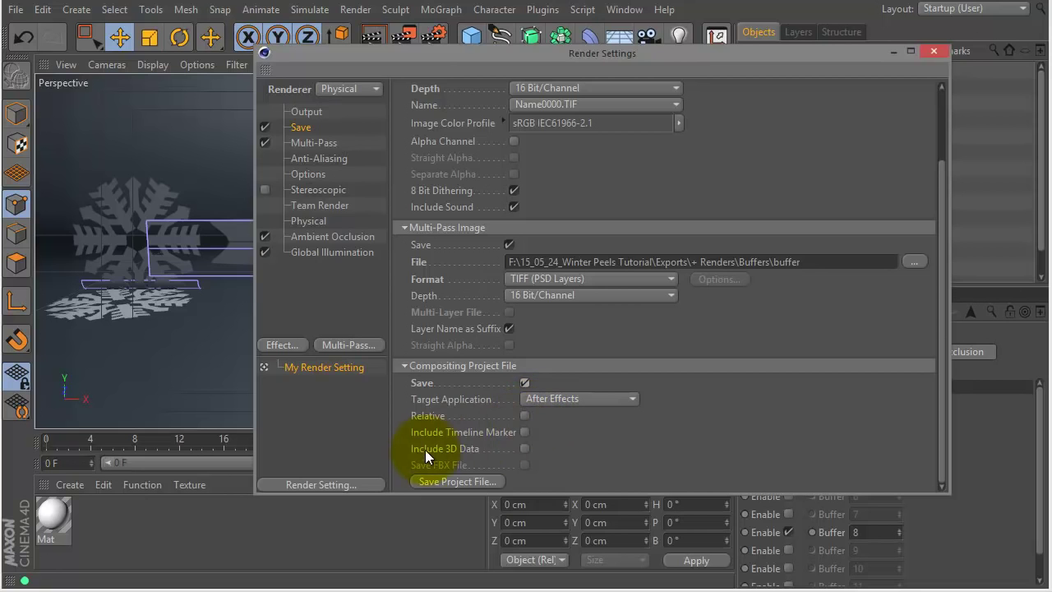
{"action": "left_click", "coordinate": [524, 447]}
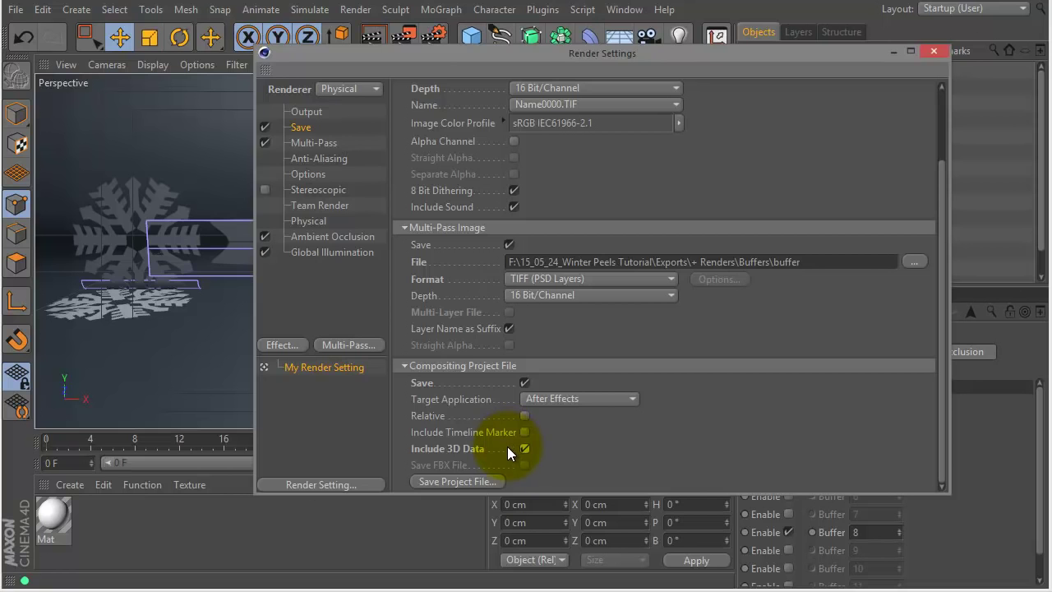
{"action": "left_click", "coordinate": [317, 143]}
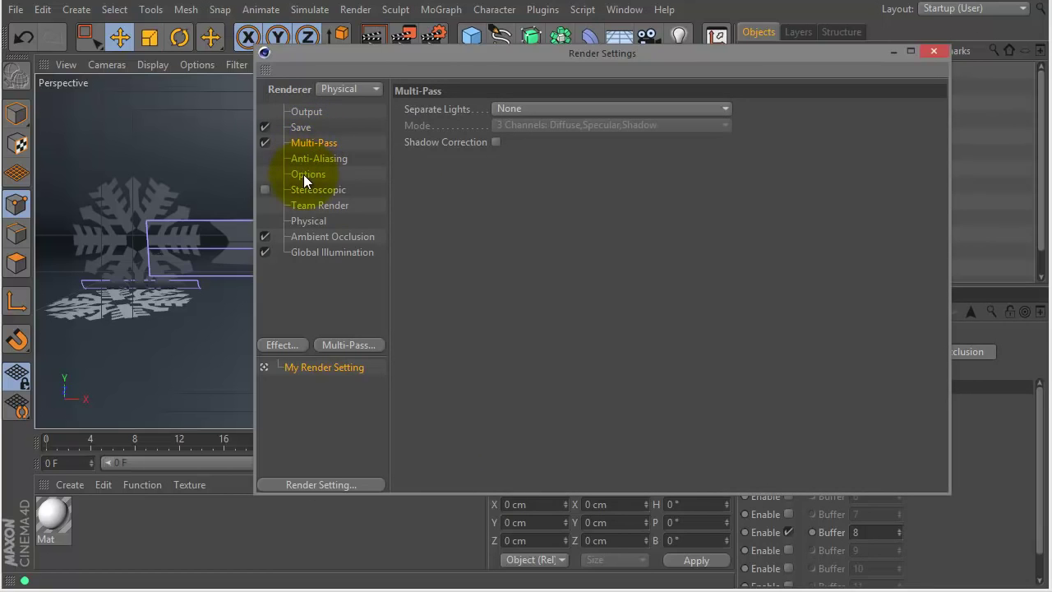
Add two Object Buffer passes, giving the second one Group ID 2
{"action": "left_click", "coordinate": [341, 345]}
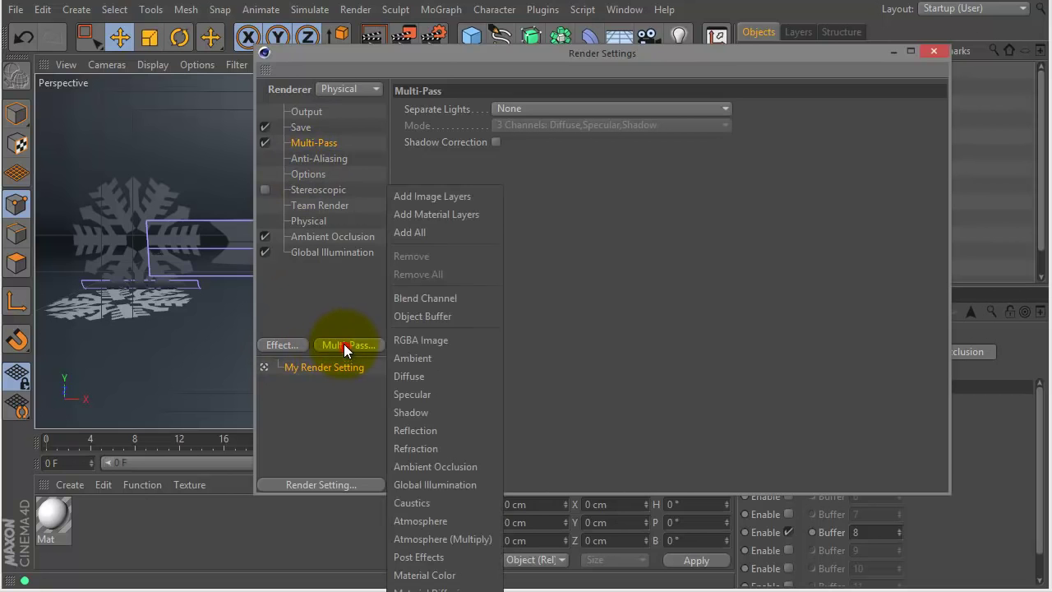
{"action": "left_click", "coordinate": [430, 317]}
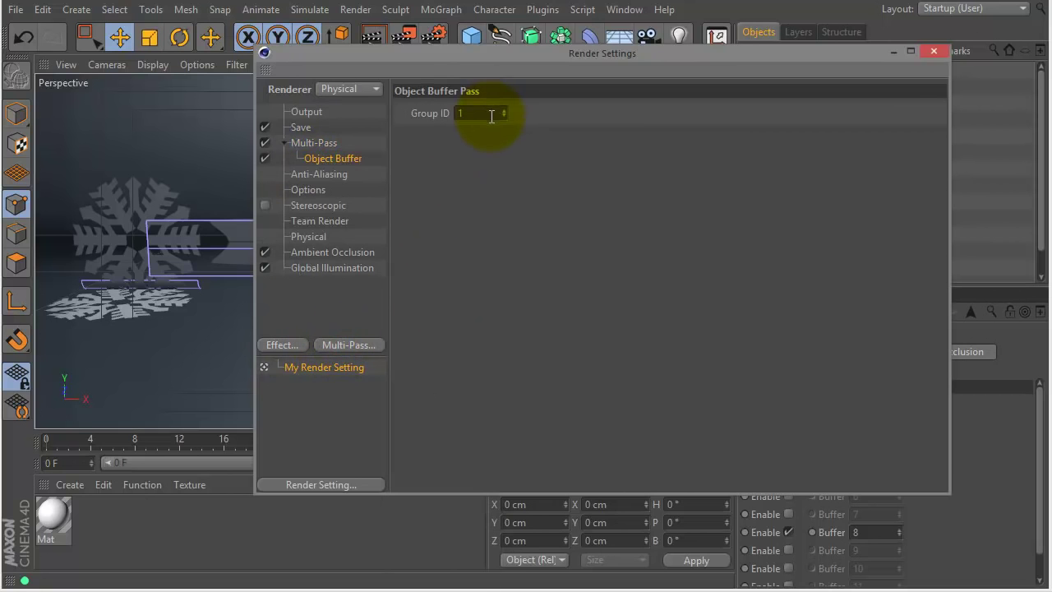
{"action": "left_click", "coordinate": [349, 344]}
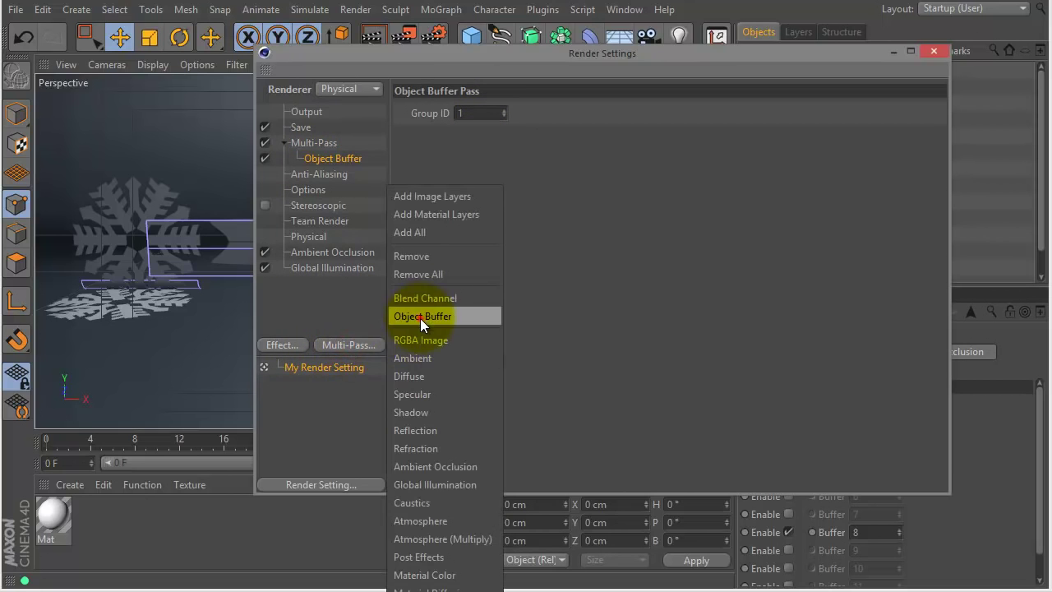
{"action": "left_click", "coordinate": [420, 318]}
{"action": "left_click", "coordinate": [504, 110]}
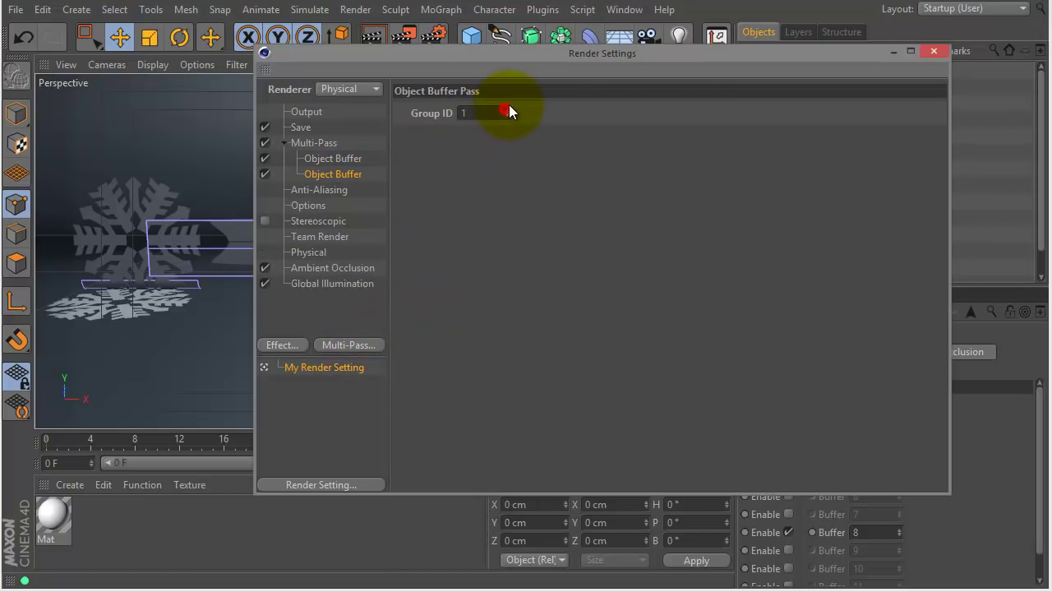
{"action": "left_click_drag", "start_coordinate": [721, 57], "coordinate": [571, 62]}
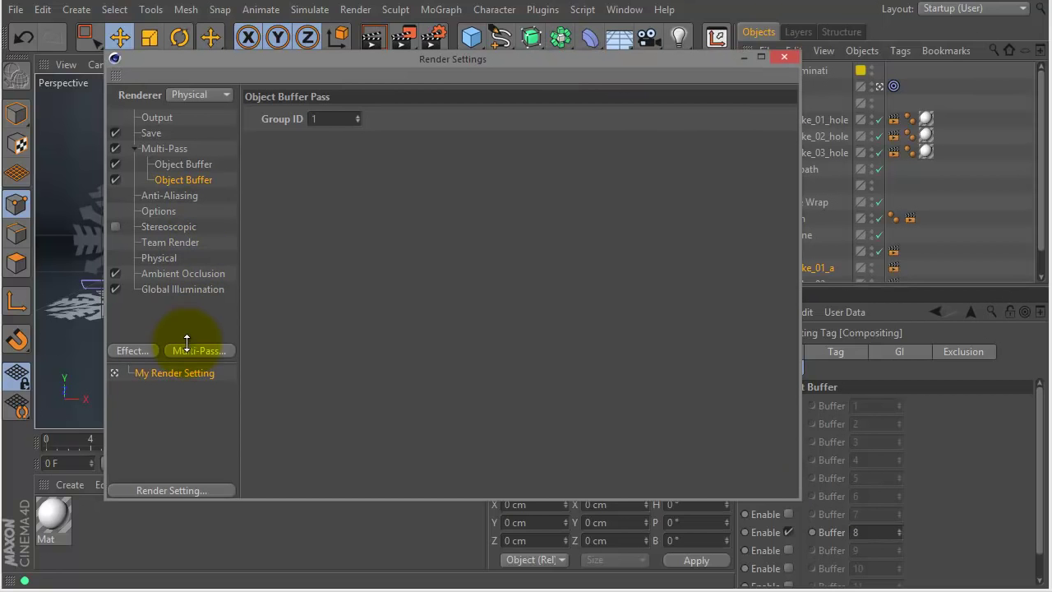
{"action": "left_click", "coordinate": [206, 170]}
{"action": "left_click", "coordinate": [209, 181]}
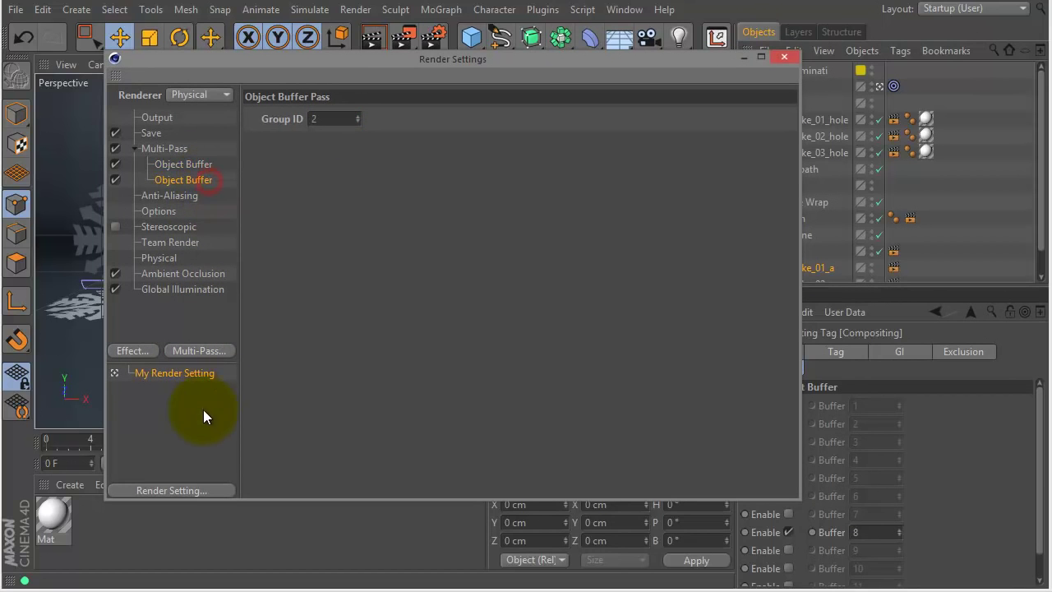
Add the third and fourth Object Buffer passes with Group IDs 3 and 4
{"action": "left_click", "coordinate": [198, 349]}
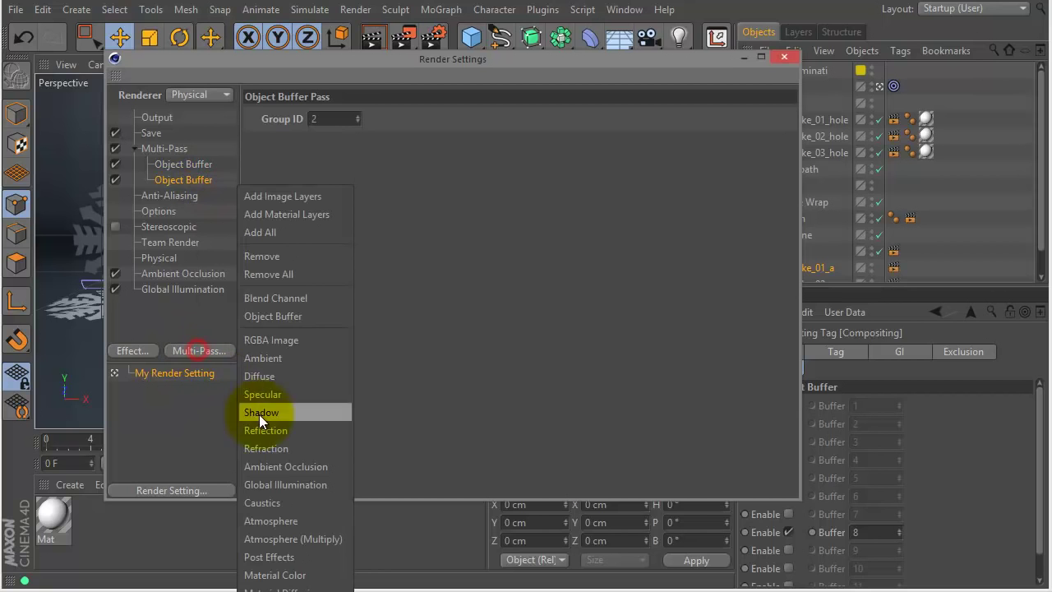
{"action": "left_click", "coordinate": [287, 320]}
{"action": "left_click", "coordinate": [355, 116]}
{"action": "left_click", "coordinate": [351, 116]}
{"action": "left_click", "coordinate": [352, 115]}
{"action": "type", "text": "3"}
{"action": "key", "text": "Return"}
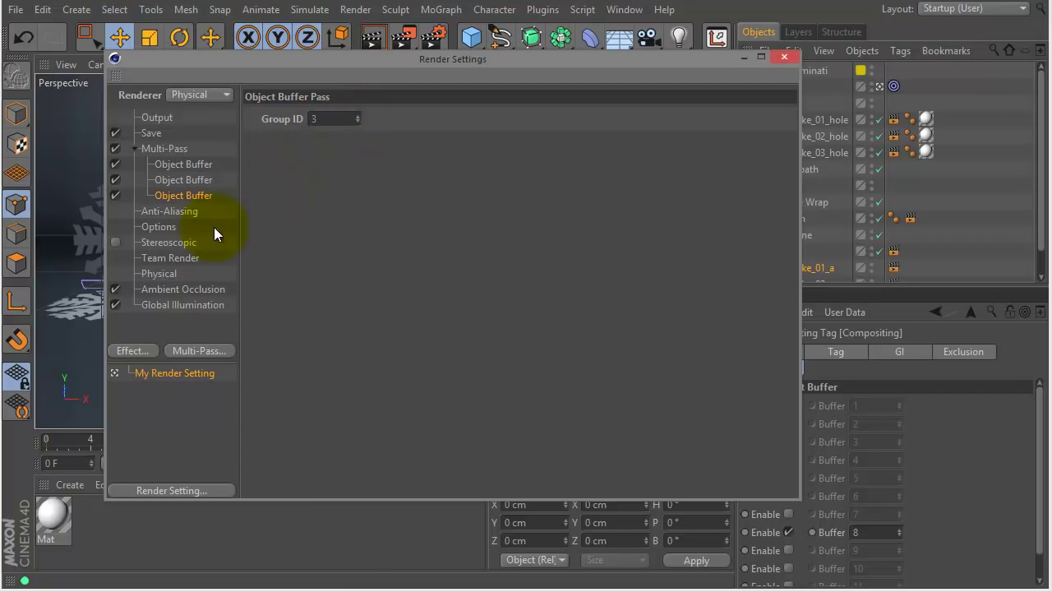
{"action": "left_click", "coordinate": [214, 349]}
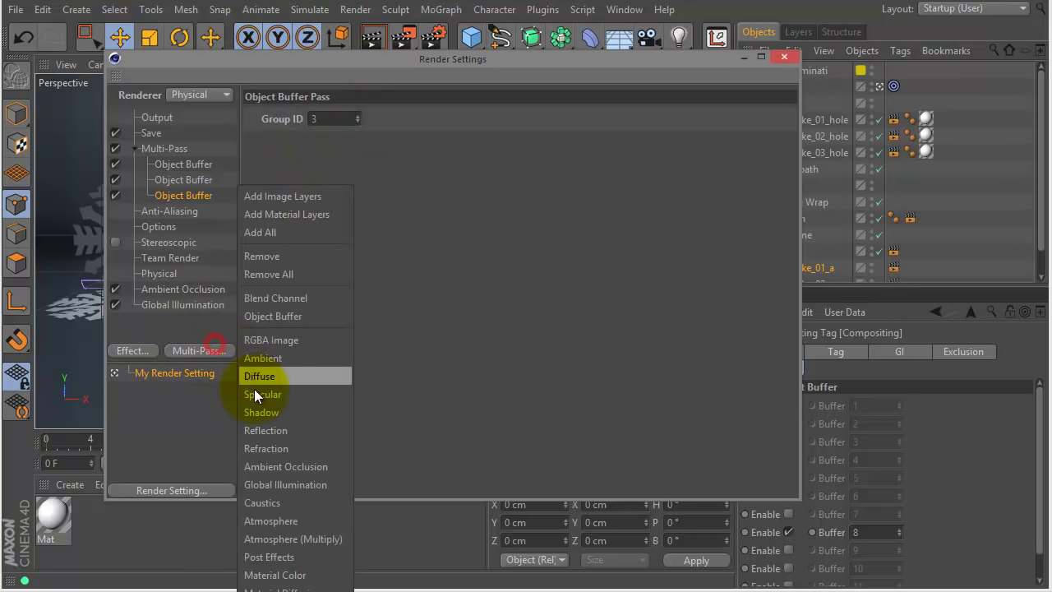
{"action": "left_click", "coordinate": [271, 317]}
{"action": "double_click", "coordinate": [321, 118]}
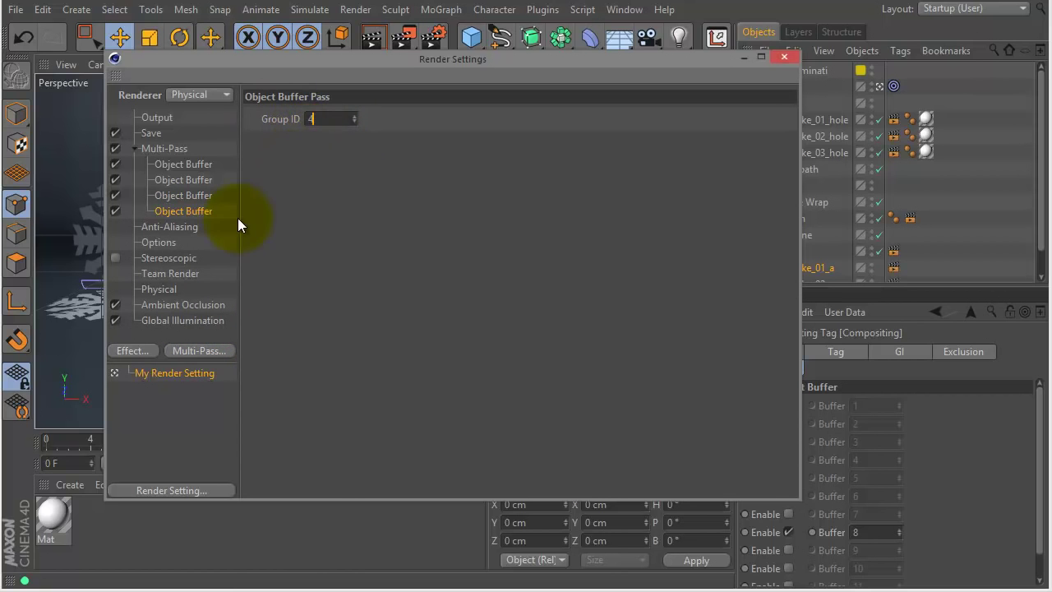
Add Object Buffer passes five to seven with Group IDs 5, 6 and 7
{"action": "left_click", "coordinate": [206, 350]}
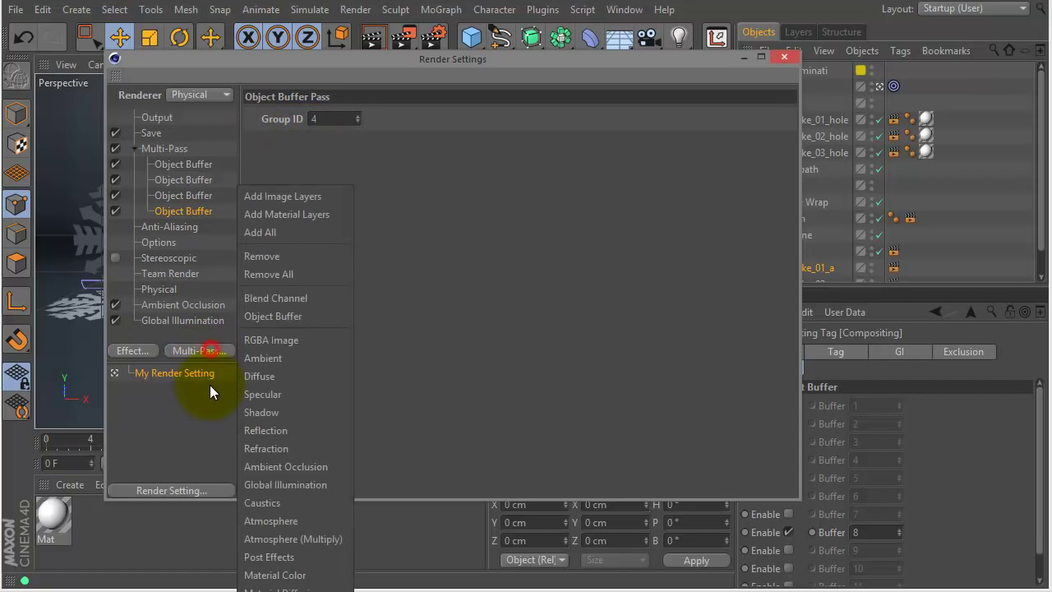
{"action": "left_click", "coordinate": [268, 319]}
{"action": "double_click", "coordinate": [321, 118]}
{"action": "type", "text": "5"}
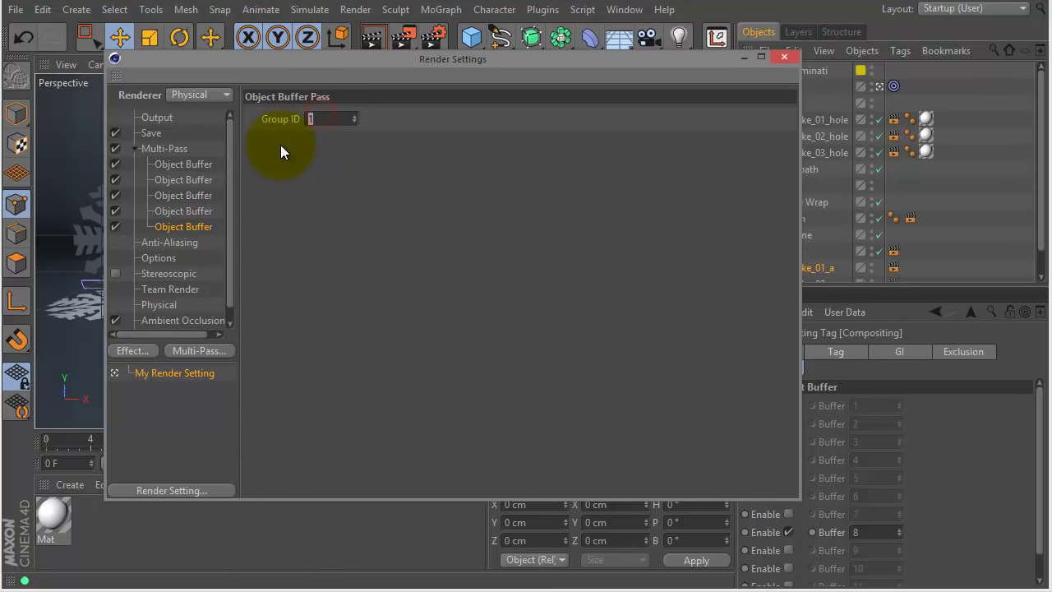
{"action": "left_click", "coordinate": [210, 350]}
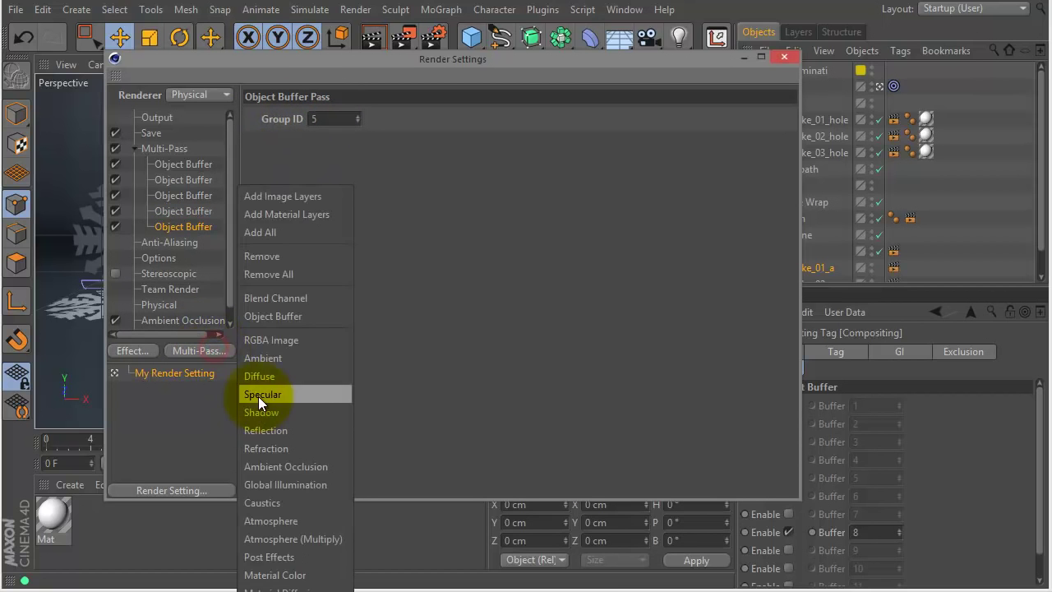
{"action": "left_click", "coordinate": [271, 317]}
{"action": "double_click", "coordinate": [319, 119]}
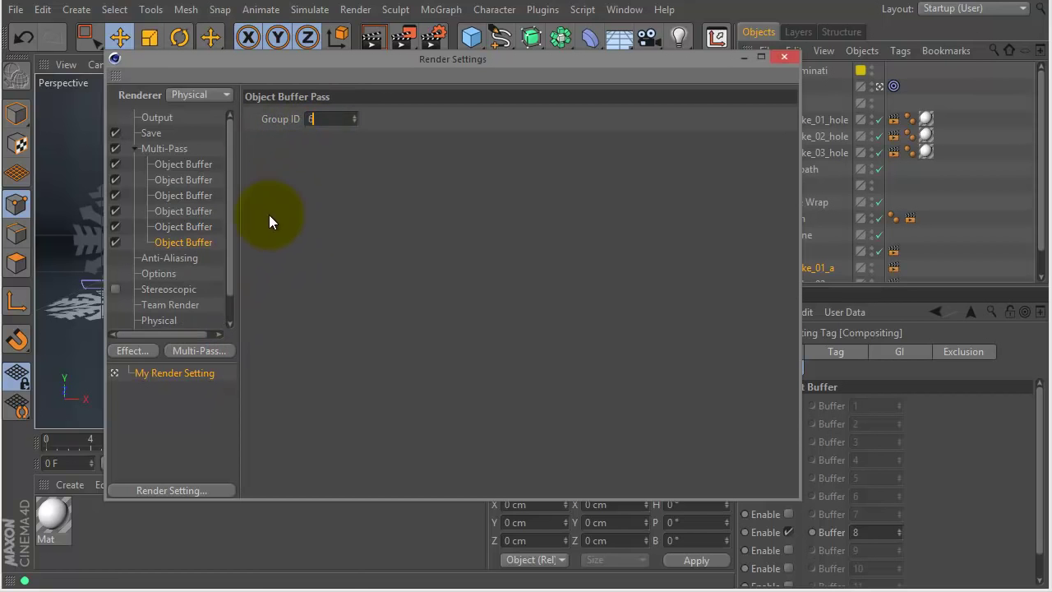
{"action": "left_click", "coordinate": [207, 345]}
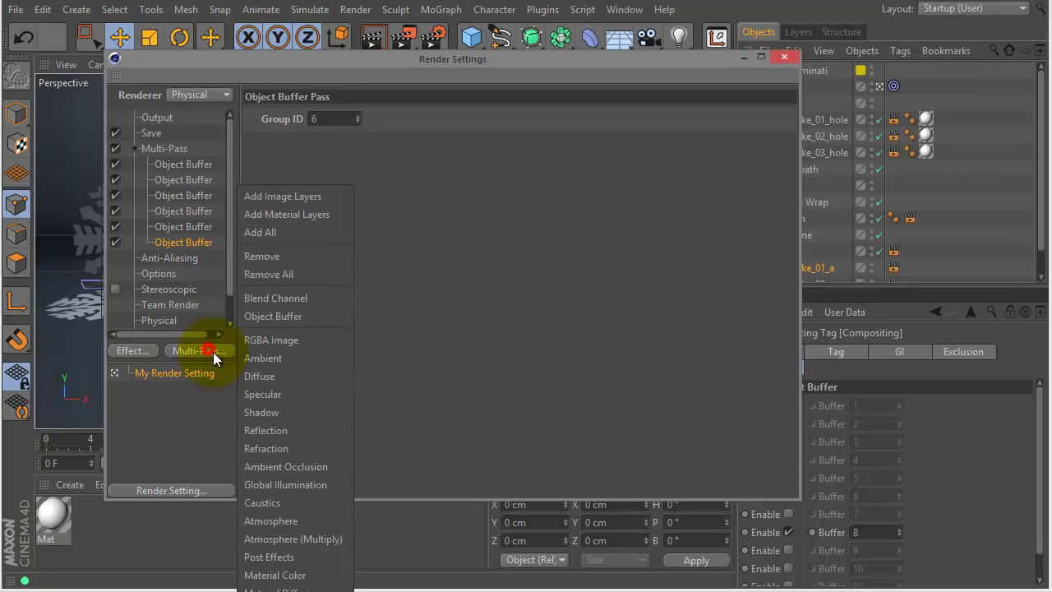
{"action": "left_click", "coordinate": [270, 317]}
{"action": "double_click", "coordinate": [317, 119]}
{"action": "type", "text": "7"}
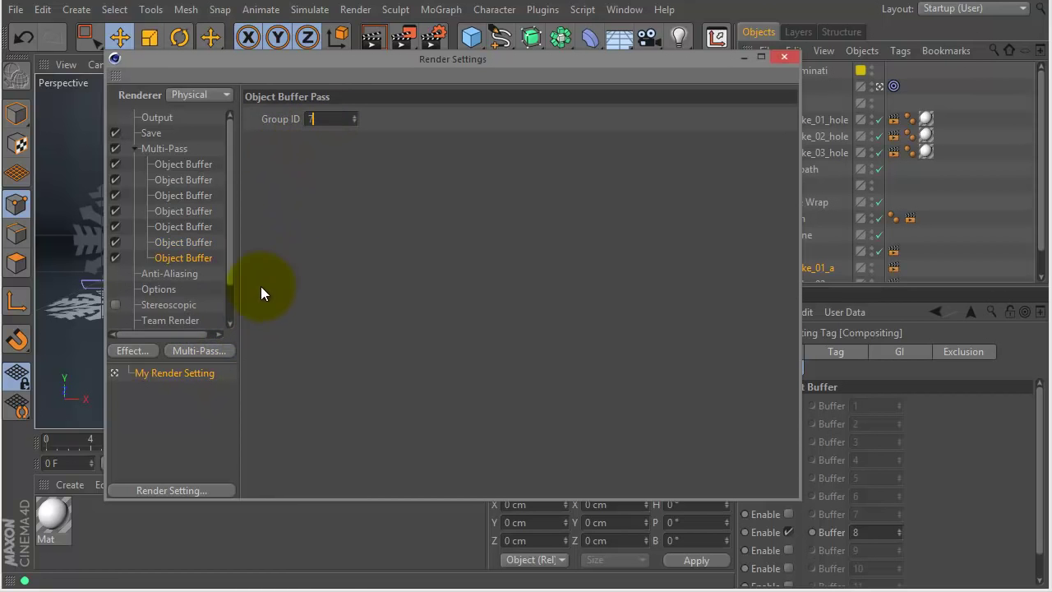
Add the eighth Object Buffer pass with Group ID 8
{"action": "left_click", "coordinate": [204, 350]}
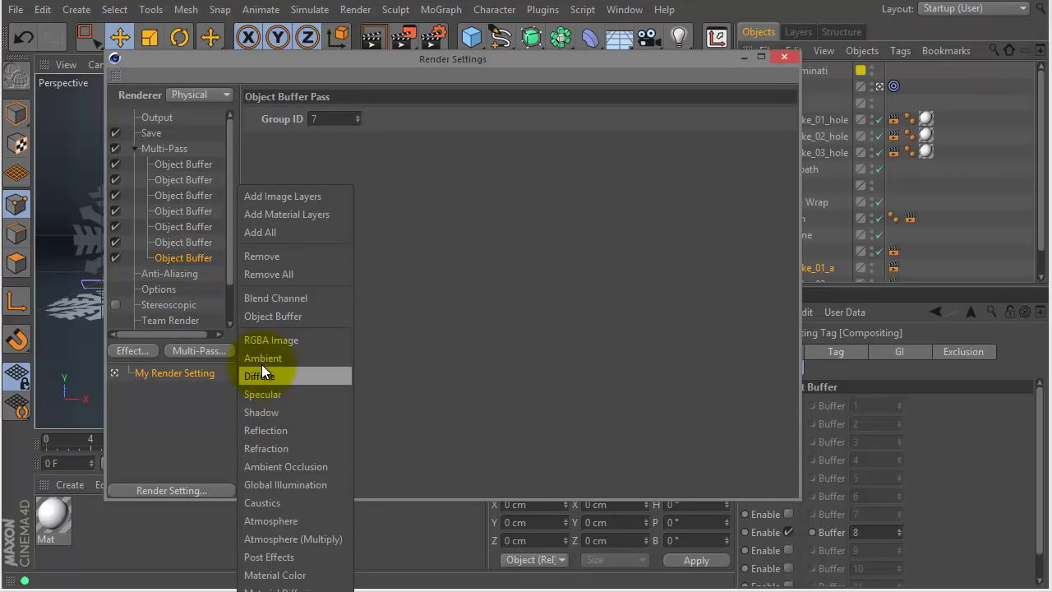
{"action": "left_click", "coordinate": [275, 319]}
{"action": "double_click", "coordinate": [332, 119]}
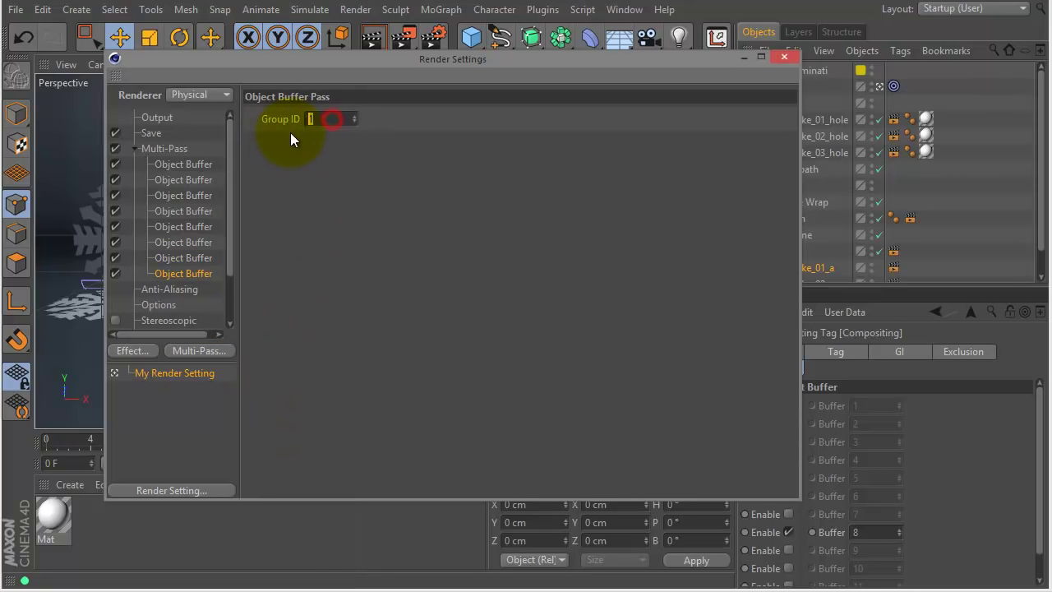
{"action": "type", "text": "8"}
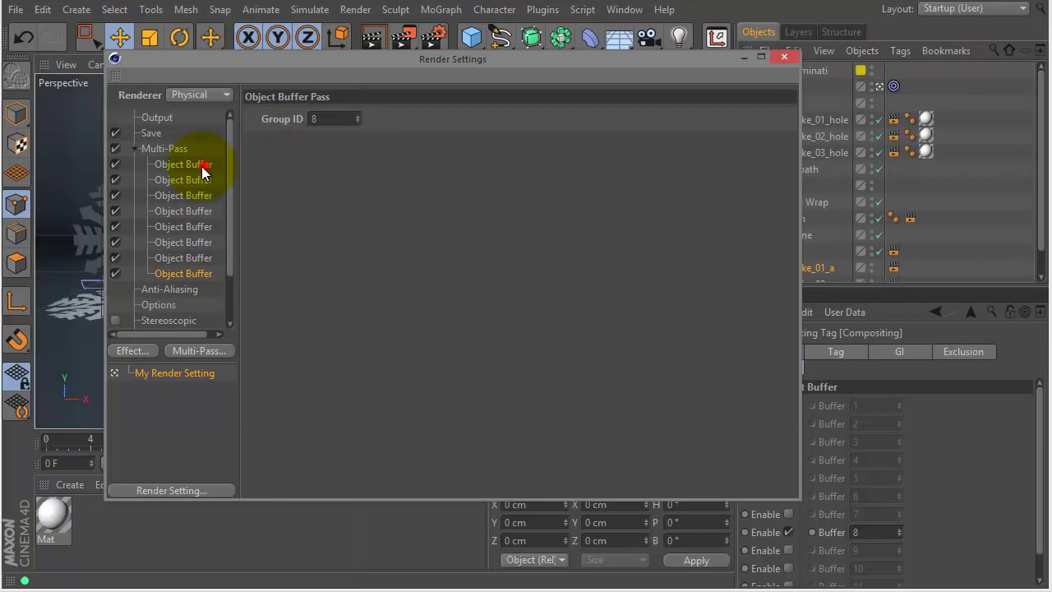
Check that Object Buffer passes two through eight carry Group IDs 2–8
{"action": "left_click", "coordinate": [203, 179]}
{"action": "left_click", "coordinate": [202, 195]}
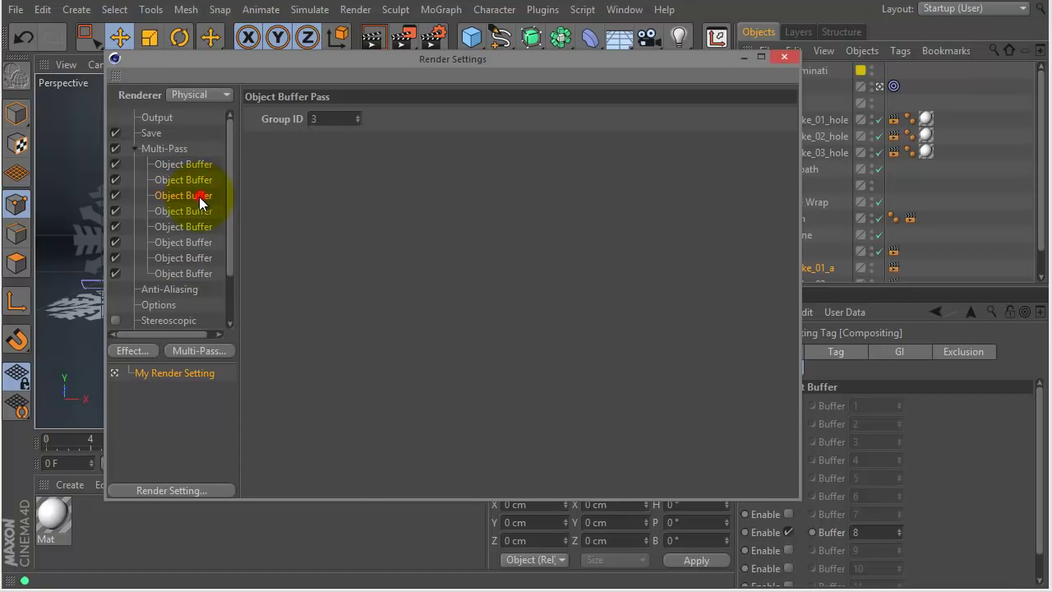
{"action": "left_click", "coordinate": [199, 211]}
{"action": "left_click", "coordinate": [200, 227]}
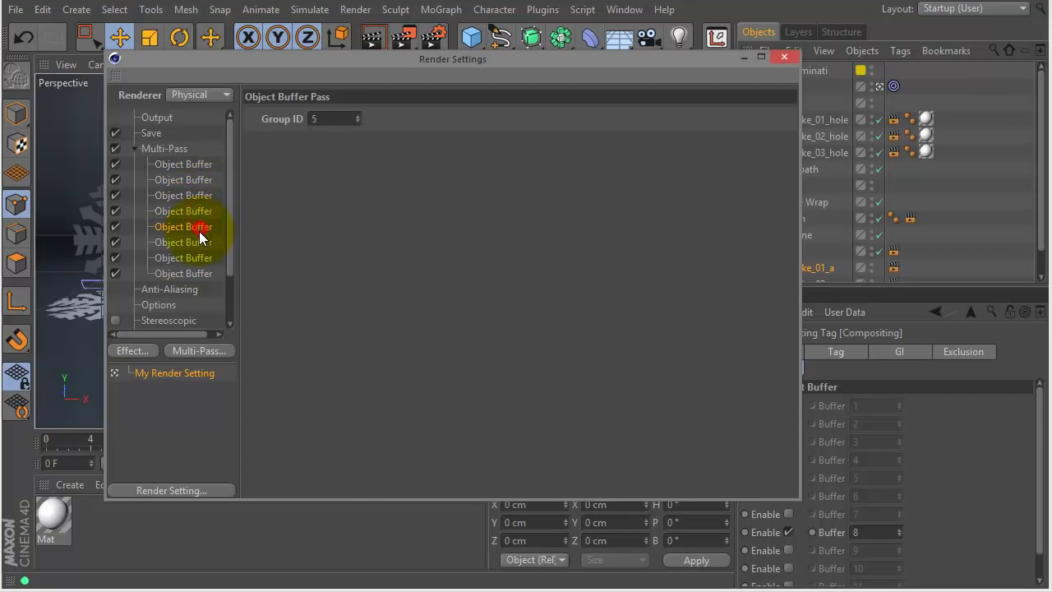
{"action": "left_click", "coordinate": [200, 243]}
{"action": "left_click", "coordinate": [196, 257]}
{"action": "left_click", "coordinate": [195, 274]}
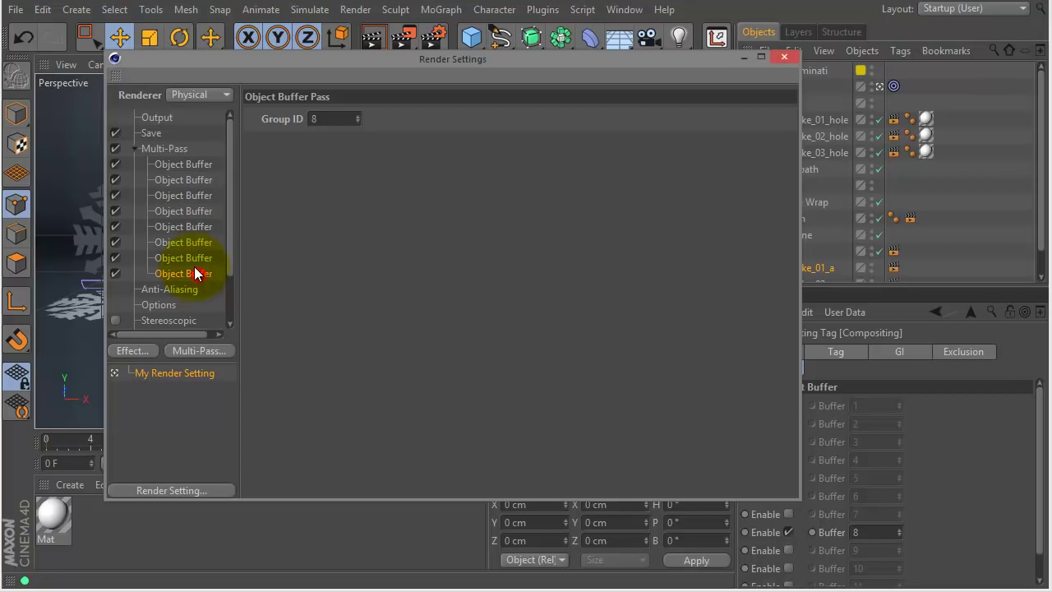
{"action": "left_click_drag", "start_coordinate": [230, 267], "coordinate": [225, 306]}
Review the Anti-Aliasing settings (Gauss Animation filter, 50% MIP Scale) and Physical renderer options
{"action": "left_click", "coordinate": [177, 230]}
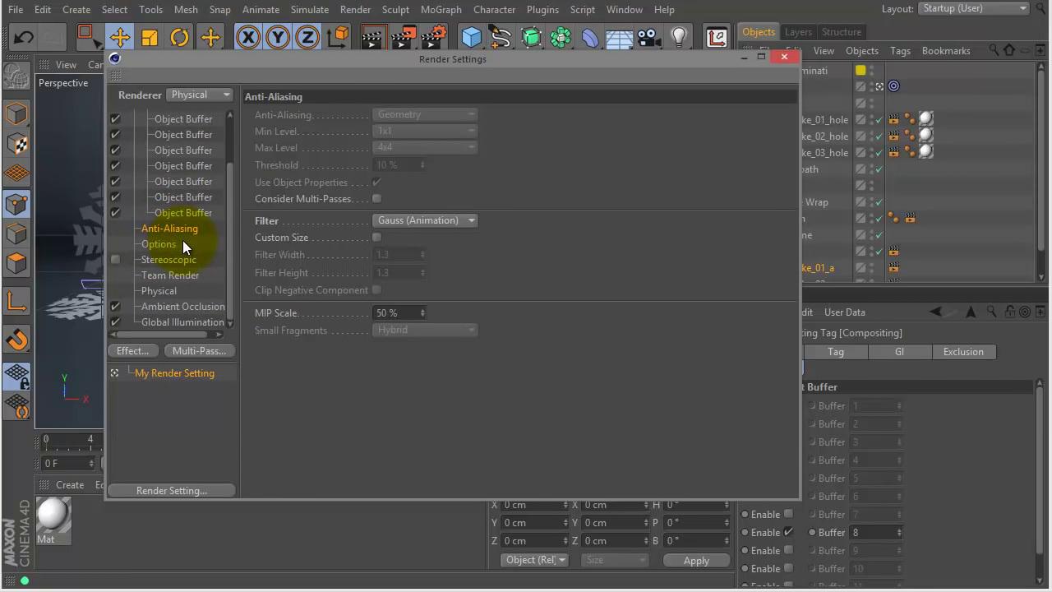
{"action": "left_click", "coordinate": [165, 290]}
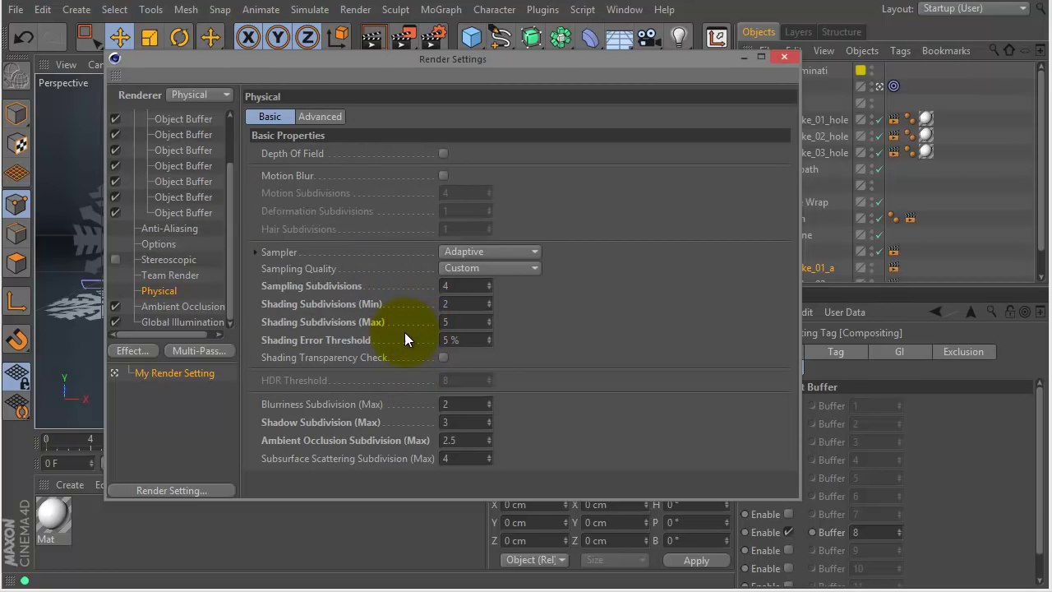
{"action": "left_click", "coordinate": [178, 230]}
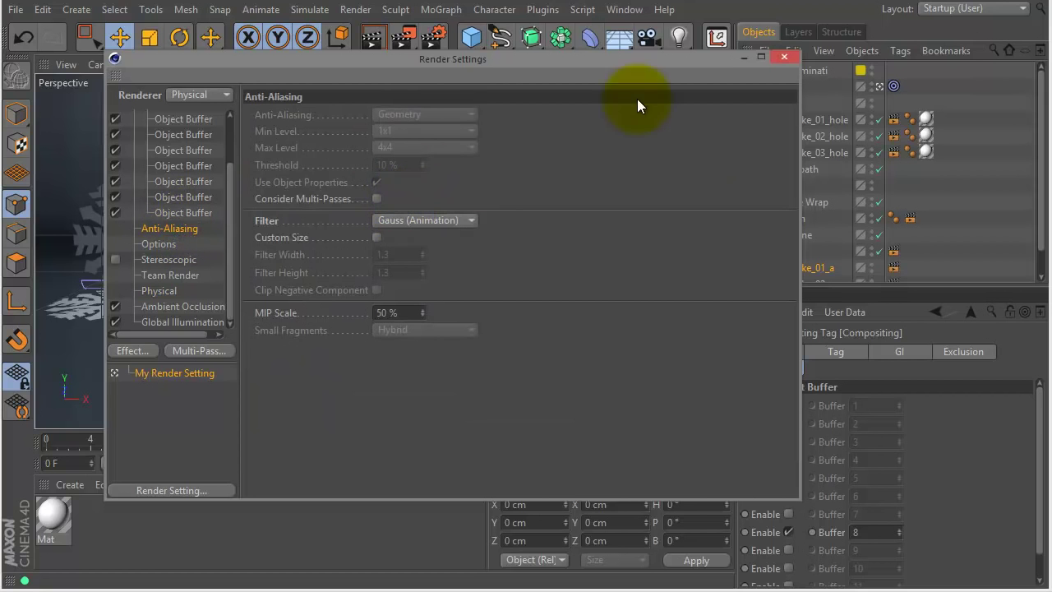
Close Render Settings, tag the target null with External Compositing, then select the ribbon
{"action": "left_click", "coordinate": [782, 58]}
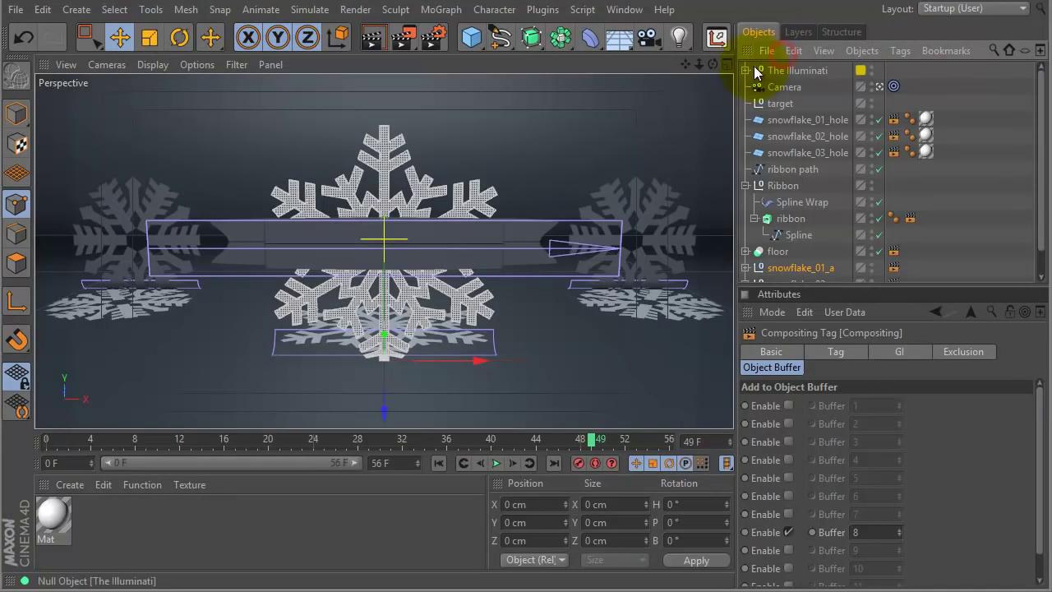
{"action": "mouse_move", "coordinate": [1043, 153]}
{"action": "left_mouse_down"}
{"action": "mouse_move", "coordinate": [1042, 182]}
{"action": "mouse_move", "coordinate": [1041, 155]}
{"action": "left_mouse_up"}
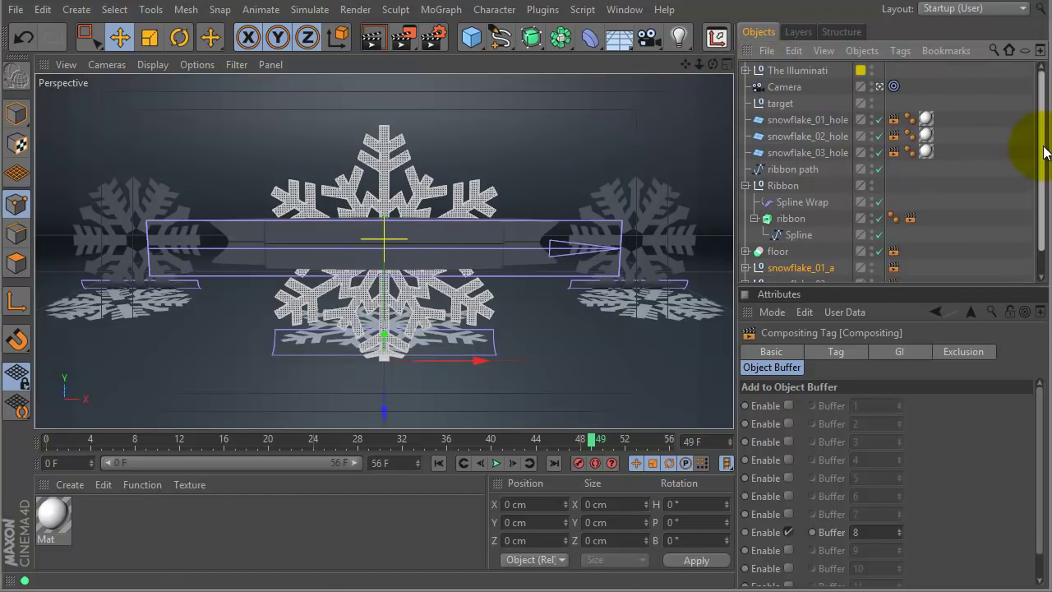
{"action": "left_click", "coordinate": [777, 103]}
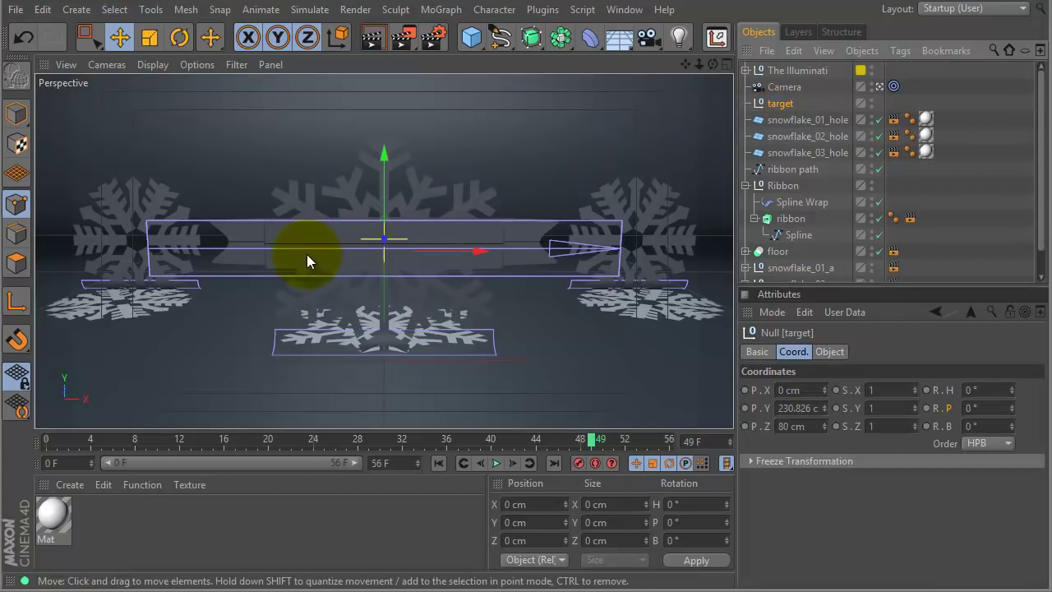
{"action": "right_click", "coordinate": [780, 105]}
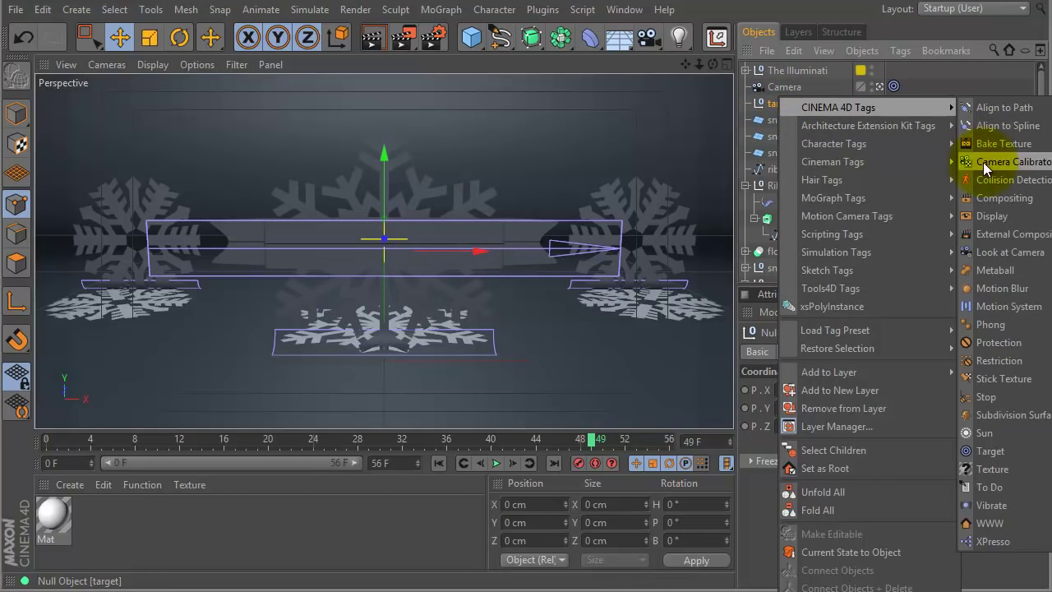
{"action": "left_click", "coordinate": [1000, 234]}
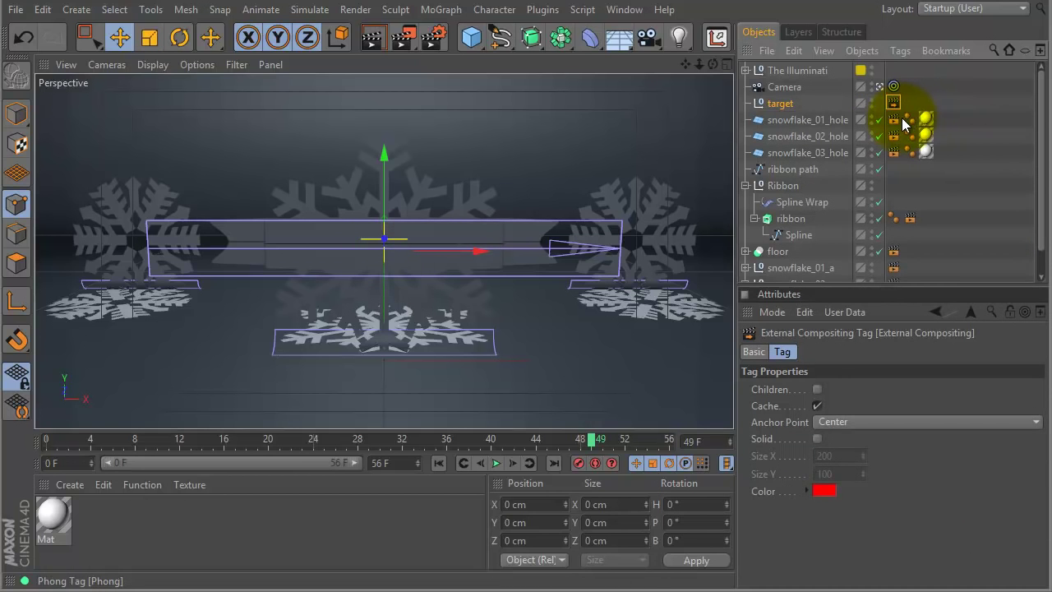
{"action": "left_click", "coordinate": [790, 218]}
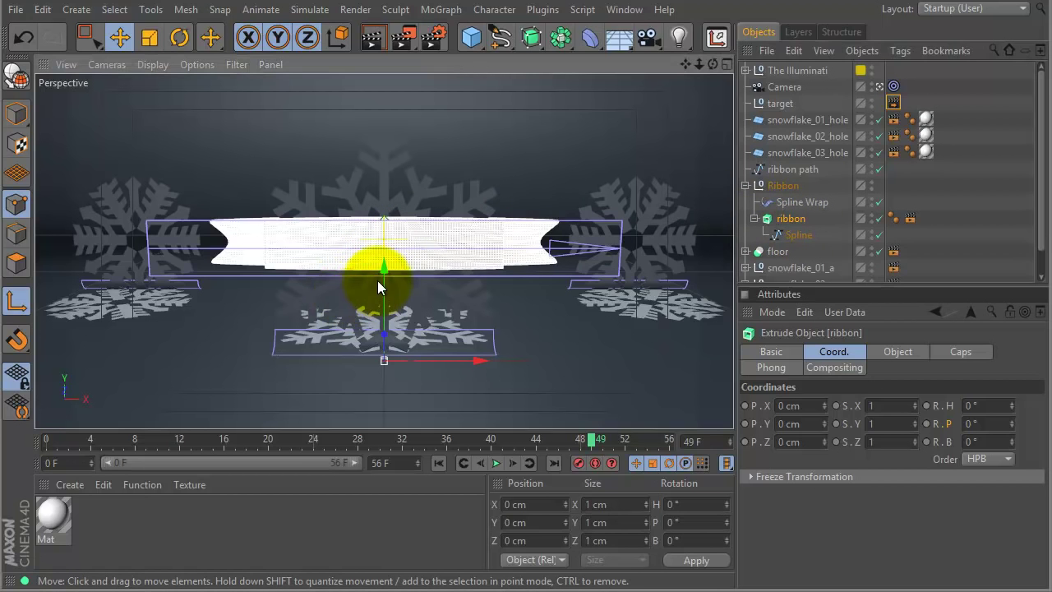
In axis mode, raise the ribbon's axis to about Y 250 cm, inspecting it through the camera
{"action": "left_click", "coordinate": [16, 302]}
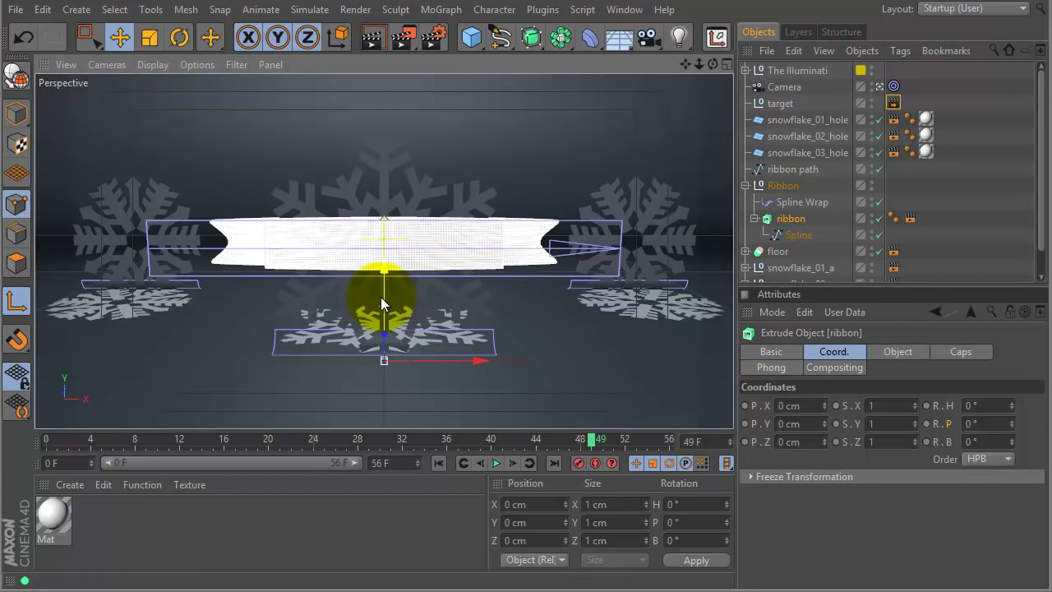
{"action": "left_click_drag", "start_coordinate": [383, 301], "coordinate": [392, 186]}
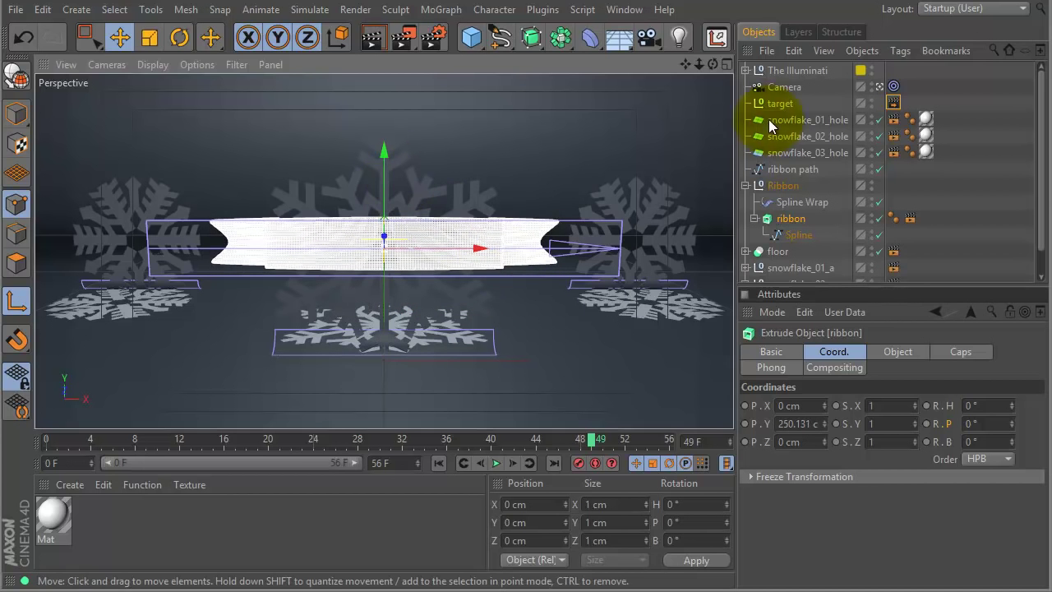
{"action": "left_click", "coordinate": [878, 86]}
{"action": "right_click_drag", "start_coordinate": [507, 304], "coordinate": [516, 252], "text": "alt"}
{"action": "middle_click_drag", "start_coordinate": [516, 252], "coordinate": [467, 238], "text": "alt"}
{"action": "left_click_drag", "start_coordinate": [569, 265], "coordinate": [556, 194], "text": "alt"}
{"action": "left_click_drag", "start_coordinate": [549, 261], "coordinate": [567, 311], "text": "alt"}
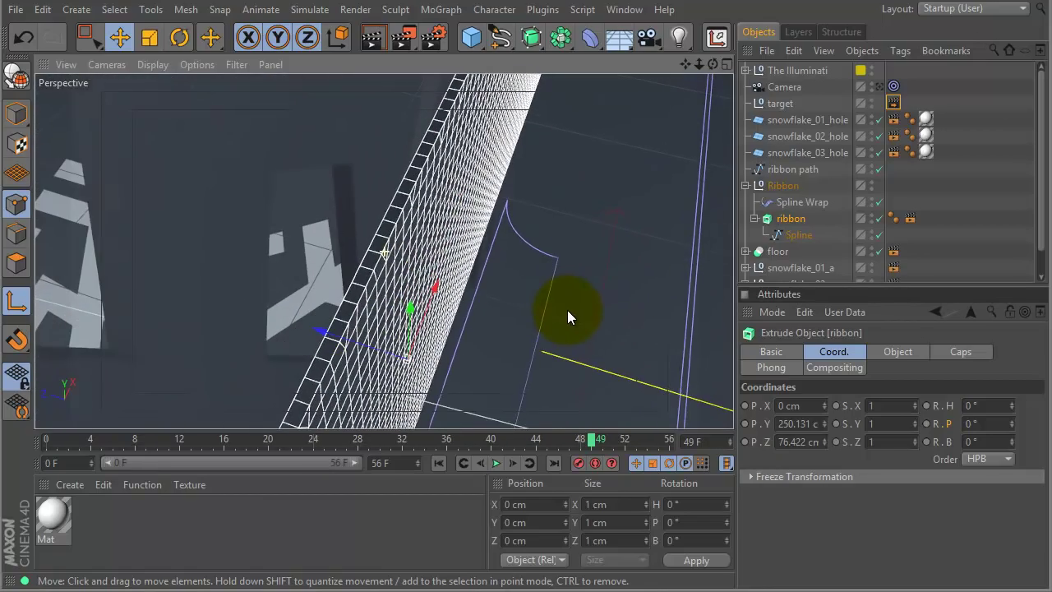
Nudge the ribbon's axis along Z to about 76 cm, then return to the single camera view
{"action": "middle_click", "coordinate": [569, 286]}
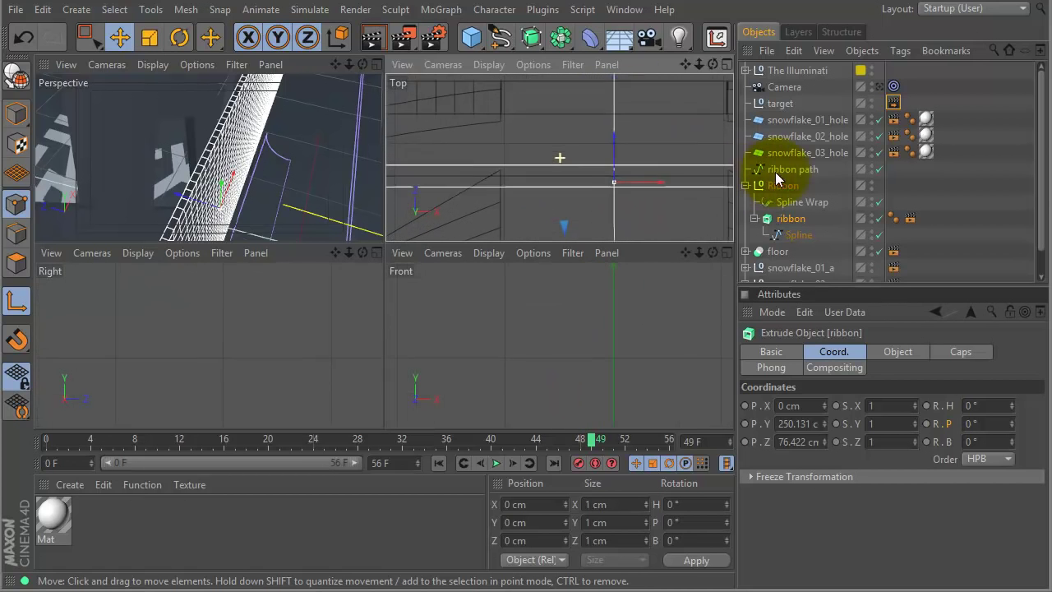
{"action": "left_click_drag", "start_coordinate": [644, 149], "coordinate": [634, 152]}
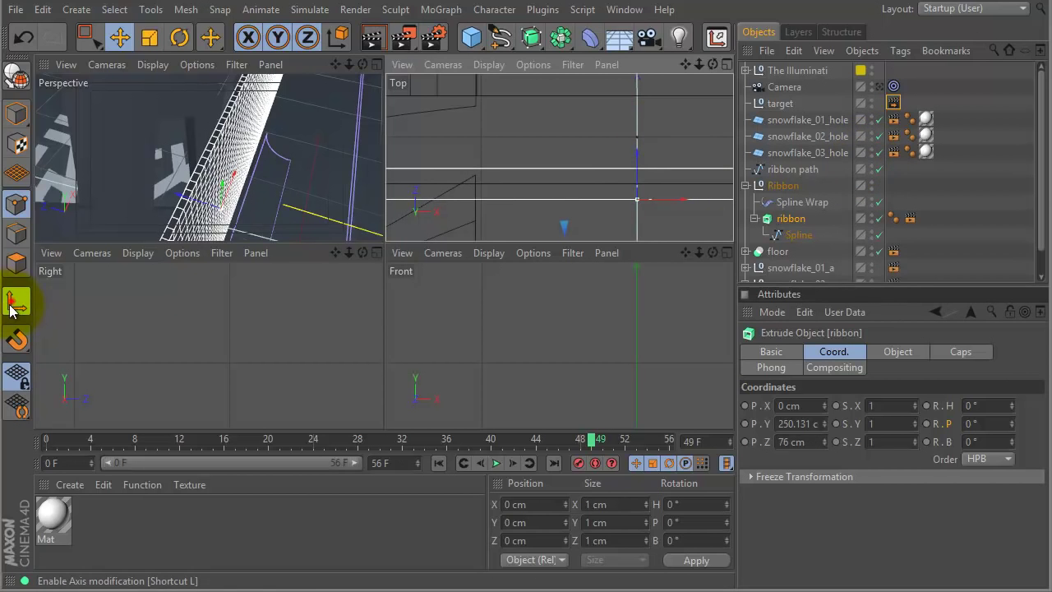
{"action": "left_click", "coordinate": [874, 86]}
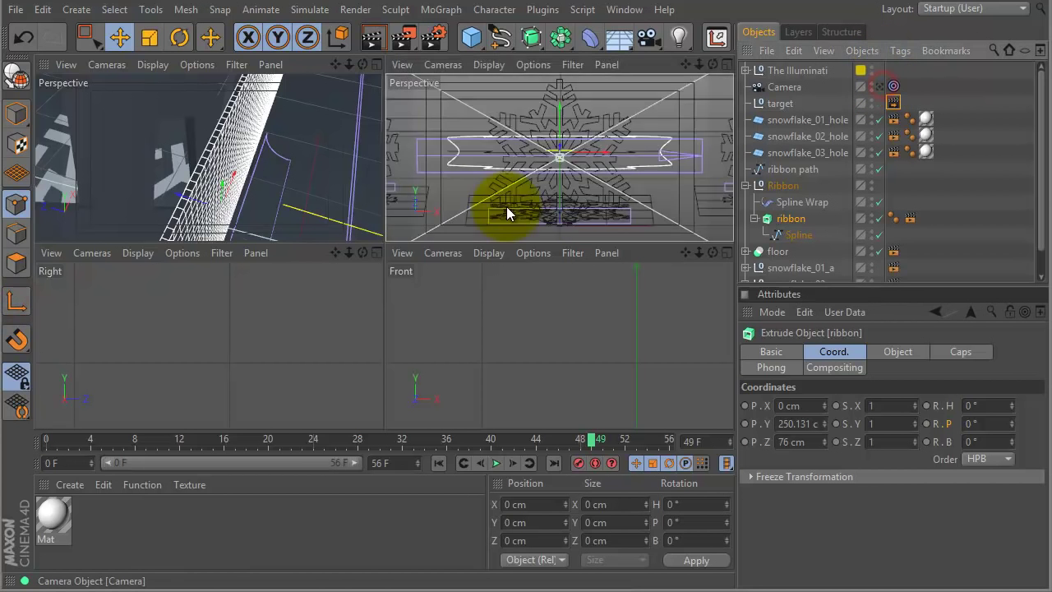
{"action": "key", "text": "F1"}
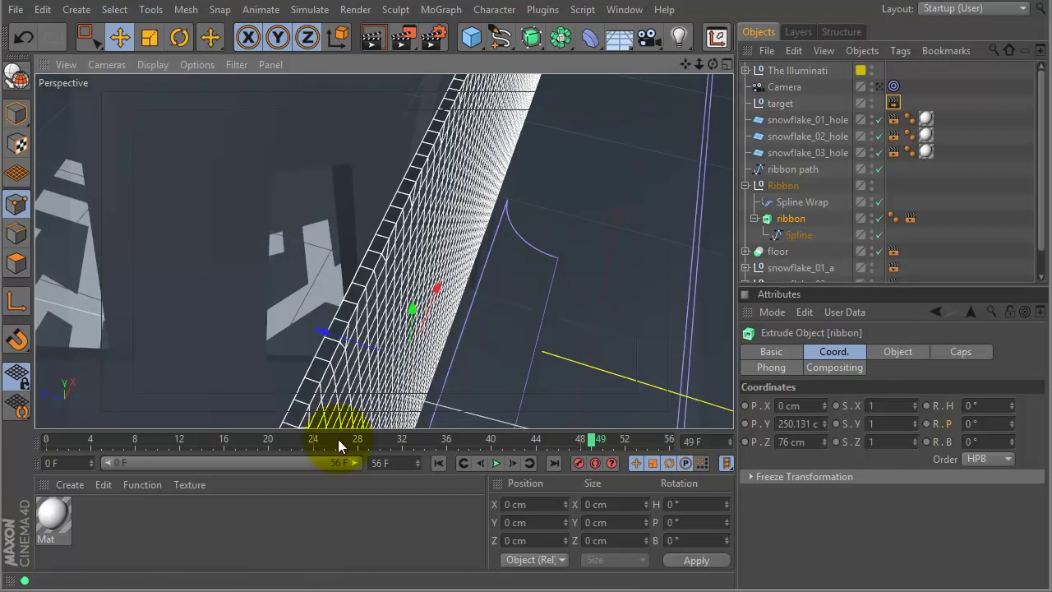
{"action": "left_click", "coordinate": [880, 87]}
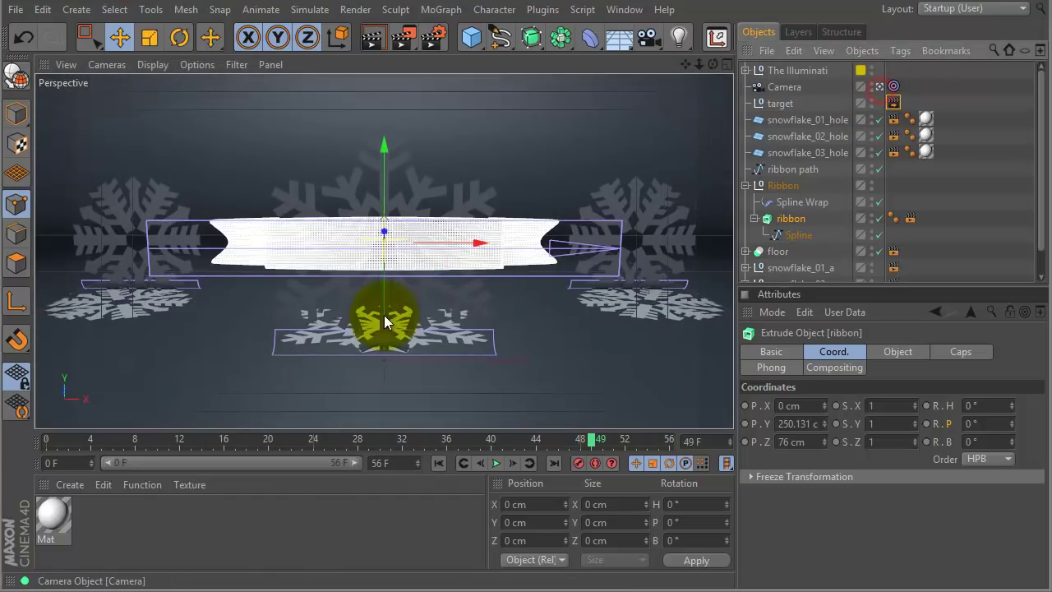
Move the External Compositing tag from target onto the ribbon, then scrub the timeline to check
{"action": "left_click_drag", "start_coordinate": [489, 452], "coordinate": [514, 336]}
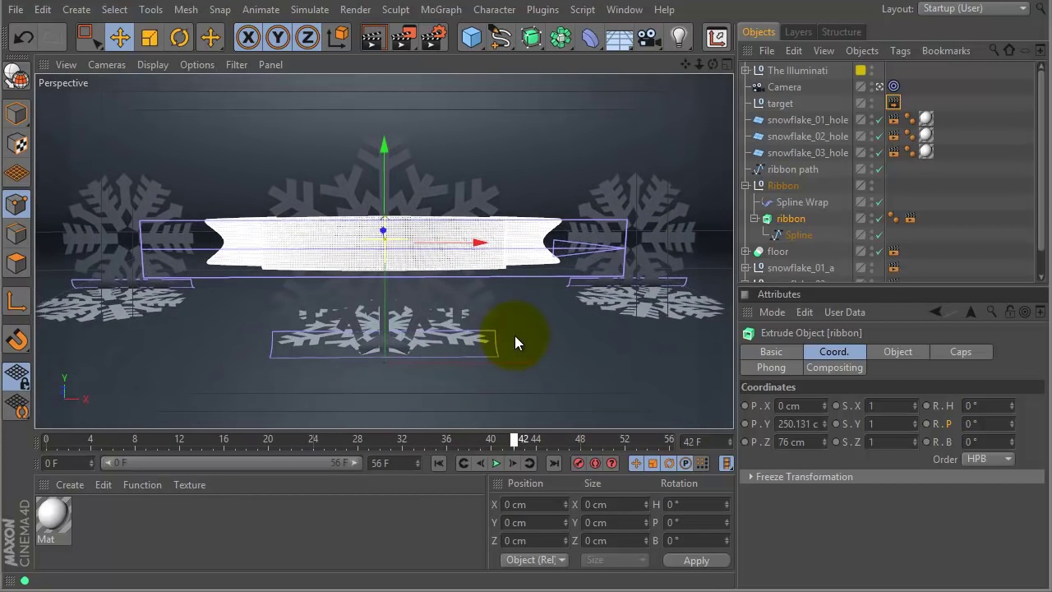
{"action": "left_click", "coordinate": [893, 104]}
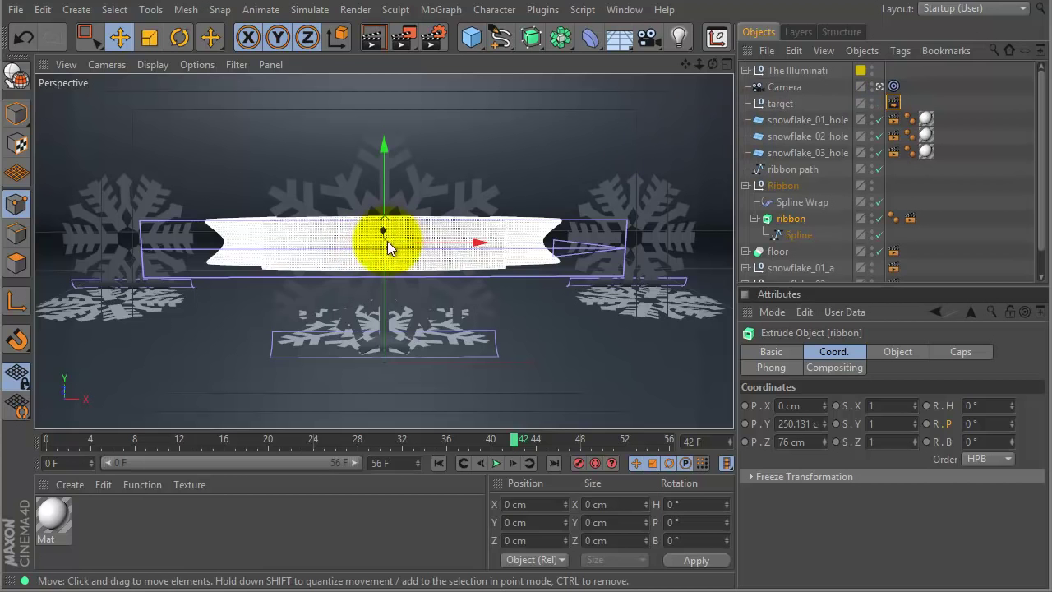
{"action": "left_click", "coordinate": [893, 103]}
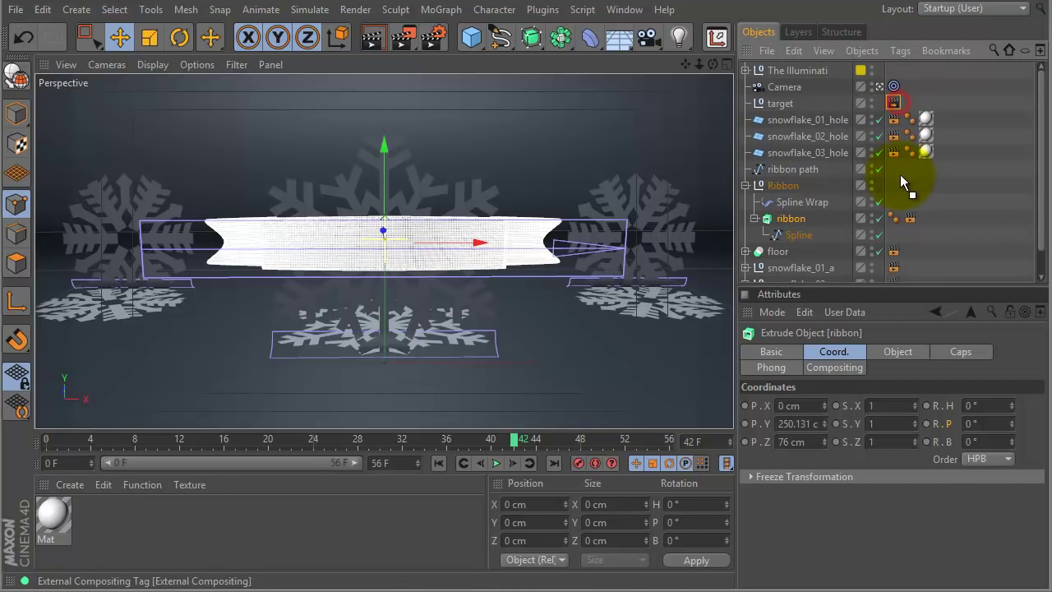
{"action": "left_click_drag", "start_coordinate": [924, 220], "coordinate": [926, 217]}
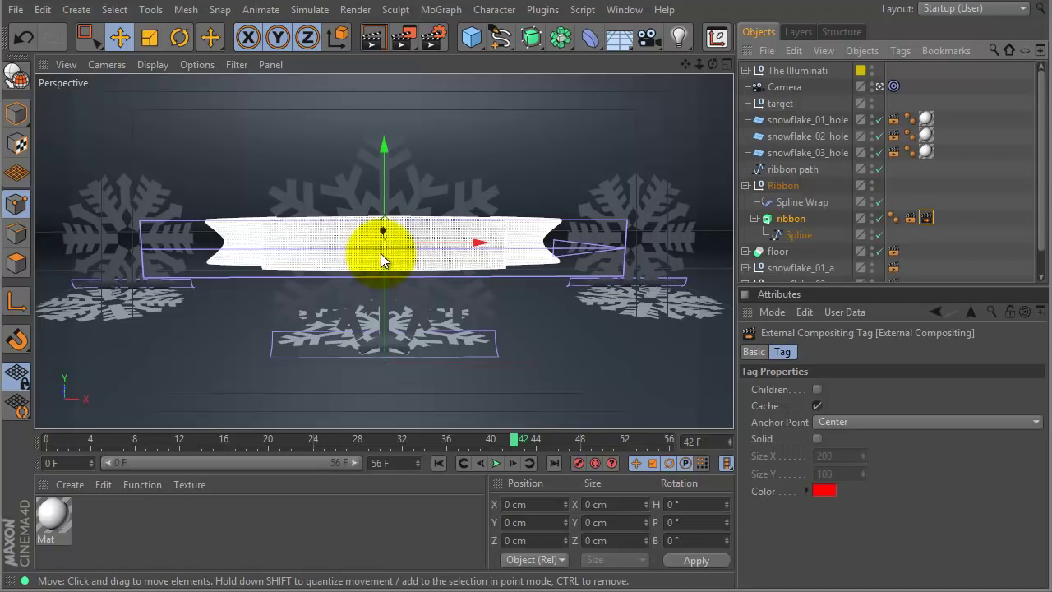
{"action": "scroll", "coordinate": [1040, 149], "scroll_direction": "down", "scroll_amount": 2}
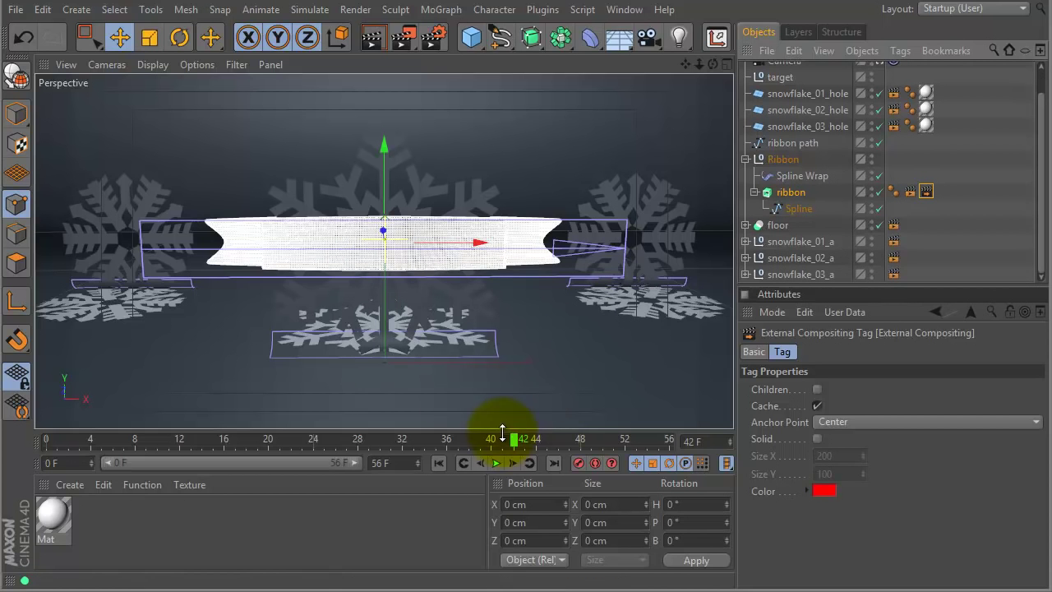
{"action": "mouse_move", "coordinate": [516, 442]}
{"action": "left_mouse_down"}
{"action": "mouse_move", "coordinate": [244, 418]}
{"action": "mouse_move", "coordinate": [83, 434]}
{"action": "mouse_move", "coordinate": [510, 378]}
{"action": "mouse_move", "coordinate": [655, 366]}
{"action": "mouse_move", "coordinate": [422, 403]}
{"action": "mouse_move", "coordinate": [689, 369]}
{"action": "mouse_move", "coordinate": [696, 302]}
{"action": "left_mouse_up"}
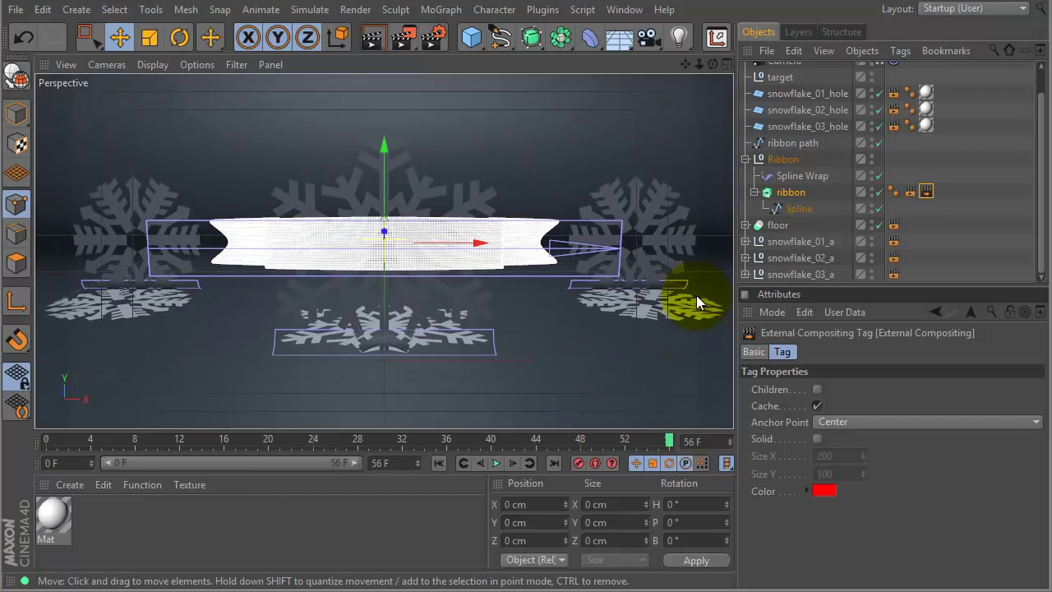